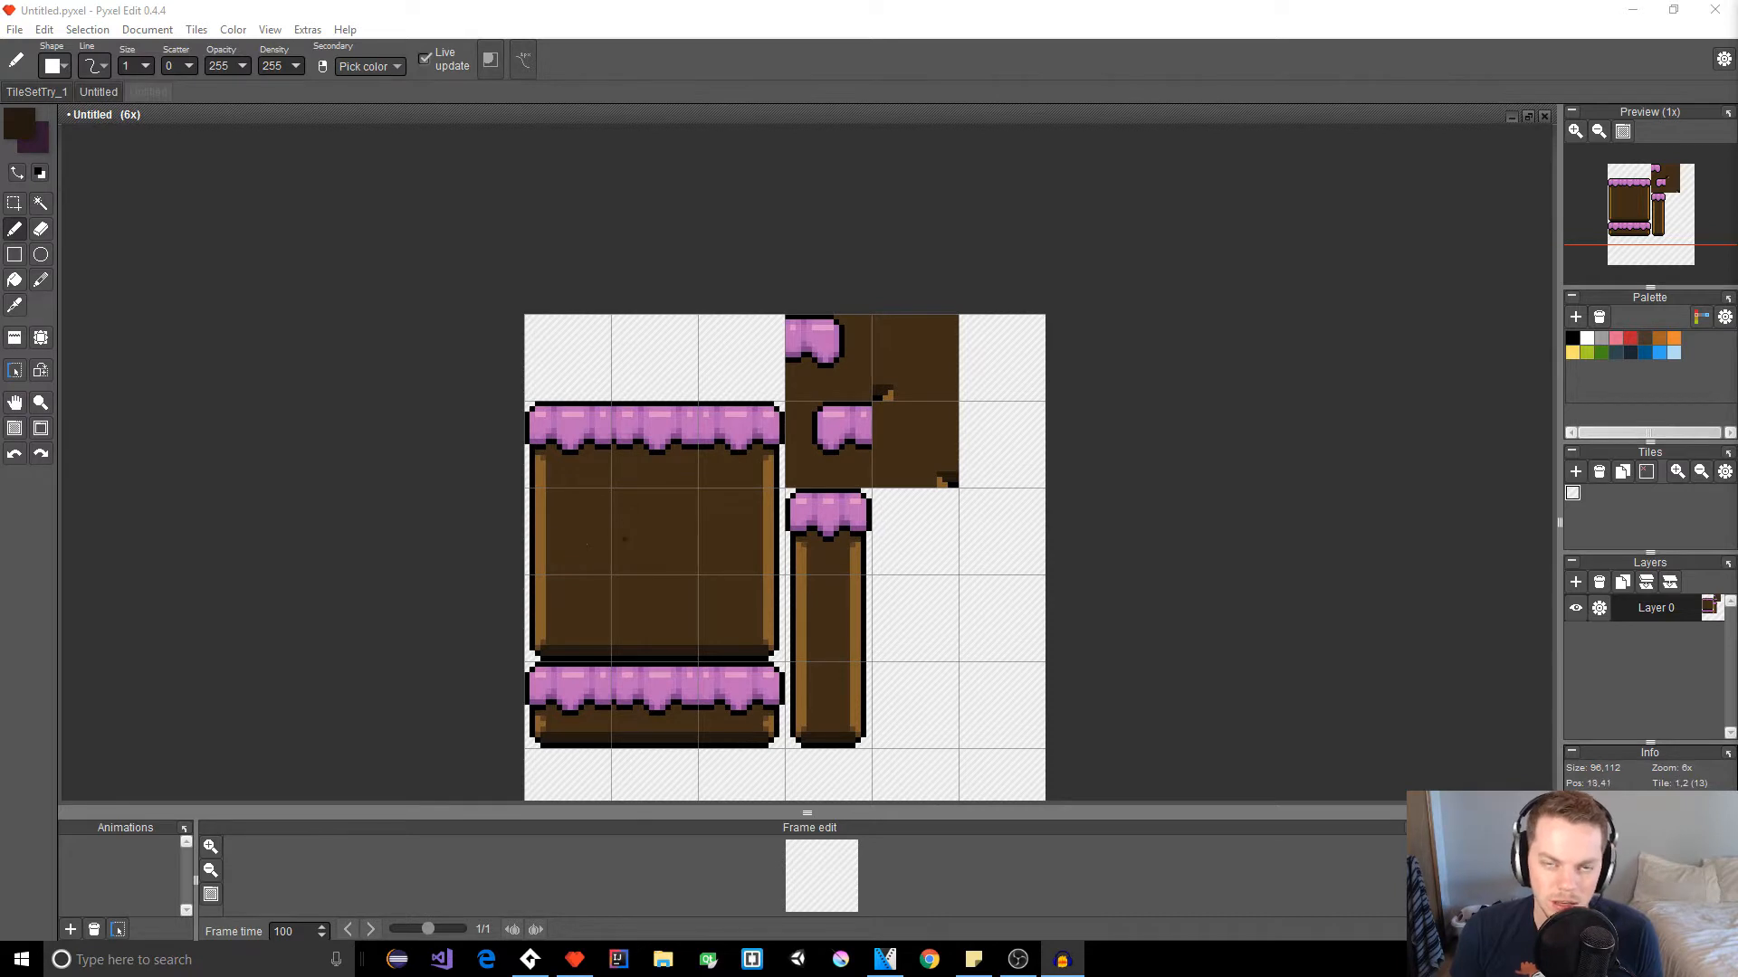
Step: Look through the open tileset documents, comparing TileSetTry_1 with the two untitled brown and pink tilesets
click(89, 94)
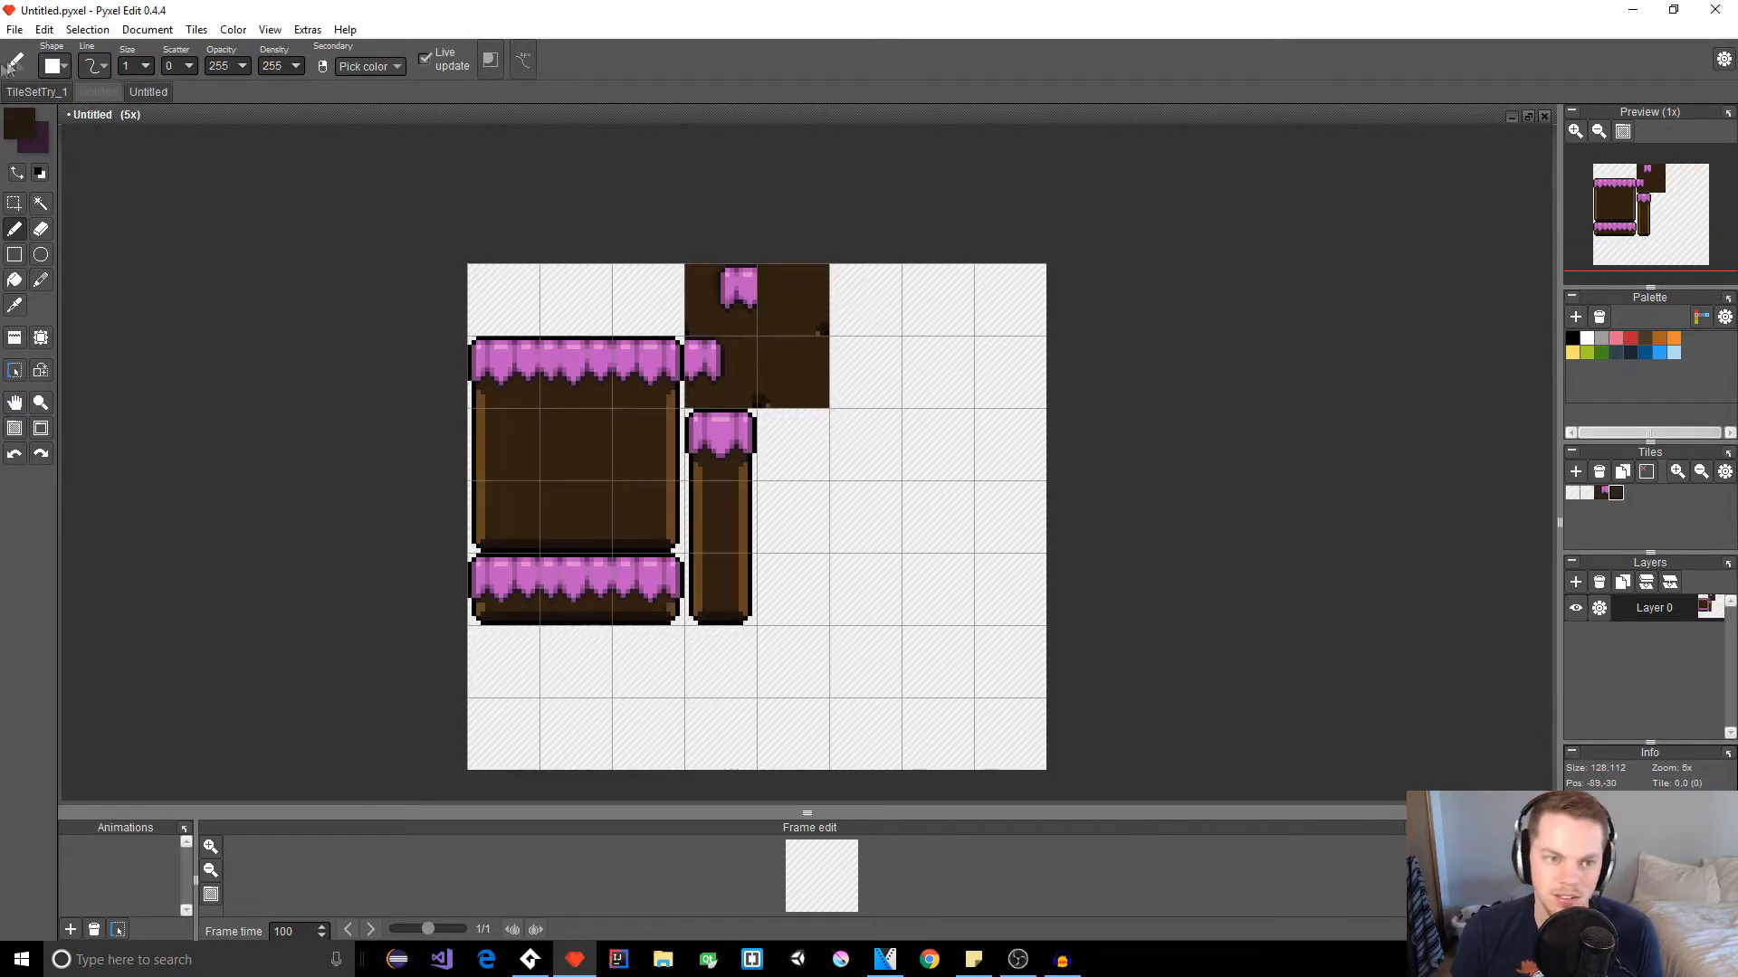
click(100, 91)
click(97, 94)
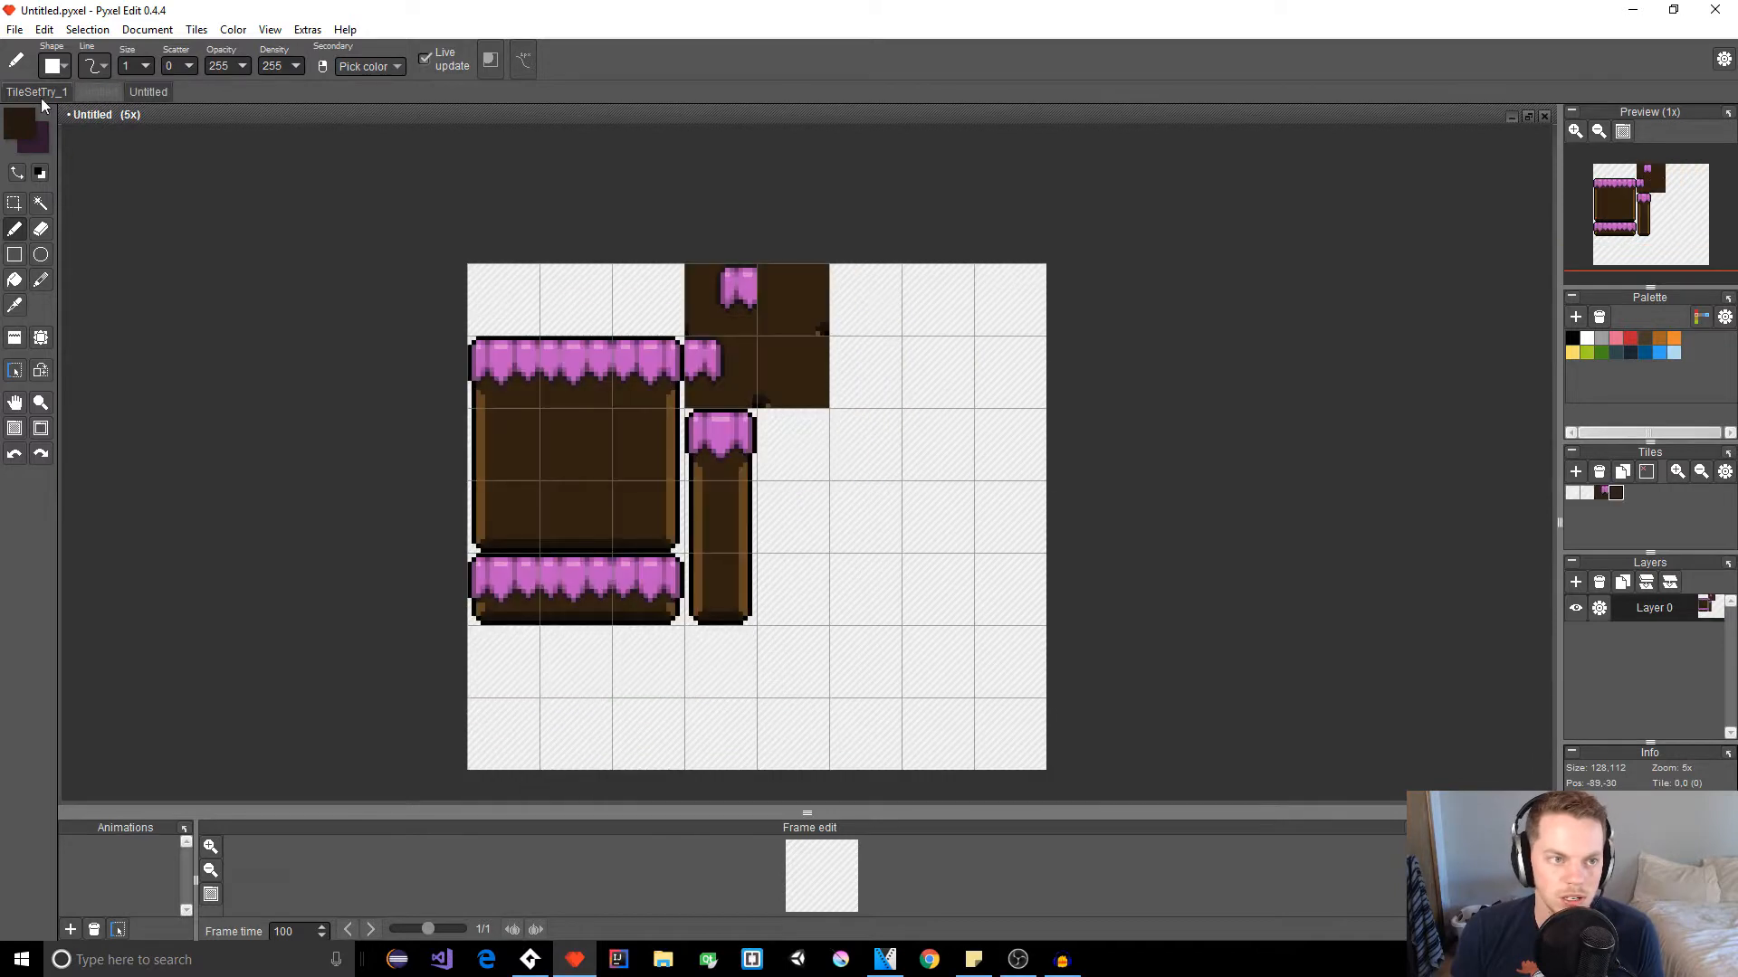
click(40, 94)
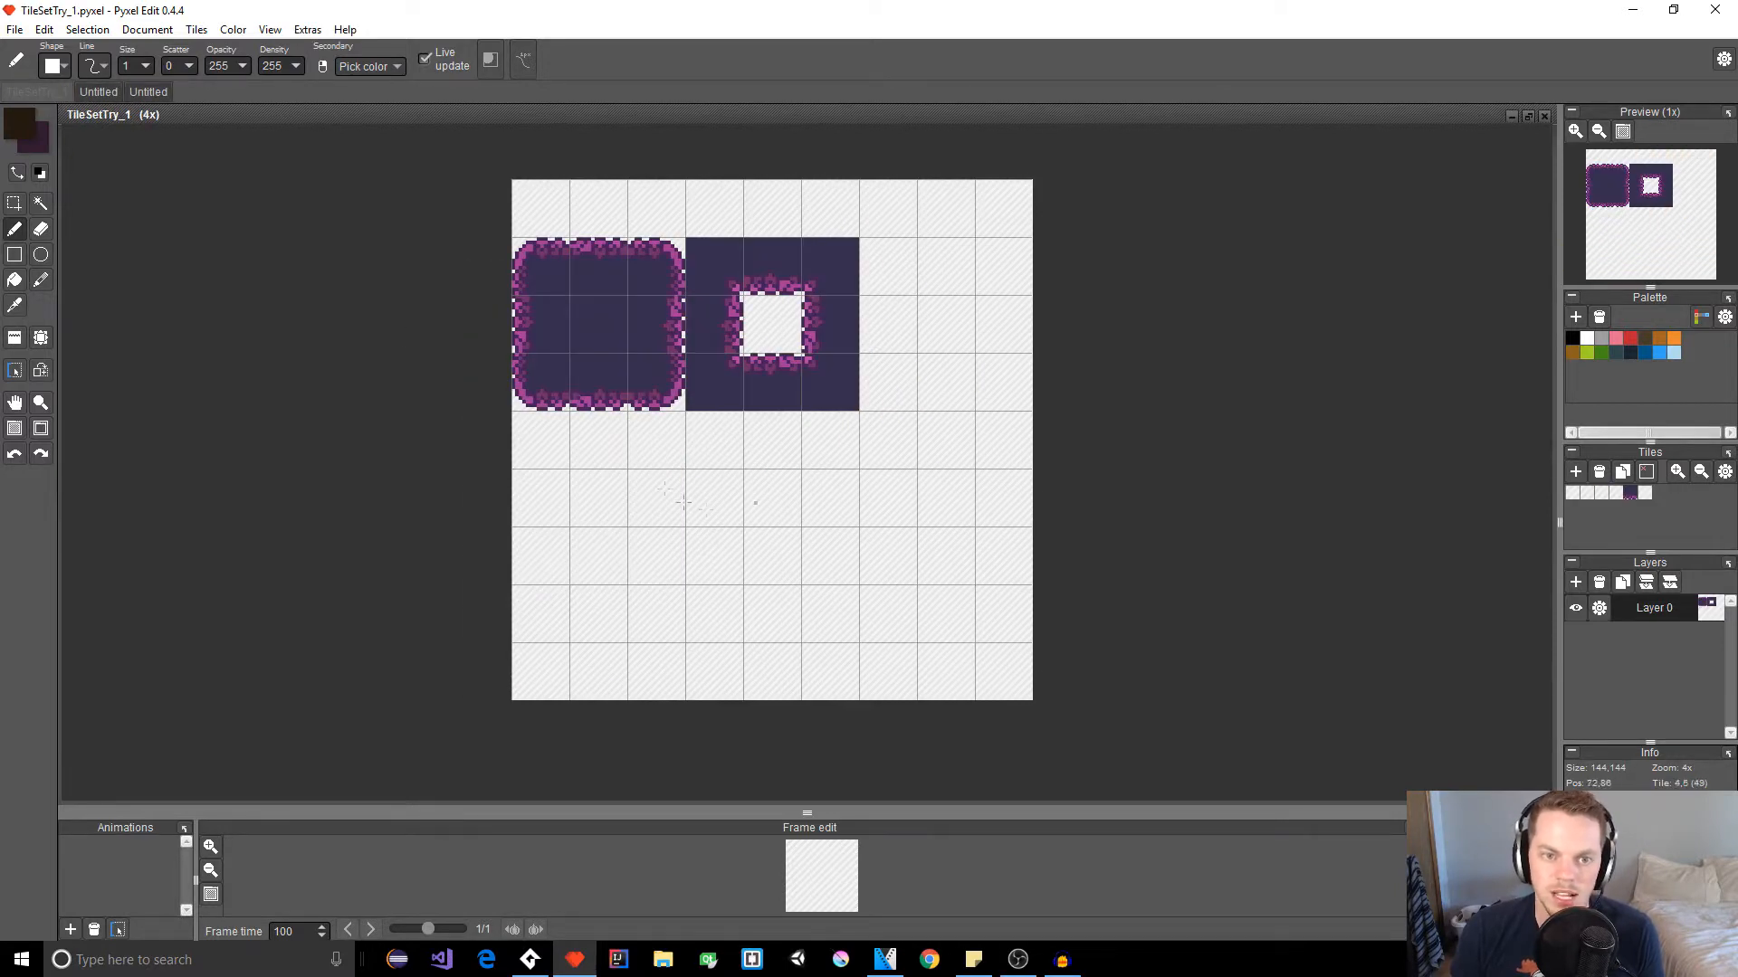
click(141, 92)
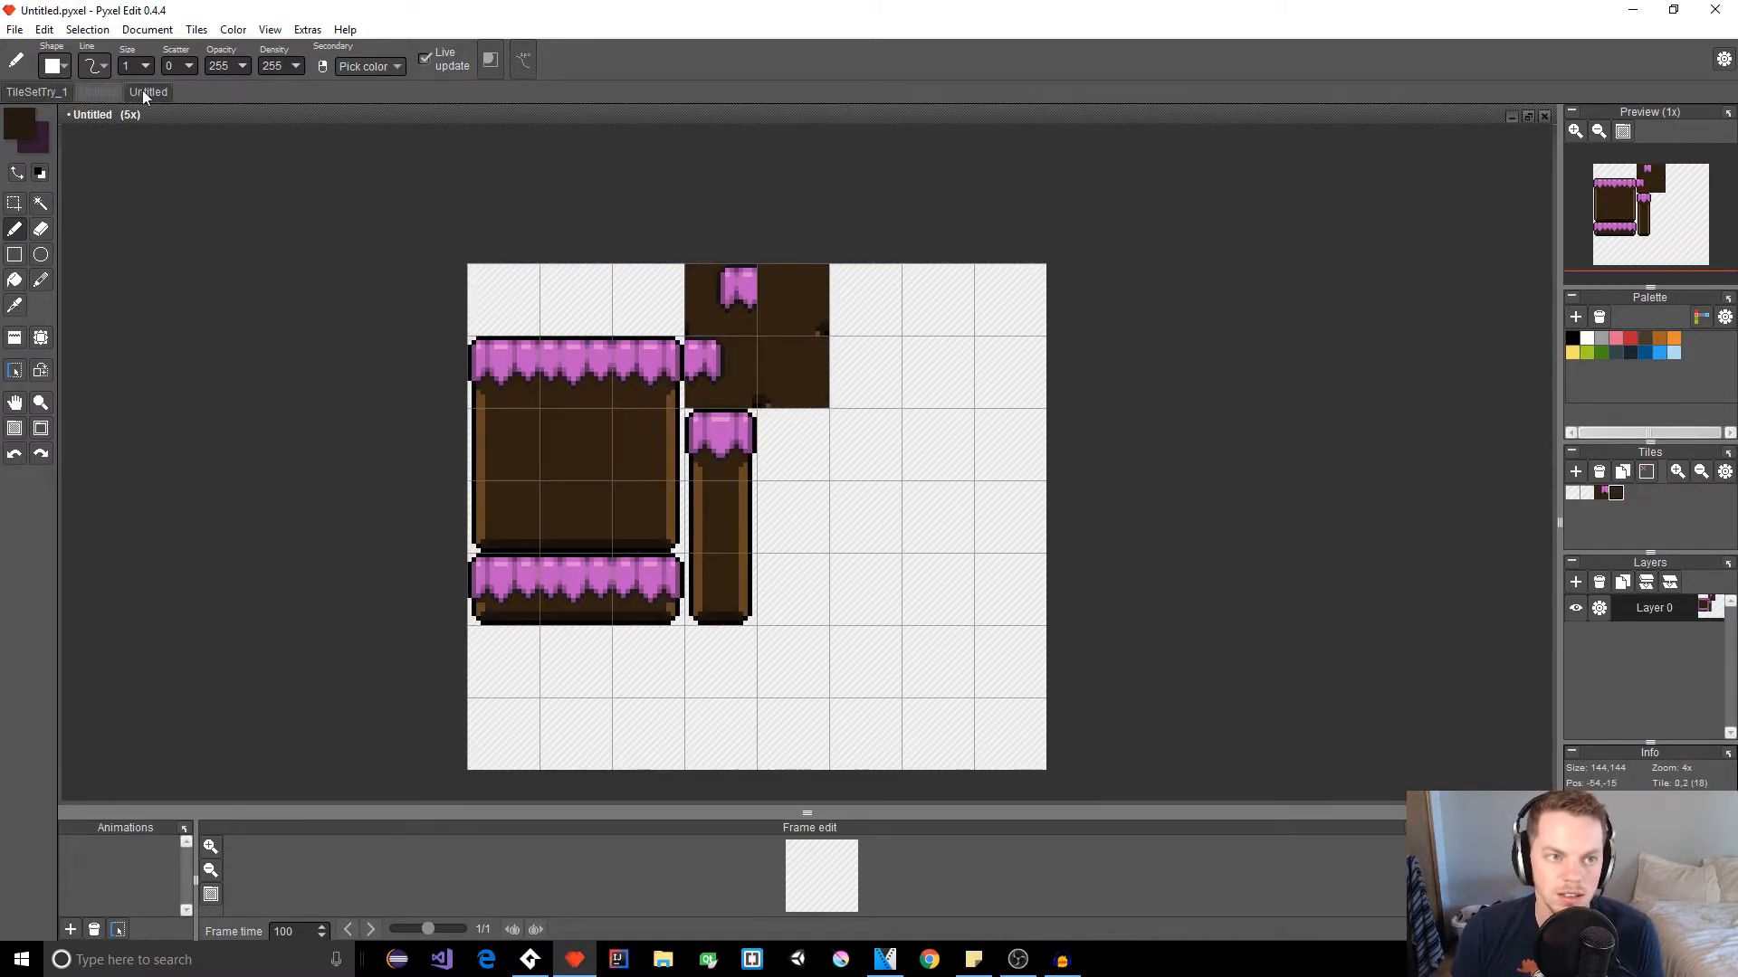
click(144, 92)
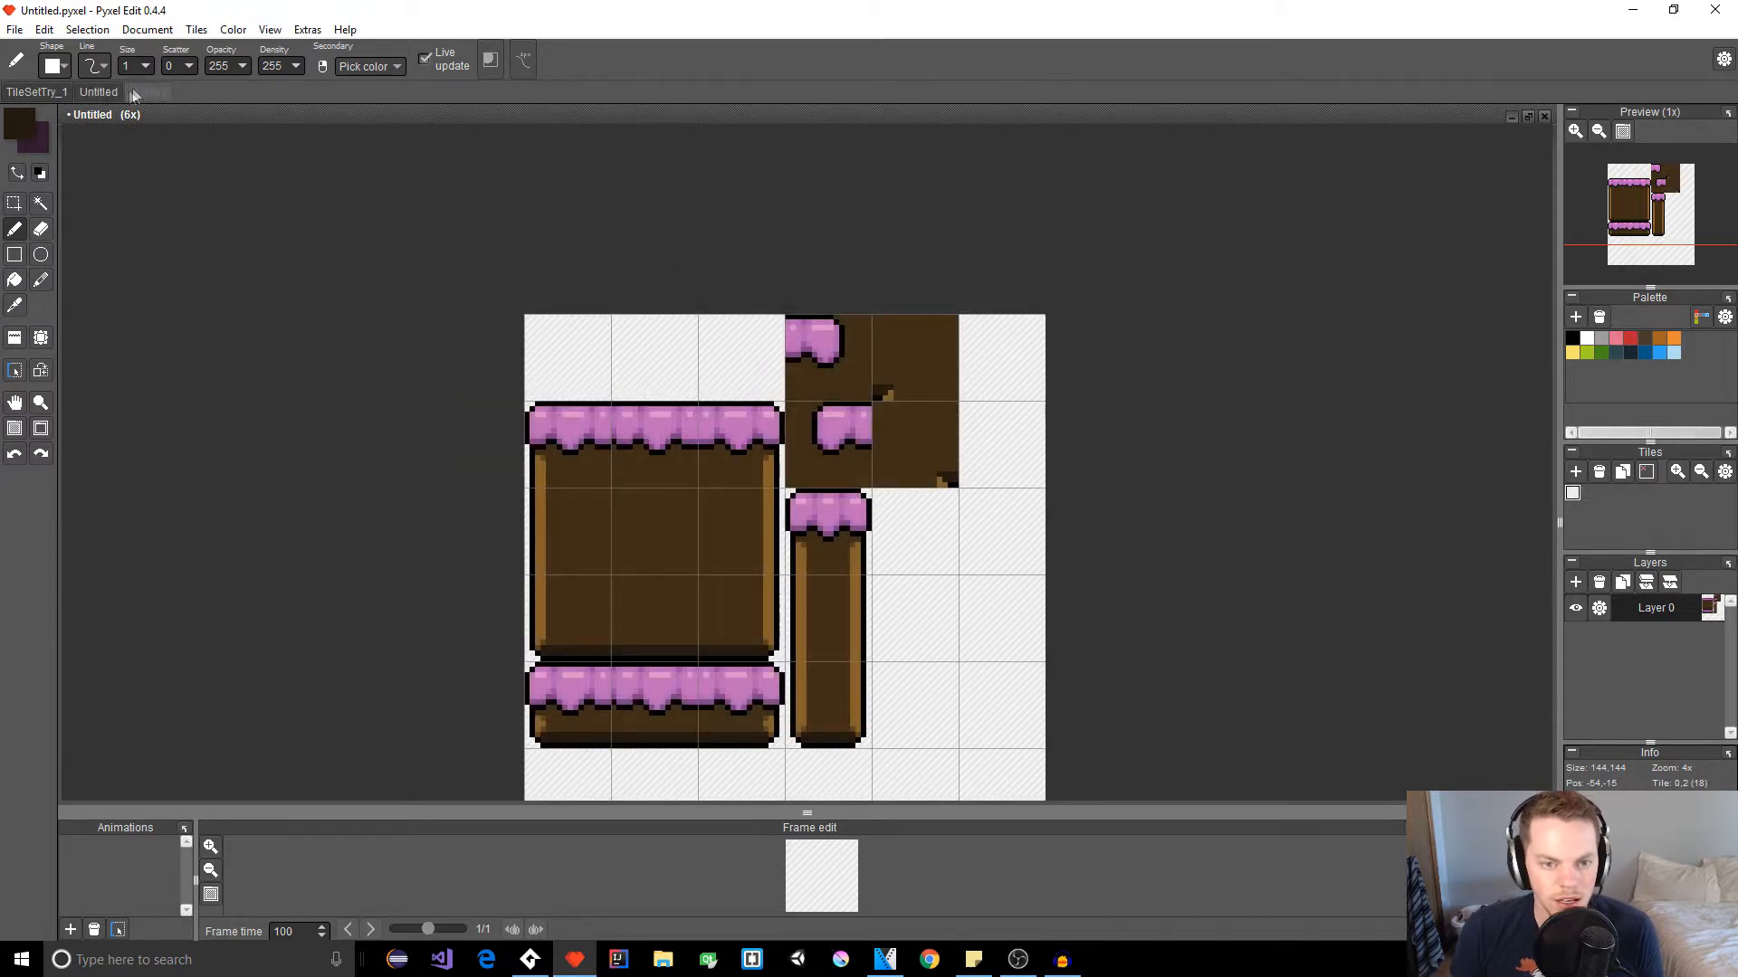
click(88, 94)
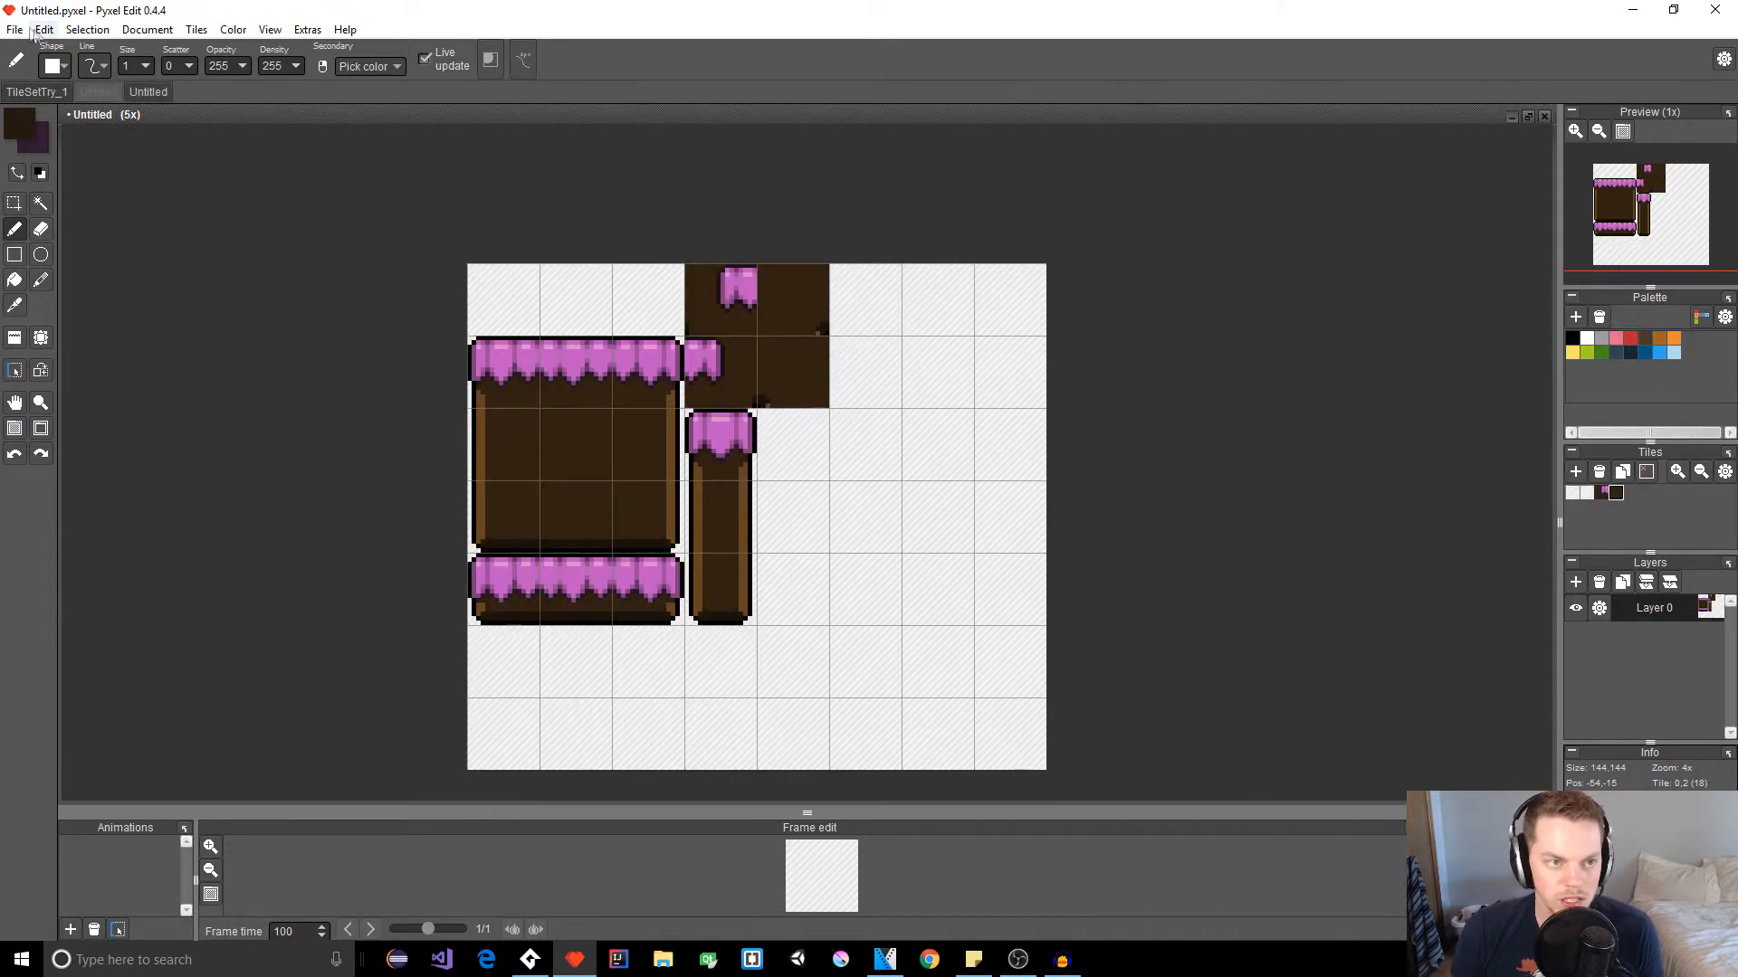
click(17, 30)
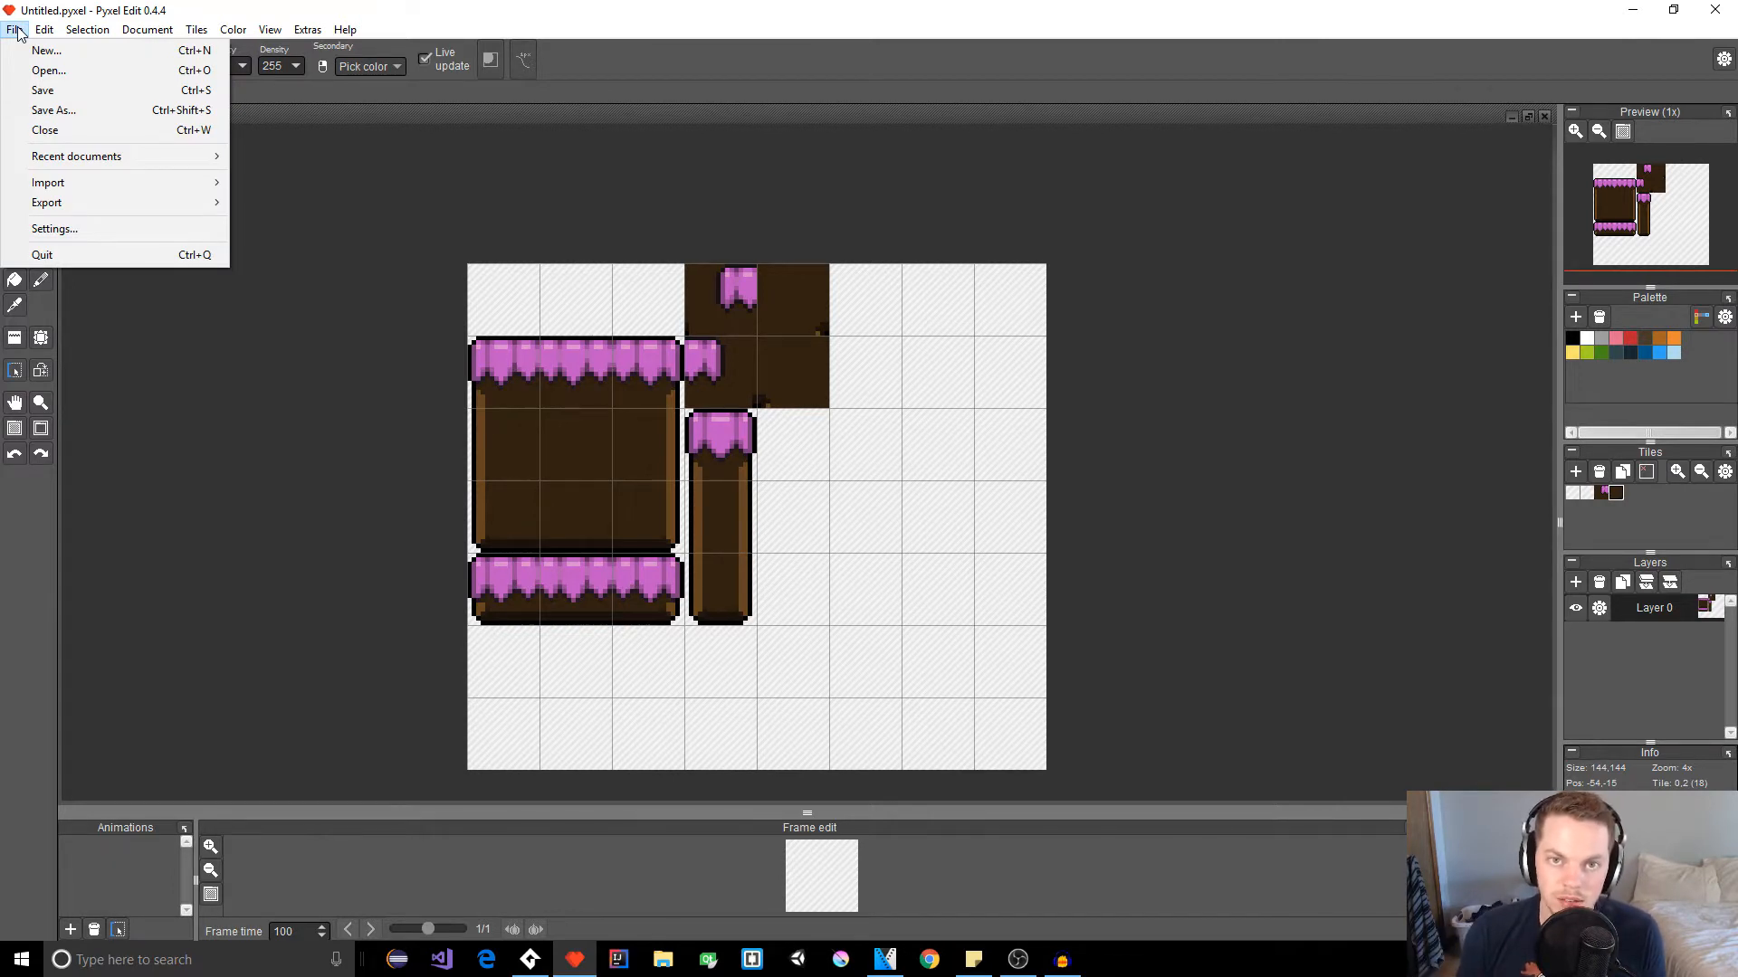
Step: Switch to GameMaker Studio 2 and import the Template image from the Graphics folder into sprite20
mouse_move(532, 967)
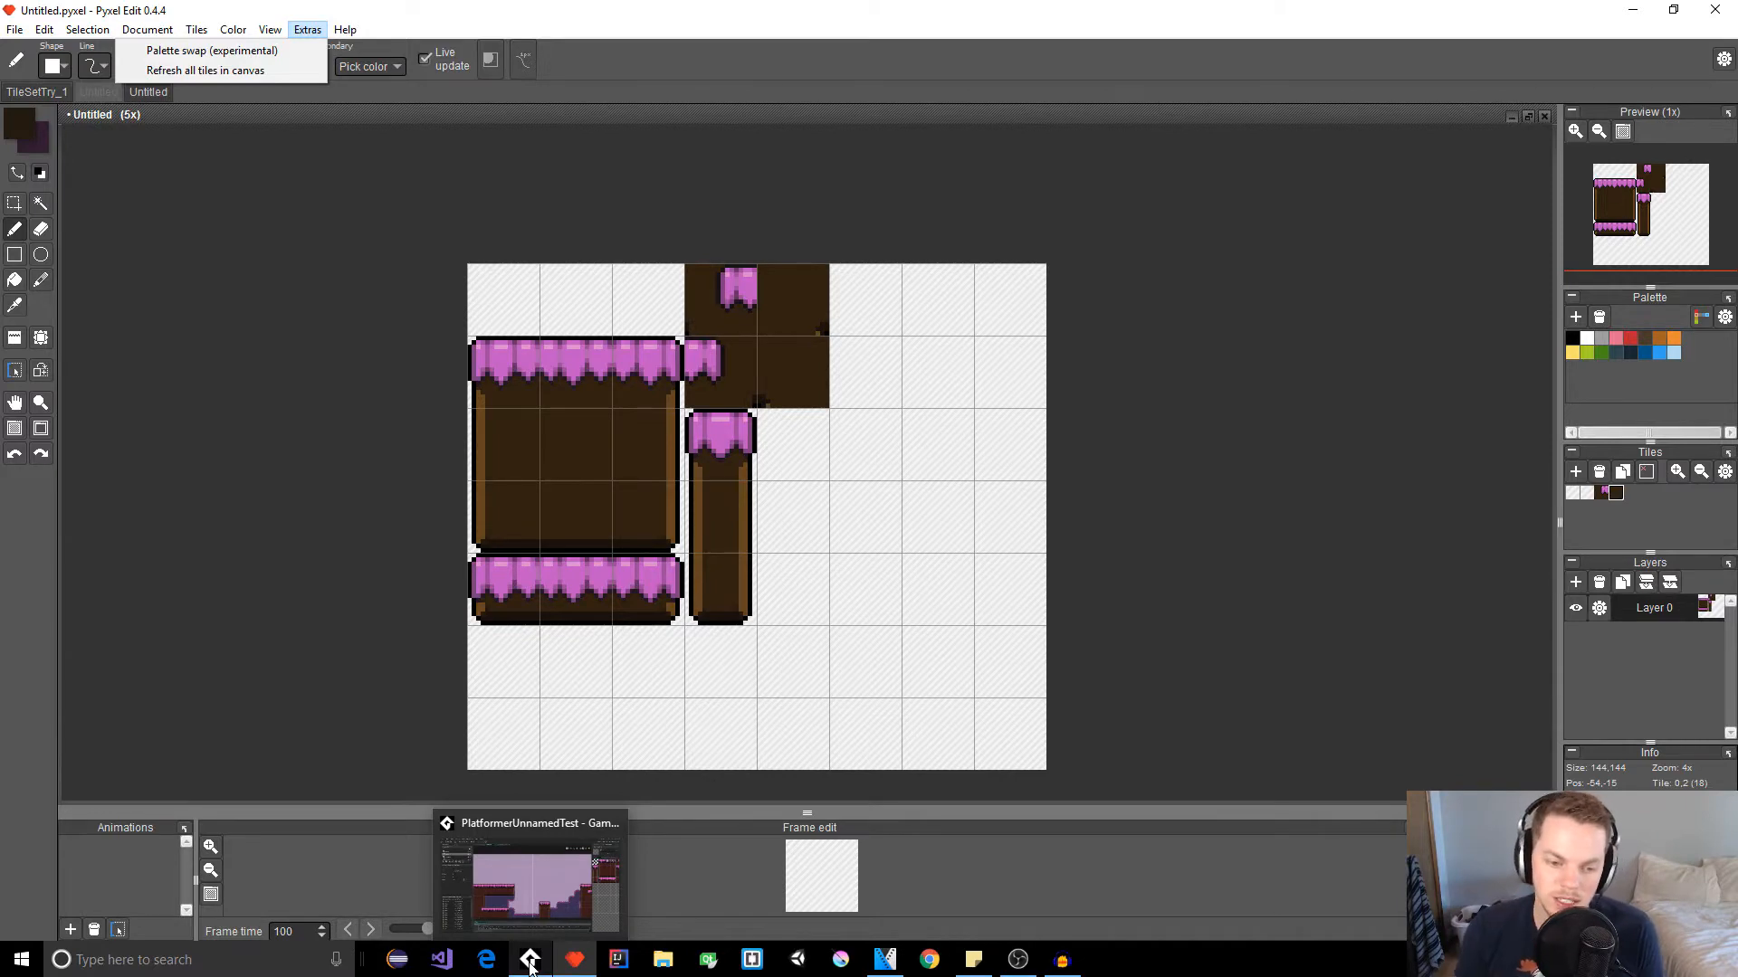
click(532, 966)
click(387, 91)
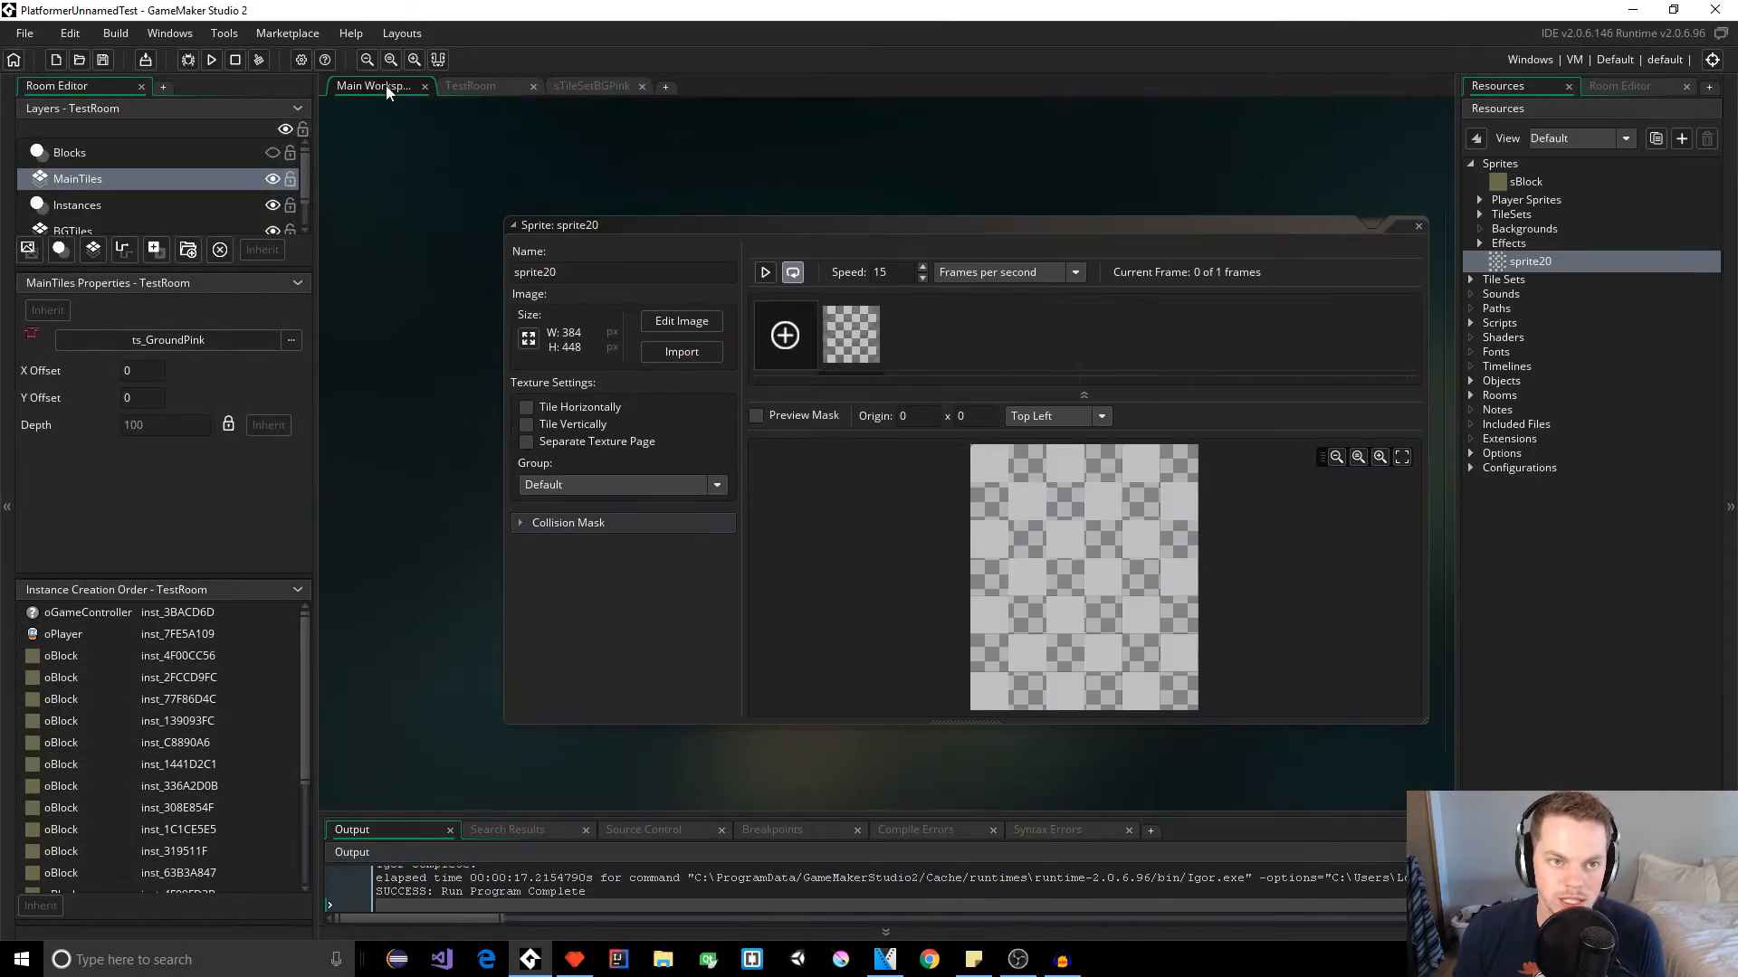
click(687, 352)
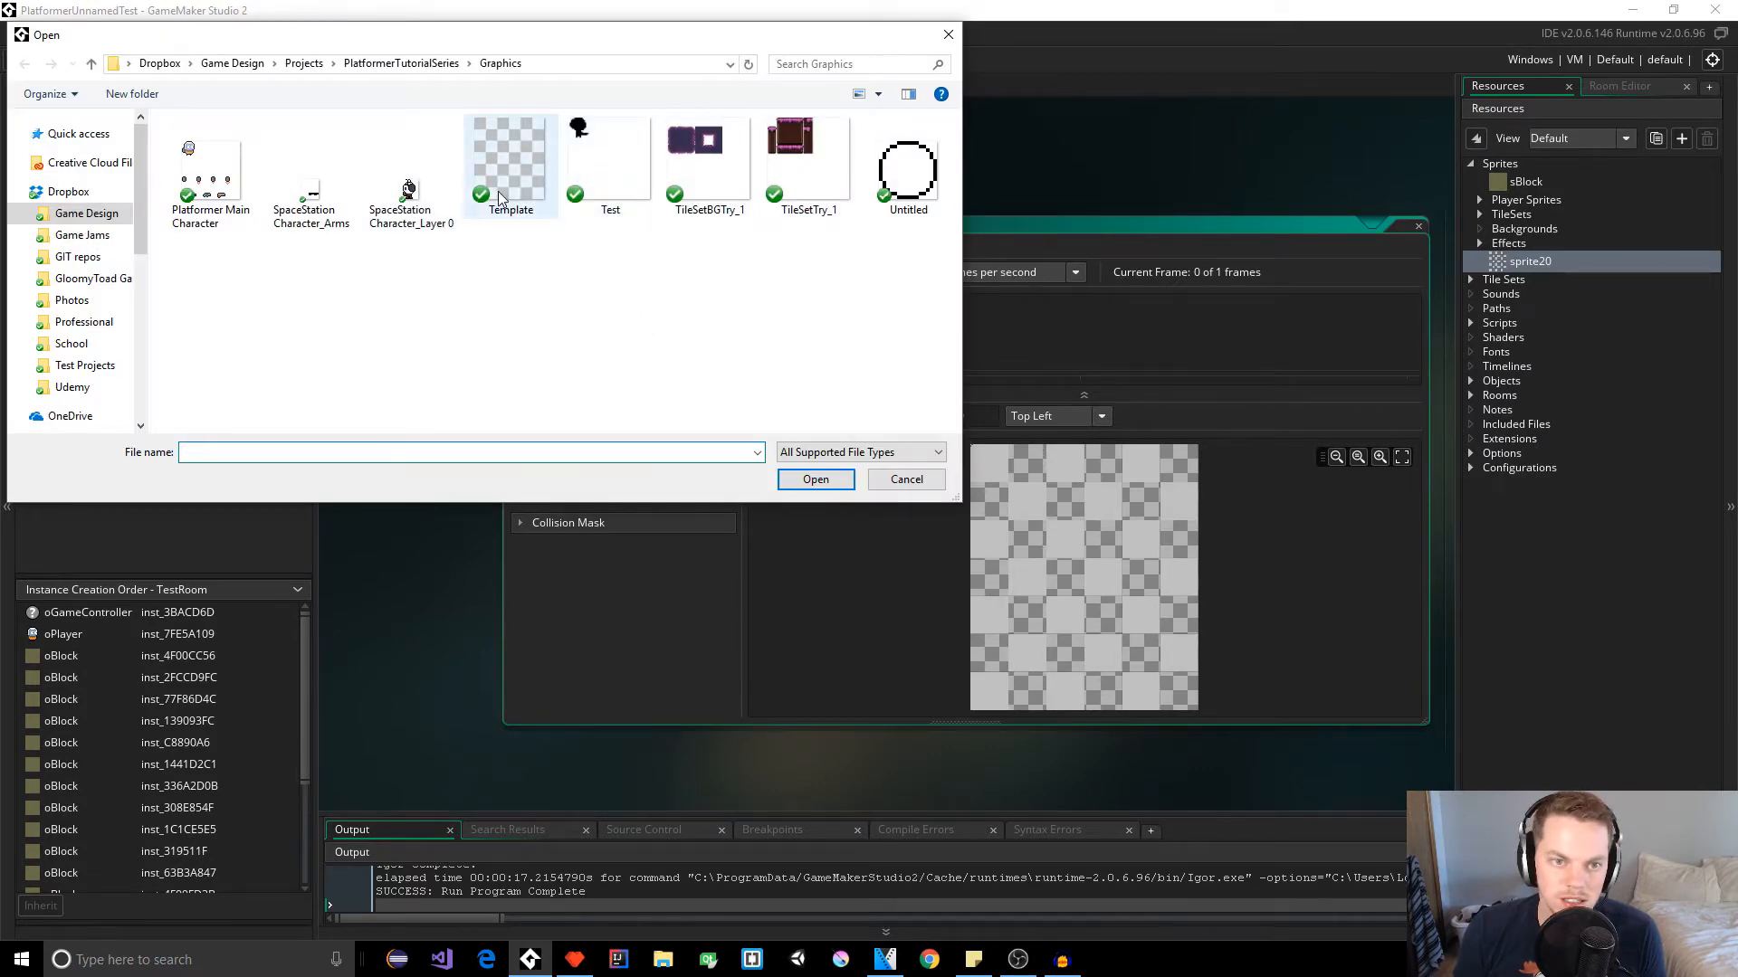
double_click(499, 197)
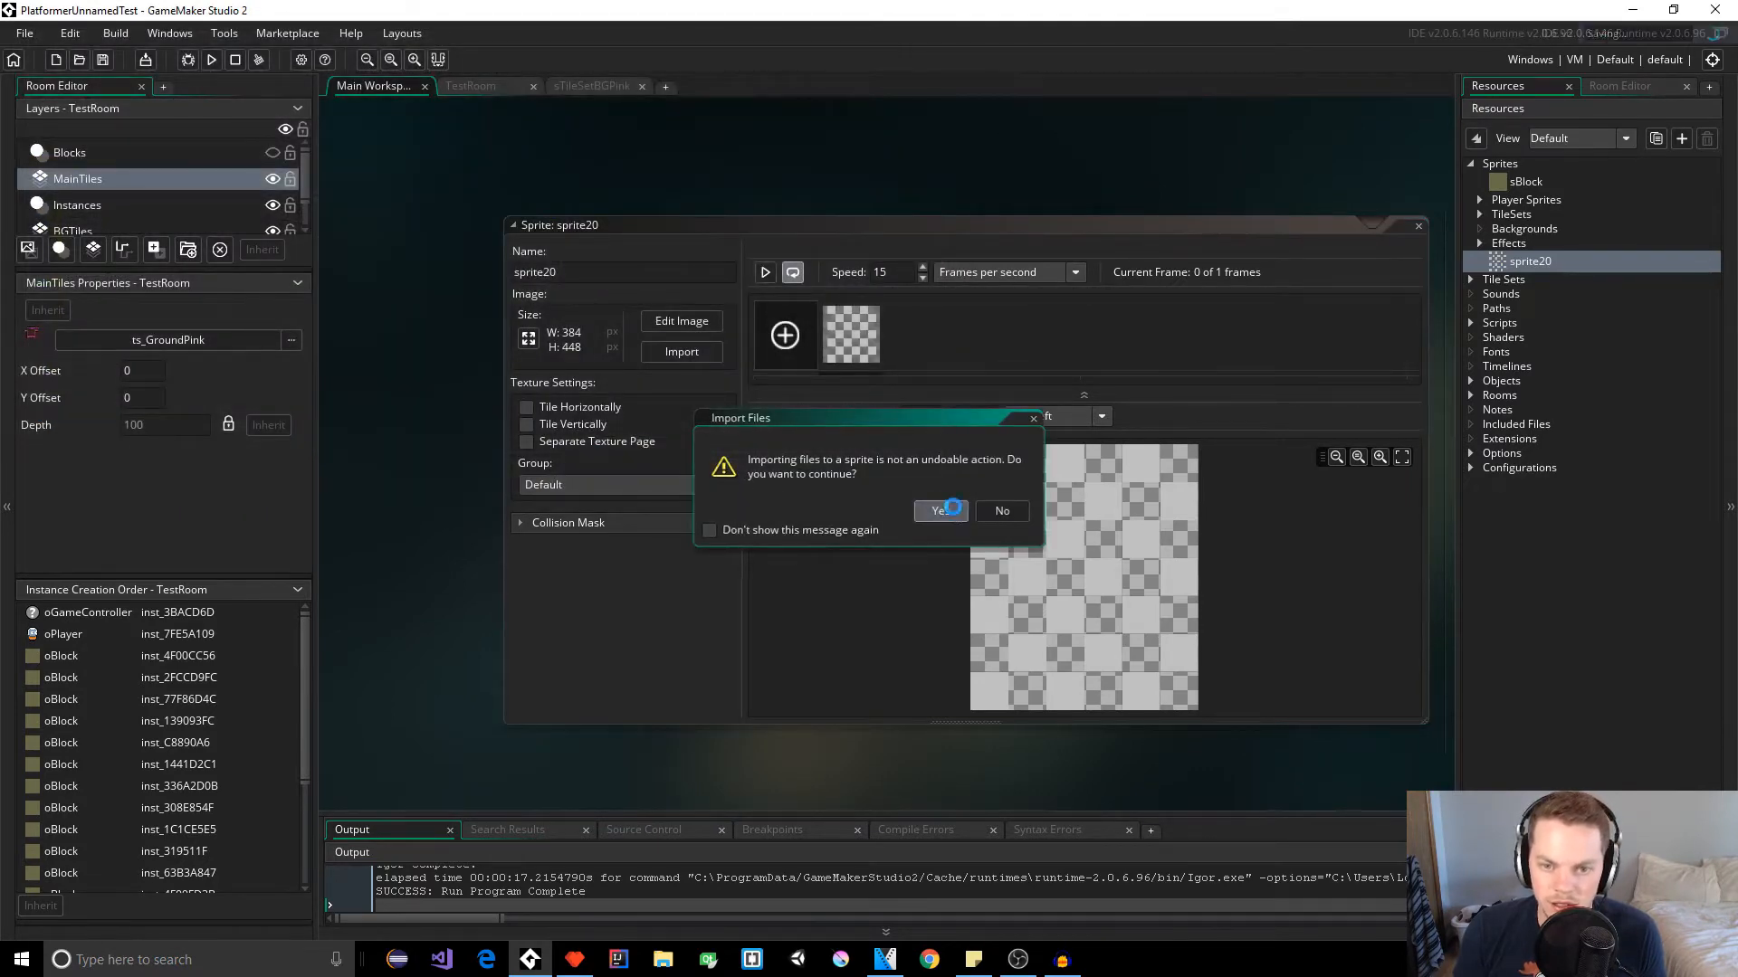
click(941, 510)
Step: Open the sprite20 image for editing and set the brush size to 4
click(682, 321)
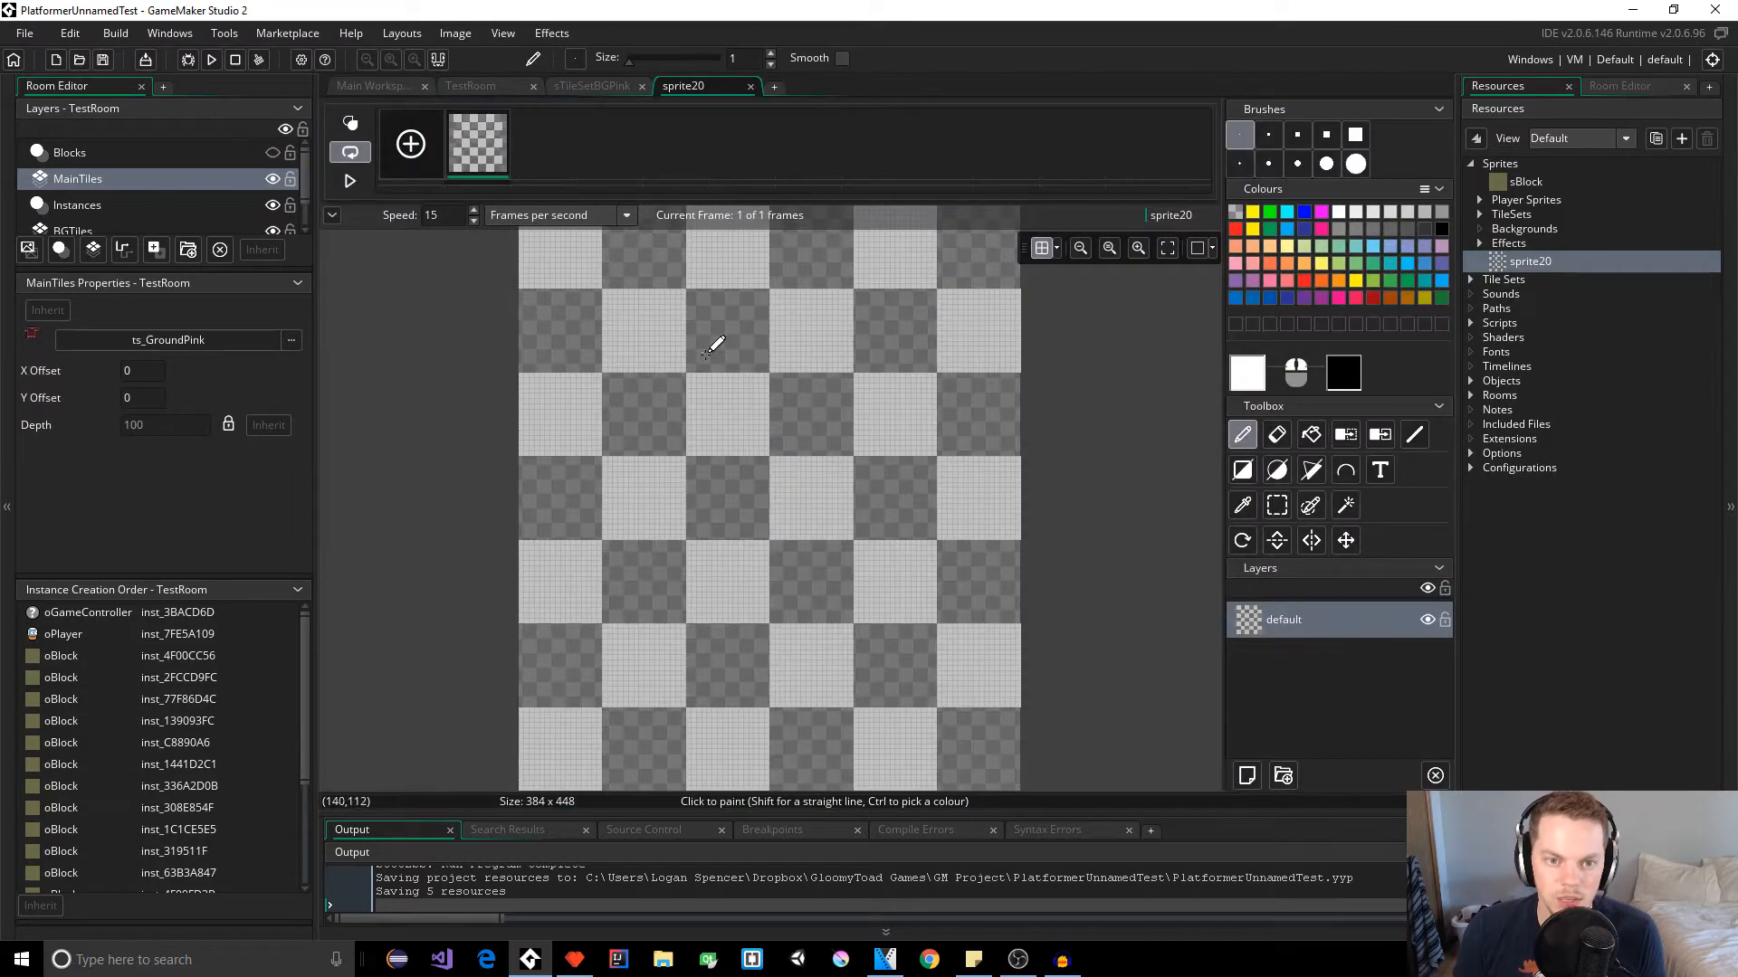
click(771, 55)
click(771, 55)
click(772, 54)
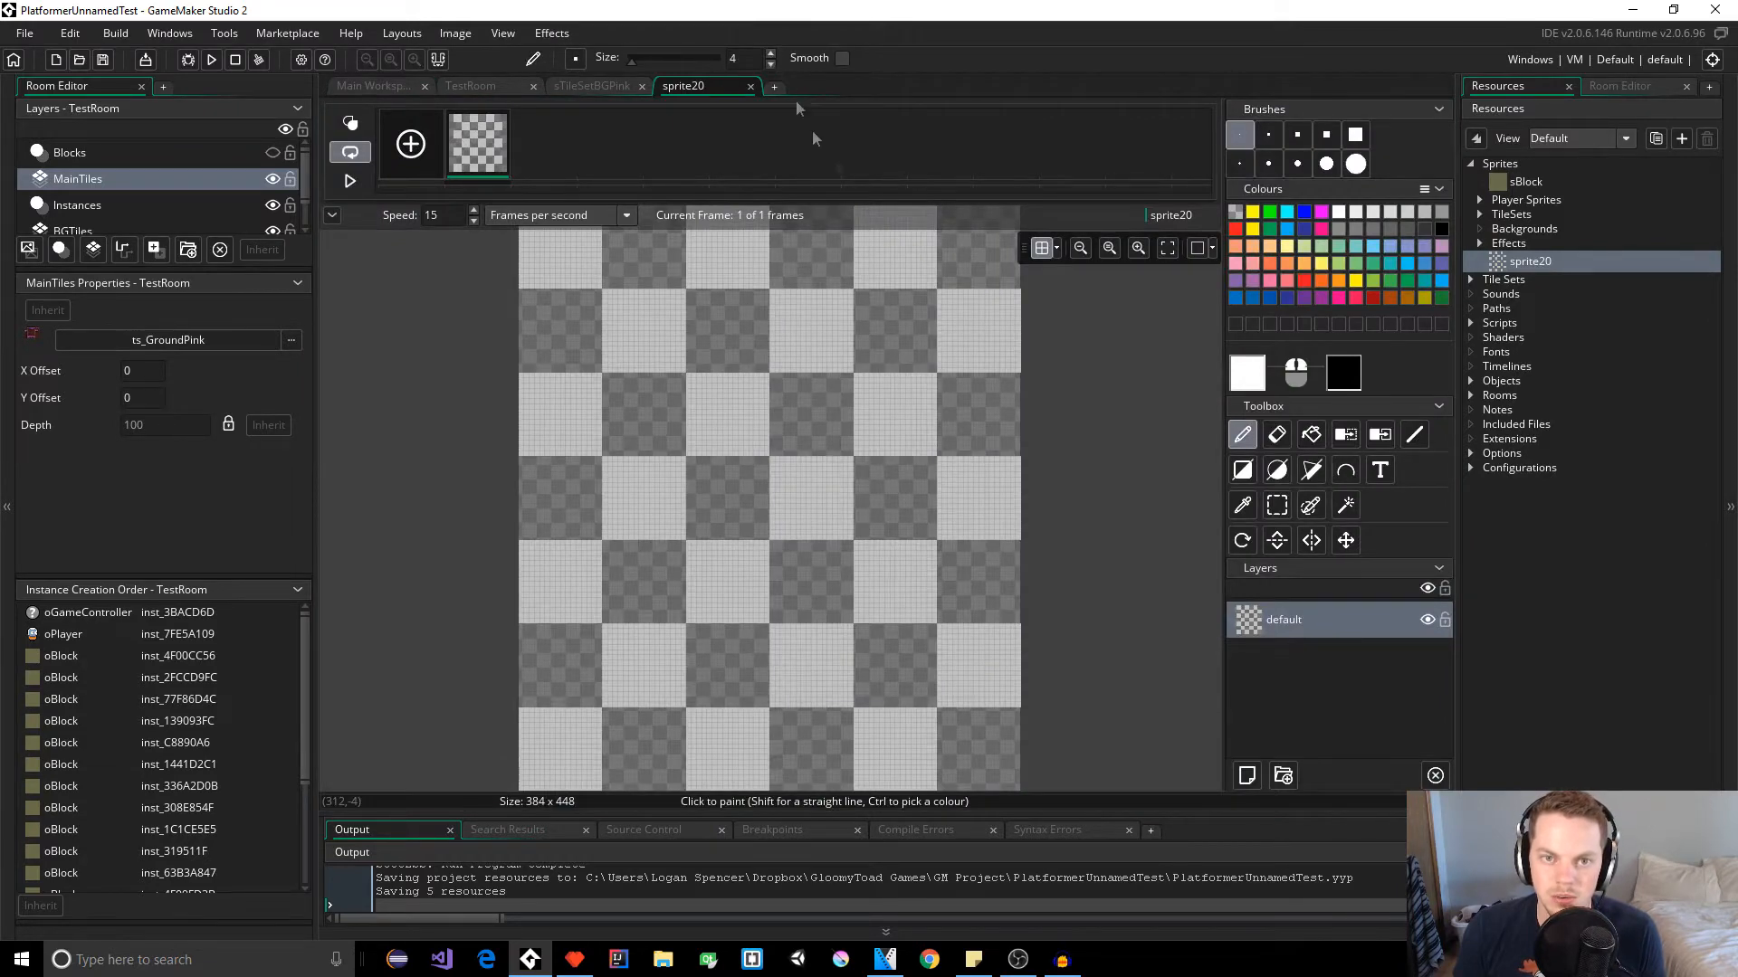
Step: Open the grid settings, try a pencil stroke on the checkerboard template and undo the stroke
click(1056, 248)
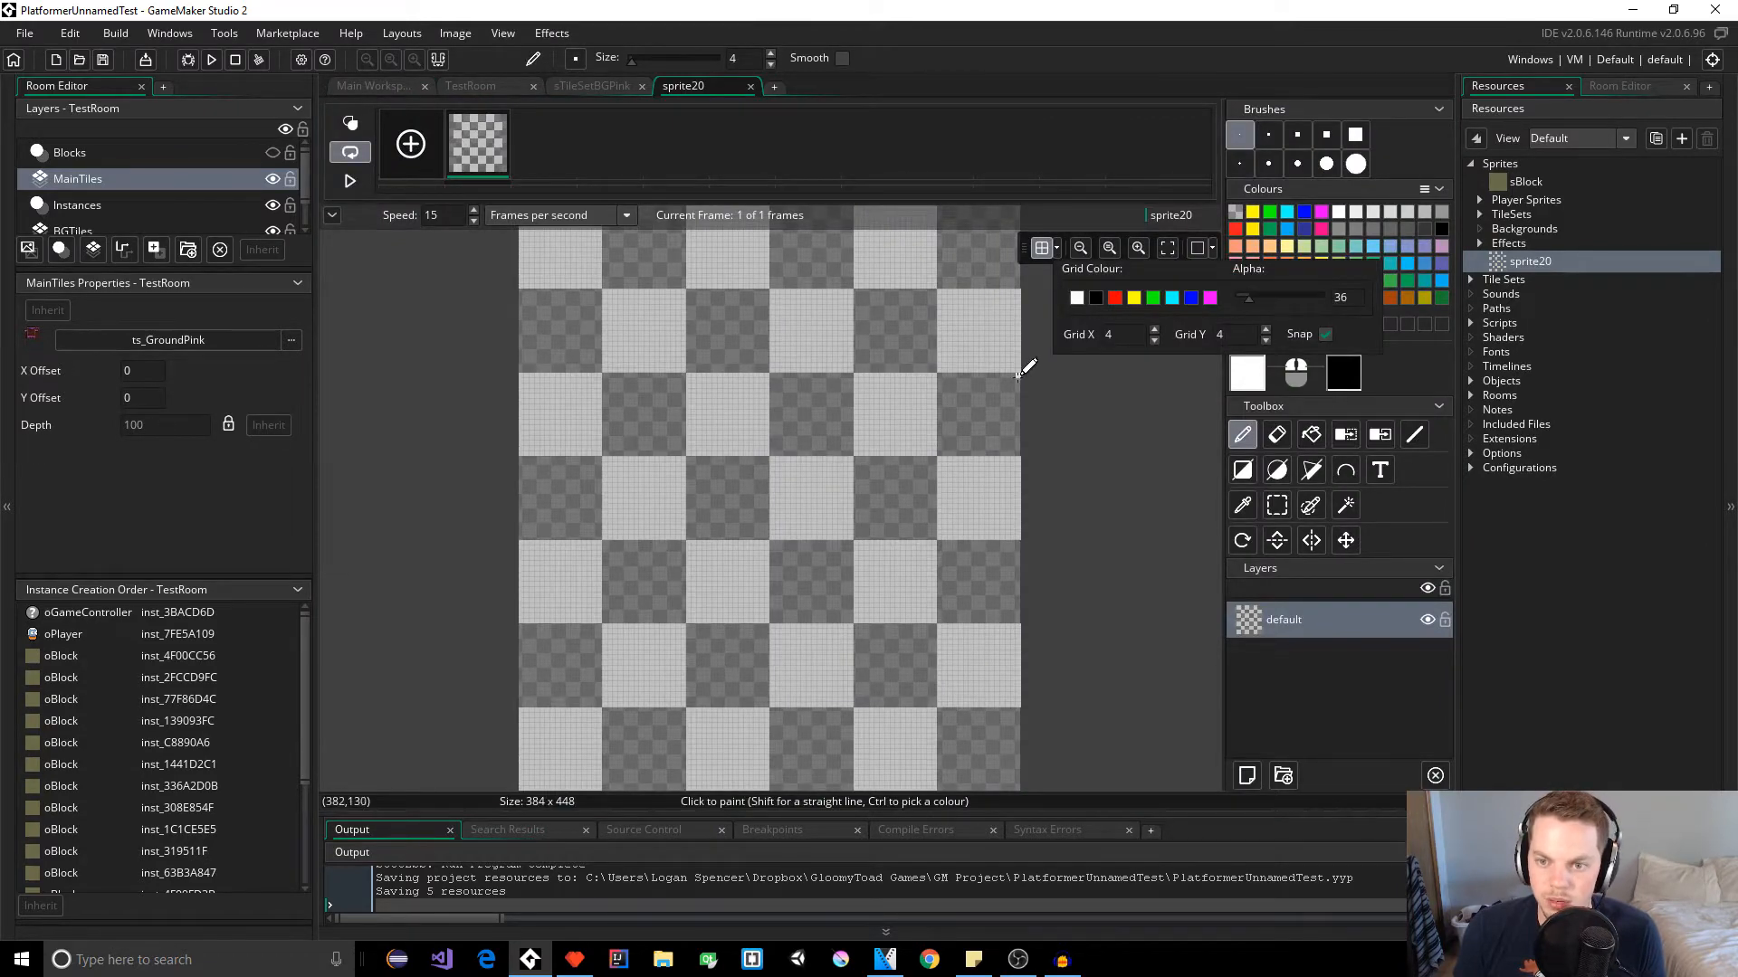
scroll(820, 321, up, 4)
scroll(783, 516, down, 2)
scroll(763, 486, up, 1)
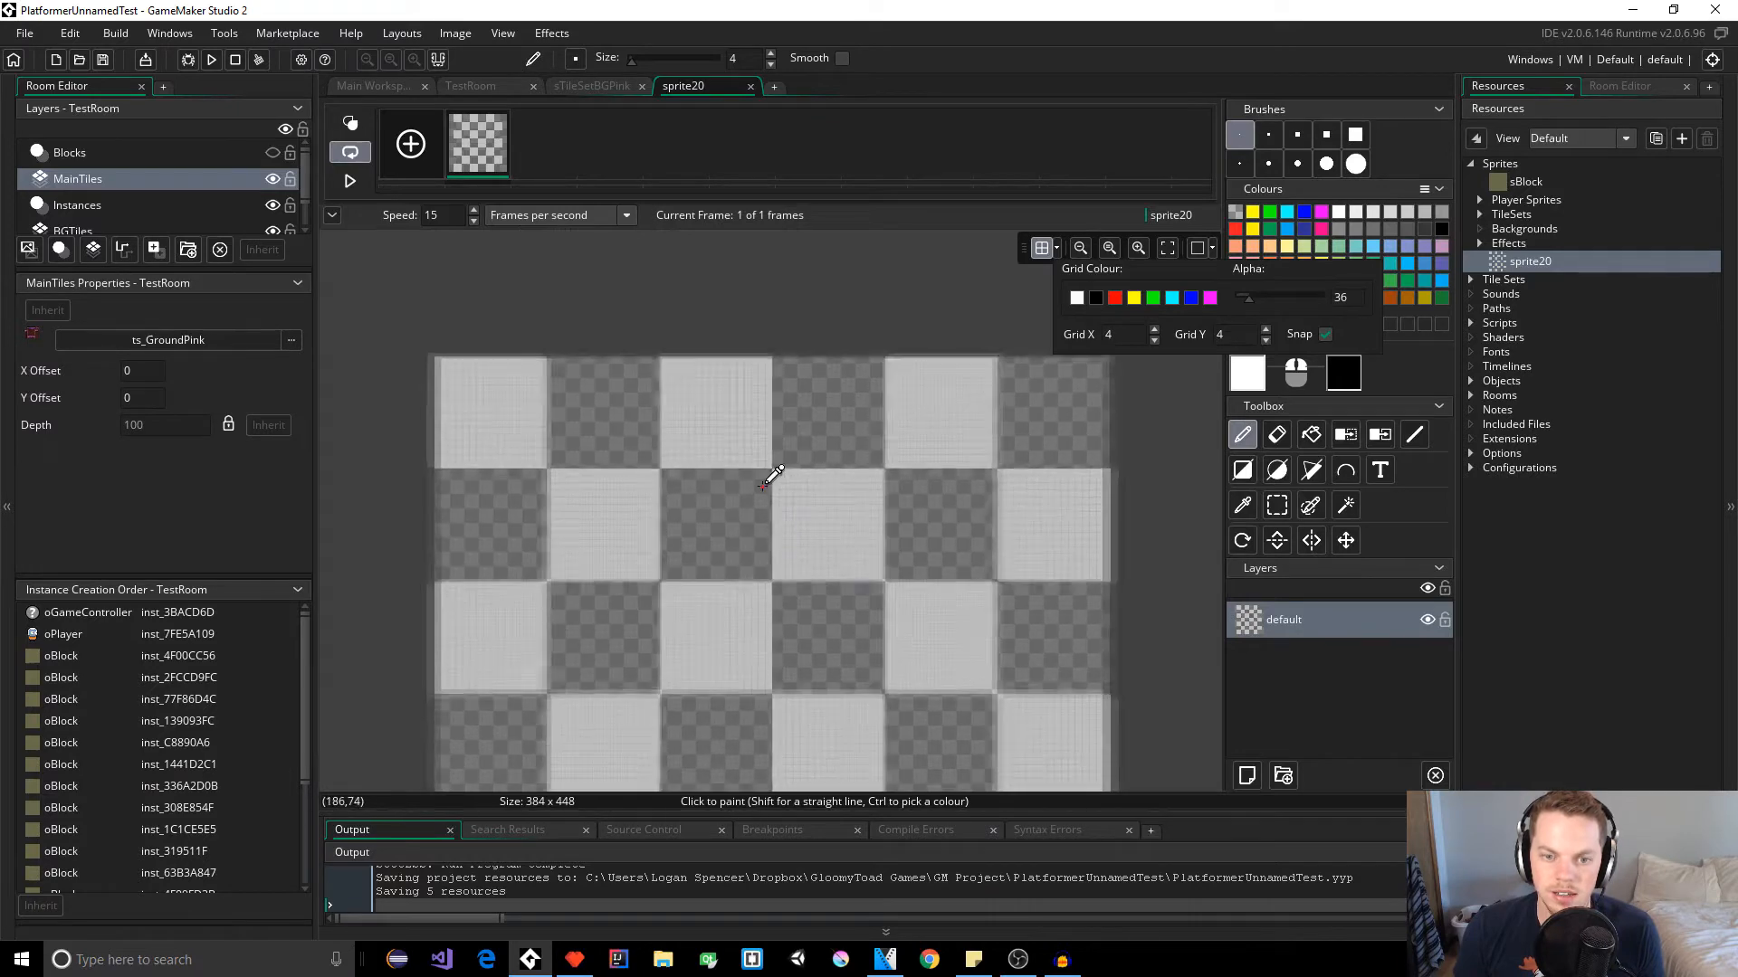
scroll(763, 486, up, 2)
mouse_move(632, 348)
mouse_down()
mouse_move(660, 294)
mouse_move(735, 308)
mouse_move(697, 328)
mouse_move(761, 349)
mouse_up()
key(ctrl+z)
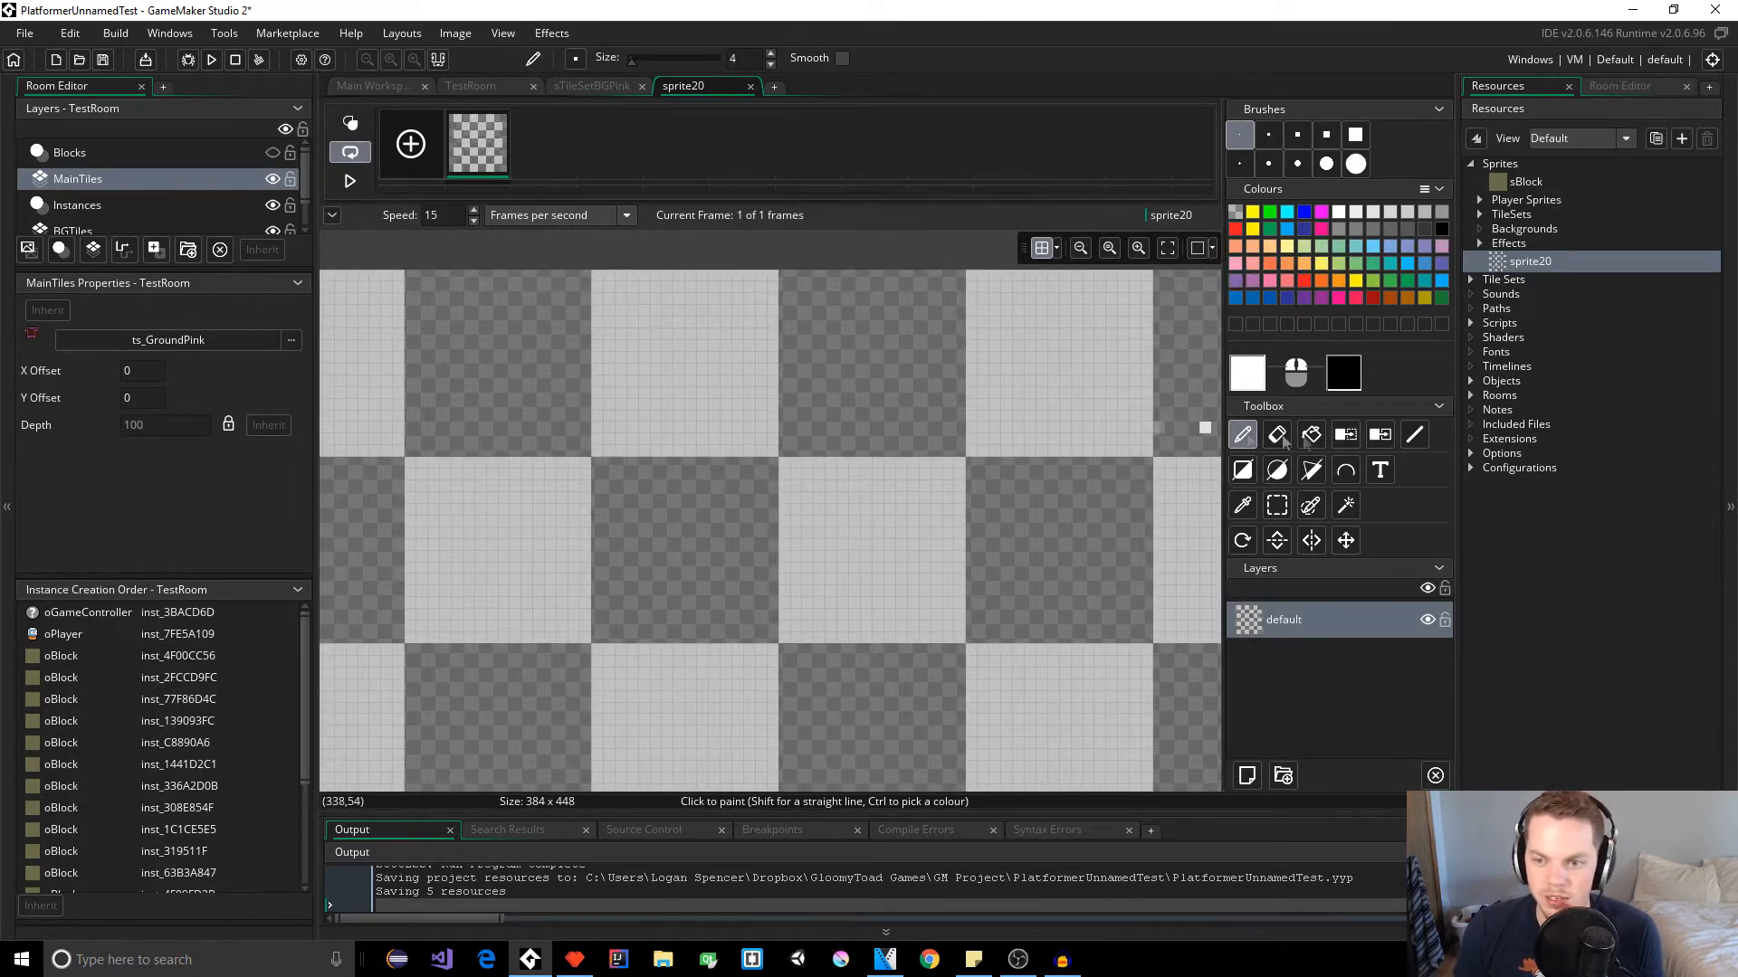
Step: Try removing the light grey squares of the template with the colour remover tool and undo it
click(1347, 438)
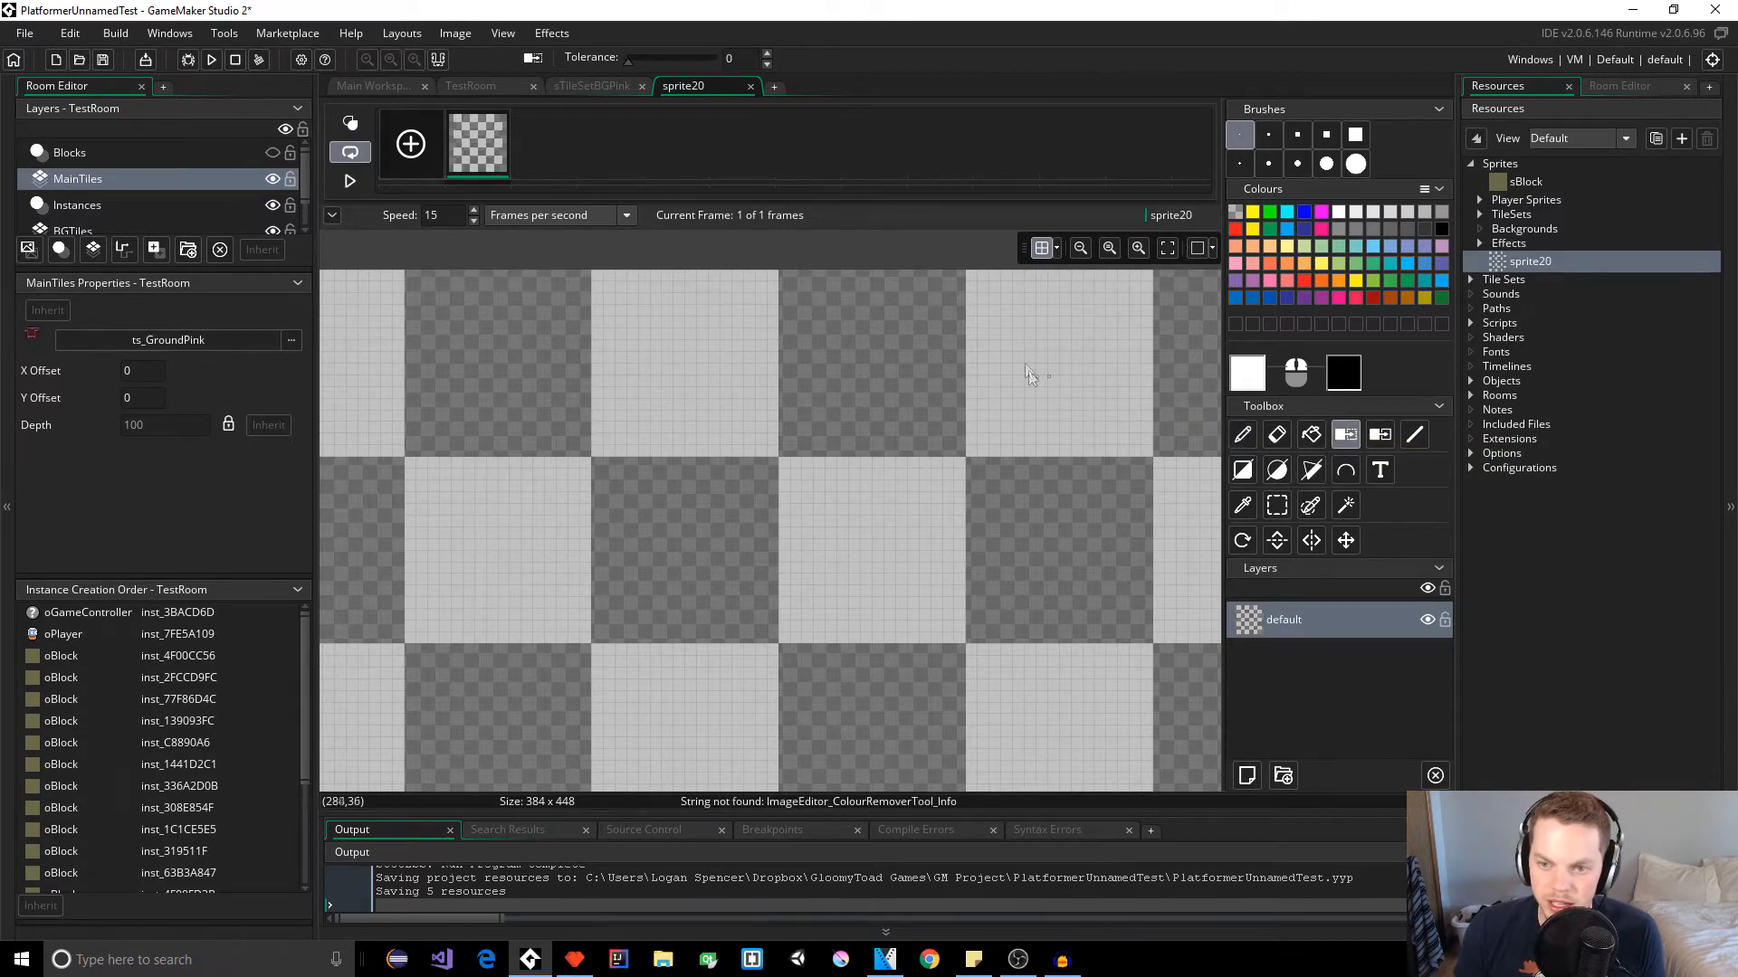
click(980, 277)
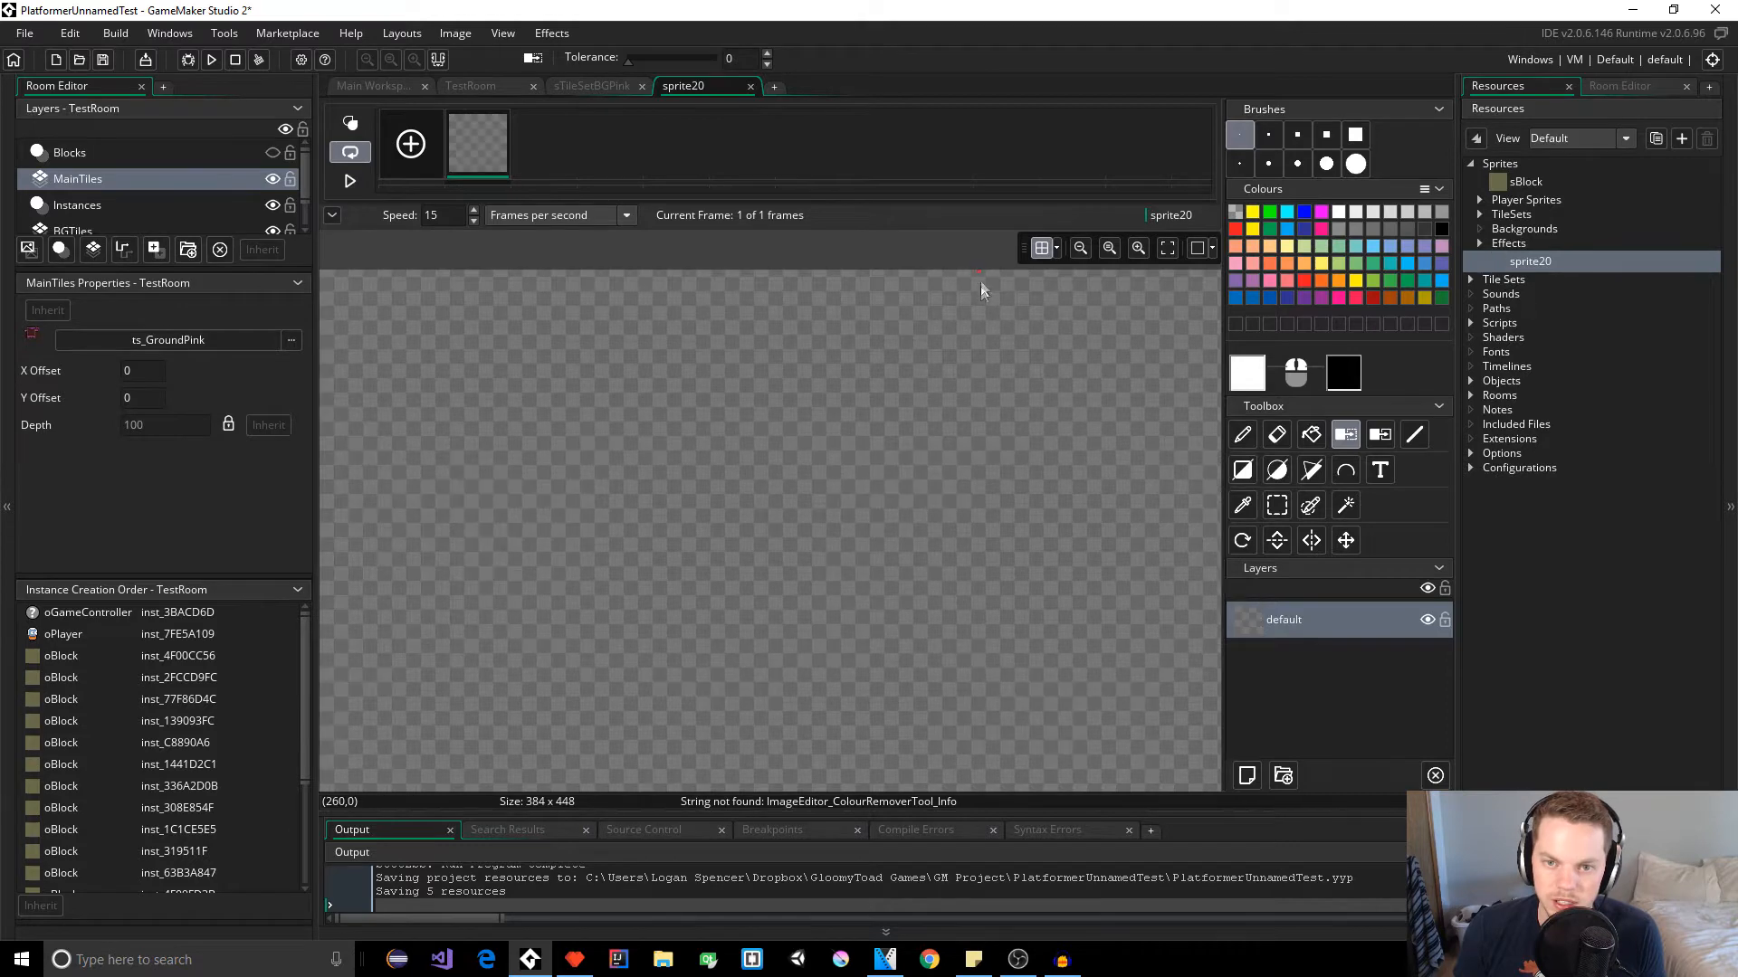
key(ctrl+z)
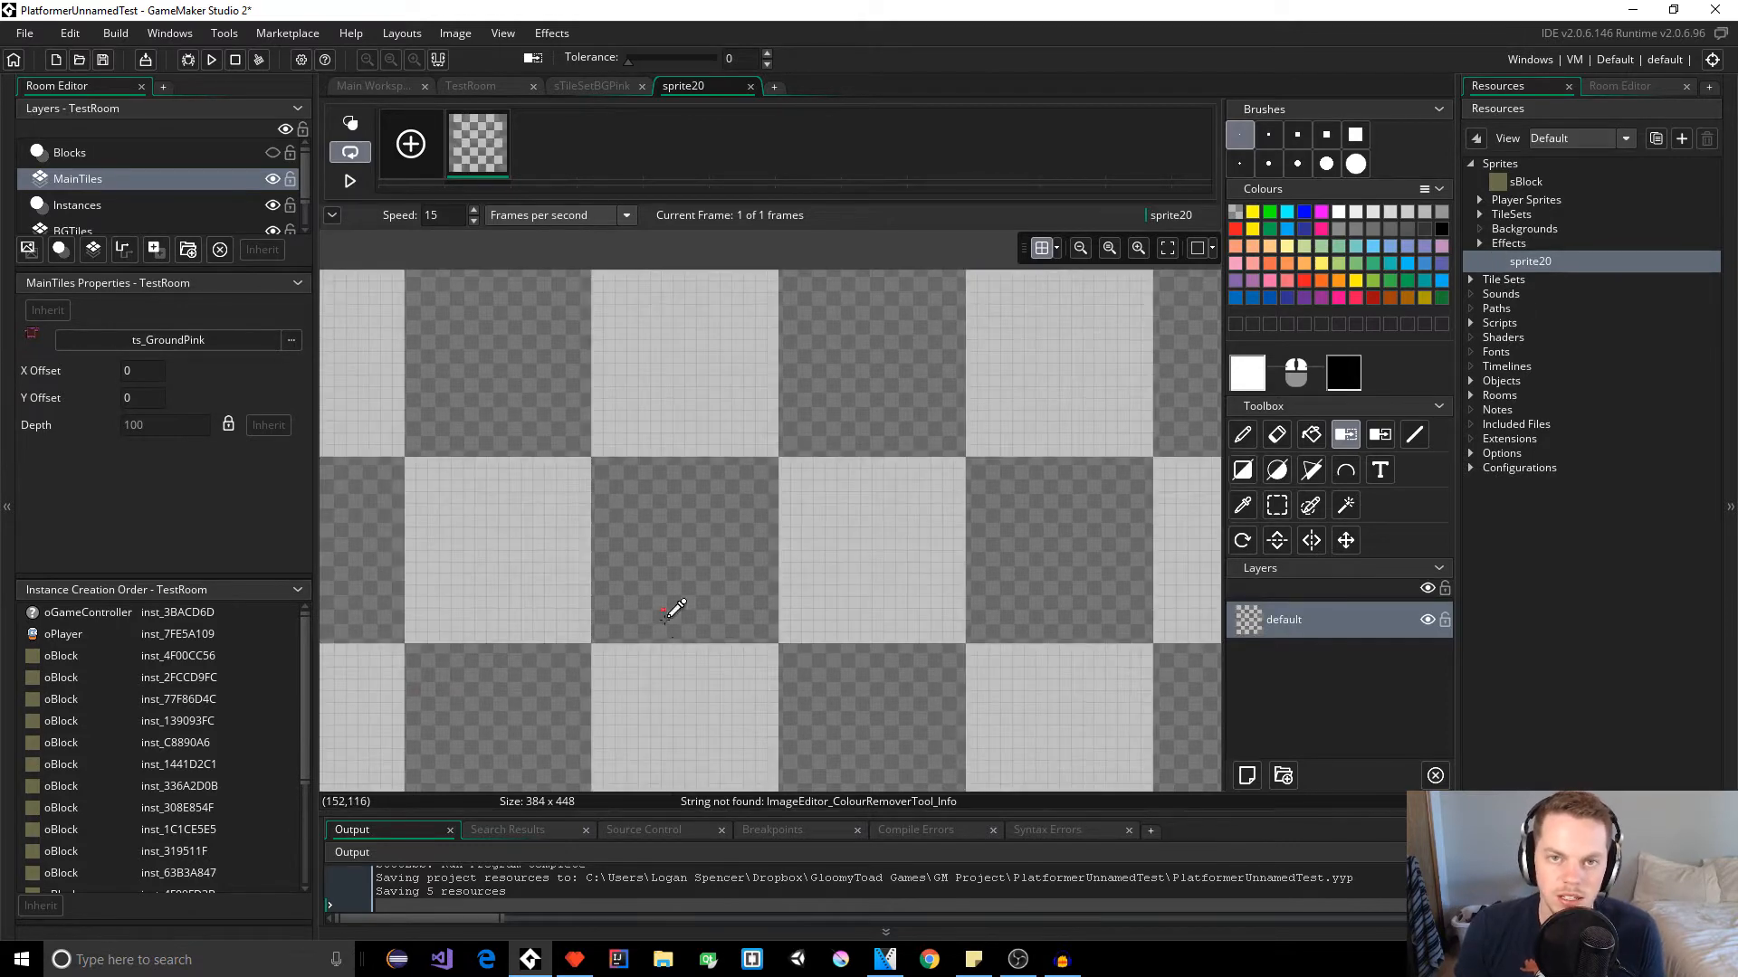
Step: Close the sprite20 image editor and switch back to Pyxel Edit
click(750, 86)
click(1632, 9)
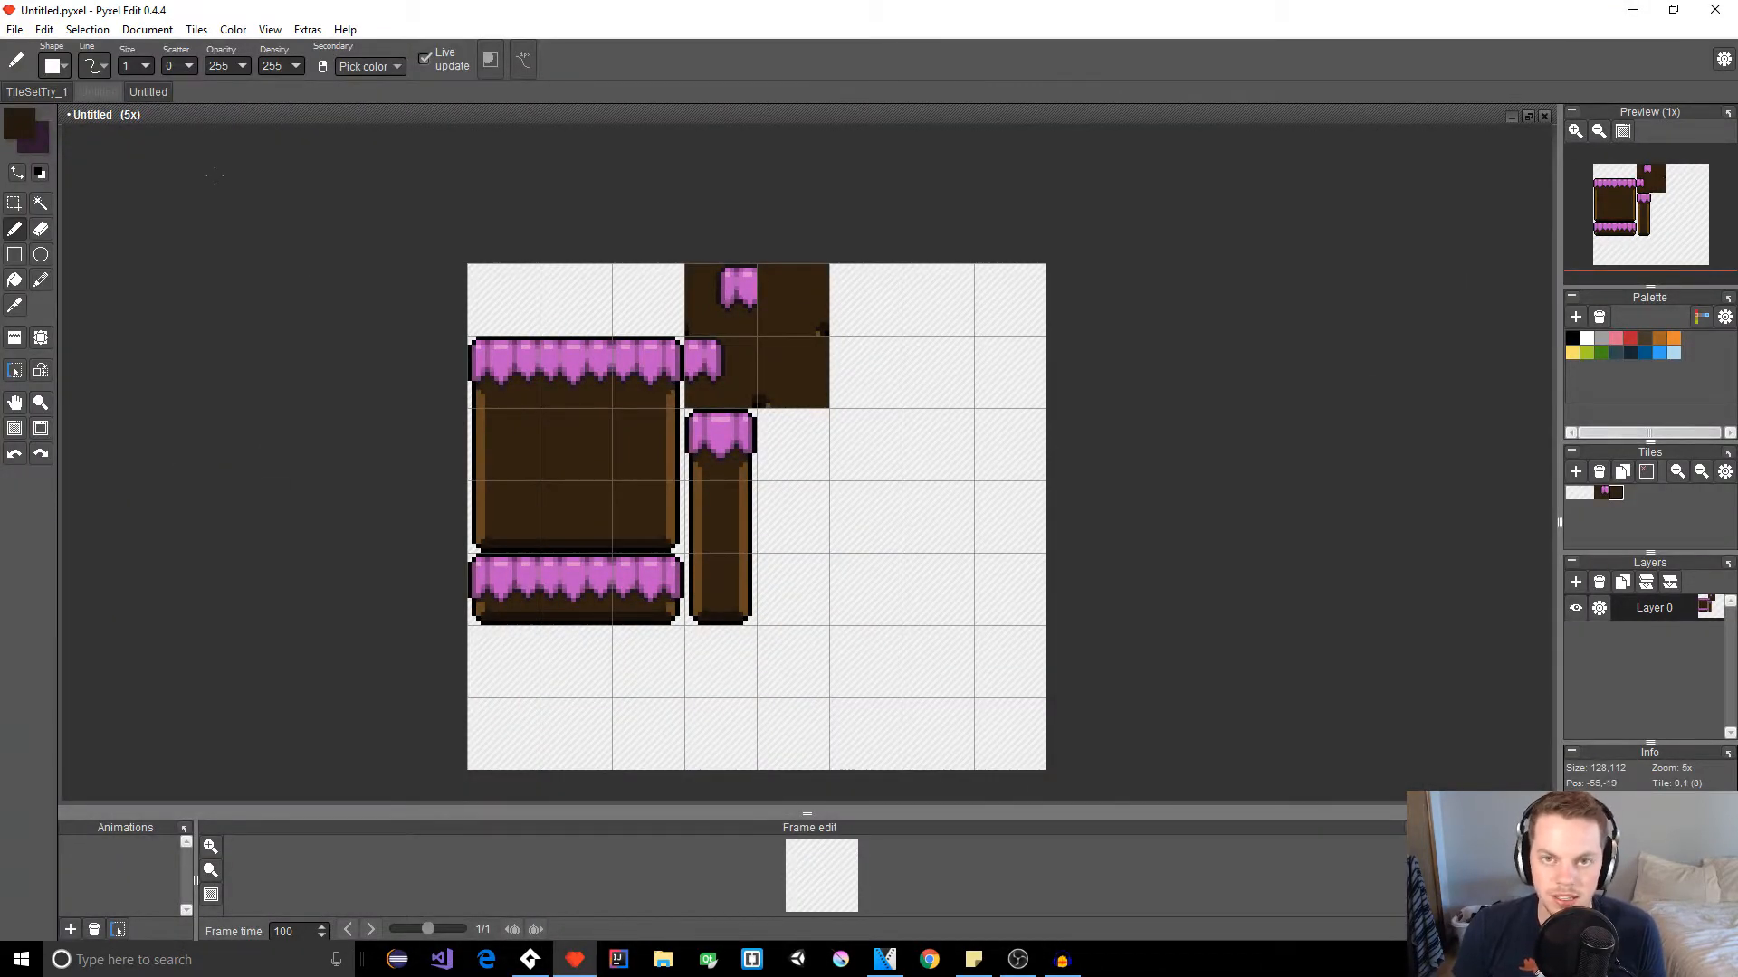
scroll(353, 264, up, 1)
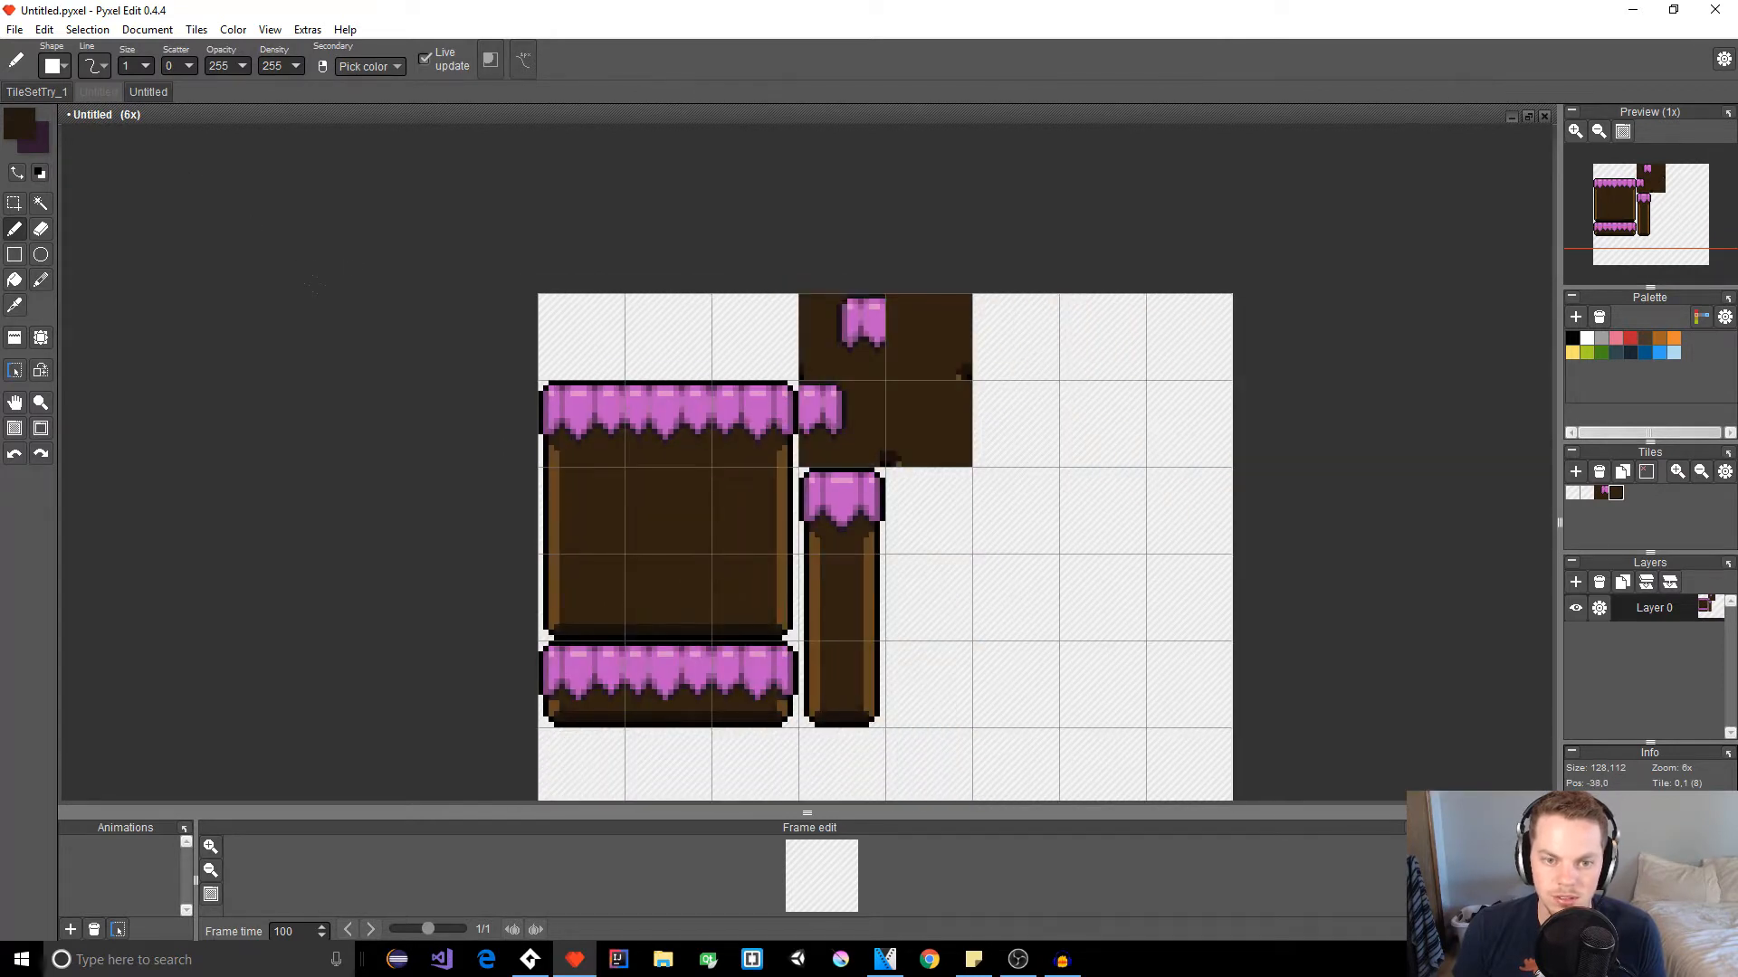
Step: Create a new tiled document 6 tiles wide and 7 tiles high, with 16 x 16 tiles
click(18, 31)
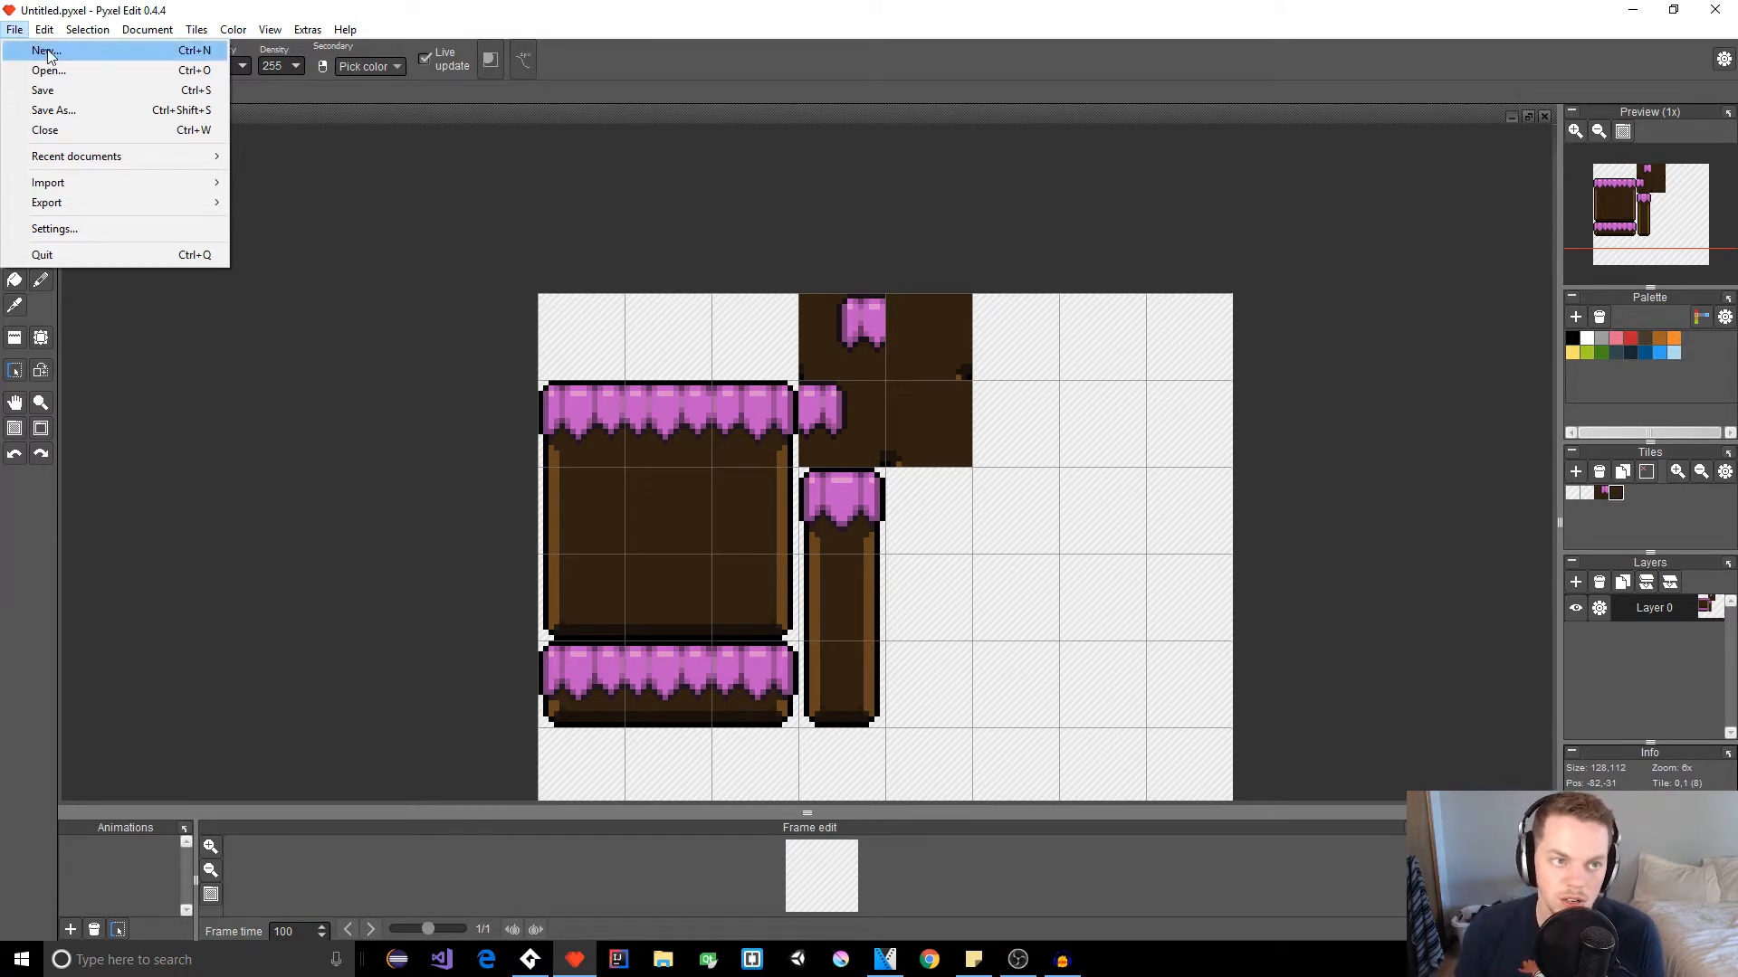
click(43, 50)
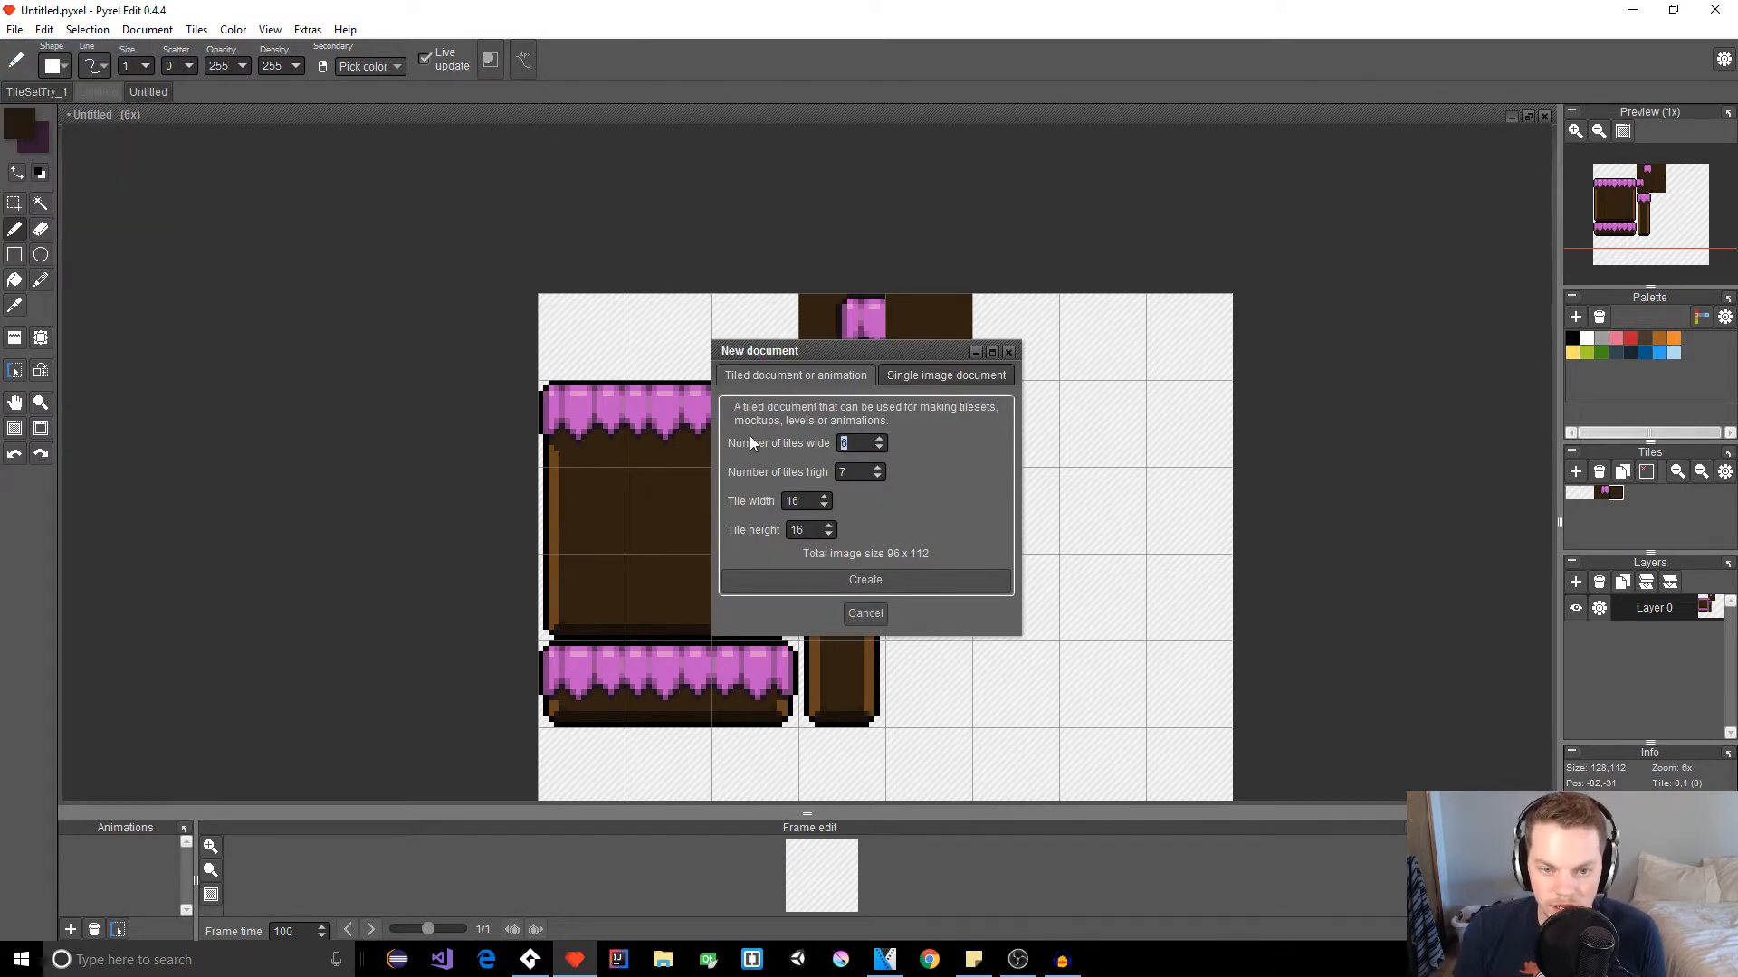
drag(858, 473, 501, 452)
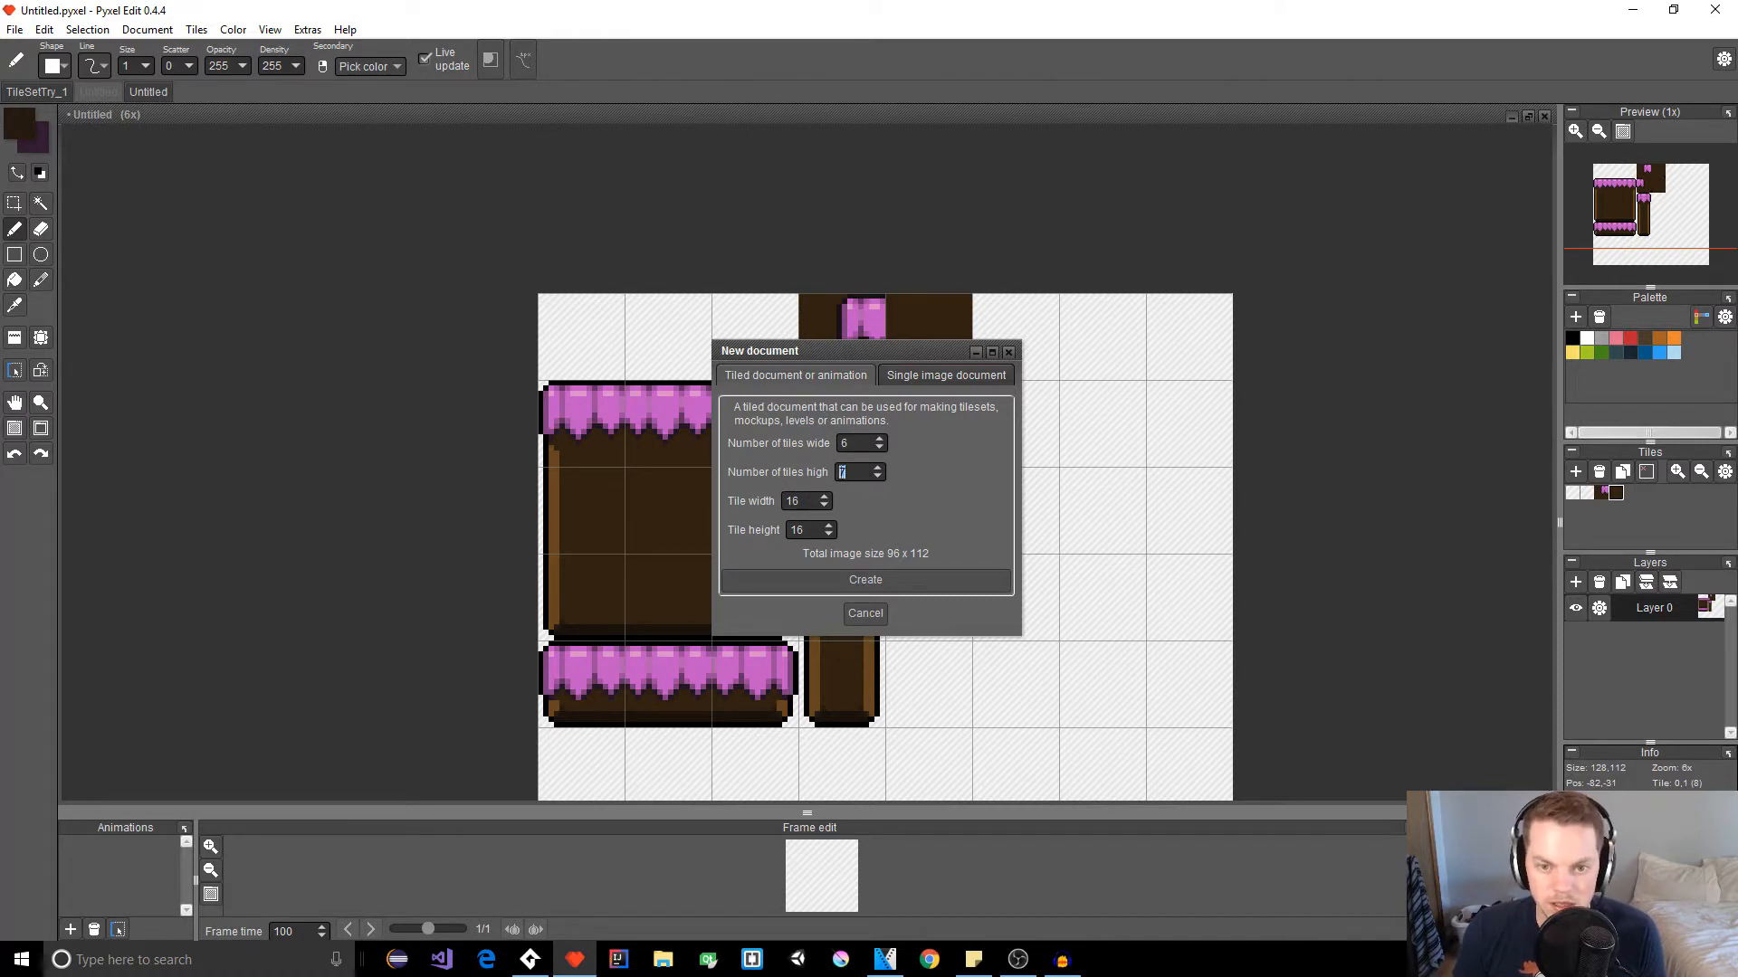
key(Tab)
key(Tab)
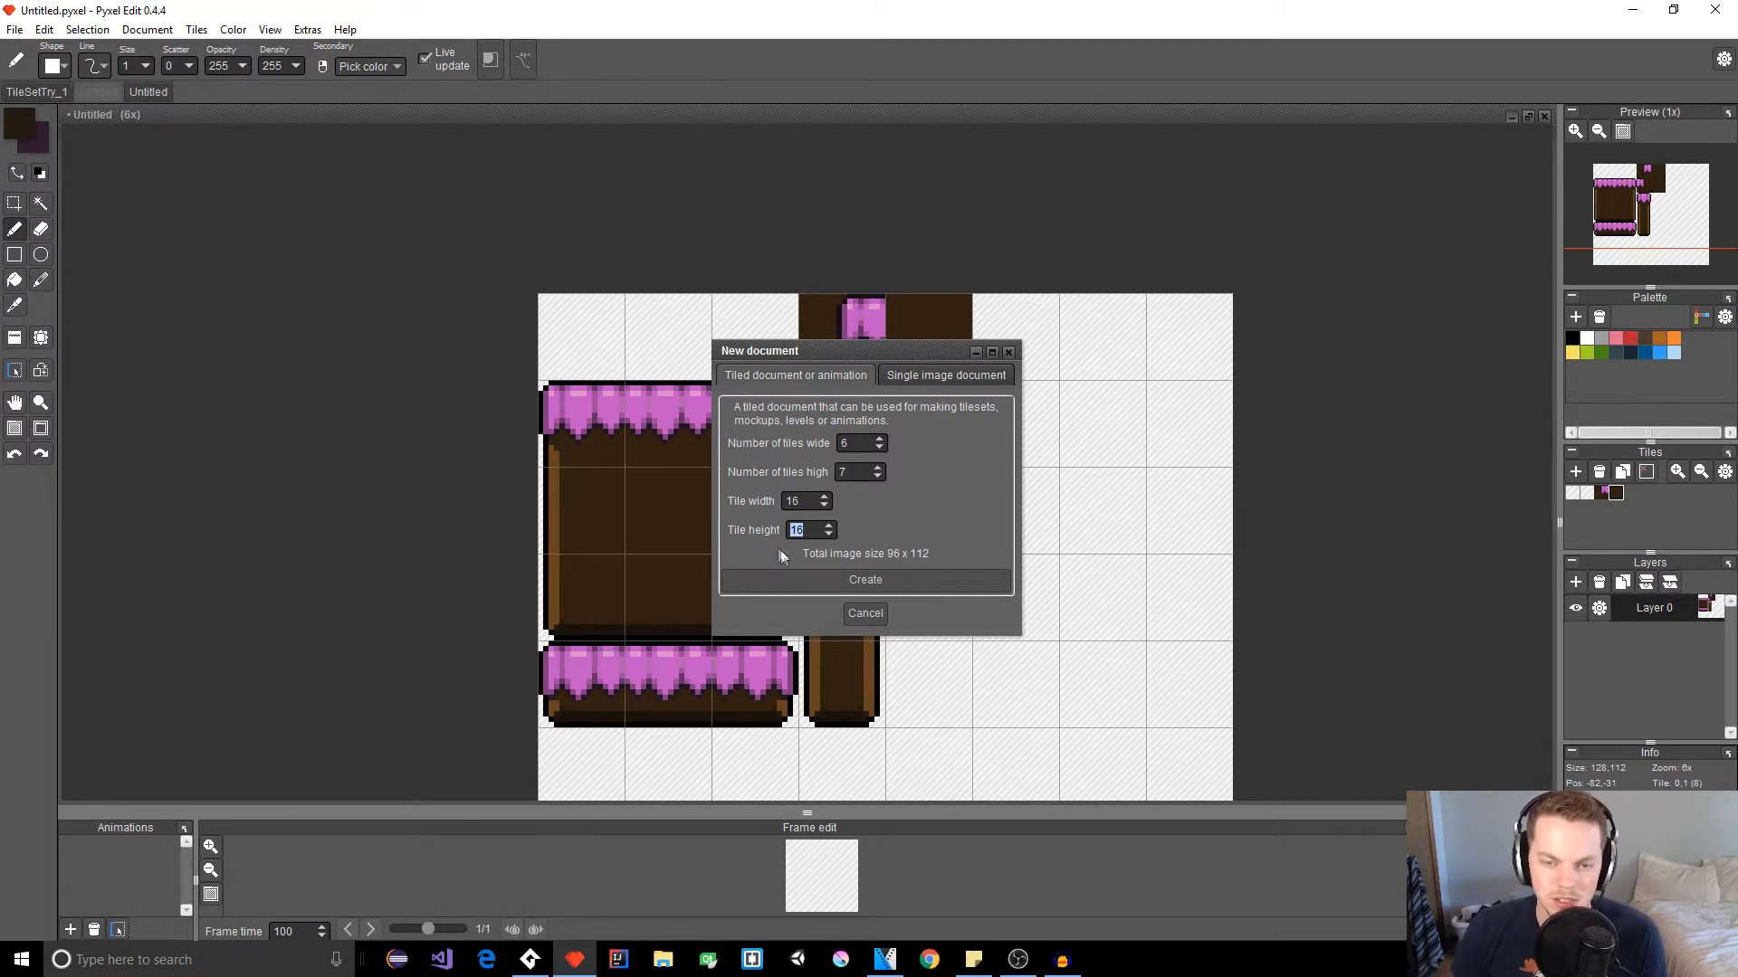
click(848, 583)
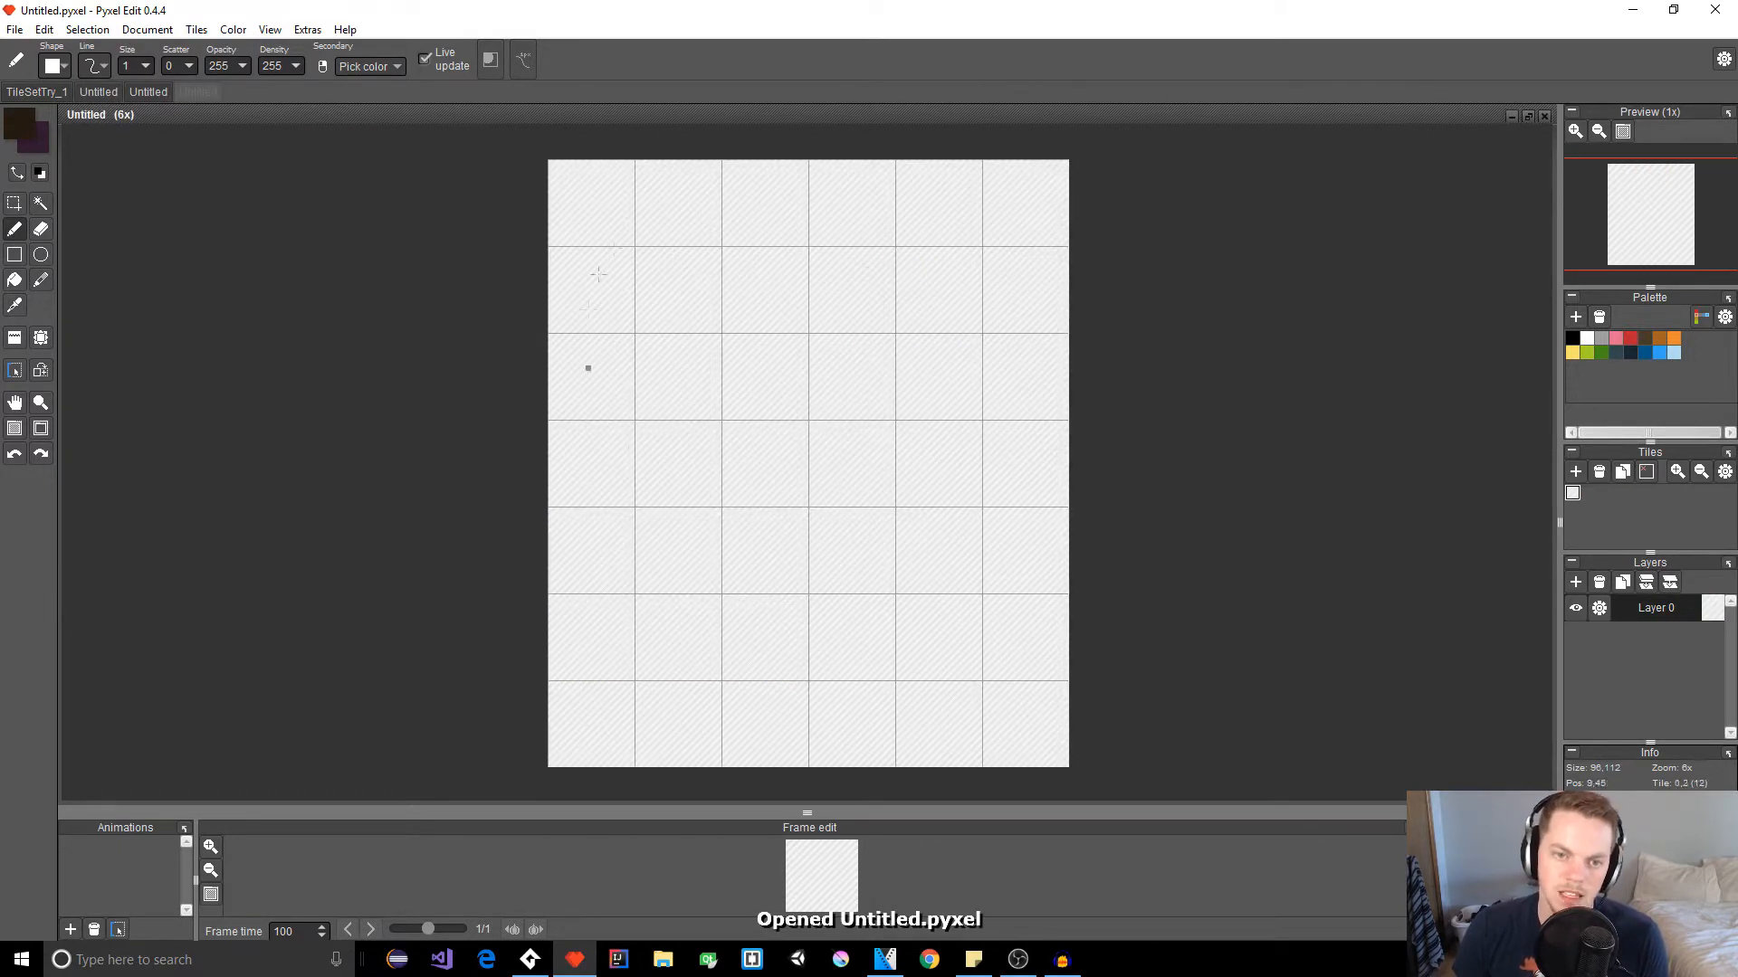
Step: Try a freehand pen scribble across the first three tiles of the top row and undo it
scroll(729, 325, up, 1)
key(space)
drag(739, 264, 724, 483)
scroll(663, 404, up, 2)
mouse_move(617, 264)
mouse_down()
mouse_move(496, 281)
mouse_move(1031, 271)
mouse_move(769, 308)
mouse_move(896, 255)
mouse_up()
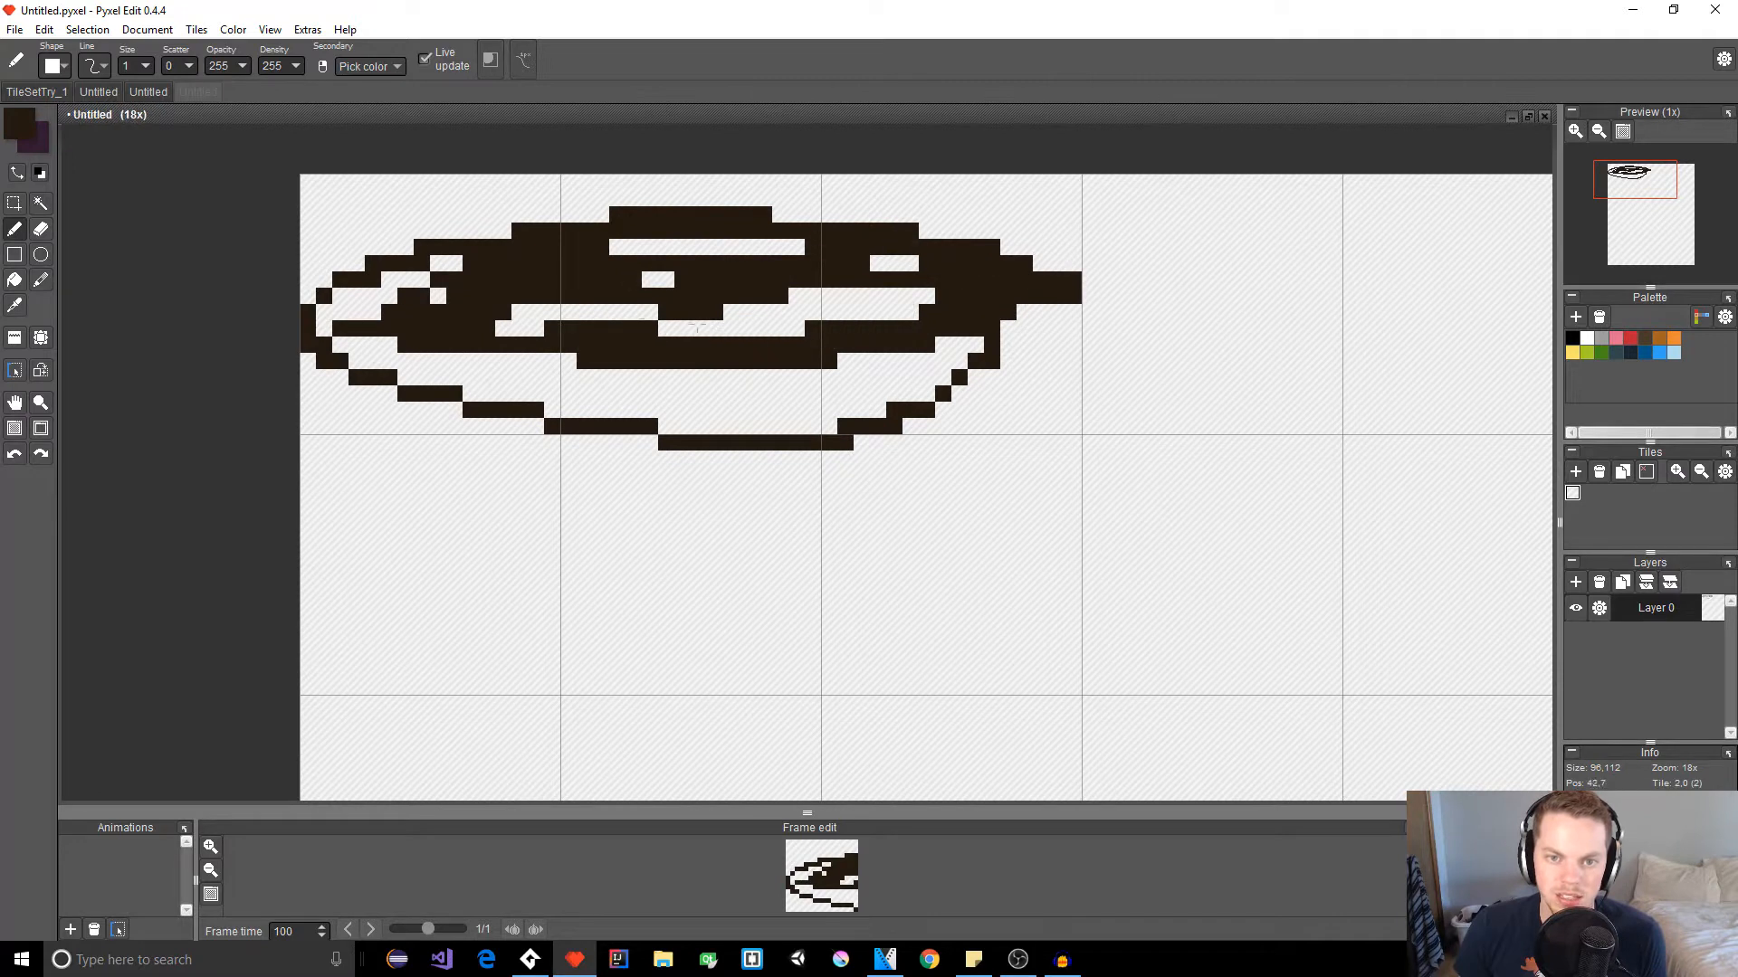
key(ctrl+z)
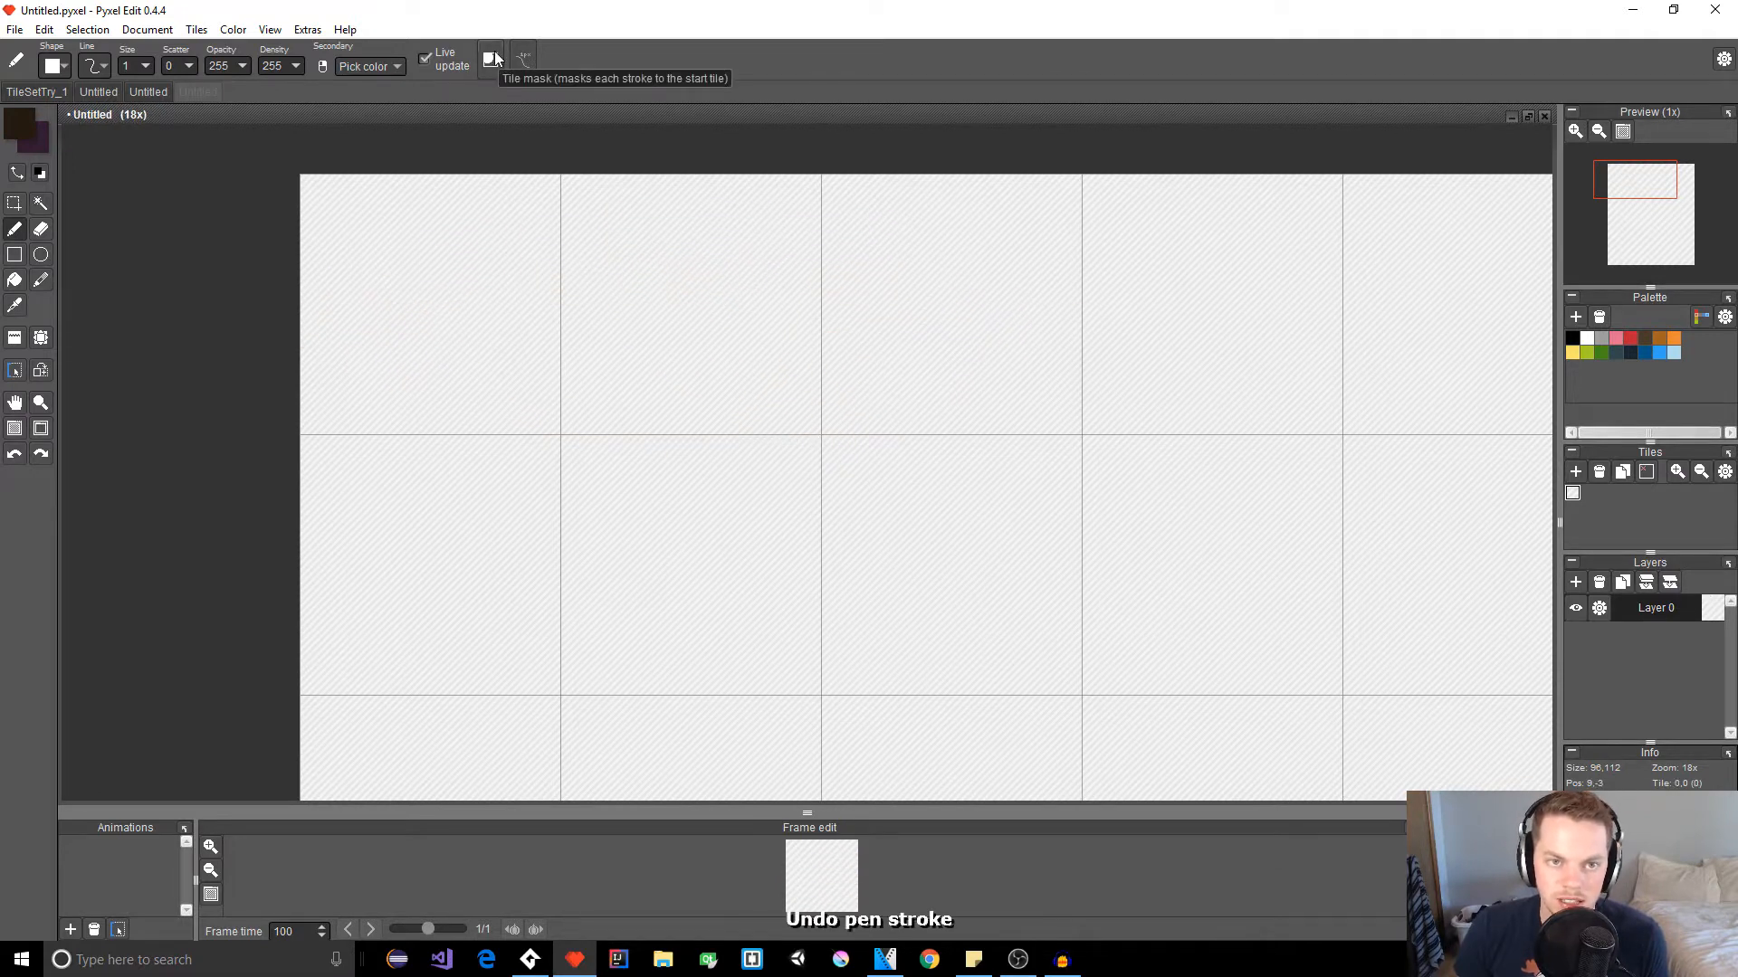
Step: Enable the tile mask, try pen strokes confined to one tile, undo them and turn the mask off
click(494, 51)
mouse_move(697, 246)
mouse_down()
mouse_move(1127, 330)
mouse_move(900, 299)
mouse_move(633, 344)
mouse_move(458, 338)
mouse_move(944, 280)
mouse_up()
mouse_move(664, 304)
mouse_down()
mouse_move(913, 240)
mouse_move(884, 196)
mouse_move(733, 230)
mouse_up()
key(ctrl+z)
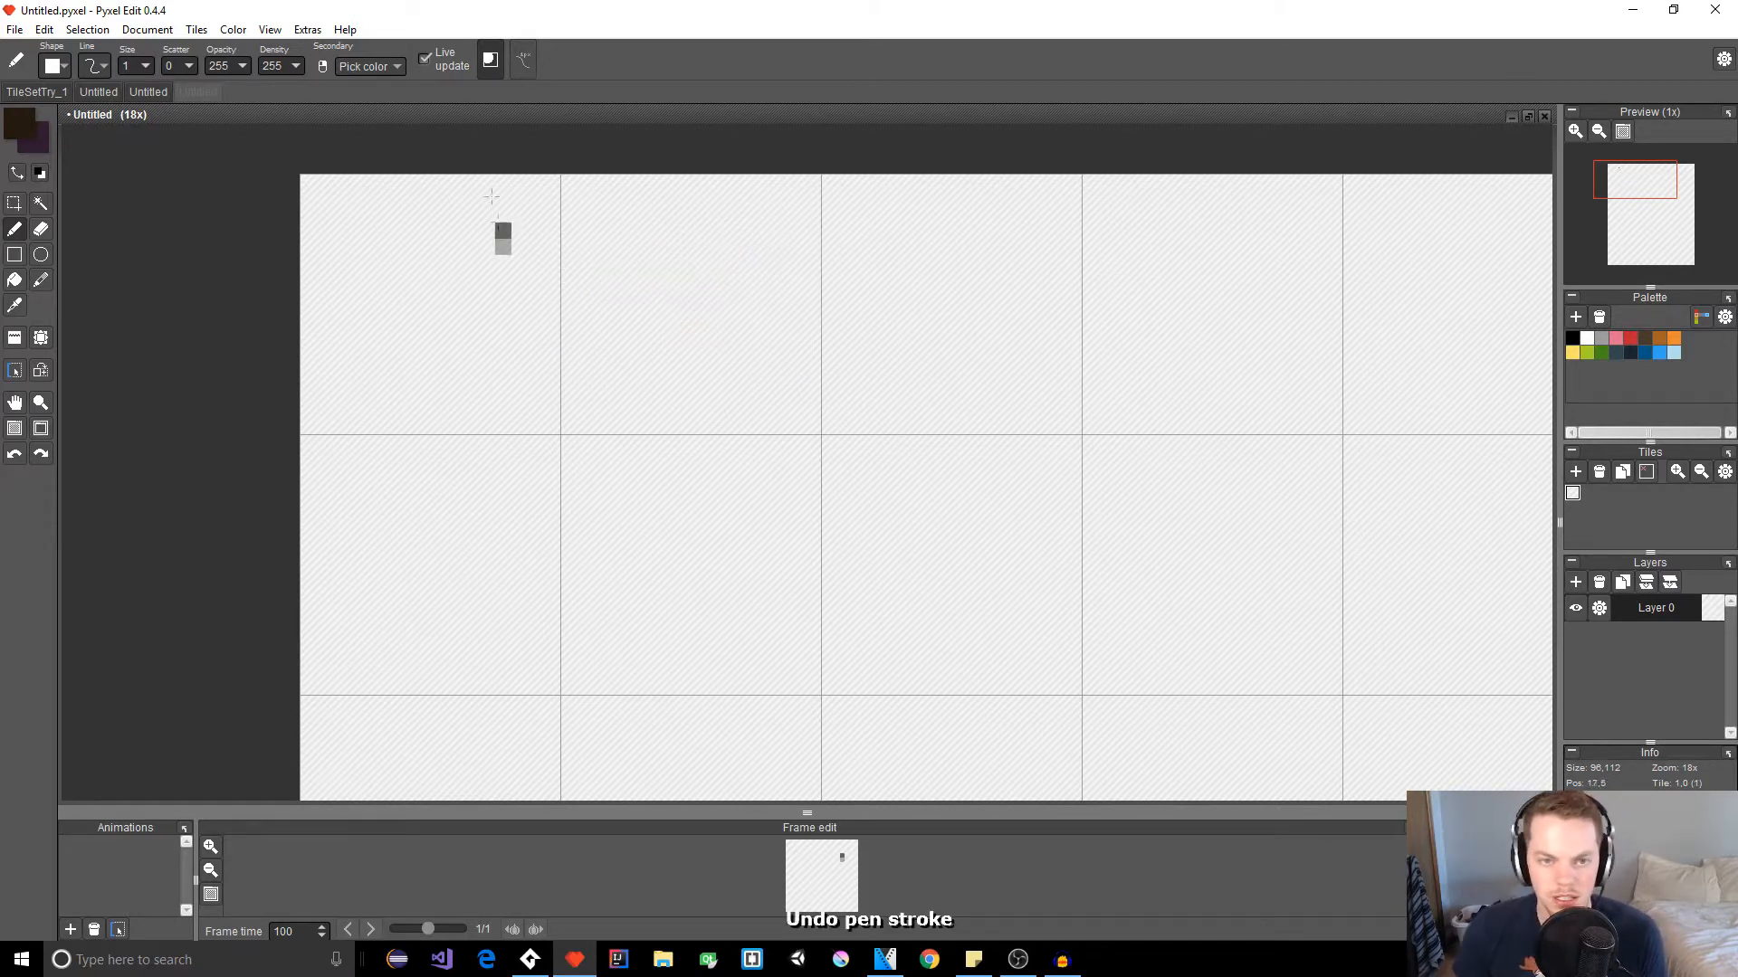
click(495, 60)
click(892, 360)
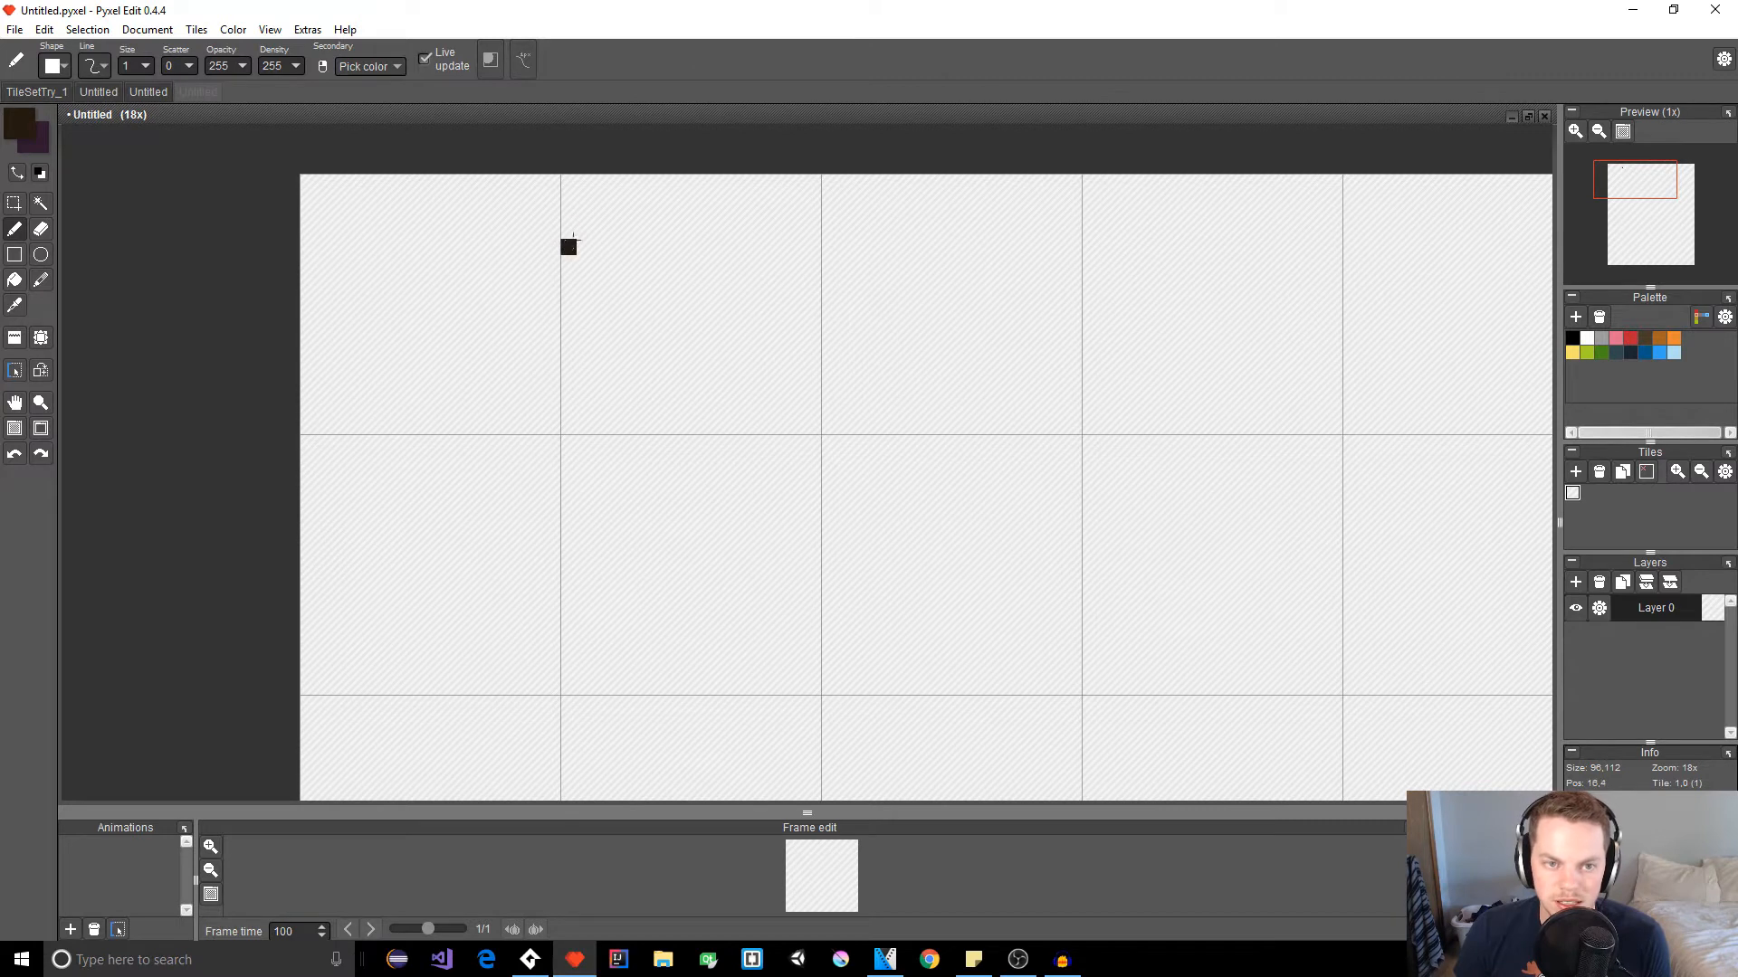
click(309, 247)
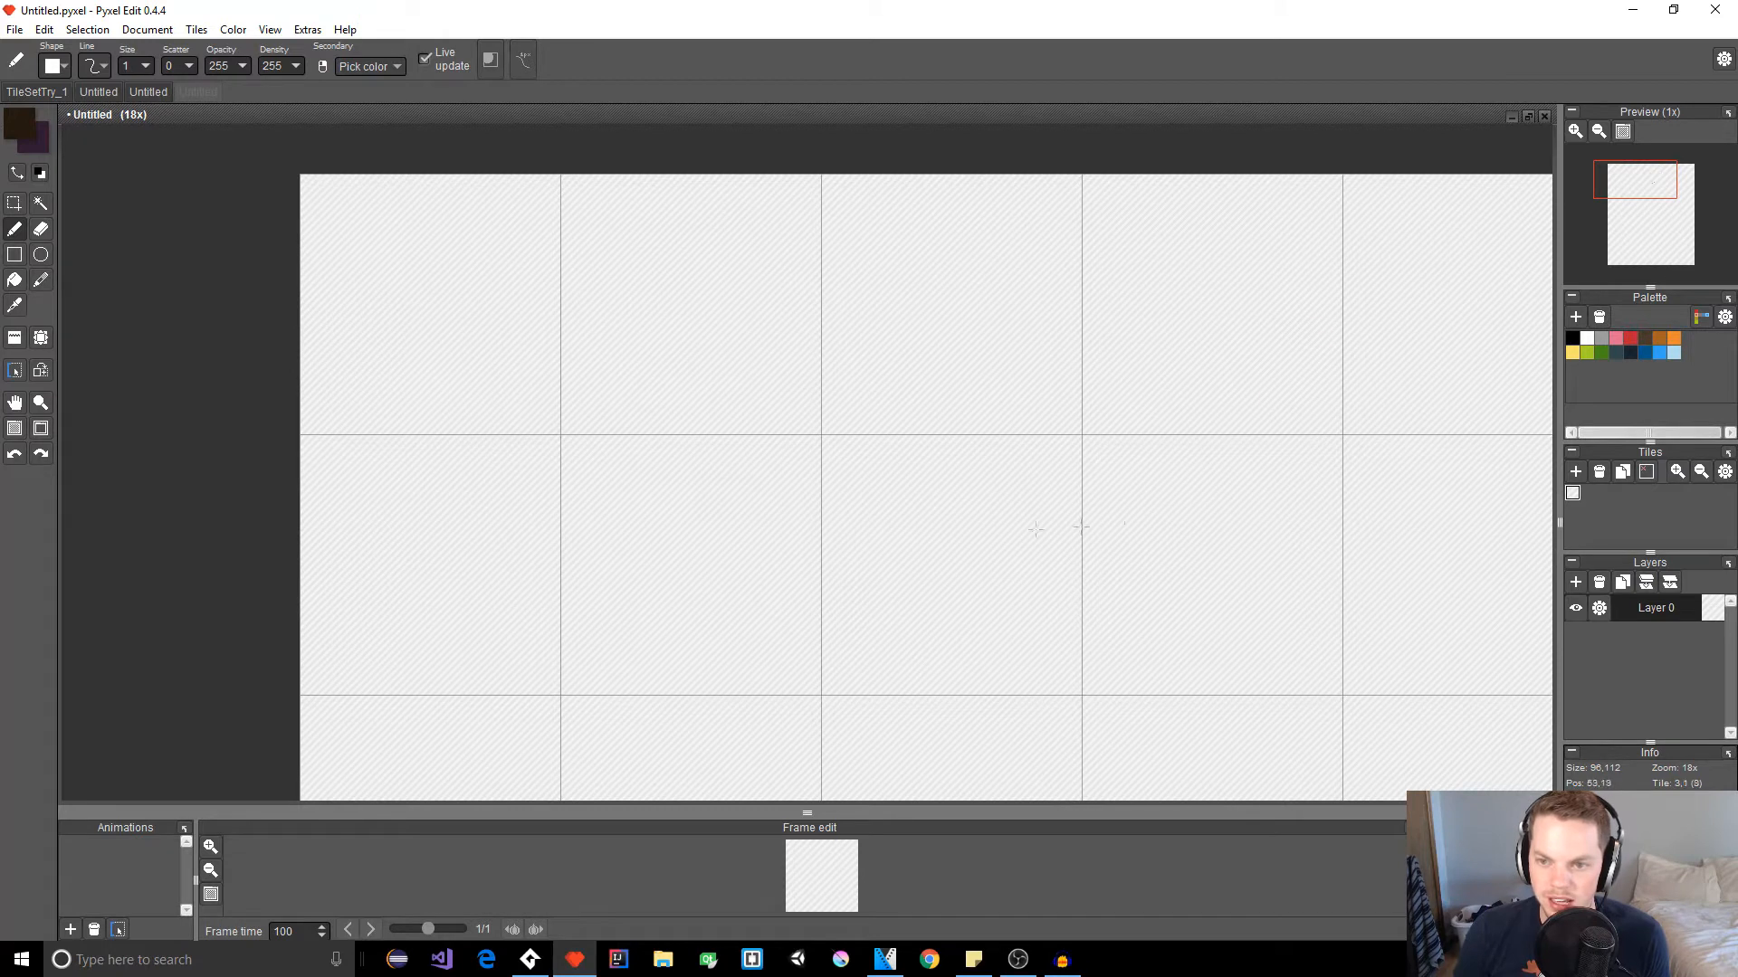
Step: Place the blank tile in the first three top-row cells, try a wavy pen line repeating across them and undo it
click(1574, 494)
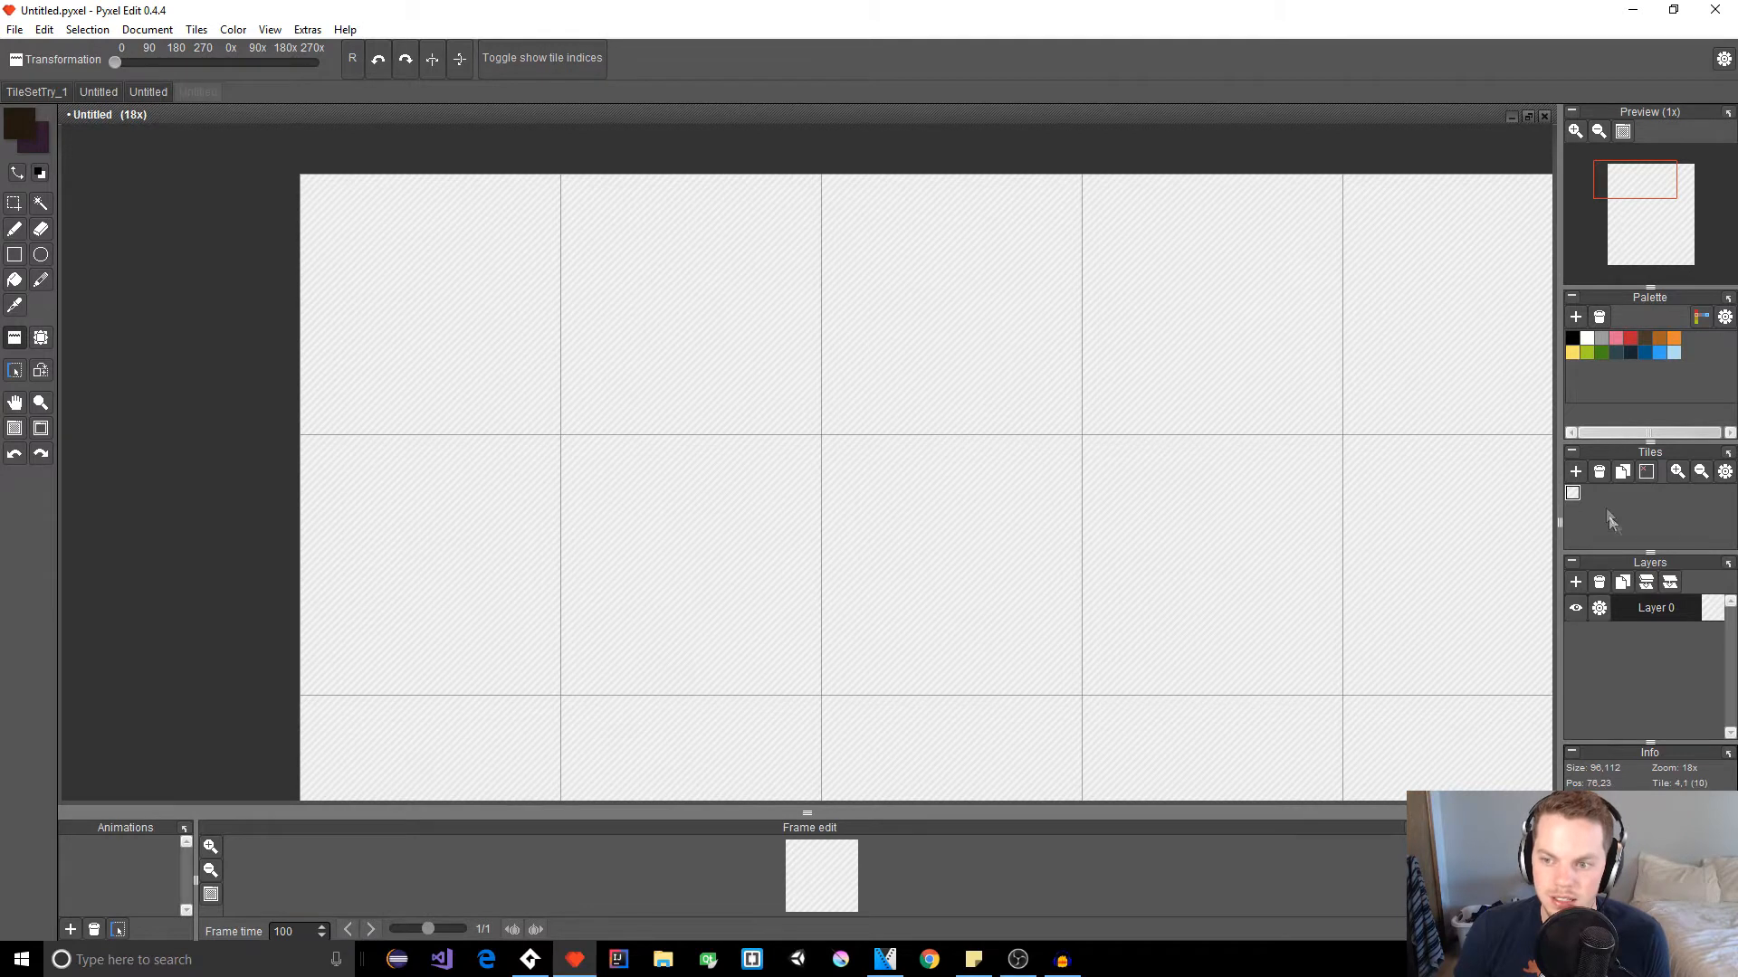
key(b)
mouse_move(665, 278)
mouse_down()
mouse_move(715, 326)
mouse_move(805, 296)
mouse_up()
key(ctrl+z)
mouse_move(570, 312)
mouse_down()
mouse_move(603, 284)
mouse_move(665, 324)
mouse_move(719, 276)
mouse_move(819, 306)
mouse_up()
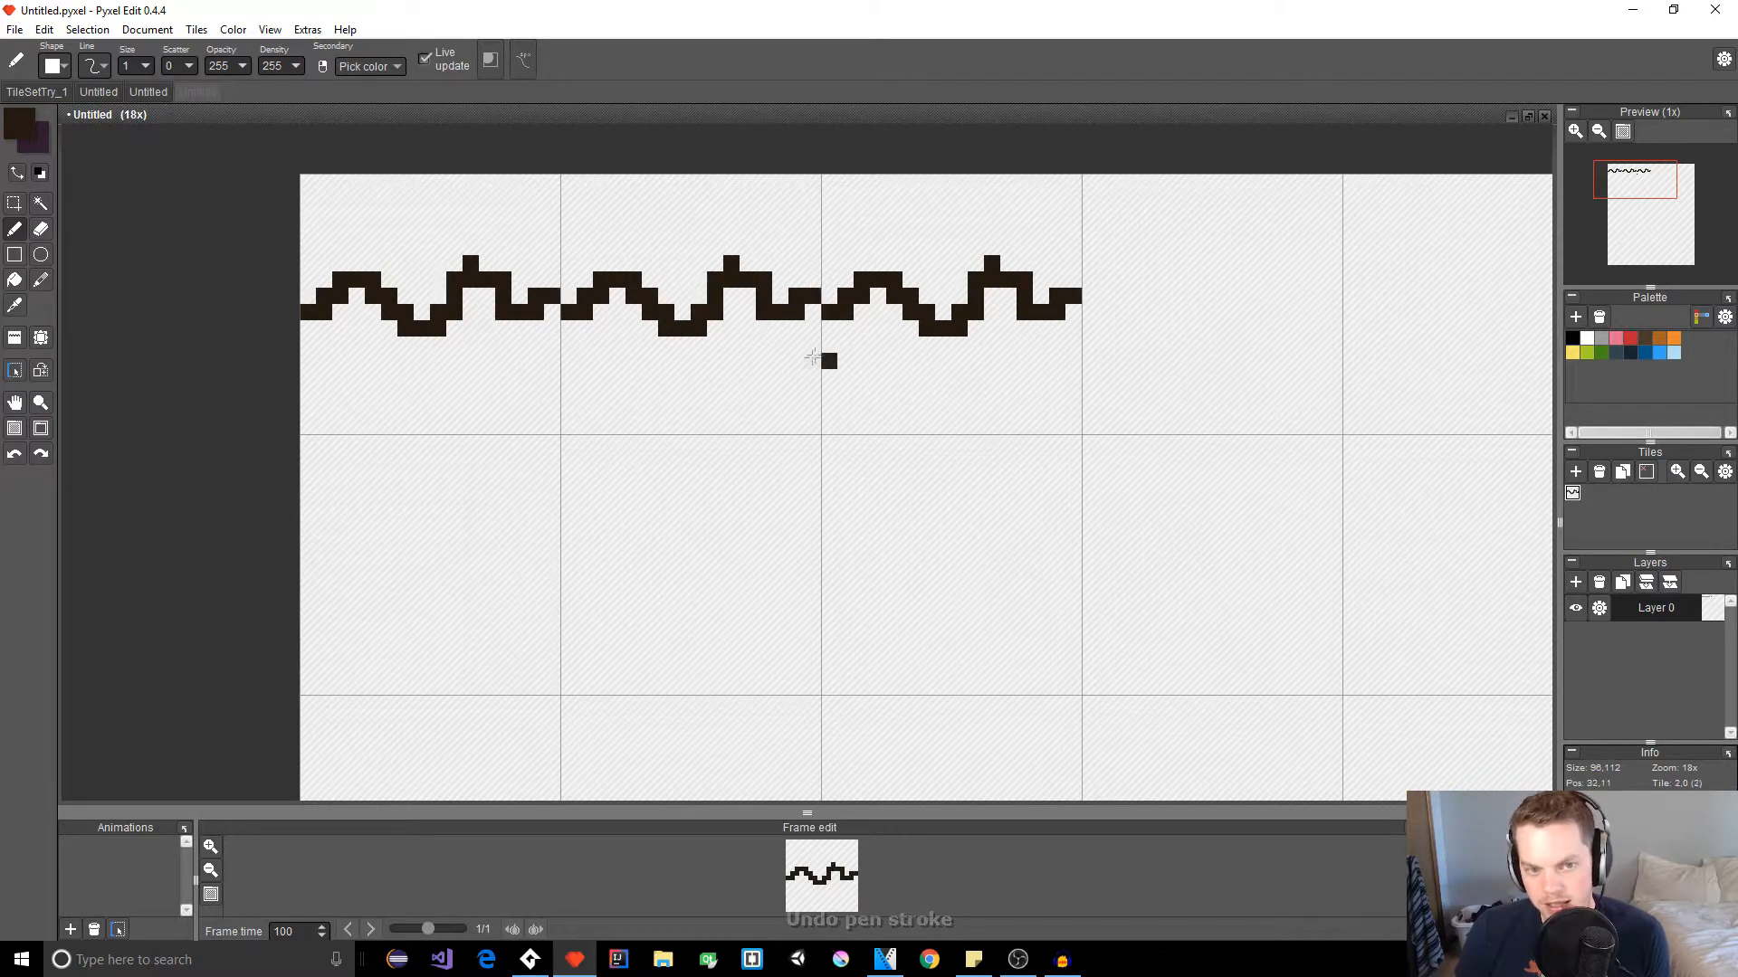
scroll(795, 403, down, 3)
scroll(795, 405, up, 3)
key(ctrl+z)
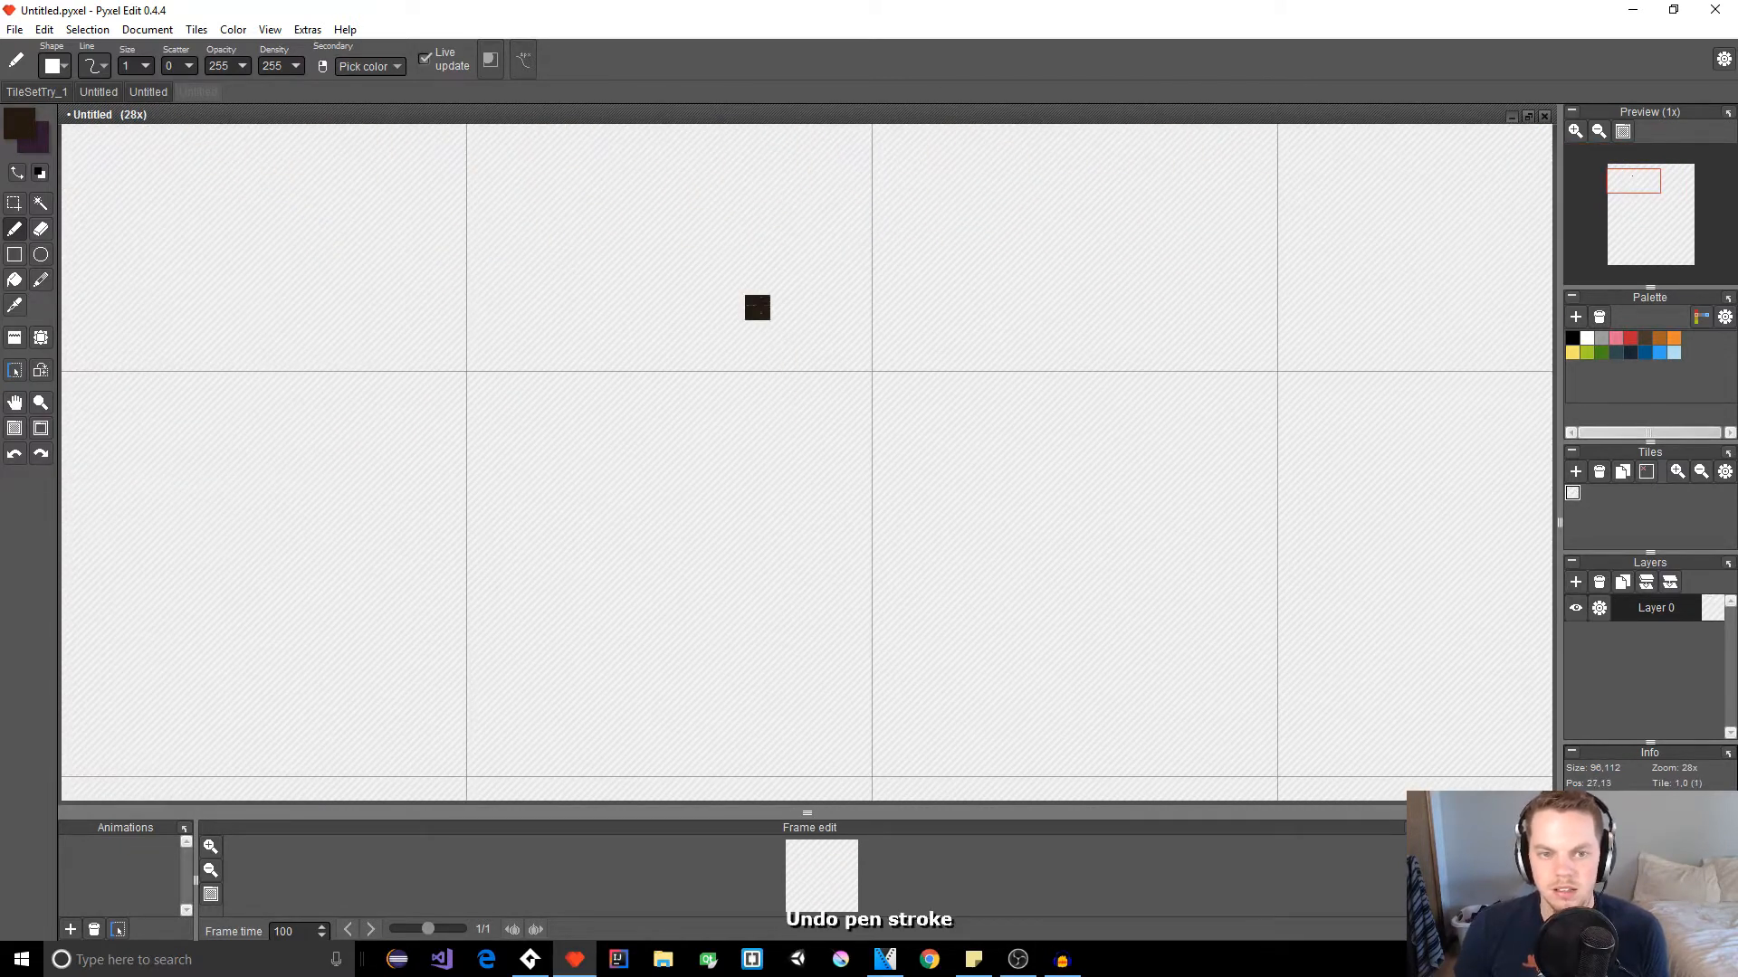
key(space)
drag(757, 312, 972, 579)
scroll(848, 460, down, 2)
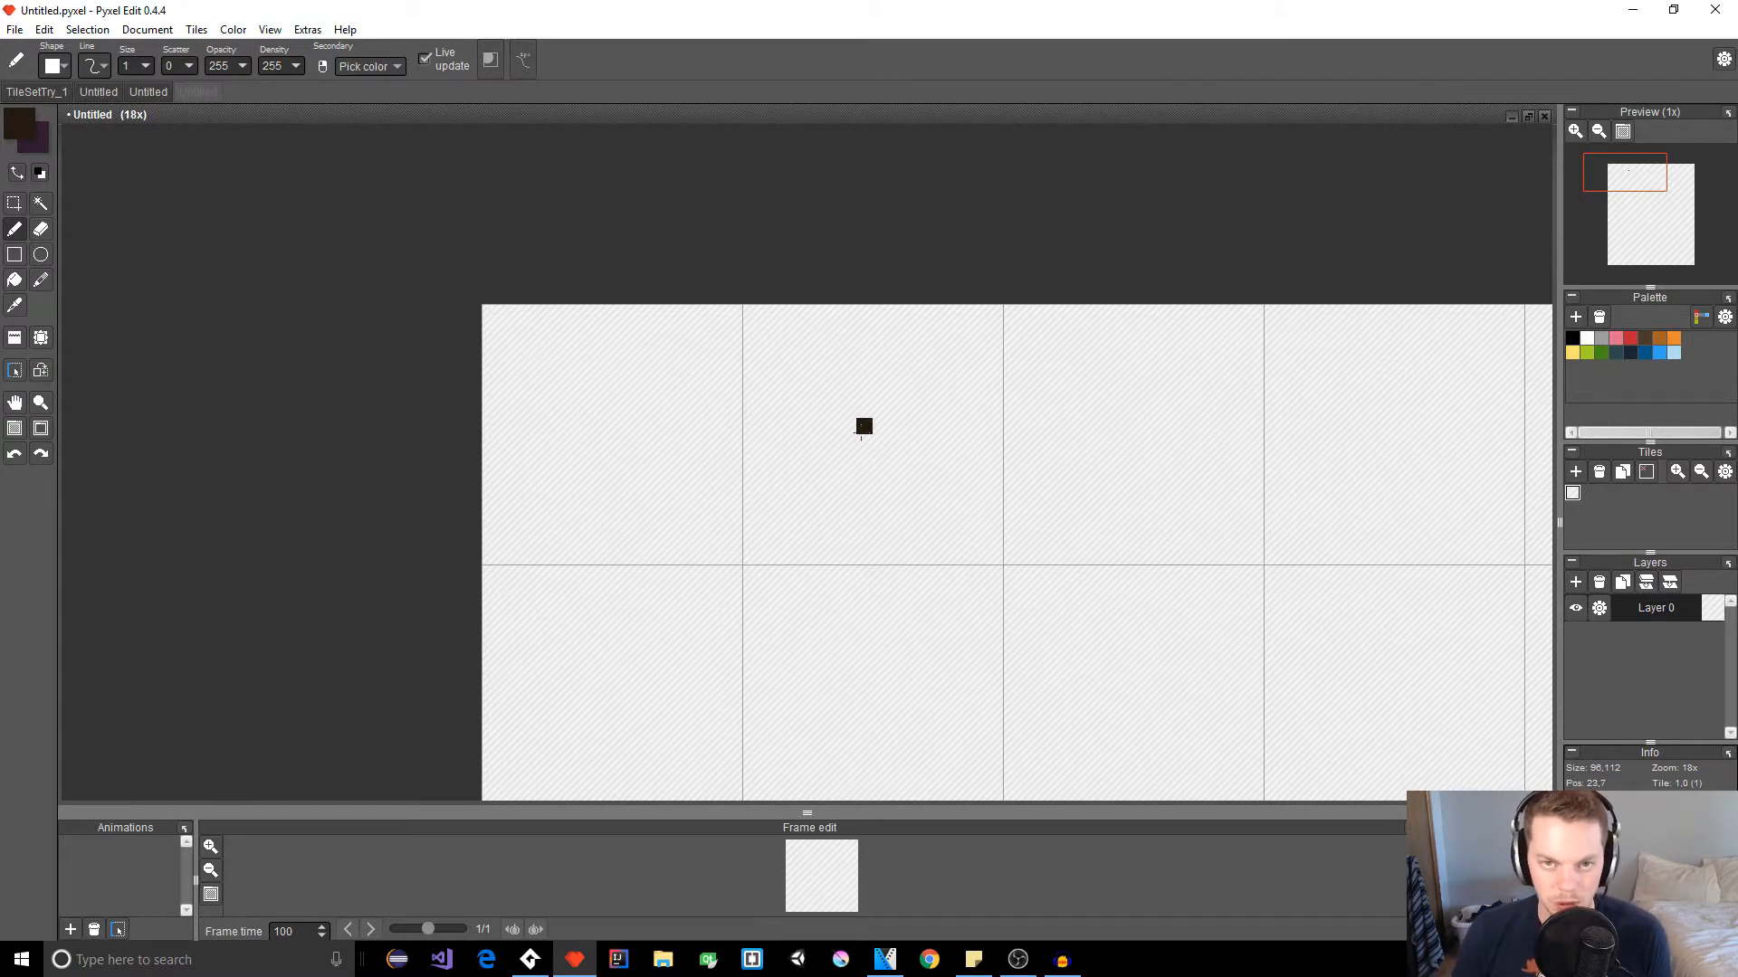
Step: Set the pen's foreground colour to a soft pink, hex ffc456b9
key(t)
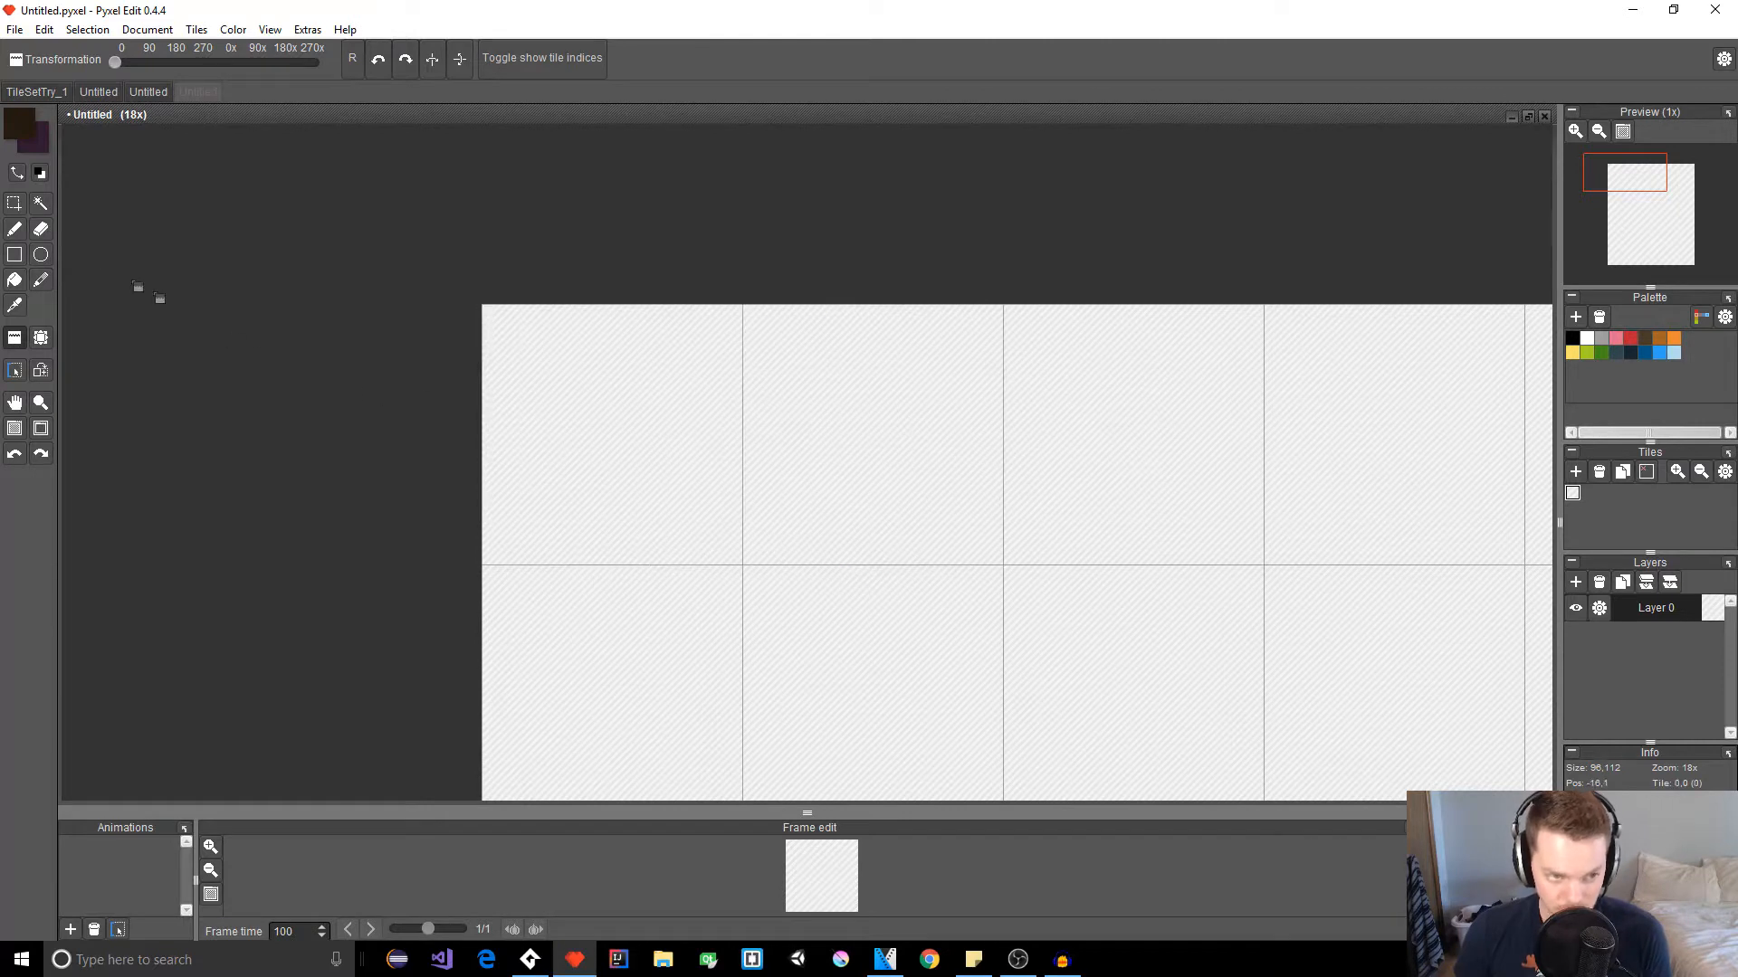
click(14, 229)
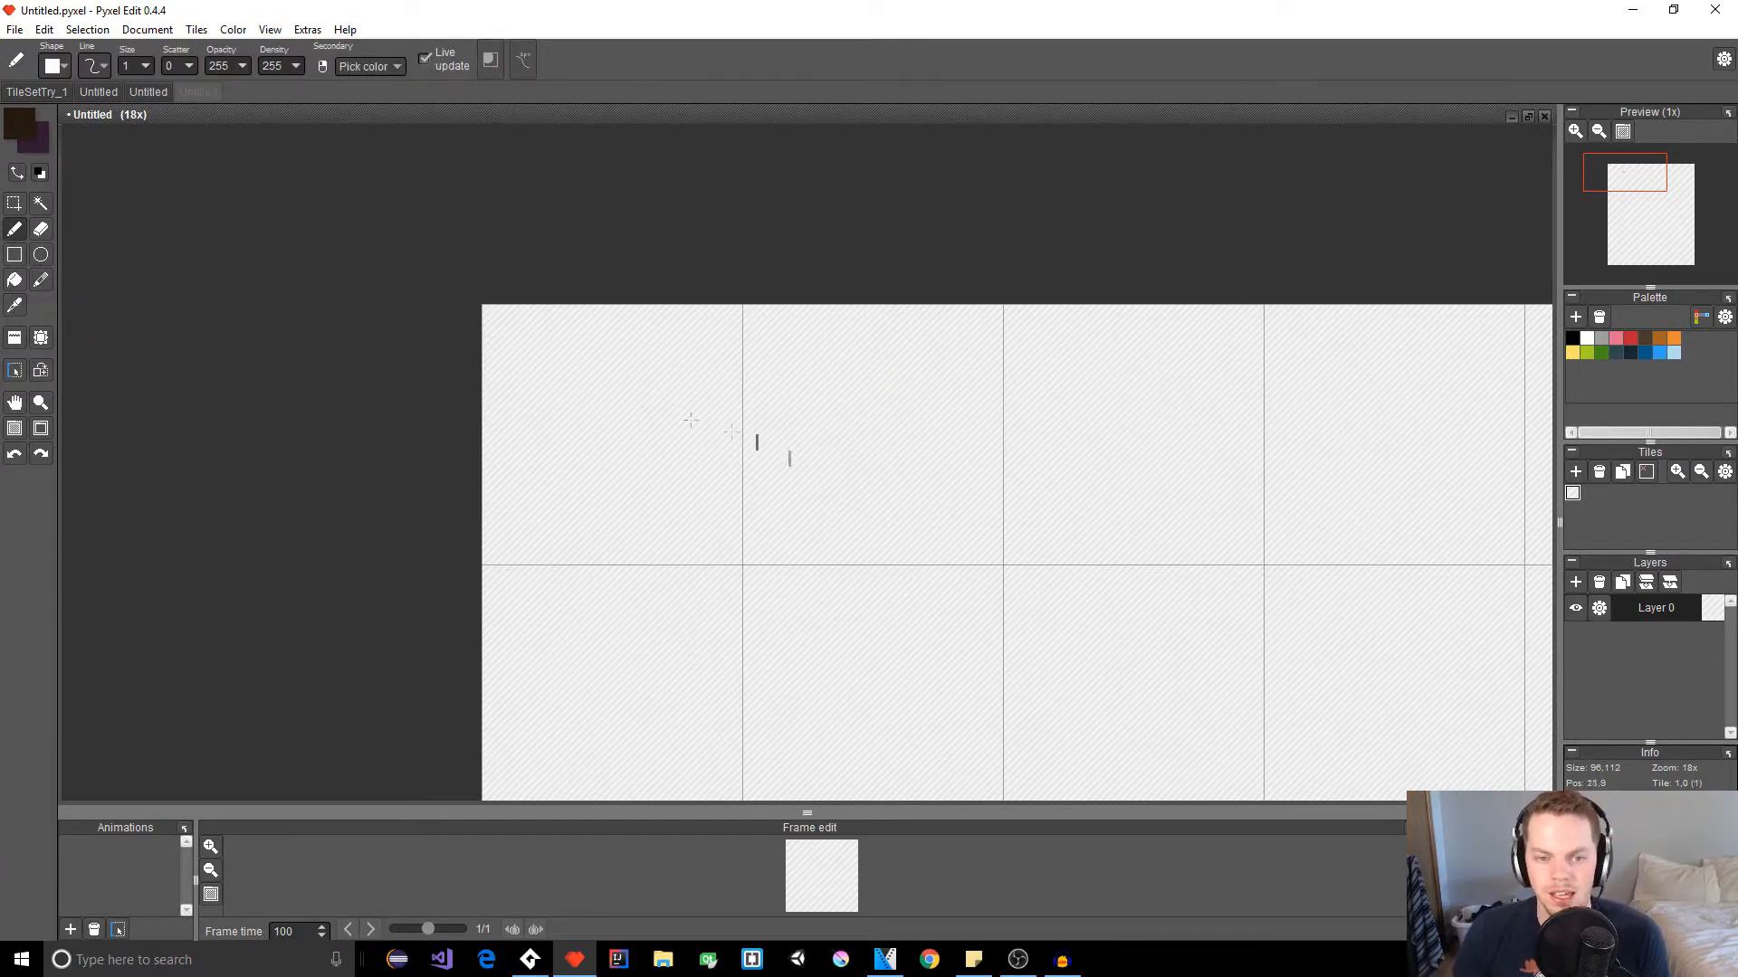
click(18, 124)
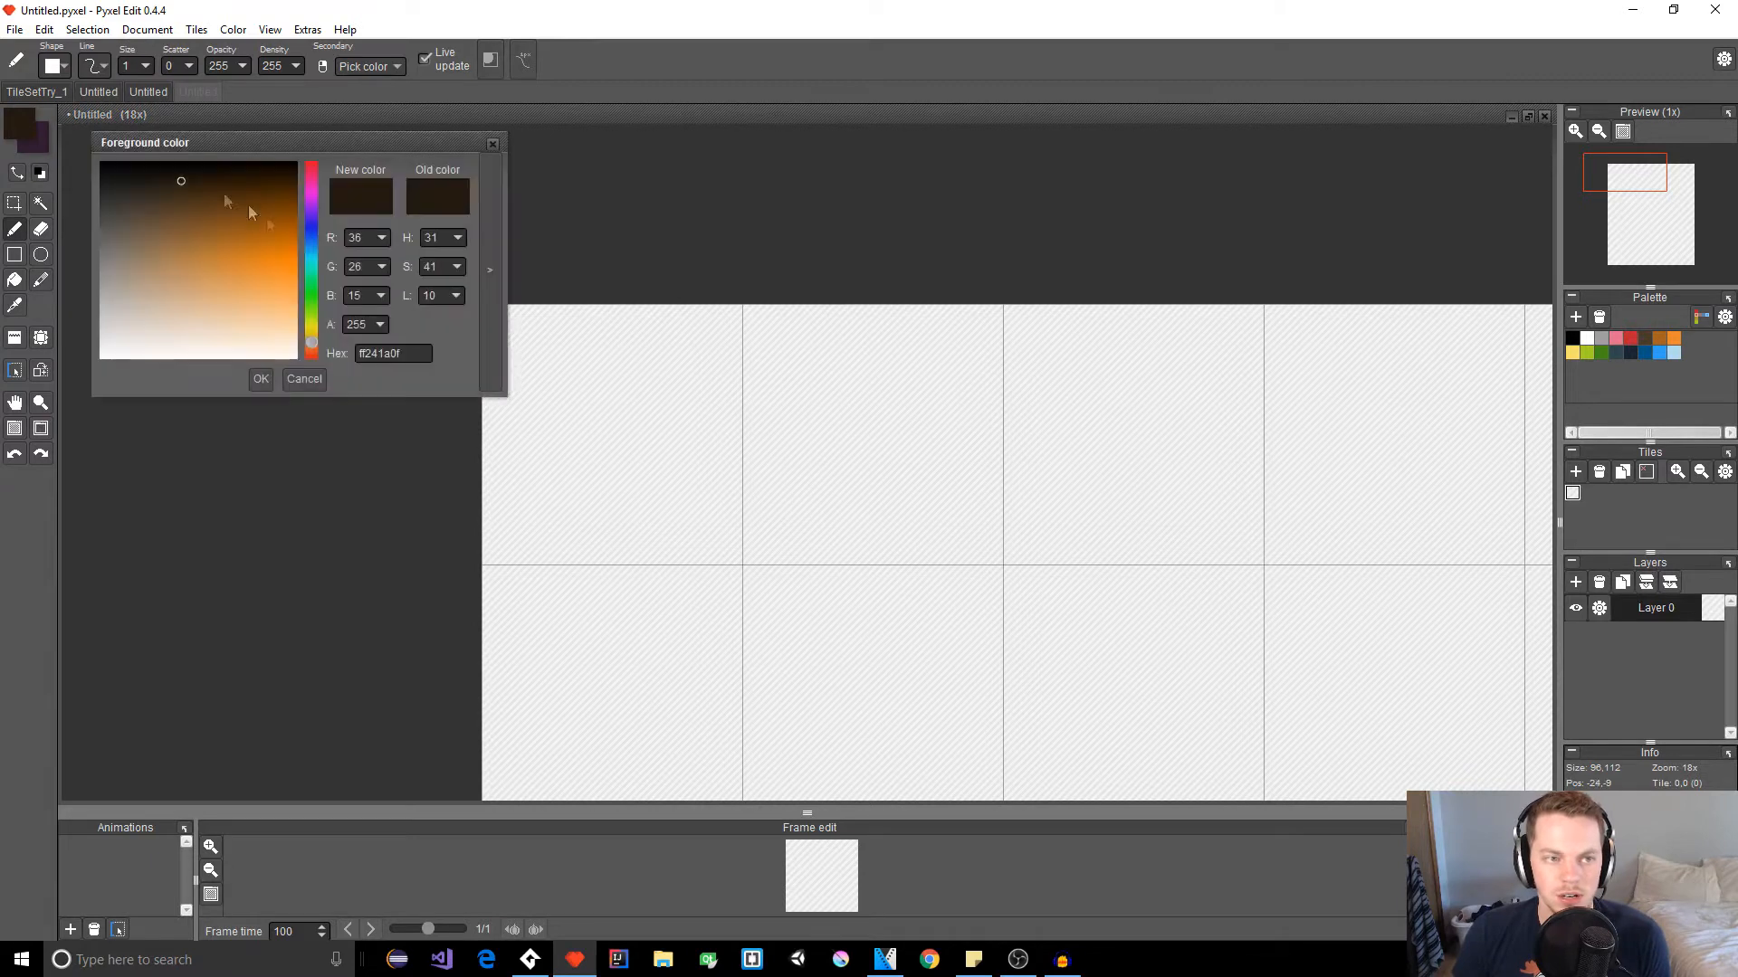
click(314, 190)
click(311, 197)
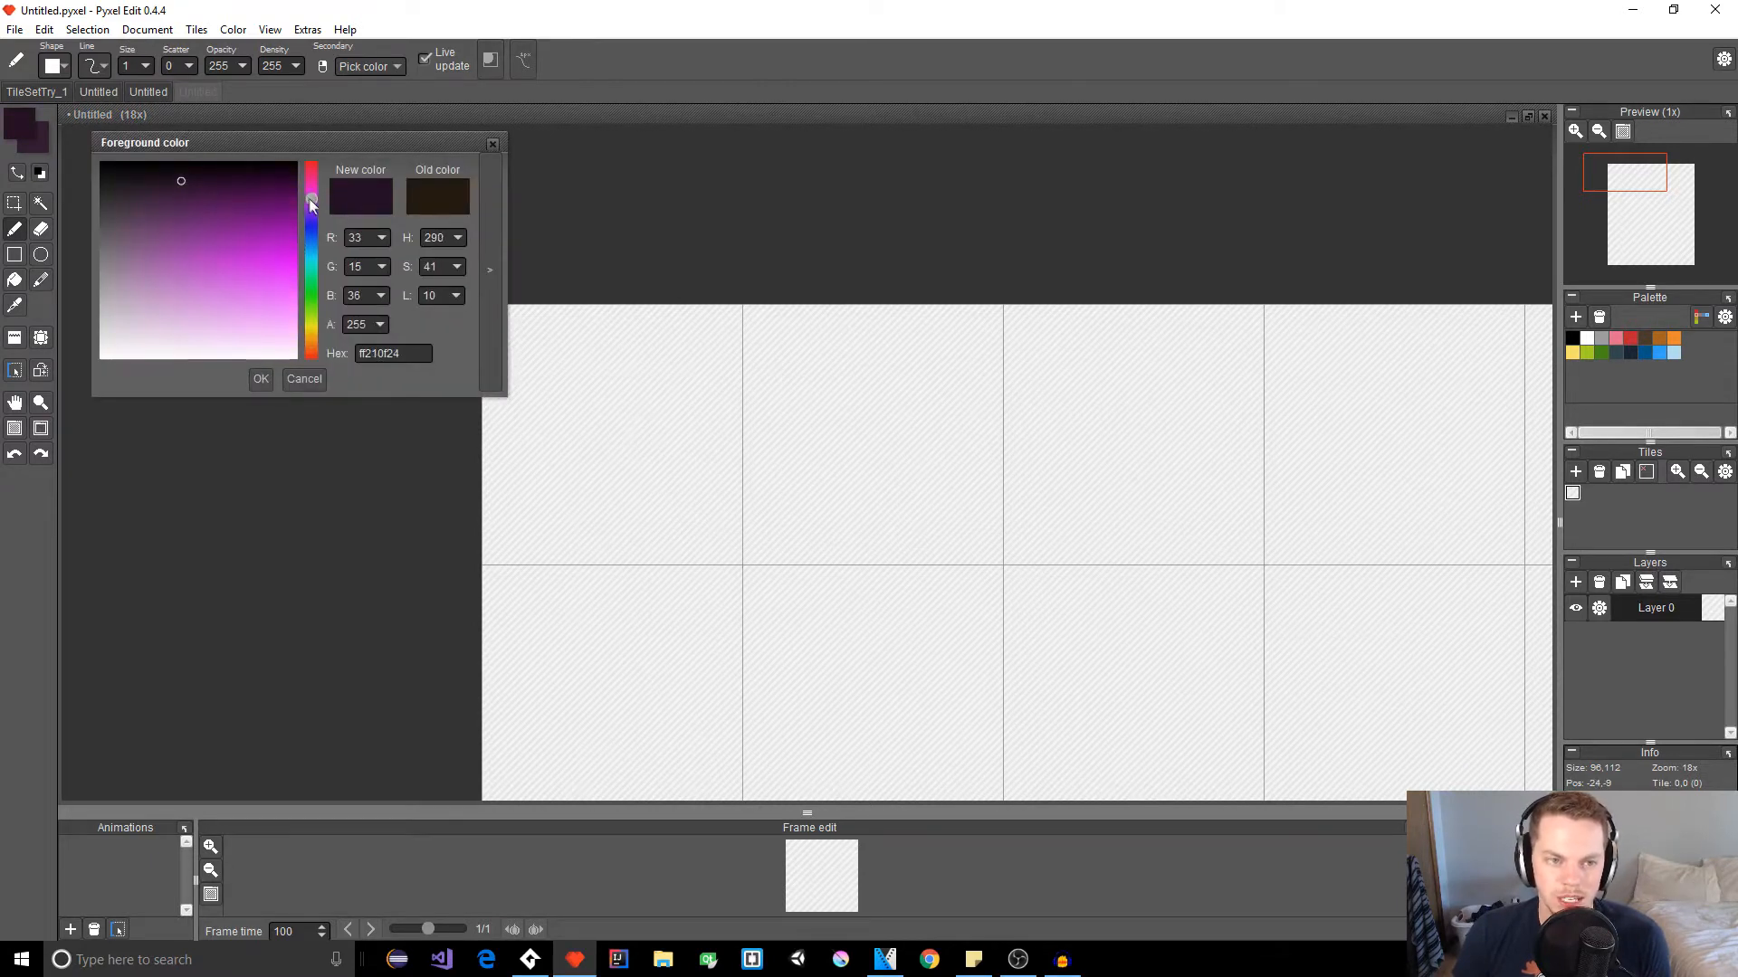
click(222, 241)
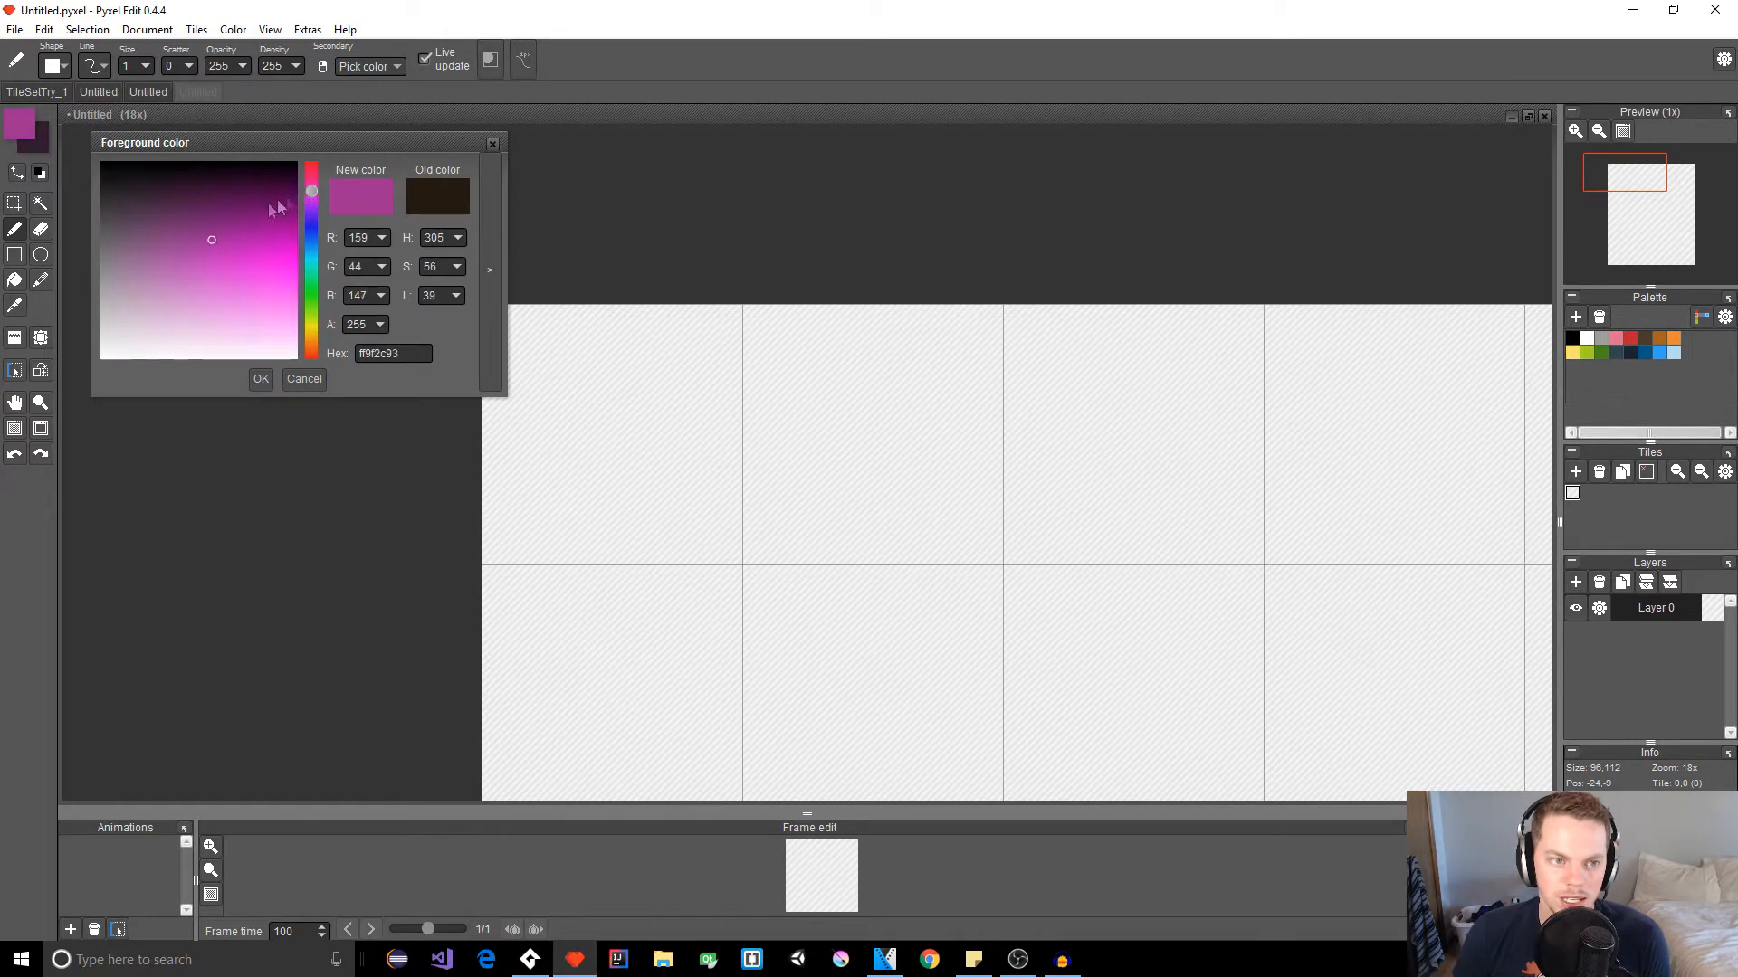
drag(221, 243, 209, 264)
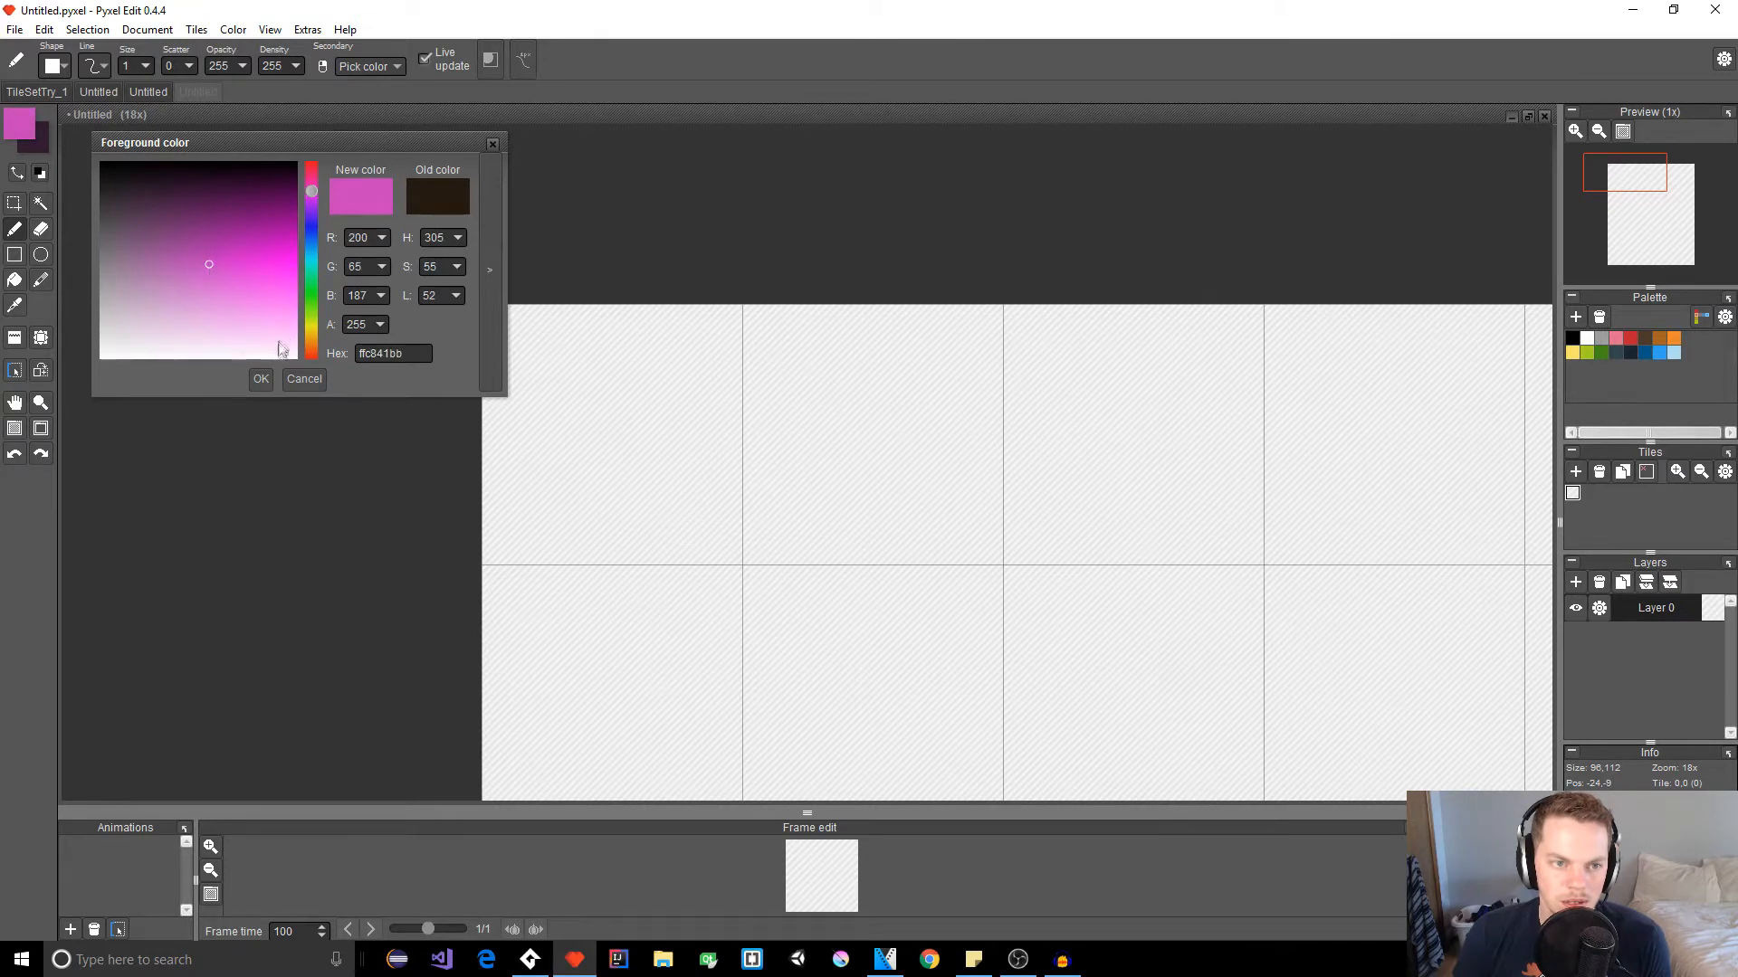
drag(204, 268, 193, 269)
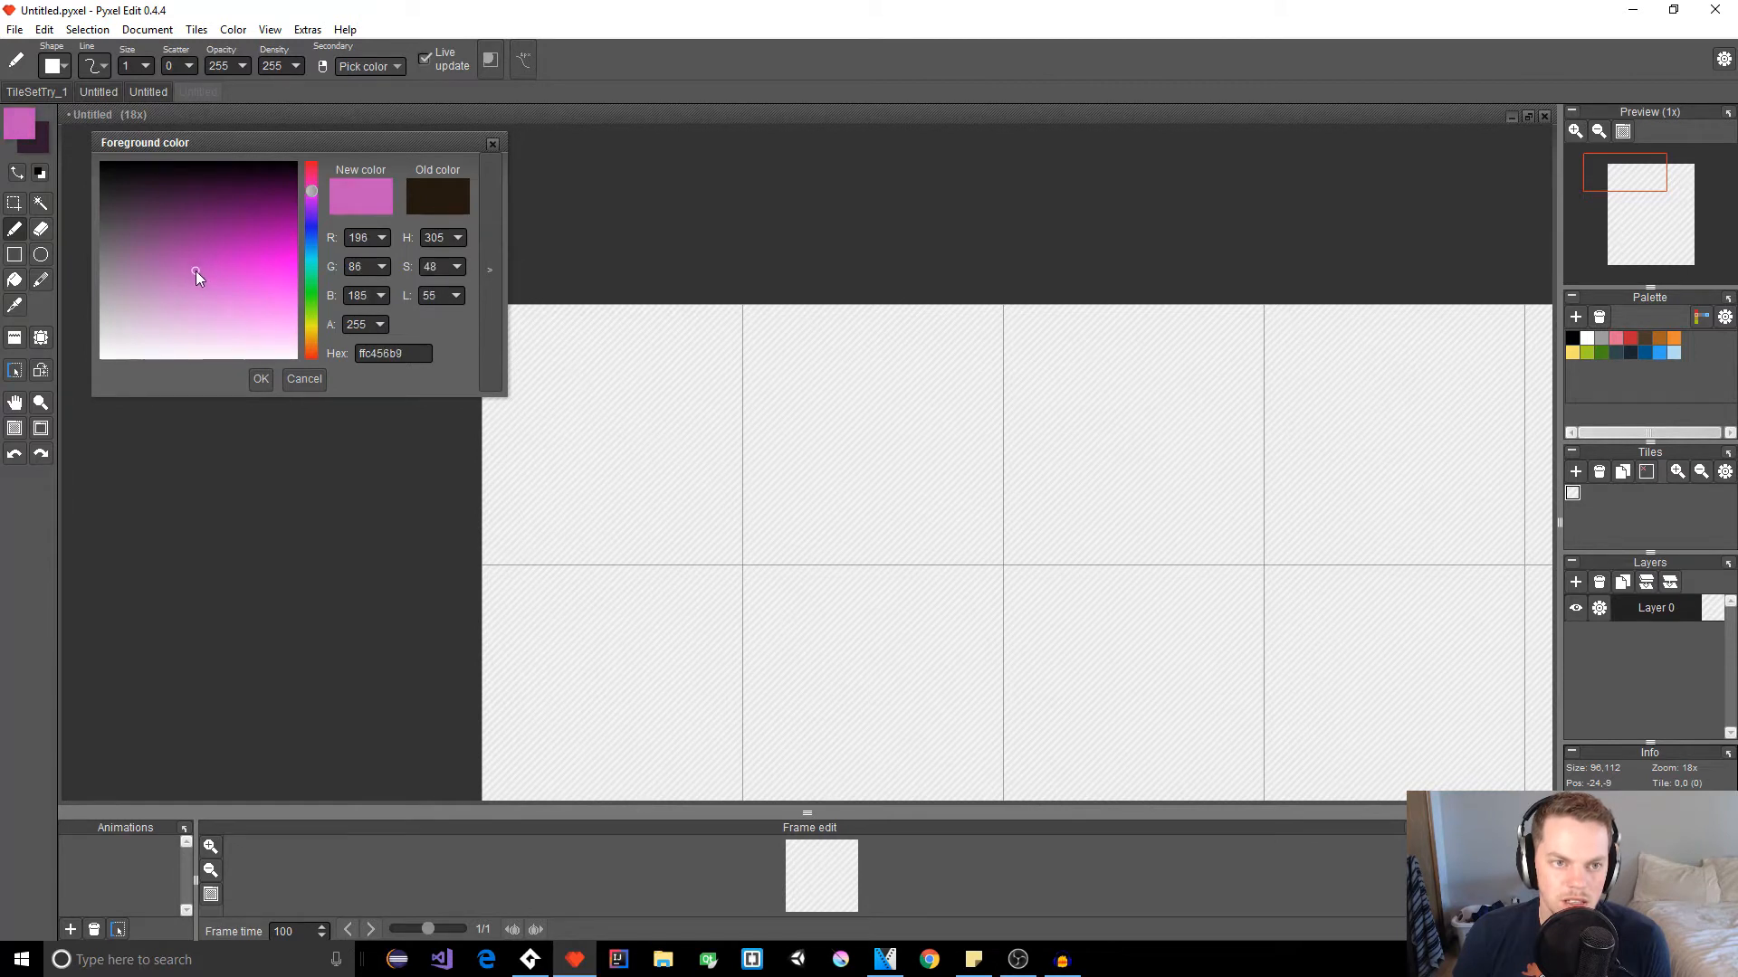
click(255, 381)
Step: Try a short pink pen stroke in the second top-row tile, undo it and recheck the foreground colour
mouse_move(882, 393)
mouse_down()
mouse_move(783, 389)
mouse_move(799, 410)
mouse_move(946, 378)
mouse_up()
key(ctrl+z)
click(30, 122)
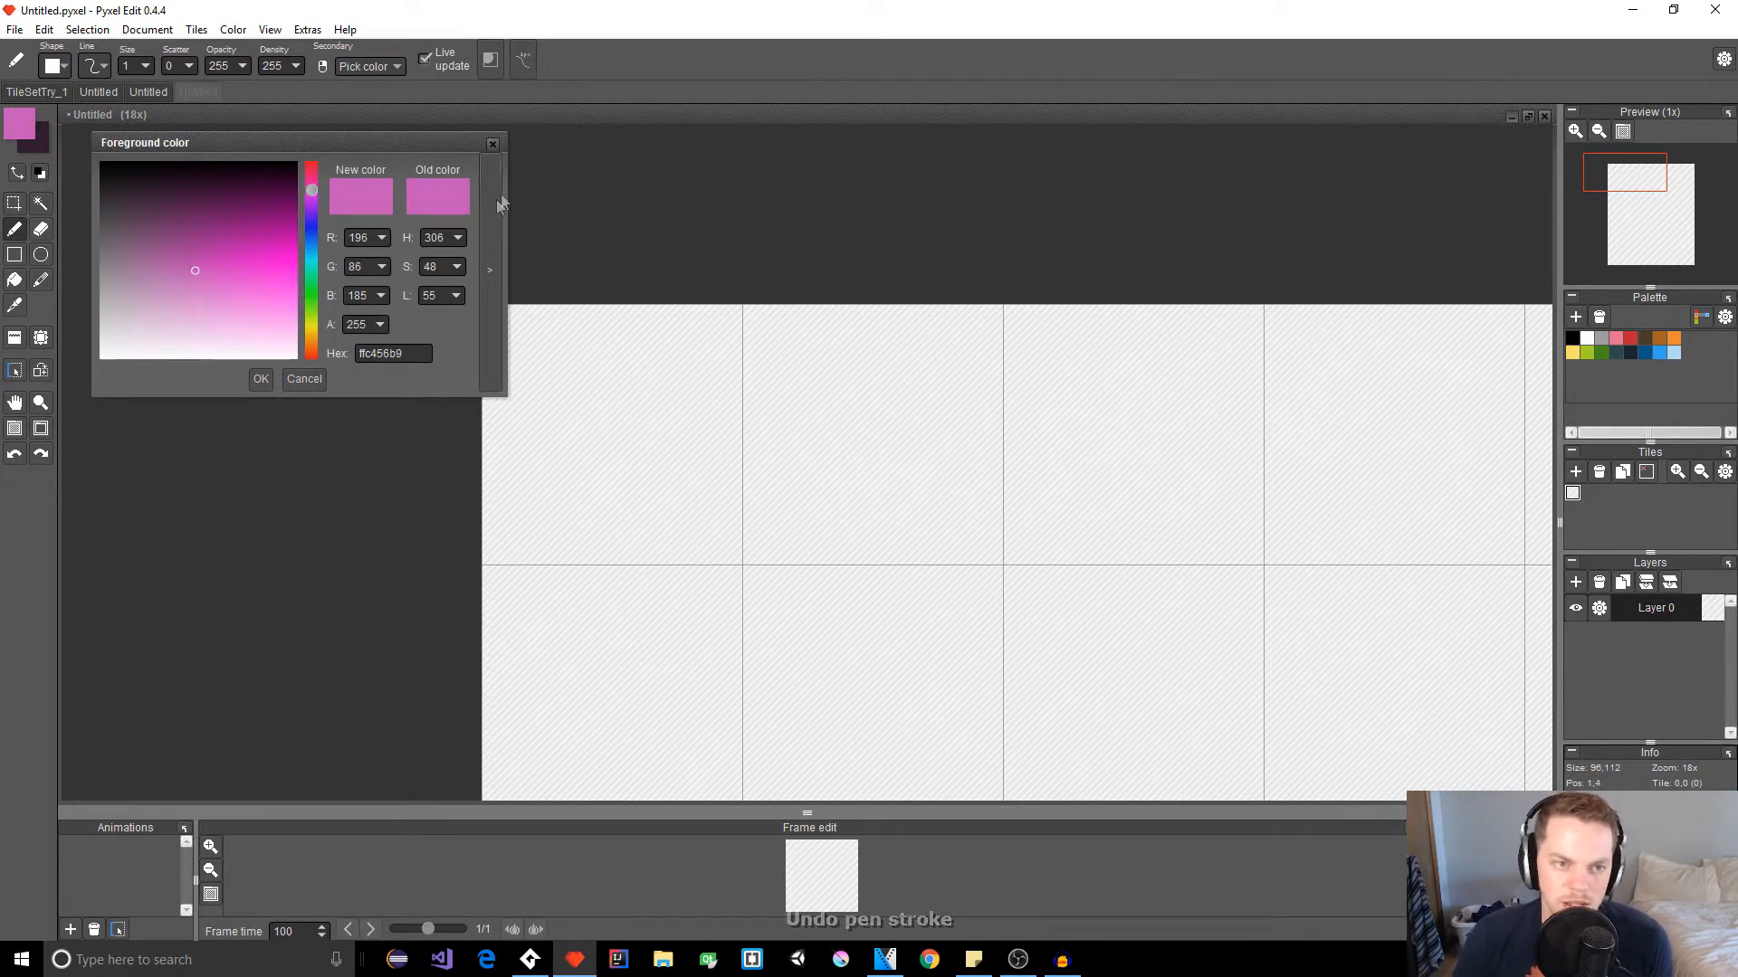
click(487, 149)
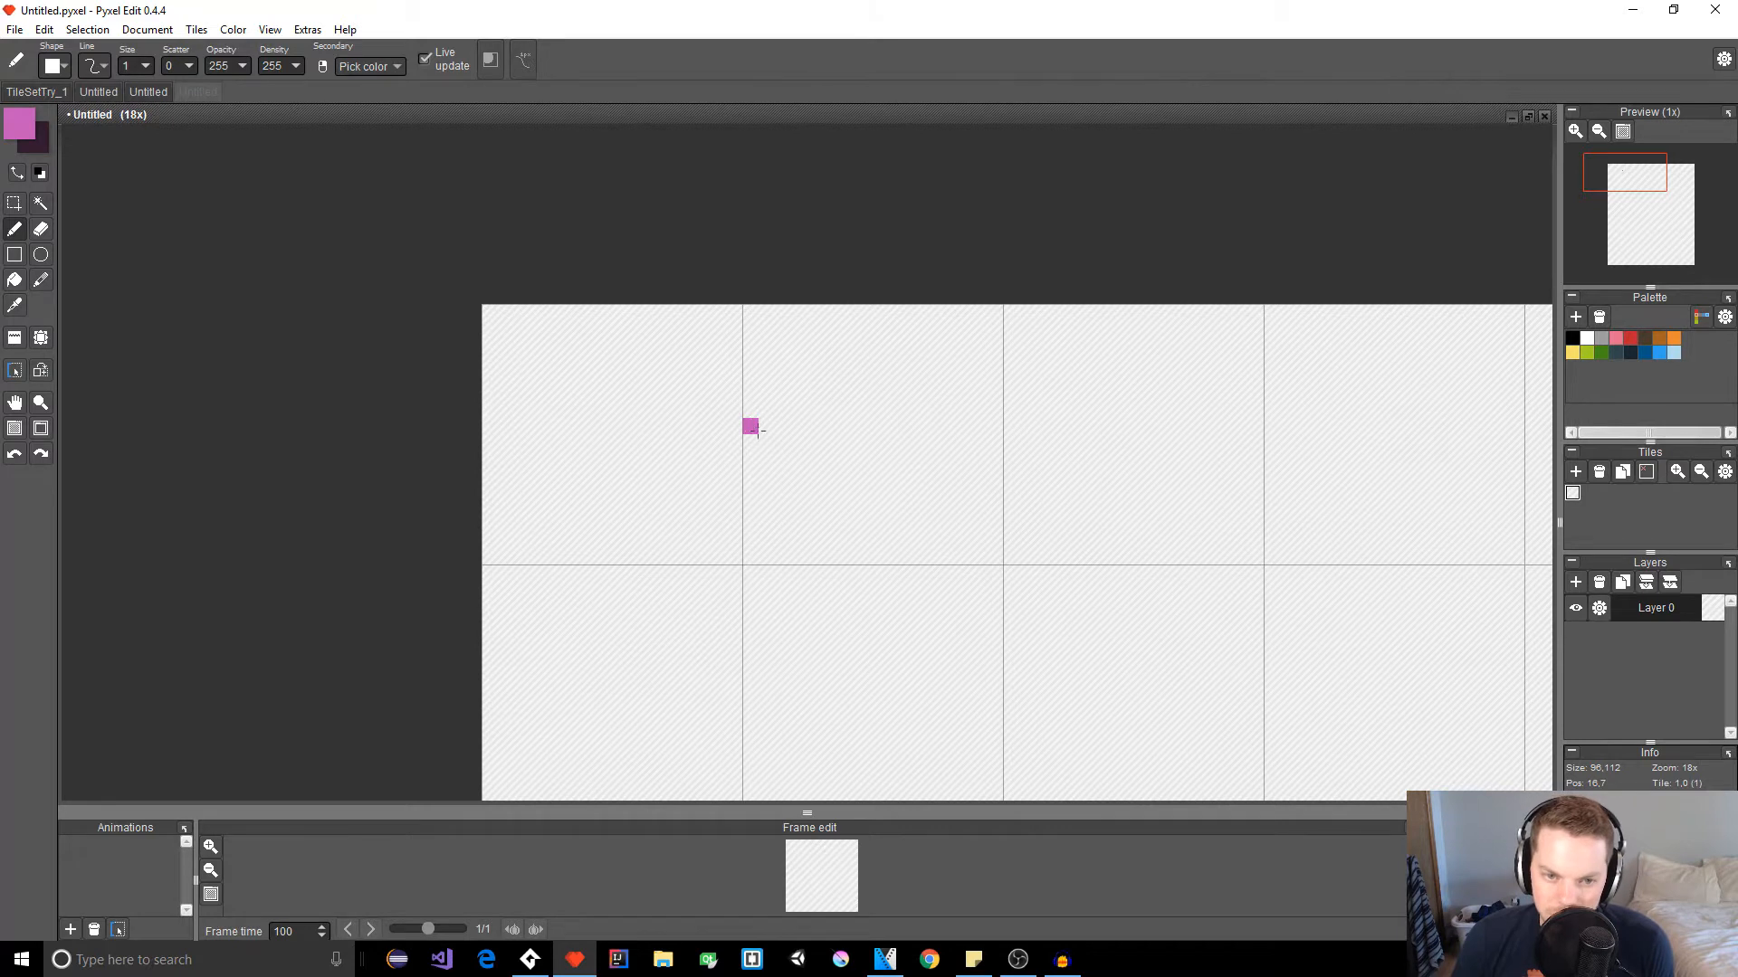
Step: Pen a two-pixel-deep V of single pixels starting at the left edge of the second top-row tile, eight rows down
scroll(757, 431, up, 5)
scroll(746, 420, down, 1)
key(space)
drag(803, 422, 725, 421)
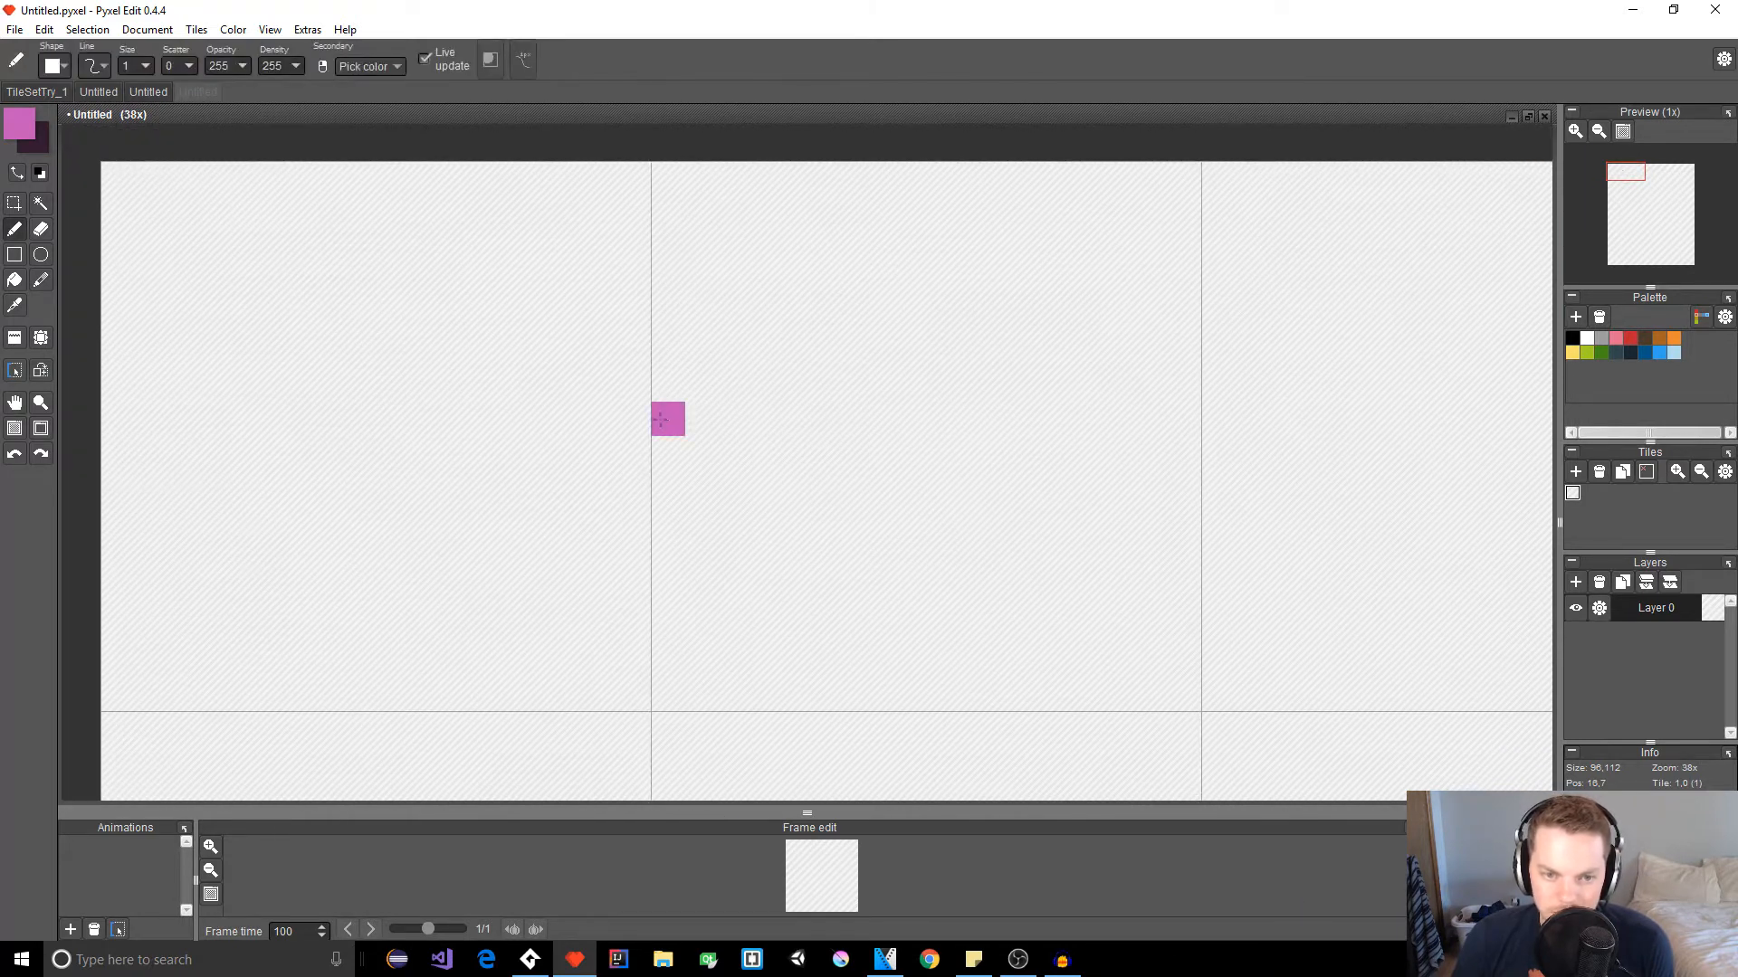
click(664, 422)
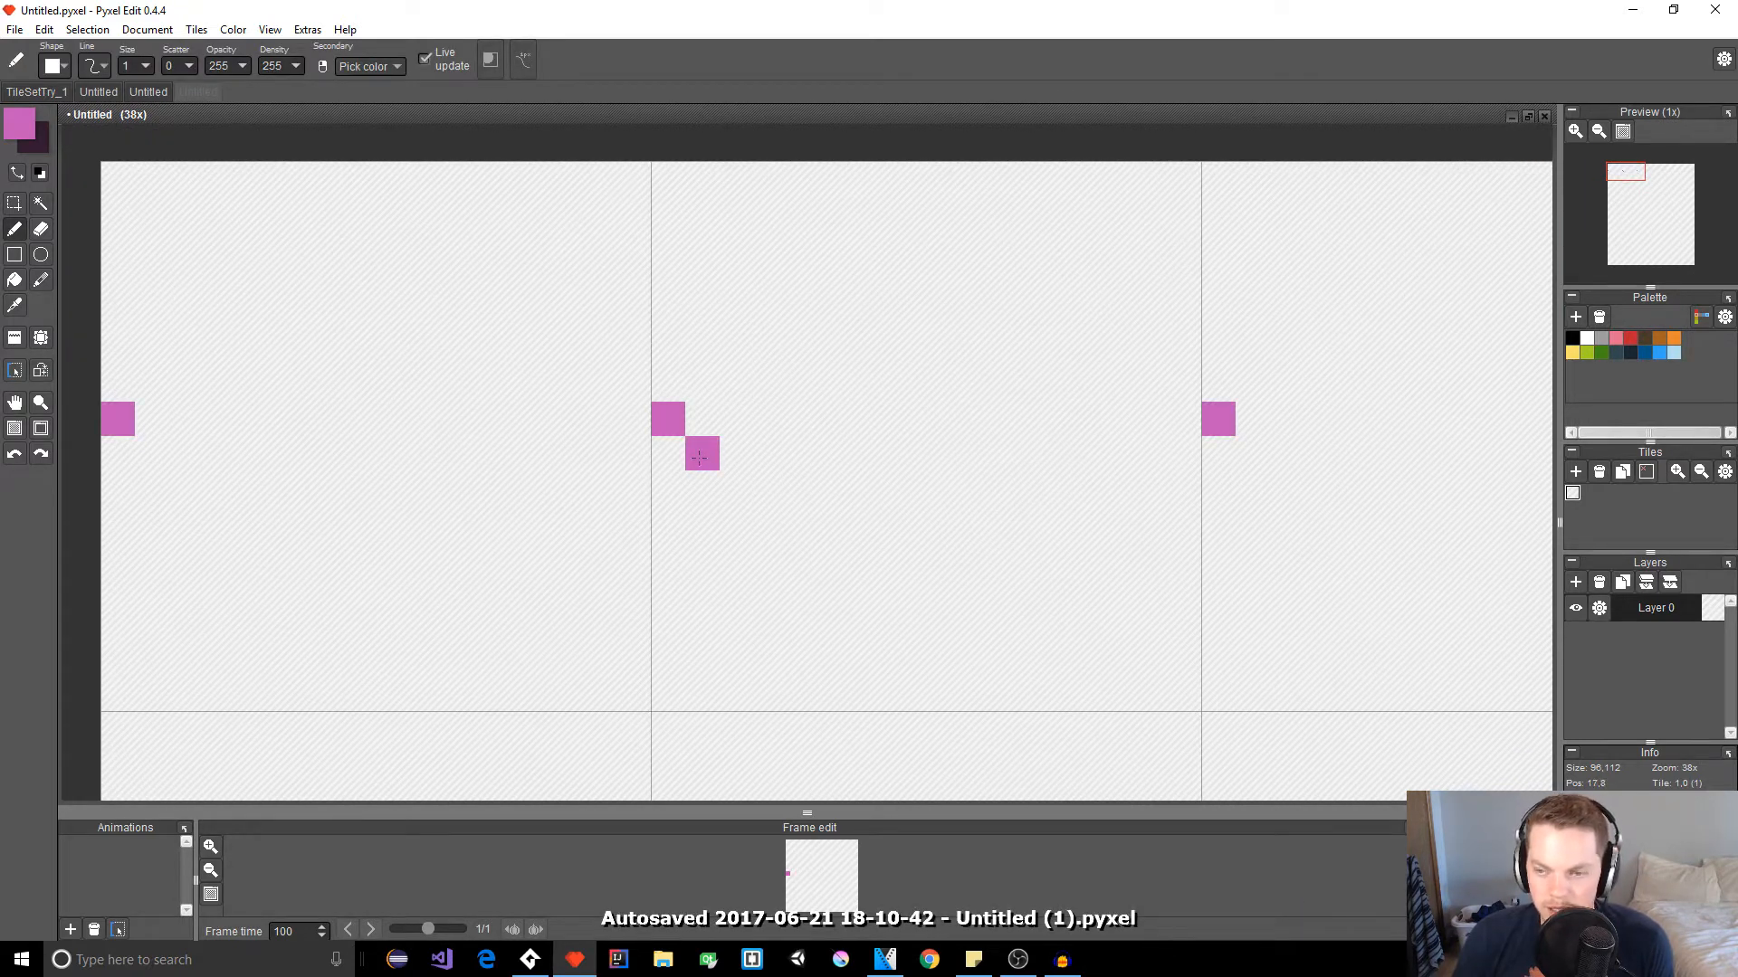
click(700, 455)
click(736, 488)
click(770, 454)
click(806, 421)
click(839, 420)
key(ctrl+z)
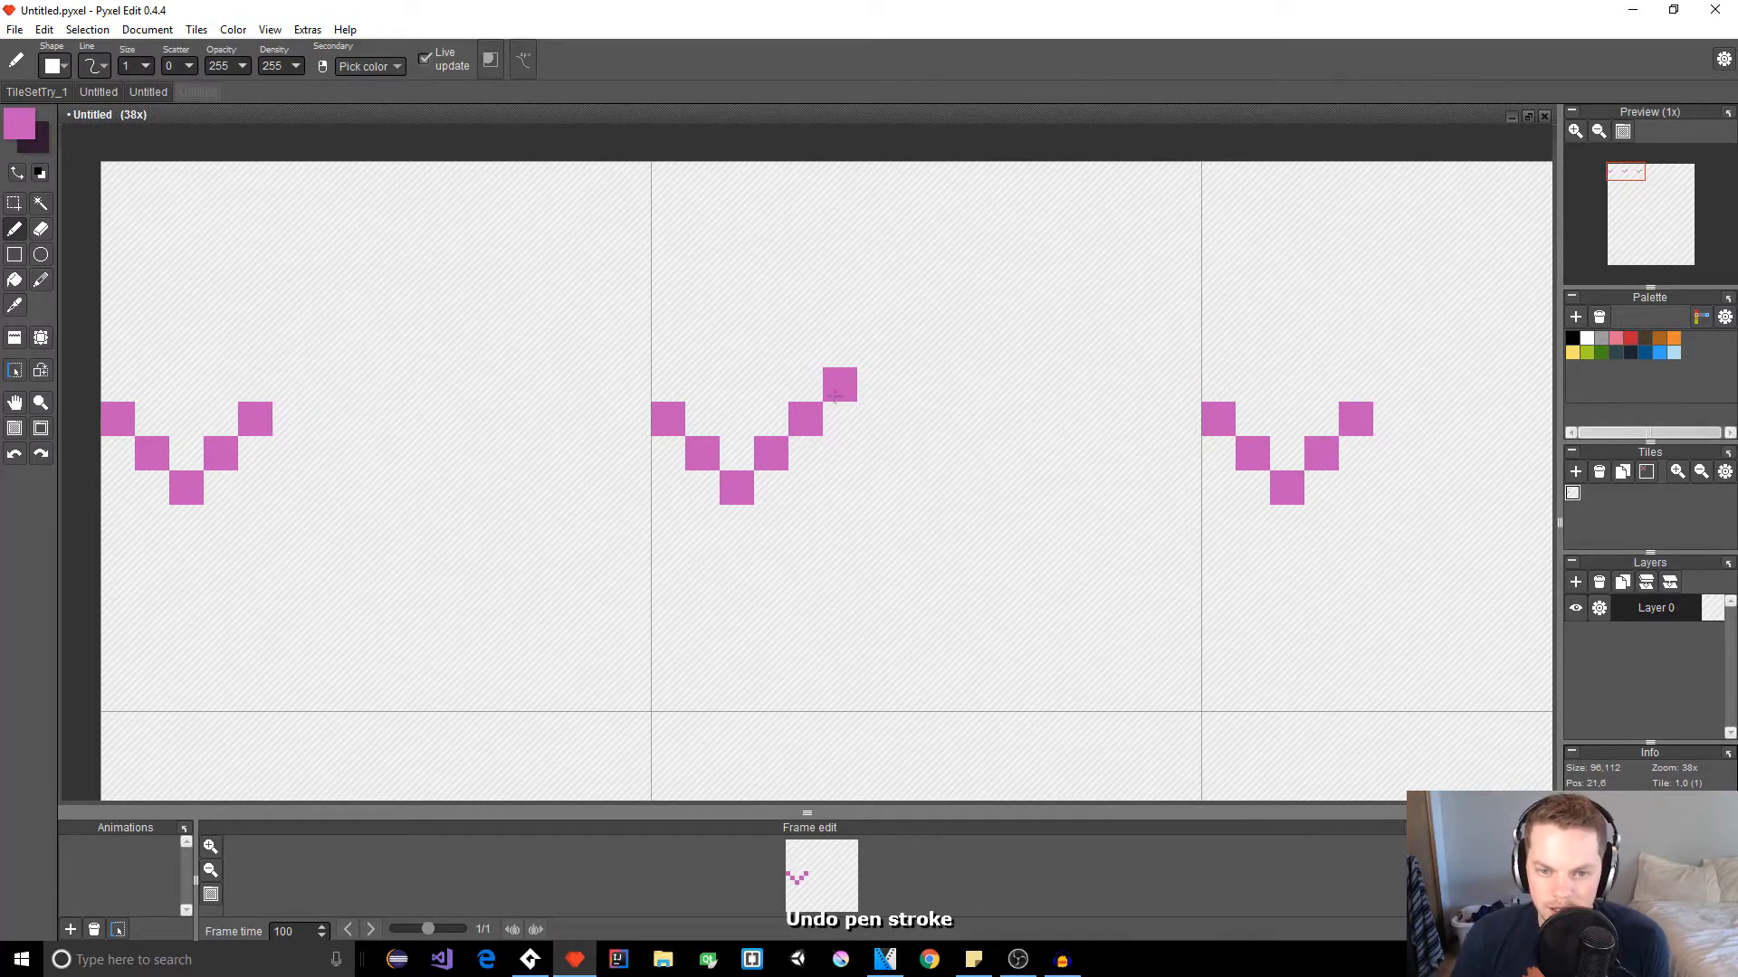
Step: Continue the jagged line with a two-pixel-wide peak and the first two pixels of a steep descent
click(819, 392)
click(840, 387)
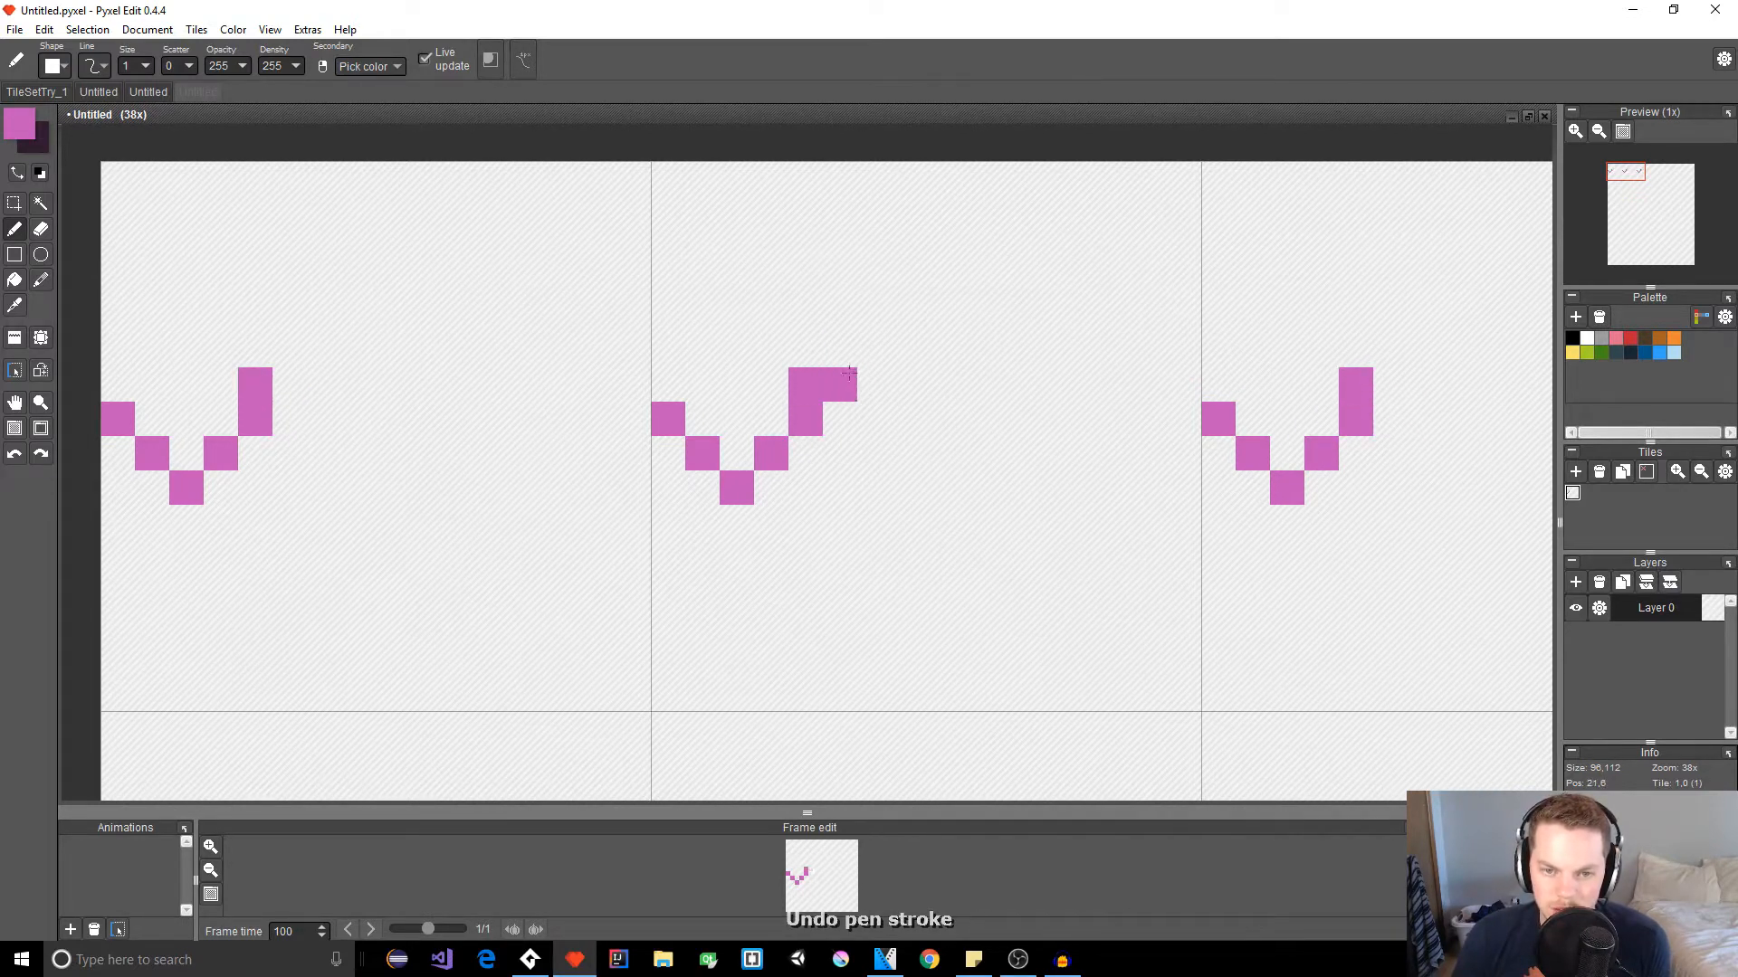
click(875, 420)
click(876, 462)
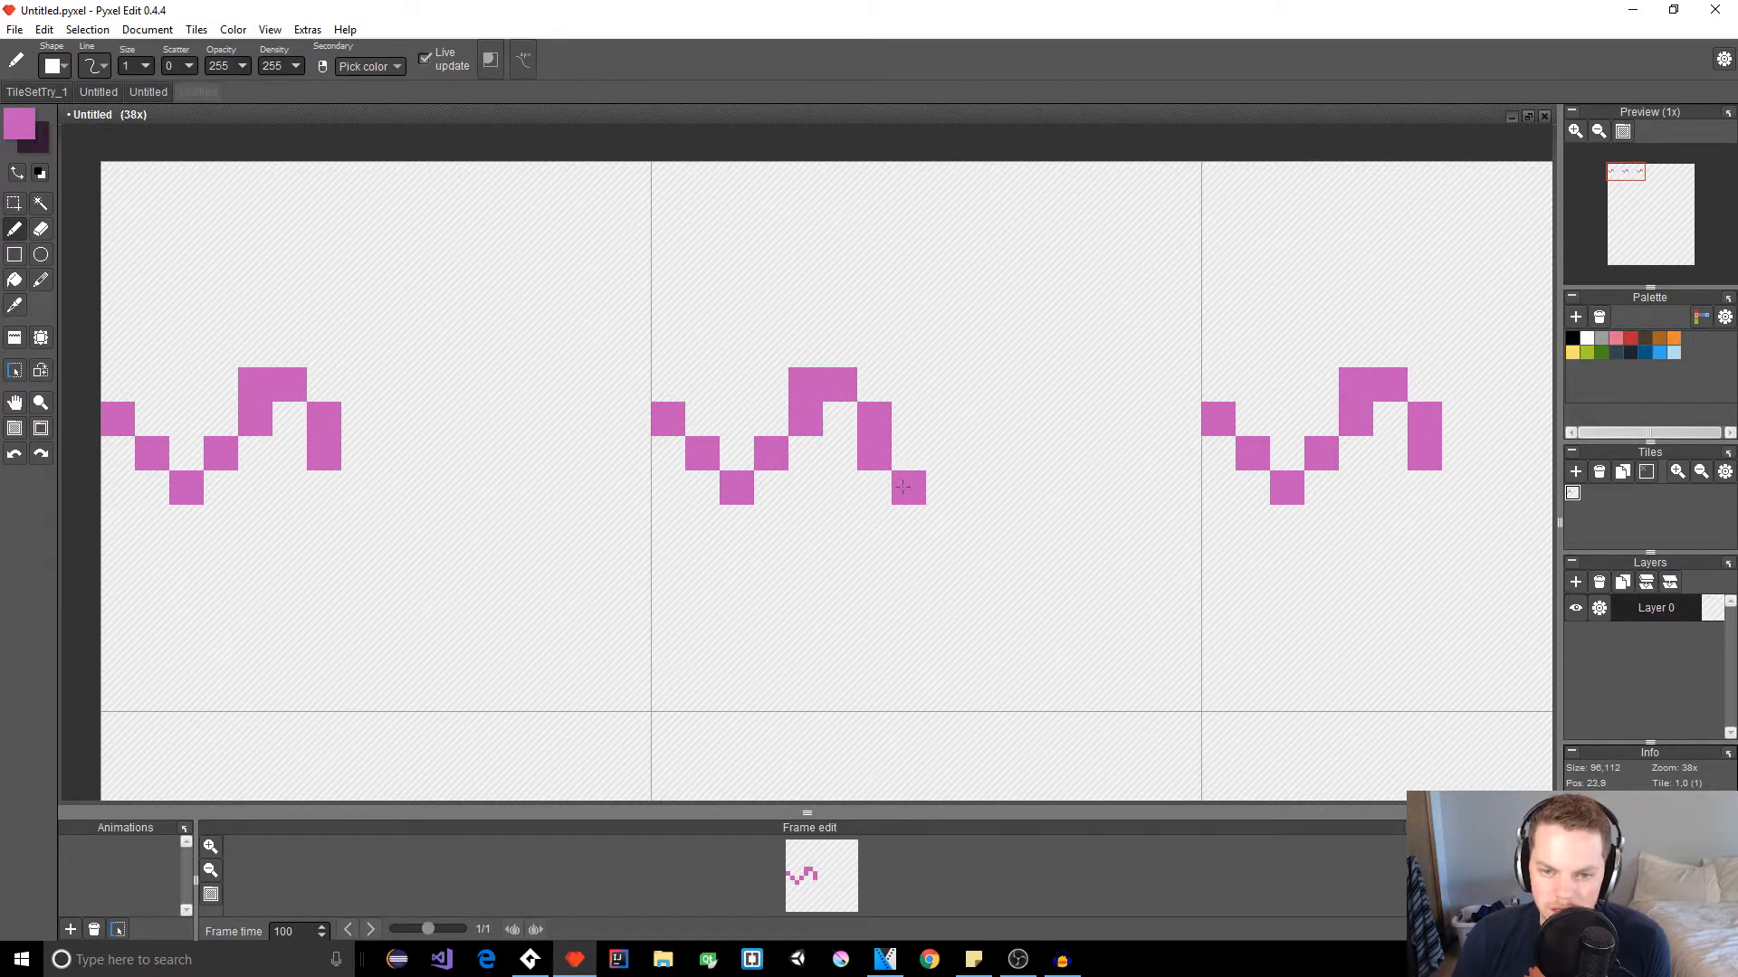
Step: Extend the jagged line down into a deeper valley and back up to the height of its starting pixel
click(909, 488)
click(909, 522)
click(943, 557)
click(977, 522)
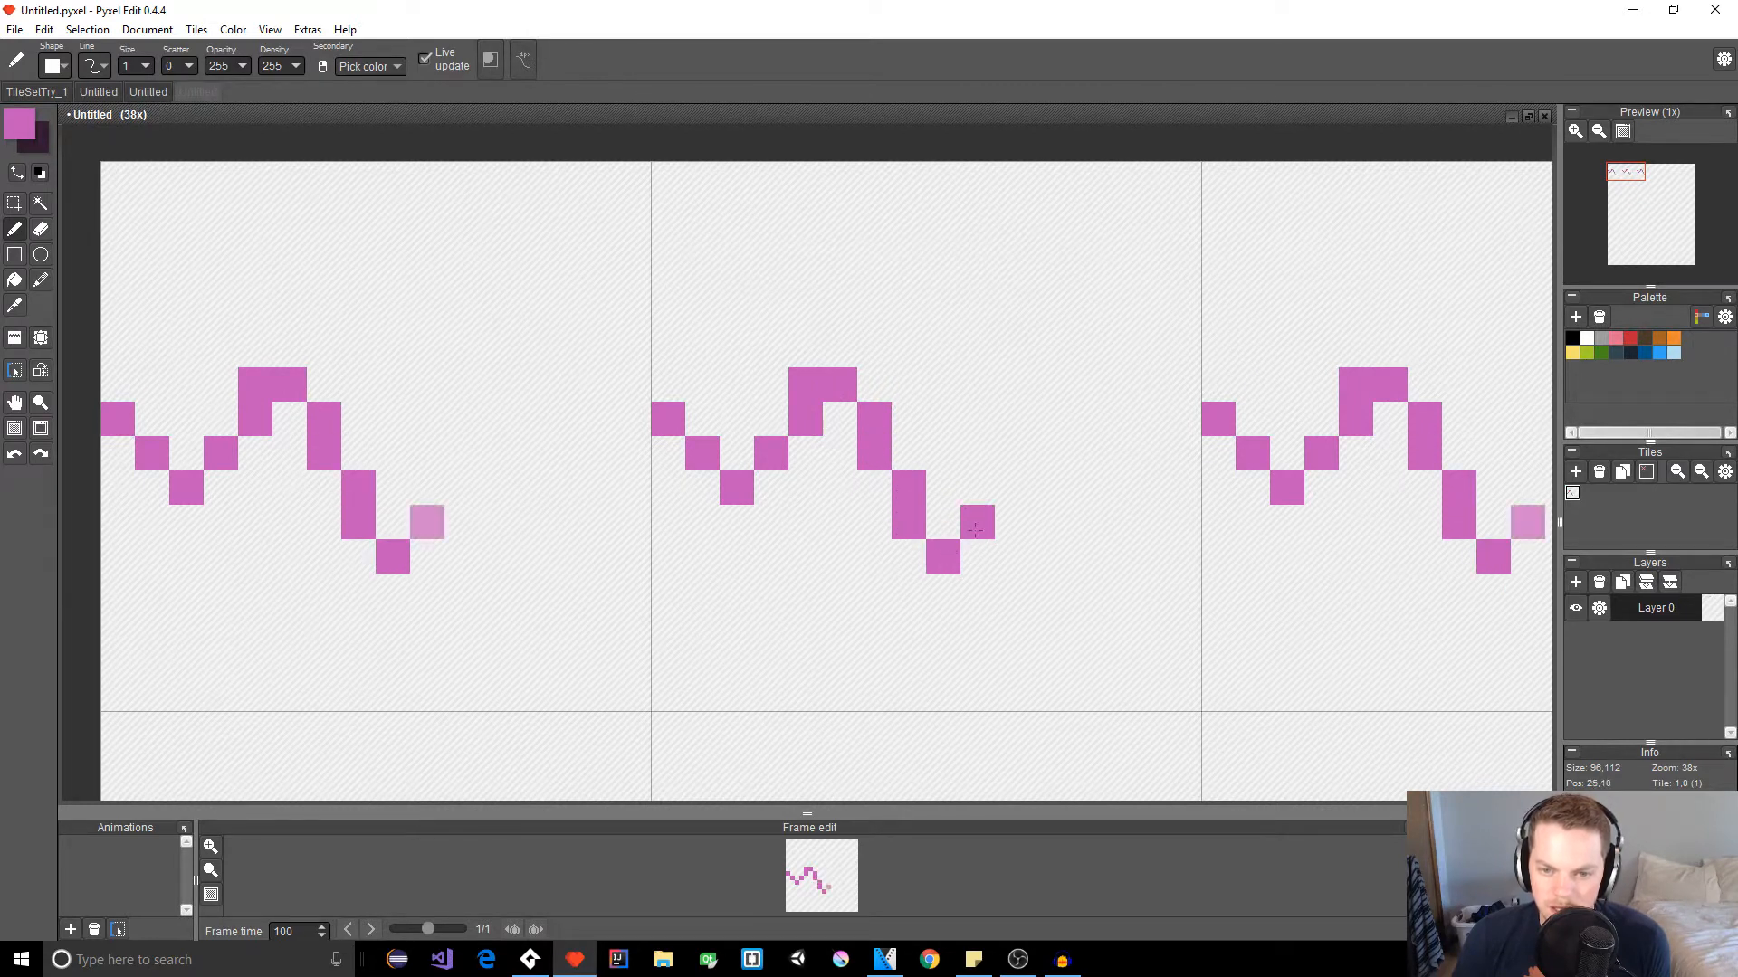
click(978, 488)
click(1010, 457)
click(1046, 419)
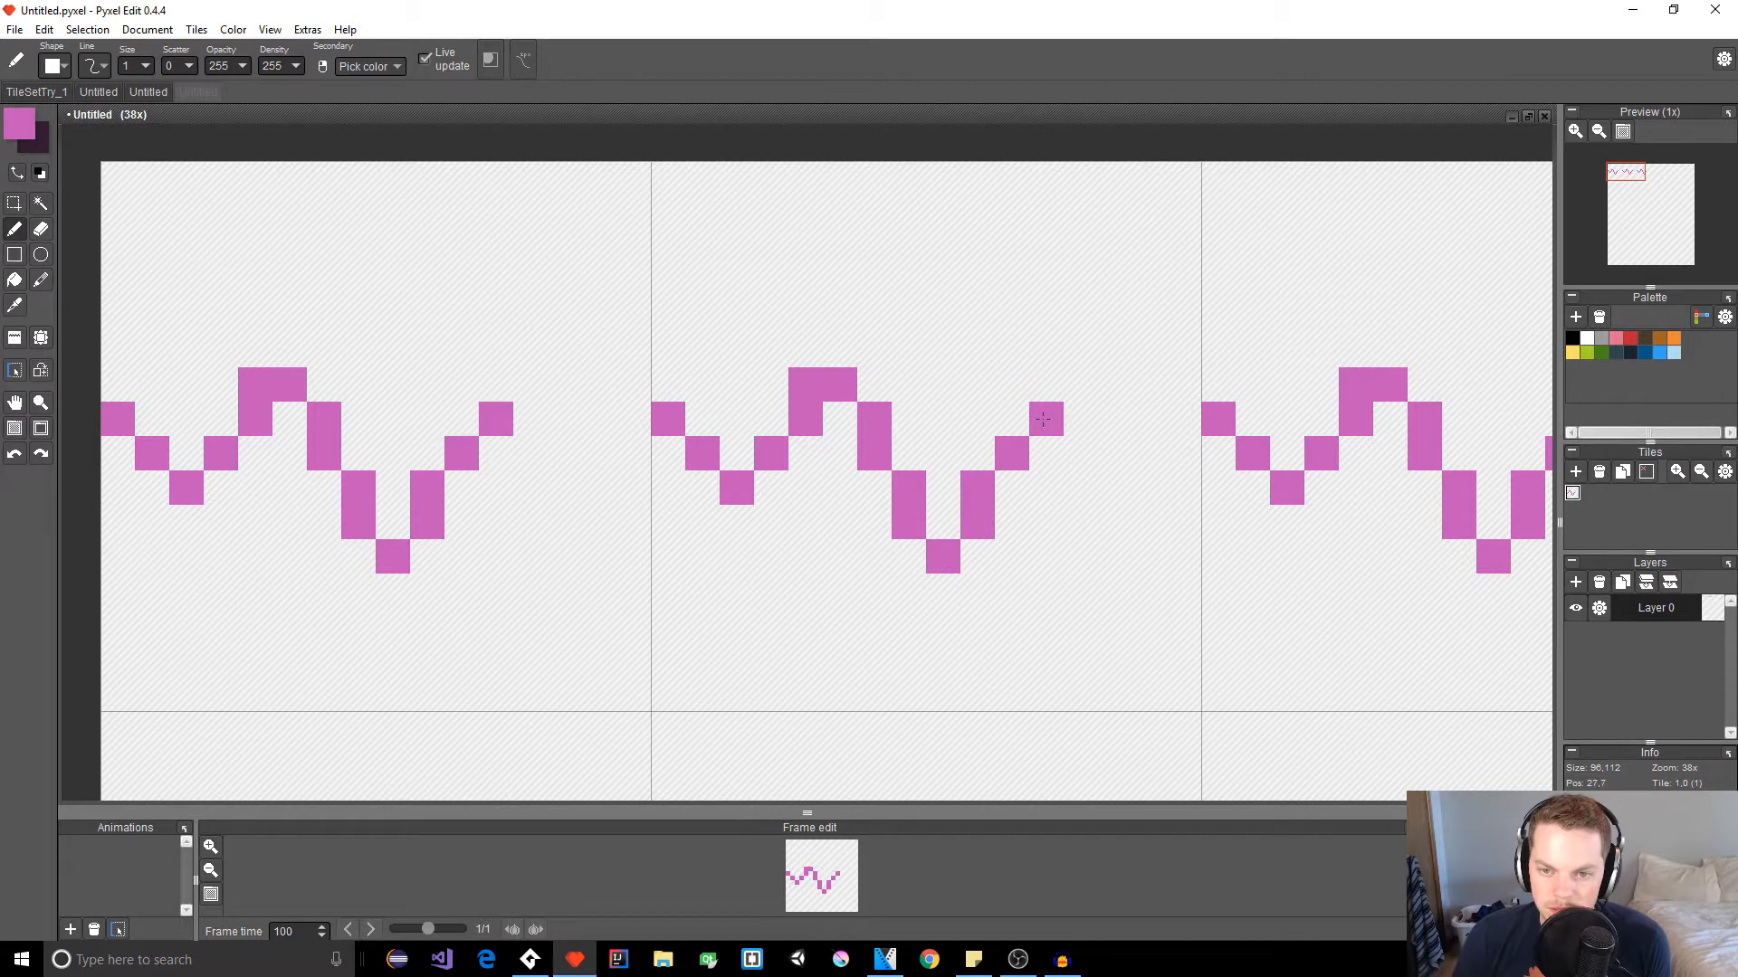
Step: Try ending the jagged line with a flat ledge and a one-pixel peak, and undo those pixels
click(1081, 419)
click(1102, 382)
click(1149, 419)
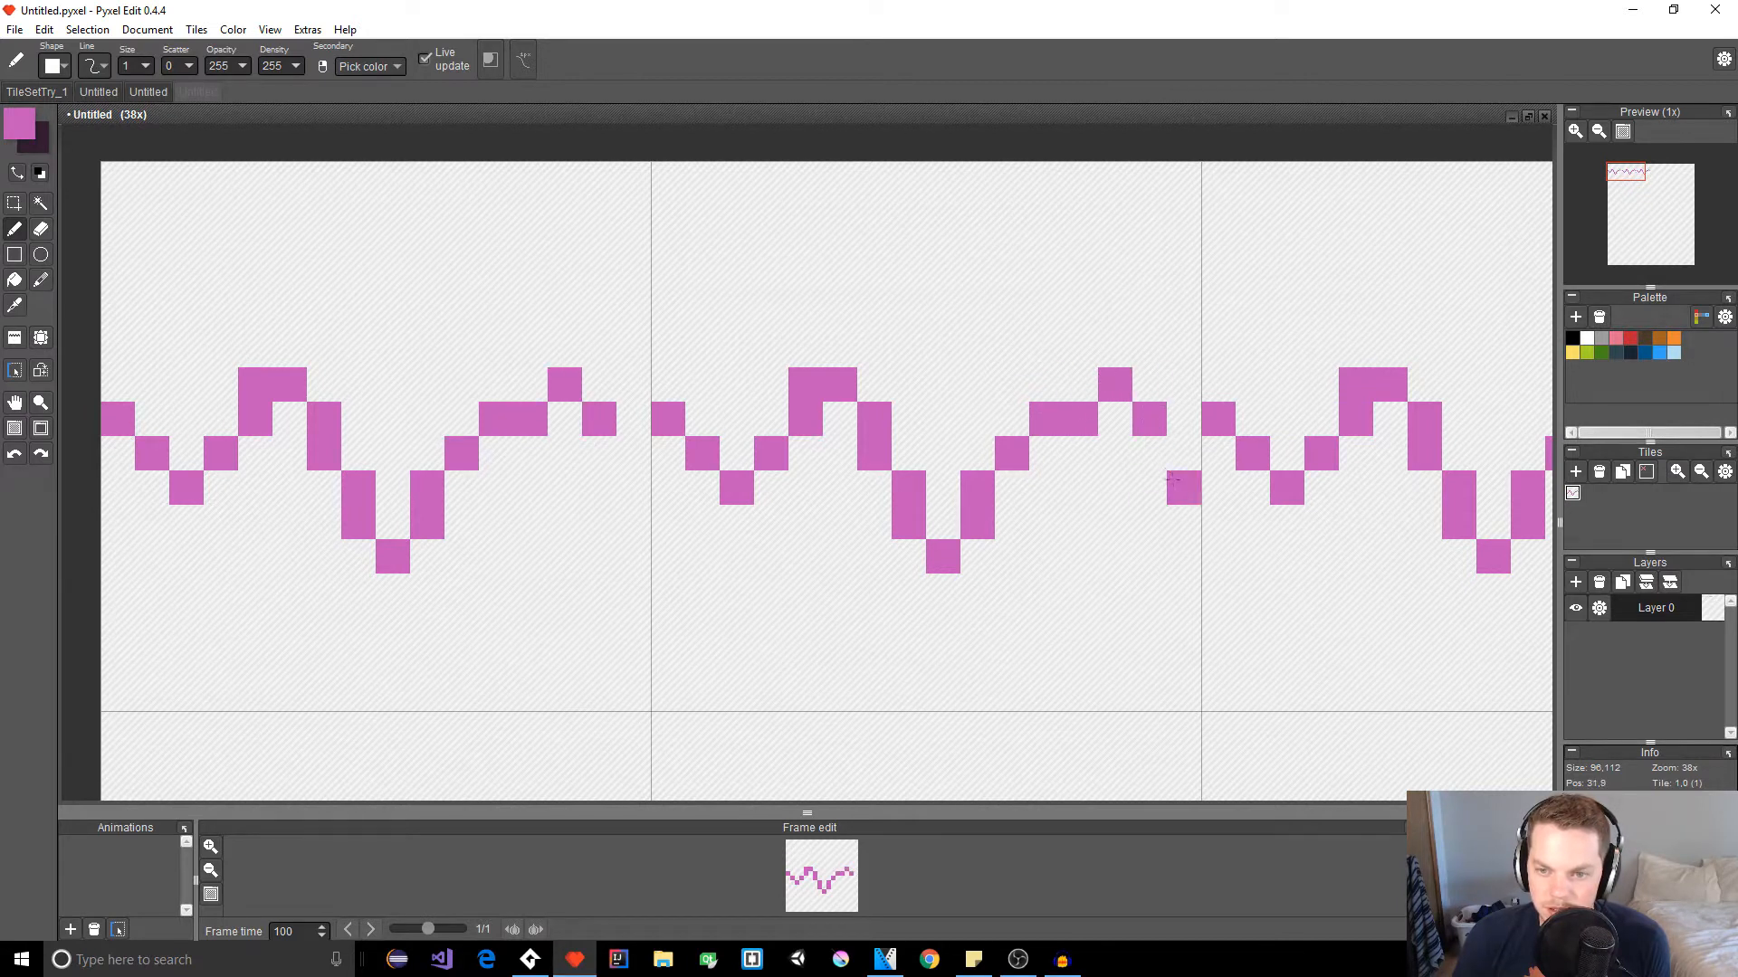
key(ctrl+z)
key(ctrl+z)
key(ctrl+z)
Step: Finish the jagged line with a small V that climbs to a peak at the tile's right edge
click(1081, 454)
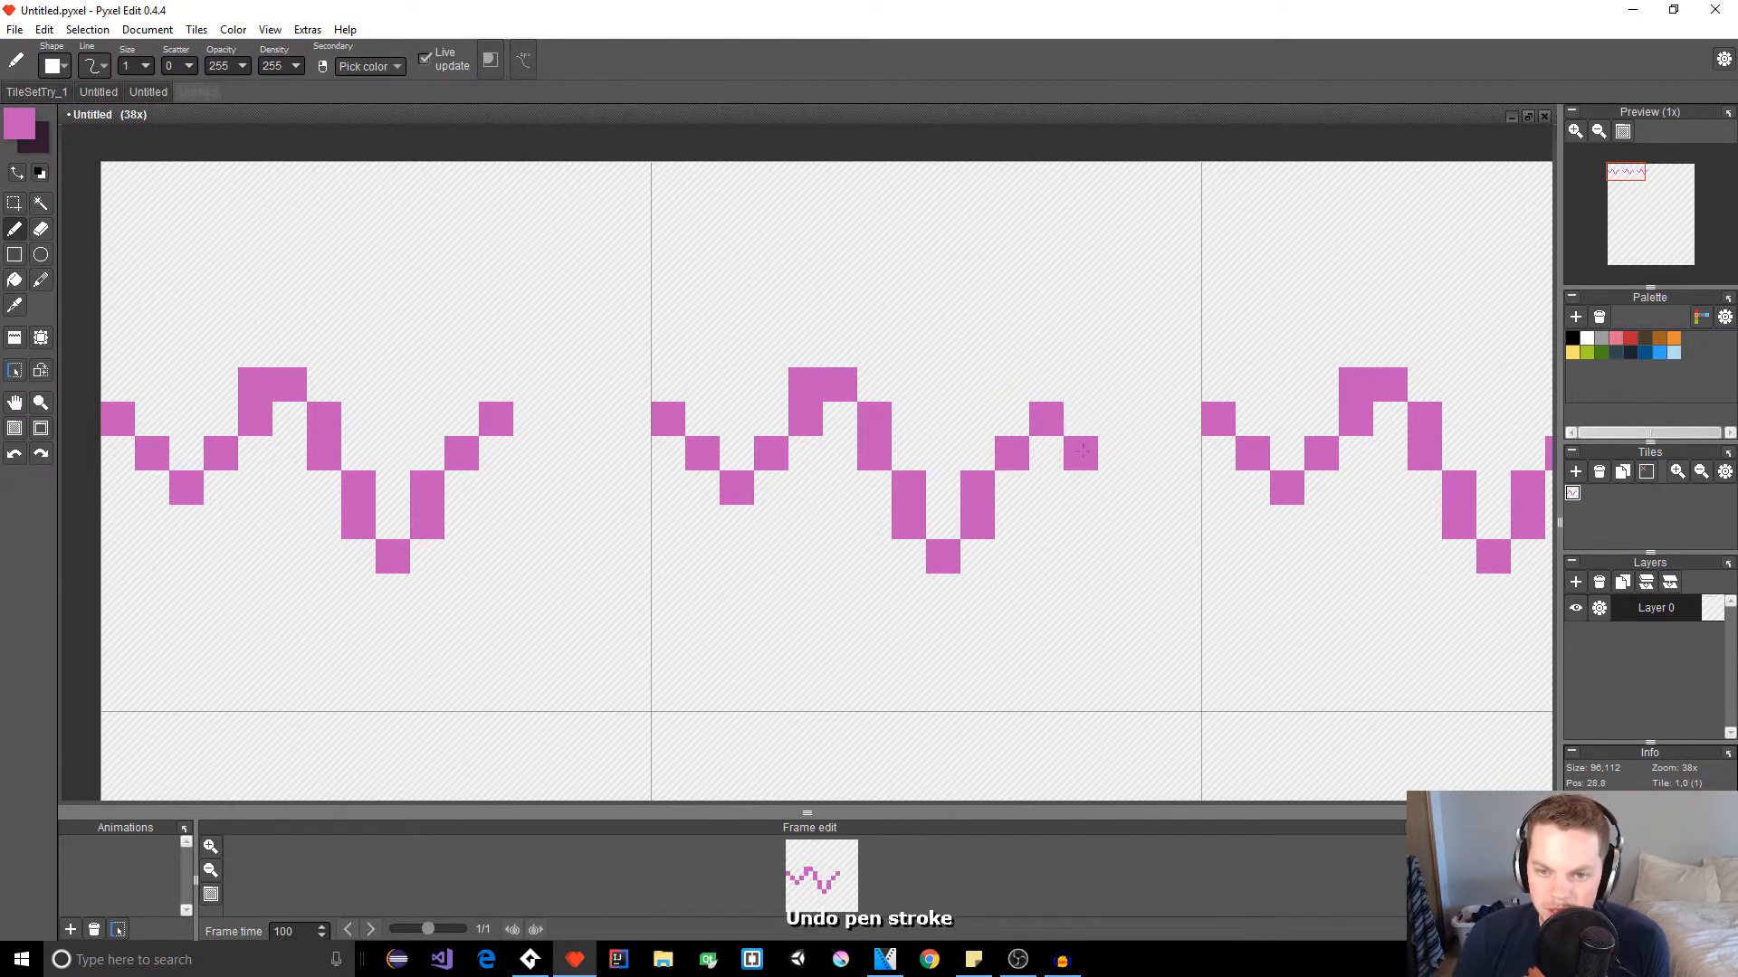
click(1115, 488)
click(1115, 453)
click(1149, 454)
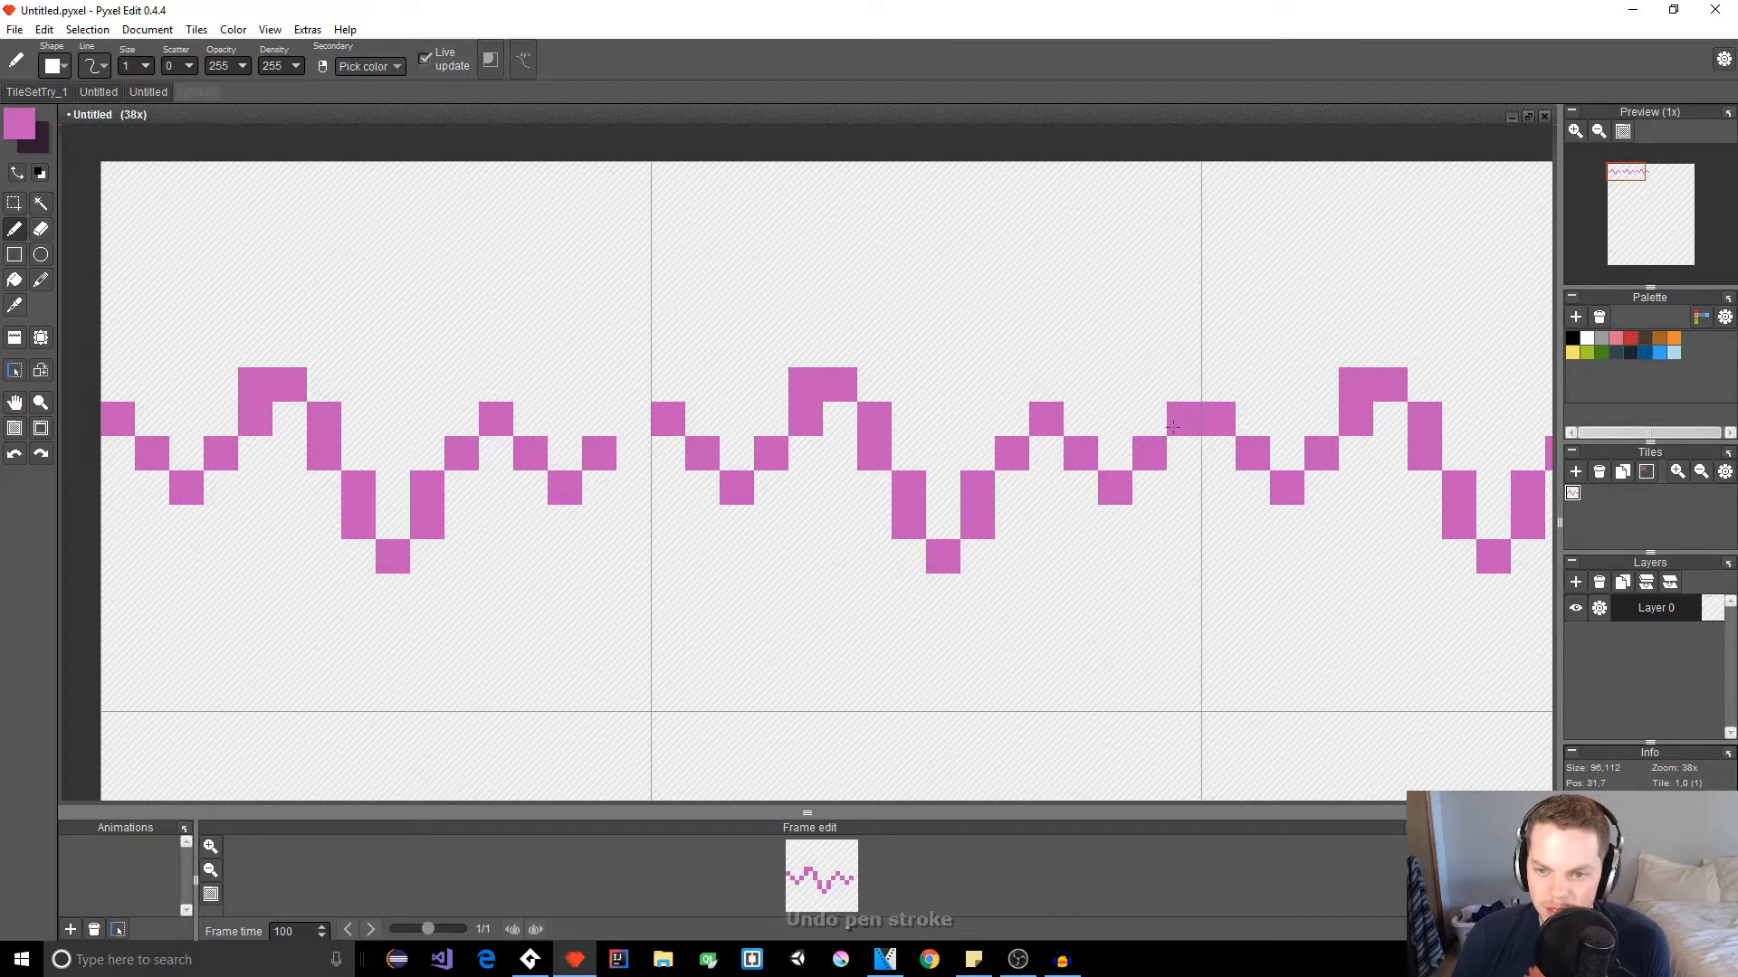
click(1149, 419)
click(1184, 384)
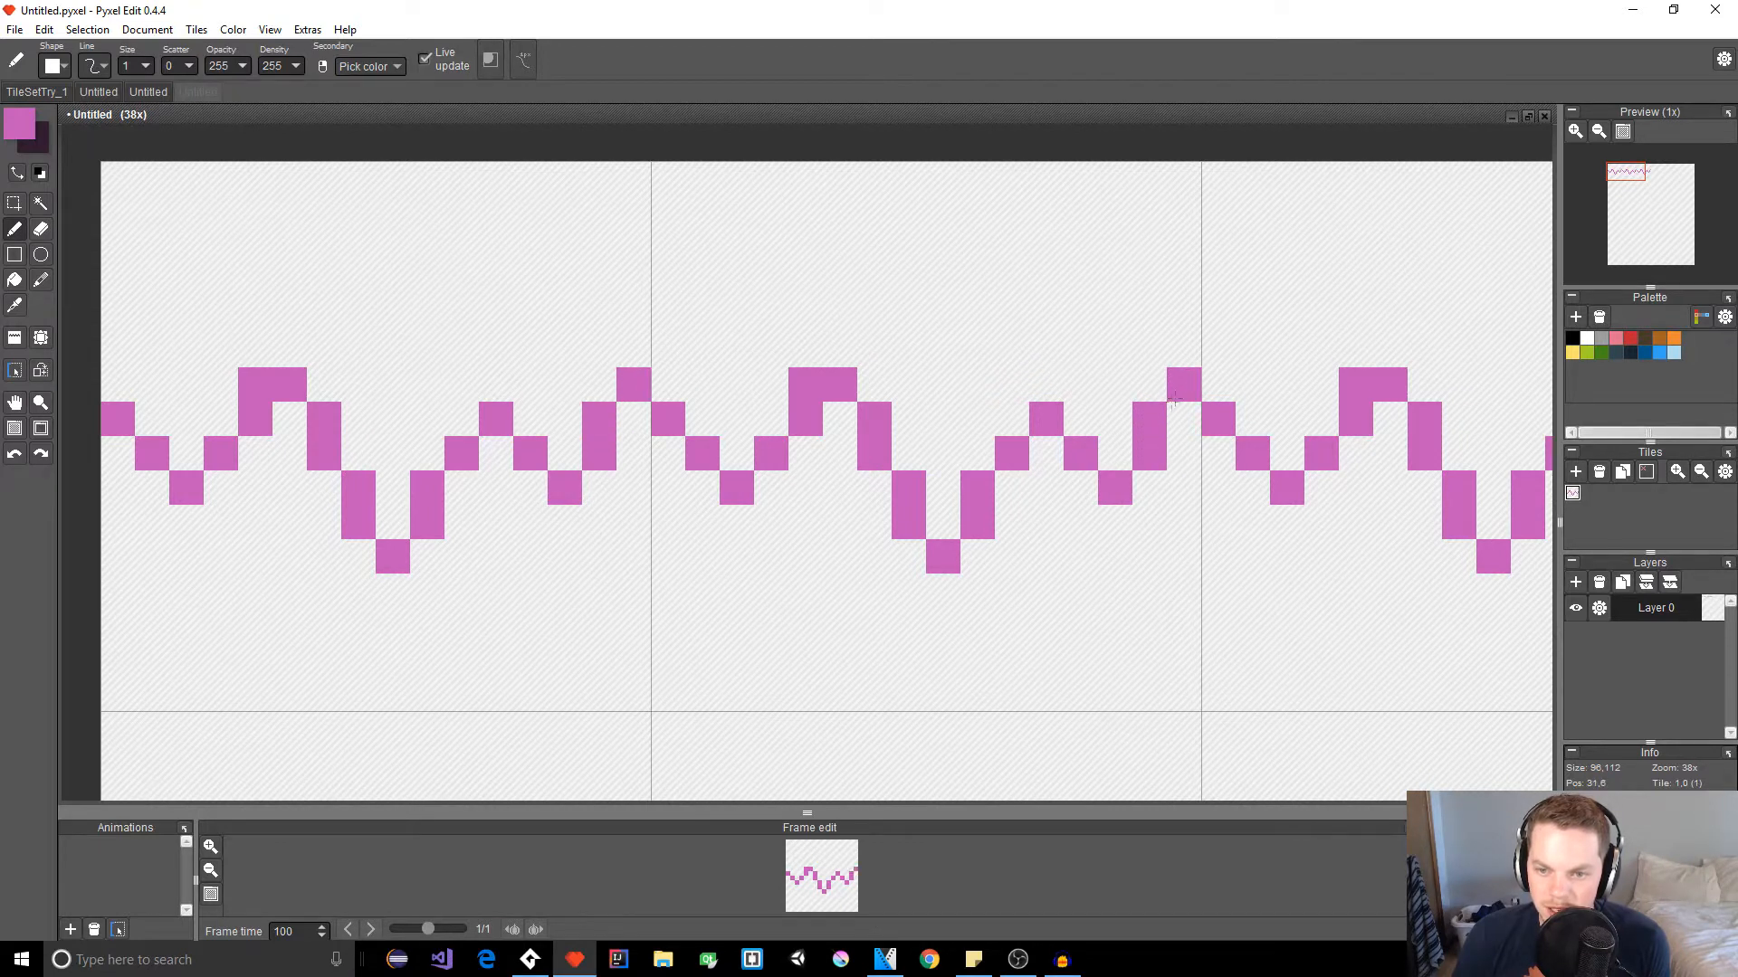
Step: Make the jagged line's deepest valley one pixel shallower by adding a pixel above its tip and erasing the surplus pixels
scroll(1059, 624, down, 5)
scroll(1059, 631, up, 4)
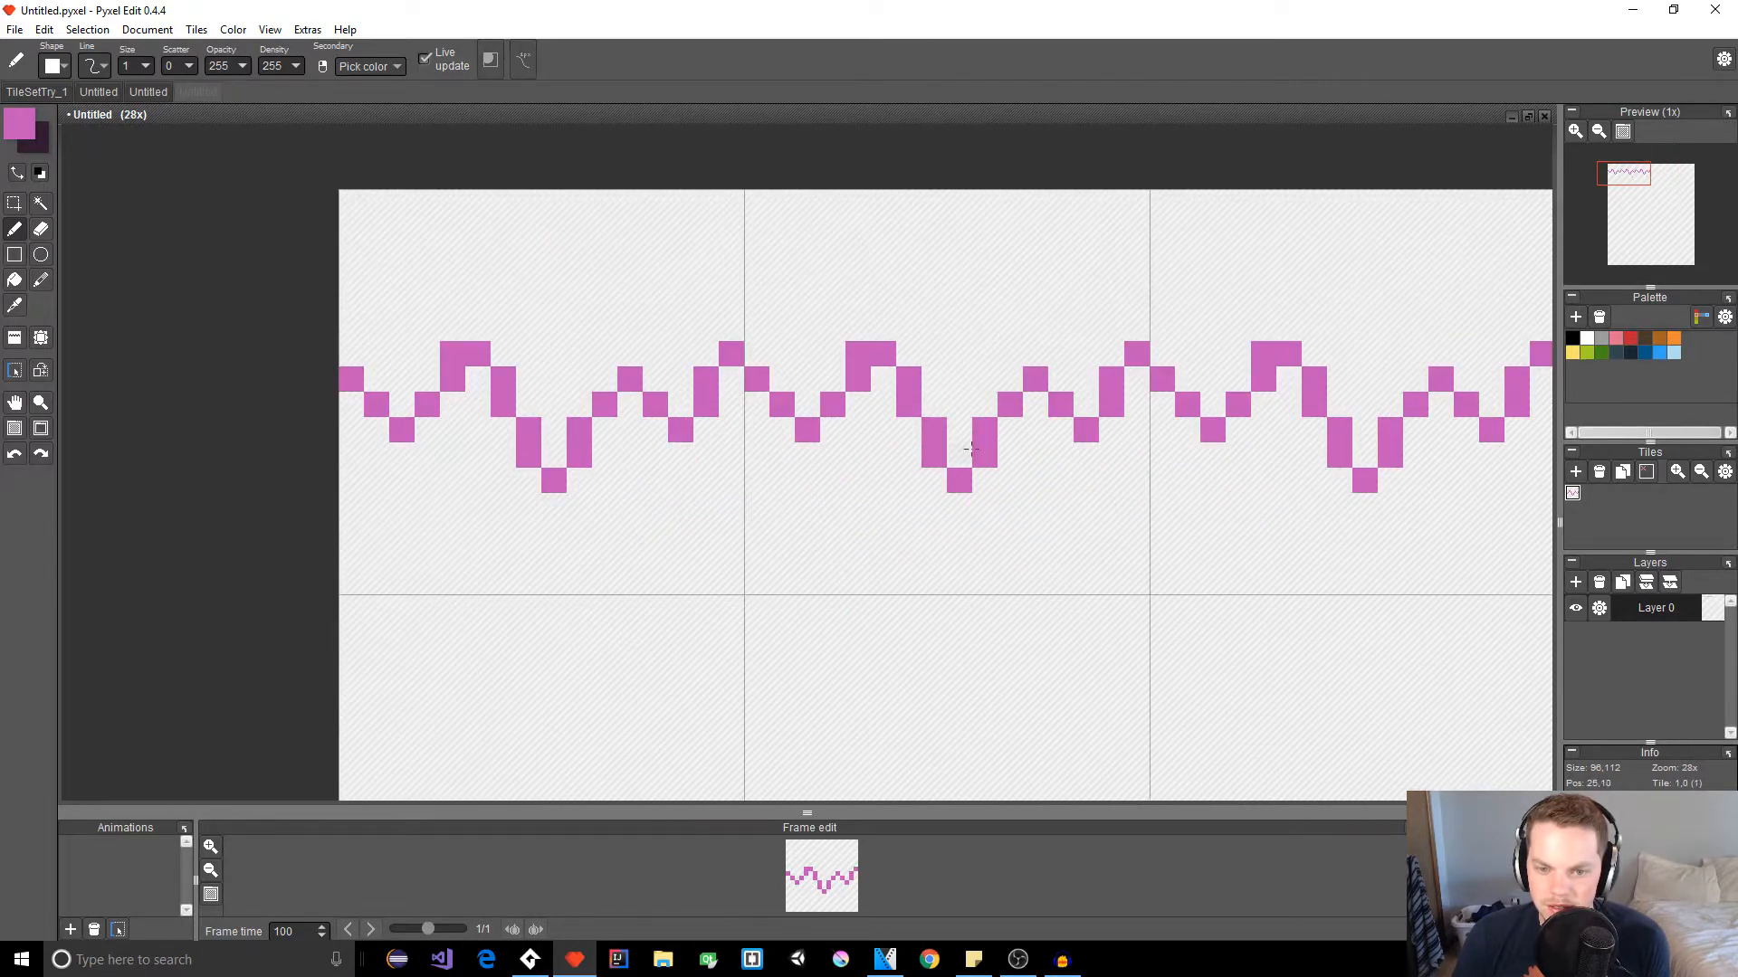
click(964, 459)
key(e)
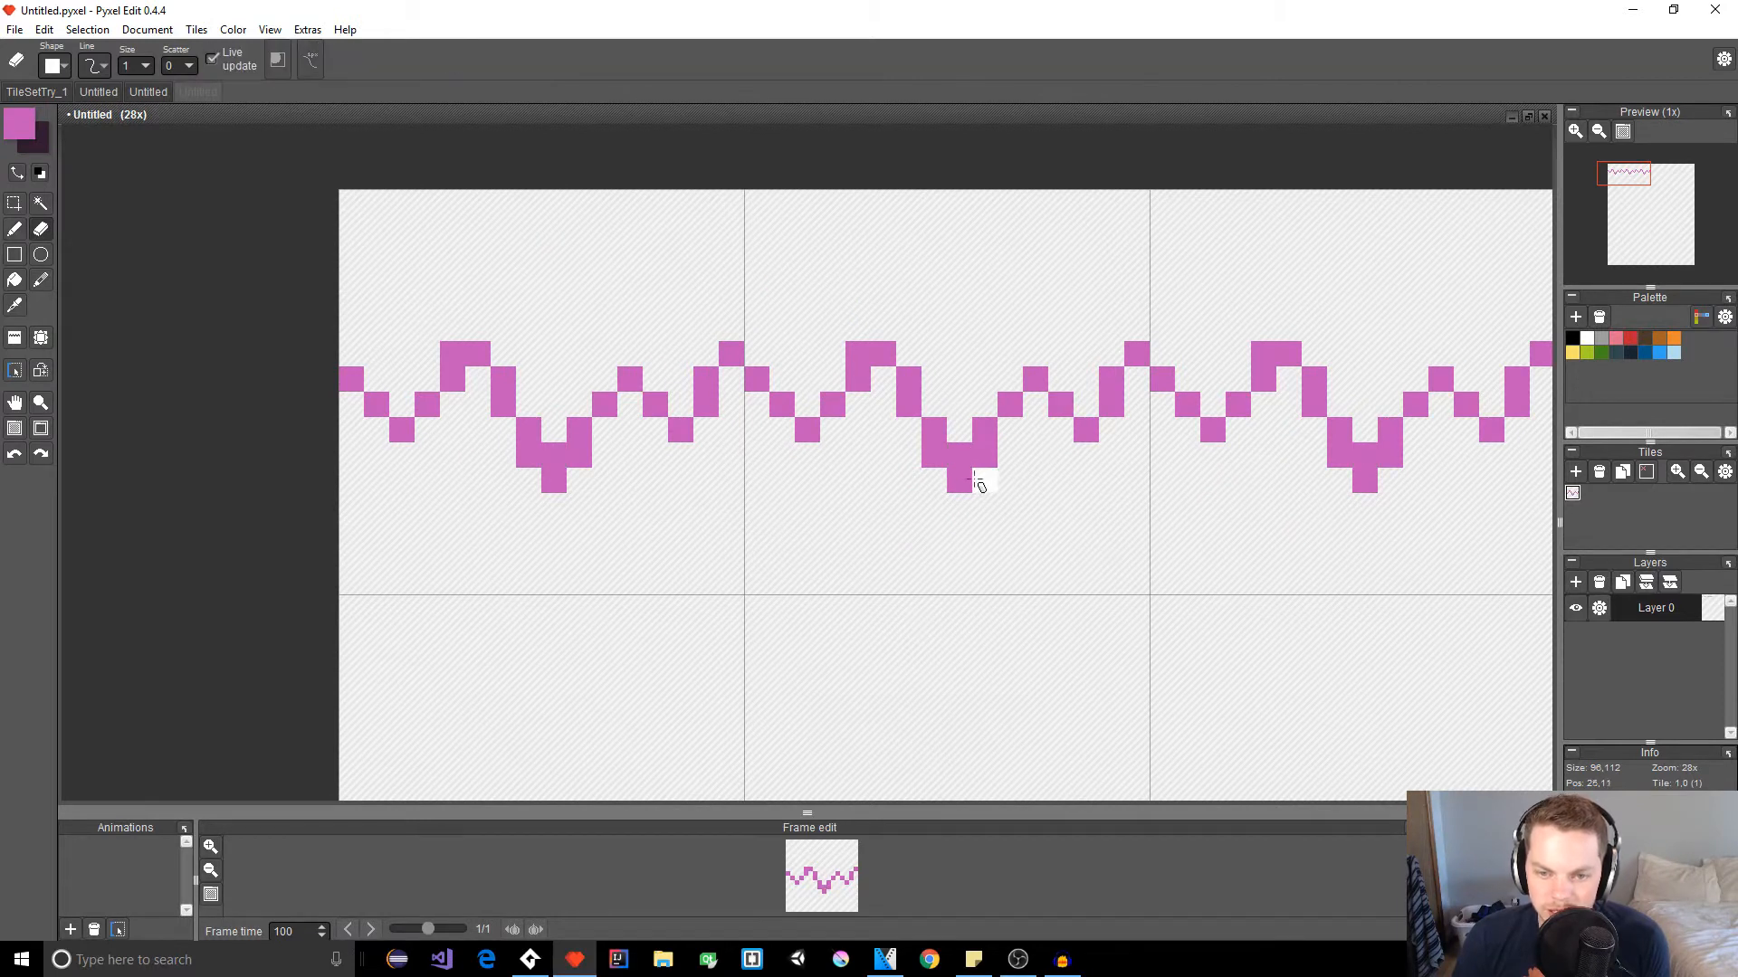
click(965, 480)
click(938, 456)
scroll(1005, 507, down, 5)
key(b)
scroll(1004, 519, up, 3)
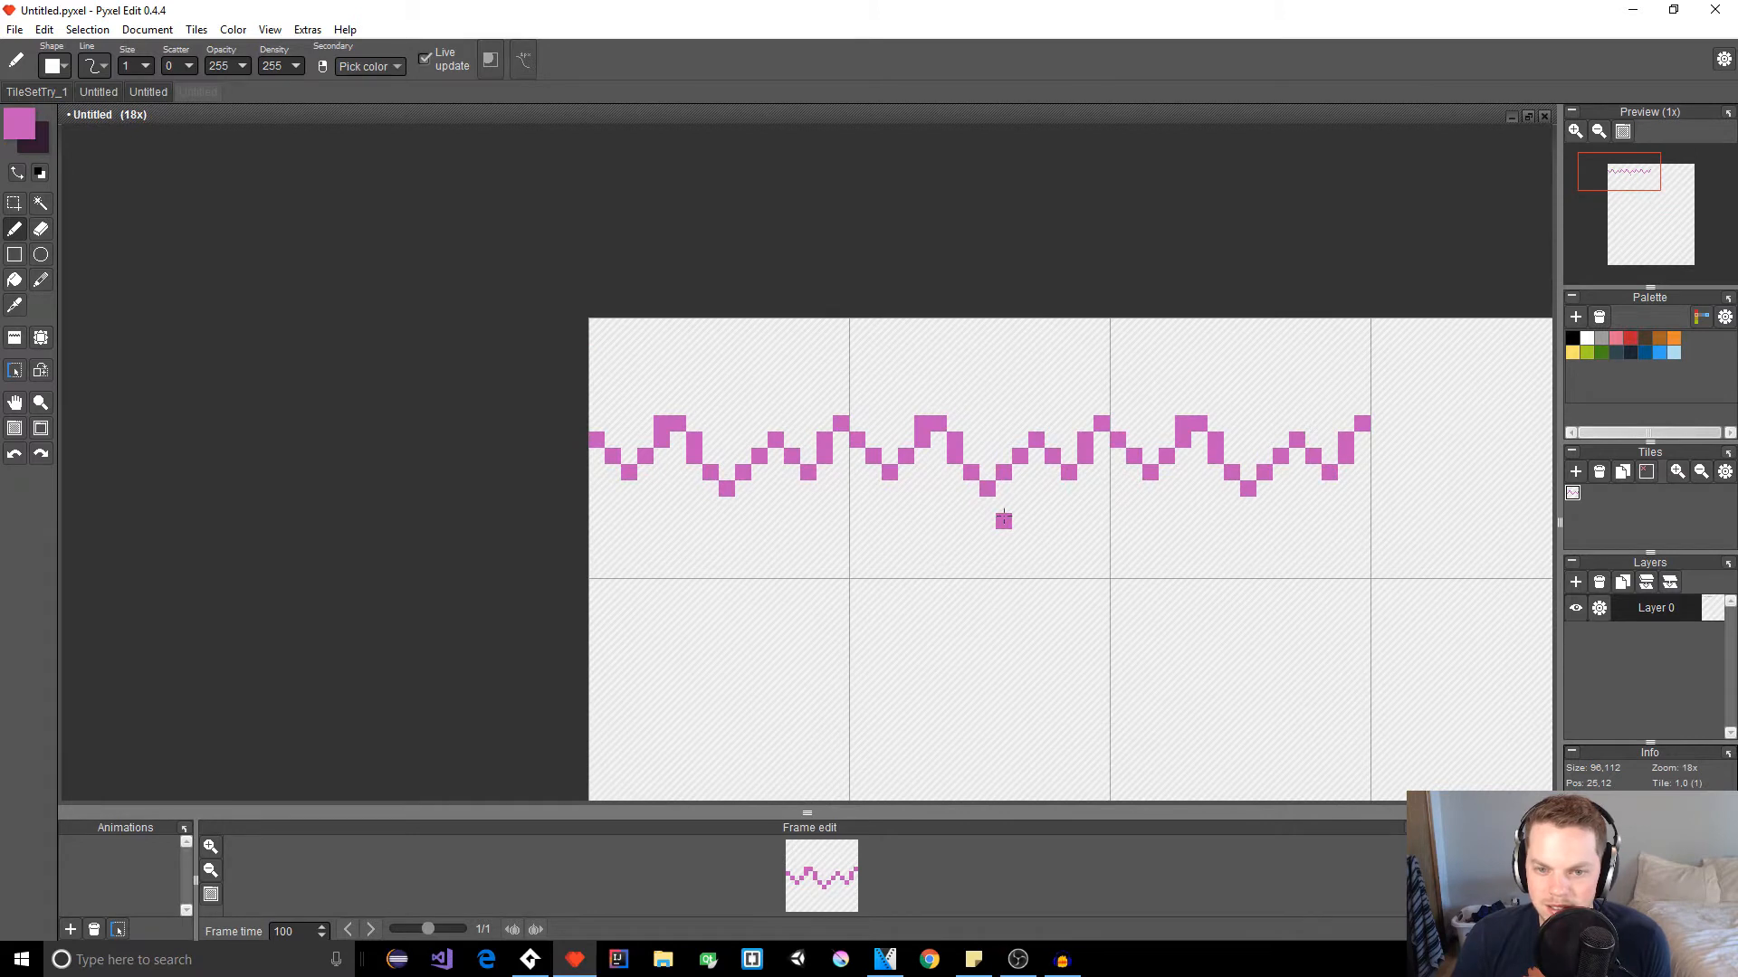
Step: Outline the area above the jagged line along the second tile's side and top edges in pink and flood-fill it
scroll(969, 534, down, 2)
scroll(969, 556, up, 2)
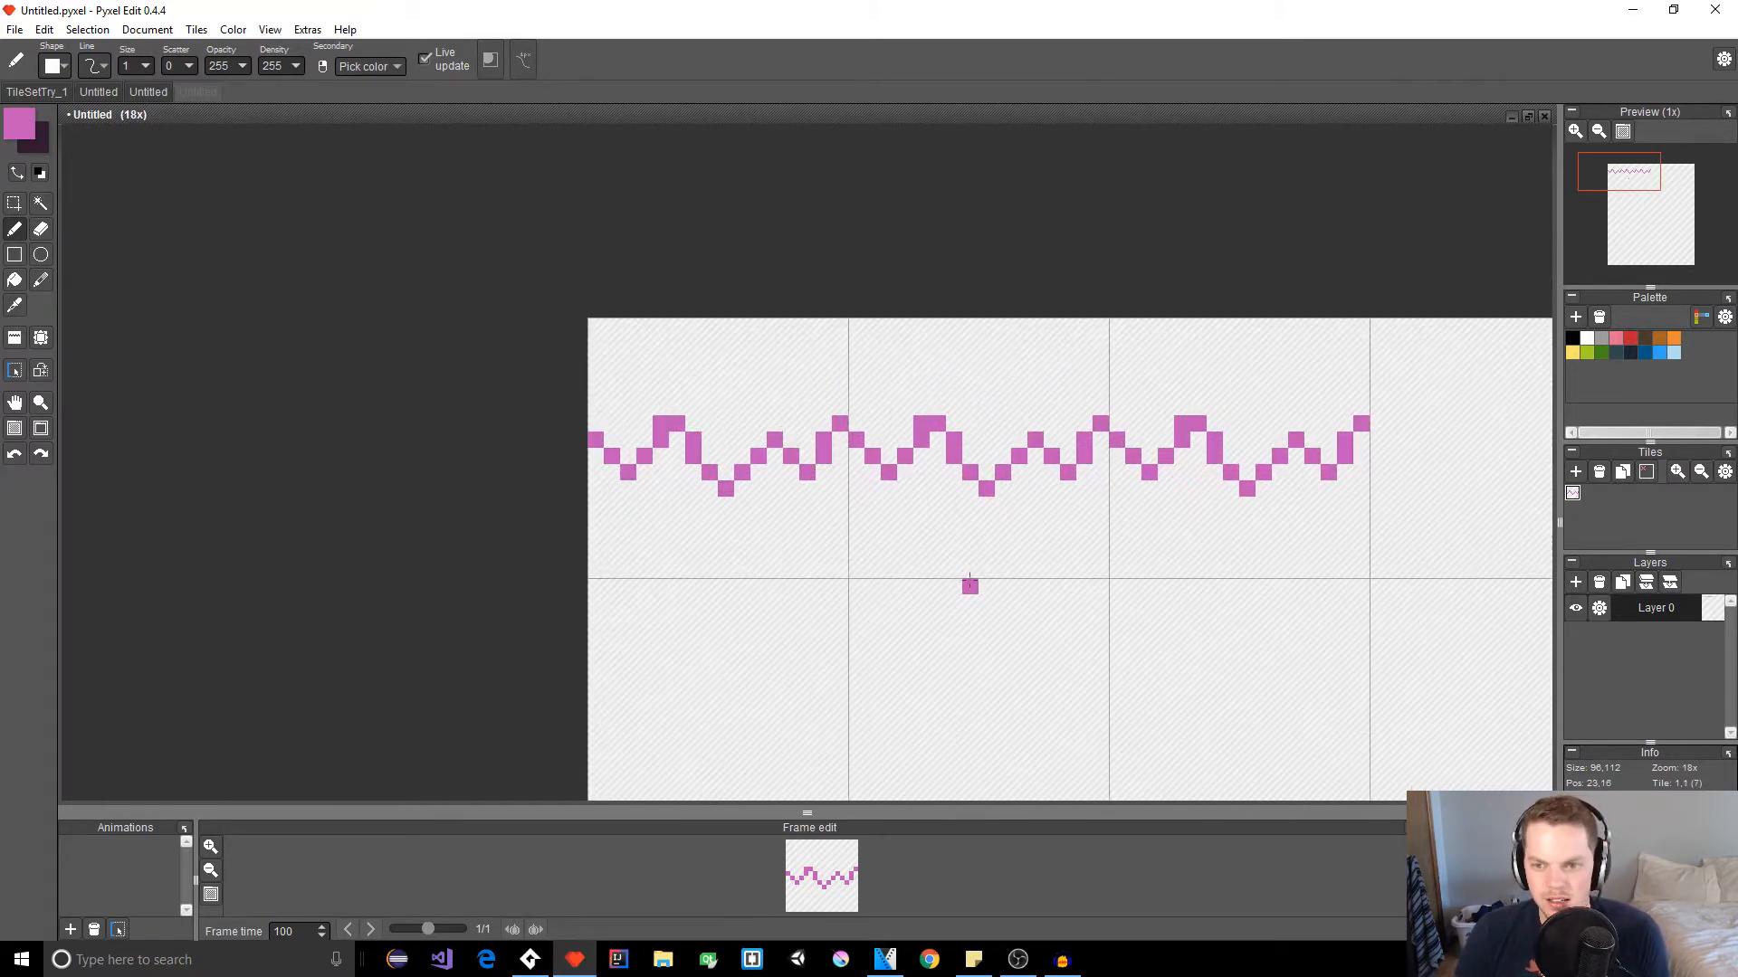
scroll(969, 584, down, 2)
scroll(993, 553, up, 4)
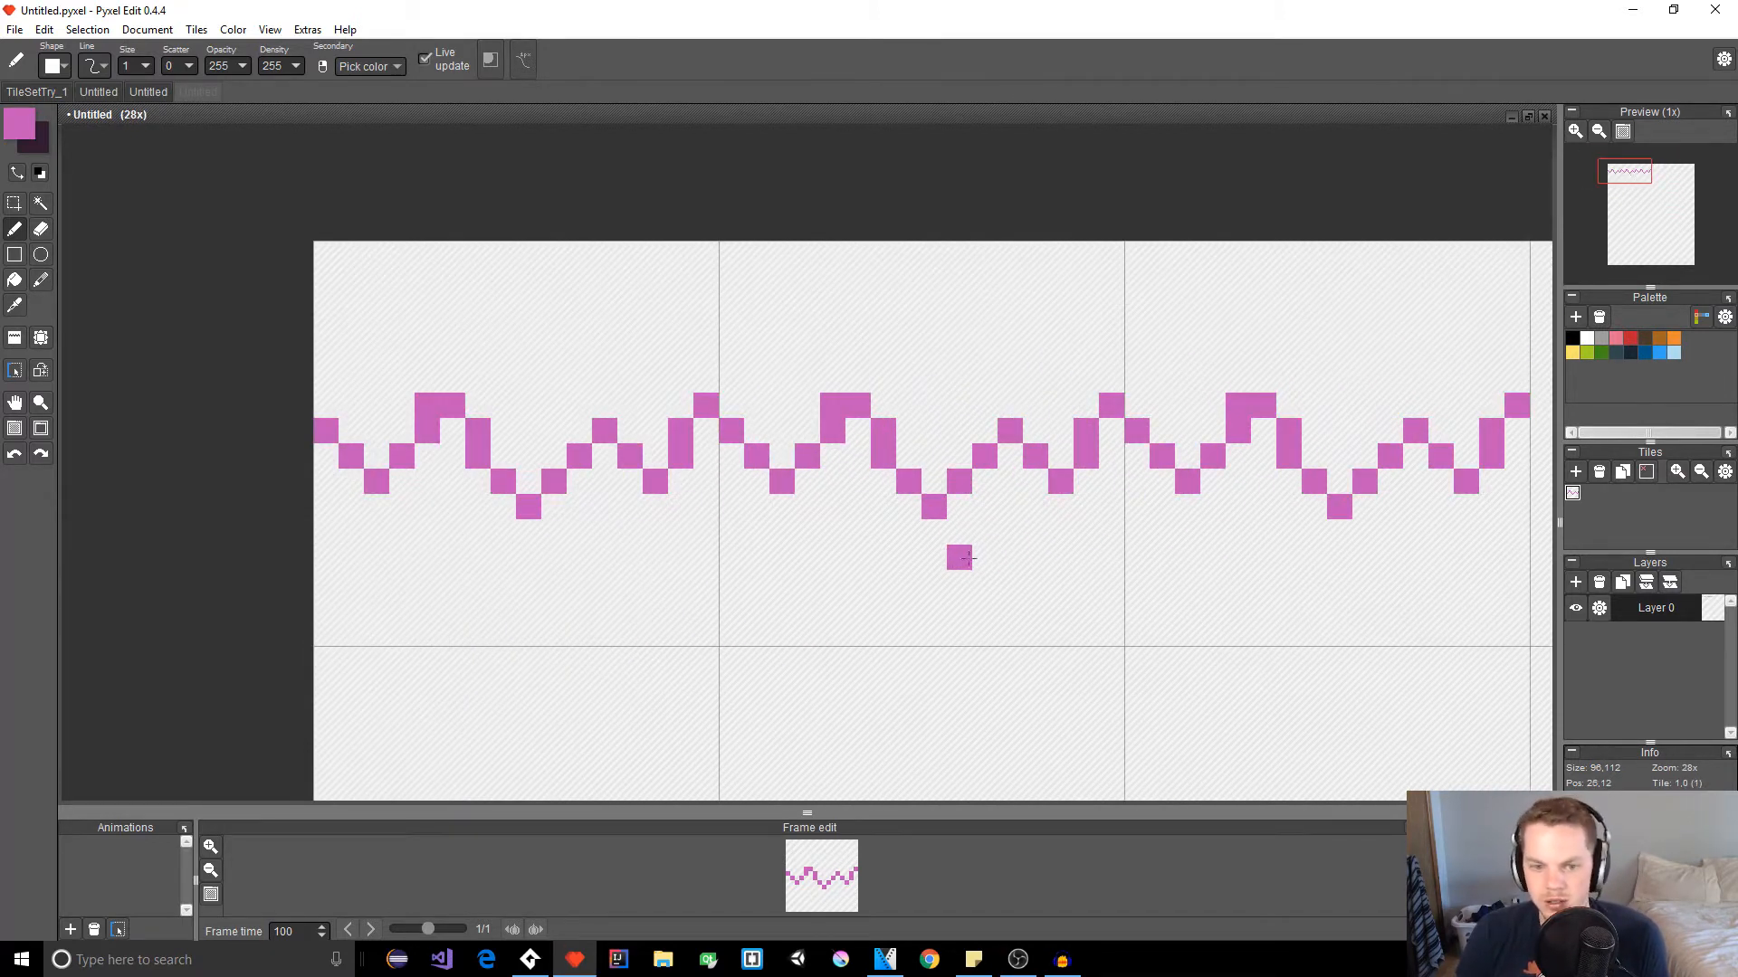
click(733, 405)
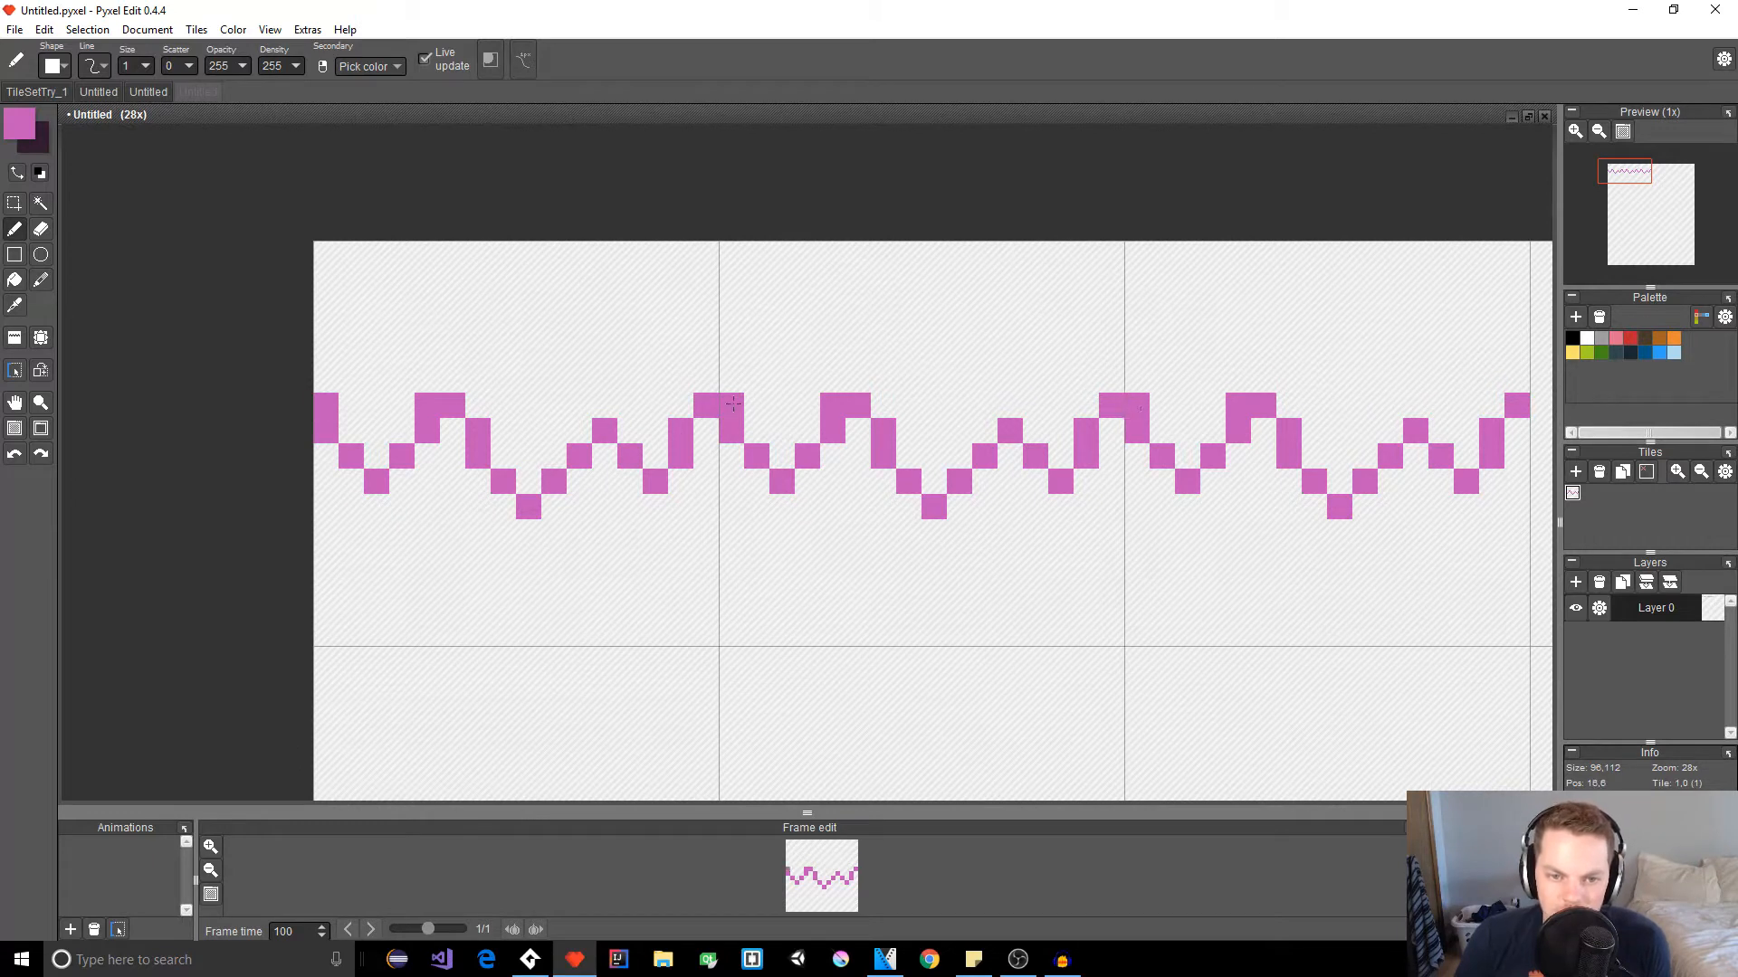
mouse_move(733, 391)
mouse_down()
mouse_move(733, 256)
mouse_move(1051, 266)
mouse_move(1109, 251)
mouse_move(1110, 405)
mouse_up()
key(f)
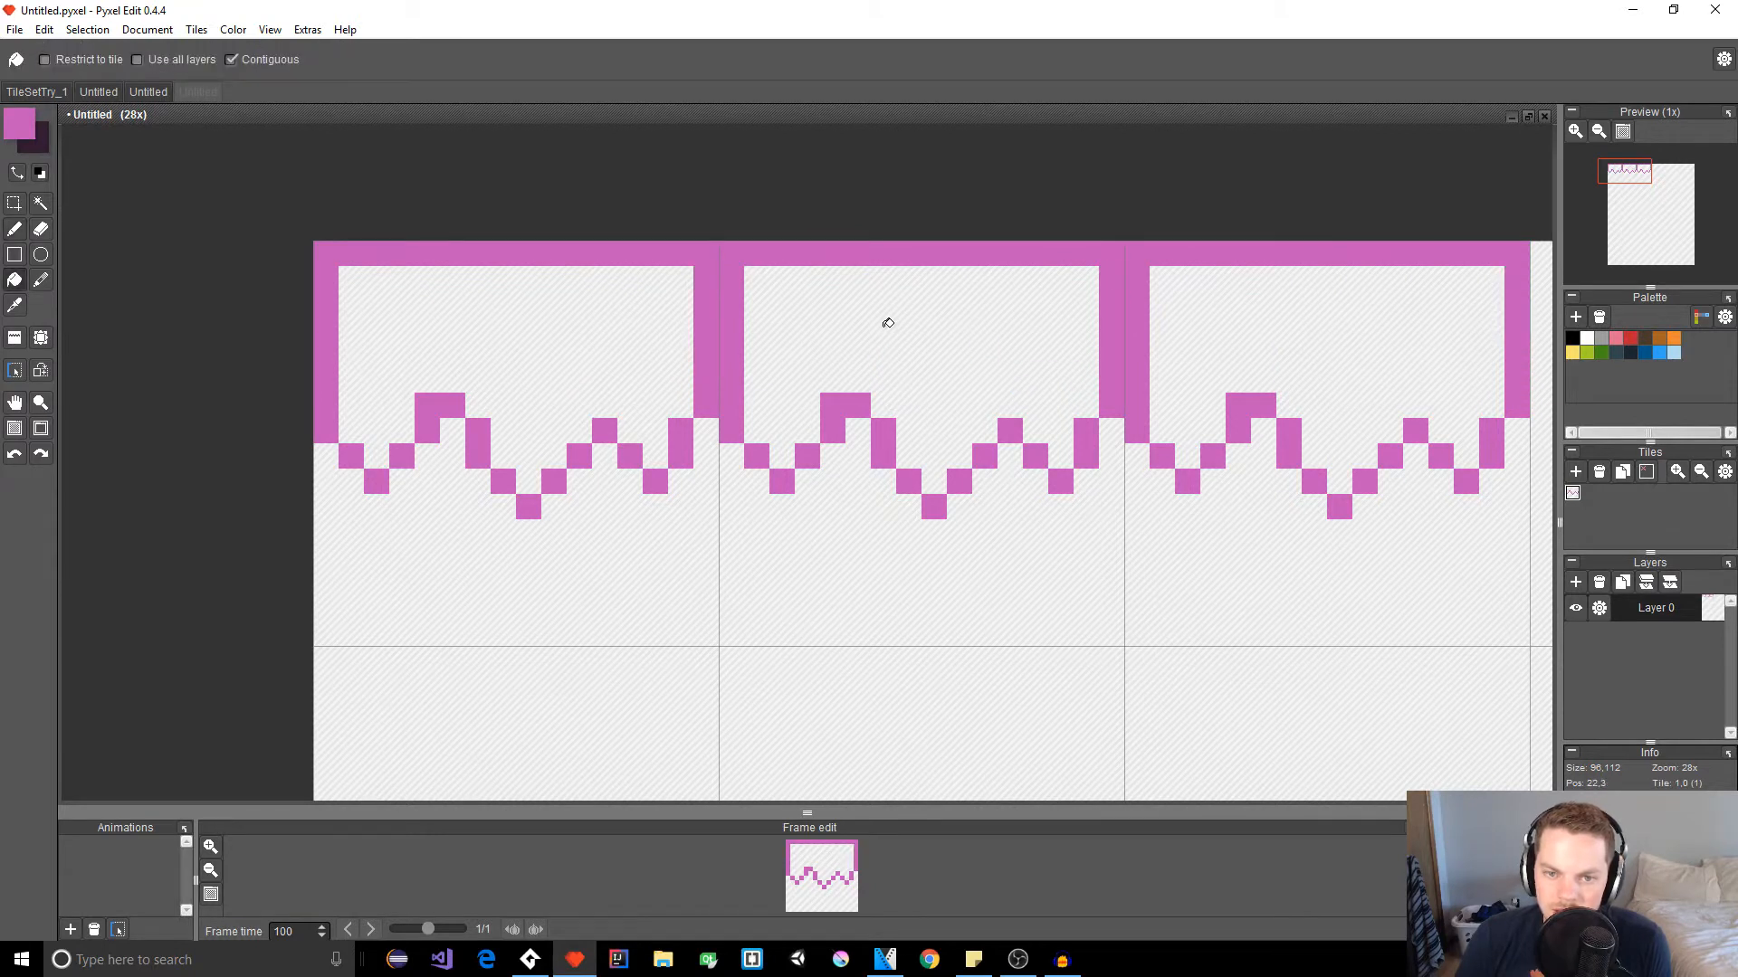
click(887, 324)
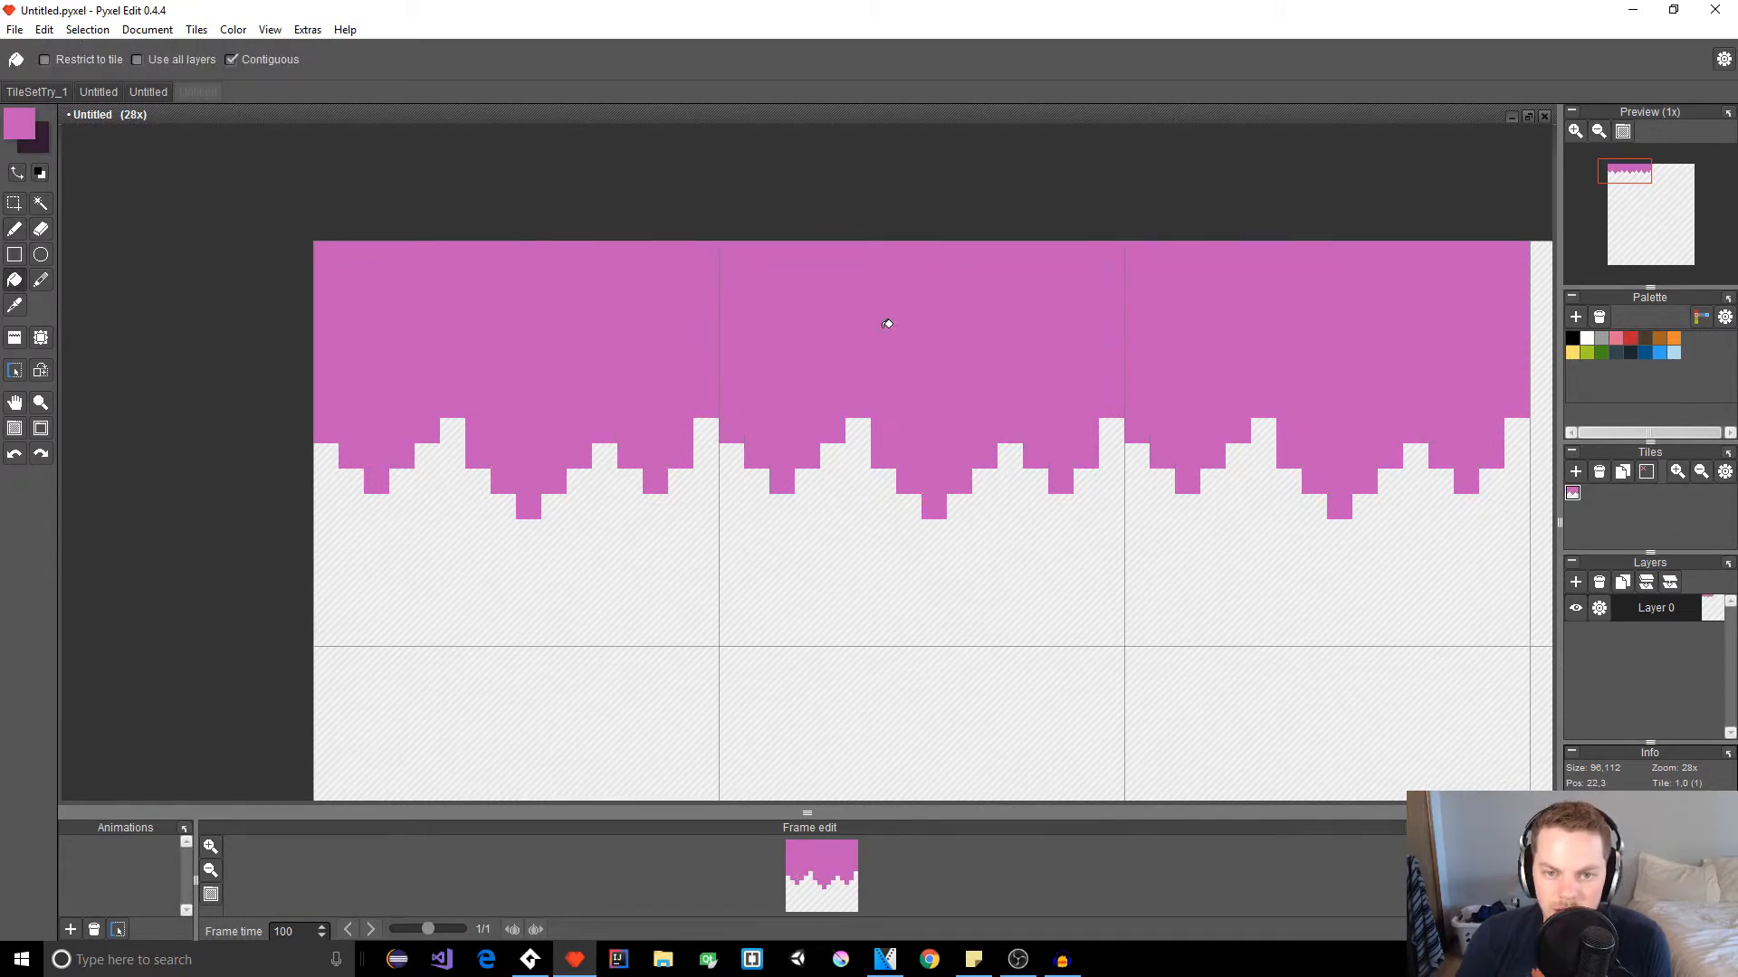
Step: Select the jagged lower part of the pink in the second top-row tile and move it up one pixel
scroll(890, 324, down, 4)
scroll(923, 384, up, 5)
scroll(923, 383, down, 5)
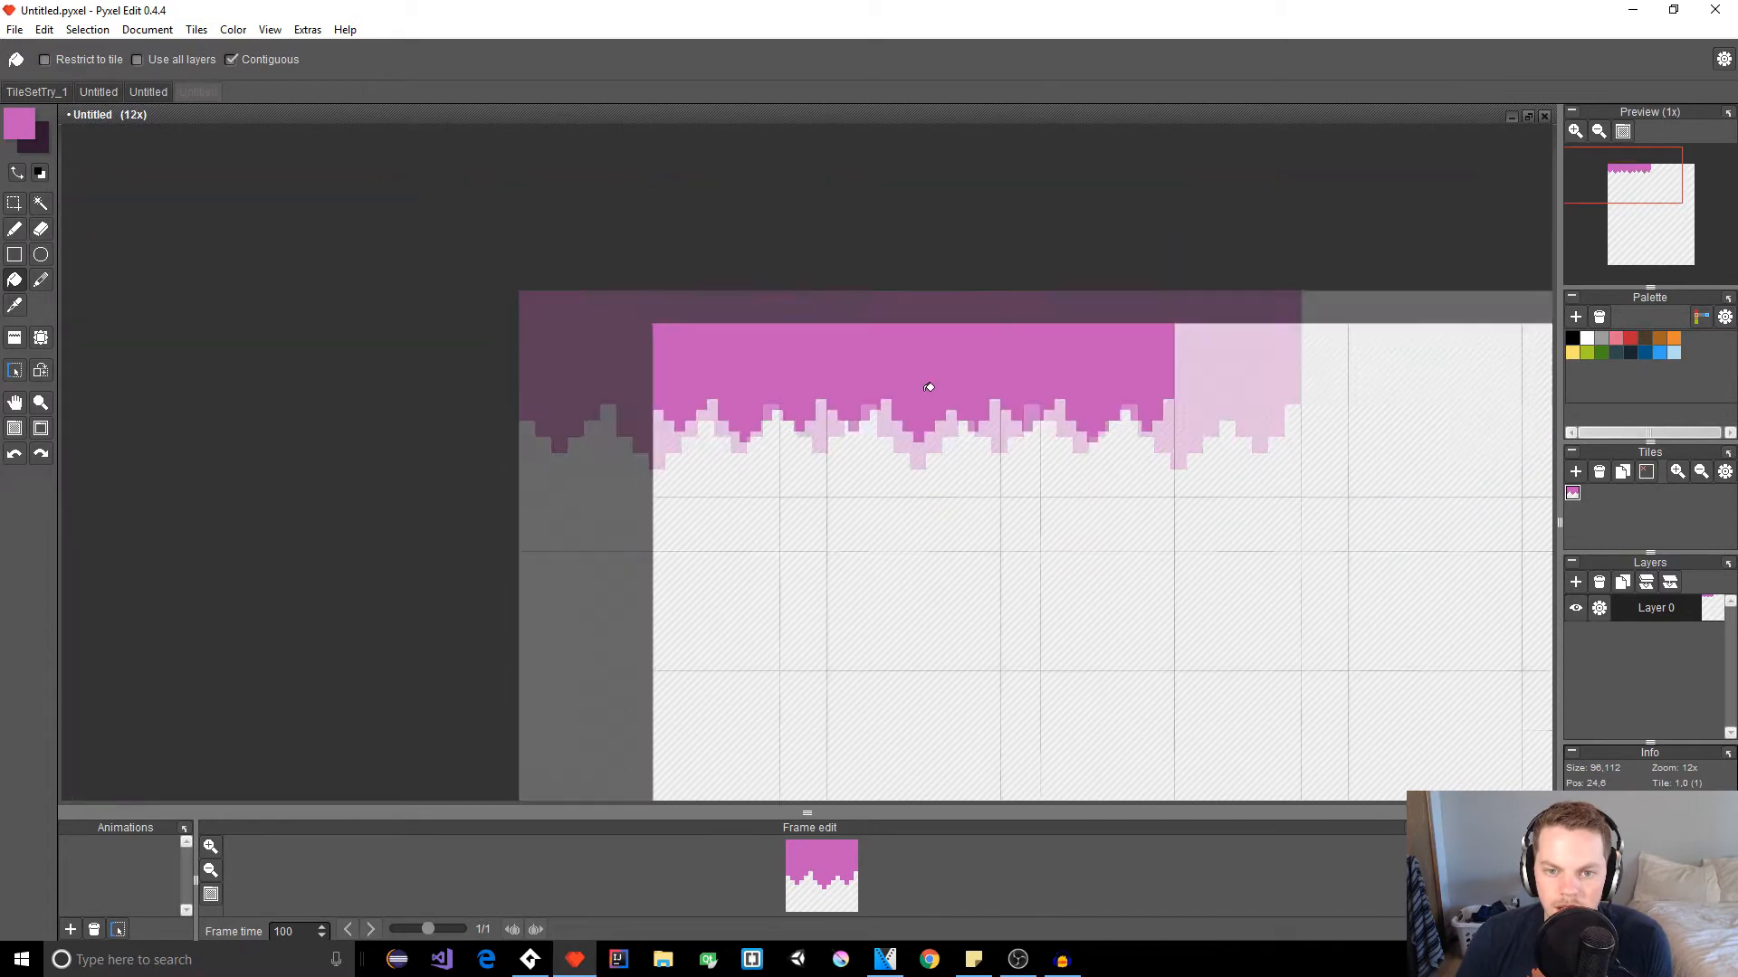
scroll(995, 427, down, 3)
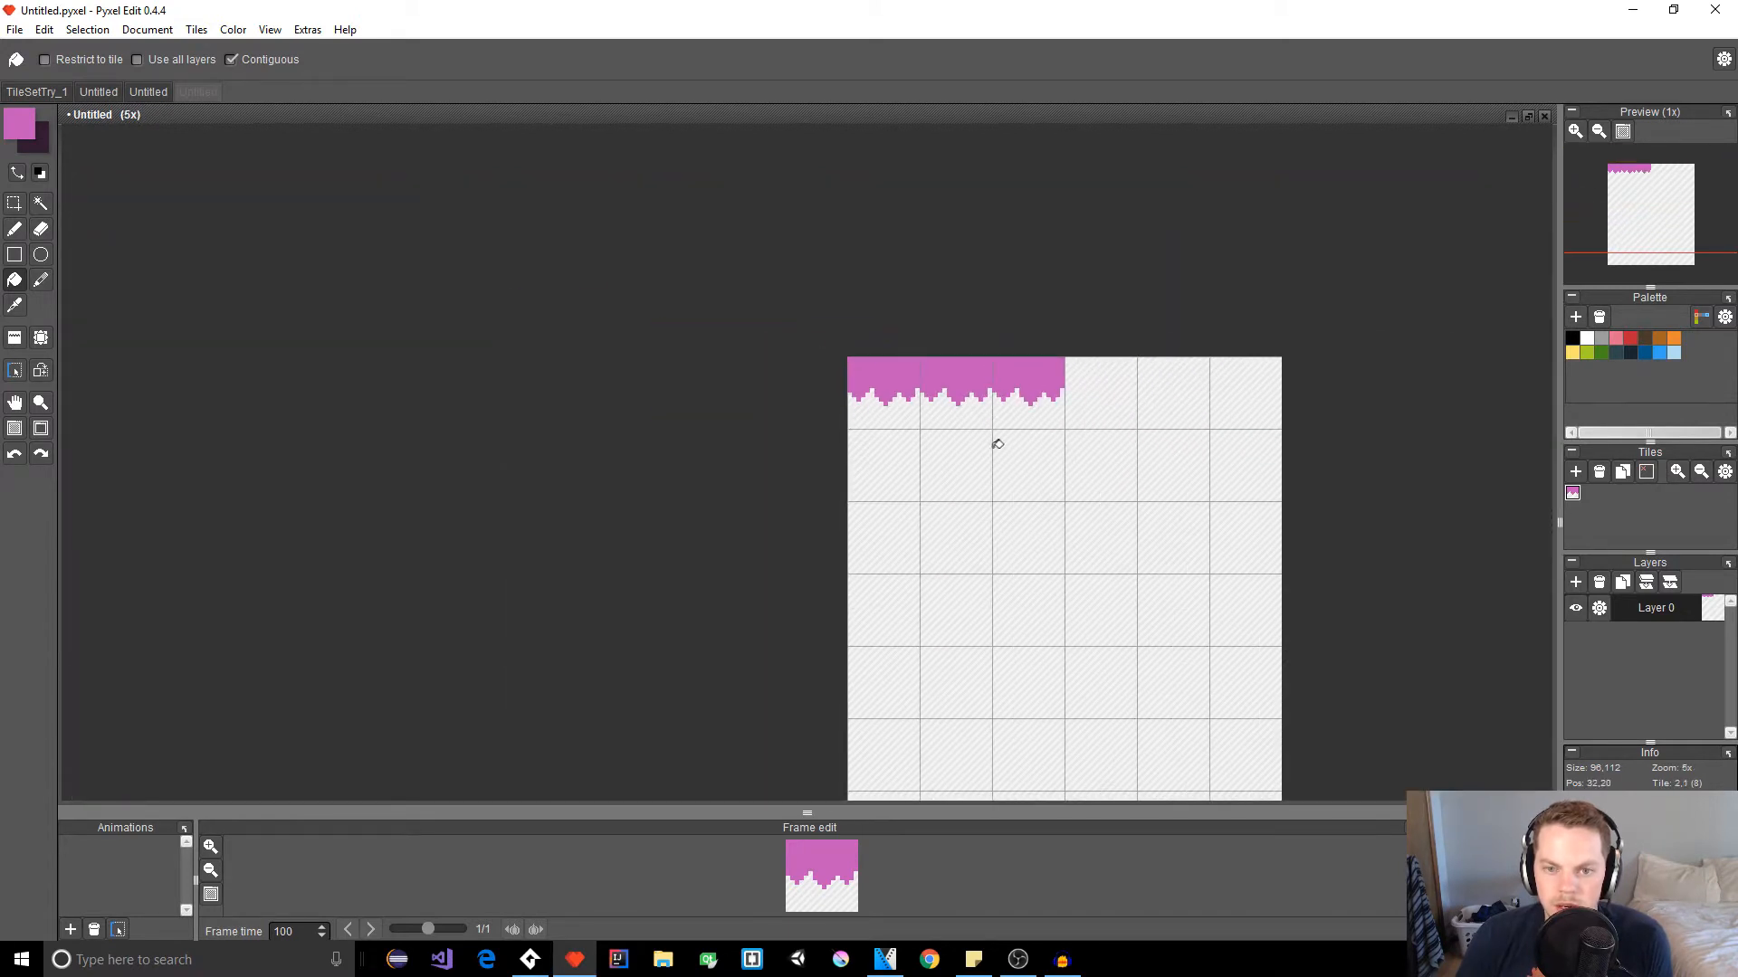
scroll(996, 444, up, 5)
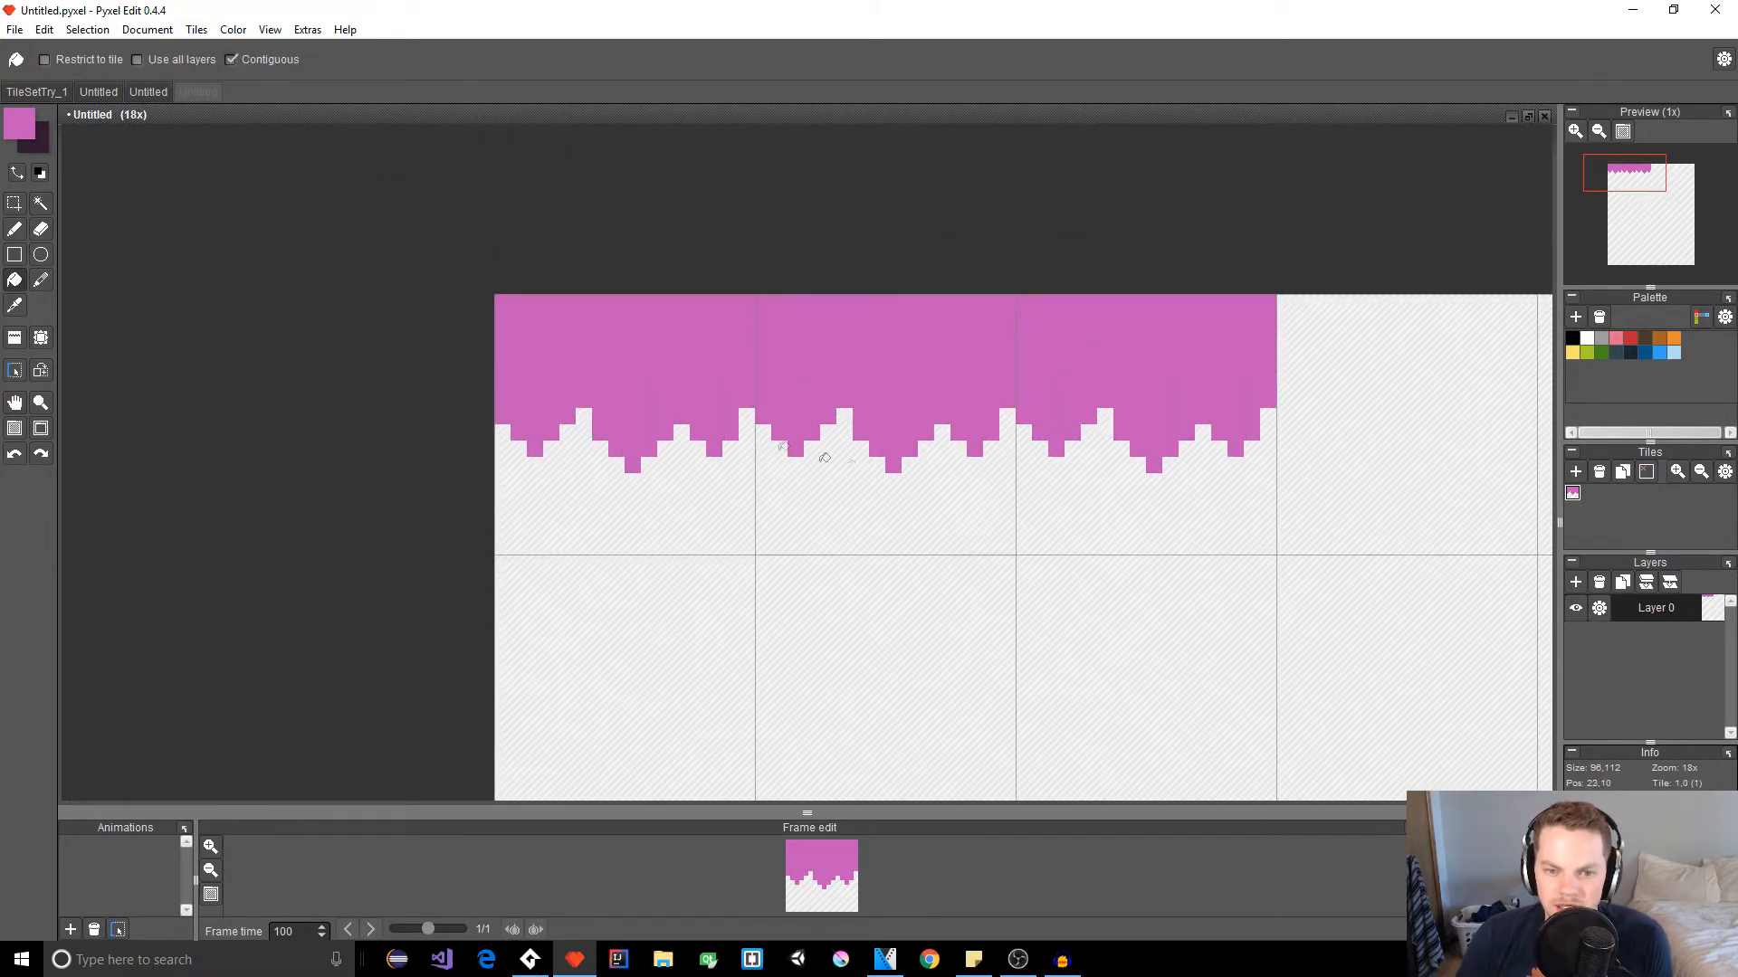
key(m)
drag(757, 376, 1007, 461)
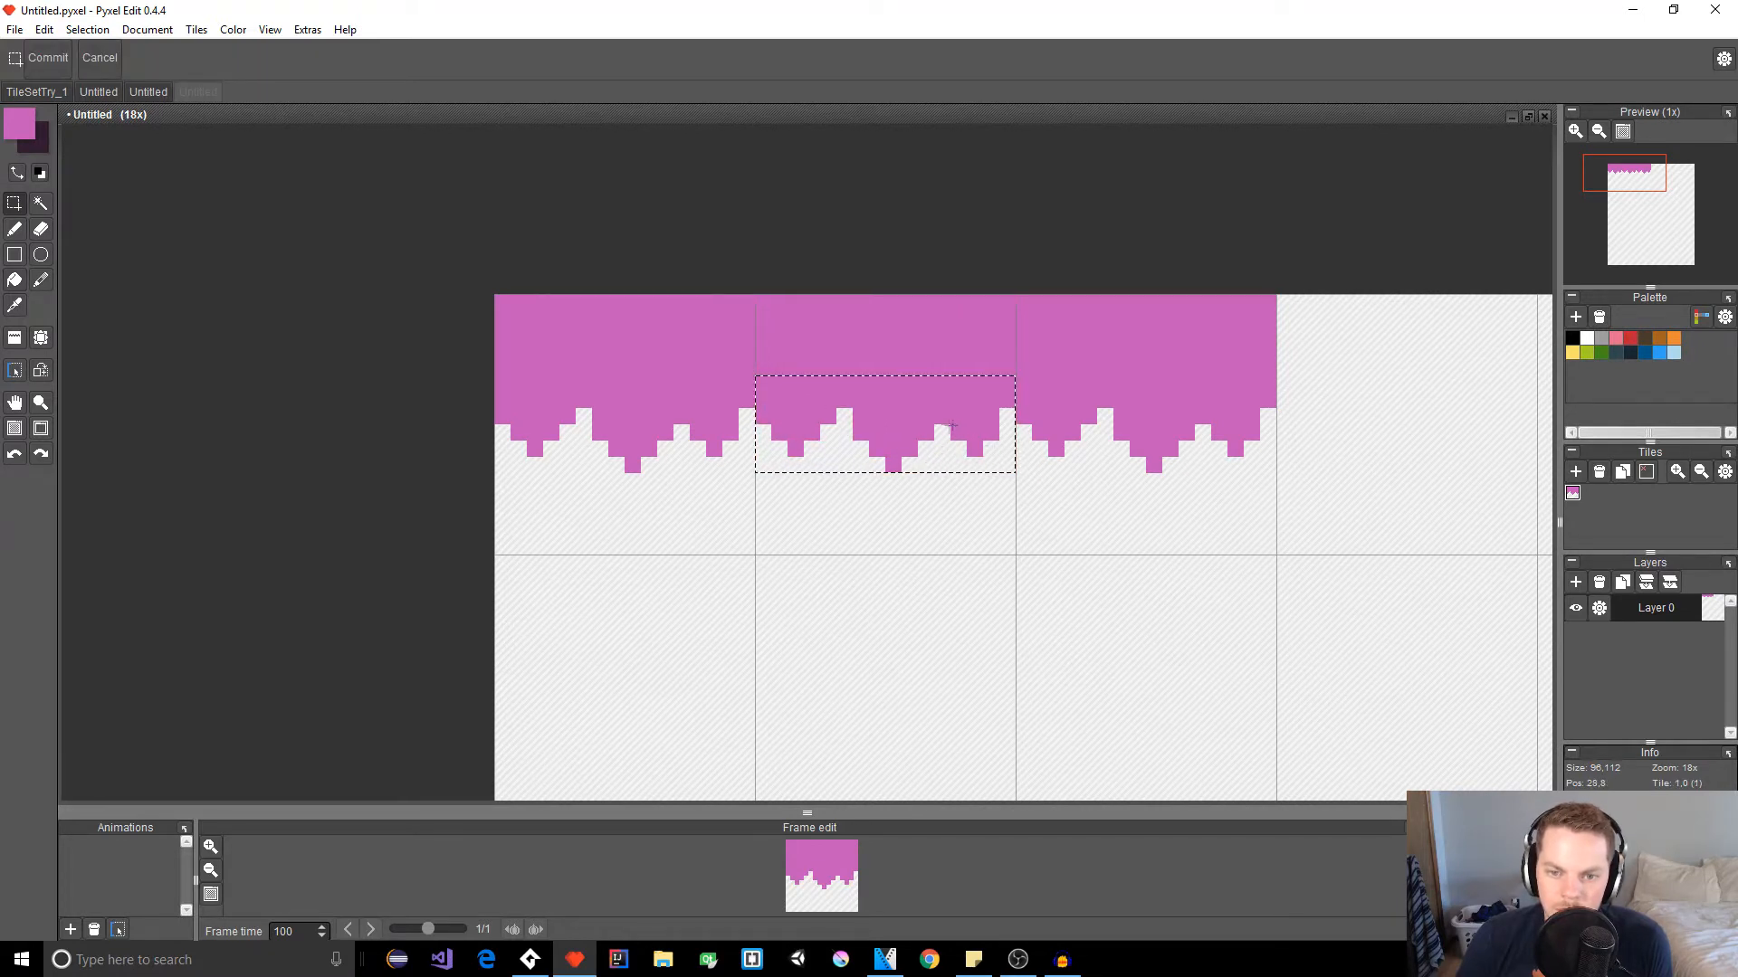
click(933, 421)
drag(933, 421, 932, 405)
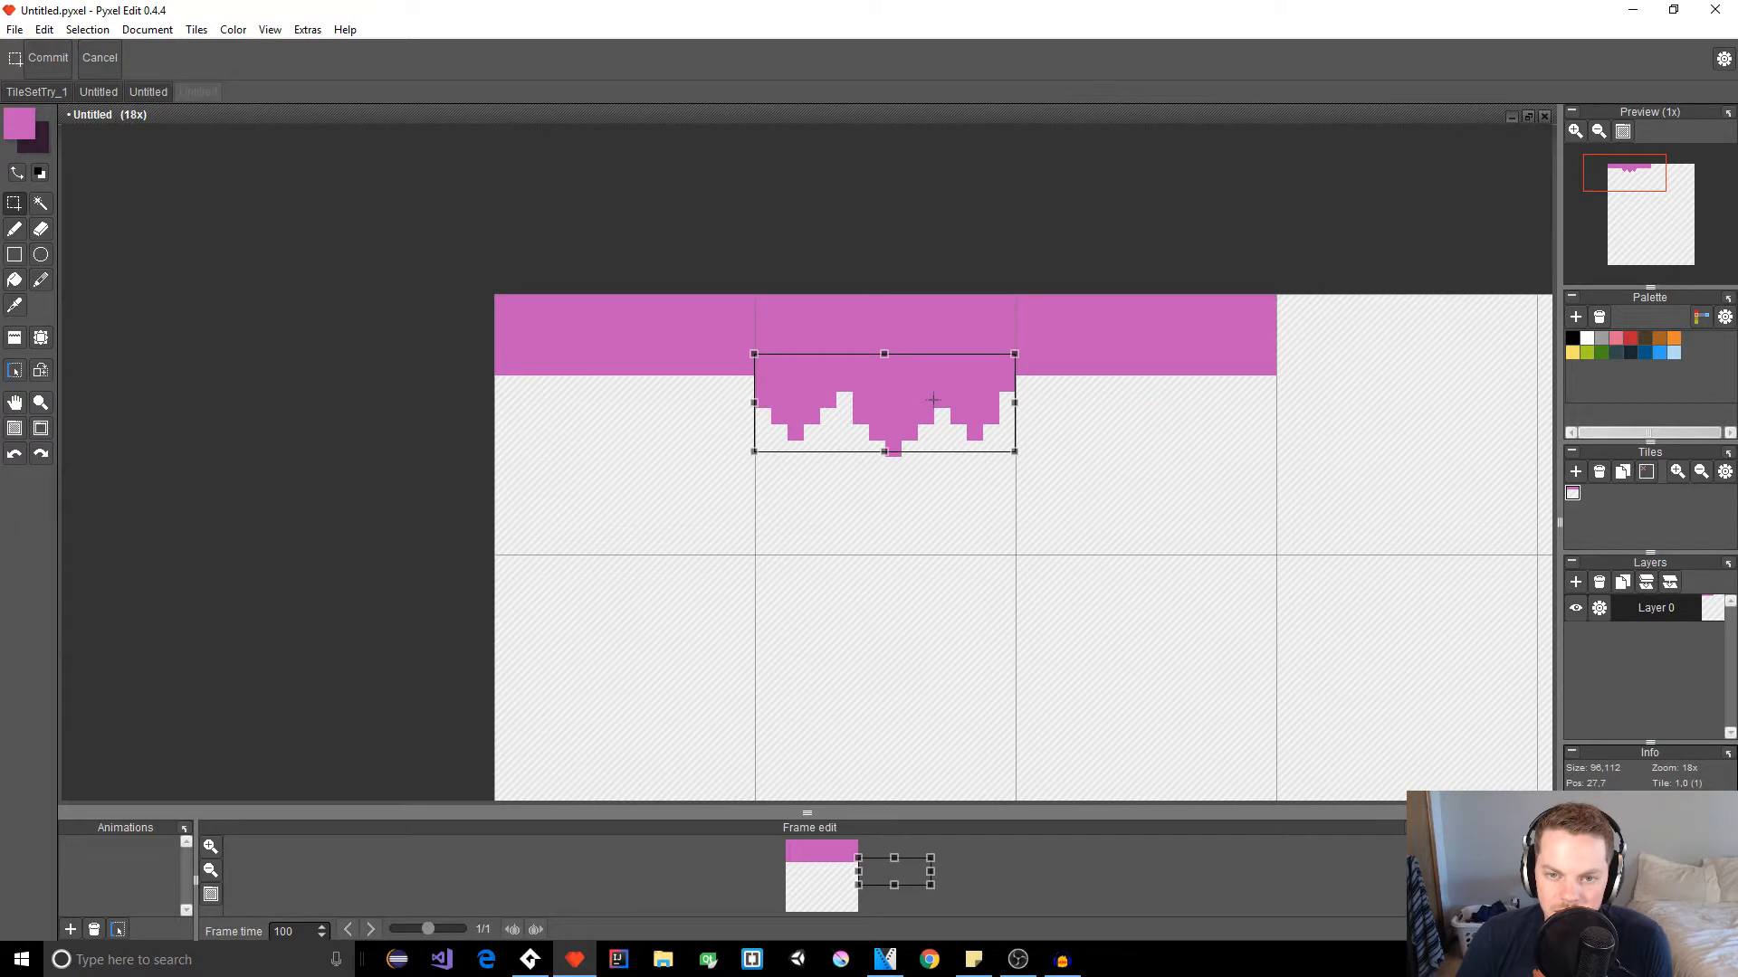
click(916, 505)
Step: Reselect the jagged lower part of the pink in the second top-row tile and move it up one more pixel
scroll(1047, 586, down, 3)
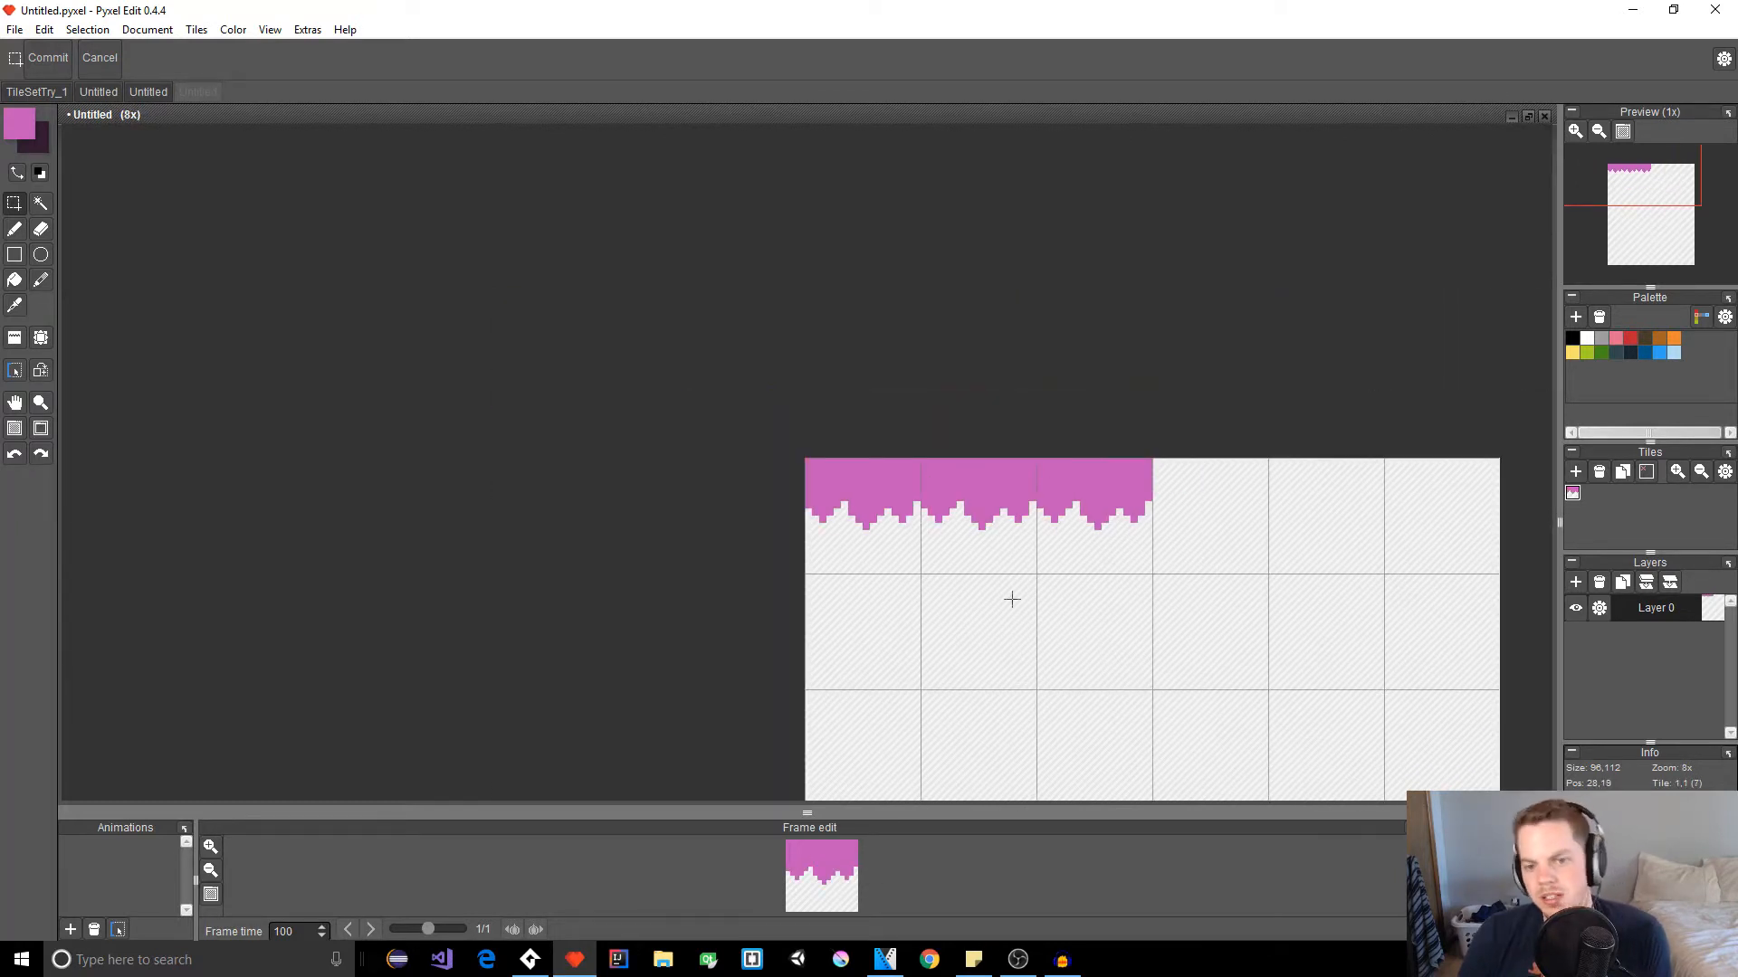
scroll(1008, 594, up, 3)
drag(818, 405, 1077, 515)
click(999, 489)
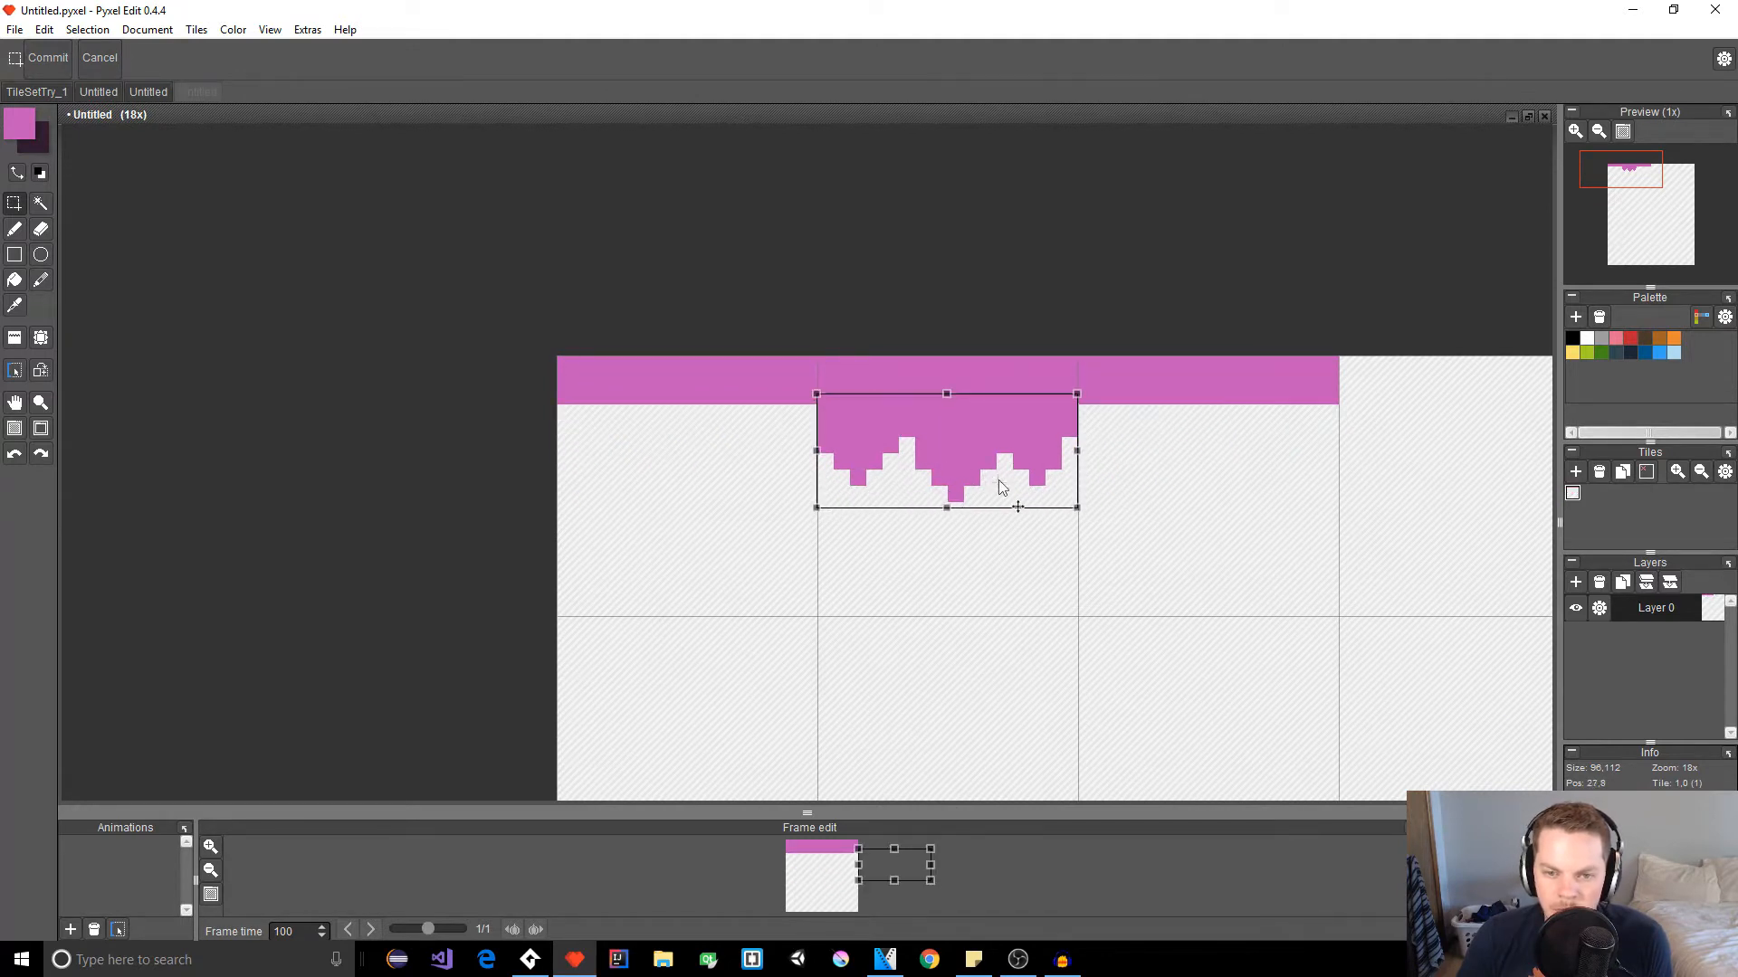
click(974, 547)
scroll(1035, 613, down, 4)
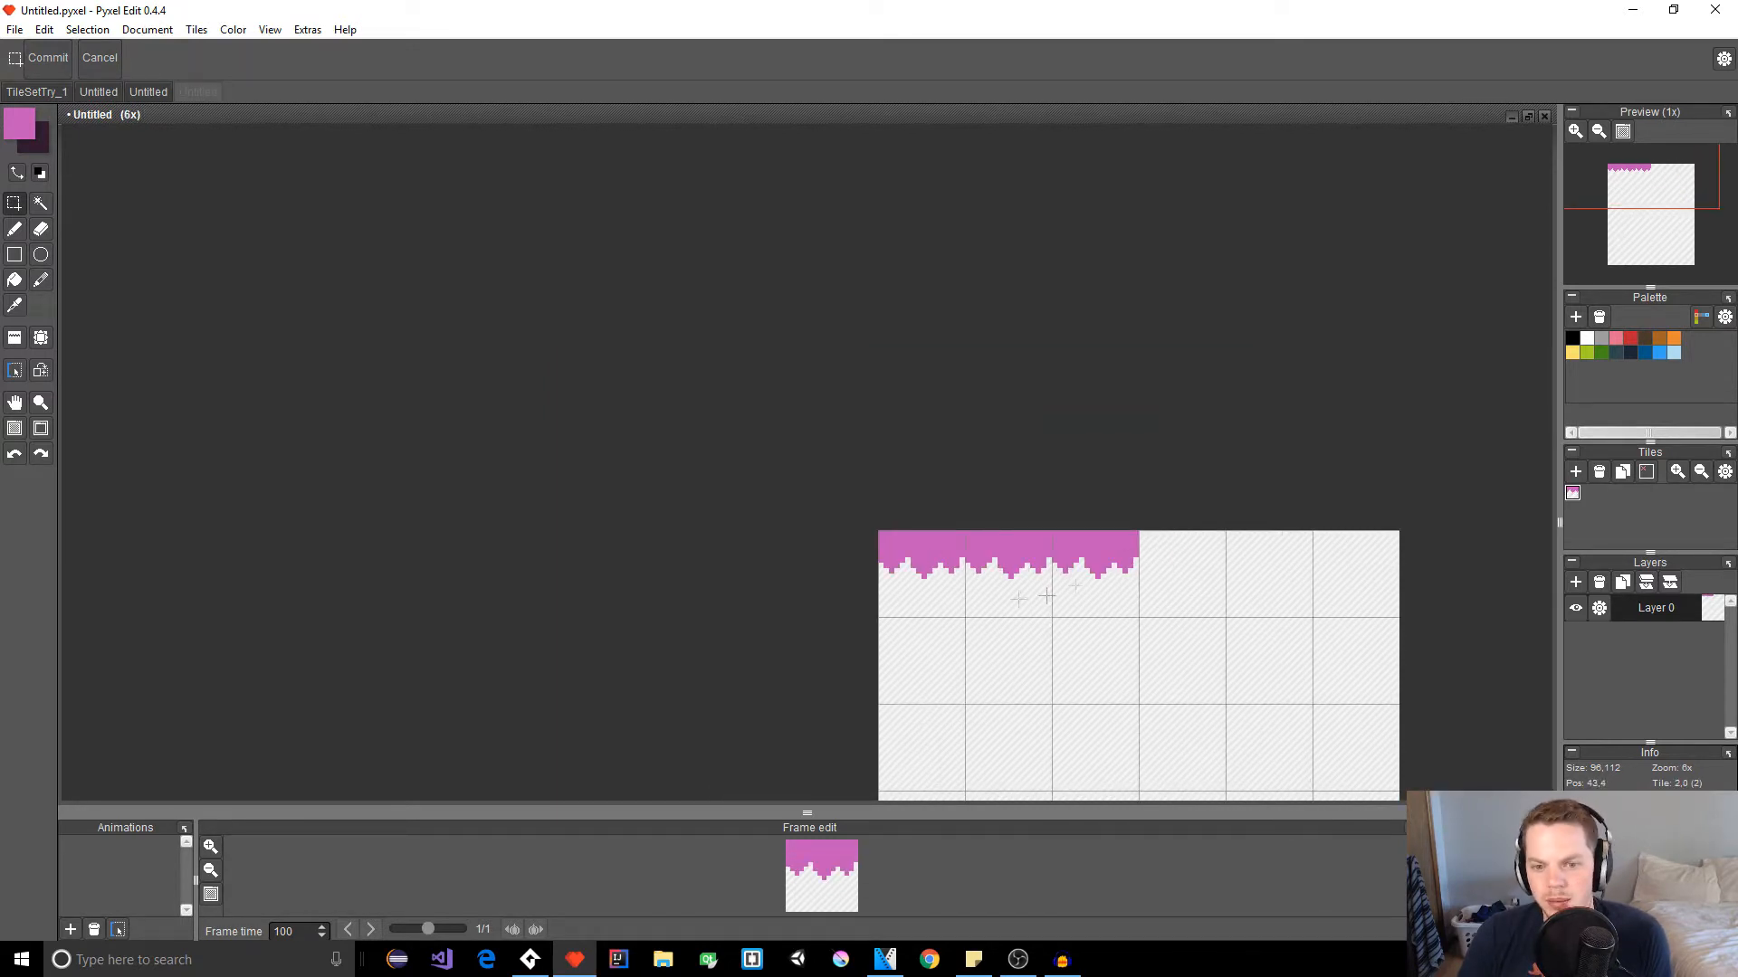
Step: Switch to the pen and set the foreground colour to black
scroll(975, 562, up, 2)
key(space)
drag(1040, 573, 853, 445)
scroll(959, 611, up, 3)
key(space)
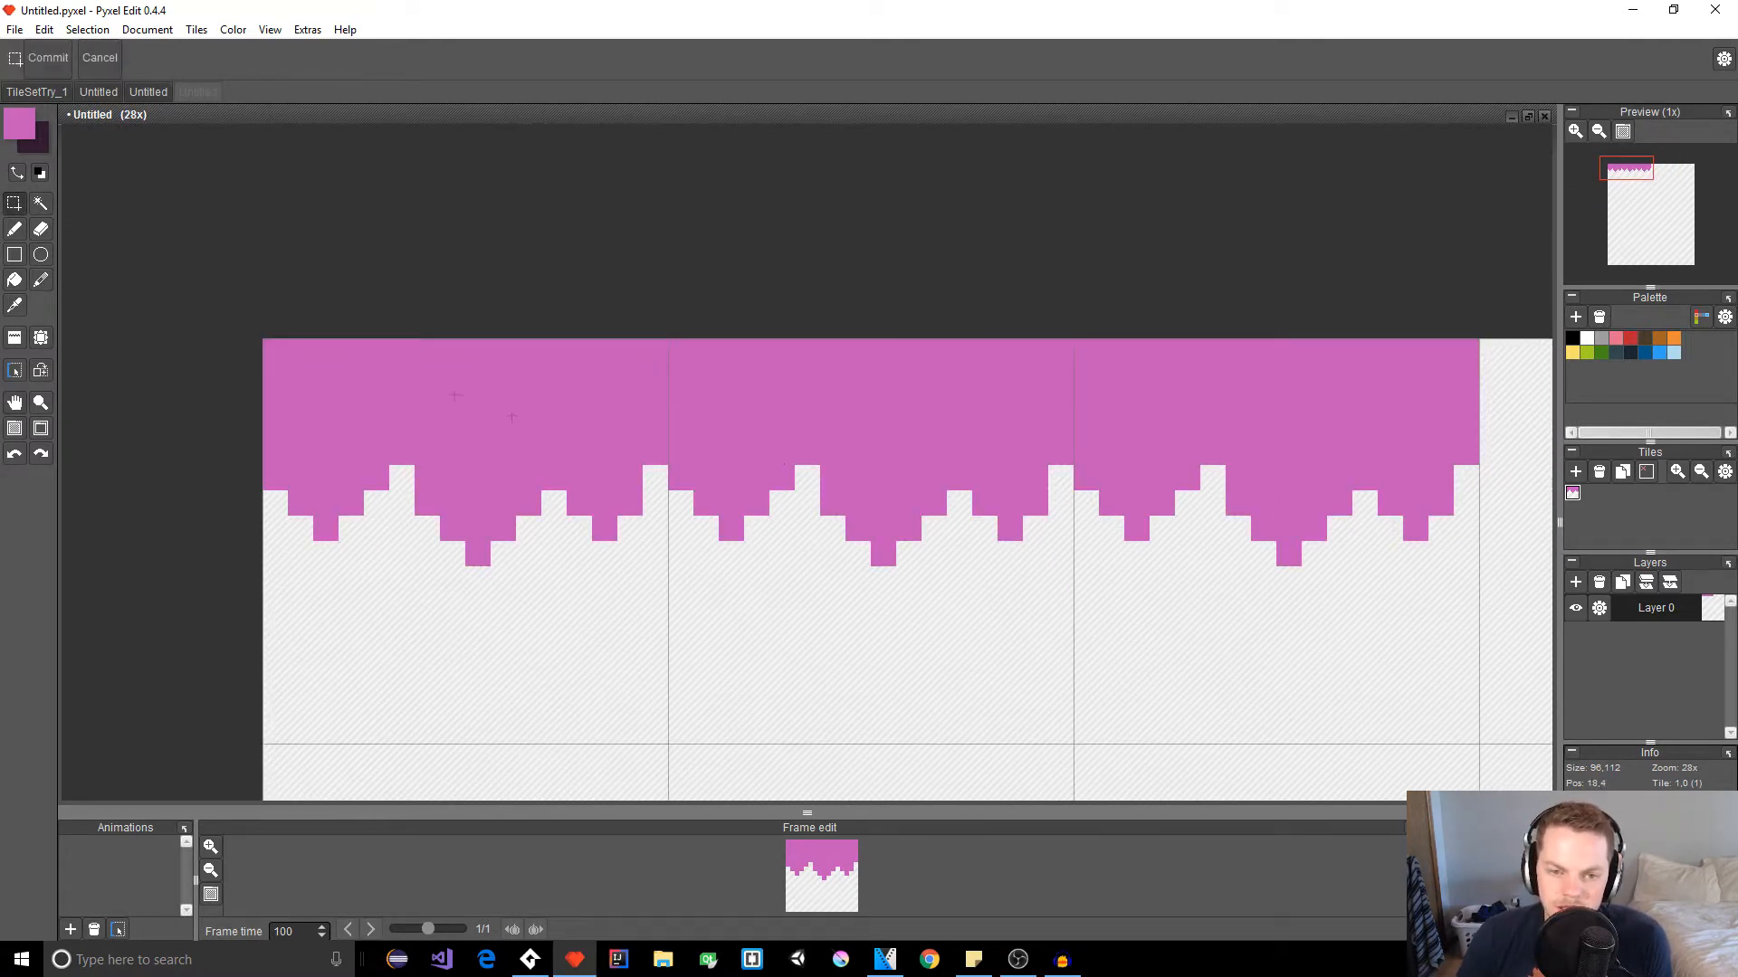
key(b)
click(20, 126)
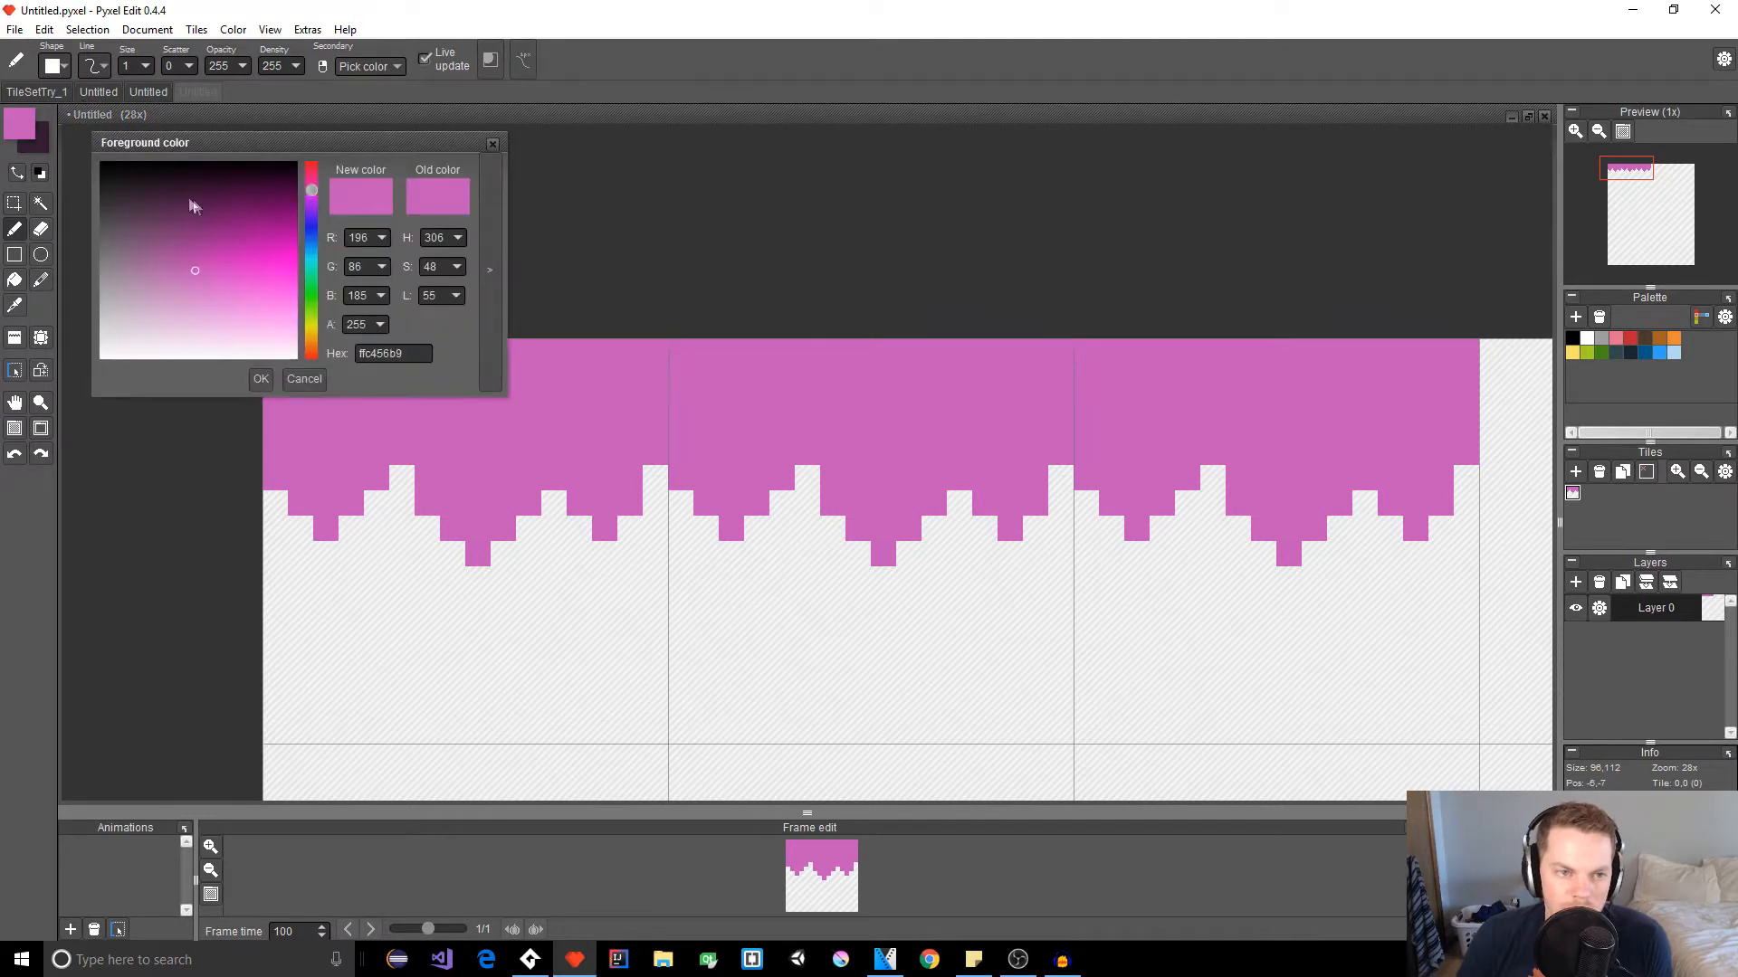
drag(209, 204, 102, 163)
click(261, 378)
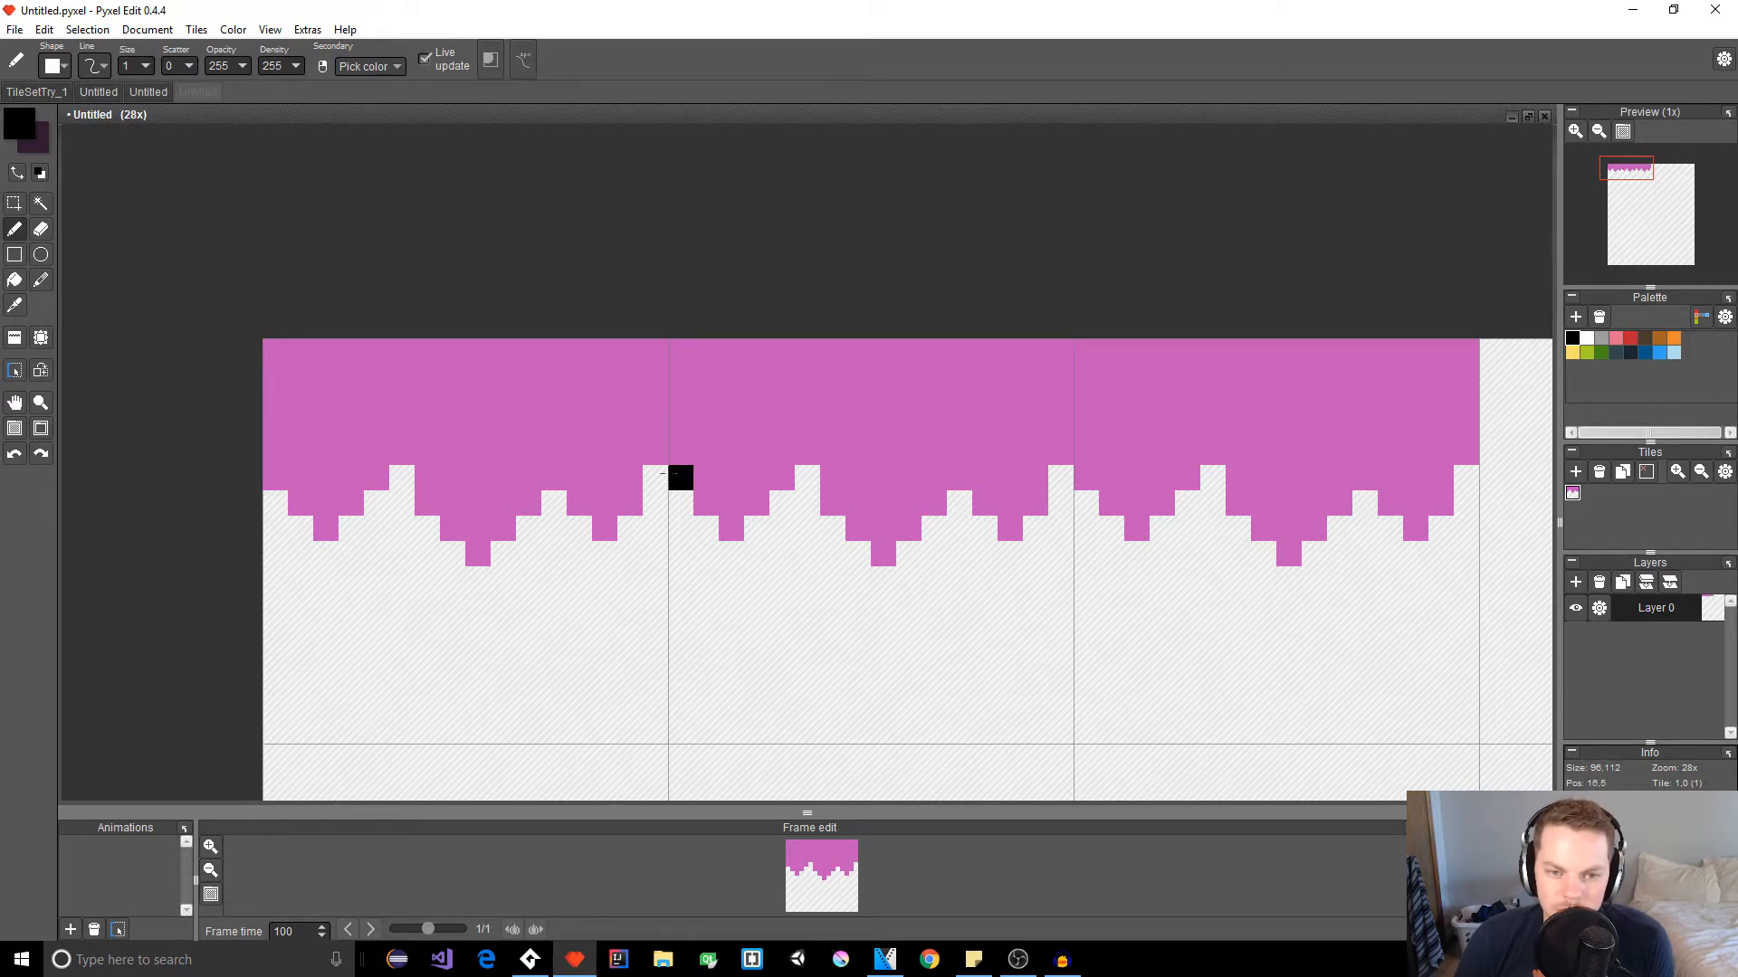
Step: Outline the second tile's first downward point in black pixels, from the tile's left edge up to the first peak
click(681, 478)
key(ctrl+z)
click(681, 503)
click(706, 529)
click(731, 554)
click(756, 529)
click(782, 503)
click(807, 478)
click(808, 503)
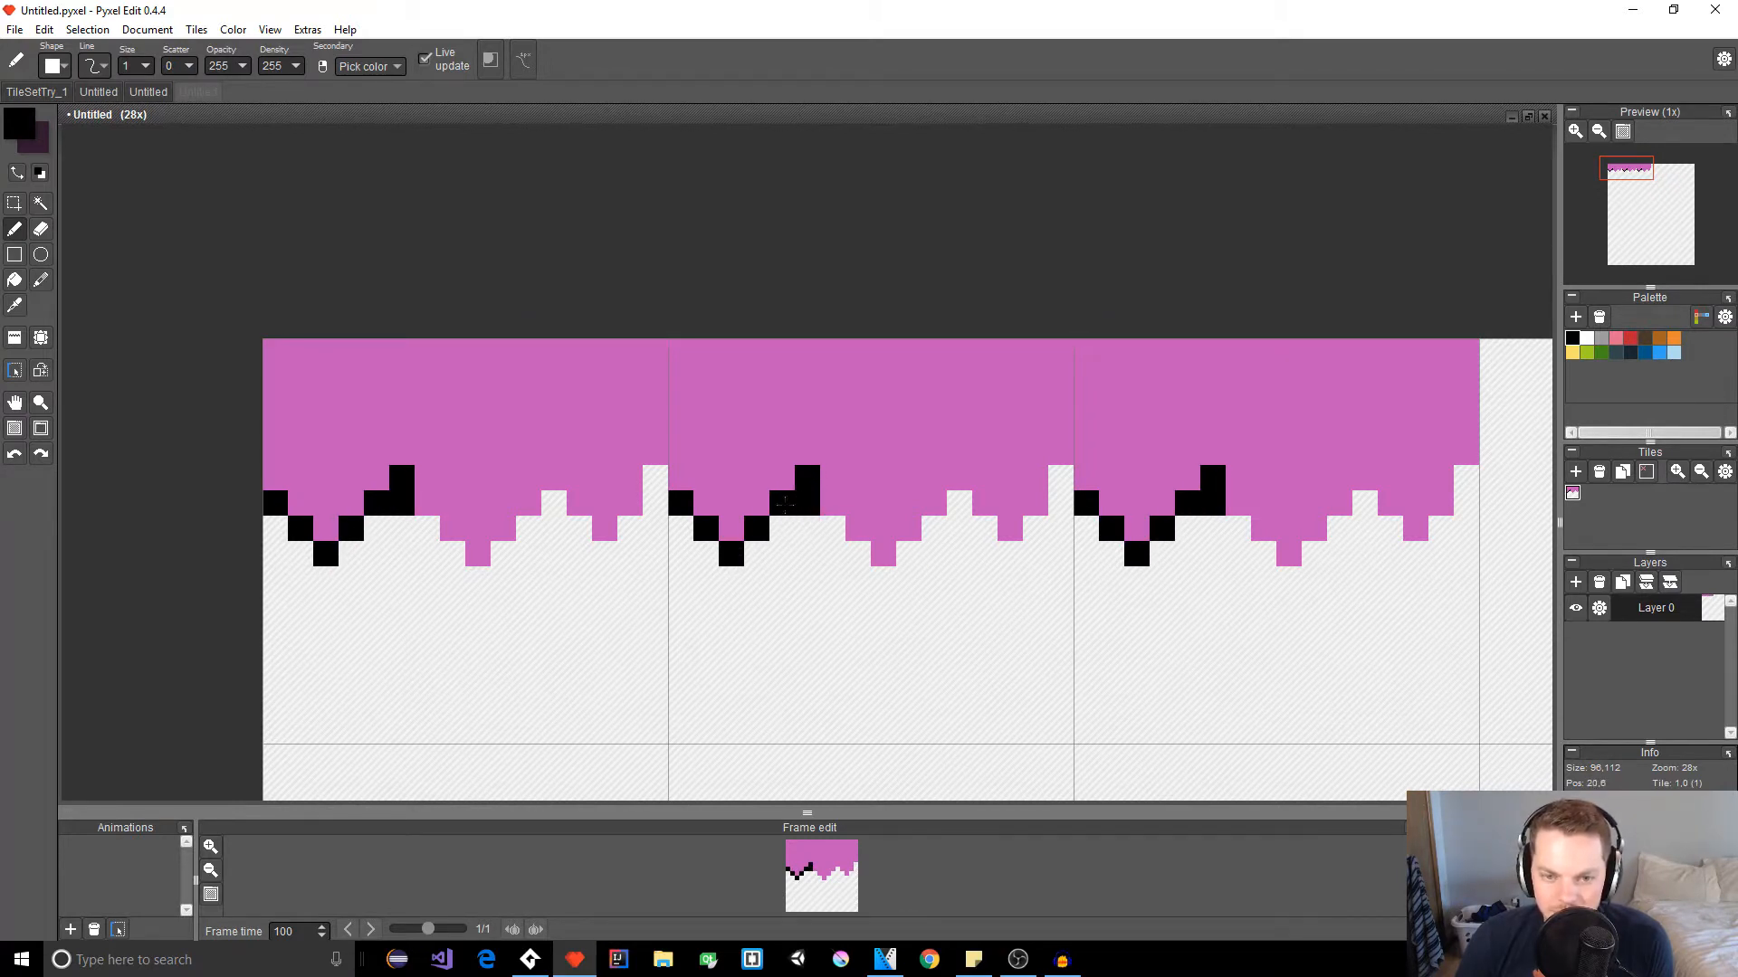
Step: Continue the black outline down around the deepest point and up to the next peak
click(833, 528)
click(881, 554)
key(ctrl+z)
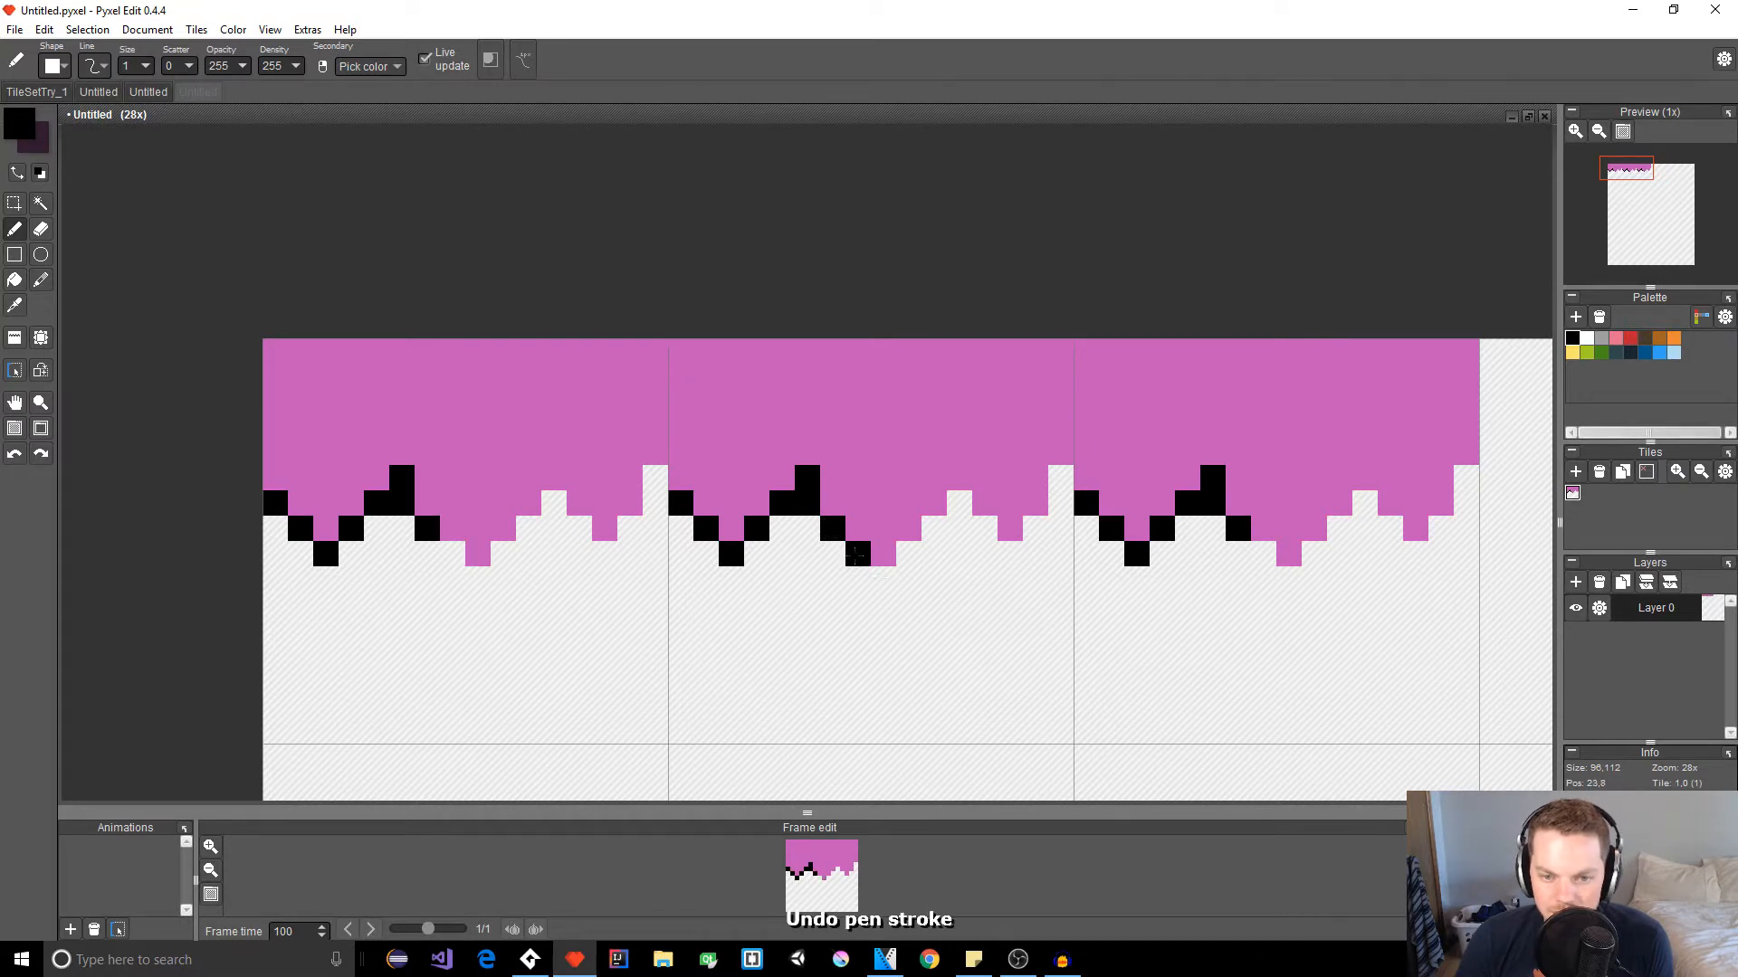
click(858, 553)
click(883, 579)
click(909, 553)
click(934, 528)
click(960, 503)
Step: Finish the black outline around the last small point and up the tile's right edge
click(984, 529)
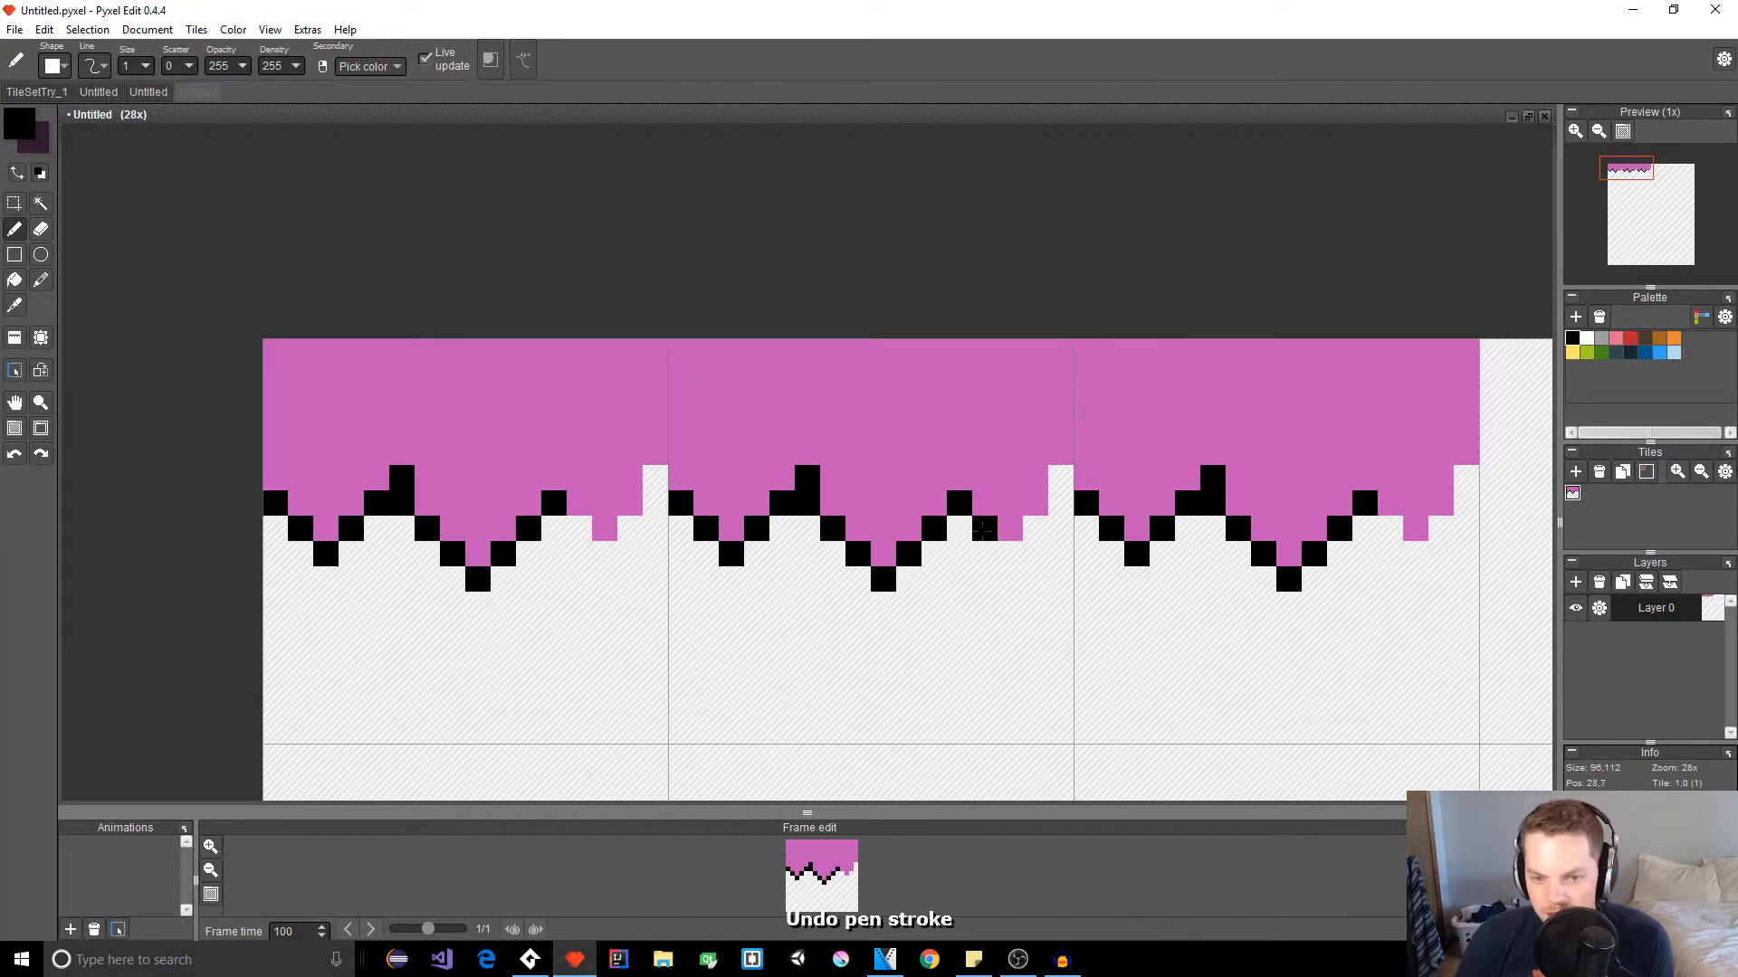
click(1009, 554)
click(1035, 528)
click(1060, 503)
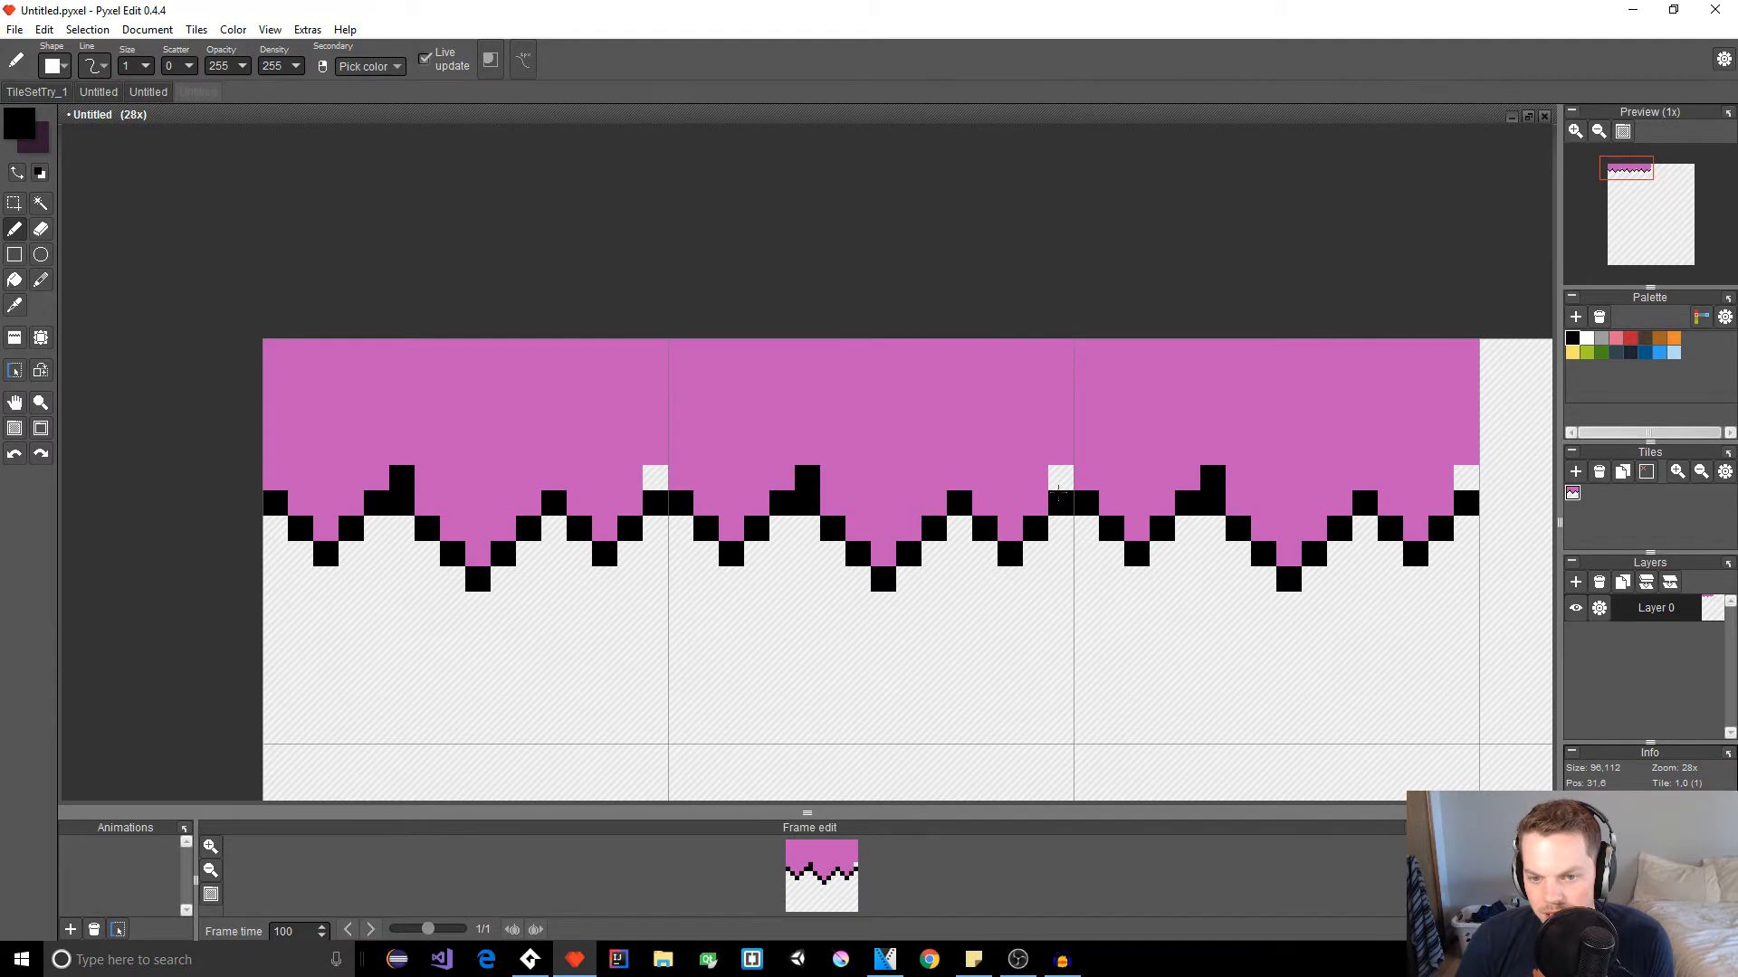
click(1061, 477)
scroll(901, 682, down, 5)
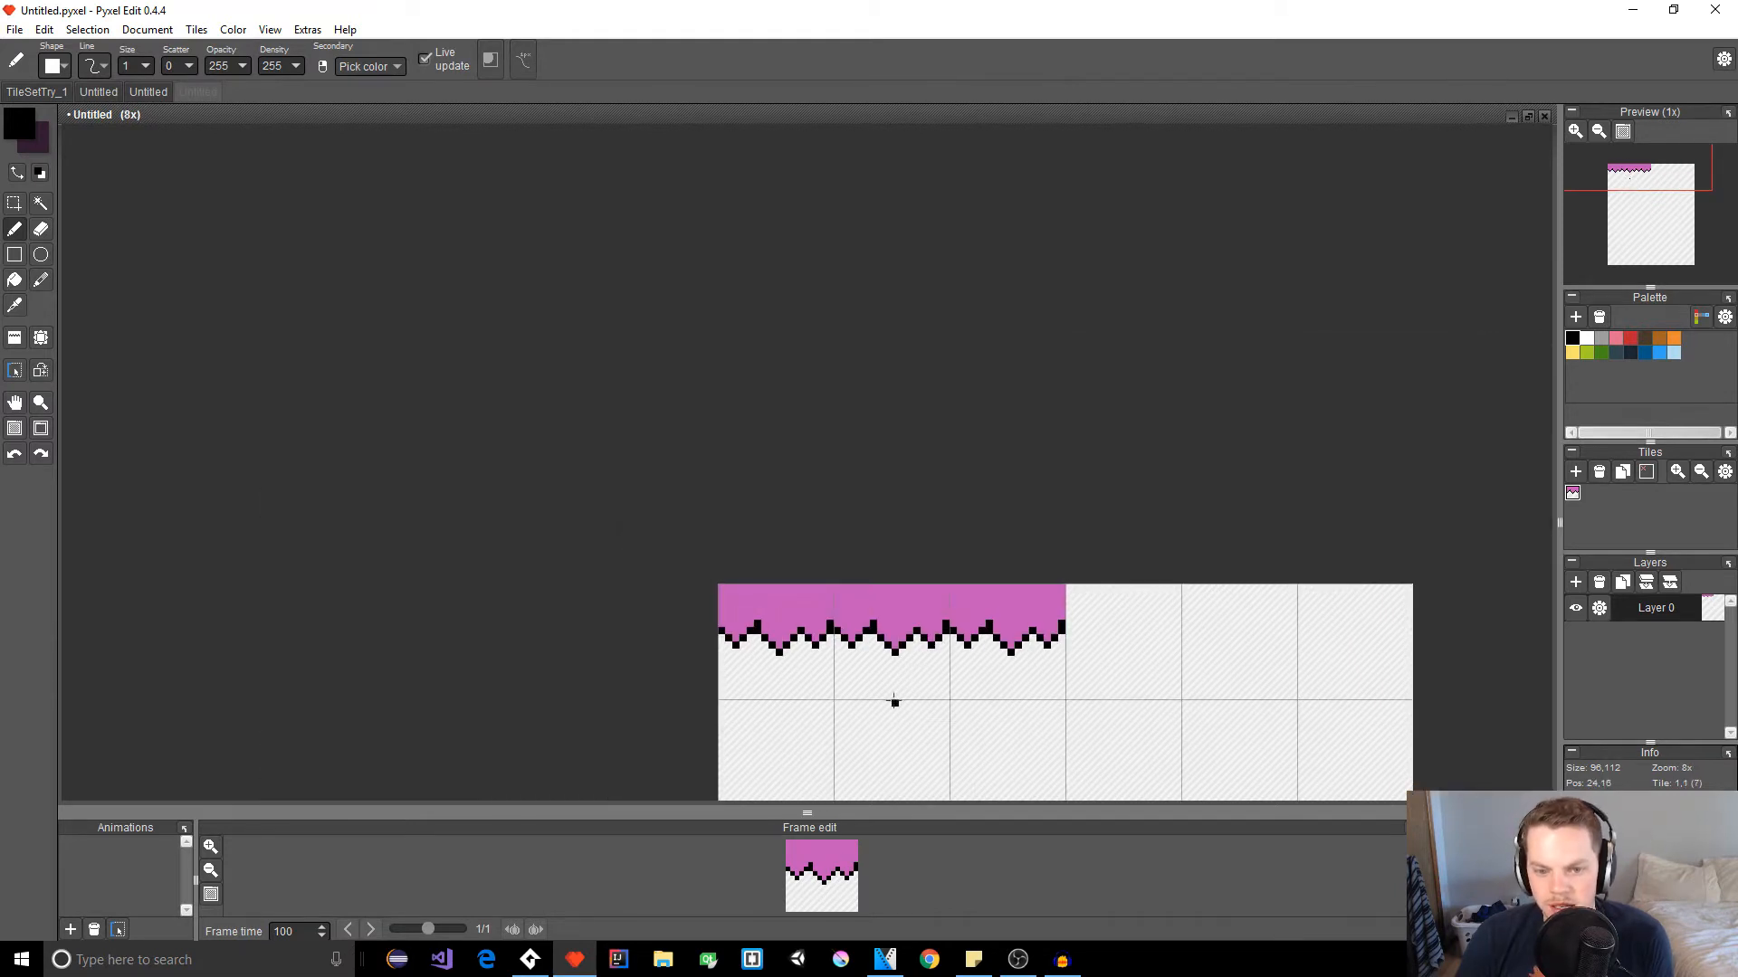
Step: Try thickening the black outline along the left slope of the deepest point, and undo the added pixels
scroll(894, 701, up, 5)
key(space)
drag(908, 614, 900, 652)
click(878, 572)
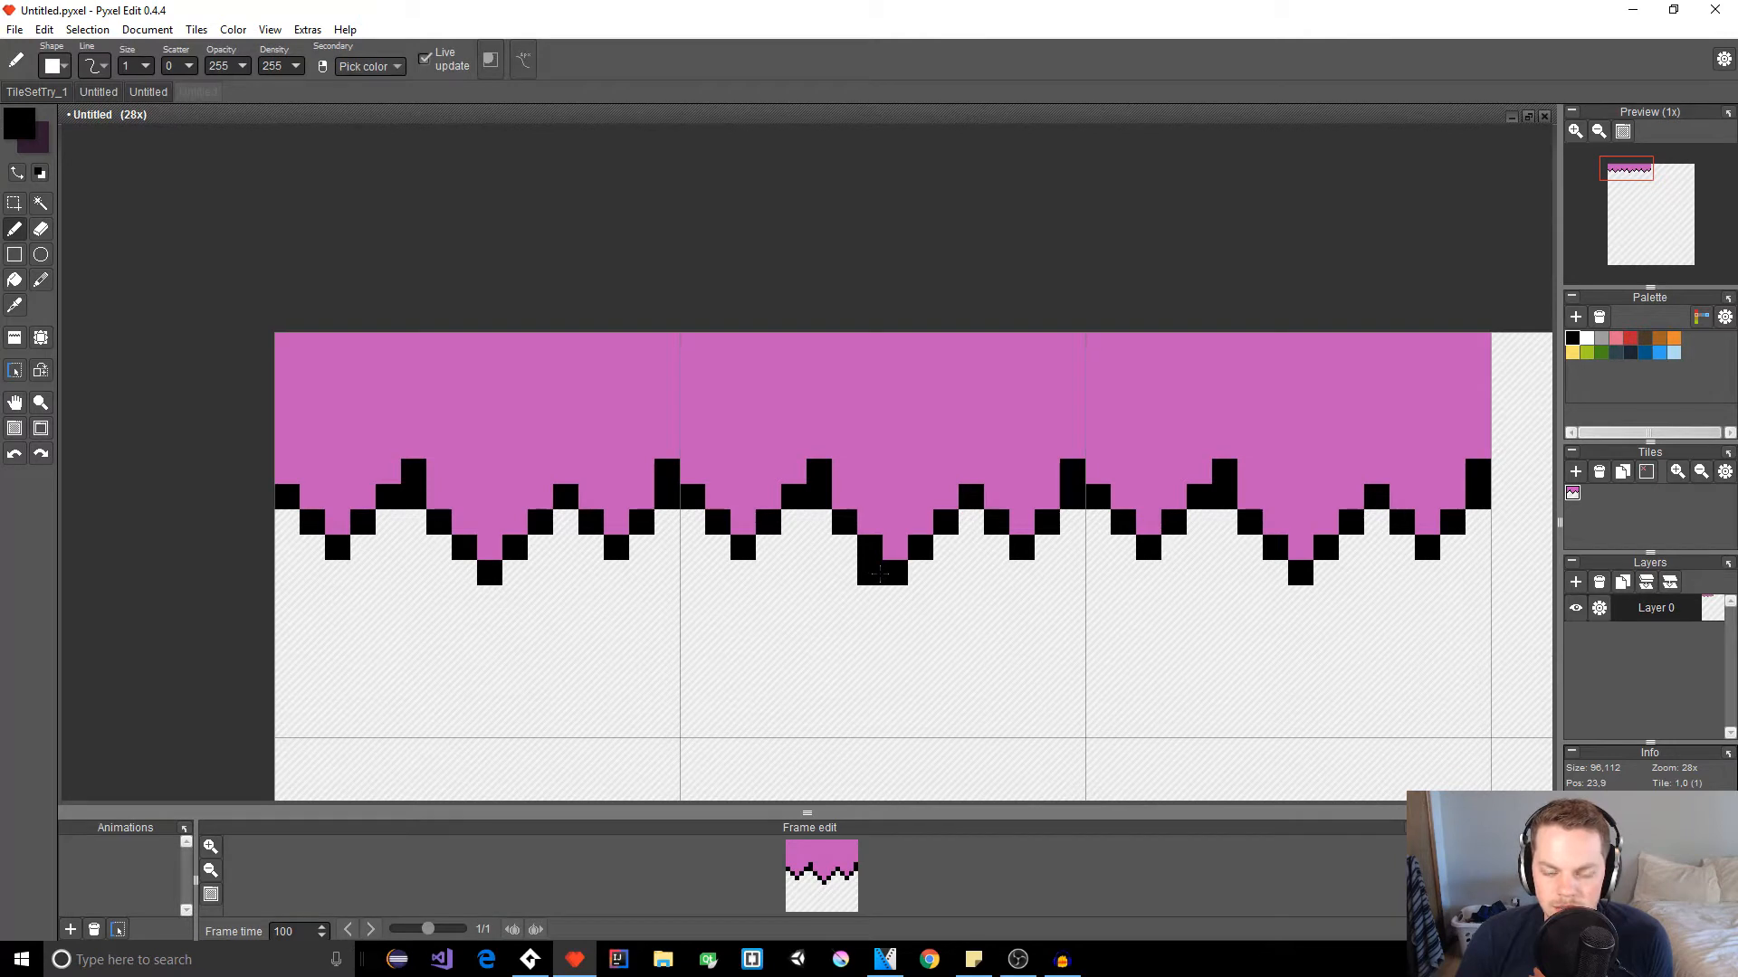
click(877, 573)
click(847, 547)
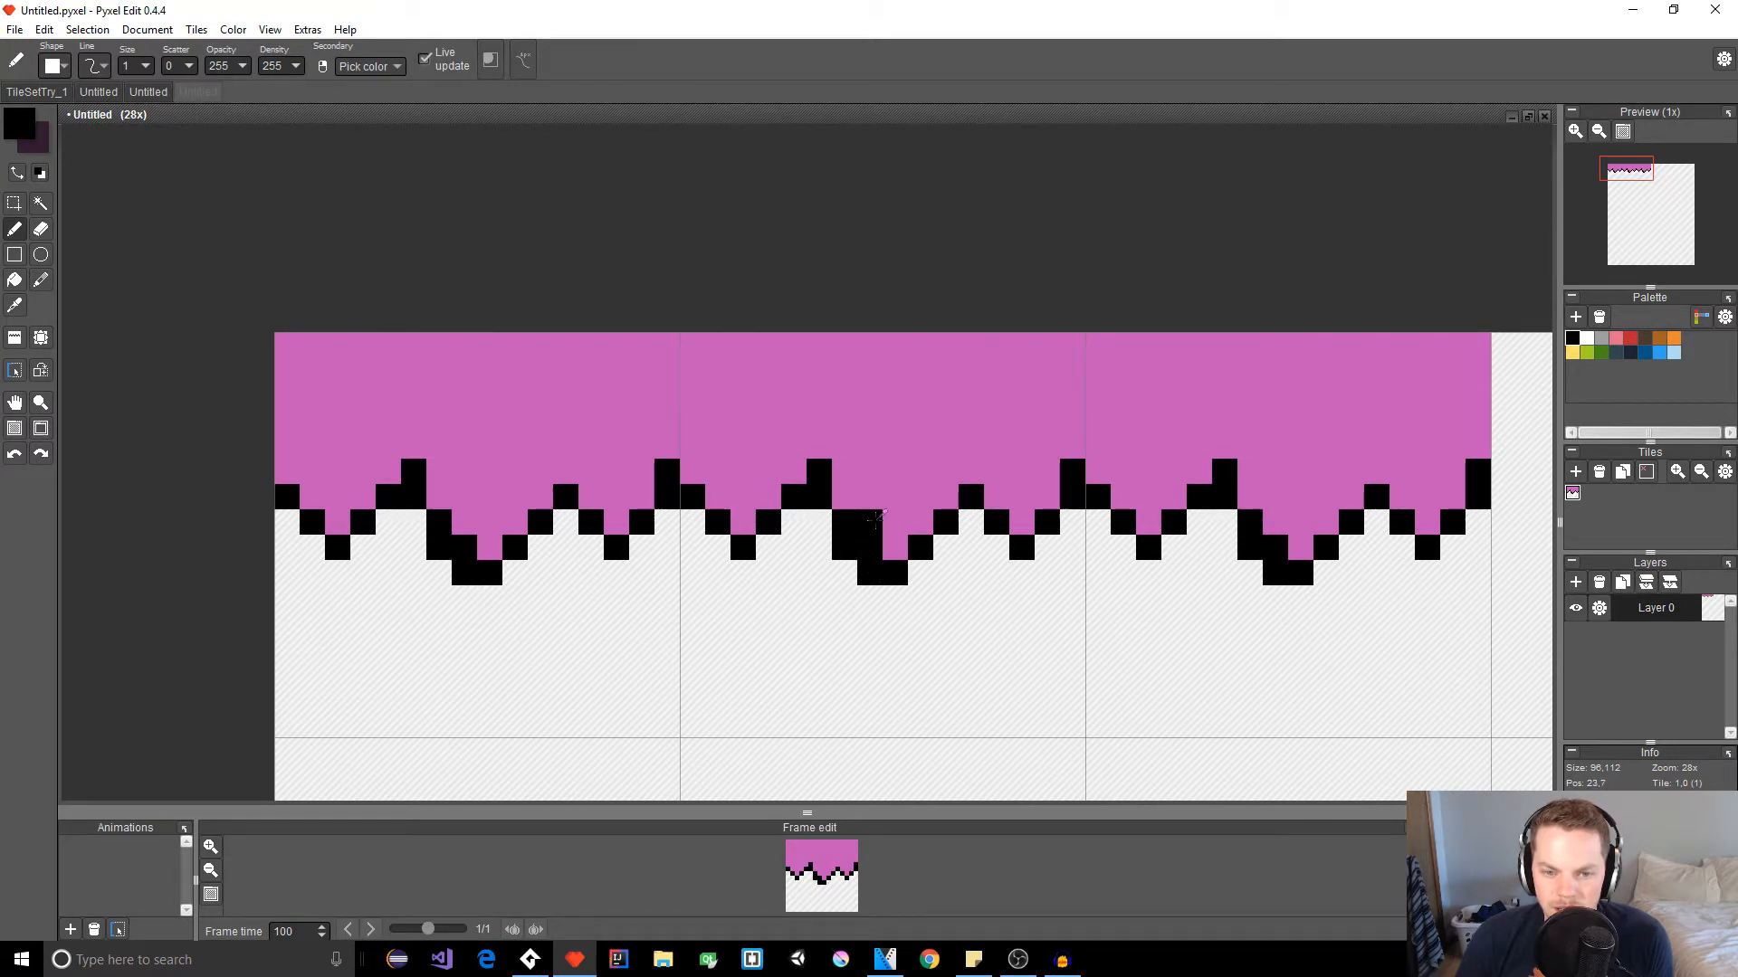
right_click(885, 521)
scroll(891, 657, down, 5)
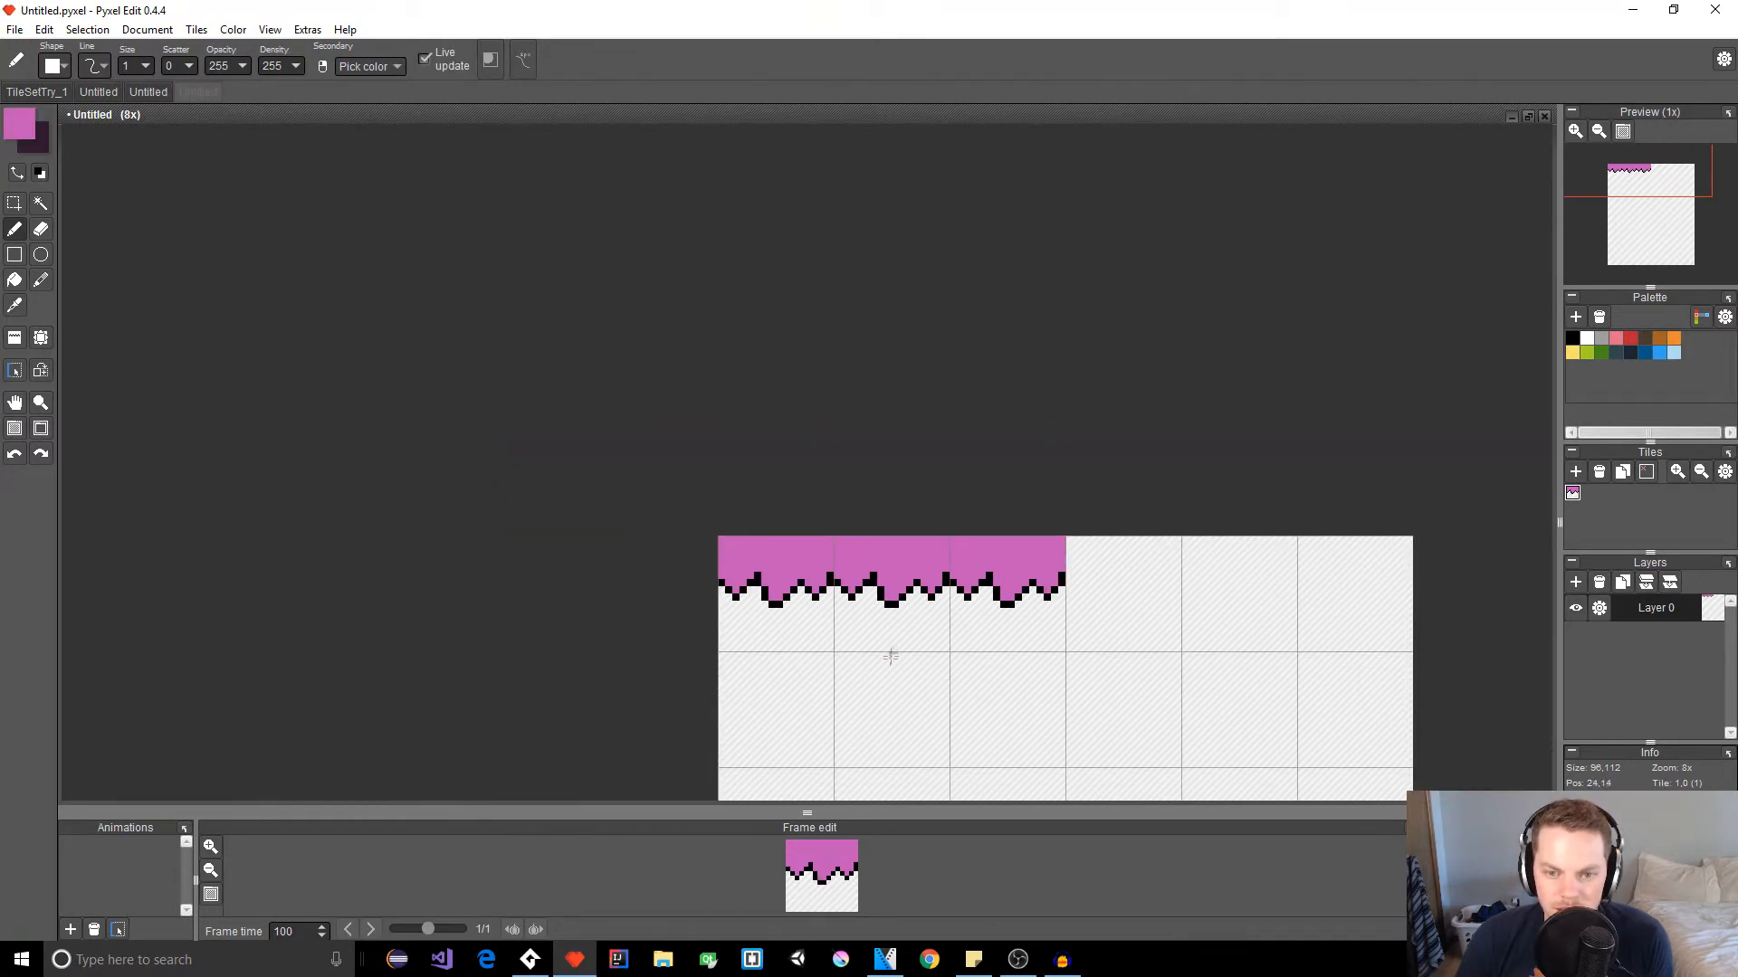
scroll(881, 677, up, 5)
key(ctrl+z)
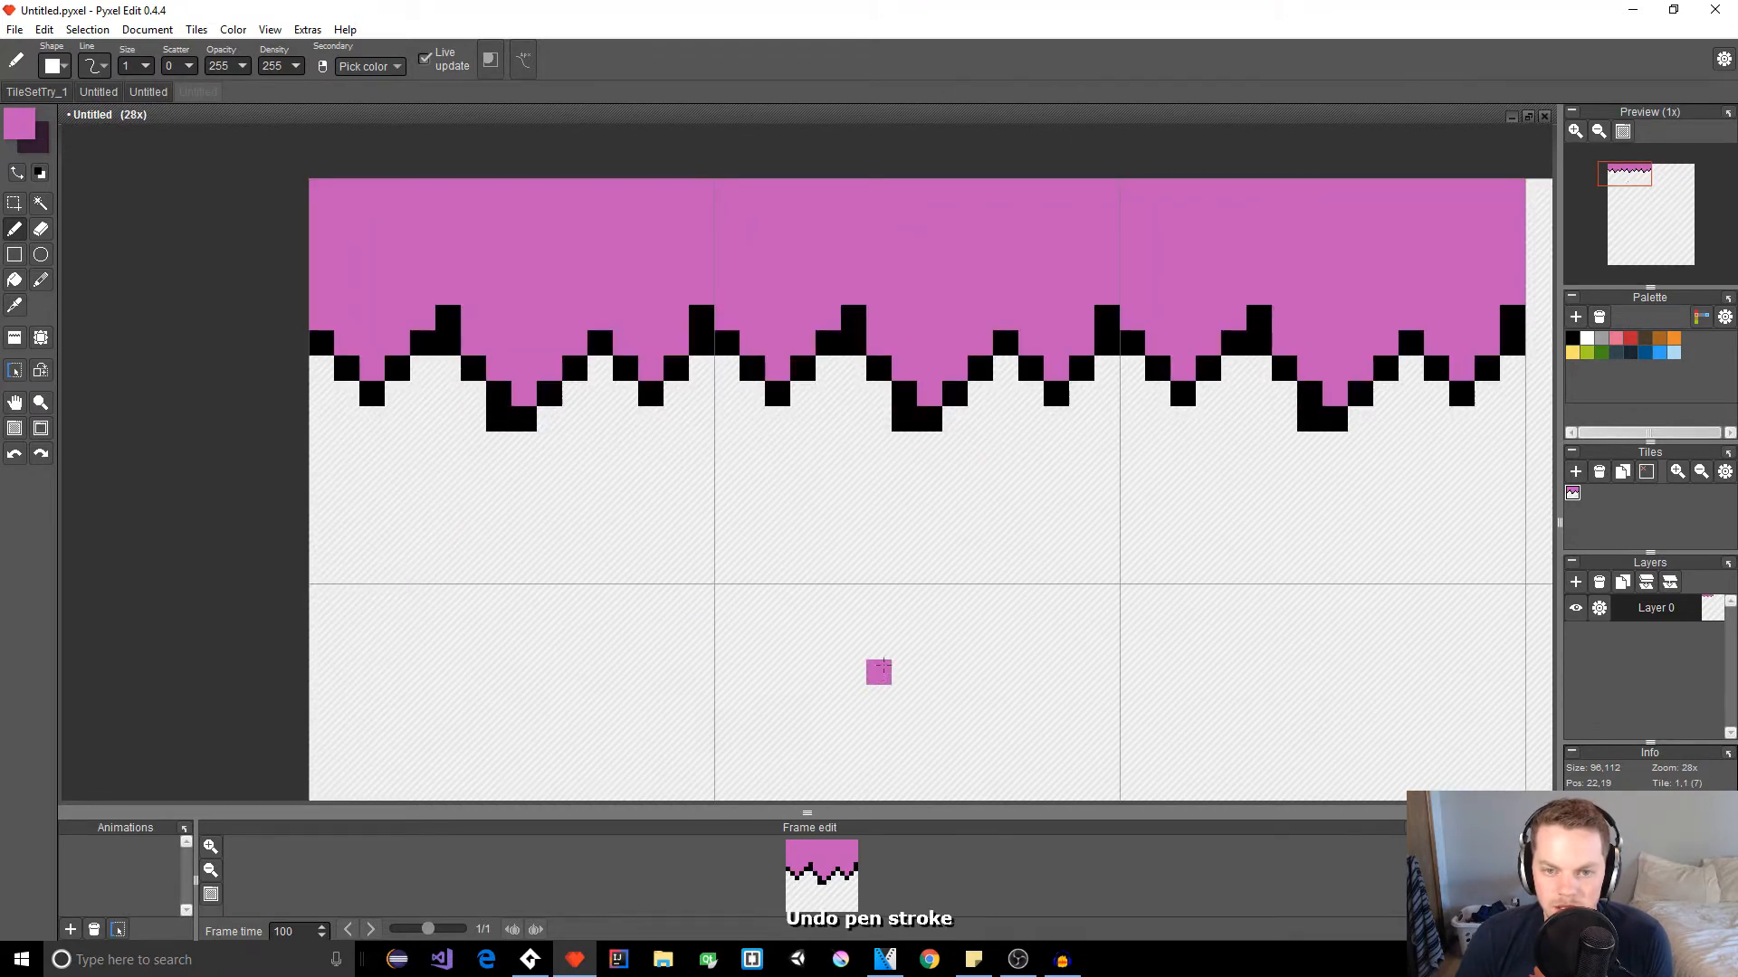
scroll(851, 608, down, 4)
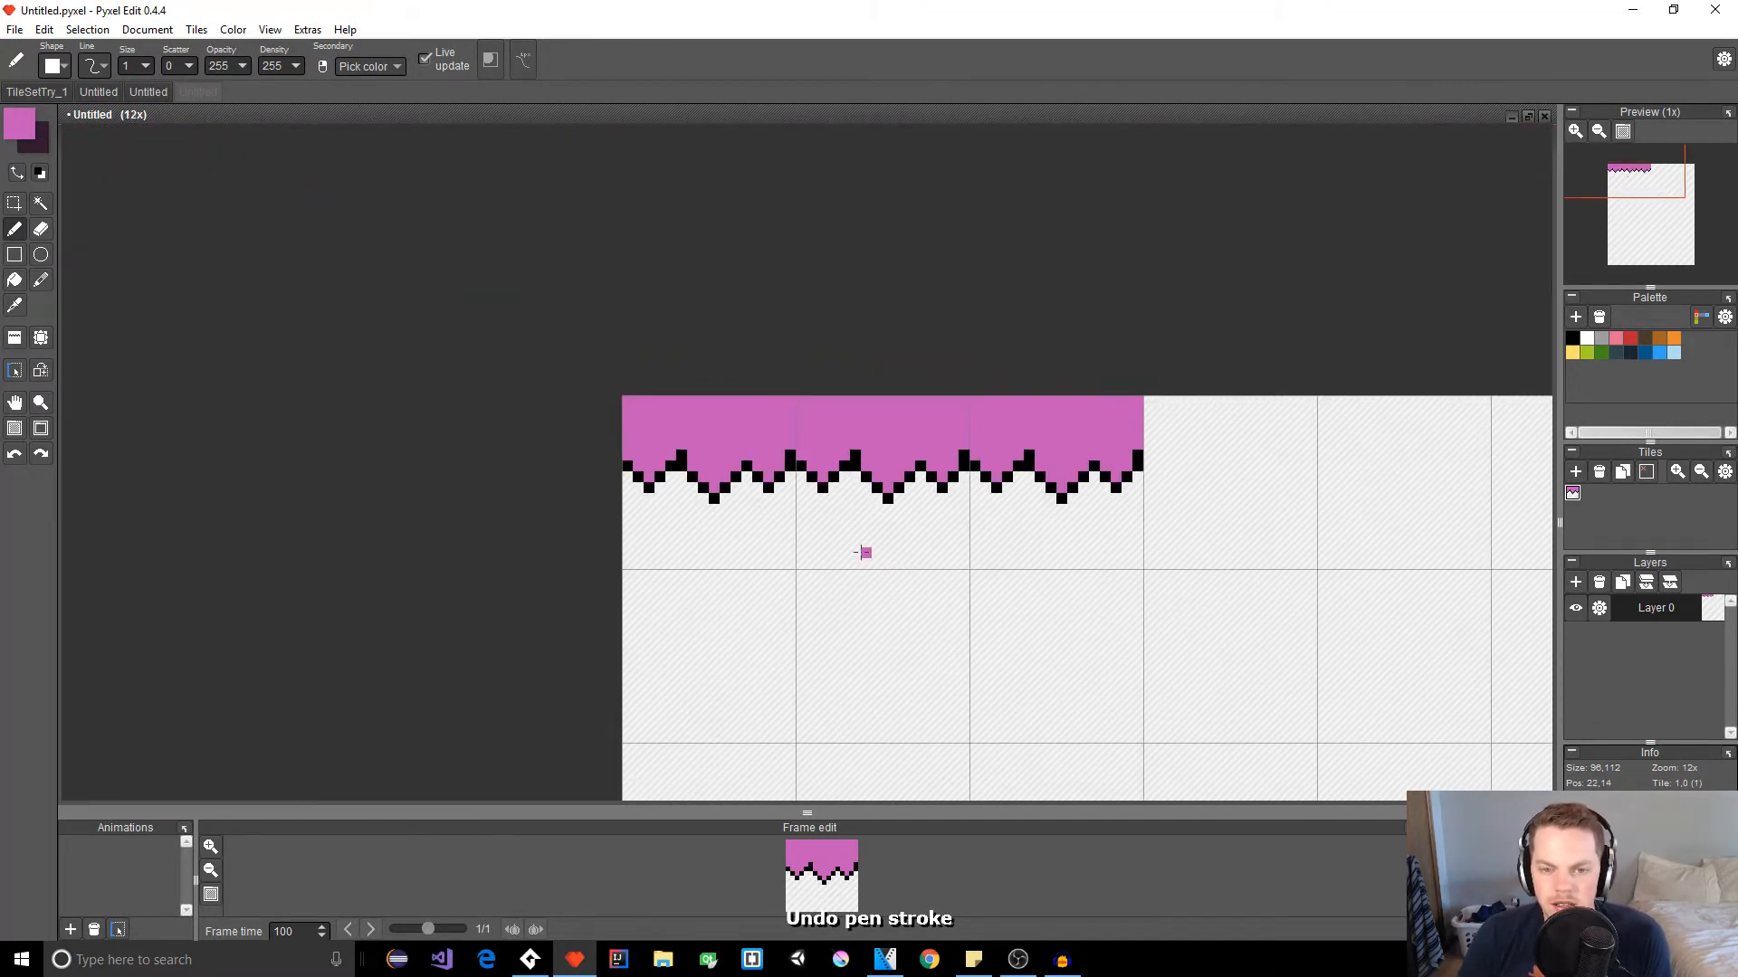
Step: Pick the outline's black and draw a one-pixel line across the full top edge of the second tile
key(space)
drag(839, 504, 796, 552)
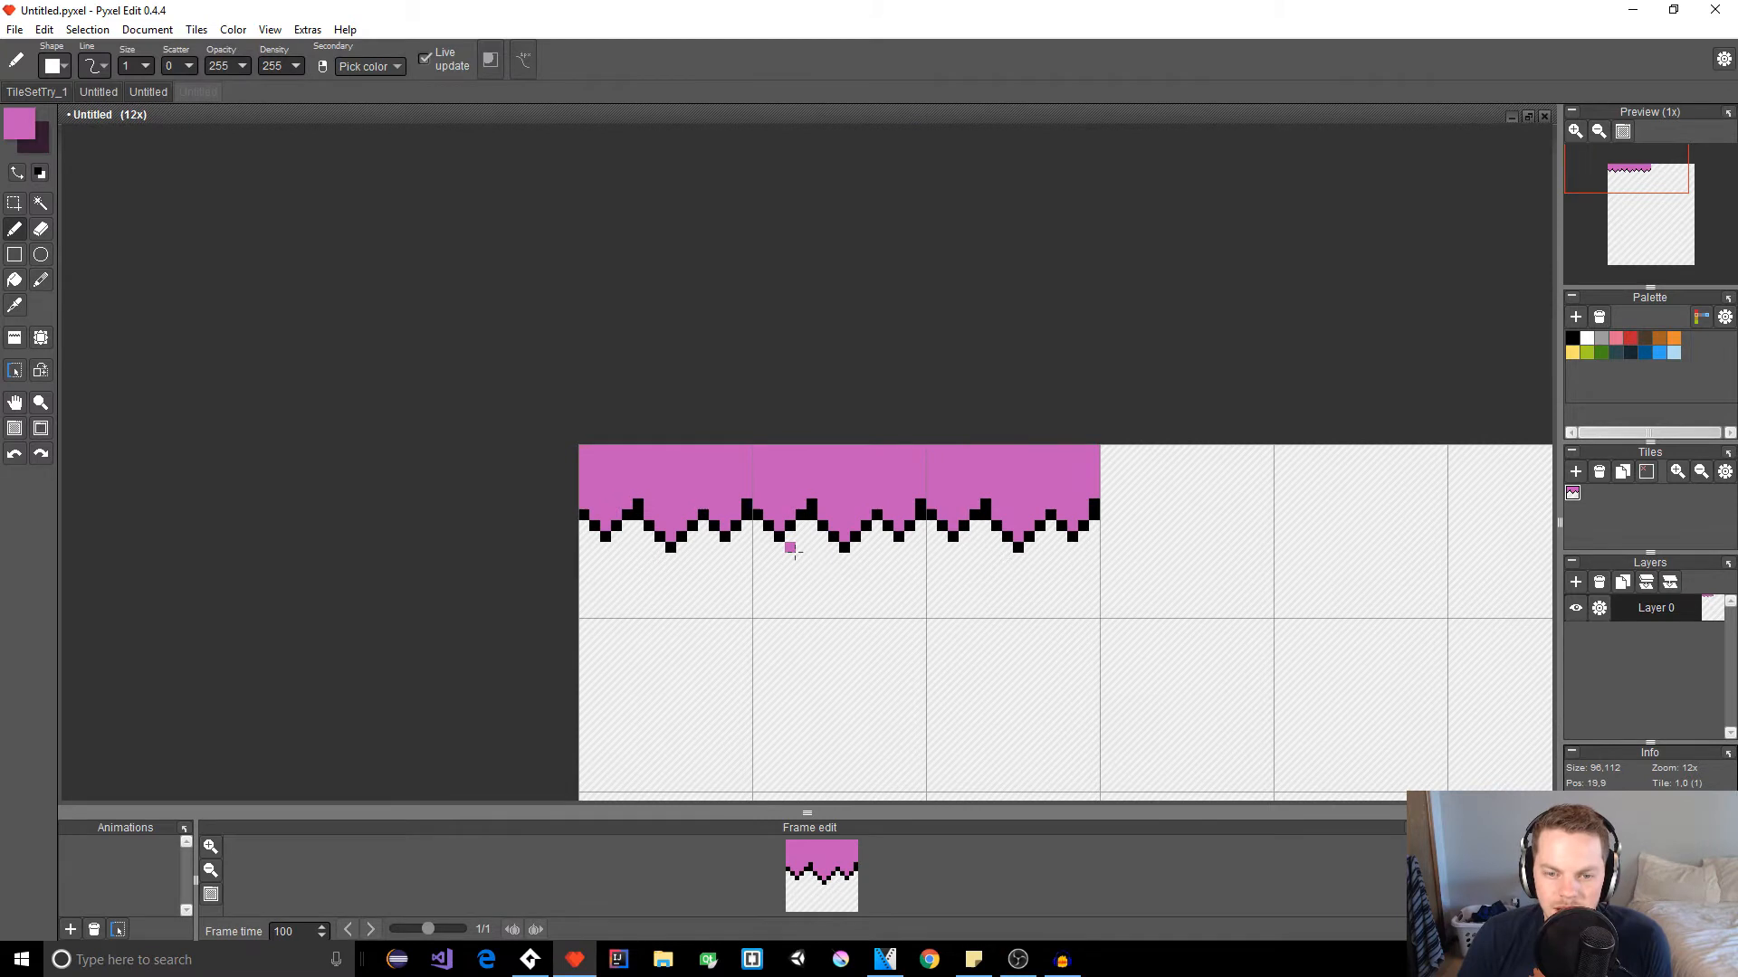
scroll(794, 552, up, 4)
key(space)
drag(789, 377, 728, 437)
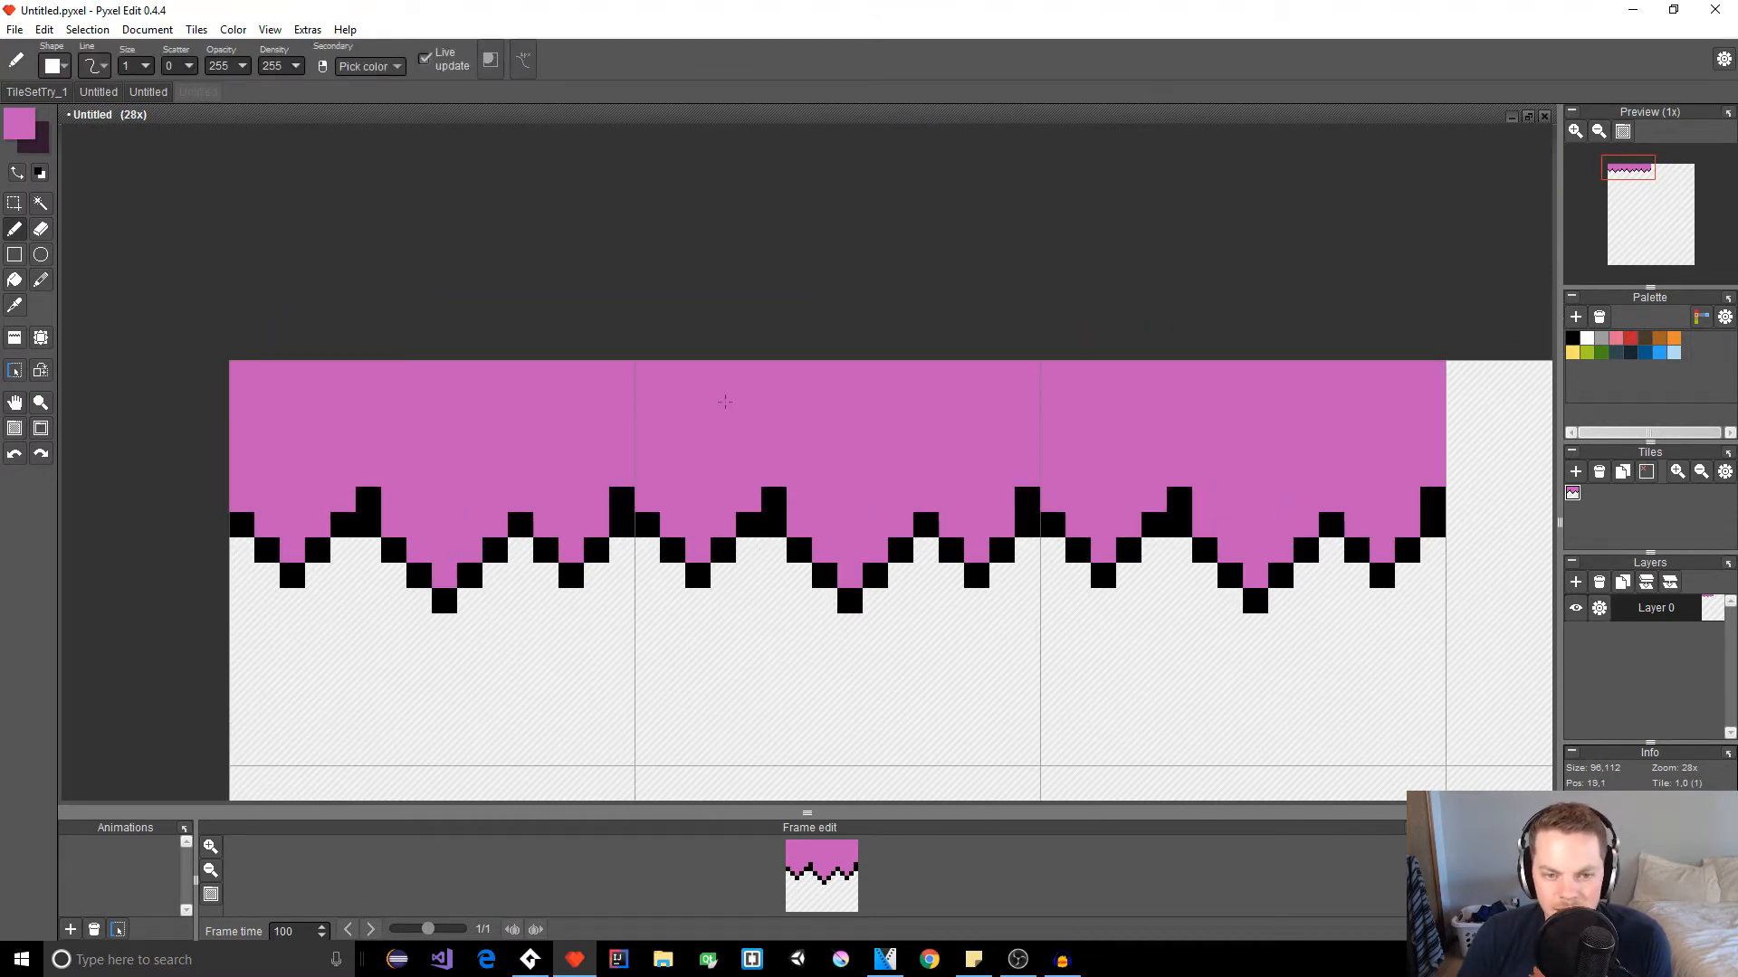
alt+click(774, 500)
click(647, 373)
drag(647, 373, 1032, 373)
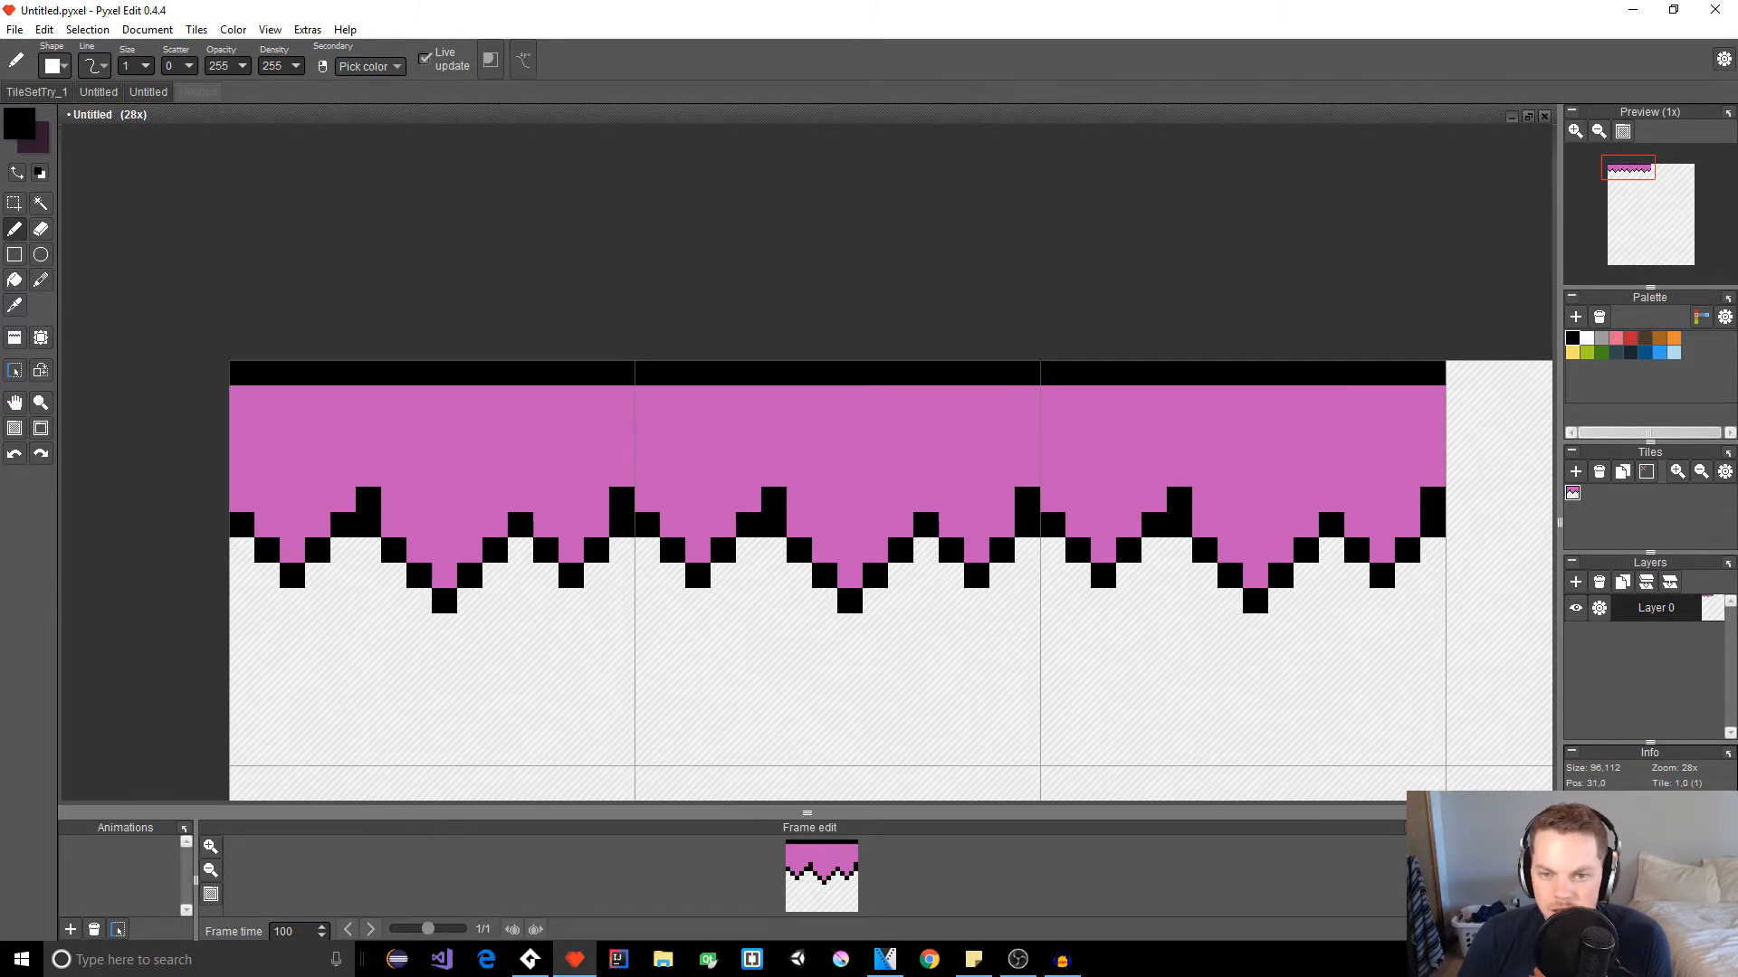
scroll(759, 543, down, 2)
scroll(758, 543, down, 1)
scroll(762, 554, down, 1)
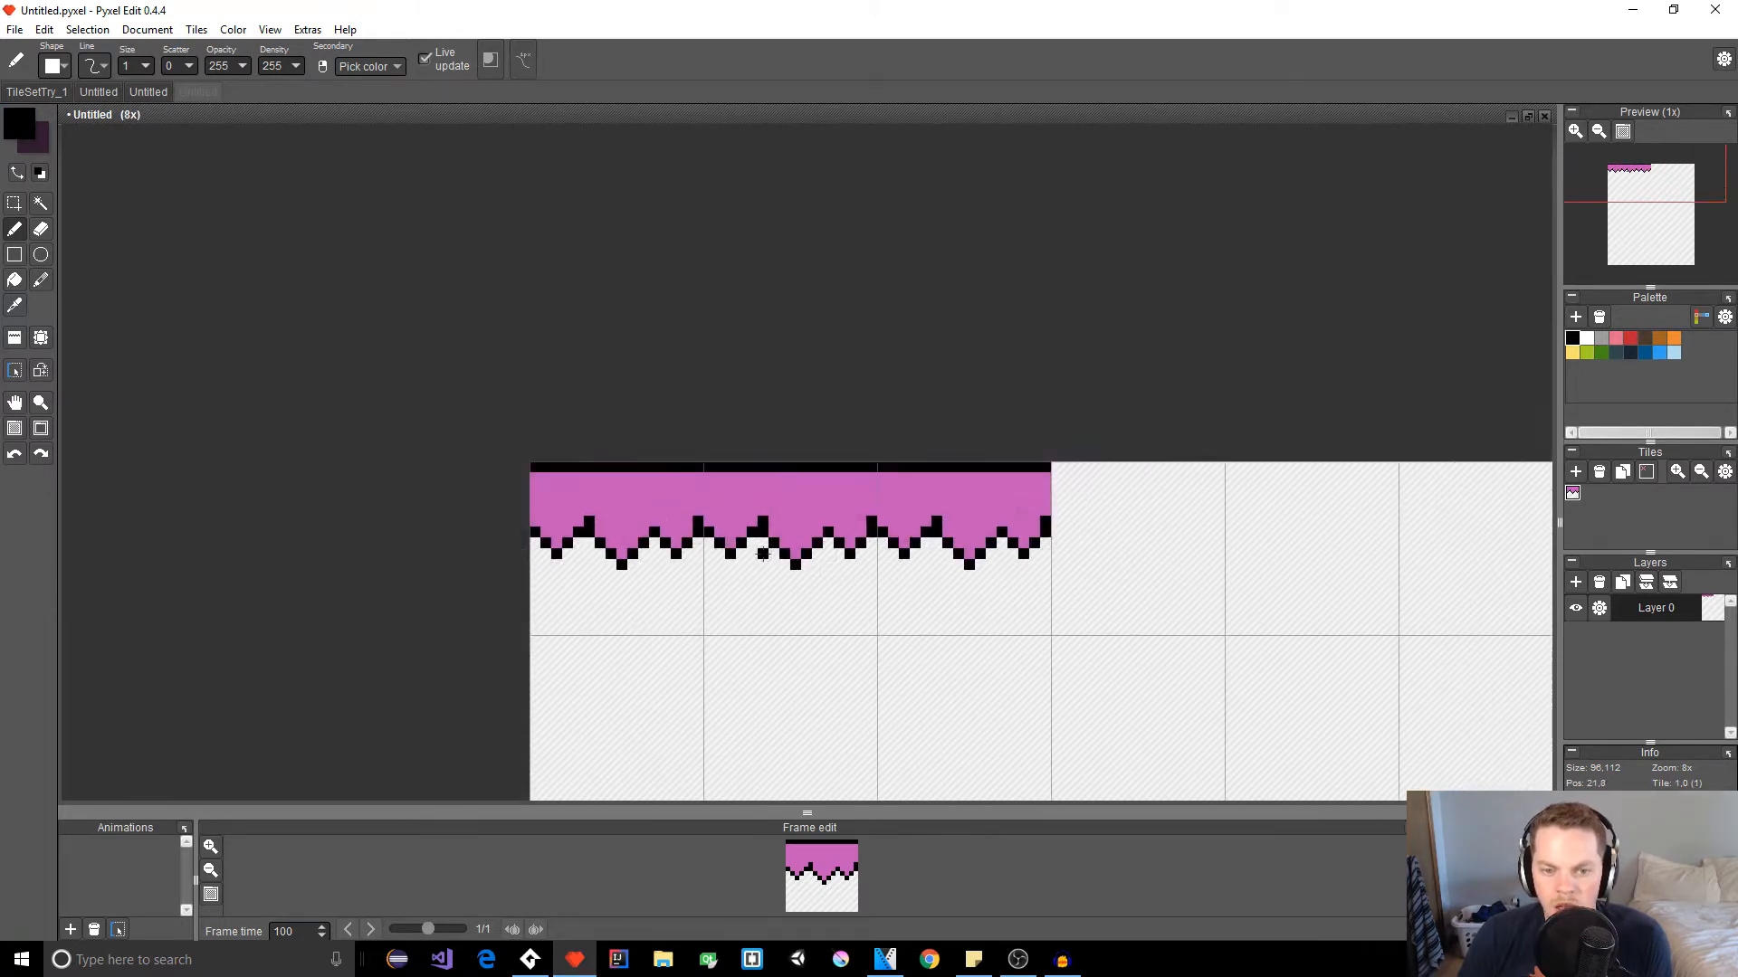
Step: Sample the tile's pink and darken and desaturate it into the muted purple 79387a as the foreground colour
scroll(757, 575, up, 4)
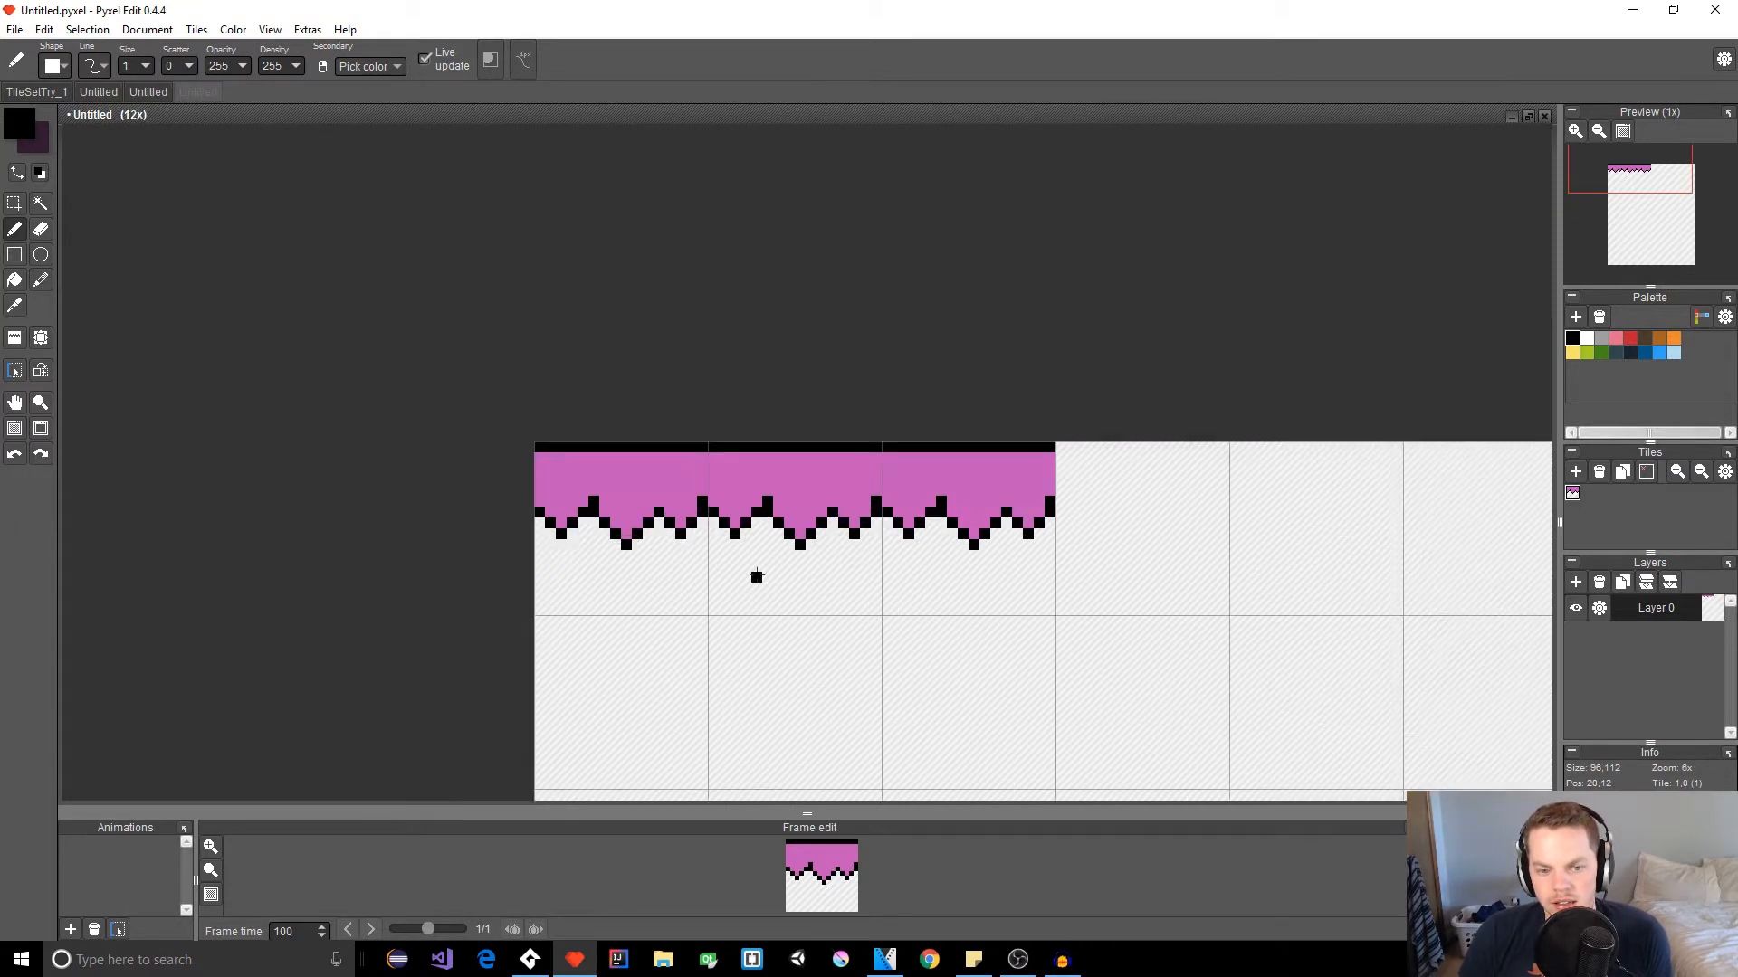
scroll(757, 576, down, 6)
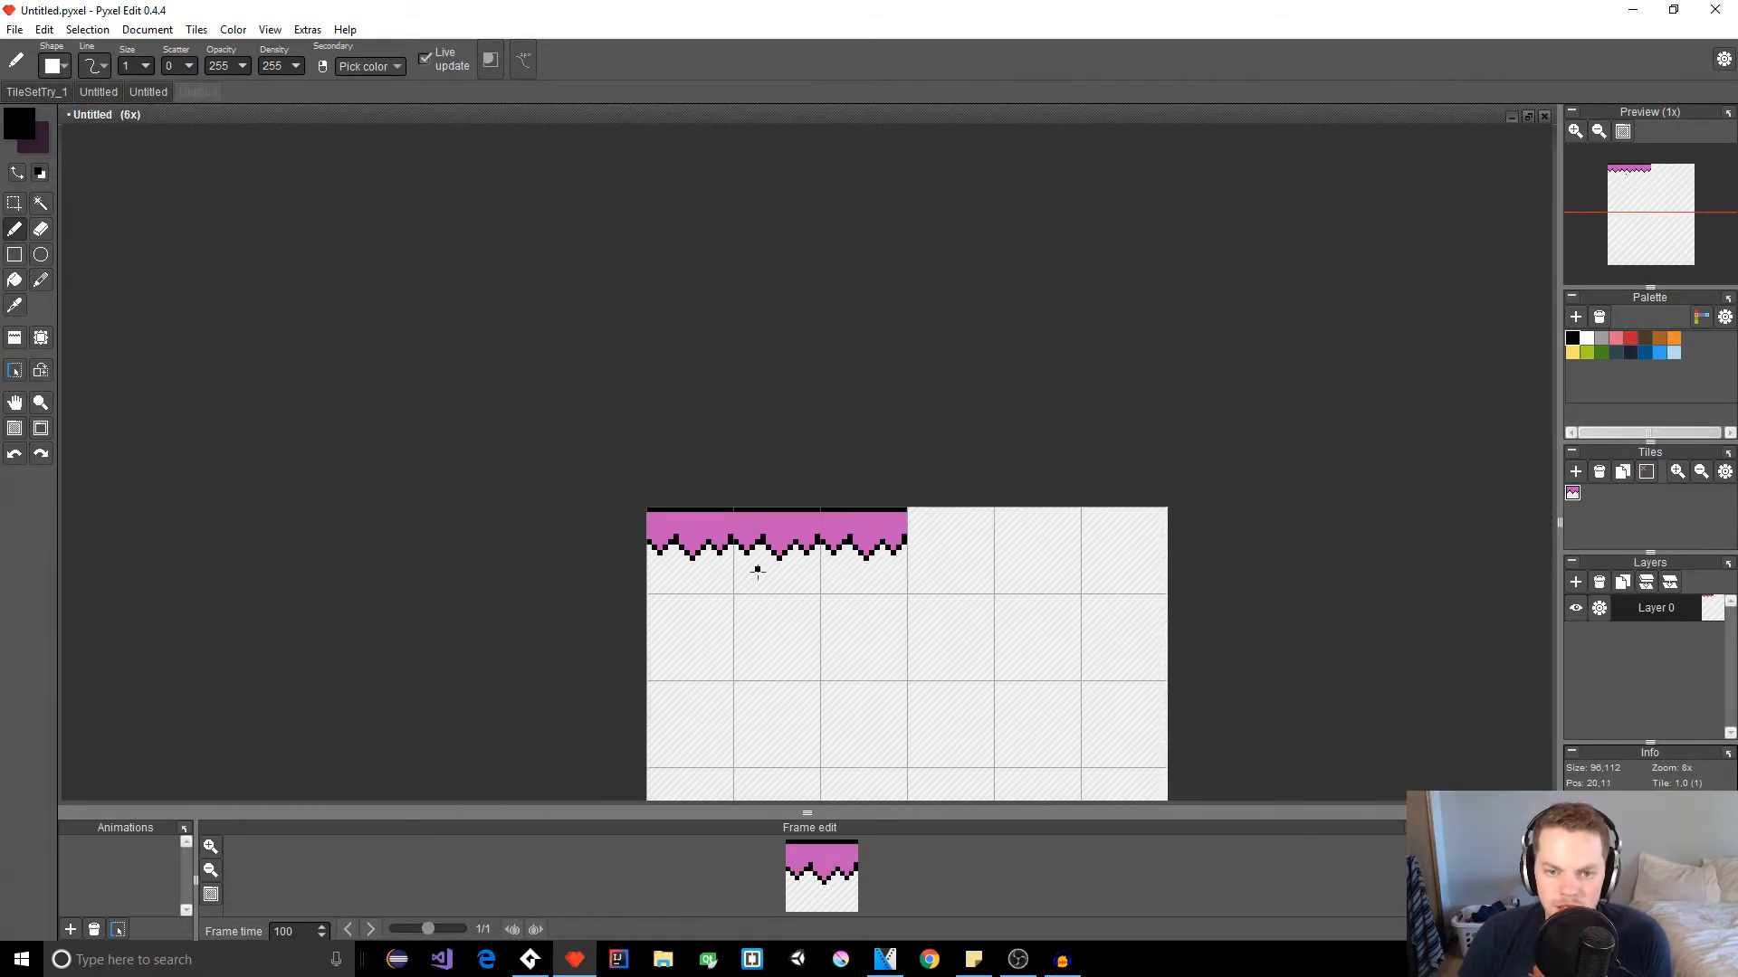
scroll(756, 572, up, 6)
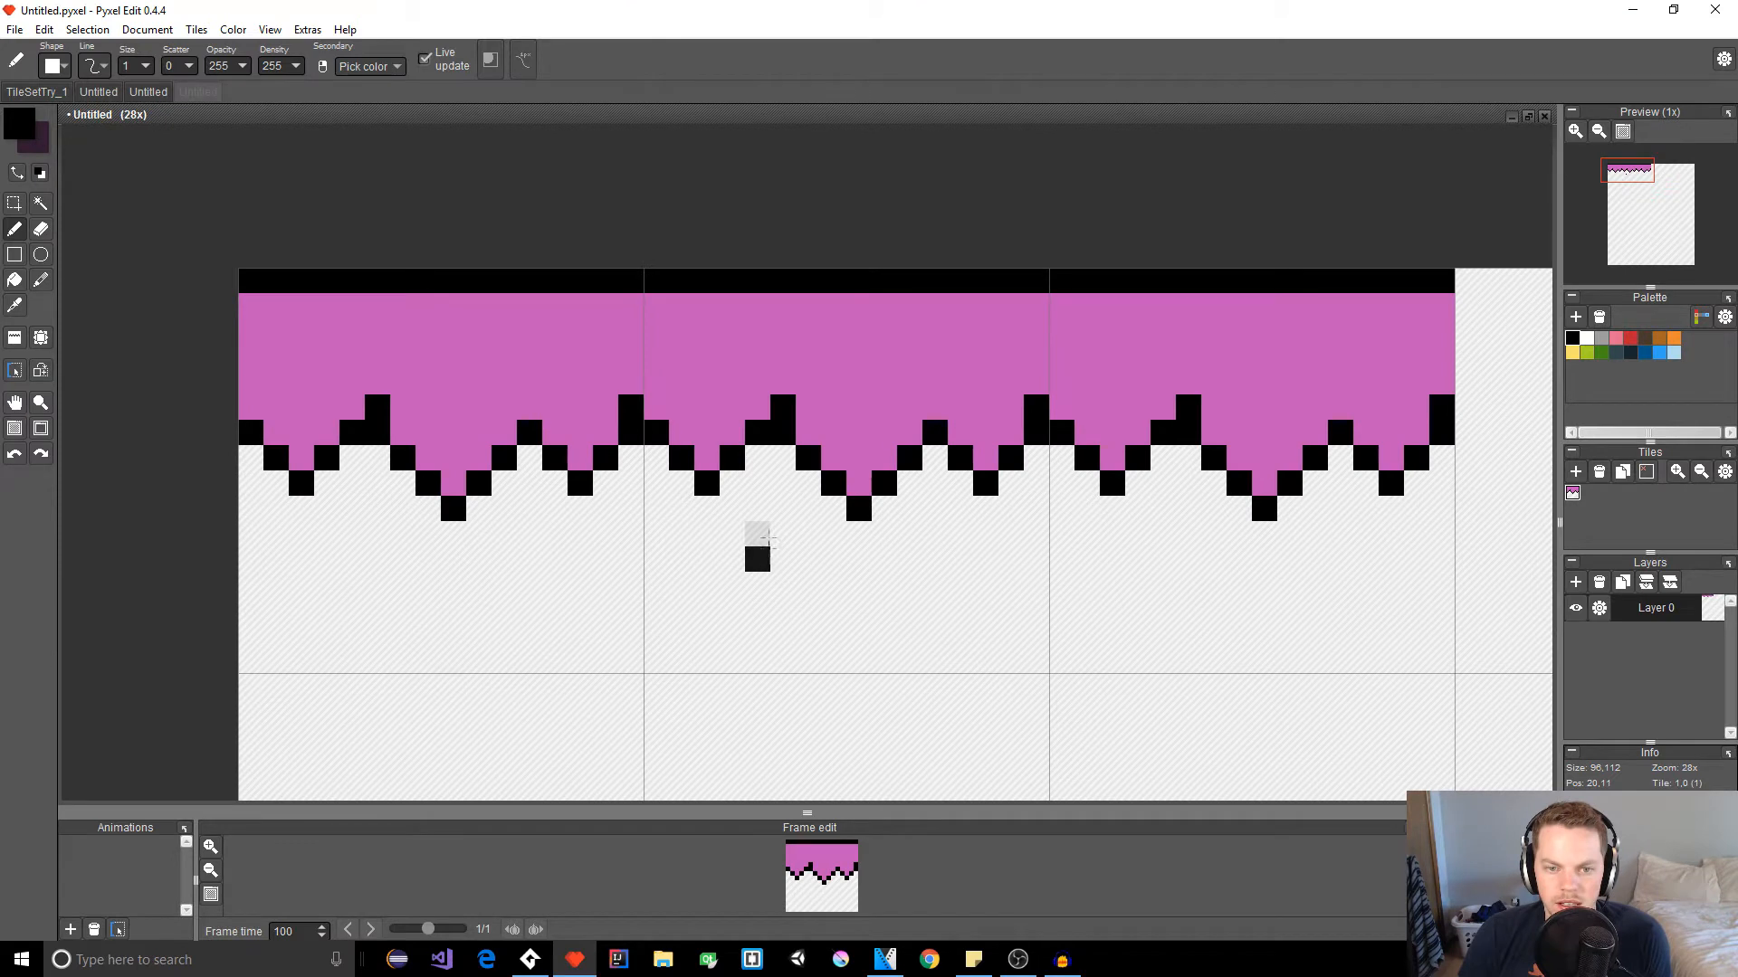
alt+click(832, 429)
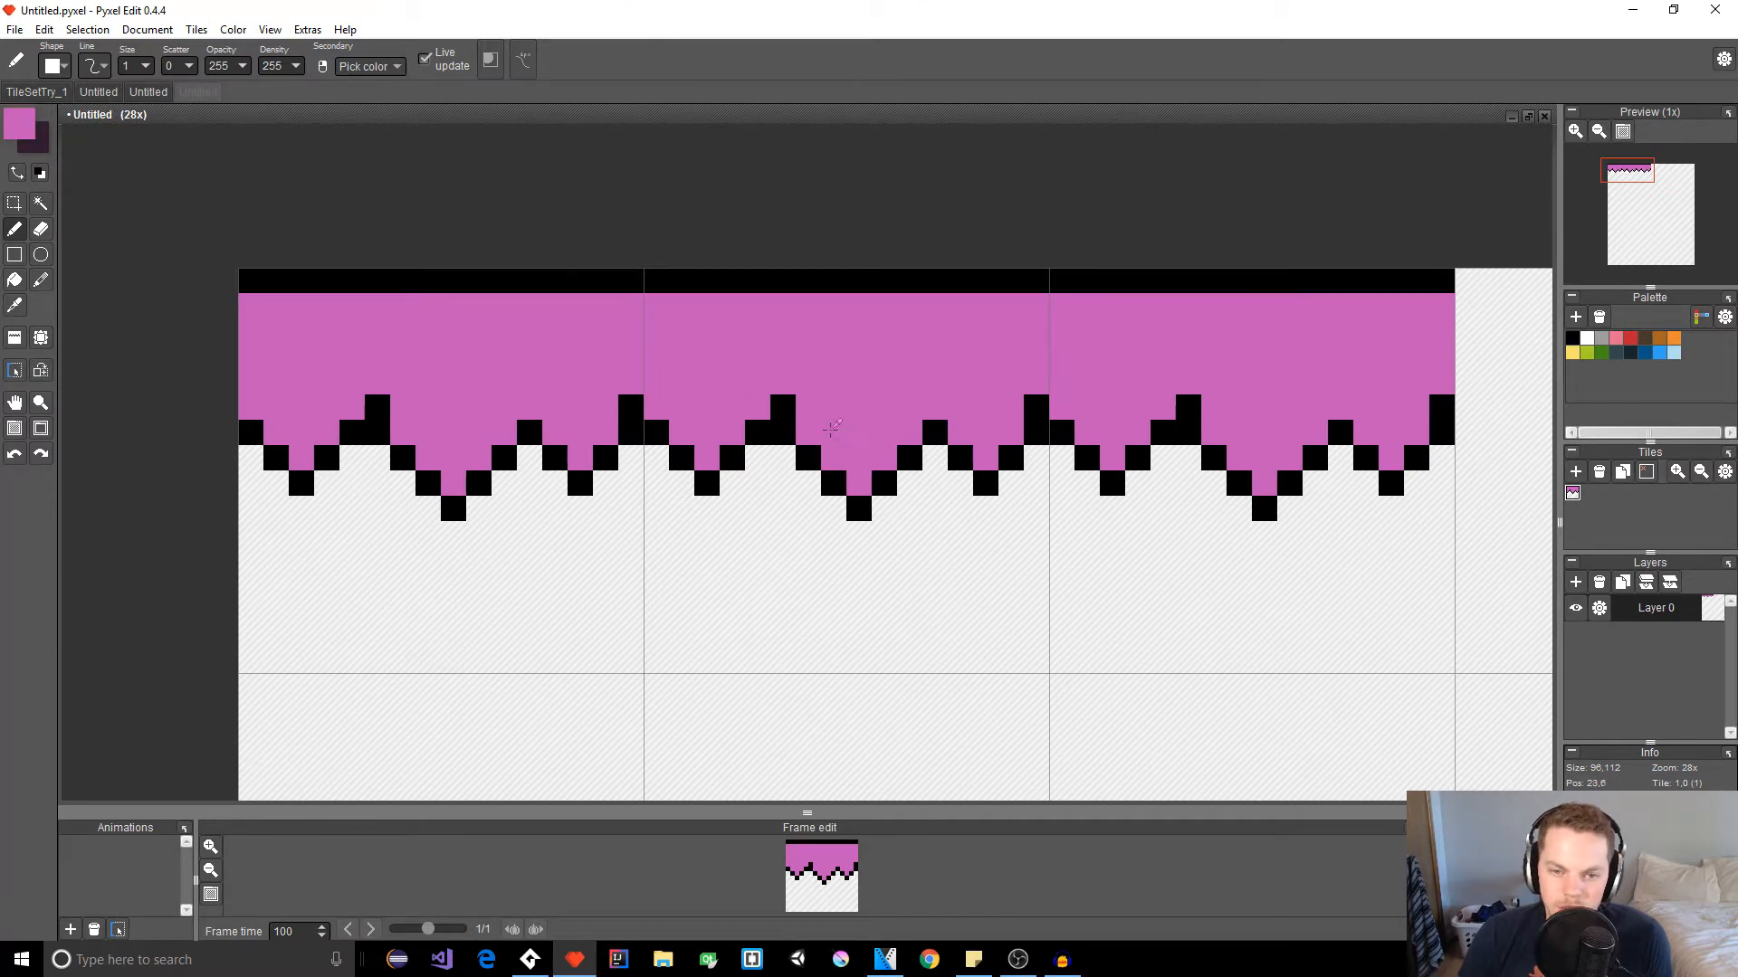
click(21, 129)
drag(459, 301, 459, 313)
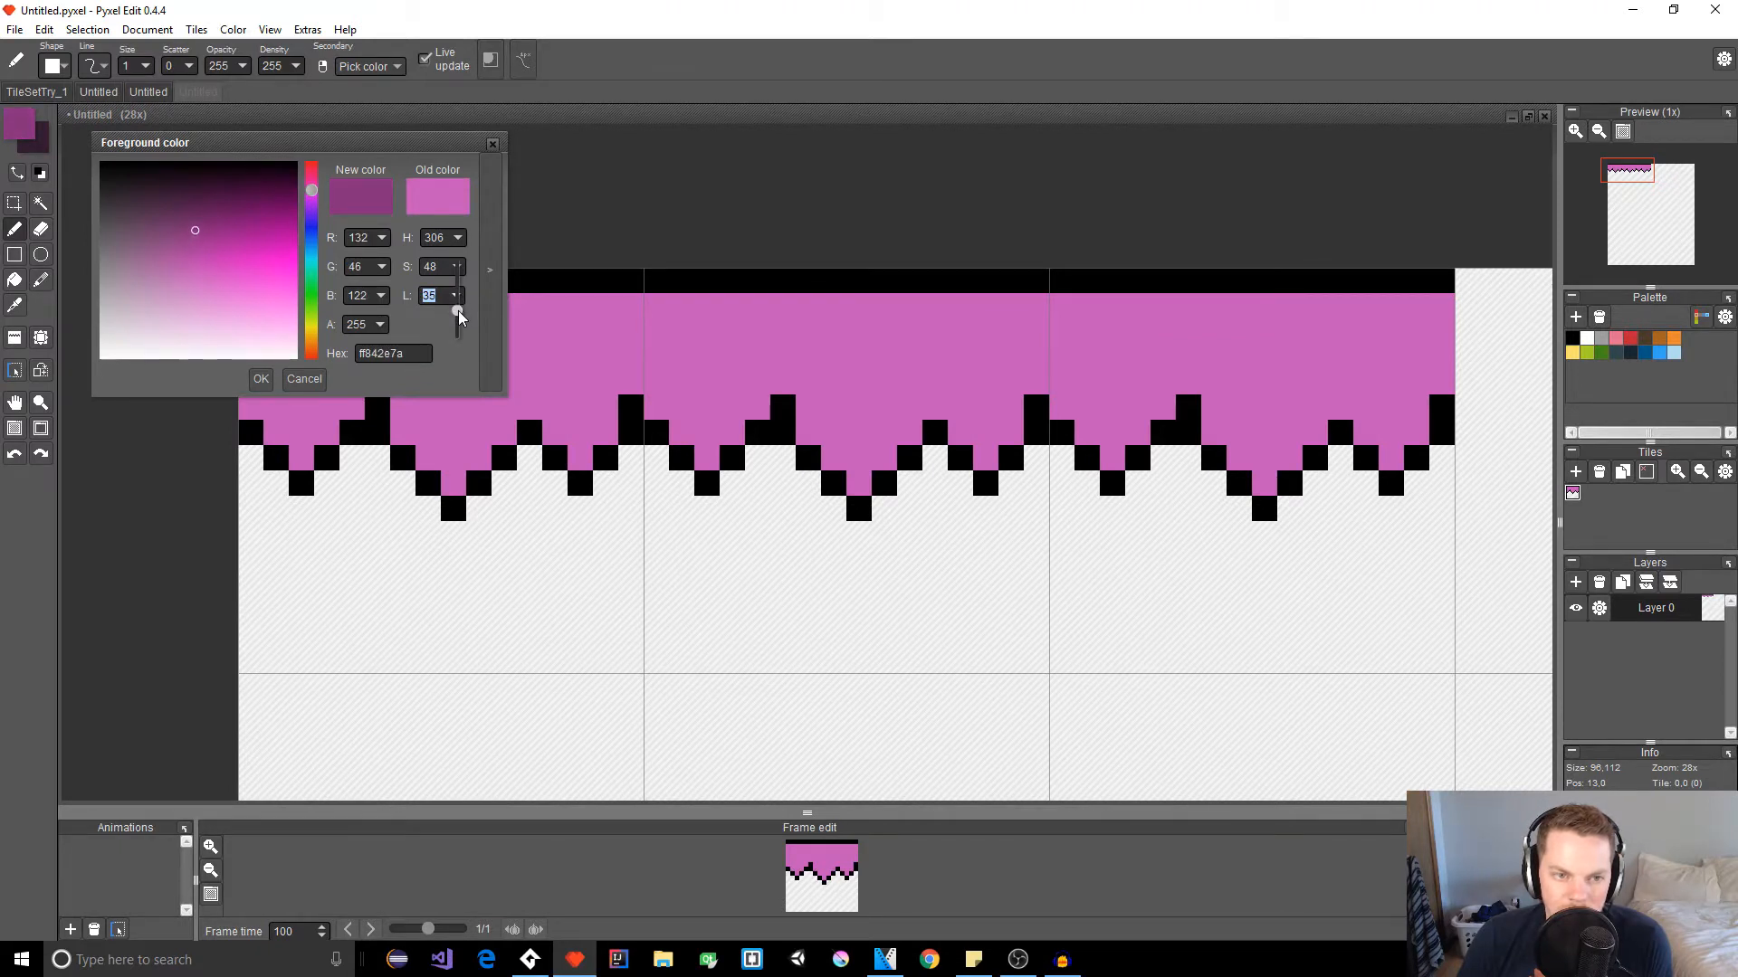
drag(457, 274, 459, 279)
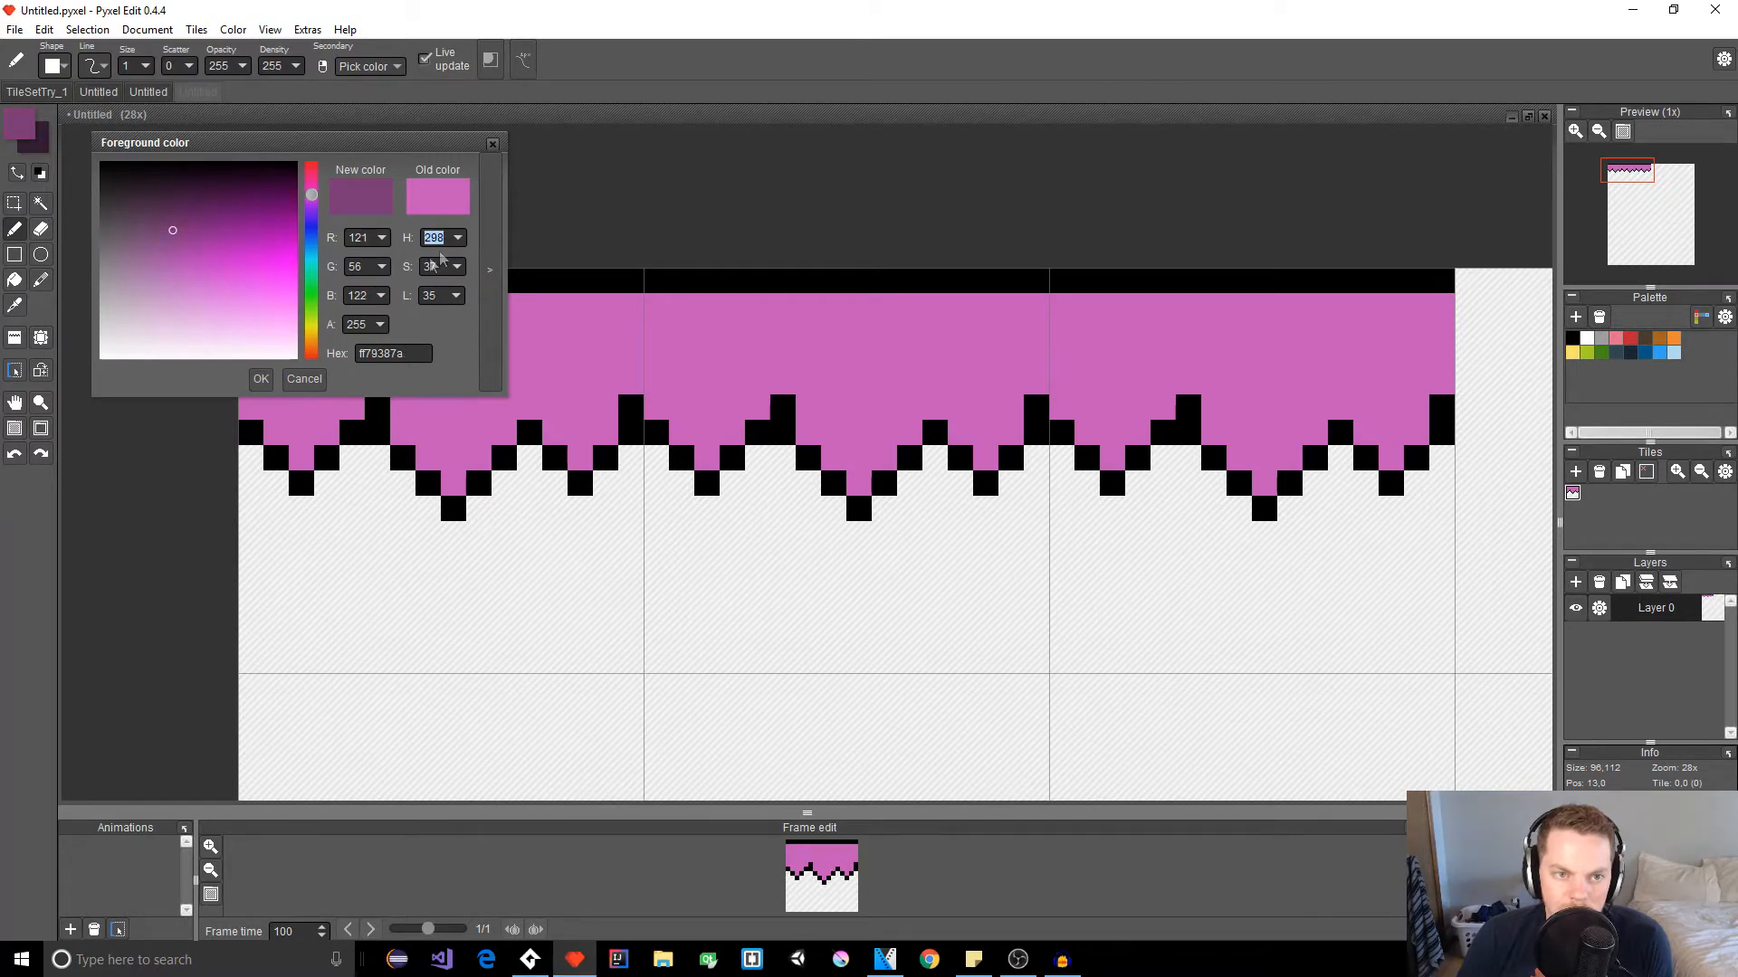
click(262, 379)
Step: Shade the pink pixels just above the black outline in purple, from the tile's left edge over the first peak to the deepest tip
mouse_move(663, 406)
mouse_down()
mouse_move(712, 458)
mouse_move(764, 404)
mouse_up()
click(782, 382)
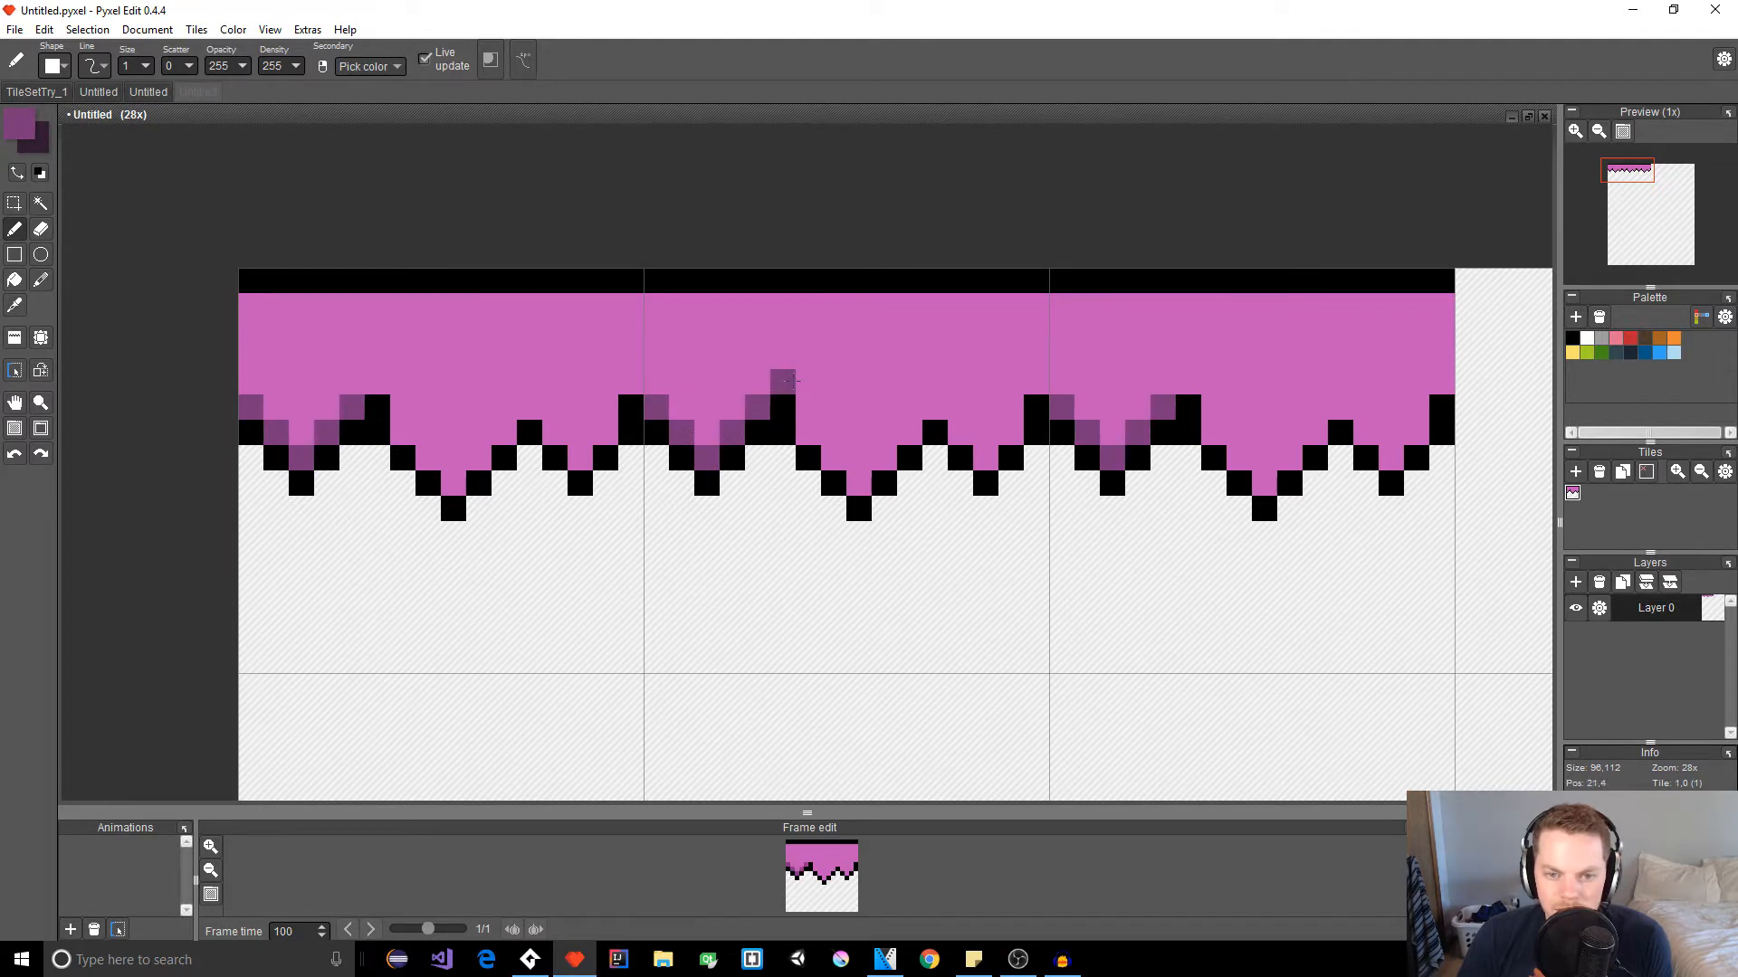
click(809, 432)
click(834, 459)
click(858, 483)
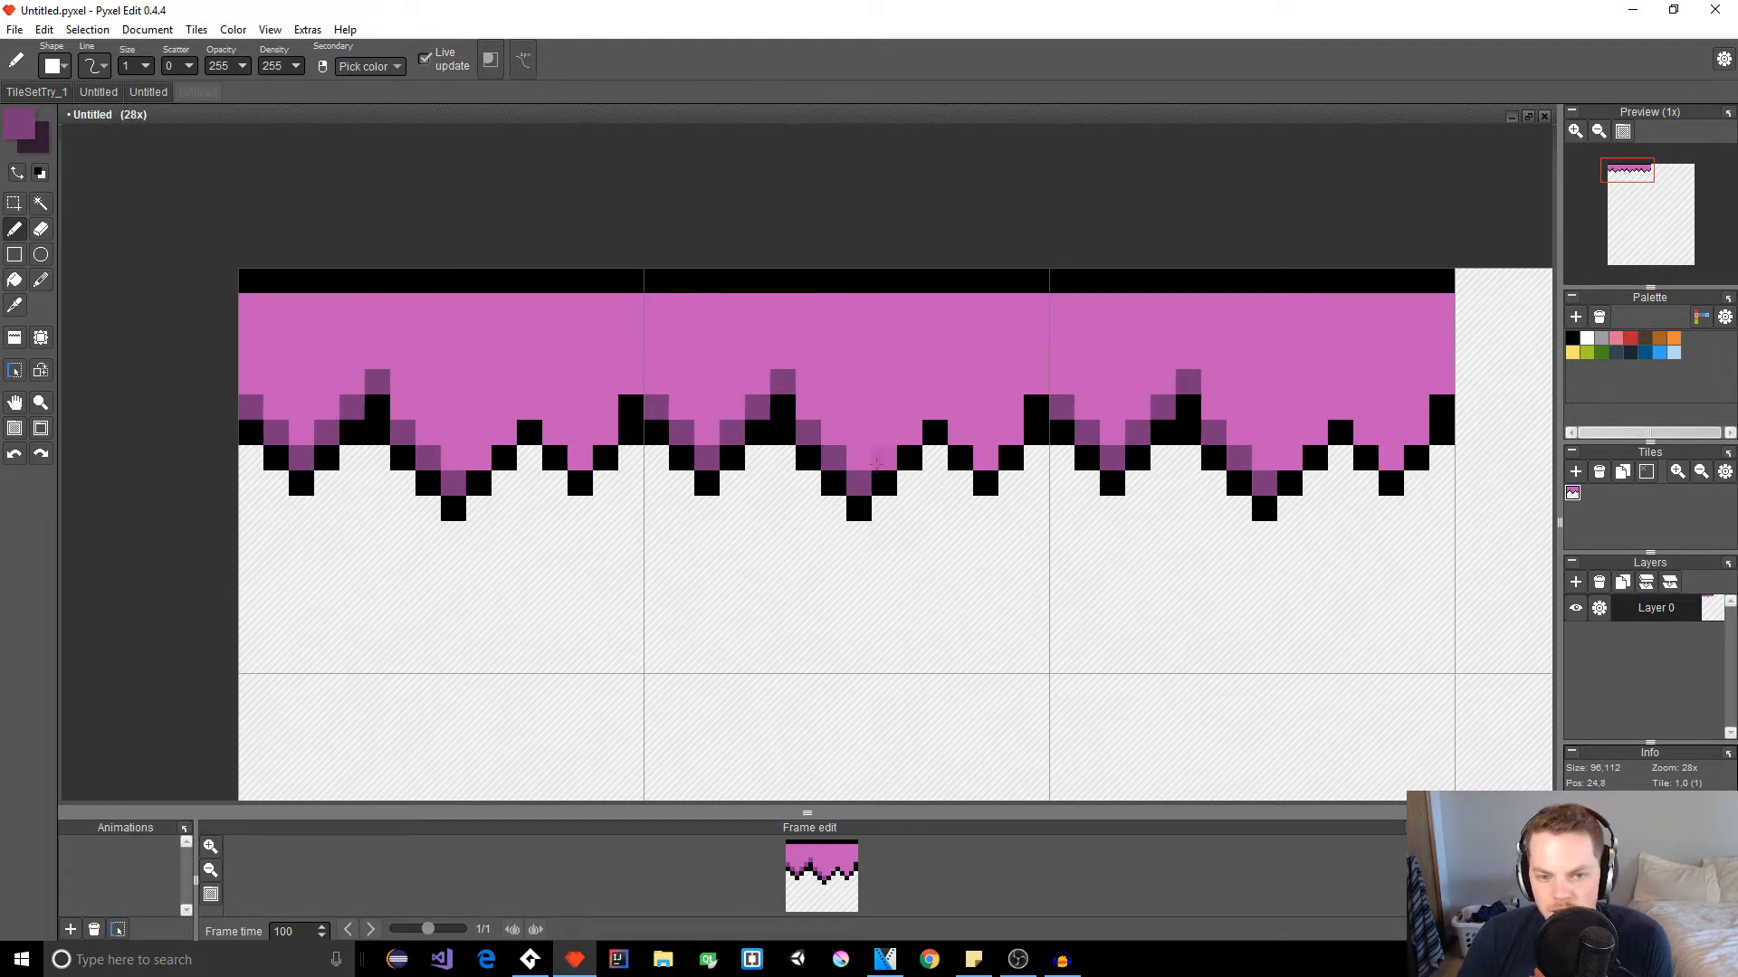
Step: Continue the purple shading from the deepest tip over the next peak and around the last small point to the tile's right edge
click(884, 459)
click(909, 434)
click(935, 407)
click(959, 432)
click(985, 459)
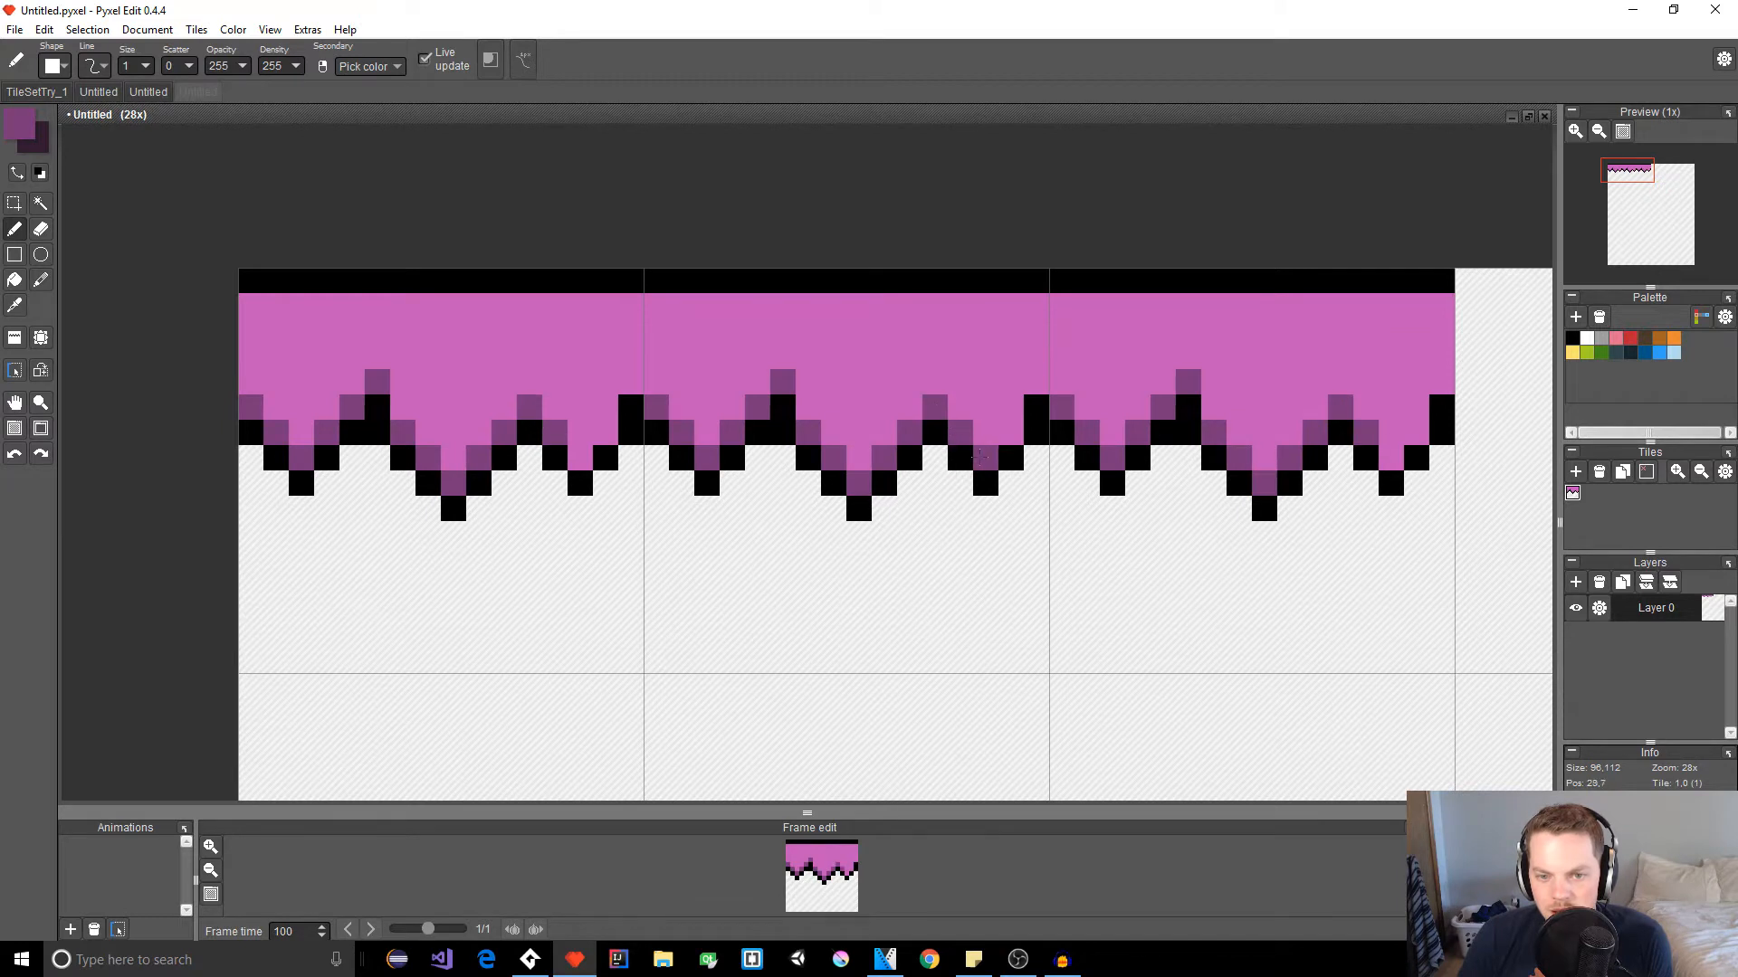
click(1010, 432)
click(1010, 407)
click(1037, 381)
scroll(859, 543, down, 5)
scroll(861, 561, up, 2)
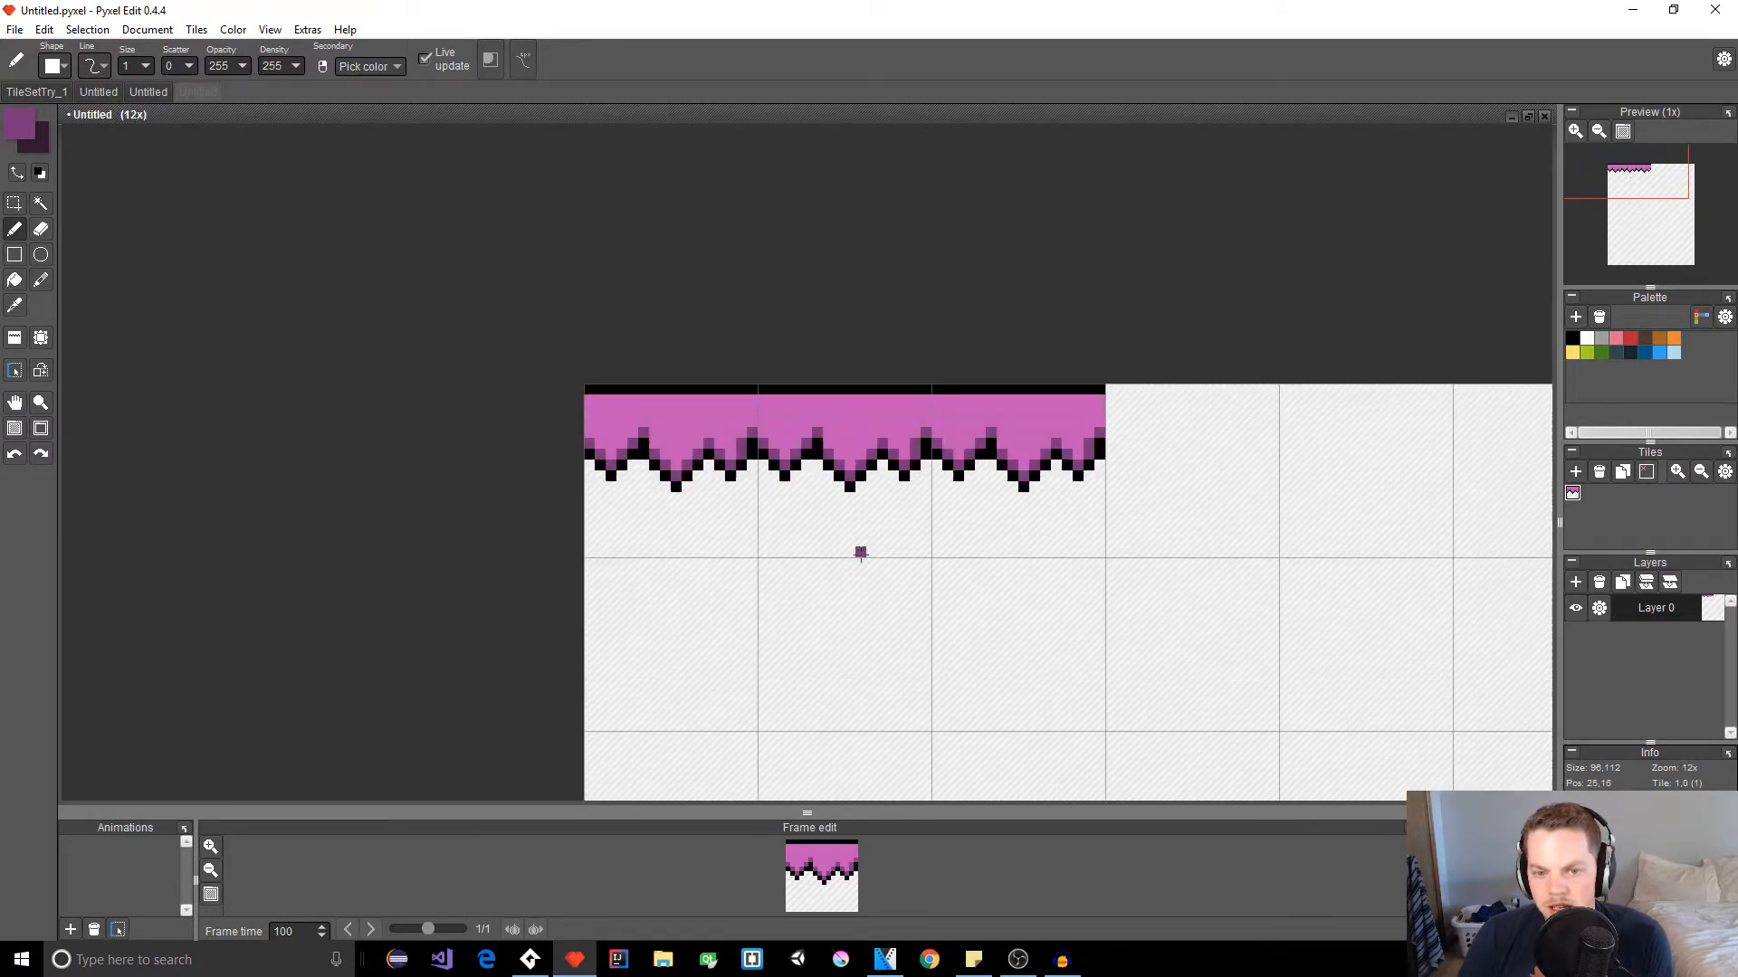
Step: Add single purple pixels directly below the black top line, one above each peak and one at the tile's right edge
scroll(861, 552, up, 1)
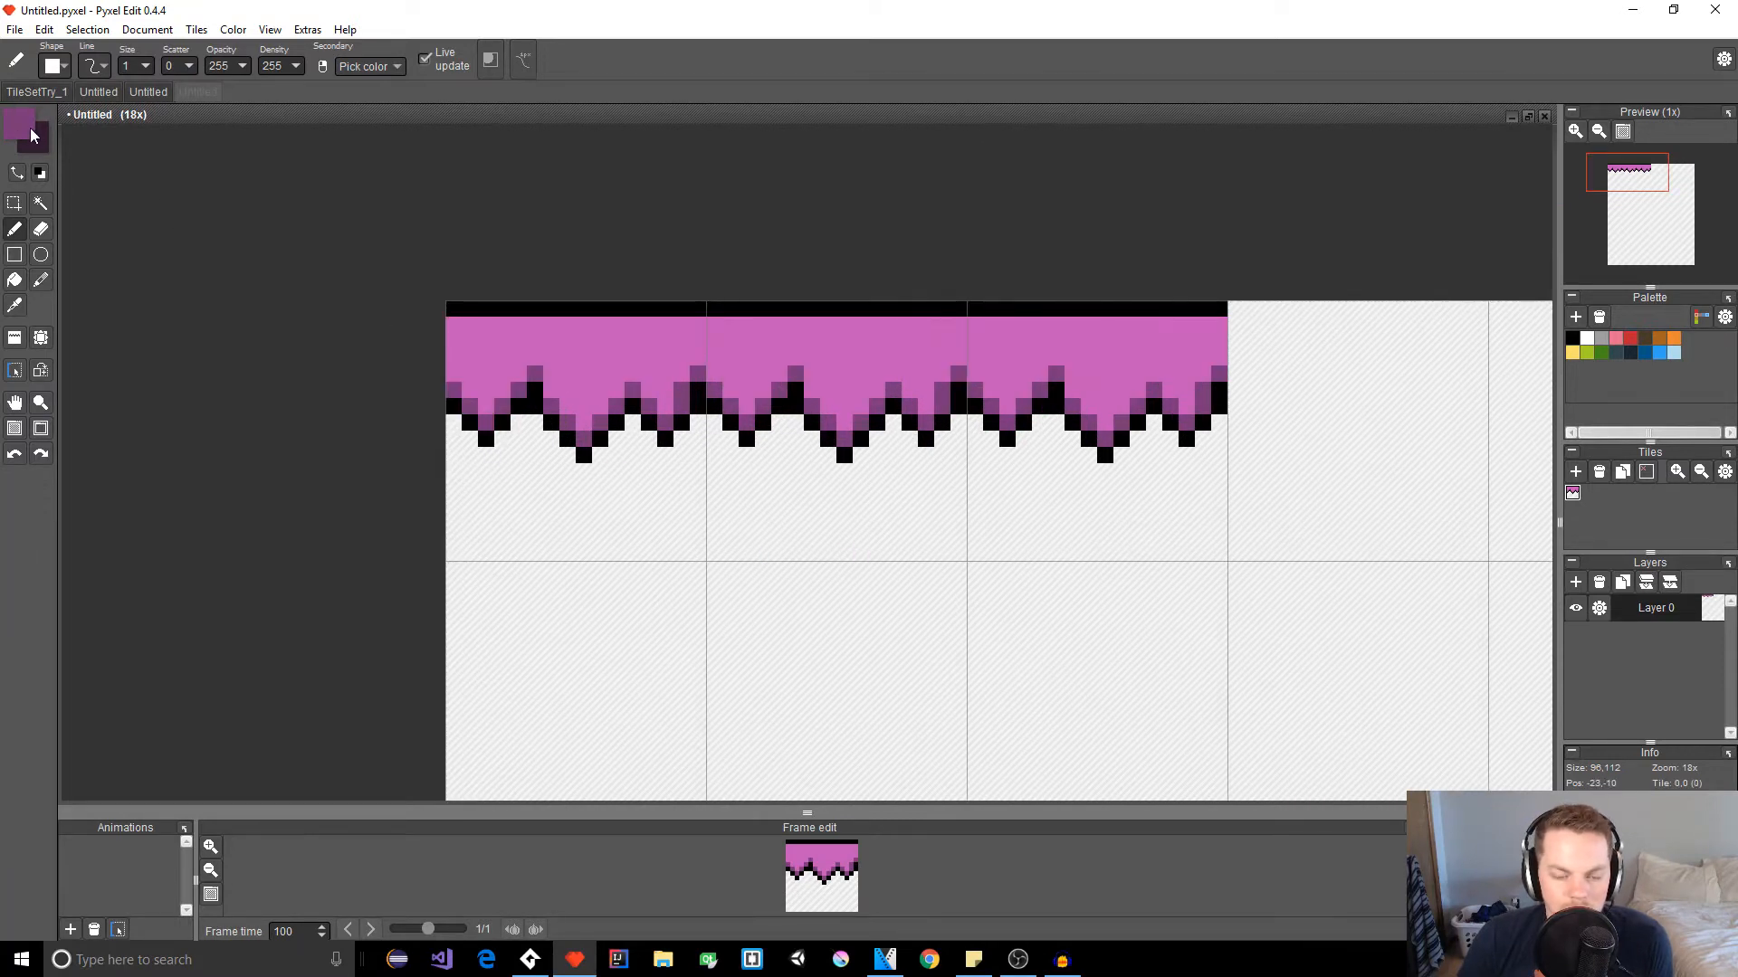
click(795, 325)
click(894, 325)
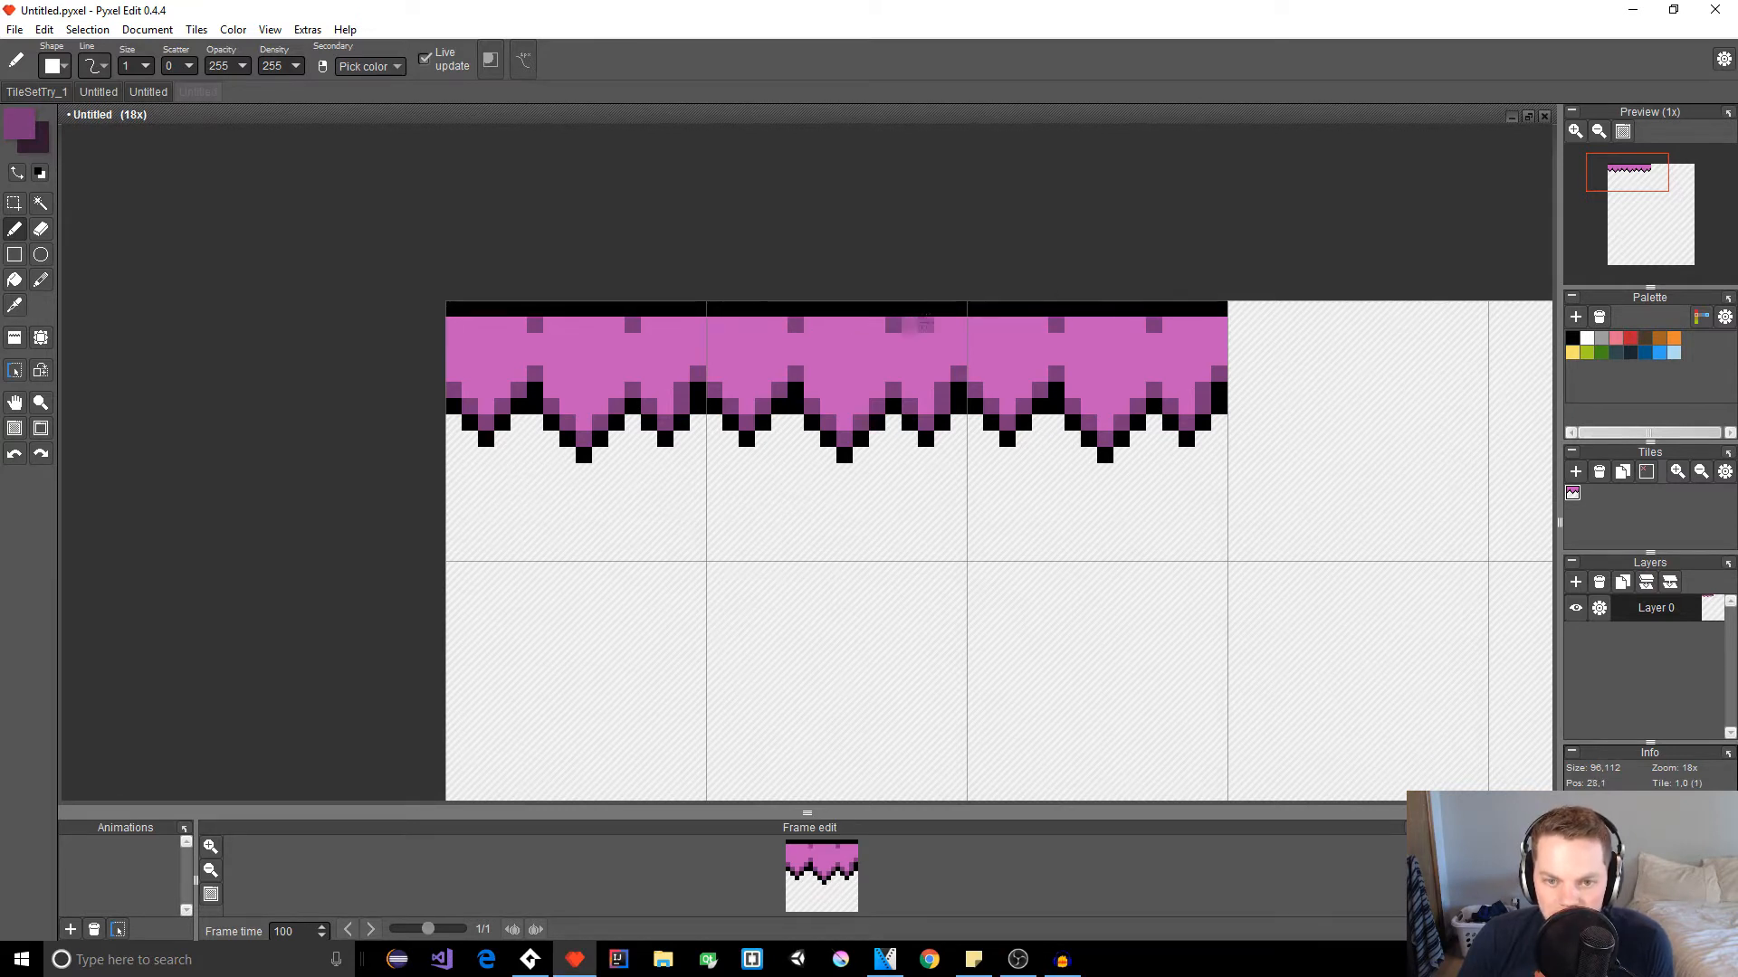
click(959, 325)
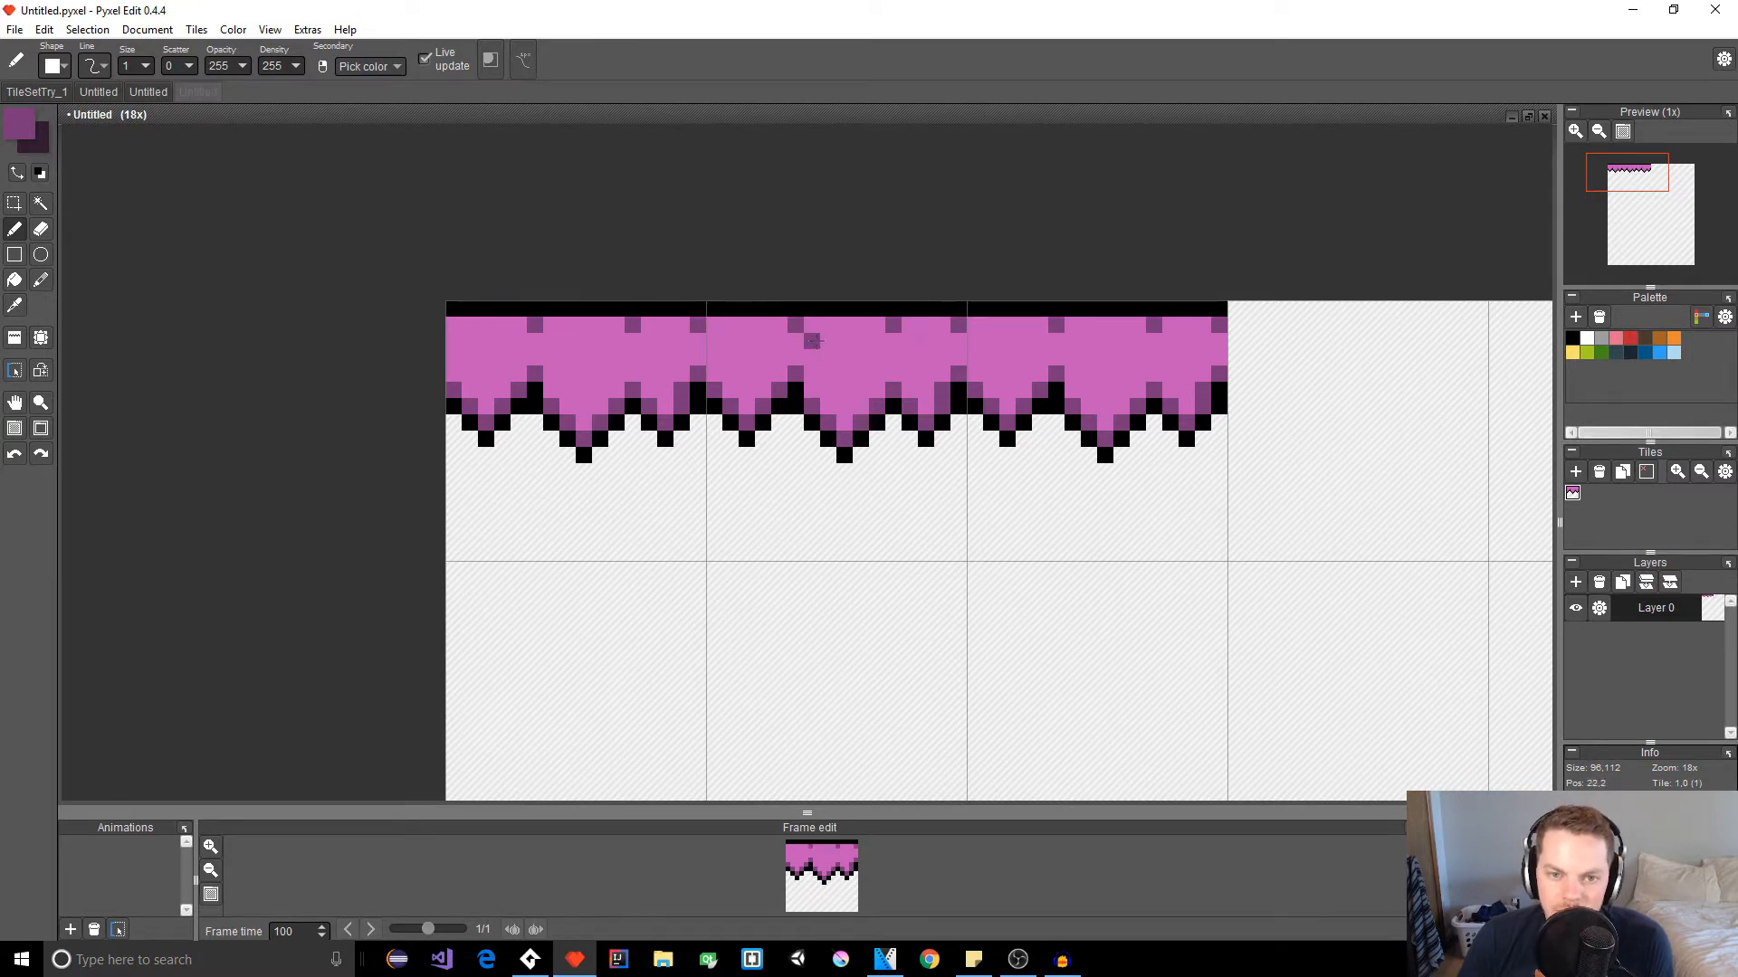
Step: Lighten the foreground purple to 9e429e
scroll(761, 343, up, 2)
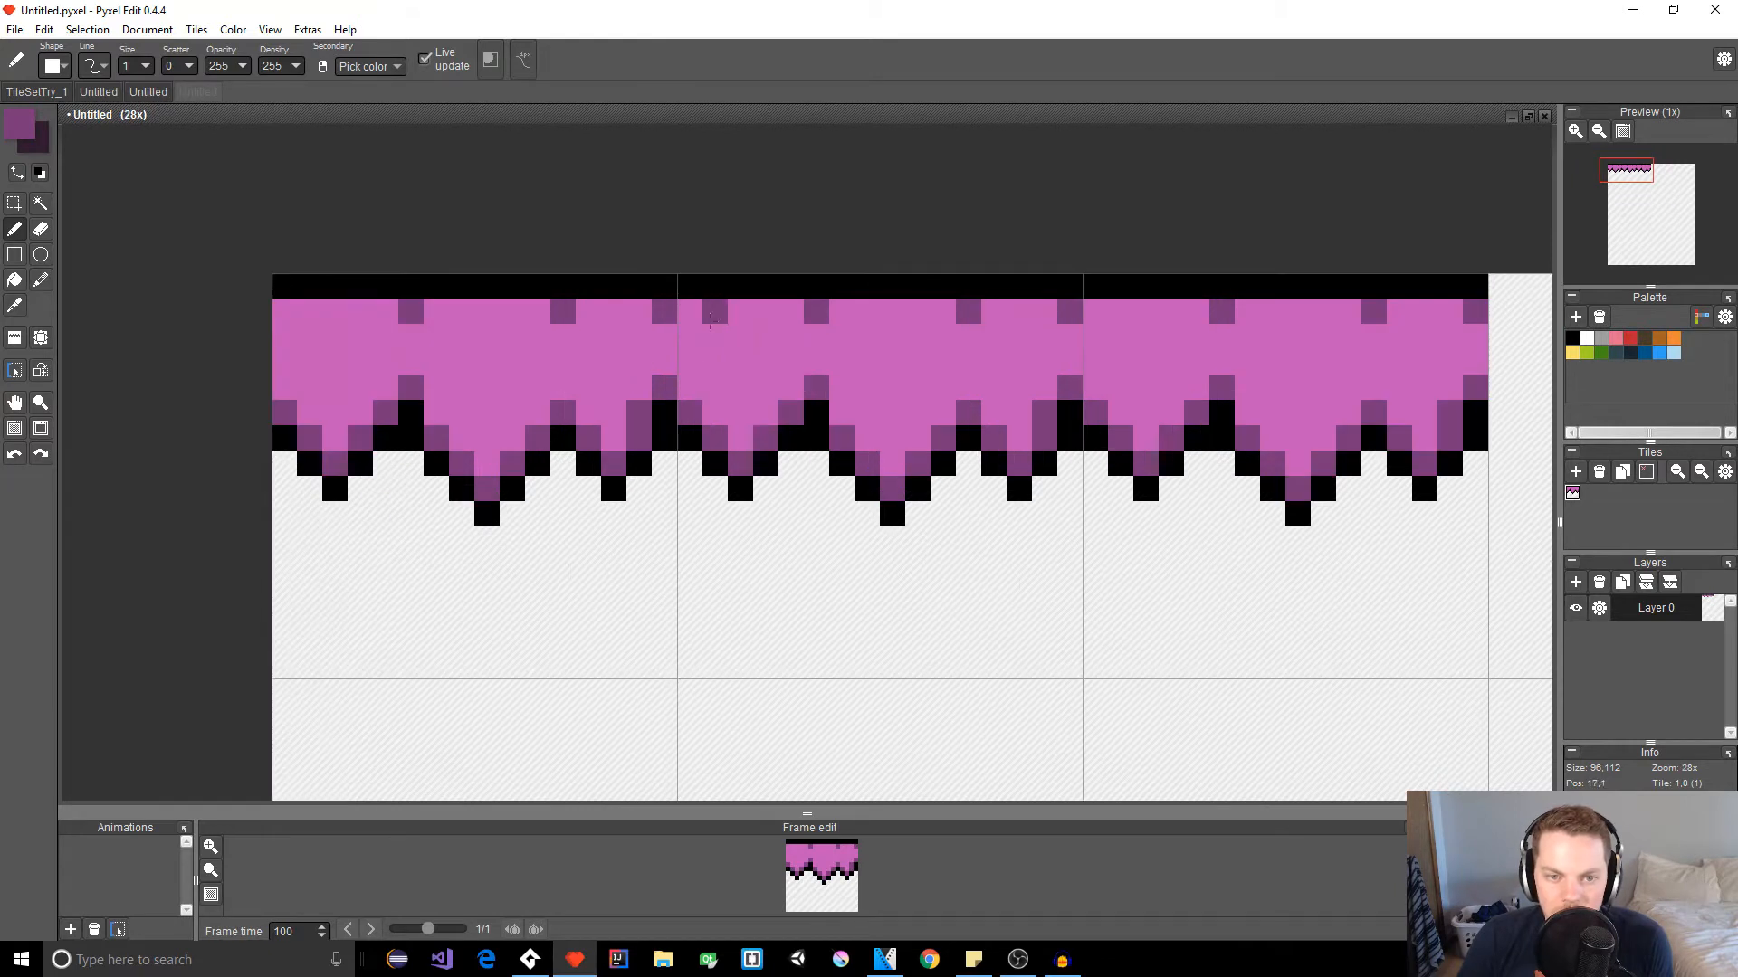
click(15, 136)
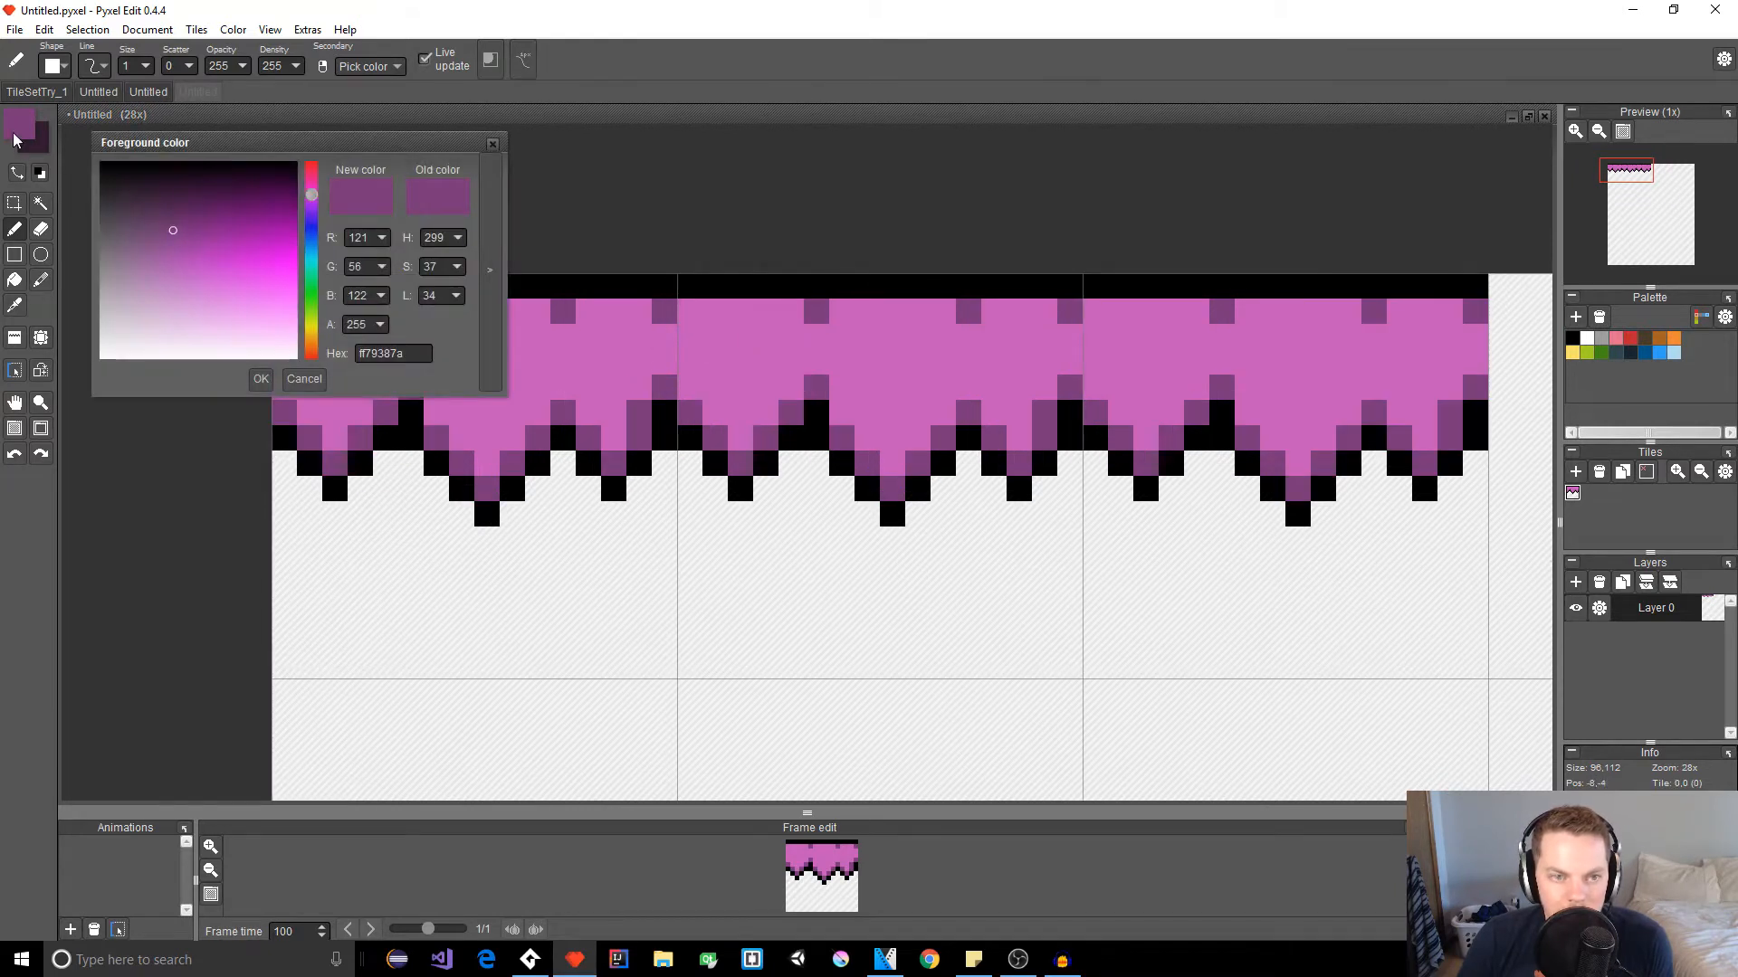
drag(460, 294, 457, 267)
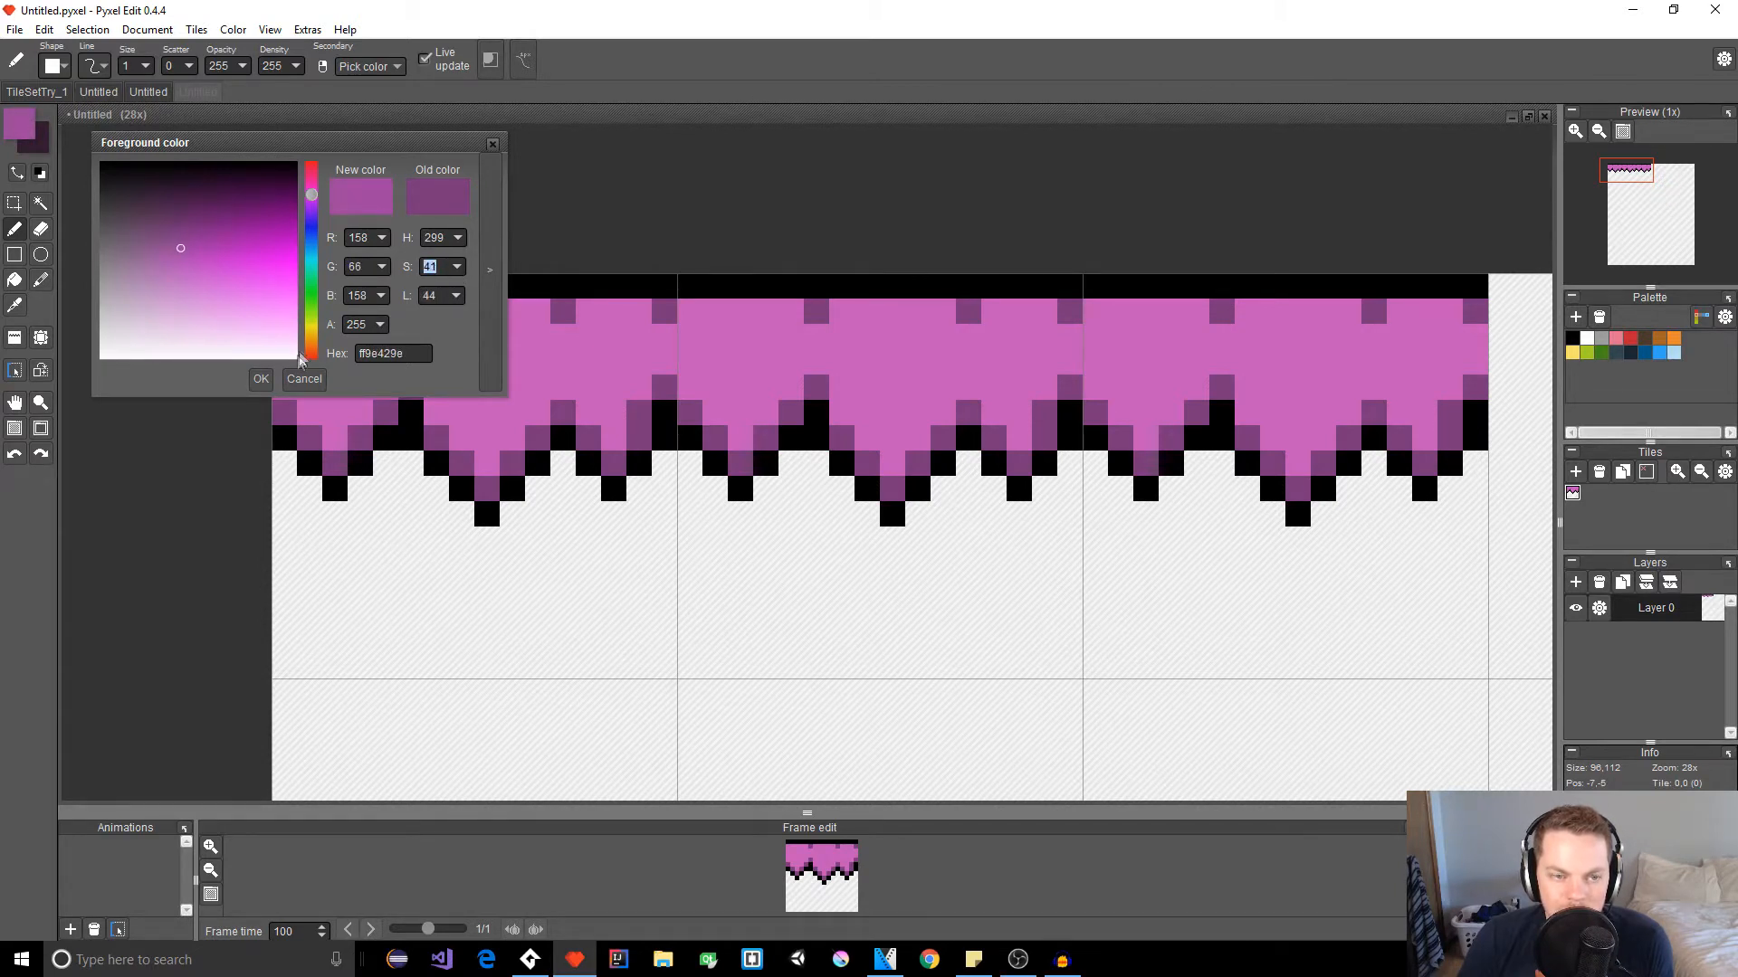
click(263, 379)
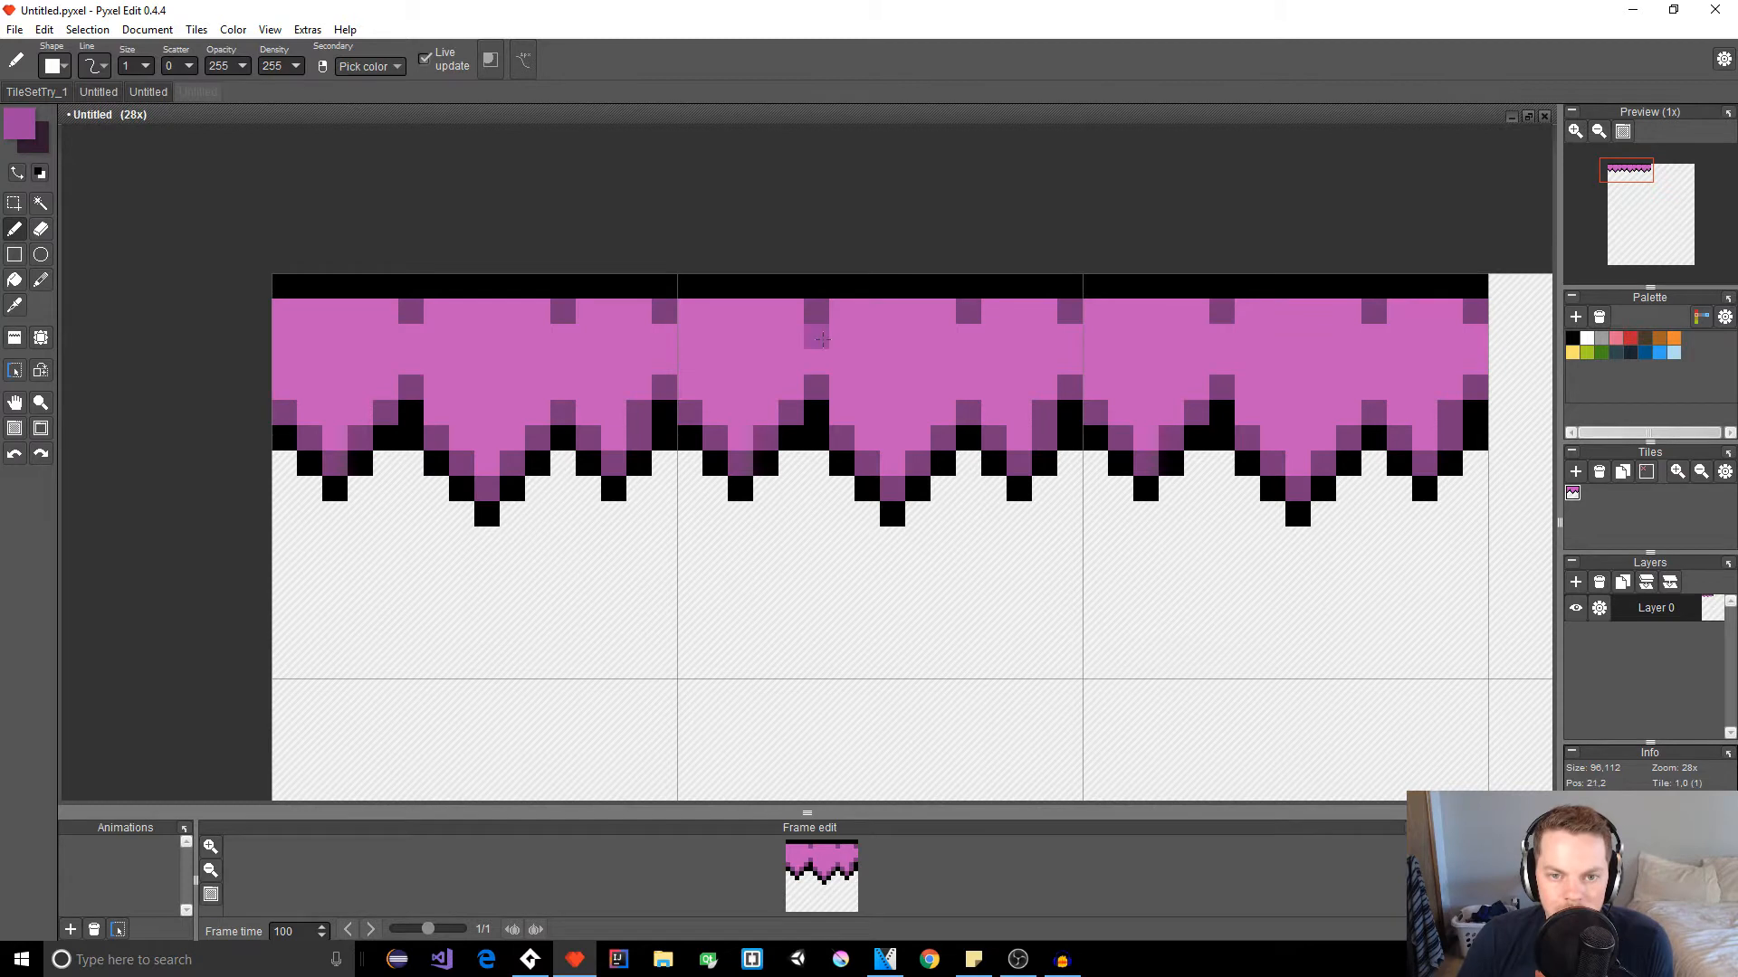
Step: Fill the two-pixel gap between each dark top pixel and the shading below with the lighter purple, forming three vertical columns per tile
drag(816, 336, 815, 362)
drag(968, 337, 967, 362)
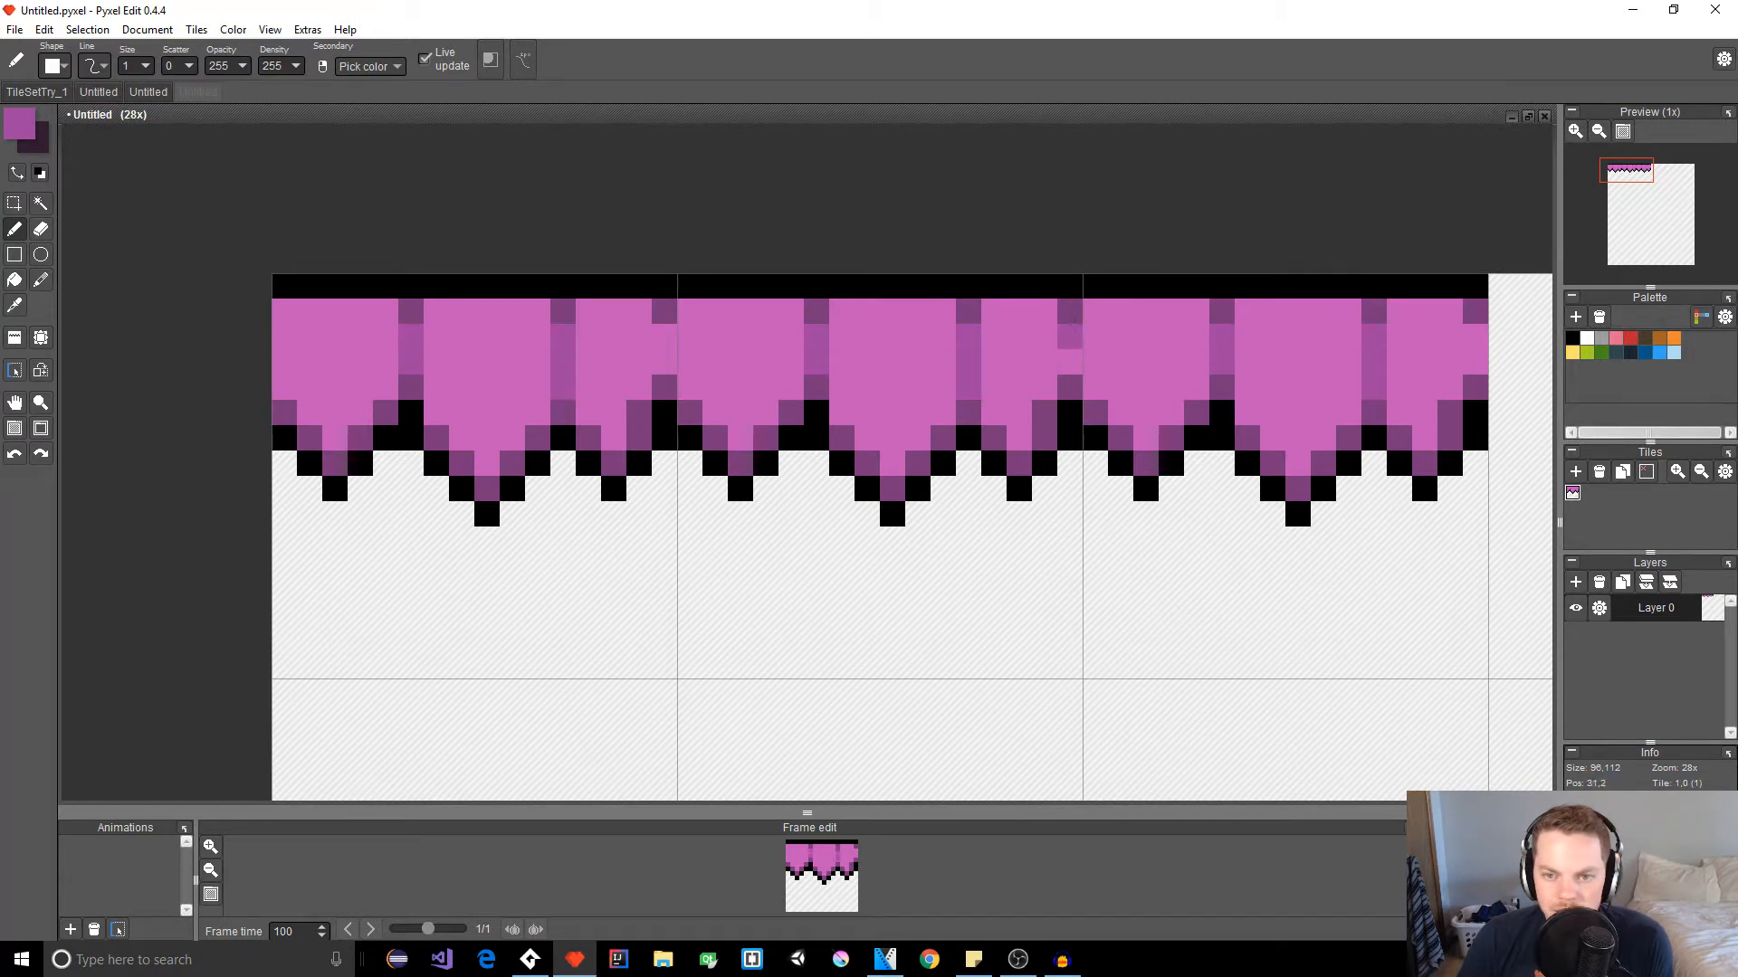
drag(1068, 337, 1069, 362)
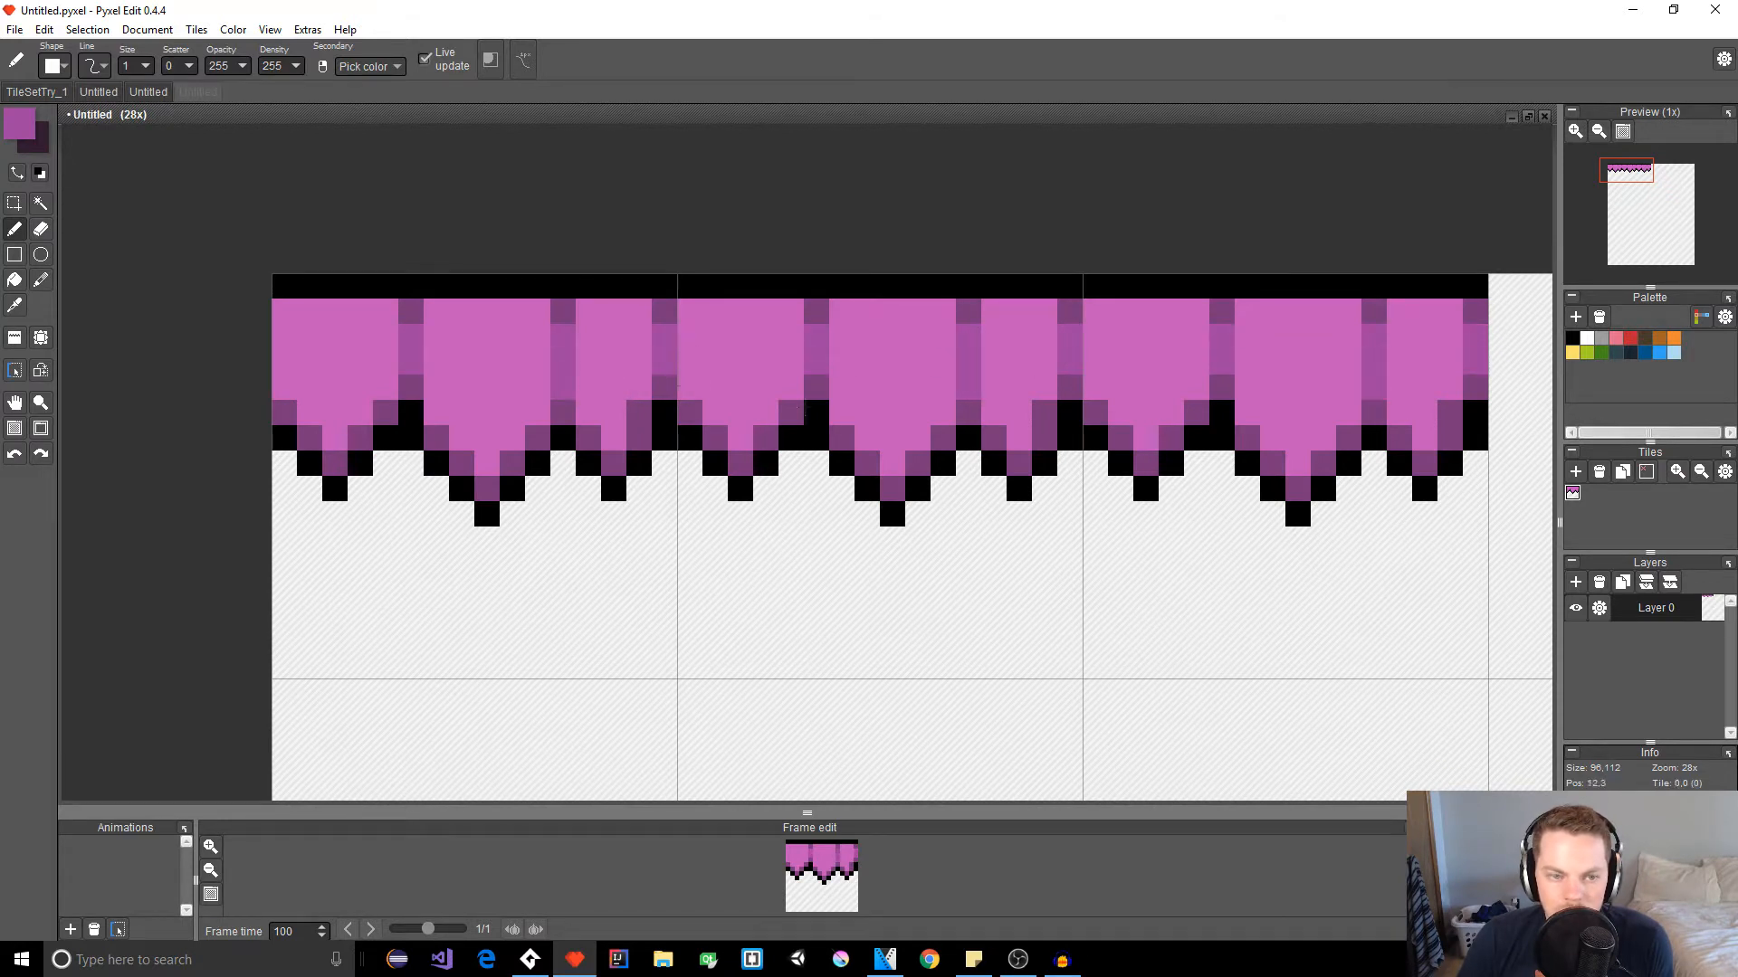
Step: Add a 9e429e pixel on each side of the three dark purple pixels directly below the black top line
scroll(787, 527, down, 5)
scroll(794, 543, up, 5)
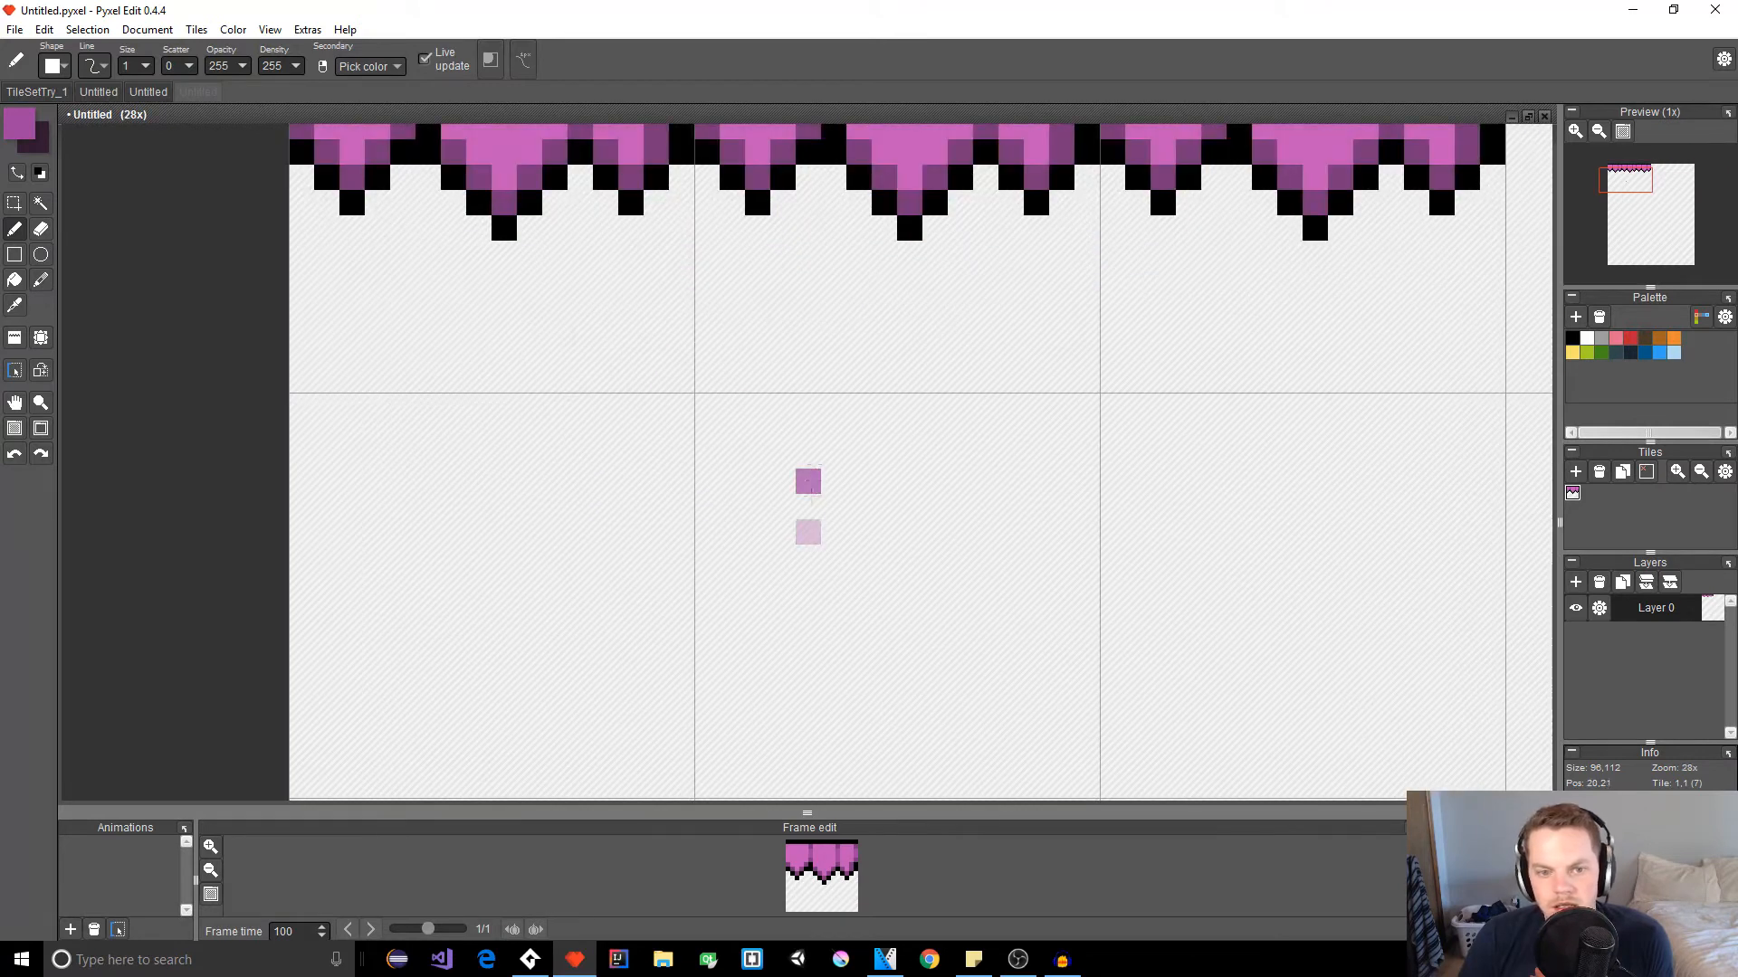
click(744, 279)
click(793, 278)
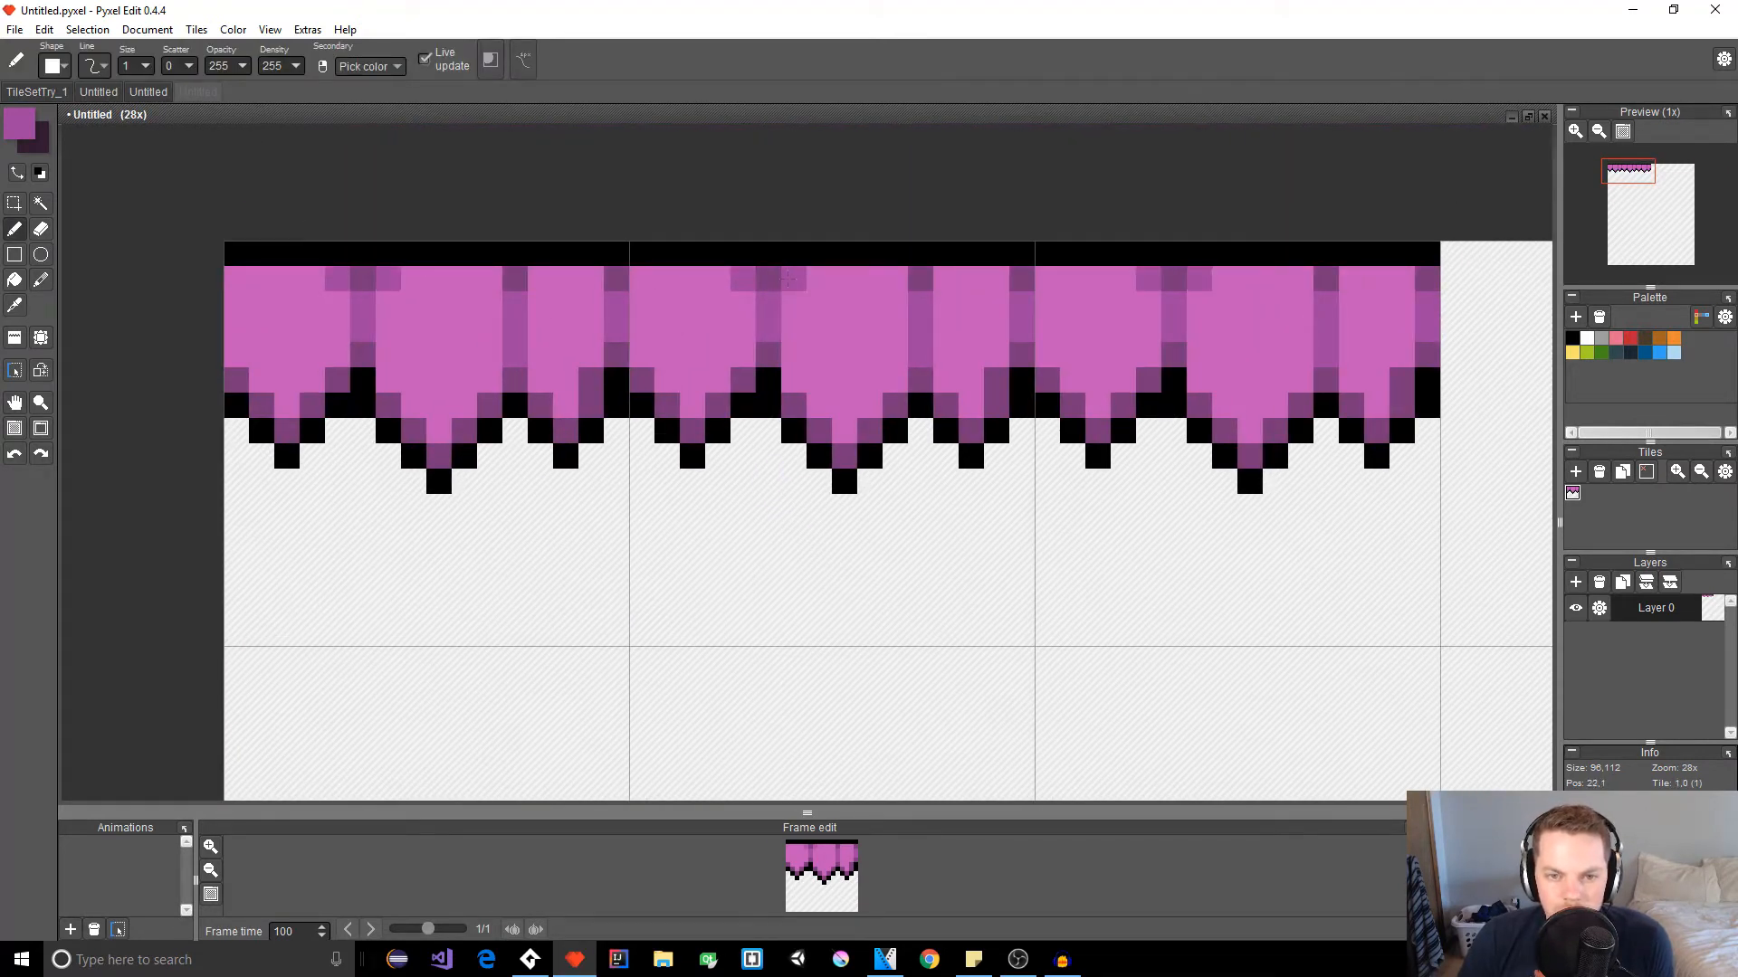
click(896, 279)
click(946, 279)
click(998, 279)
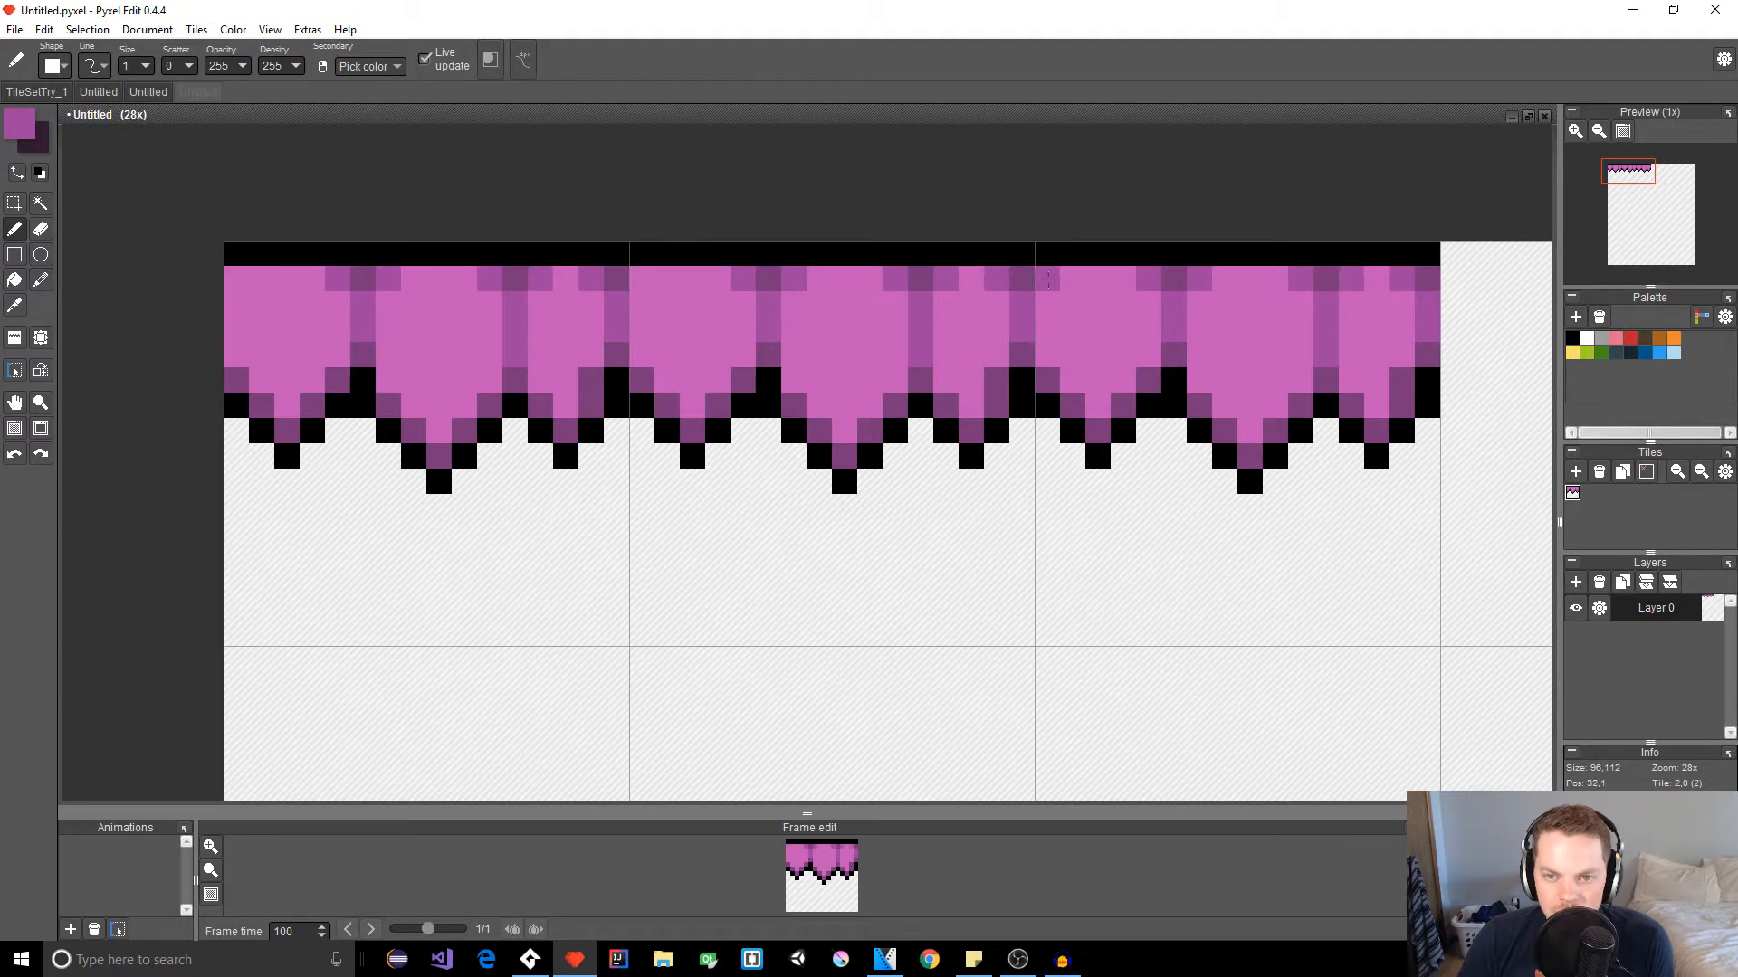
click(1047, 279)
drag(819, 431, 821, 446)
scroll(822, 438, down, 4)
scroll(822, 434, up, 5)
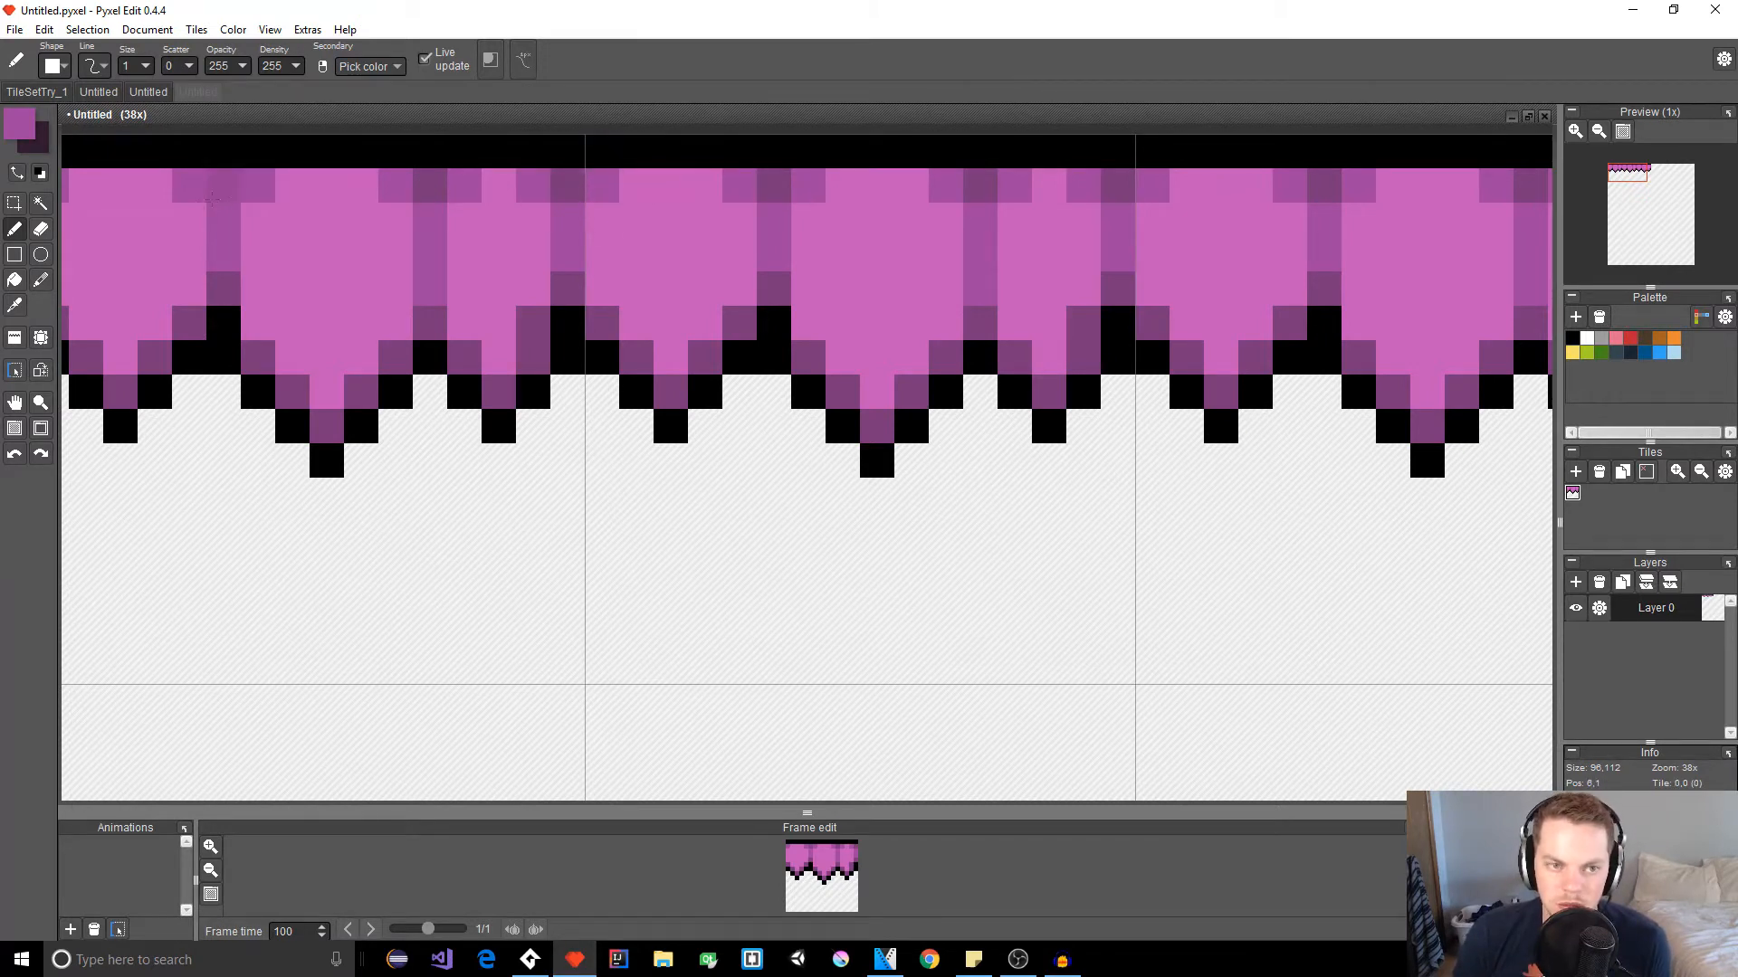
mouse_move(946, 286)
mouse_down()
mouse_move(806, 271)
mouse_move(705, 289)
mouse_up()
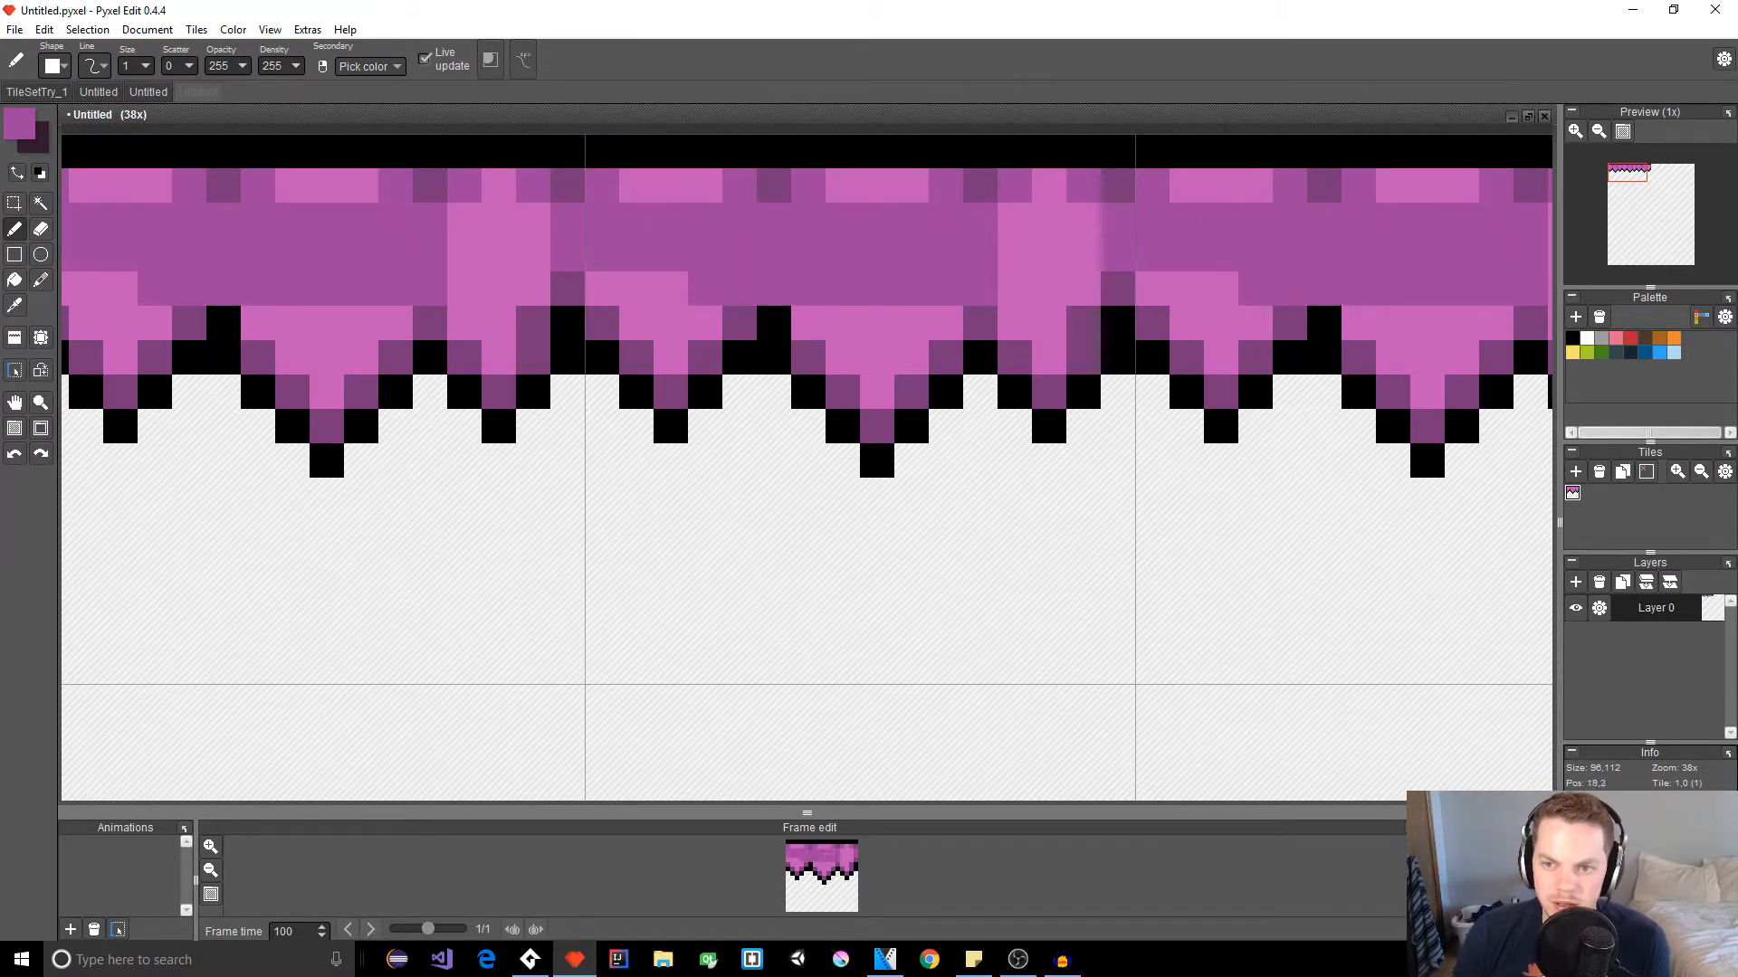
key(ctrl+z)
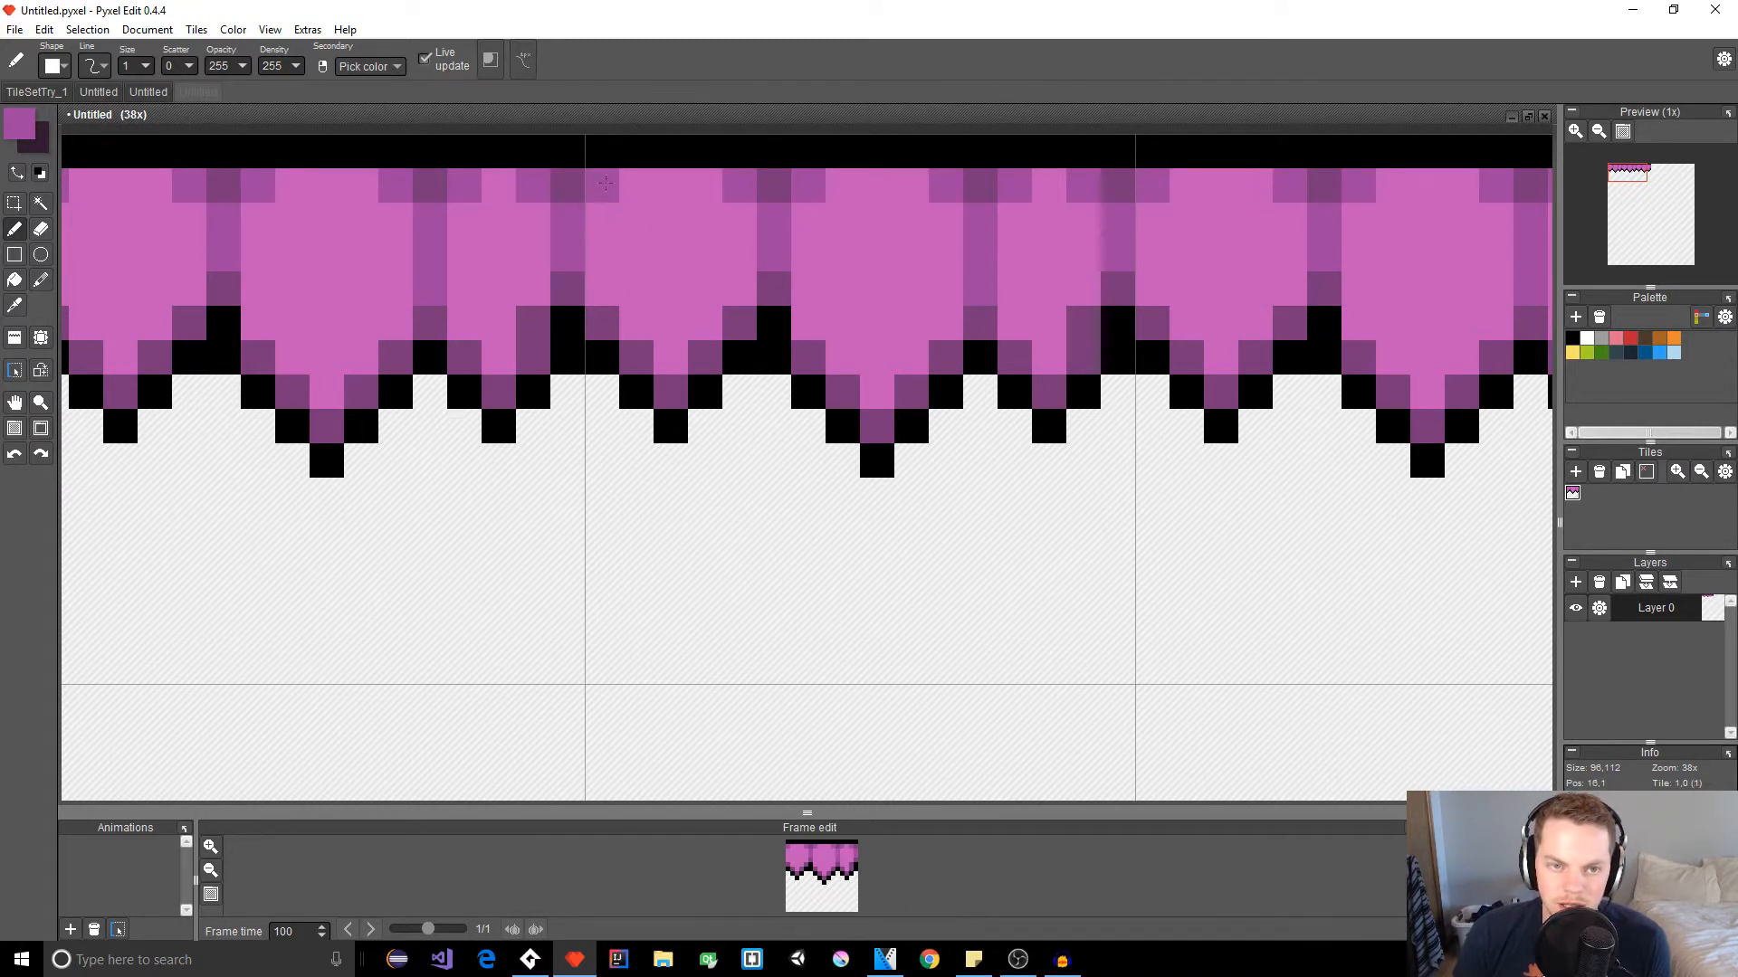
scroll(772, 419, down, 4)
scroll(721, 400, up, 2)
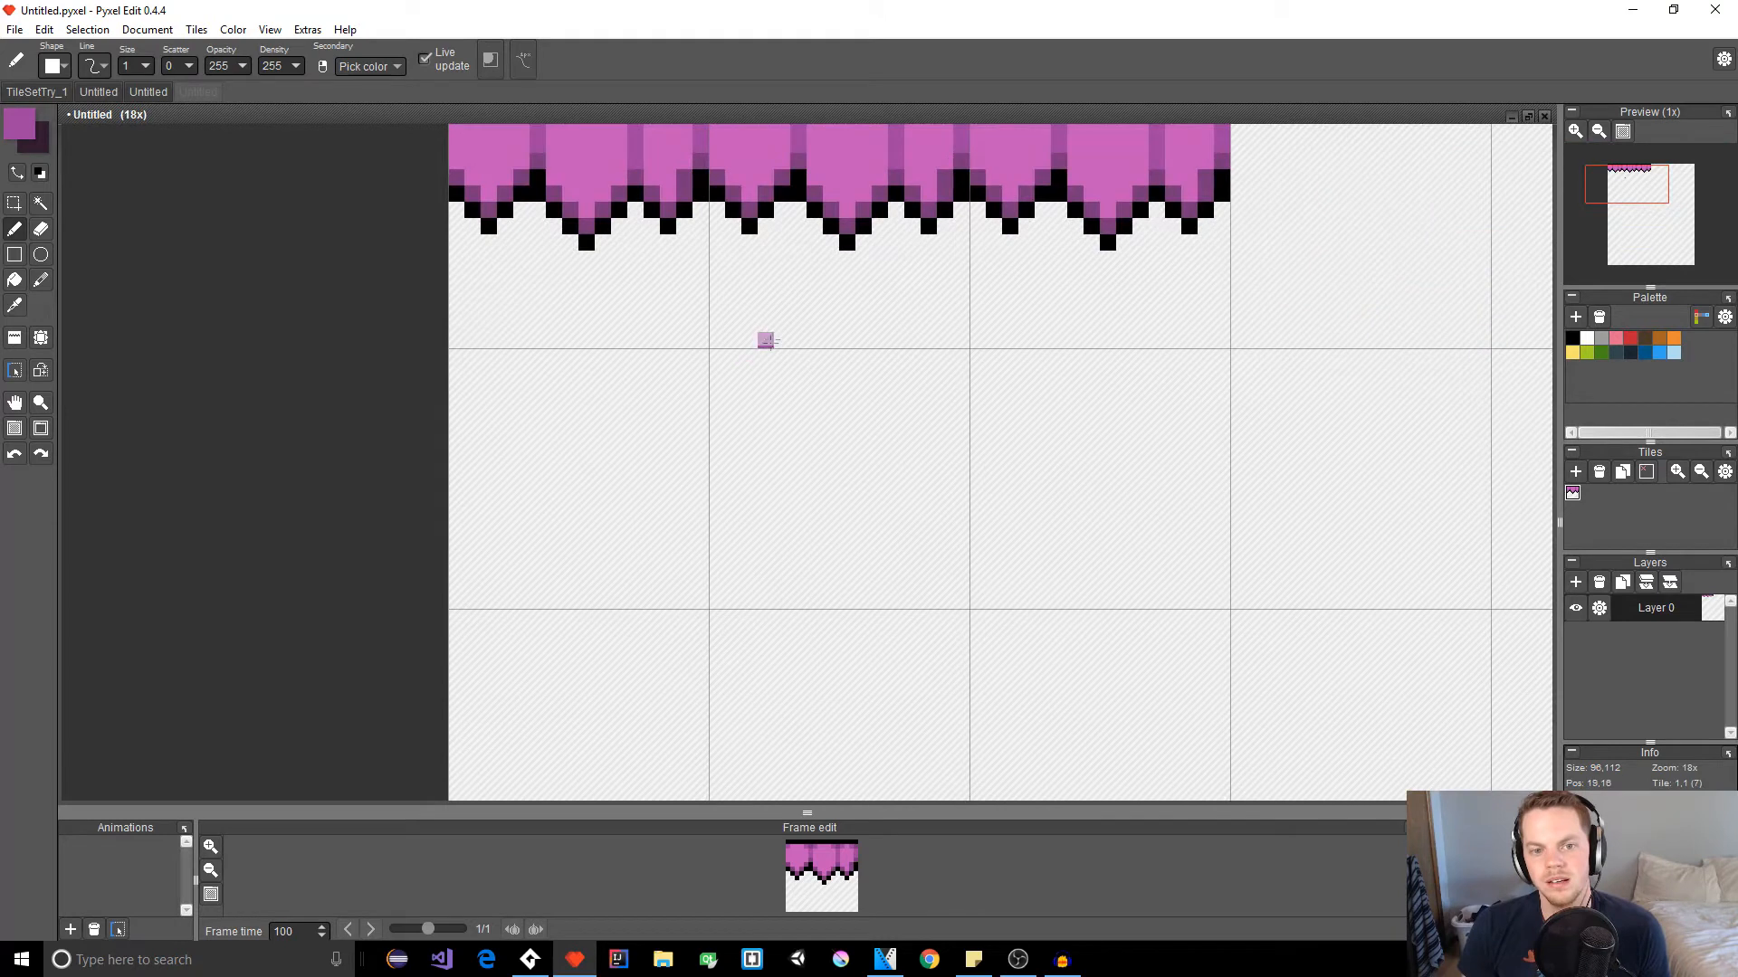
Step: Lighten the foreground purple slightly to a lightness of 47 and fine-tune its saturation
drag(780, 240, 740, 457)
scroll(693, 377, up, 1)
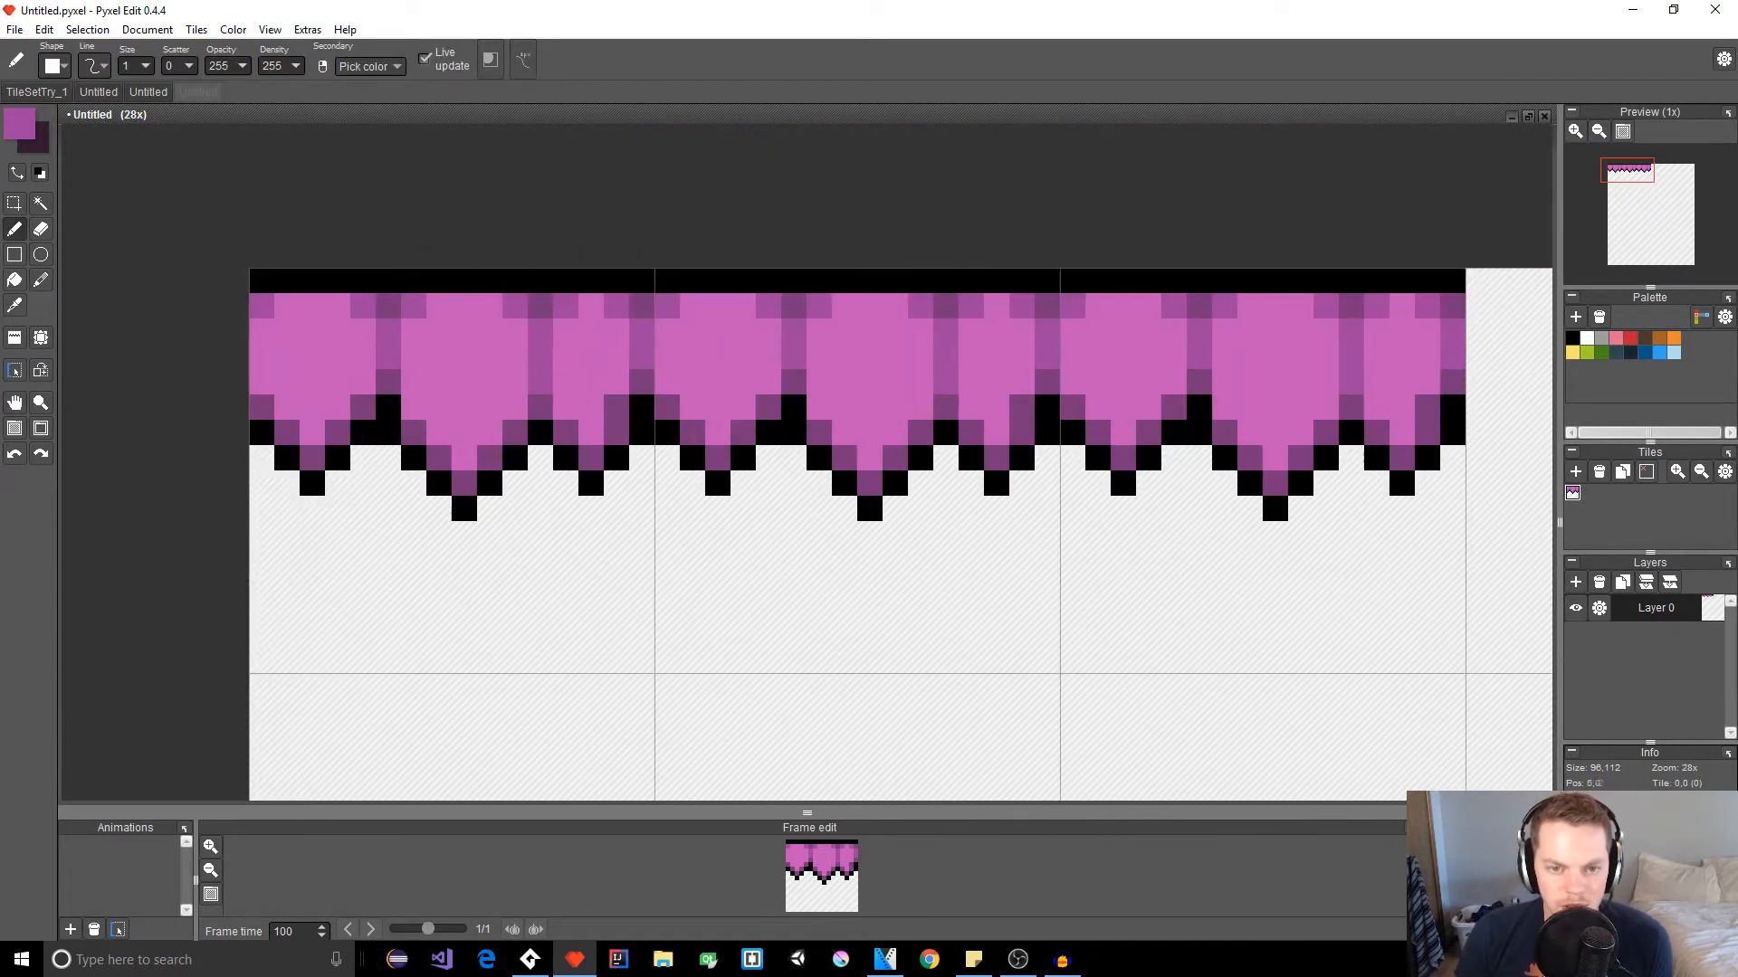
click(27, 132)
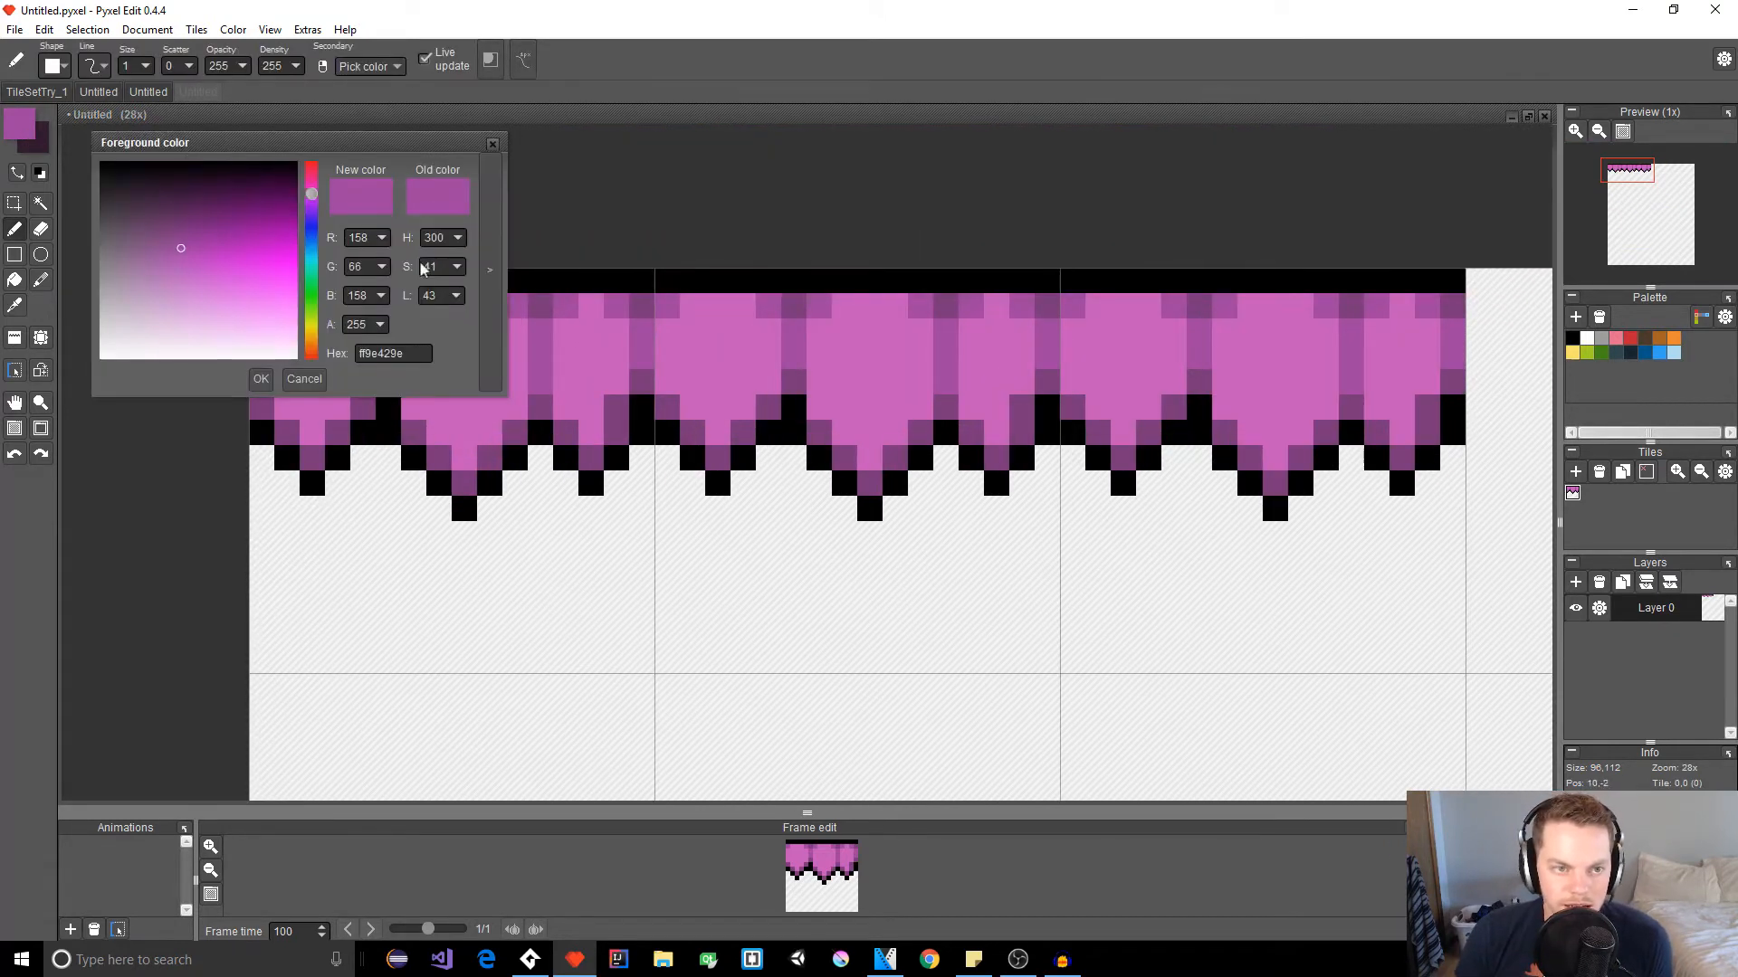
drag(458, 296, 458, 295)
click(458, 267)
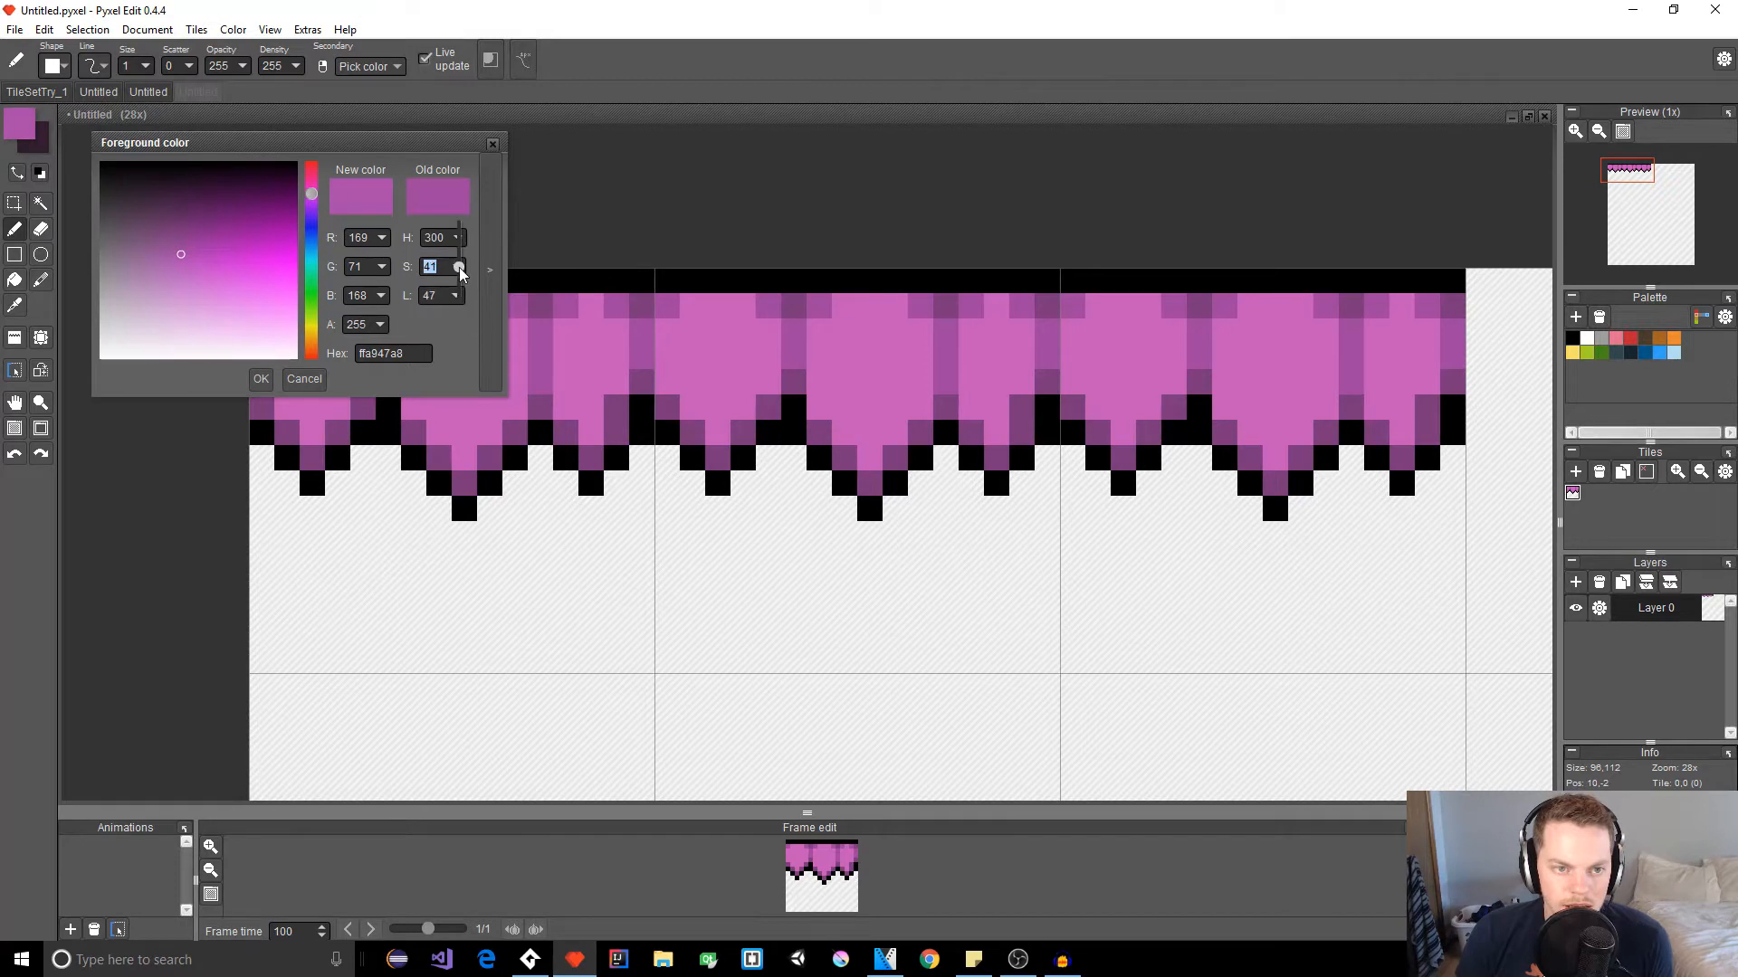
click(261, 378)
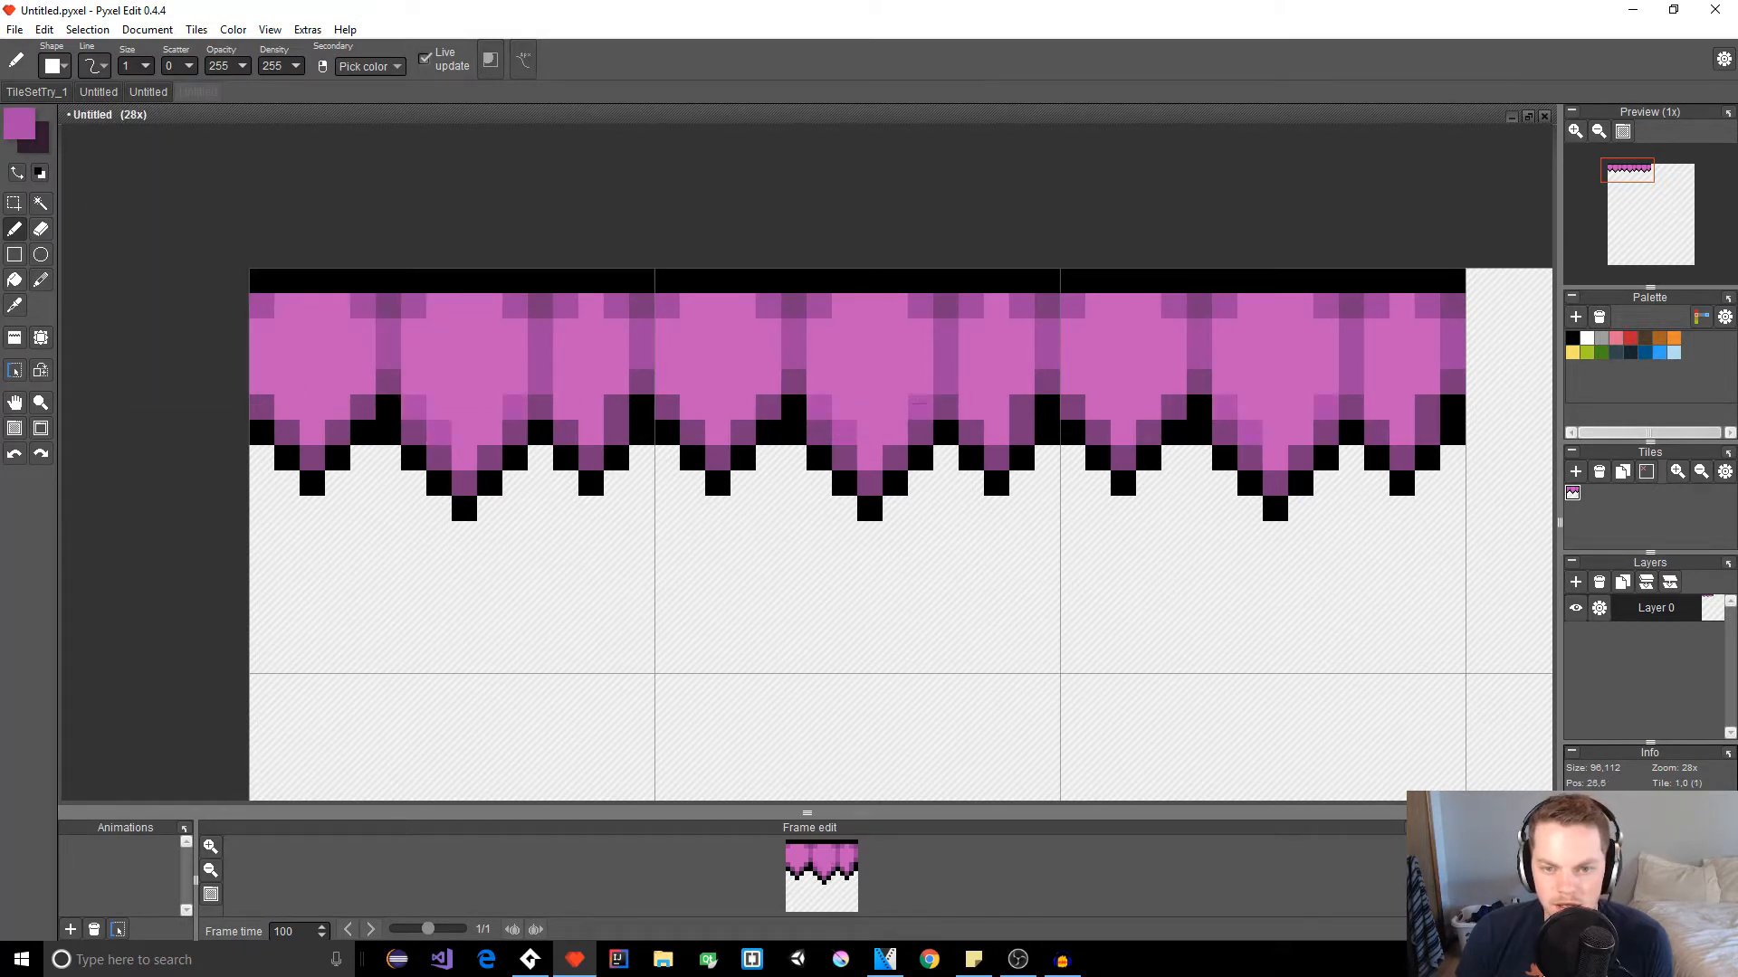
Step: Shade the upper and lower corners of the lobes with the lighter purple, undoing the last stray stroke
click(927, 331)
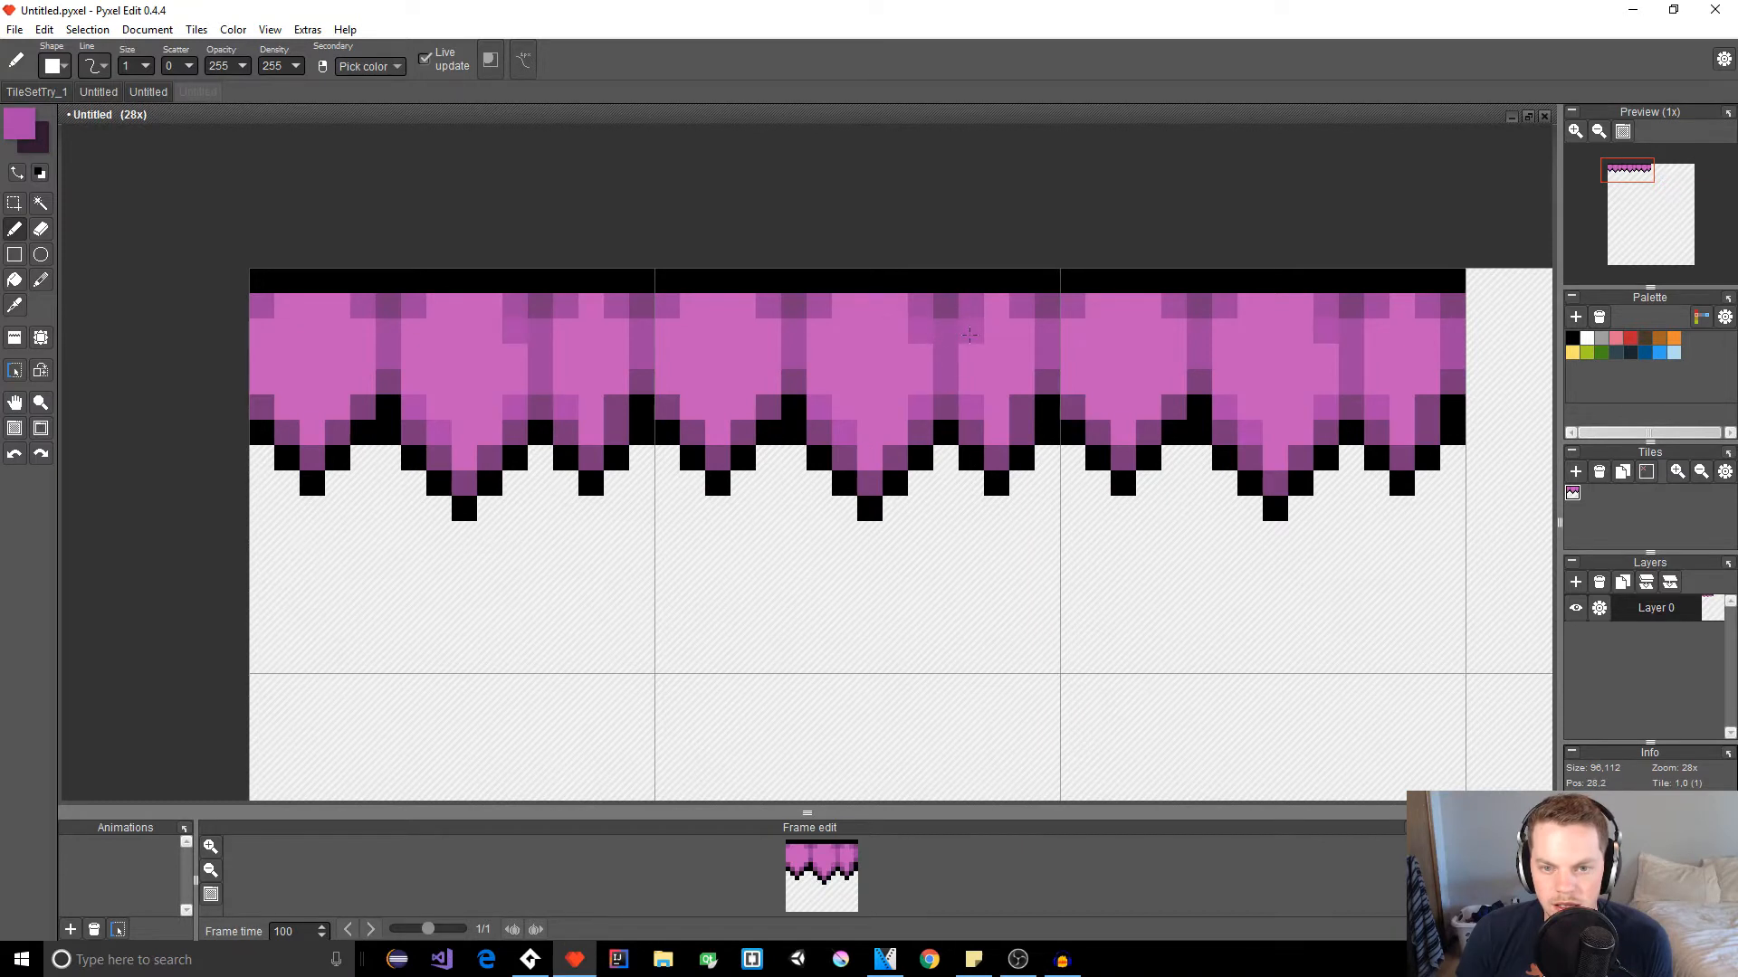
click(692, 332)
key(ctrl+z)
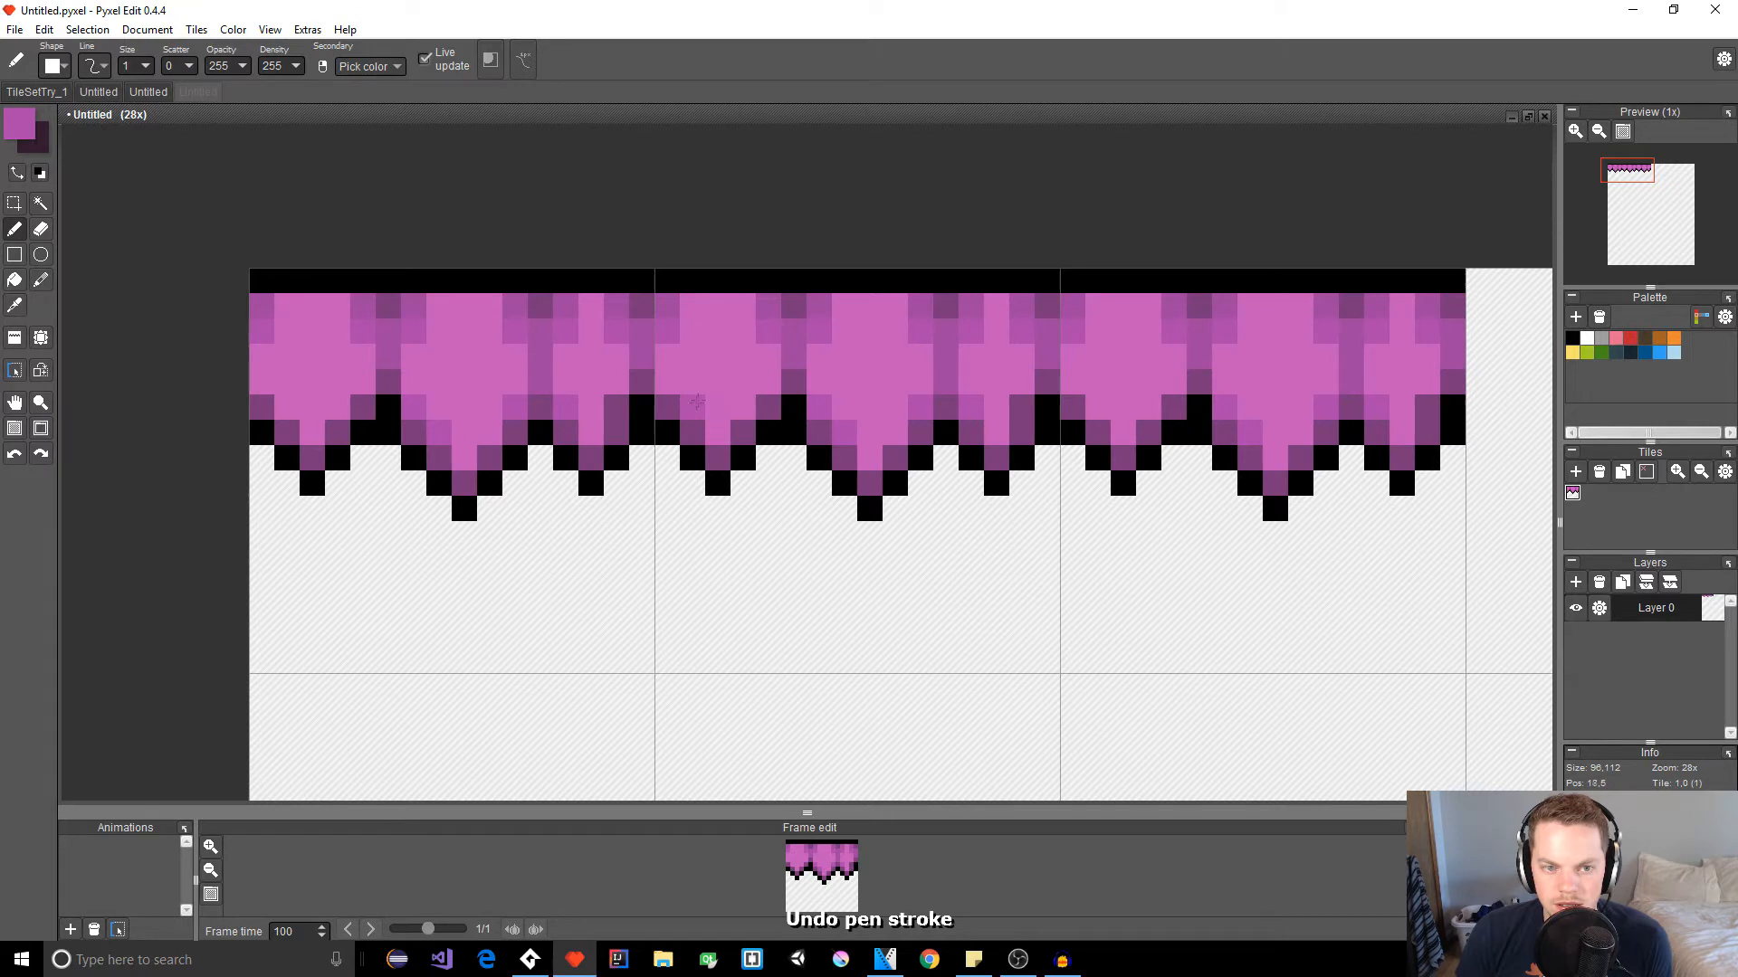
Step: Lighten the foreground purple further to b84cb5
scroll(714, 474, down, 4)
scroll(712, 474, up, 3)
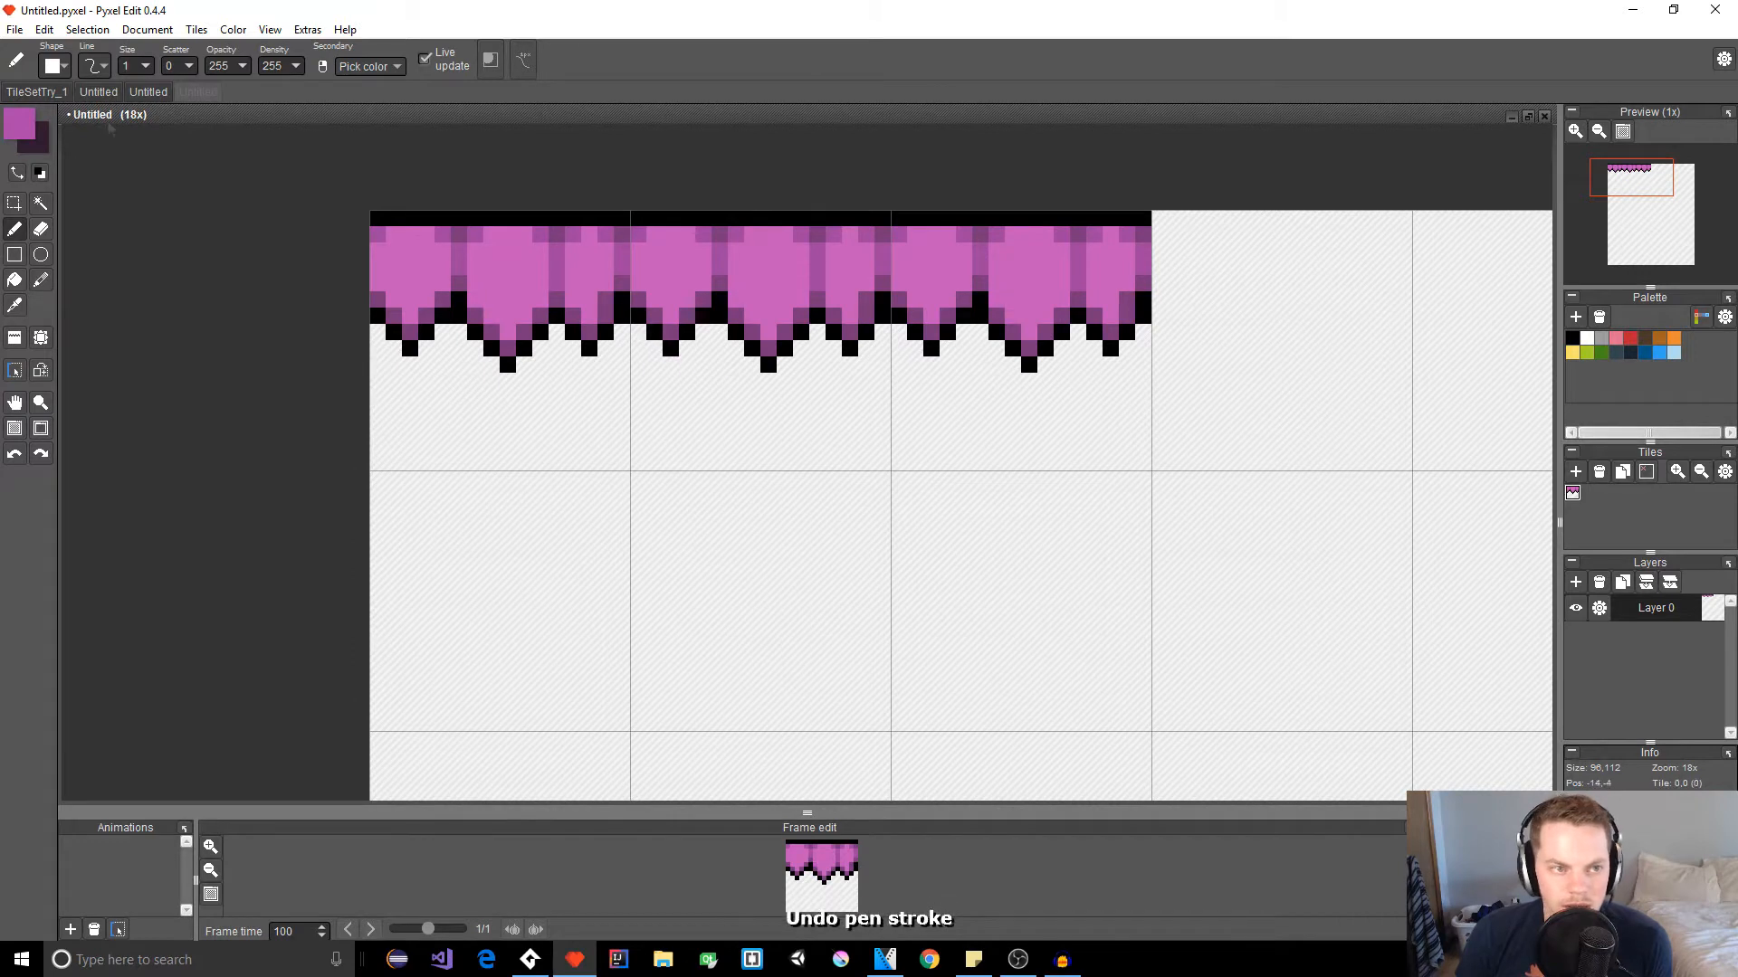
click(20, 122)
drag(459, 296, 459, 292)
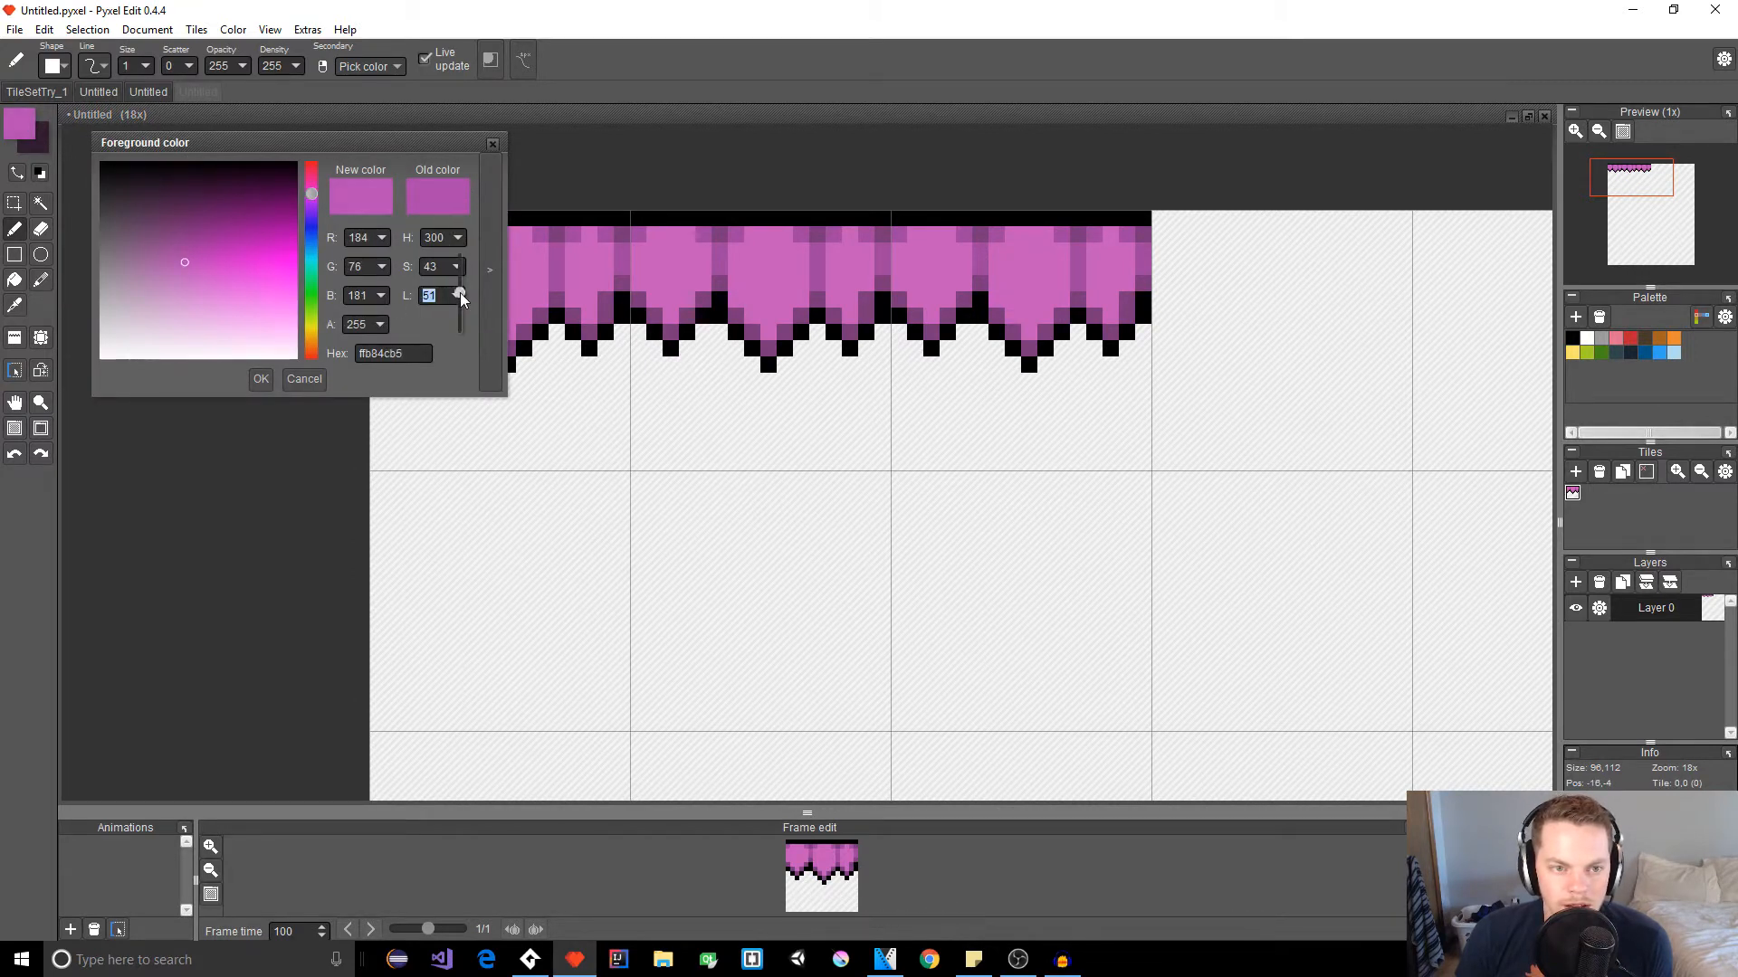
click(261, 380)
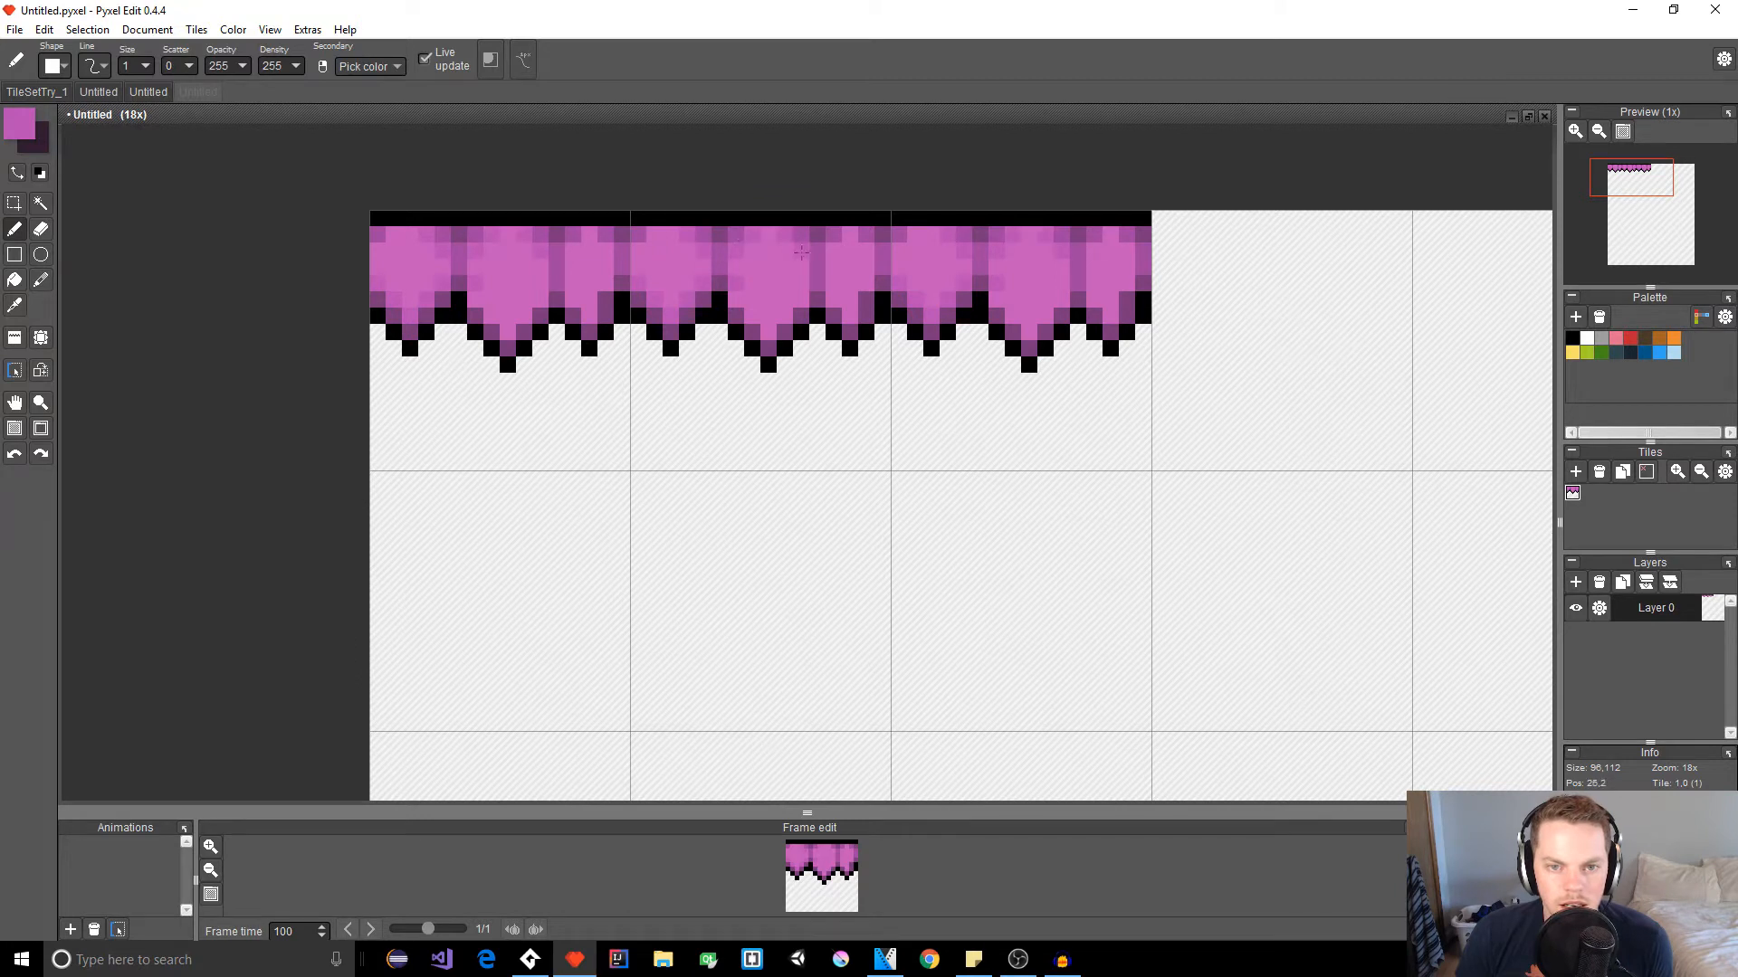
Step: Blend the b84cb5 purple around the inner edges of the lobes, between the darker shading and the pink fill
drag(861, 252, 917, 237)
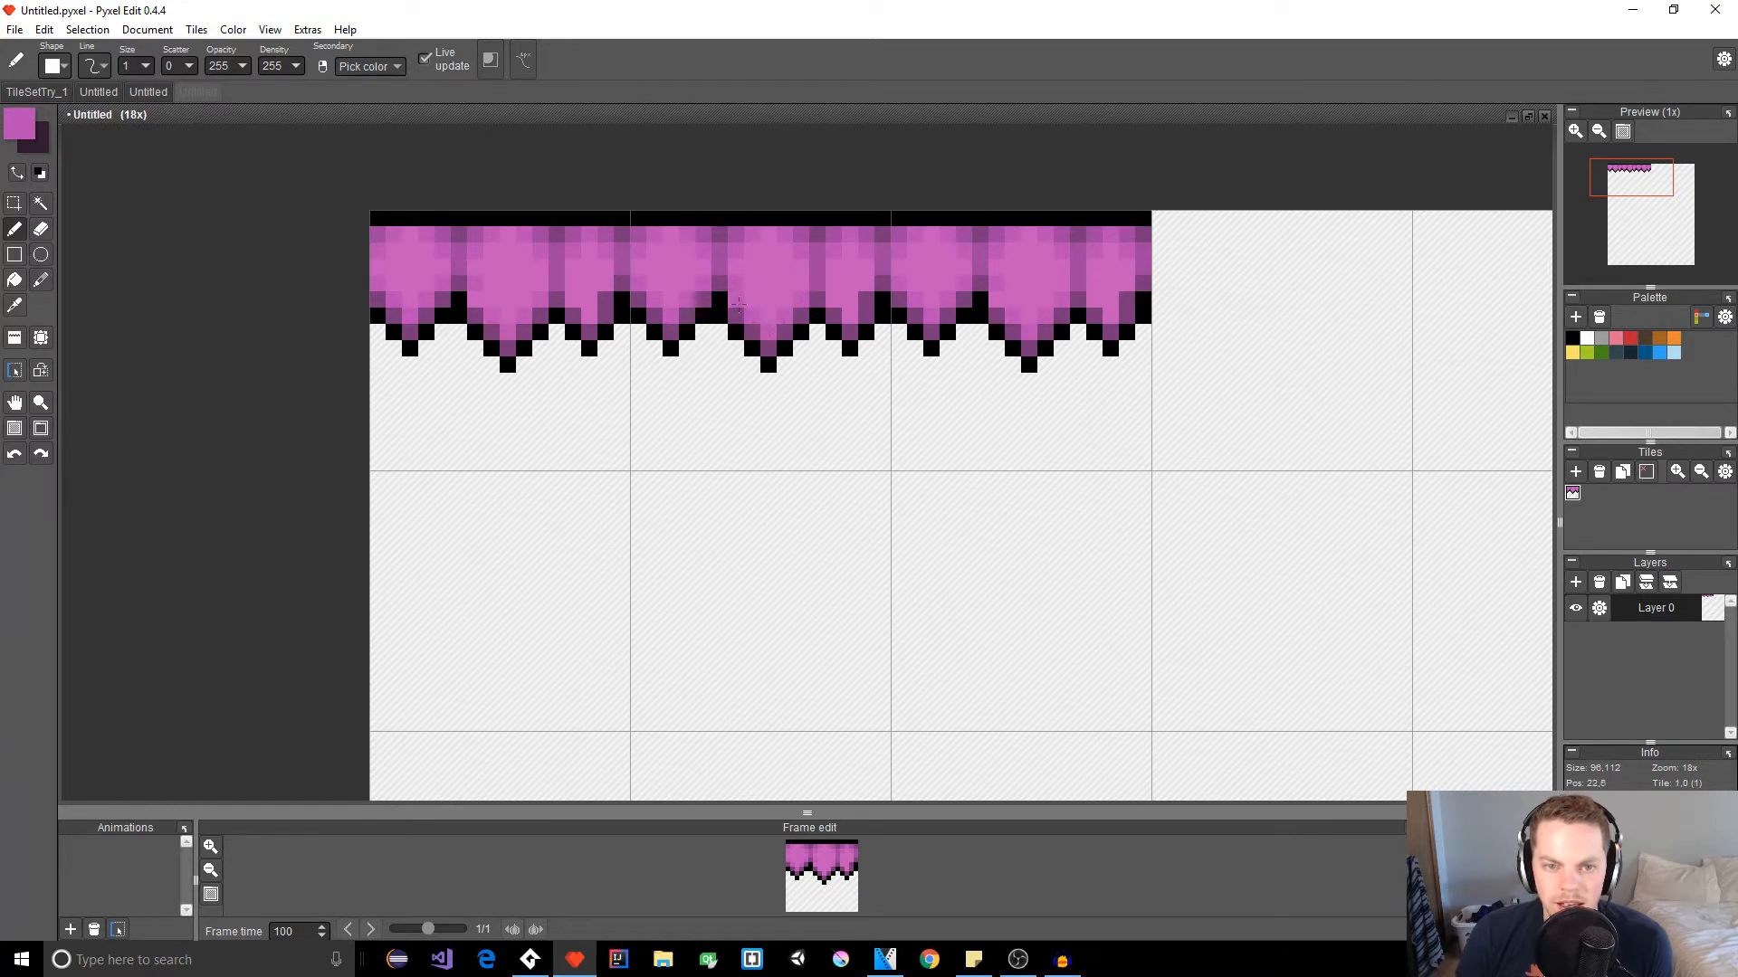
scroll(850, 317, down, 2)
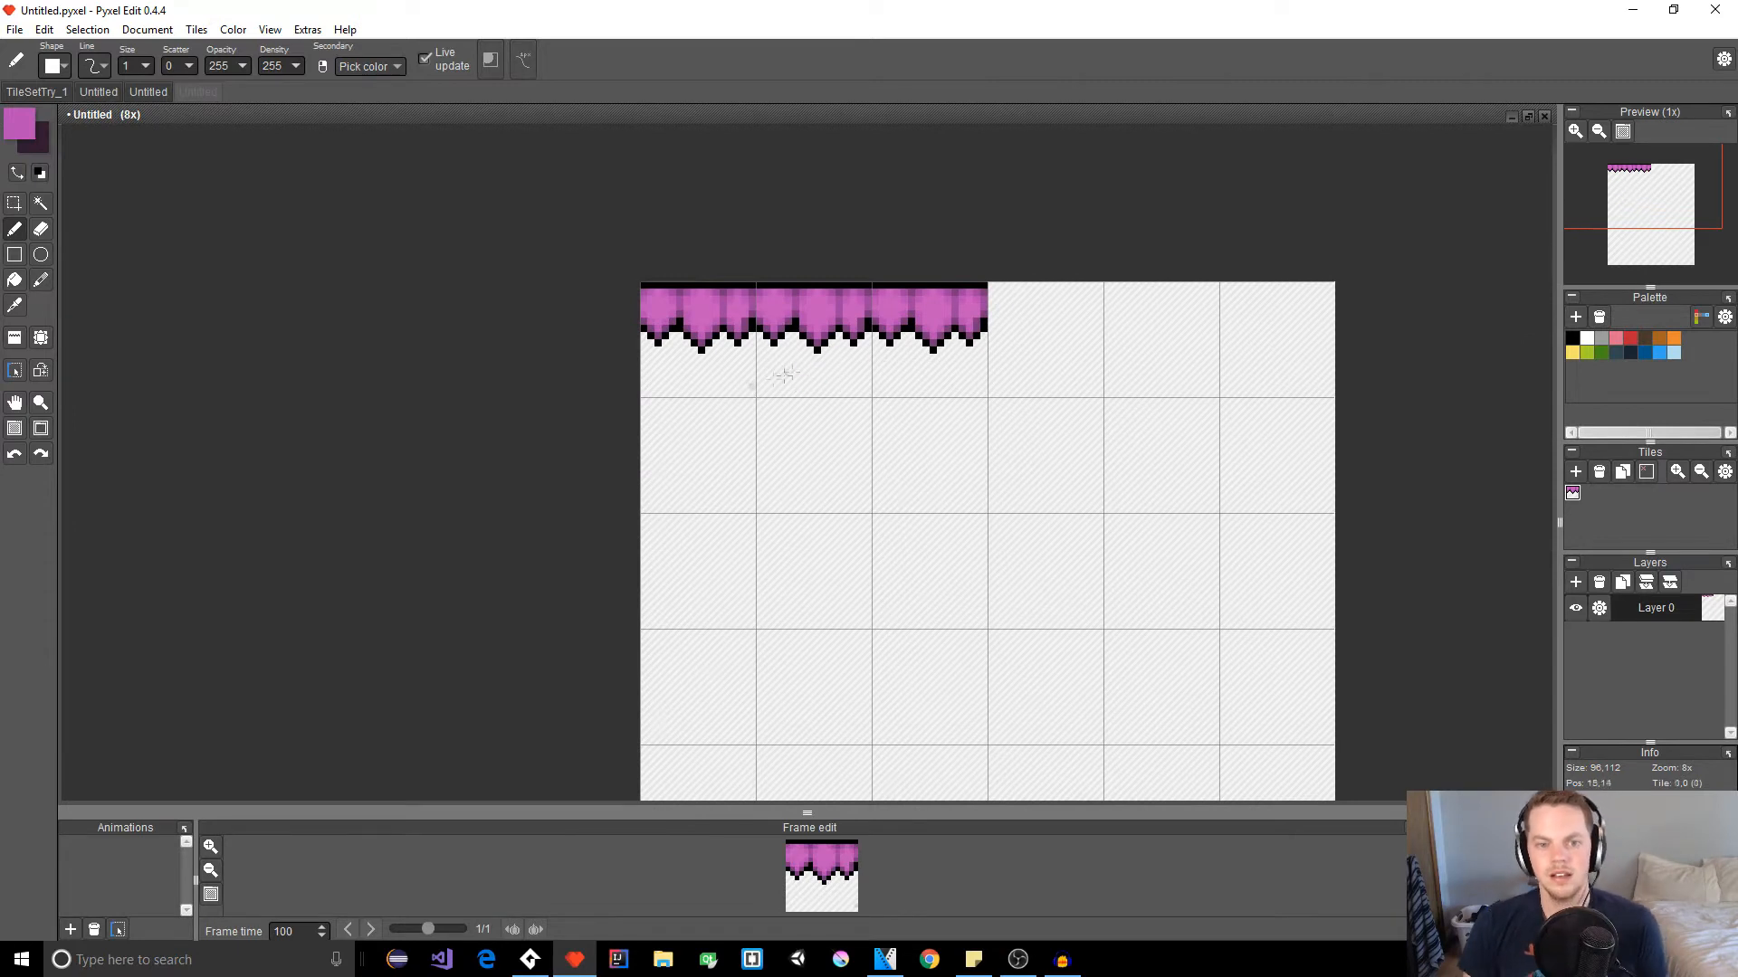
scroll(759, 385, up, 3)
key(space)
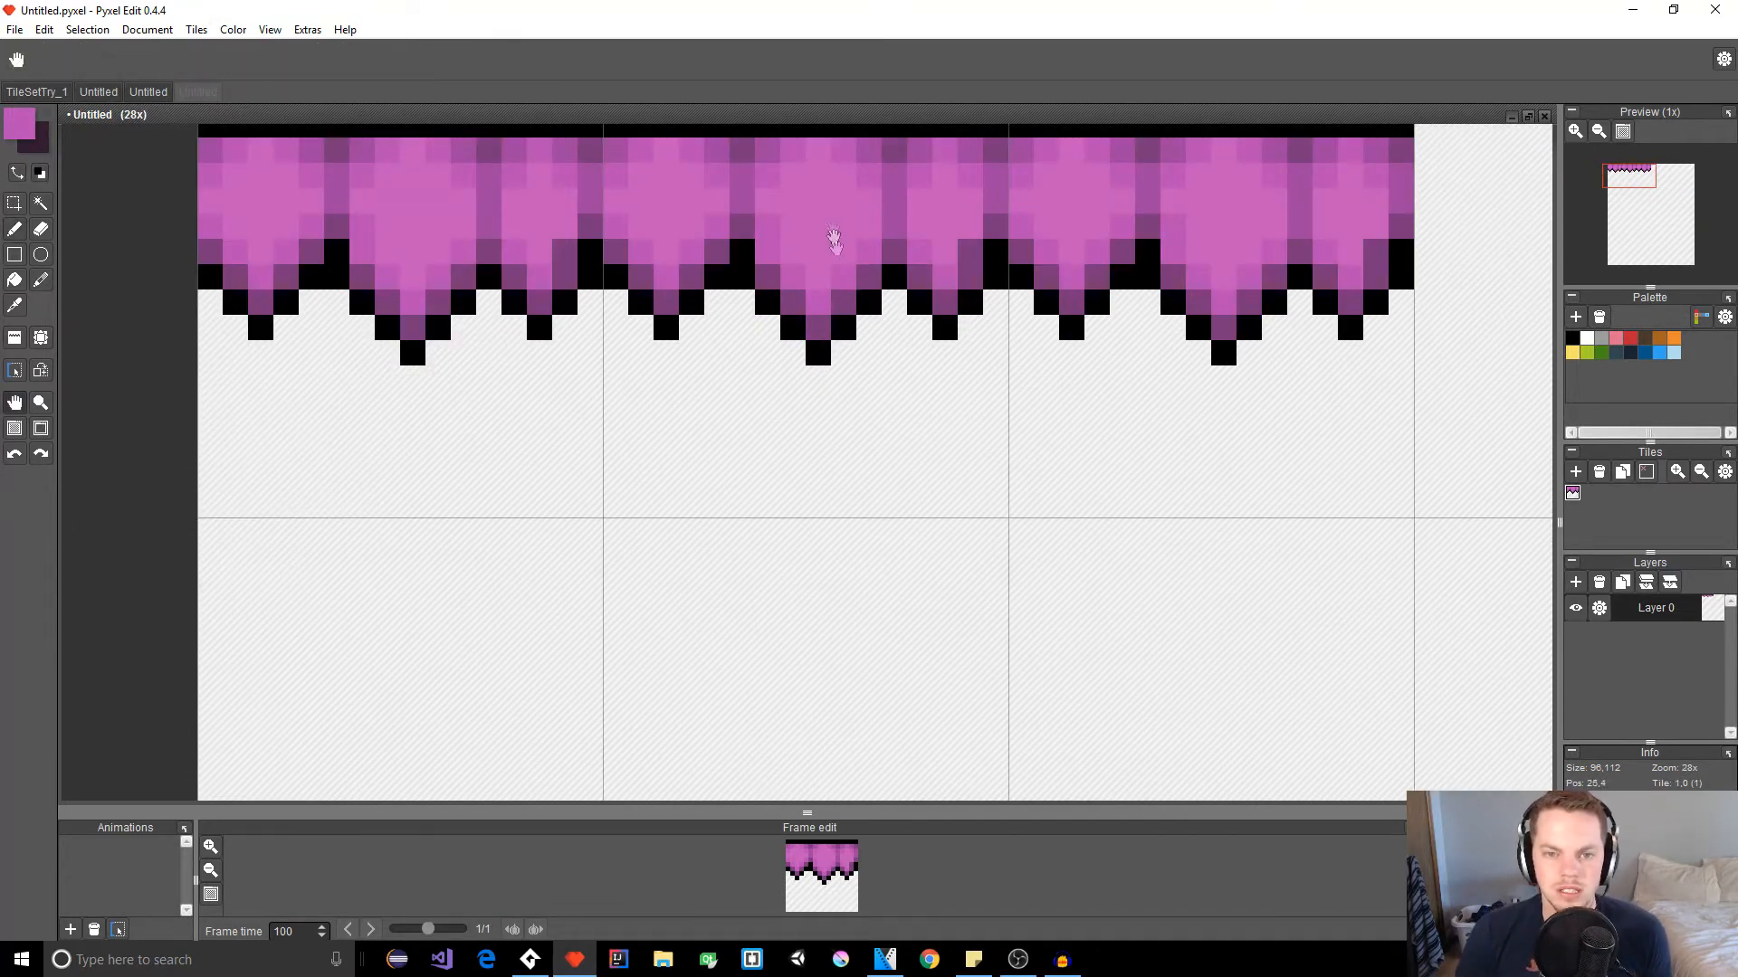
drag(832, 225, 836, 445)
scroll(836, 446, down, 2)
scroll(836, 445, up, 3)
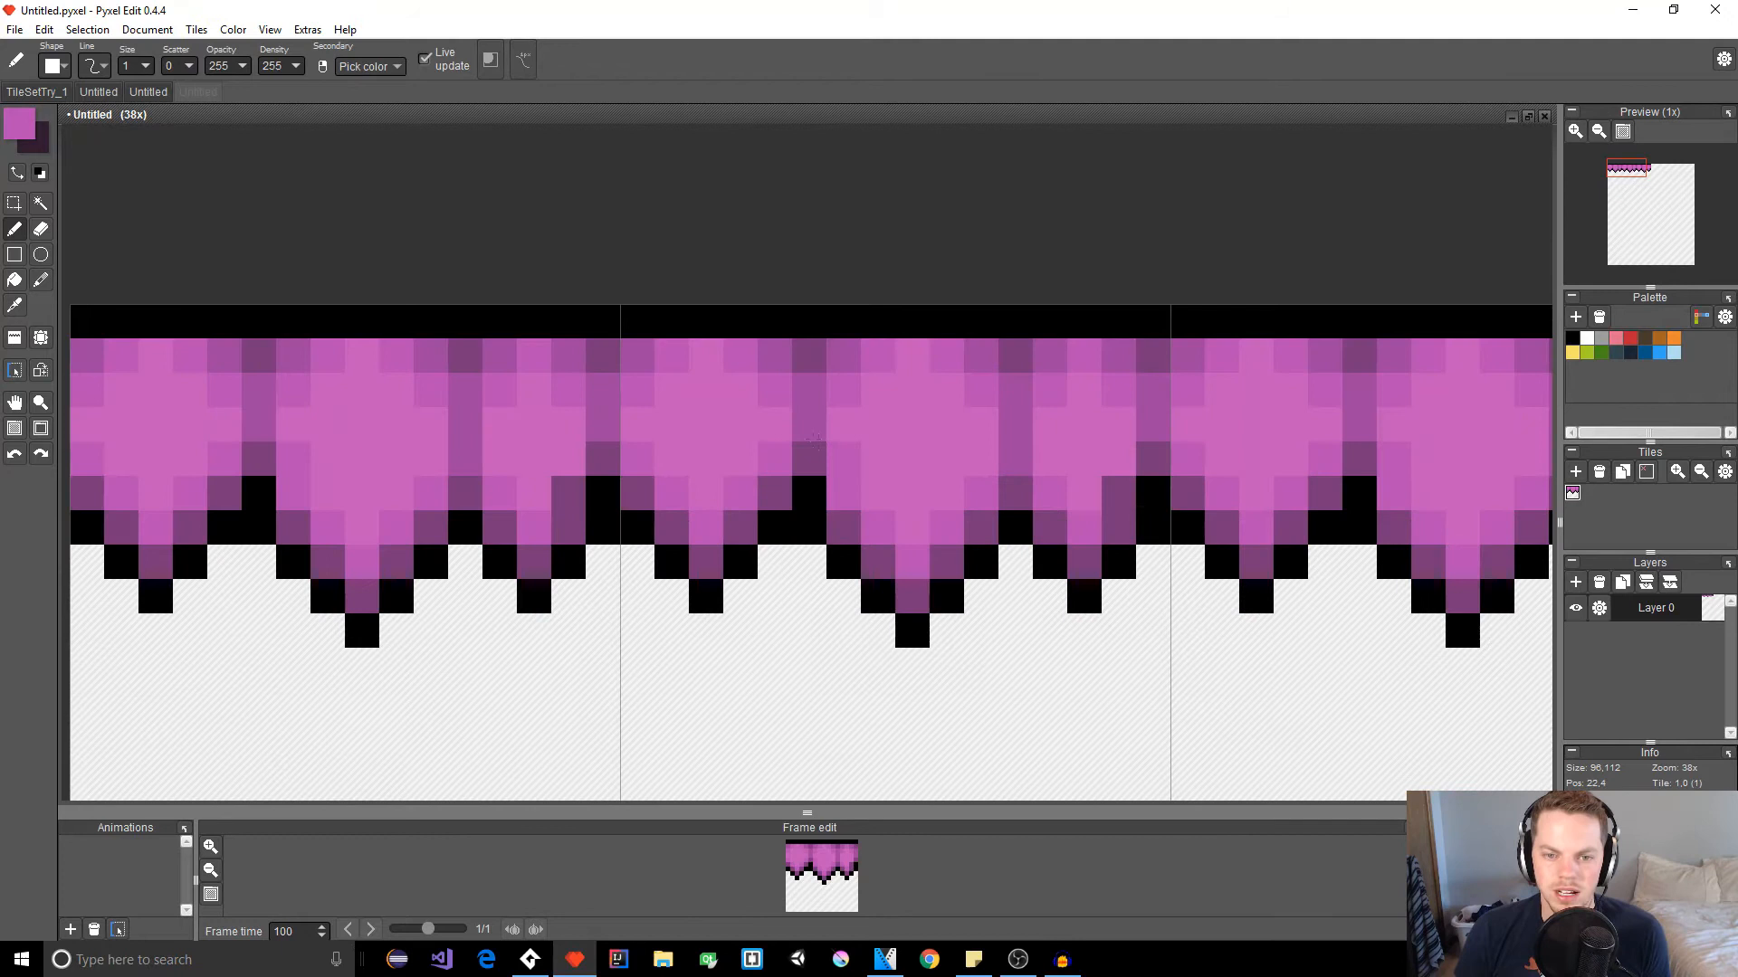
Step: Sample the lobes' base pink and turn it into a highlight pink with hue 318, saturation 57 and lightness 65
click(20, 127)
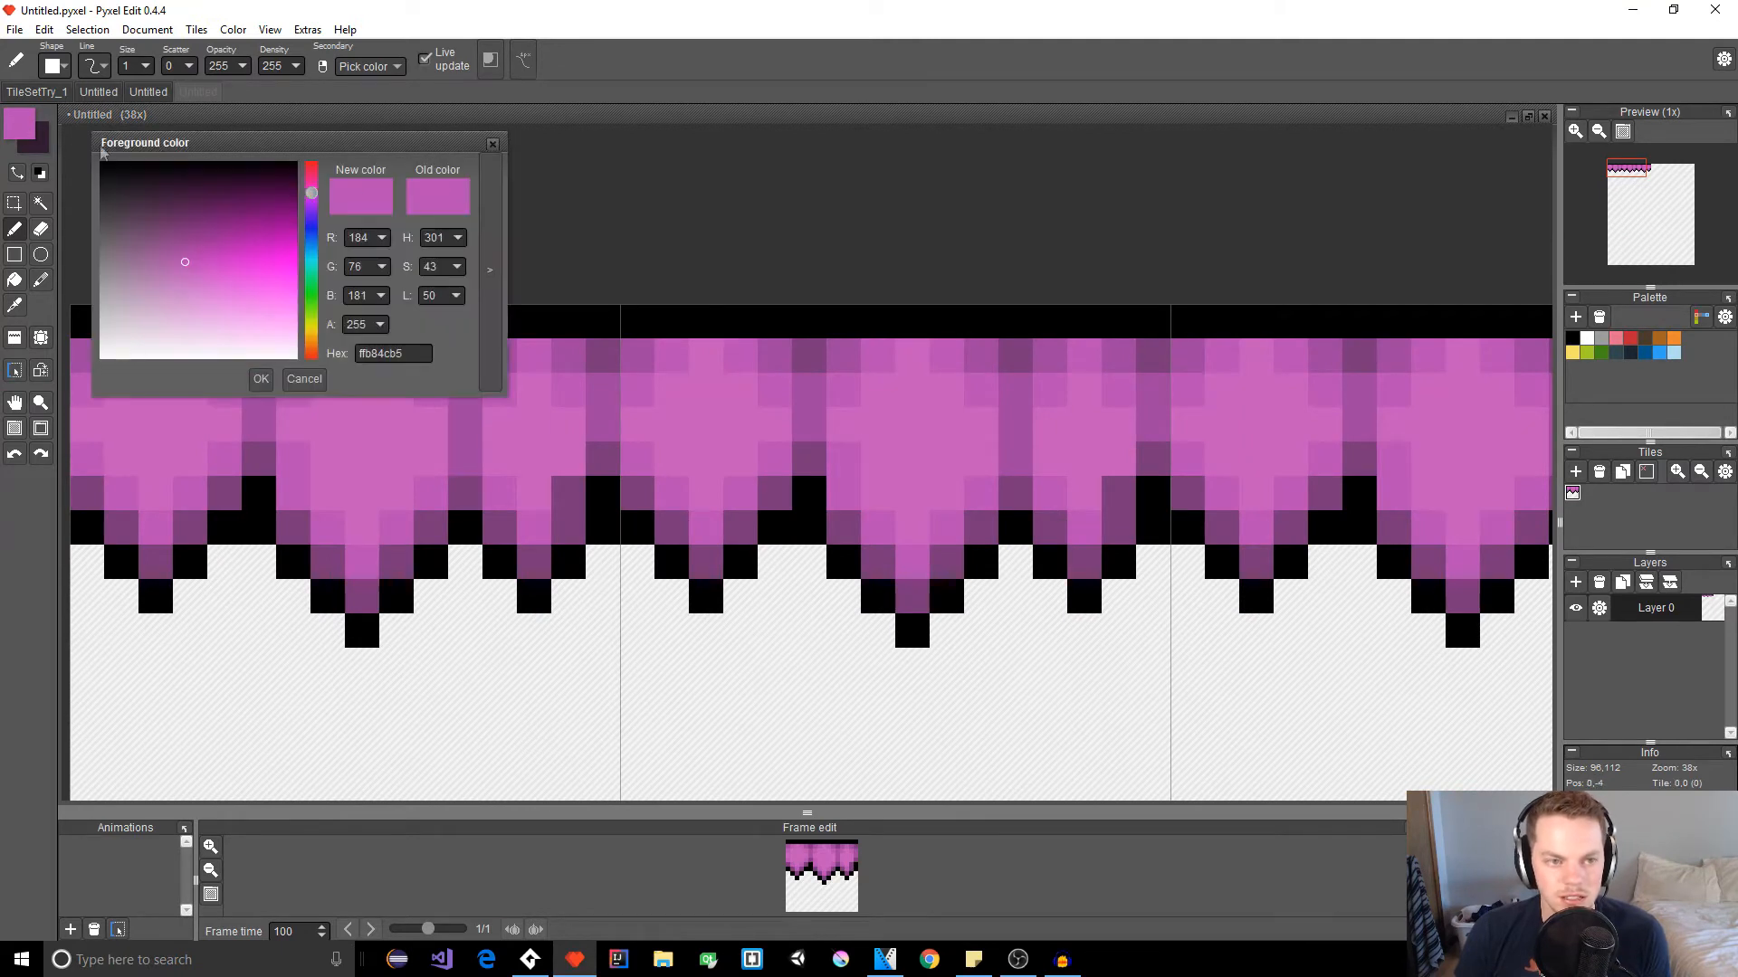
click(494, 146)
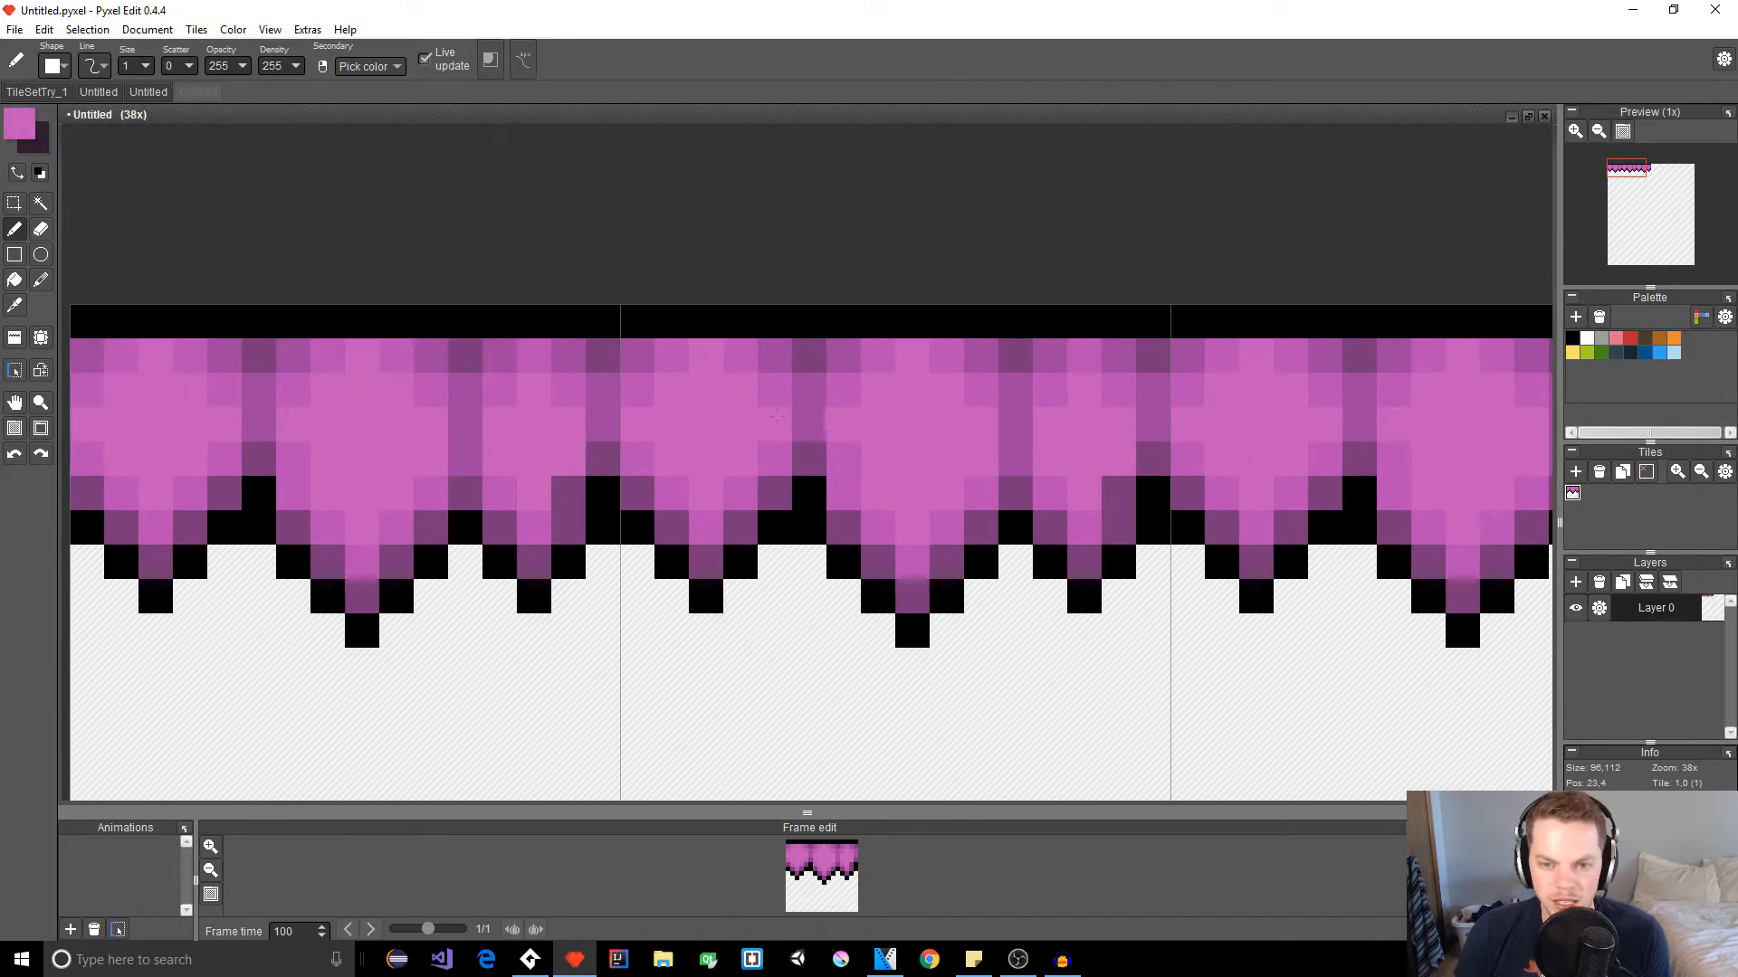
click(20, 127)
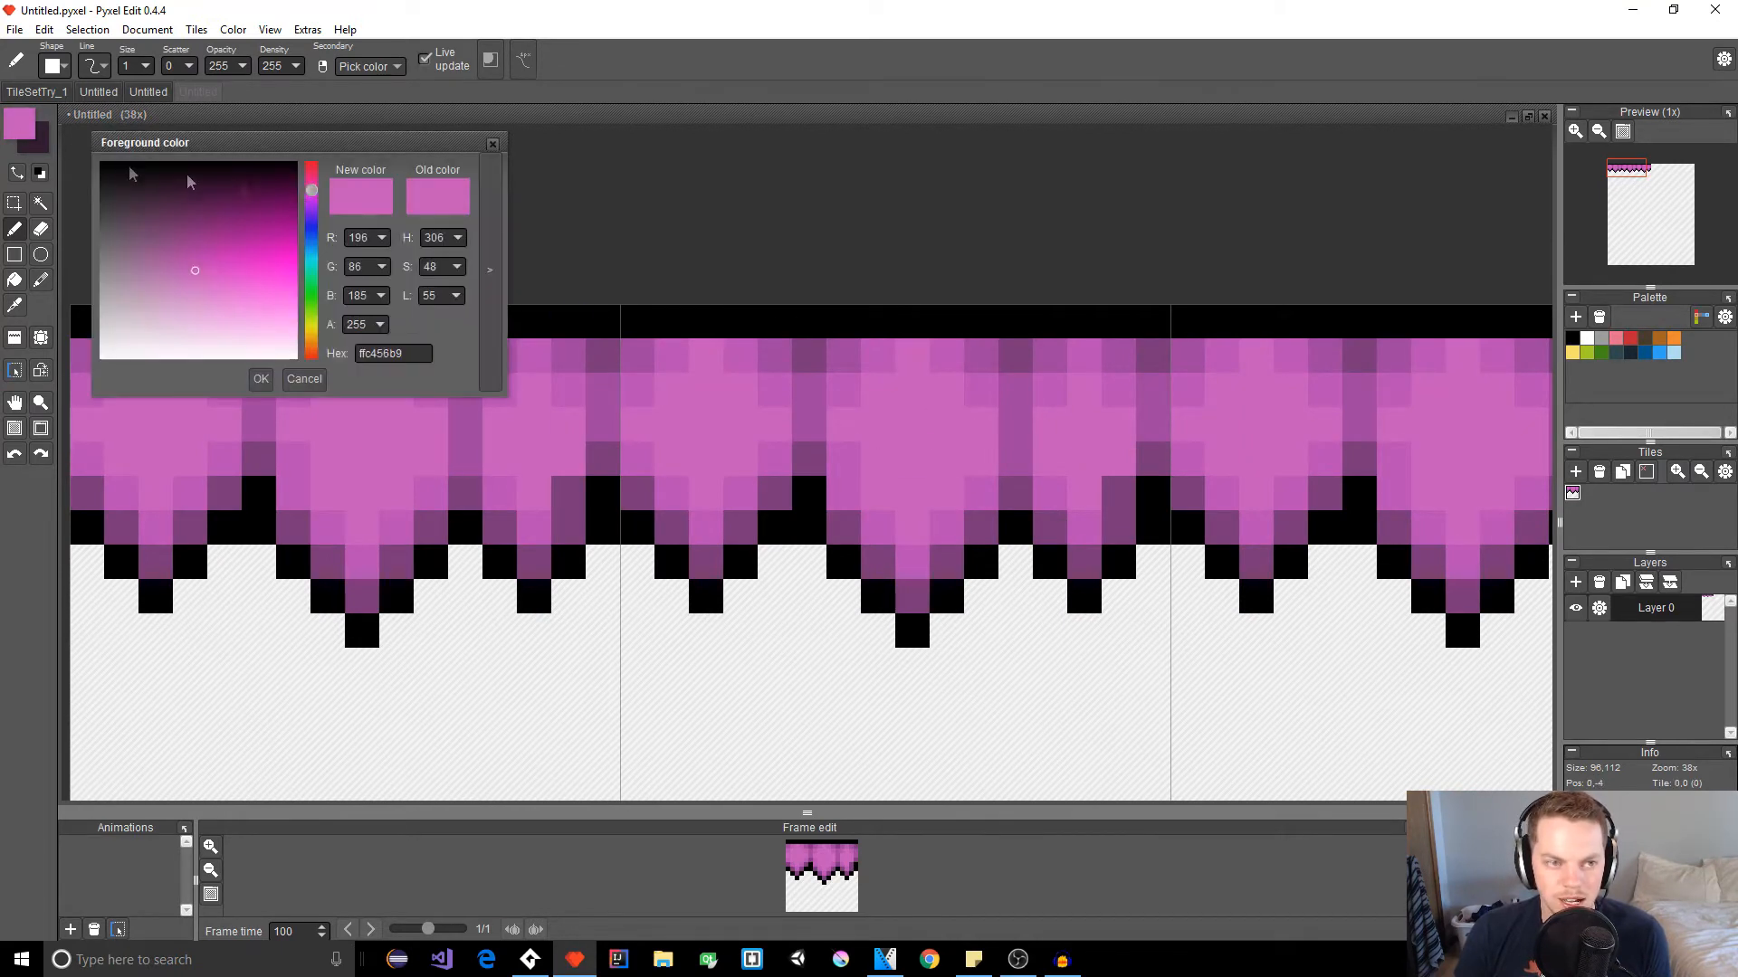
click(457, 297)
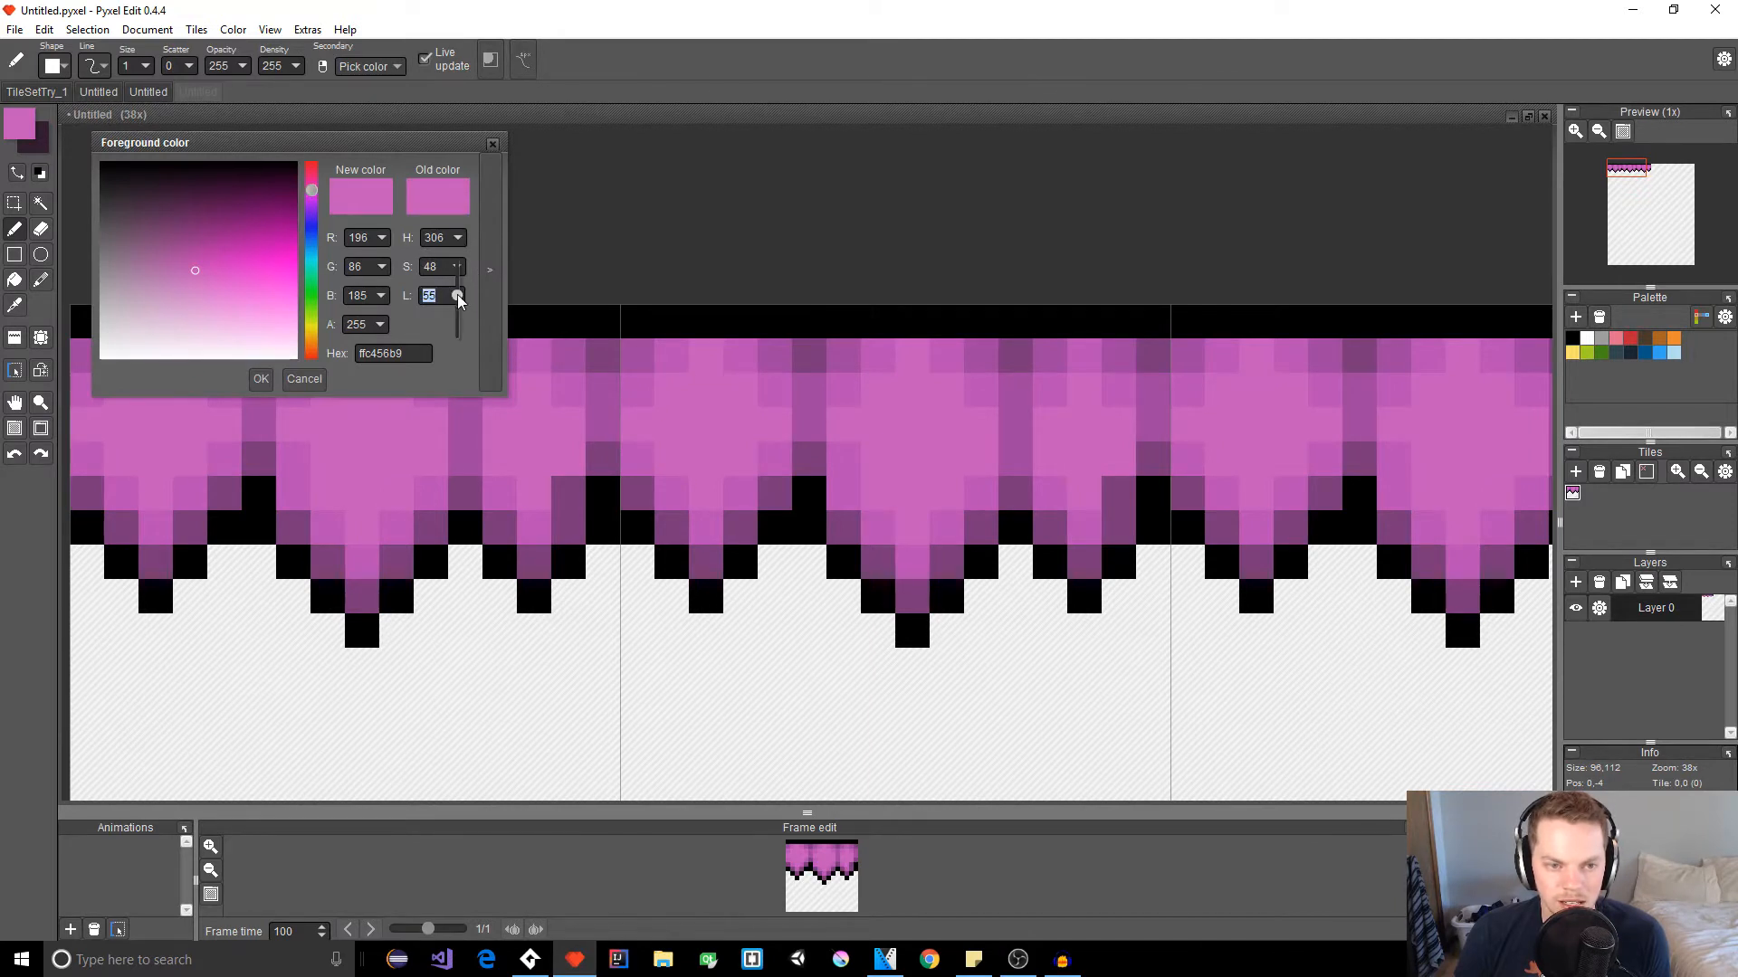
drag(457, 298, 459, 262)
click(457, 269)
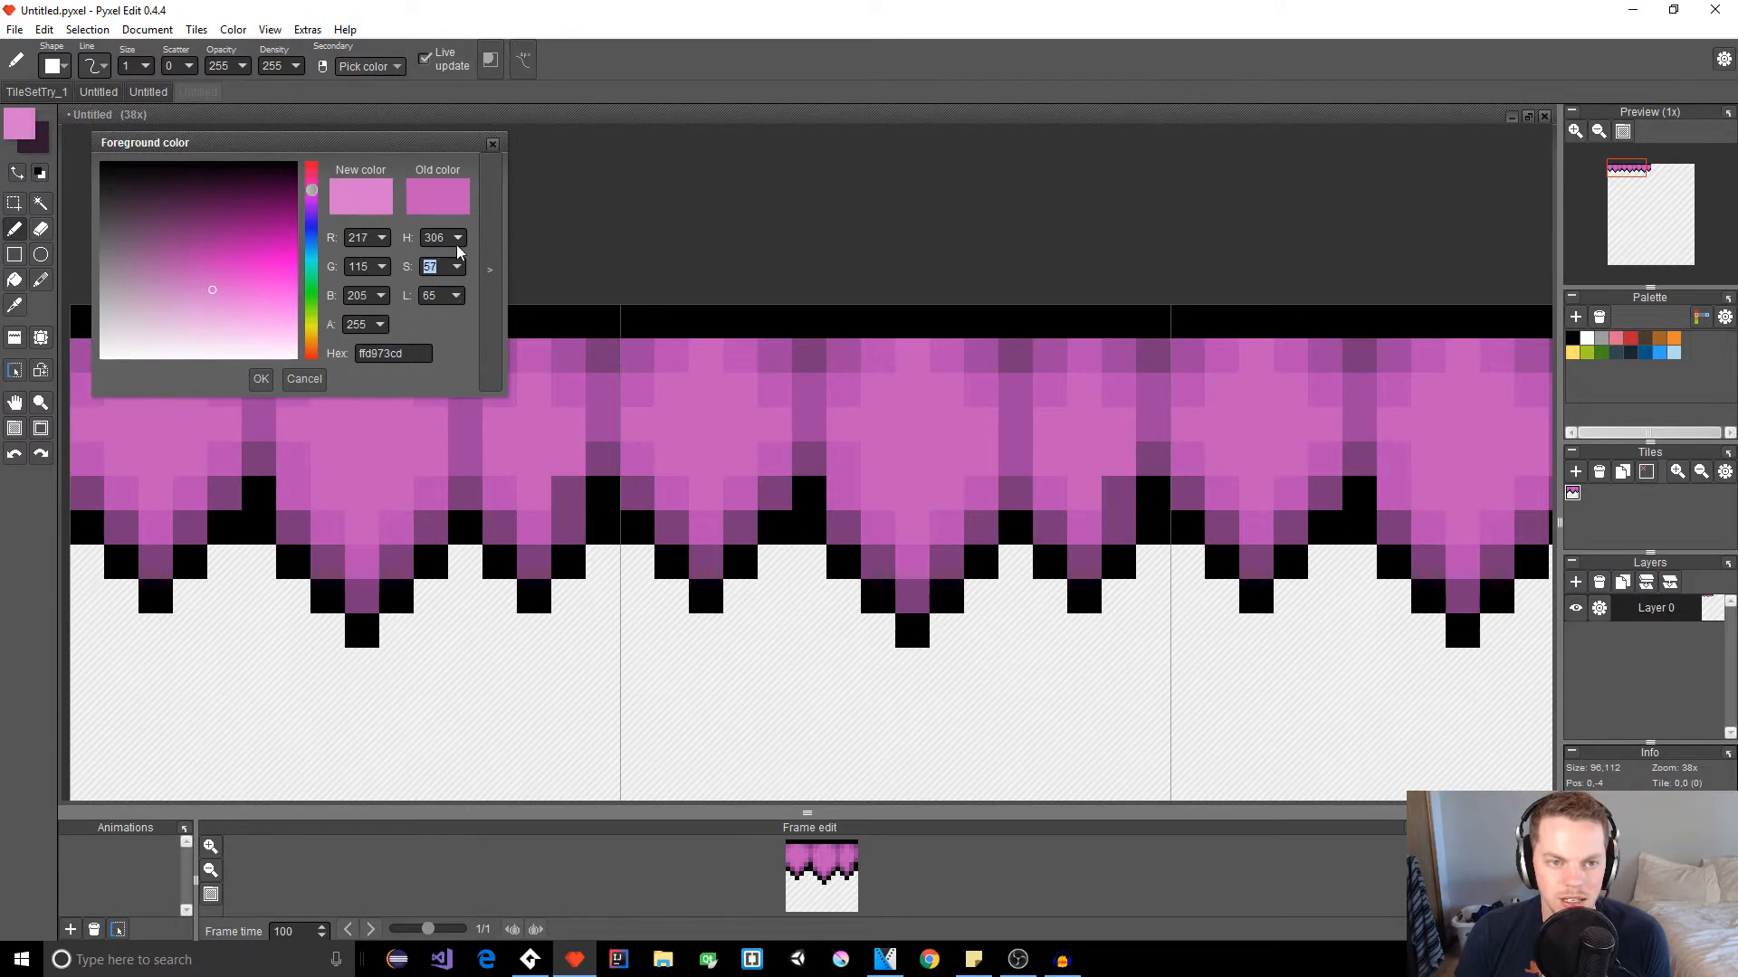
click(459, 239)
drag(462, 244, 458, 241)
click(260, 378)
Step: Paint horizontal highlights near the lobe tops, three pixels wide on the two larger lobes and one pixel on the small lobe
drag(671, 389, 733, 389)
drag(878, 389, 946, 390)
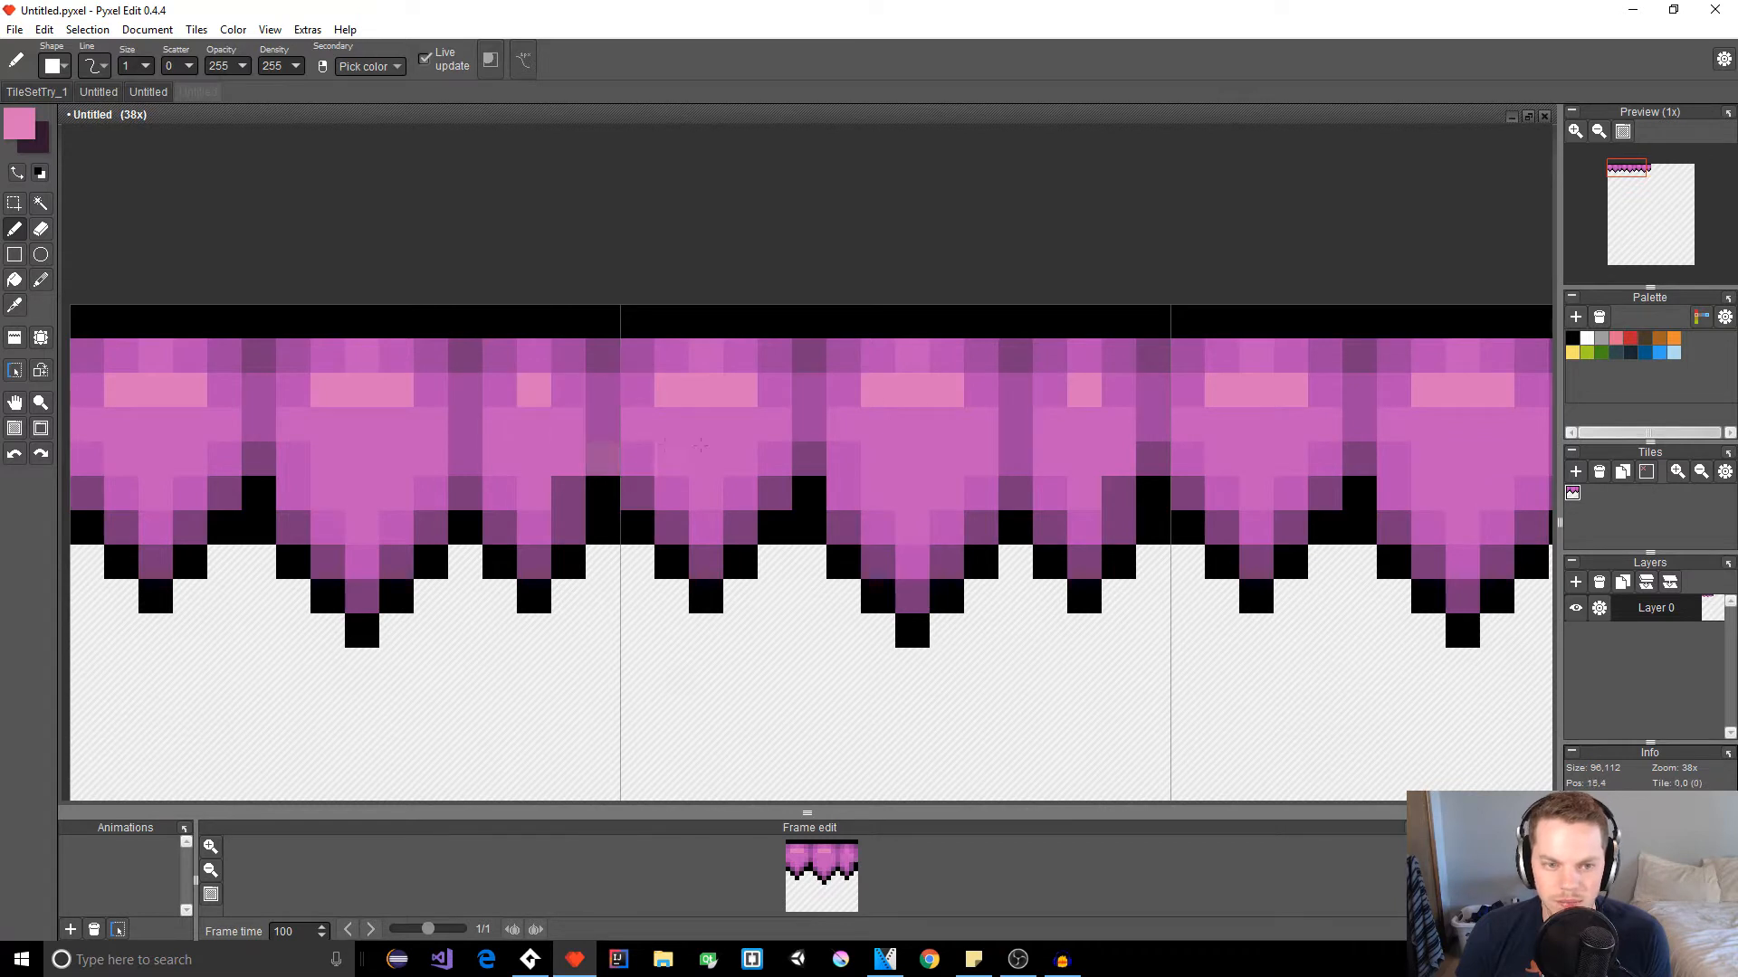
scroll(780, 554, down, 4)
scroll(784, 554, up, 3)
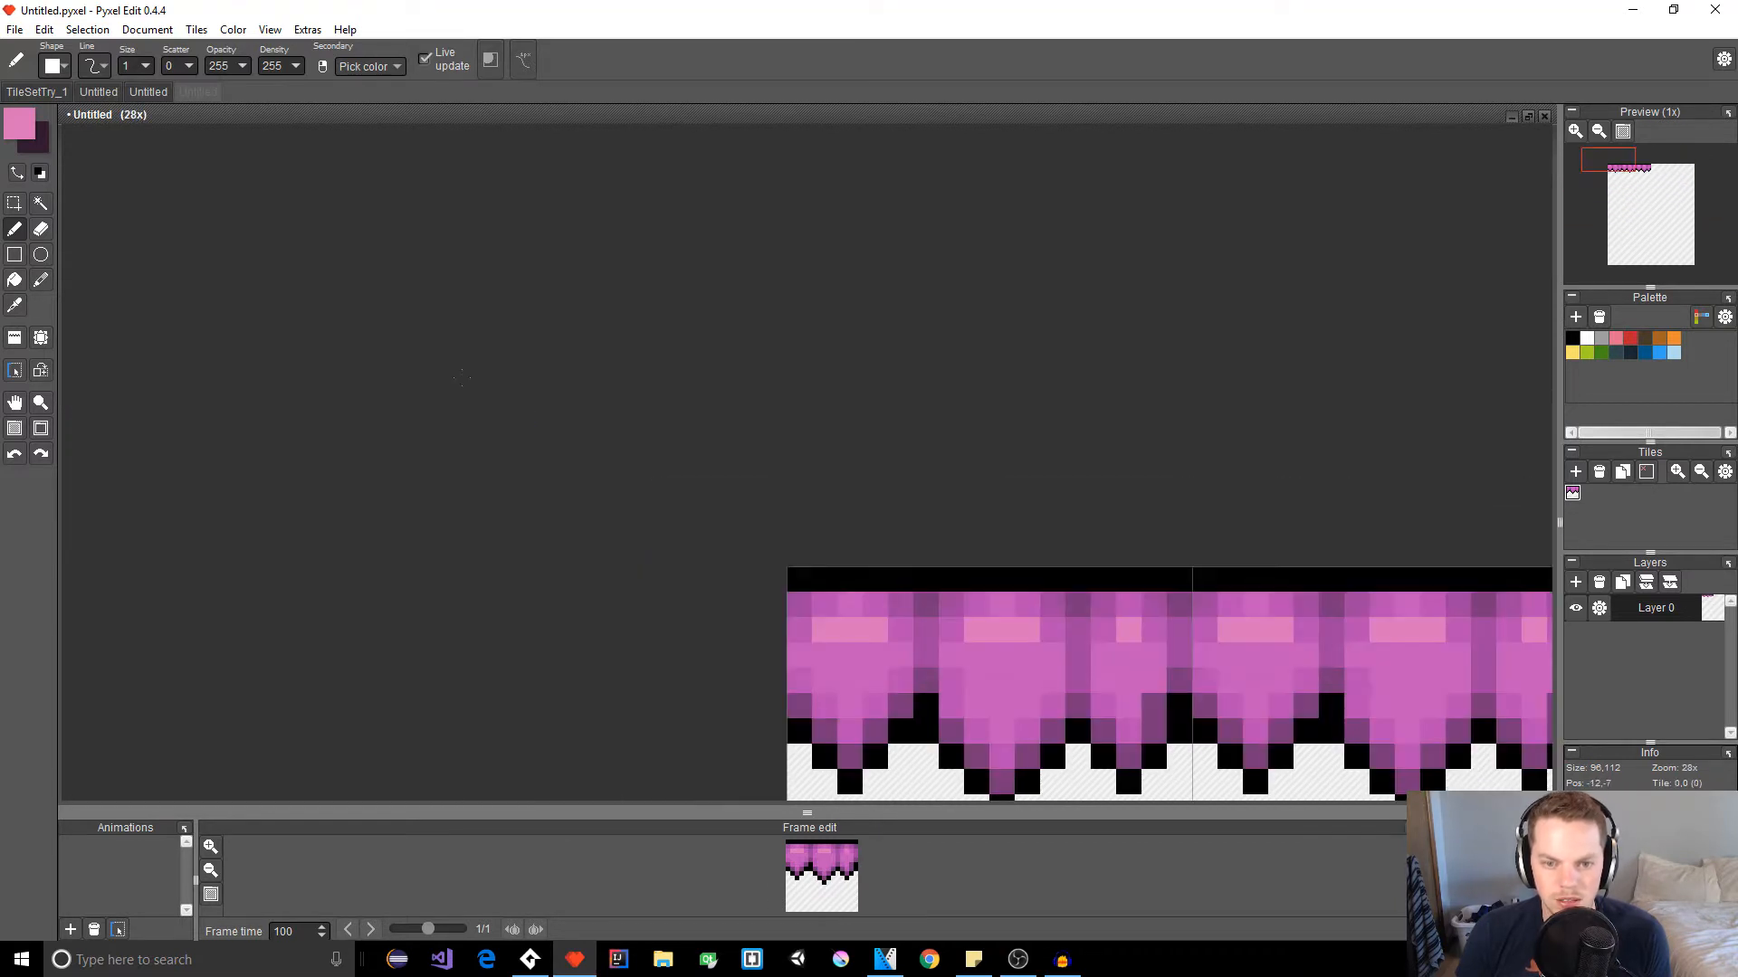
Step: Lighten the highlight pink to e085c3 and repaint the highlights on all three lobes of the tile with it
drag(1213, 678, 470, 474)
drag(624, 584, 695, 493)
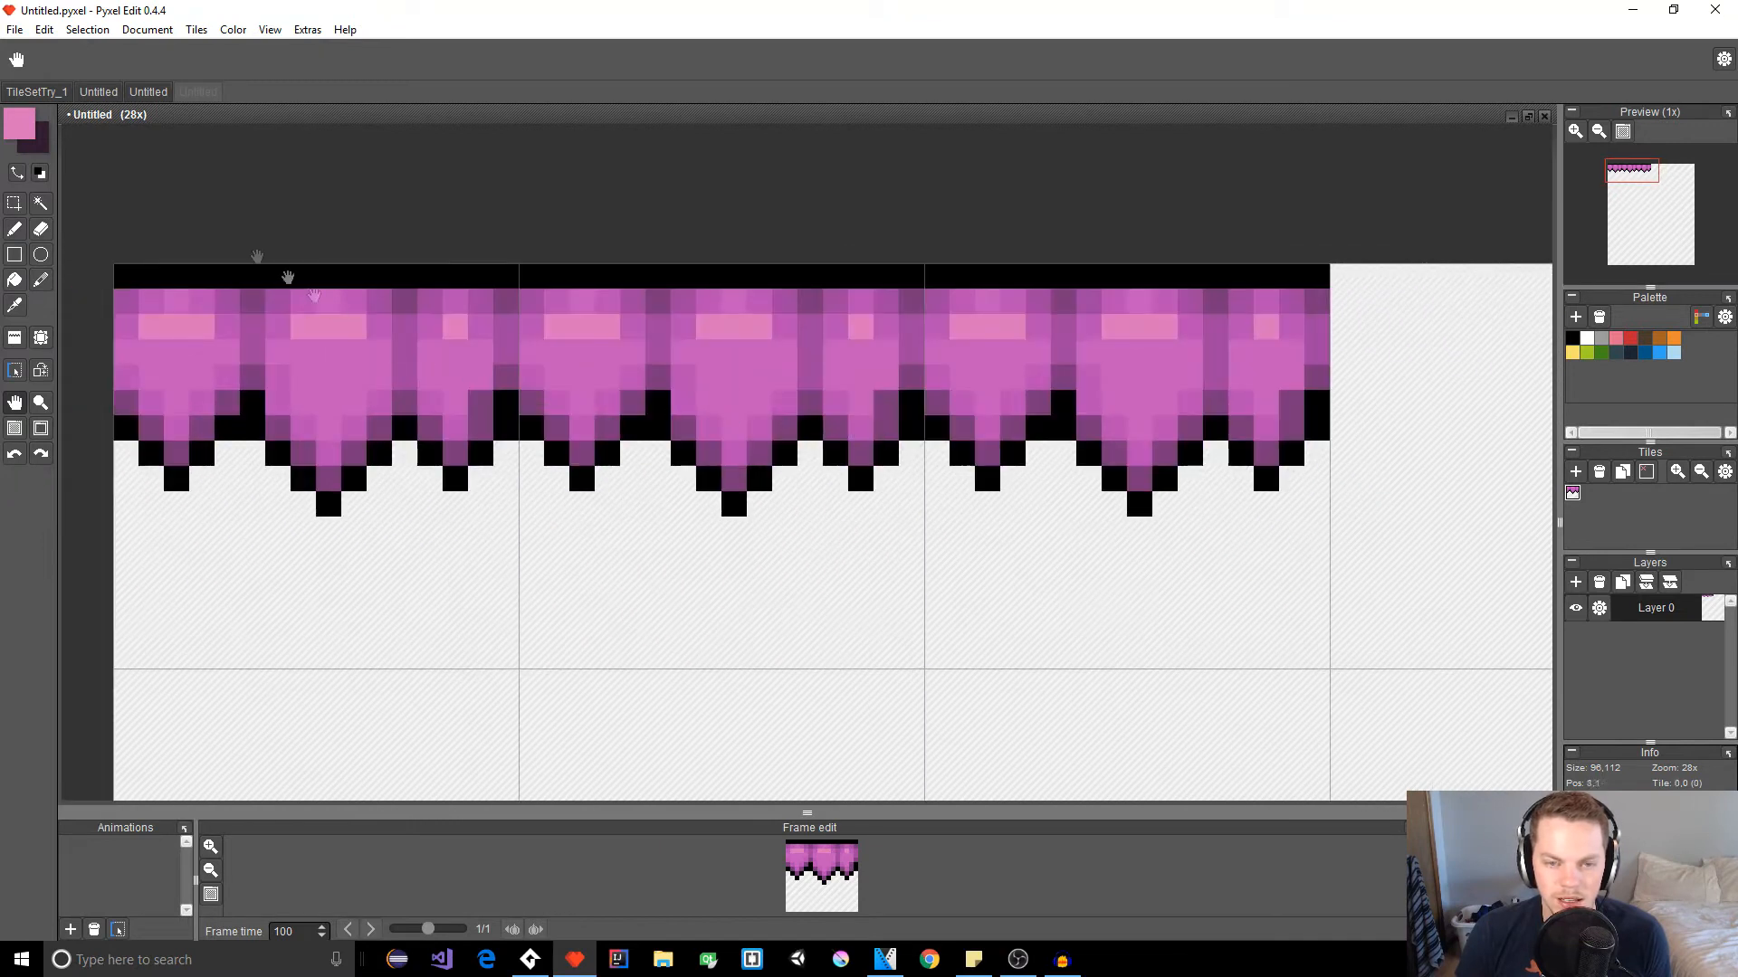
click(19, 123)
drag(457, 296, 459, 269)
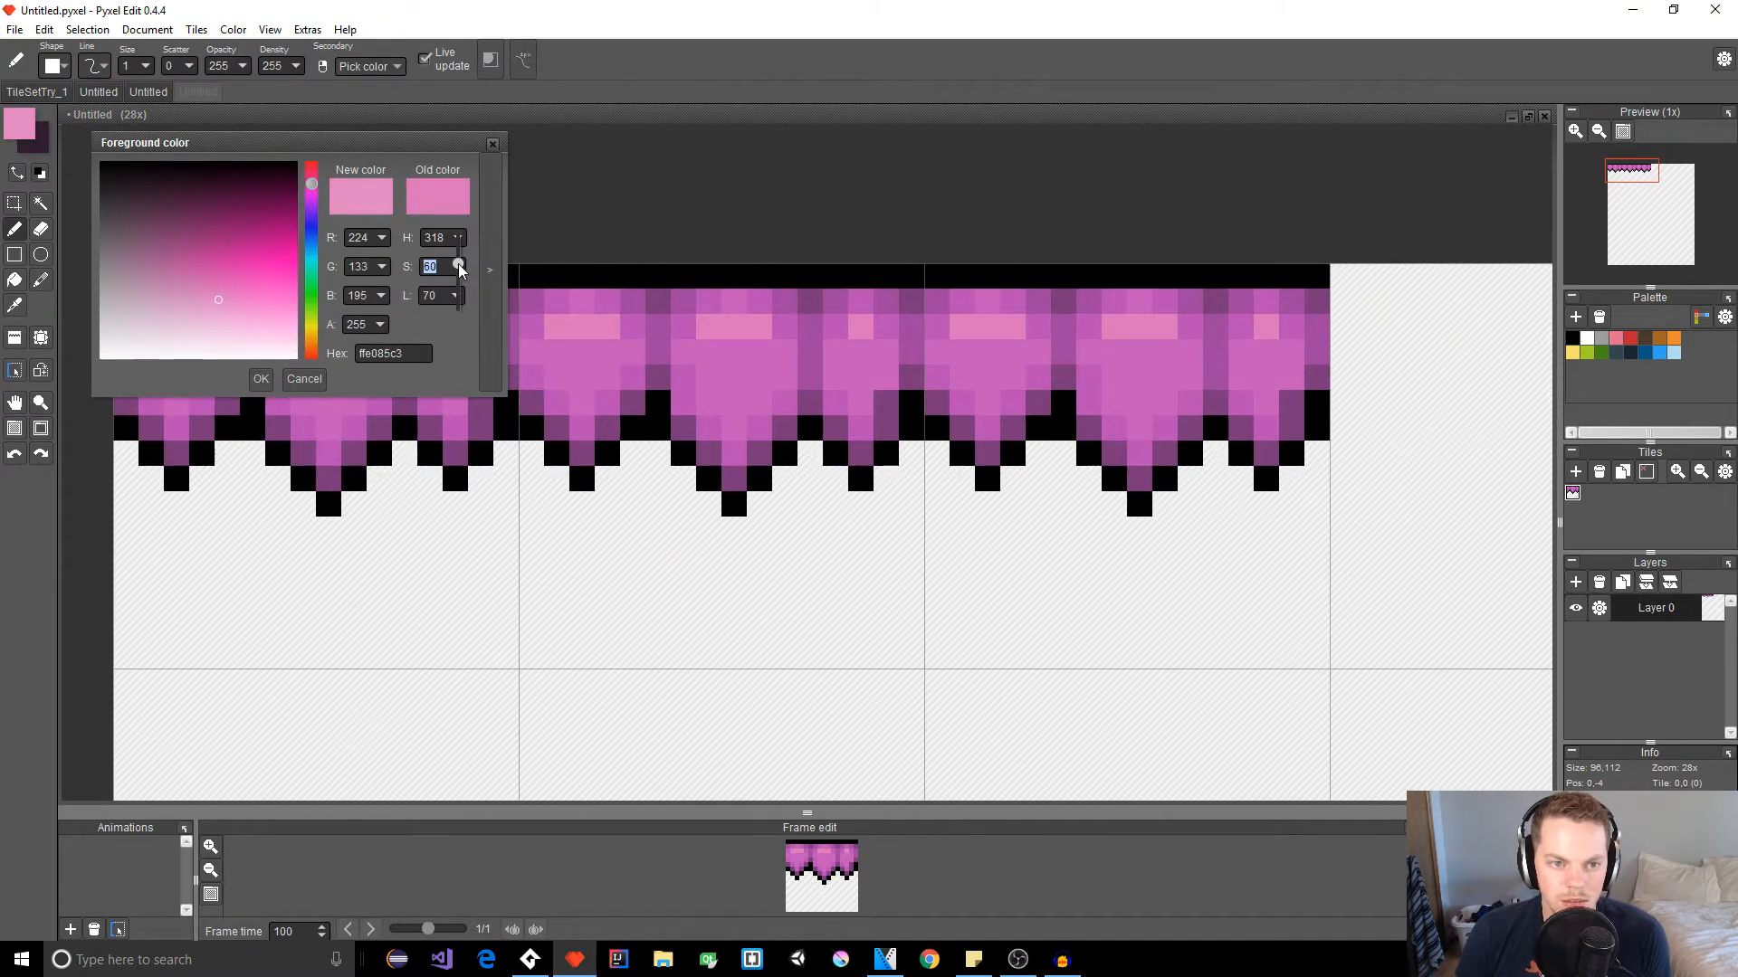
click(262, 379)
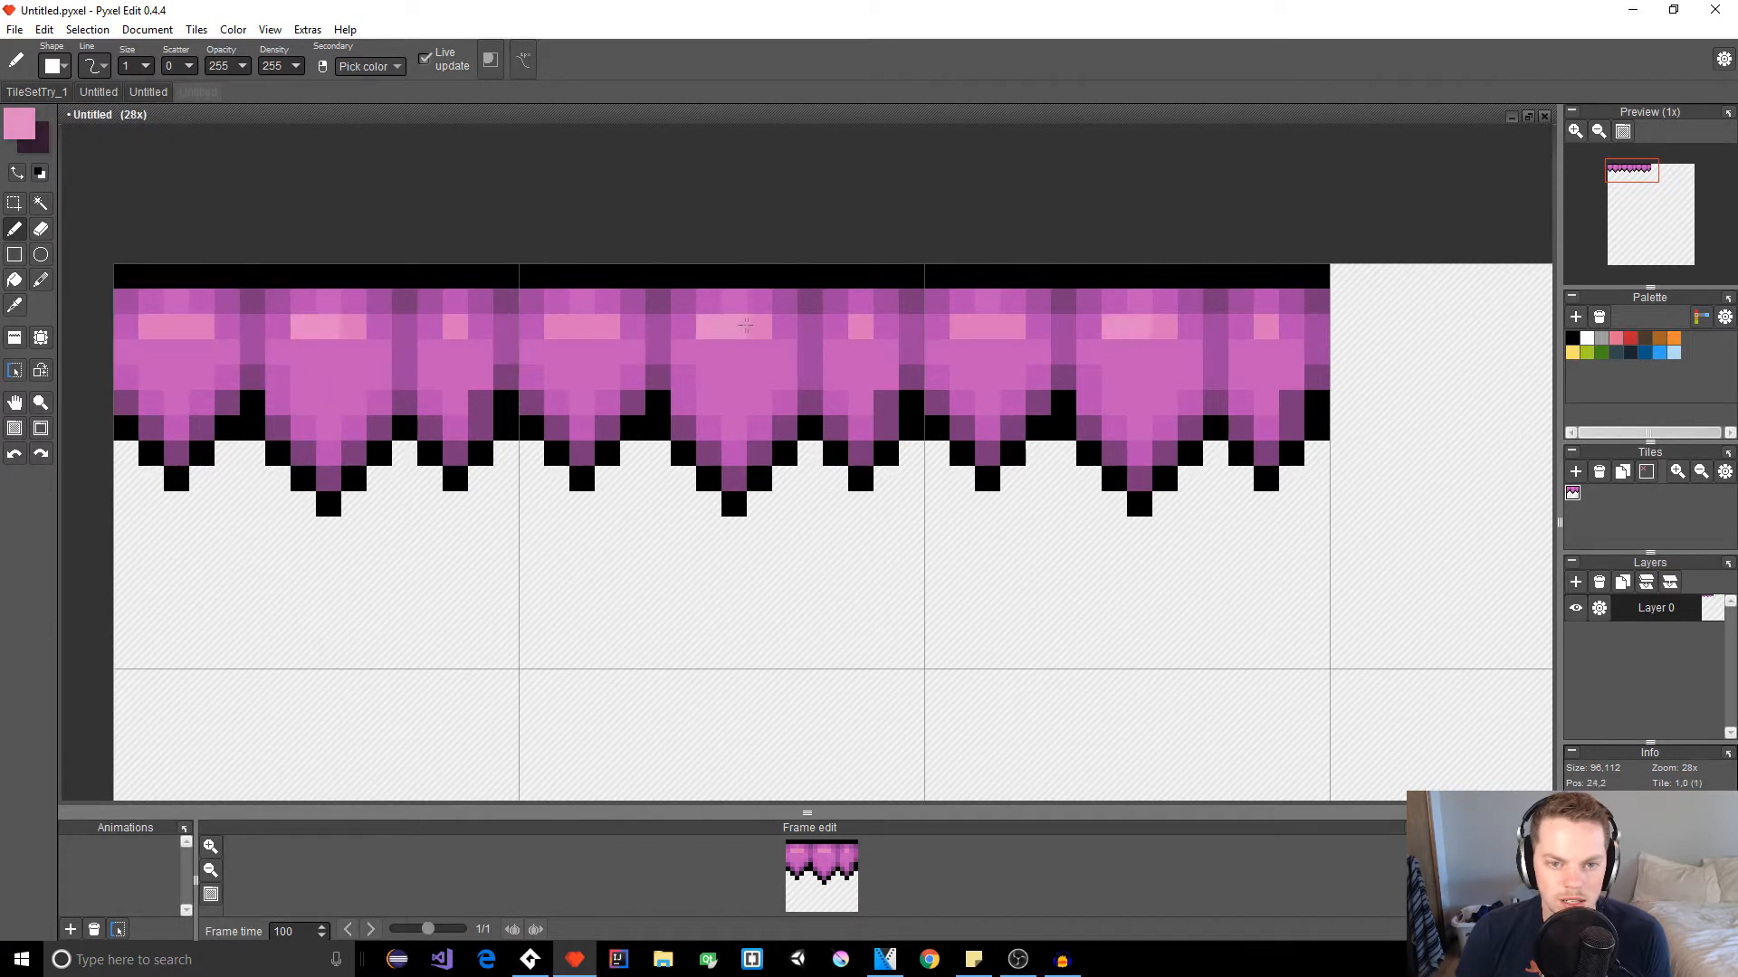
drag(556, 331, 607, 331)
click(861, 328)
Step: Change the foreground colour from pink to the dark brown 48311e for the dirt
scroll(725, 515, down, 5)
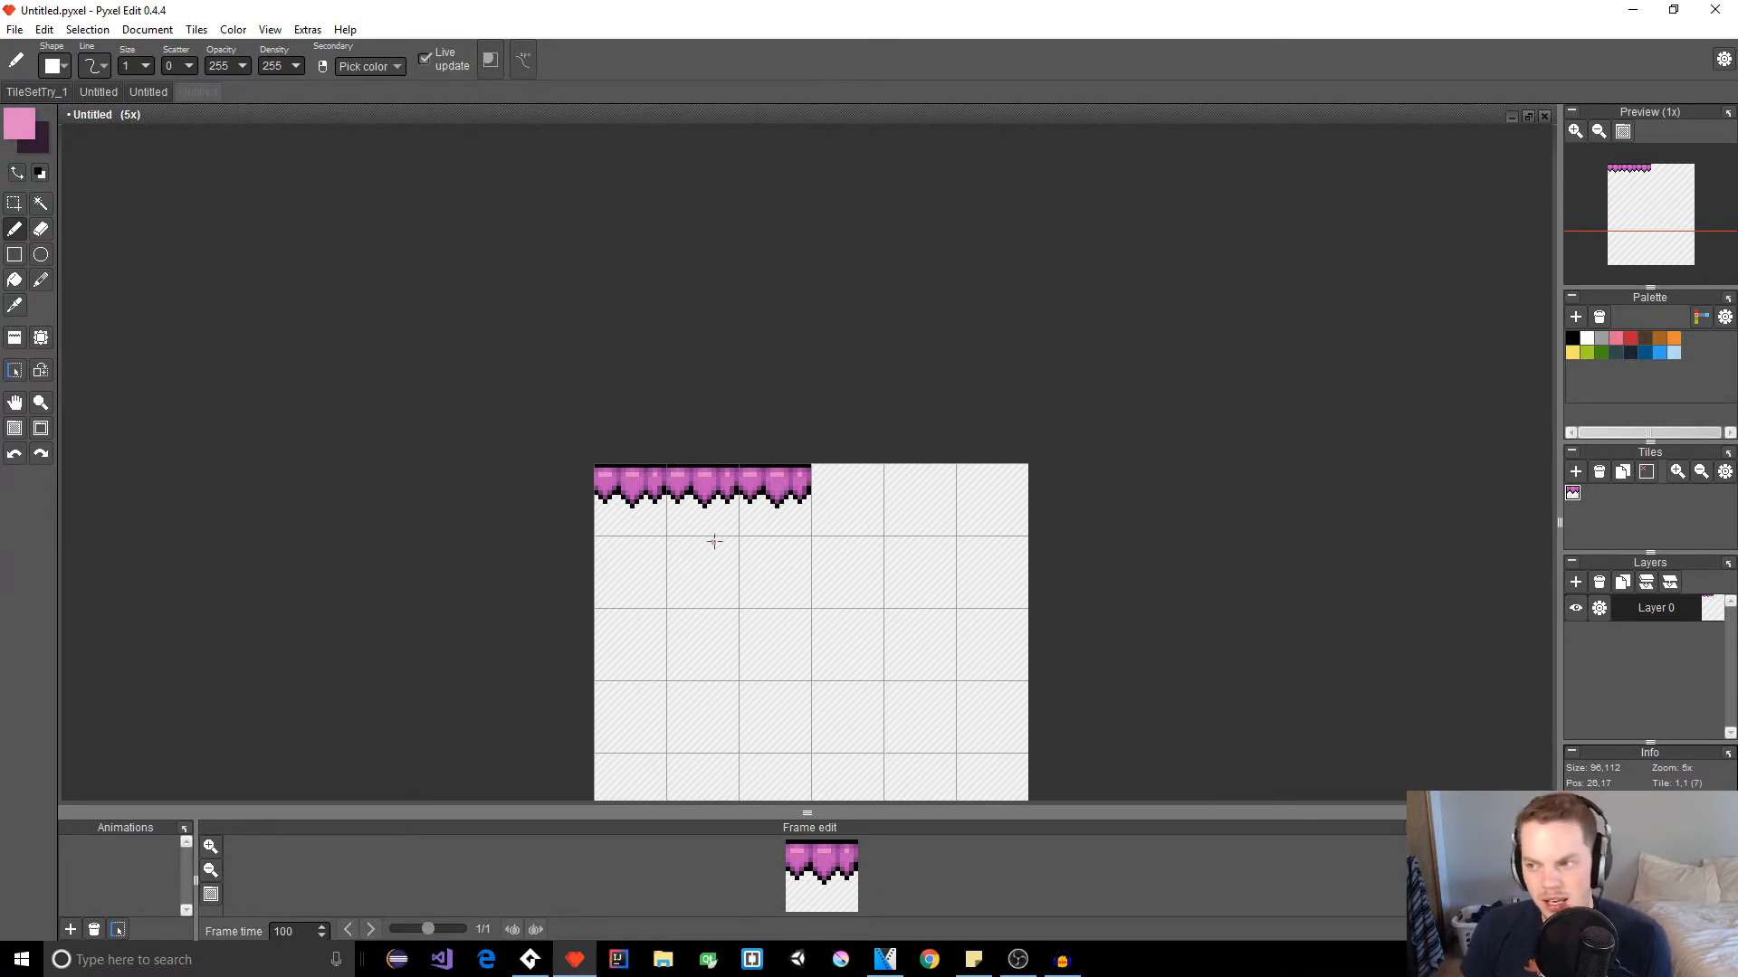
scroll(696, 572, up, 4)
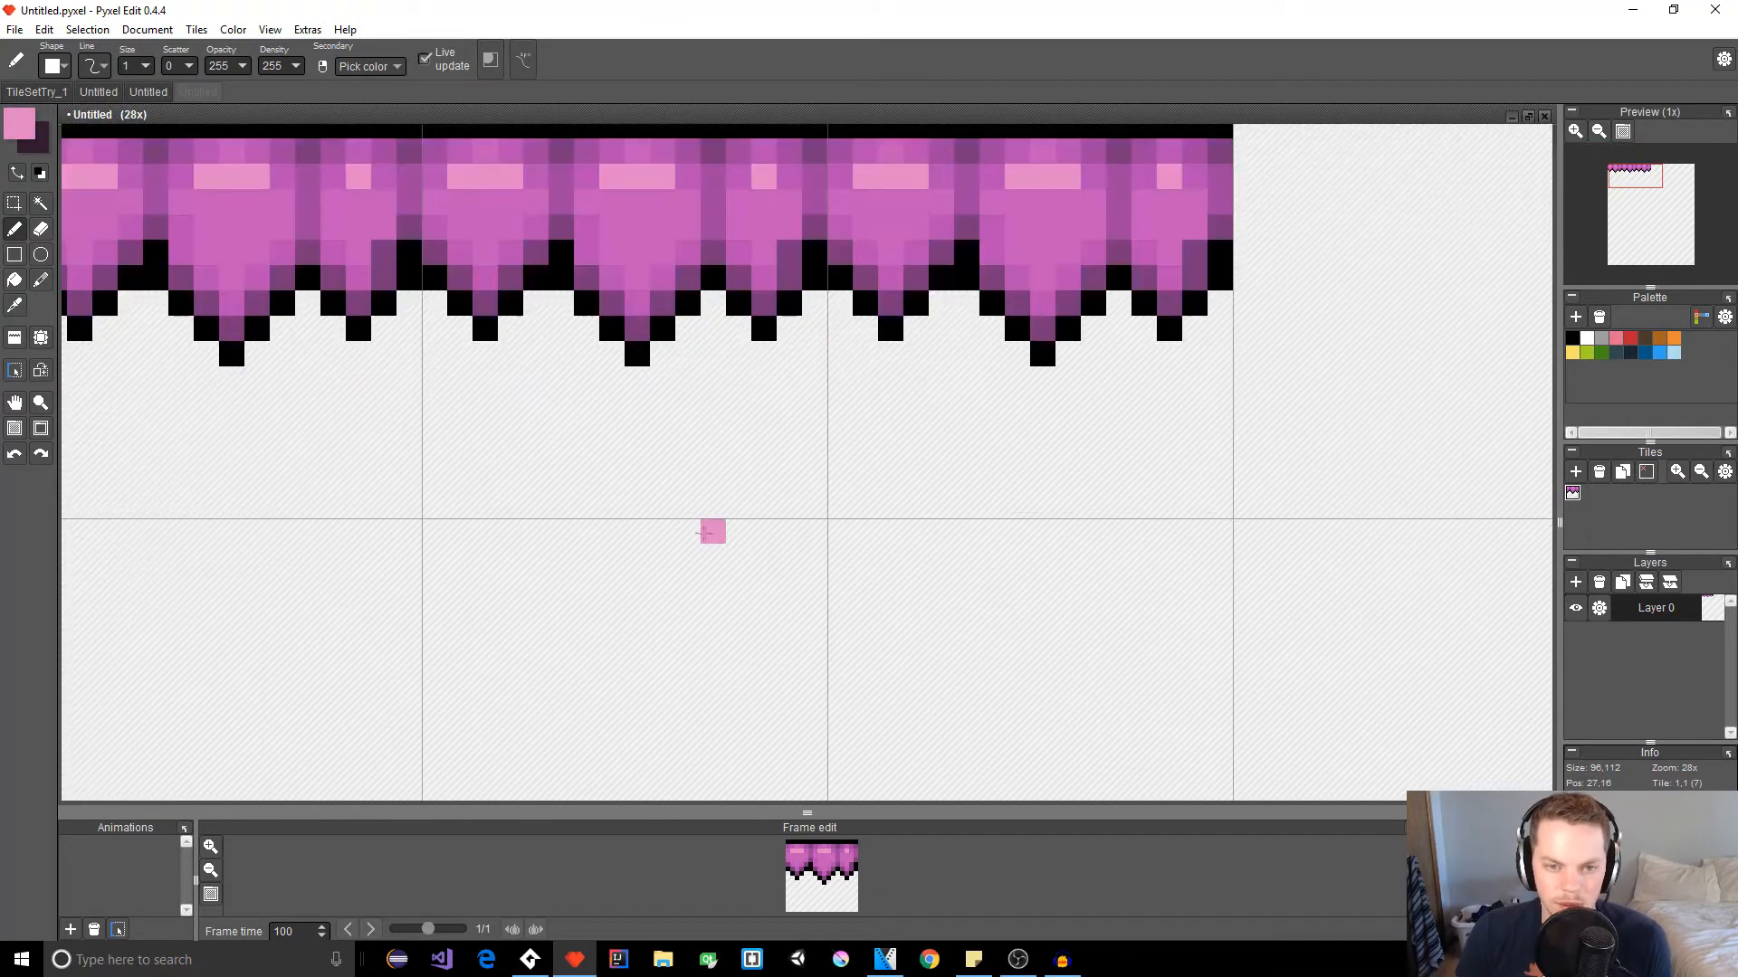
key(space)
drag(528, 467, 602, 576)
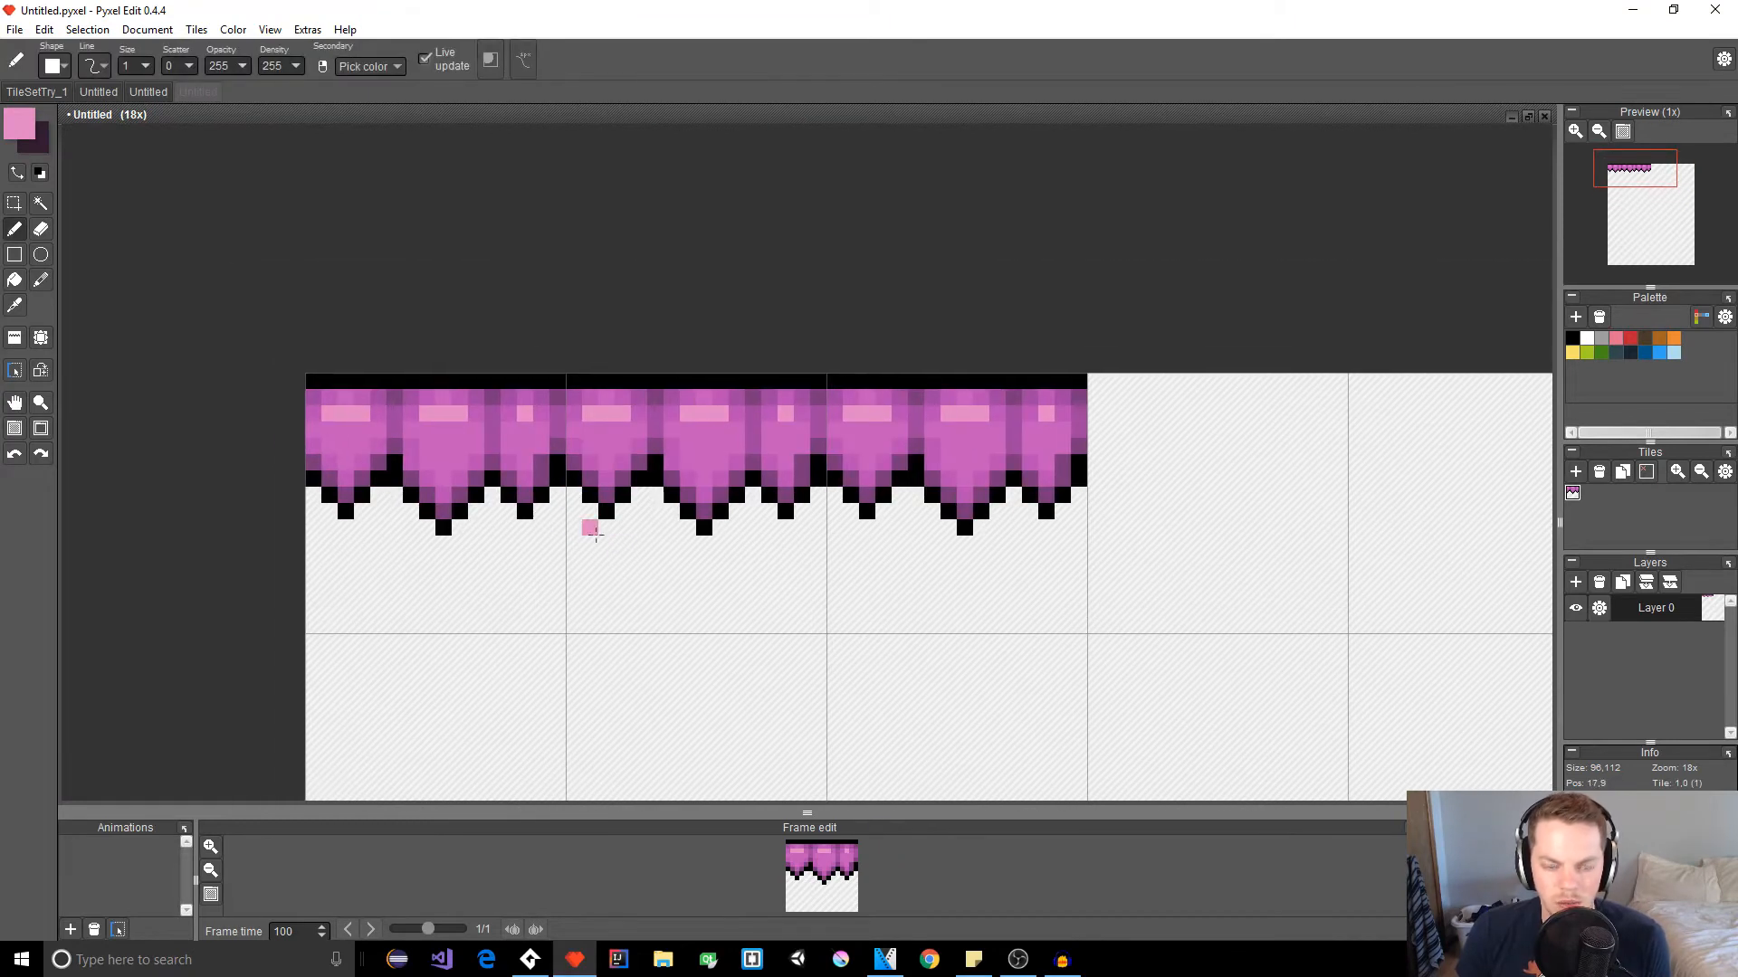
click(25, 123)
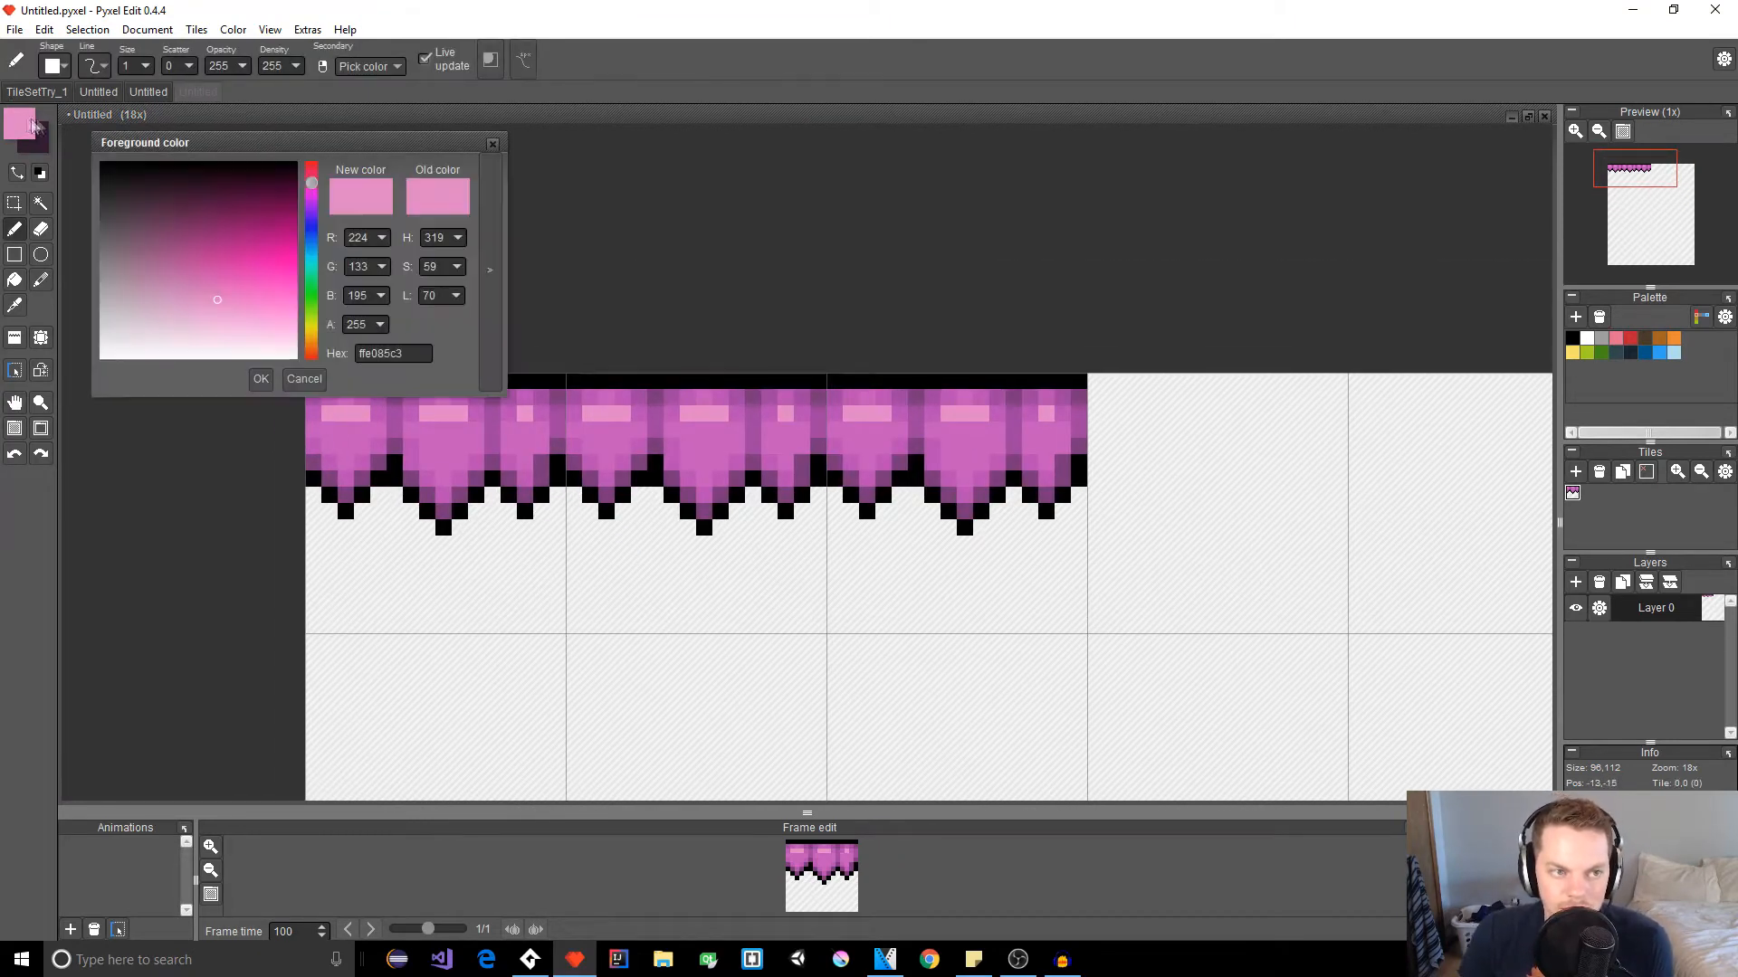
click(311, 344)
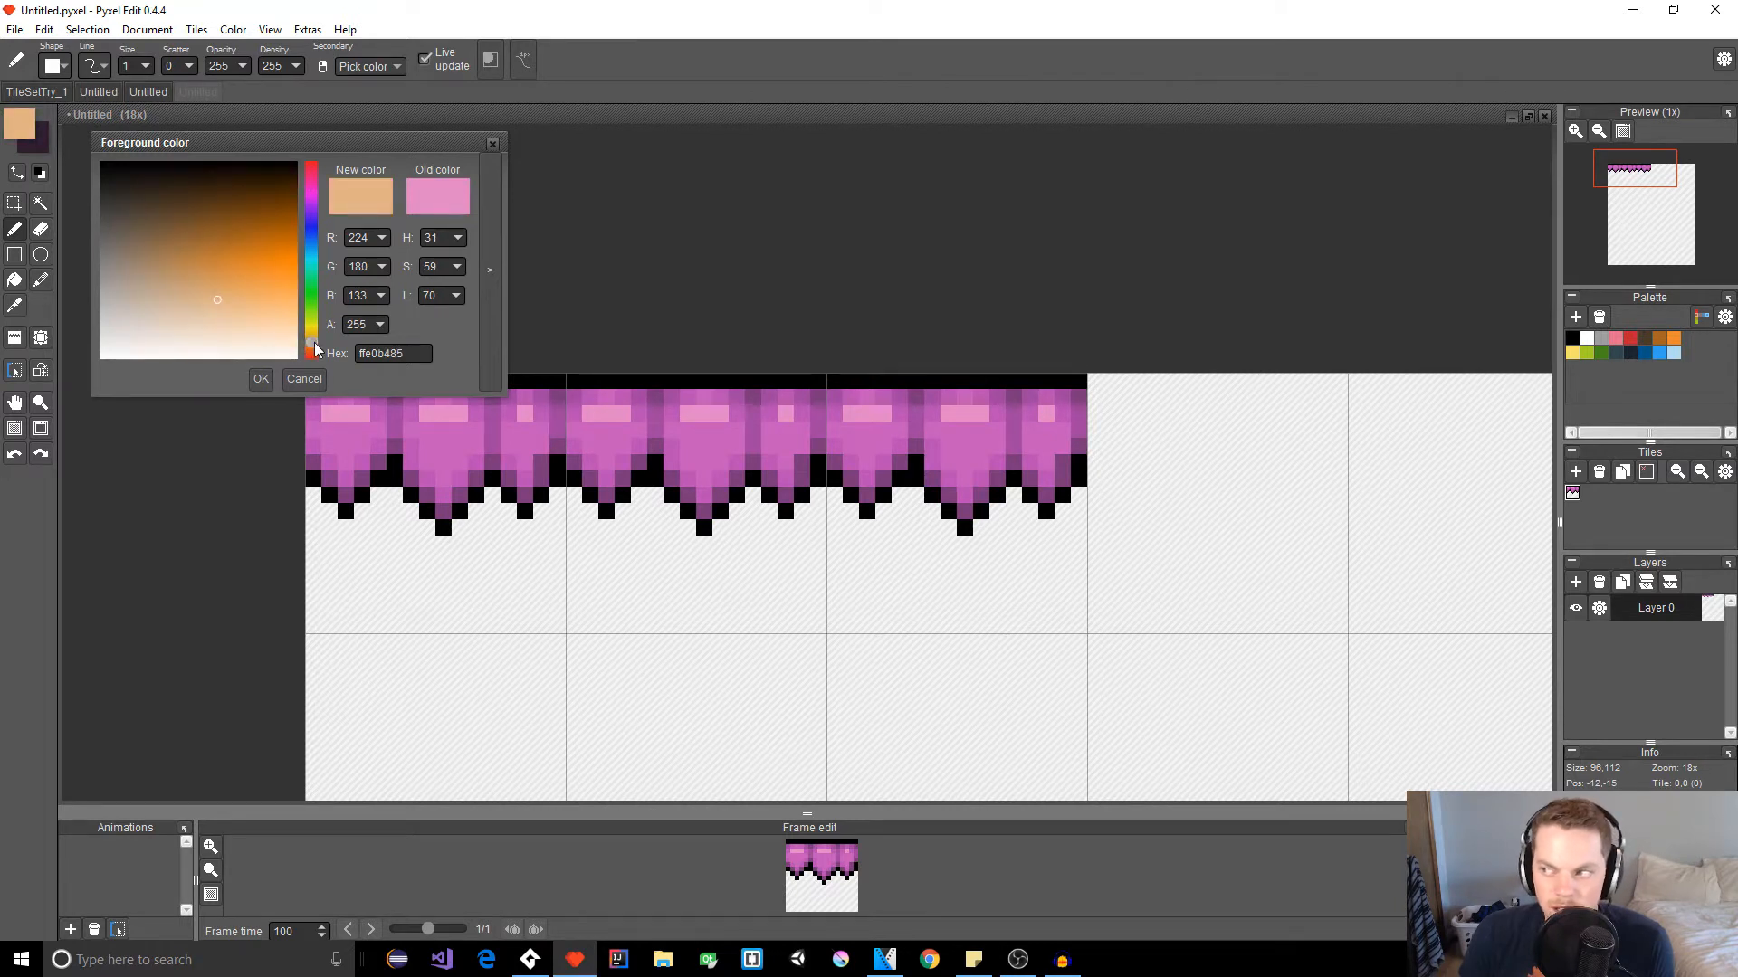
drag(230, 289, 214, 226)
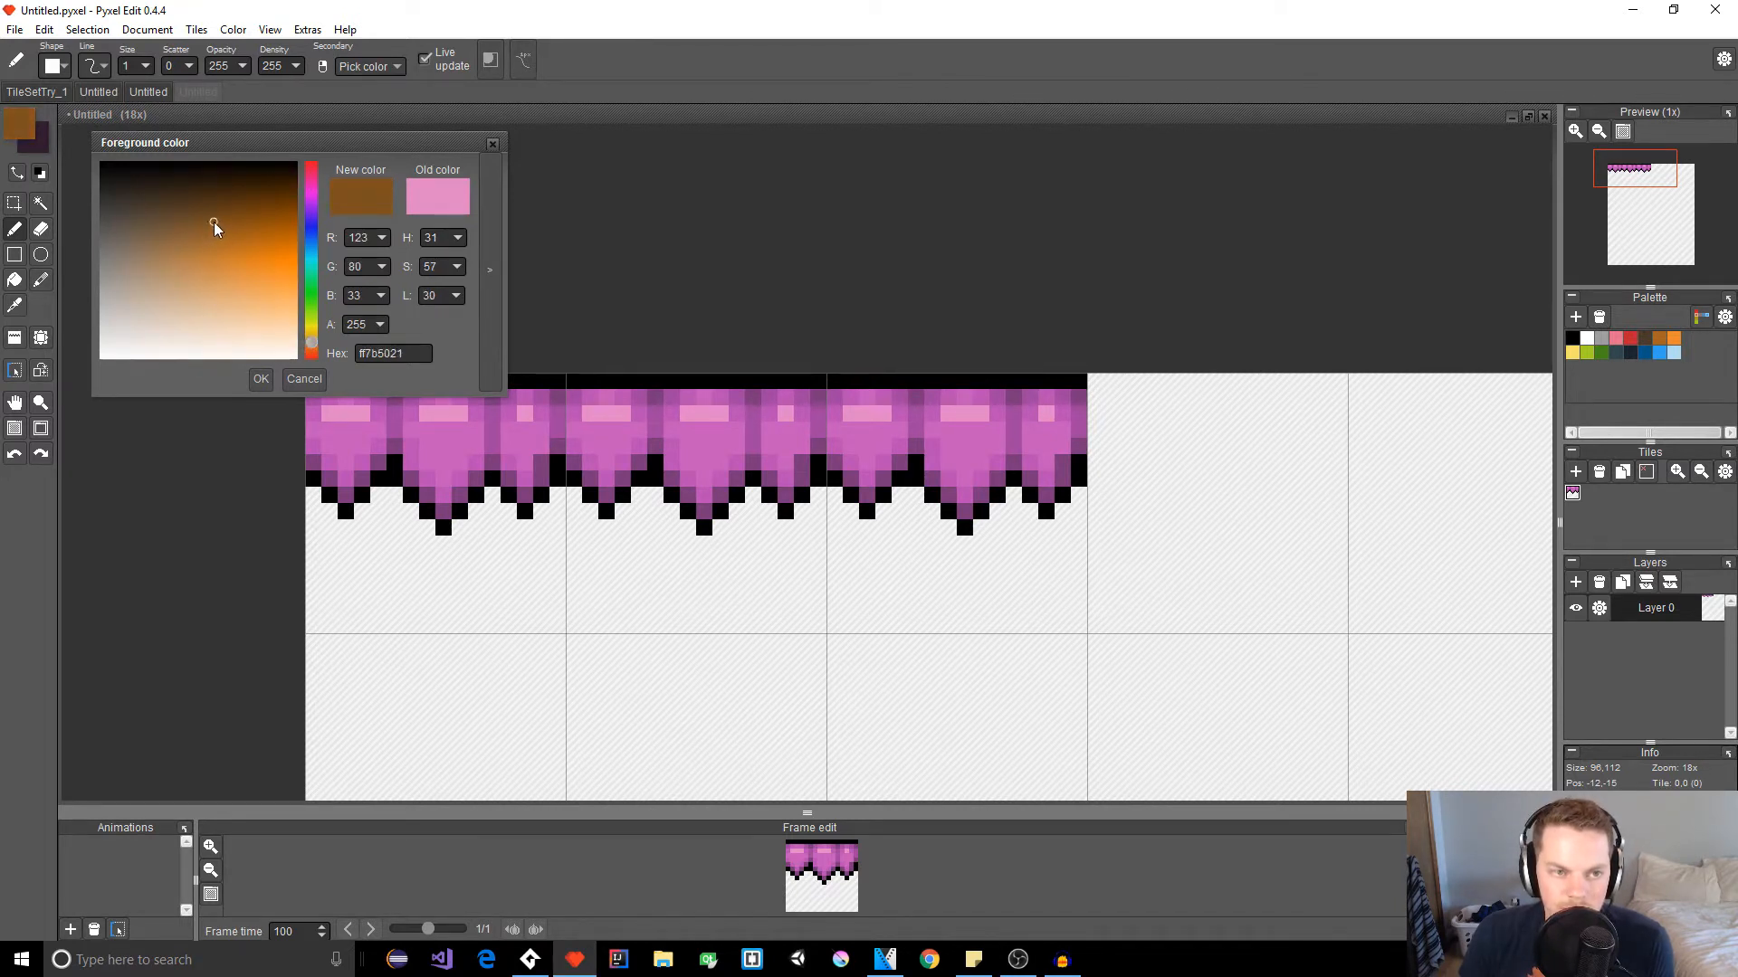
click(311, 351)
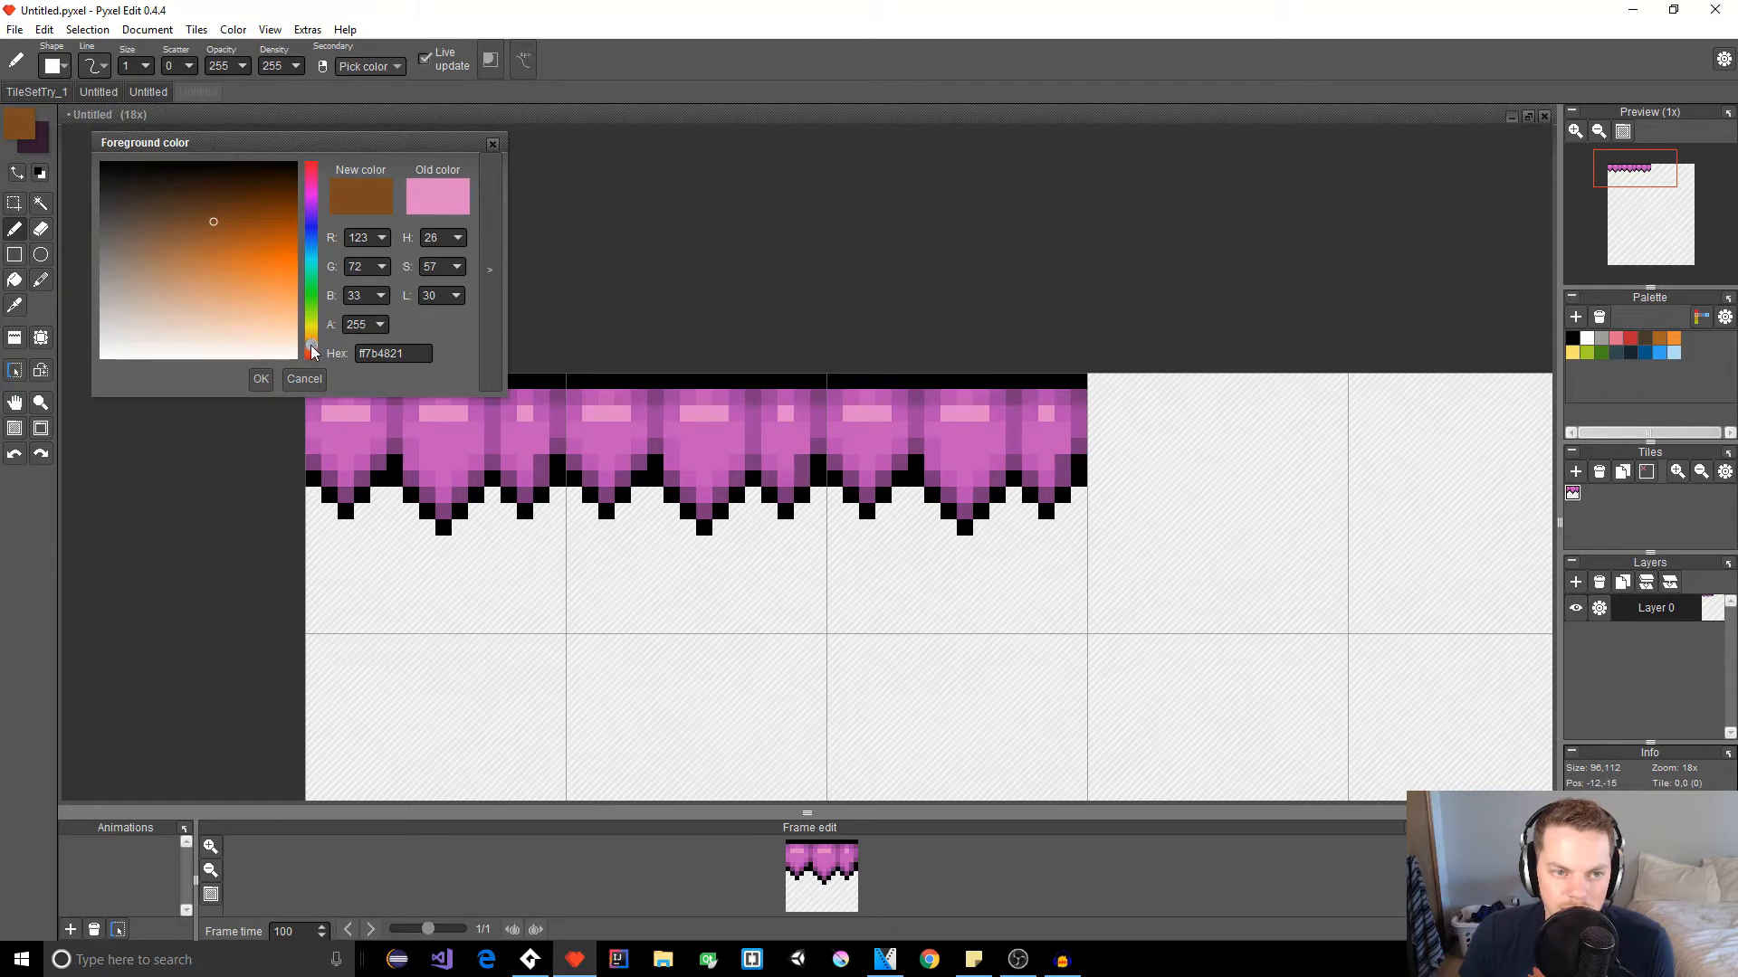
drag(194, 213, 181, 201)
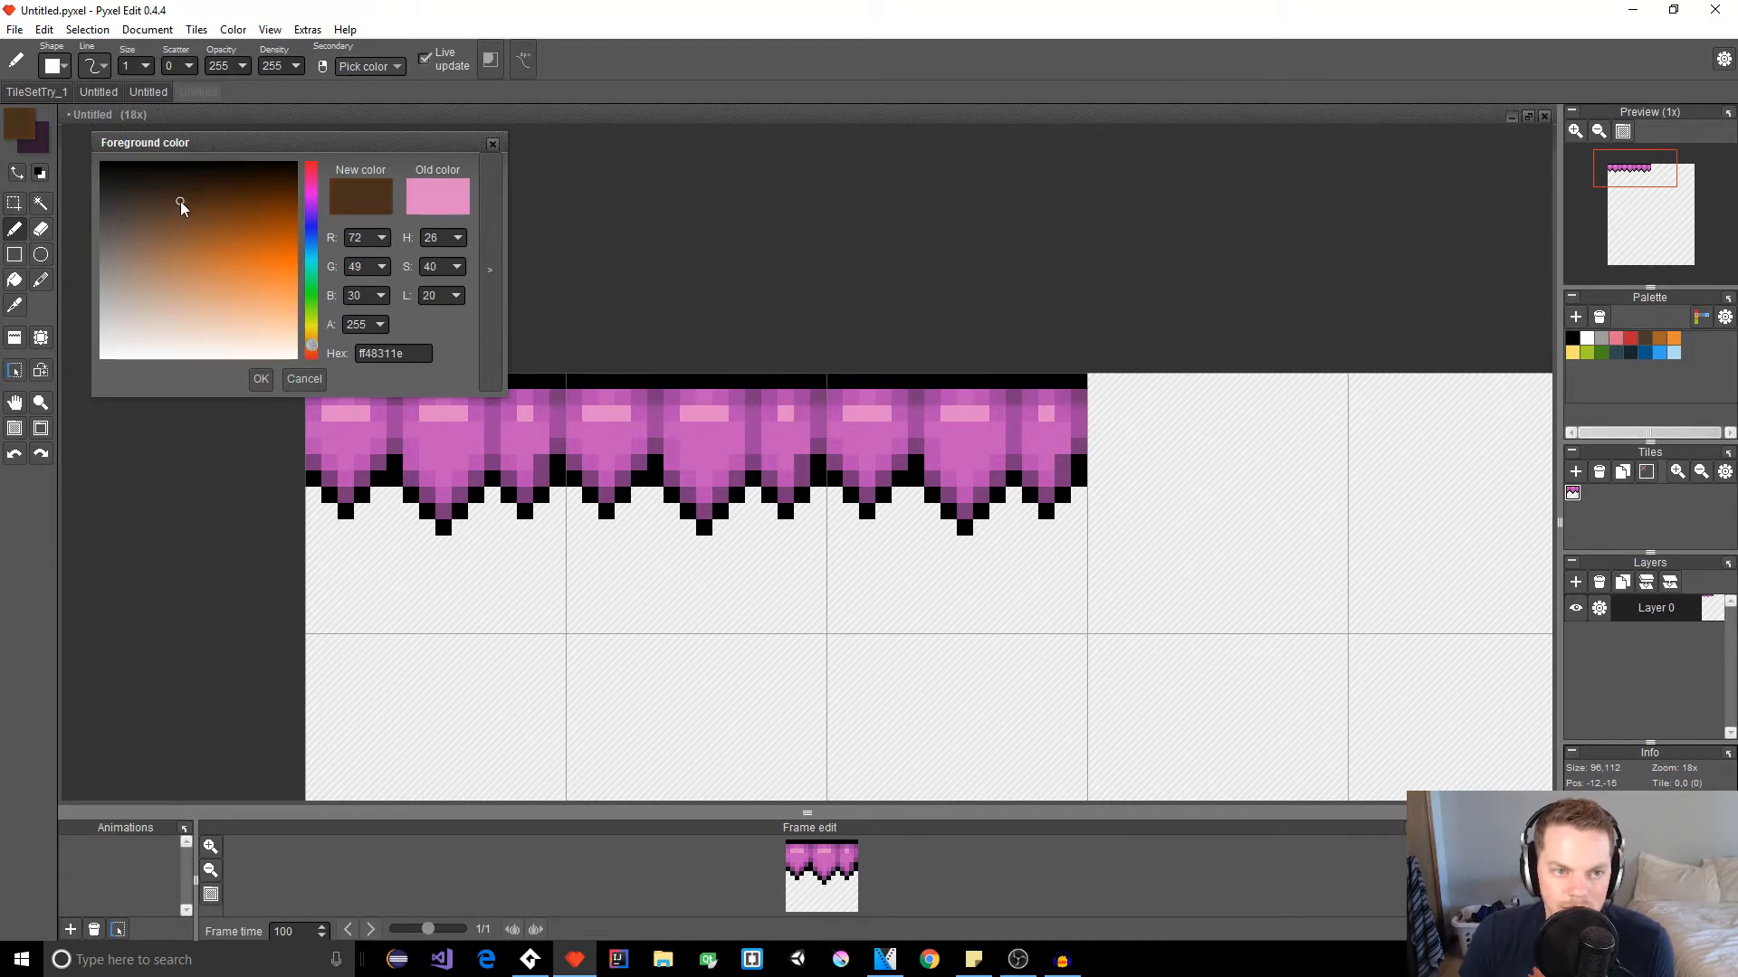
click(261, 379)
Step: Paint a one-pixel-wide brown column along the tile's side edge, from below the lobes to the tile's bottom
key(f)
key(b)
drag(574, 495, 573, 625)
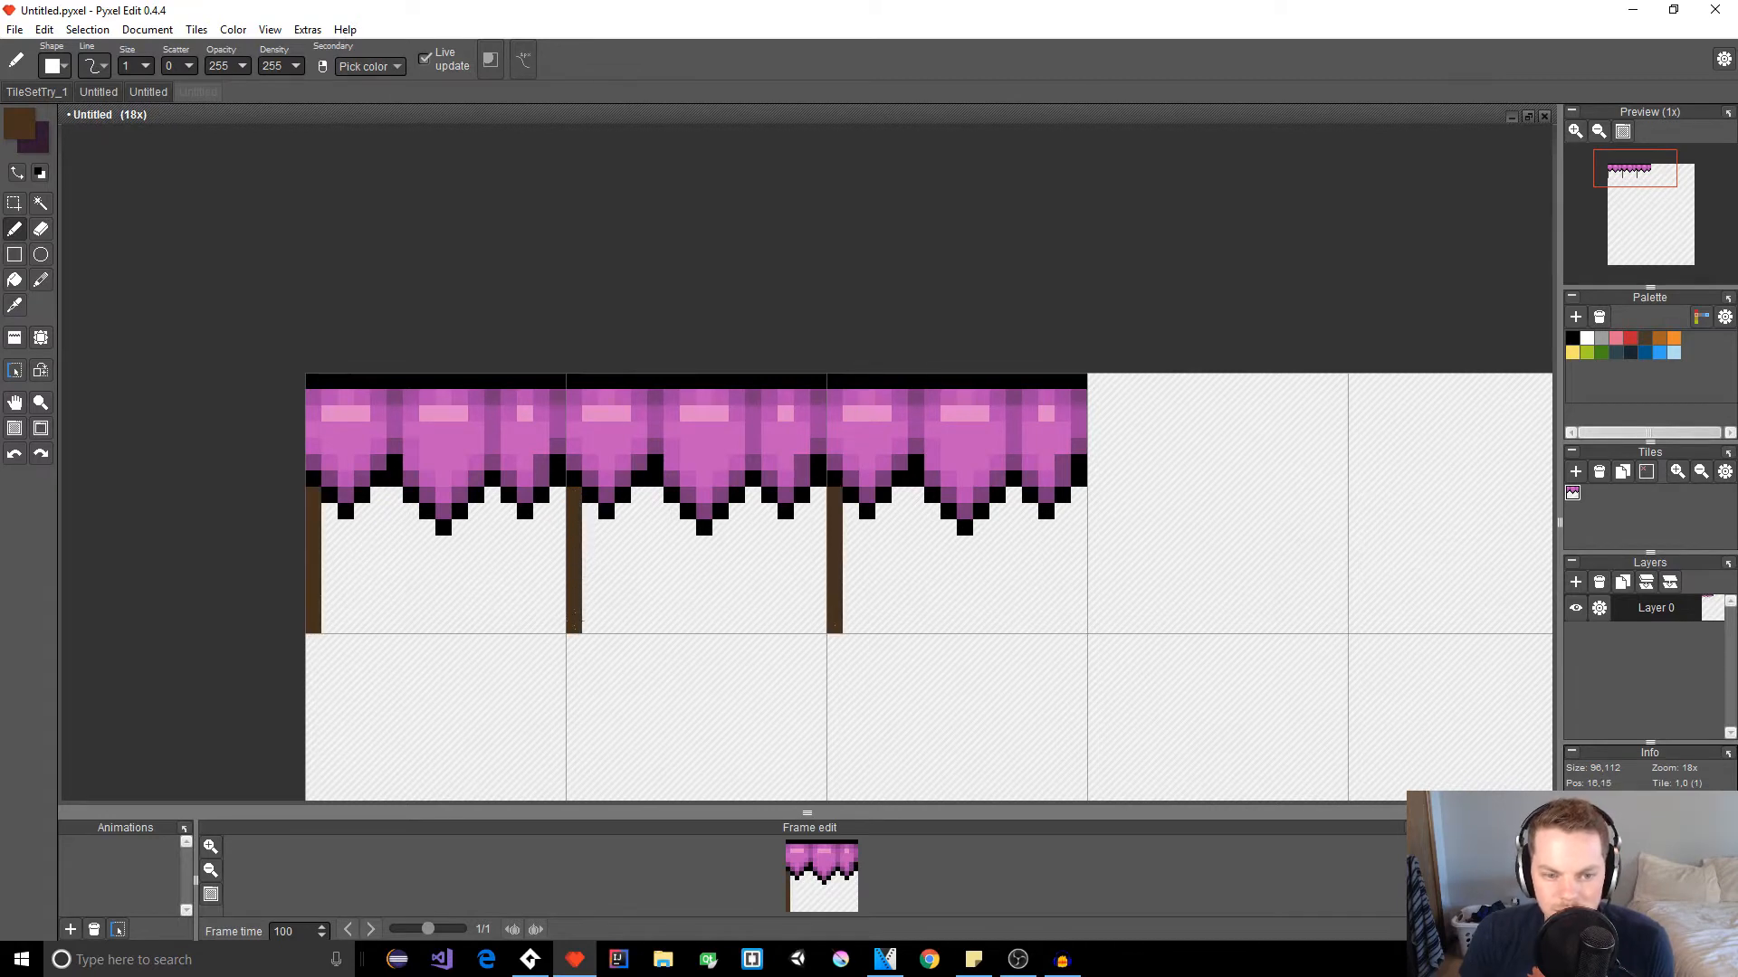
Step: Darken the foreground brown to 382719
click(20, 127)
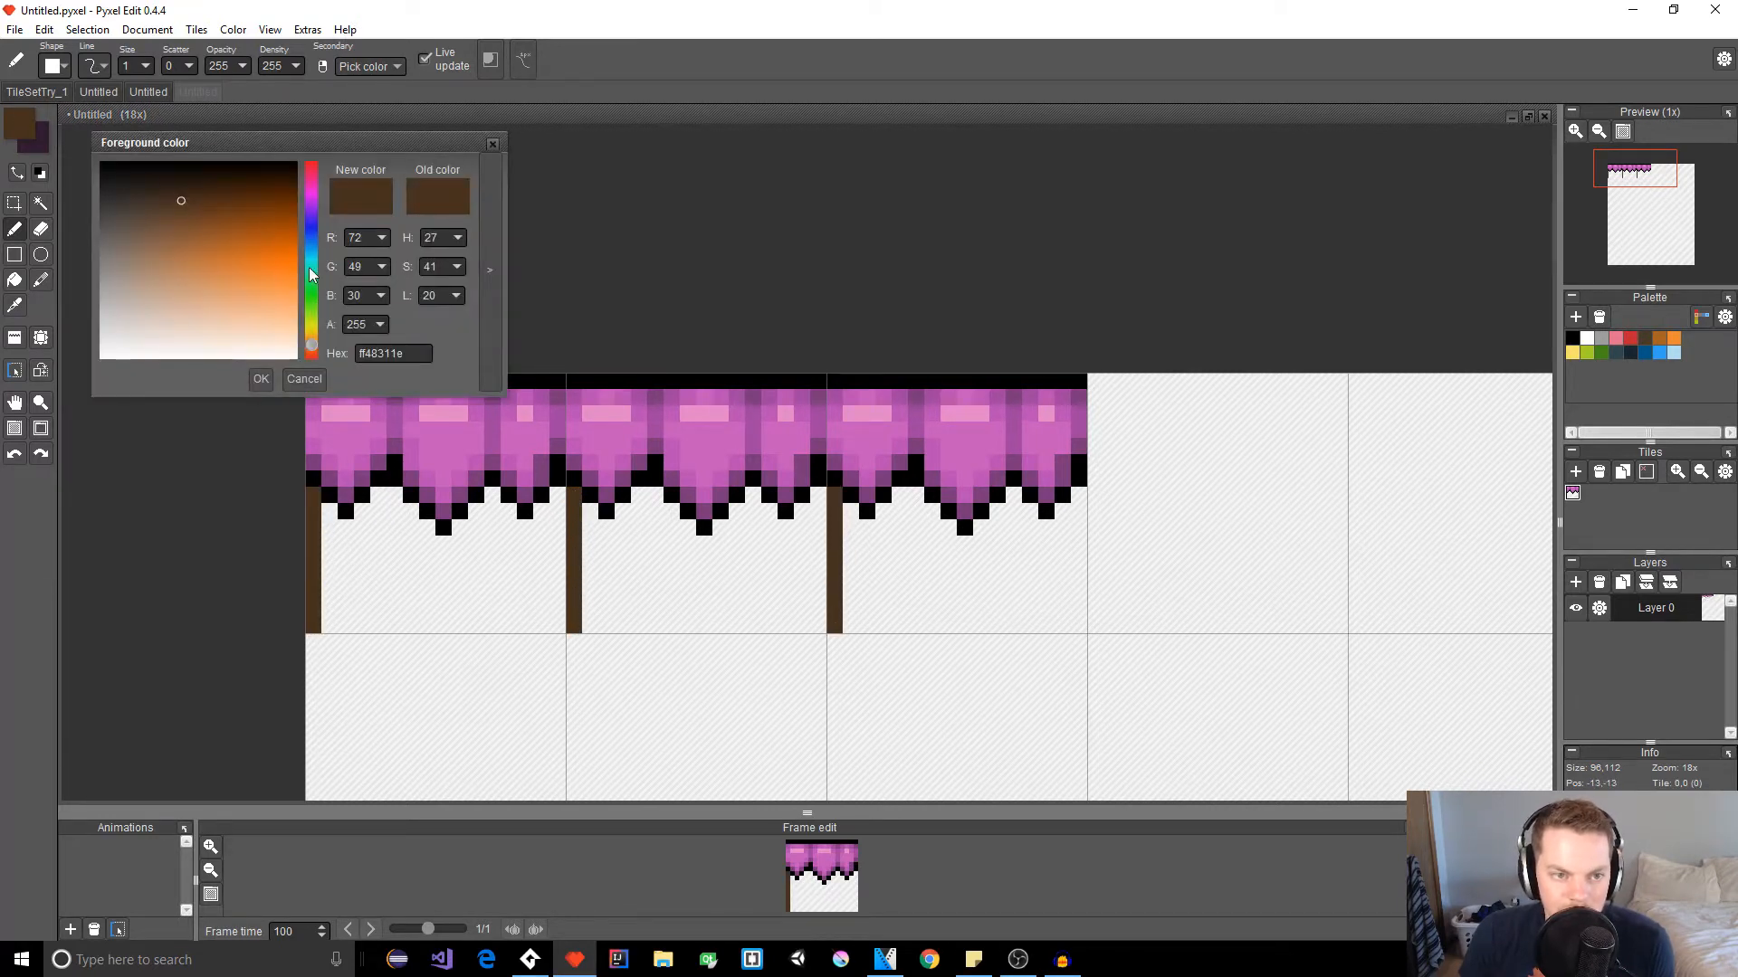
click(181, 198)
click(173, 193)
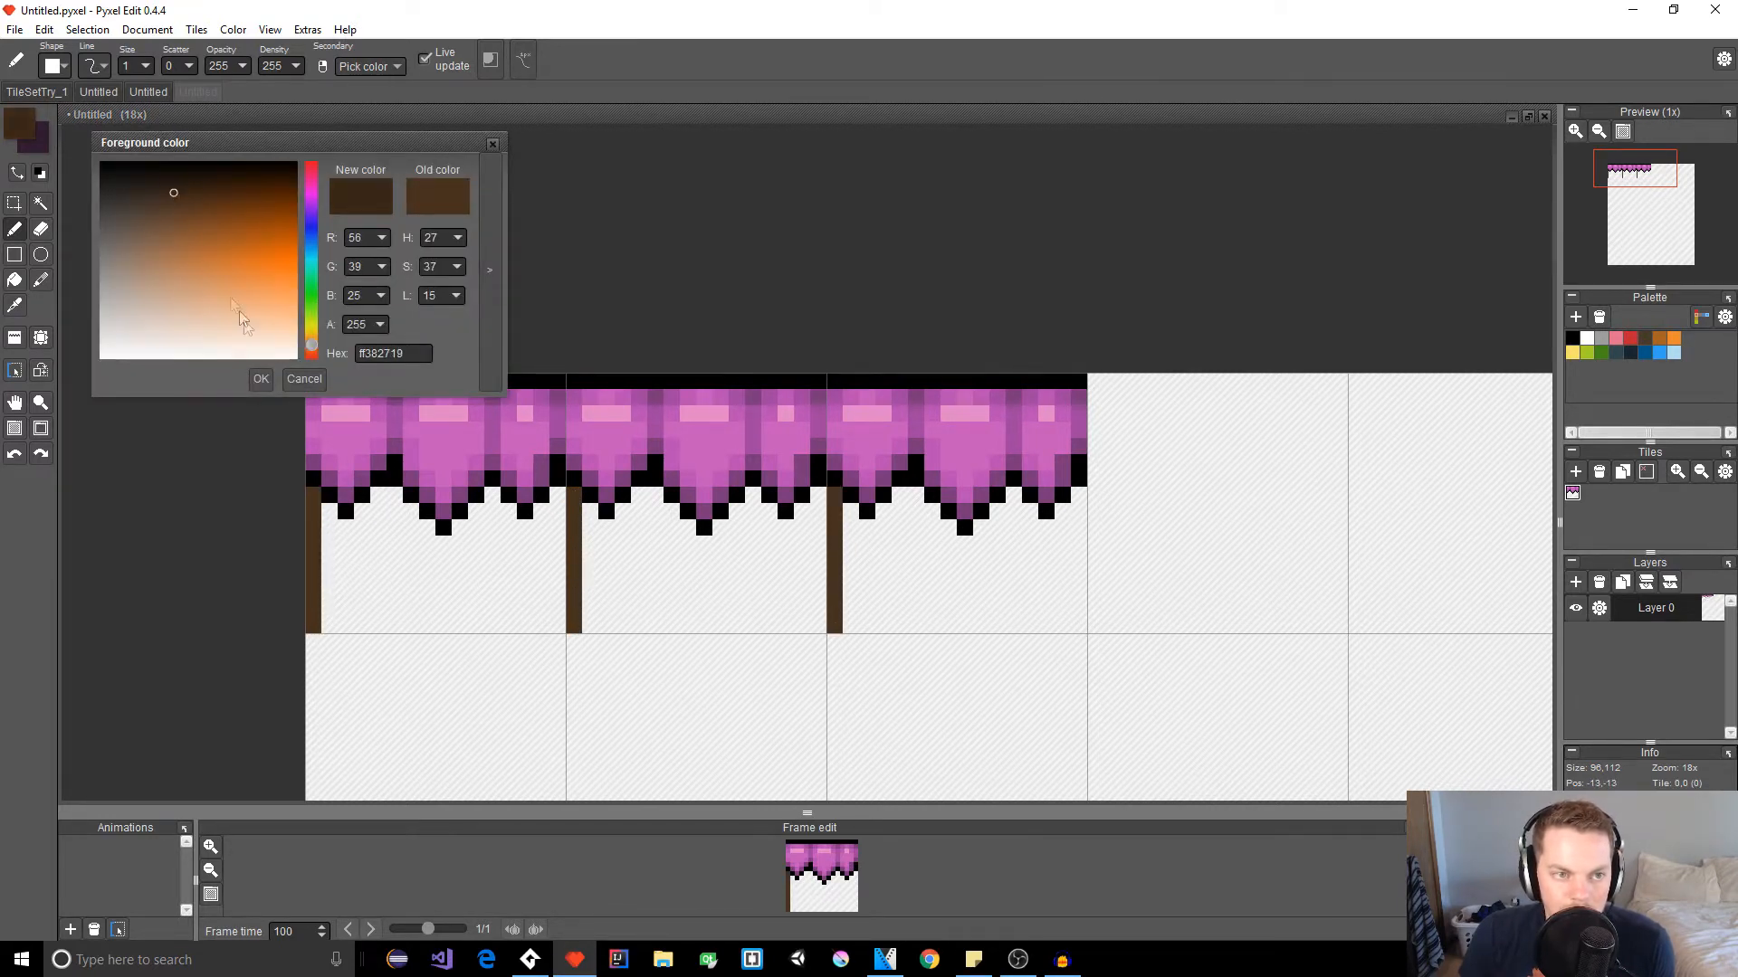
click(260, 378)
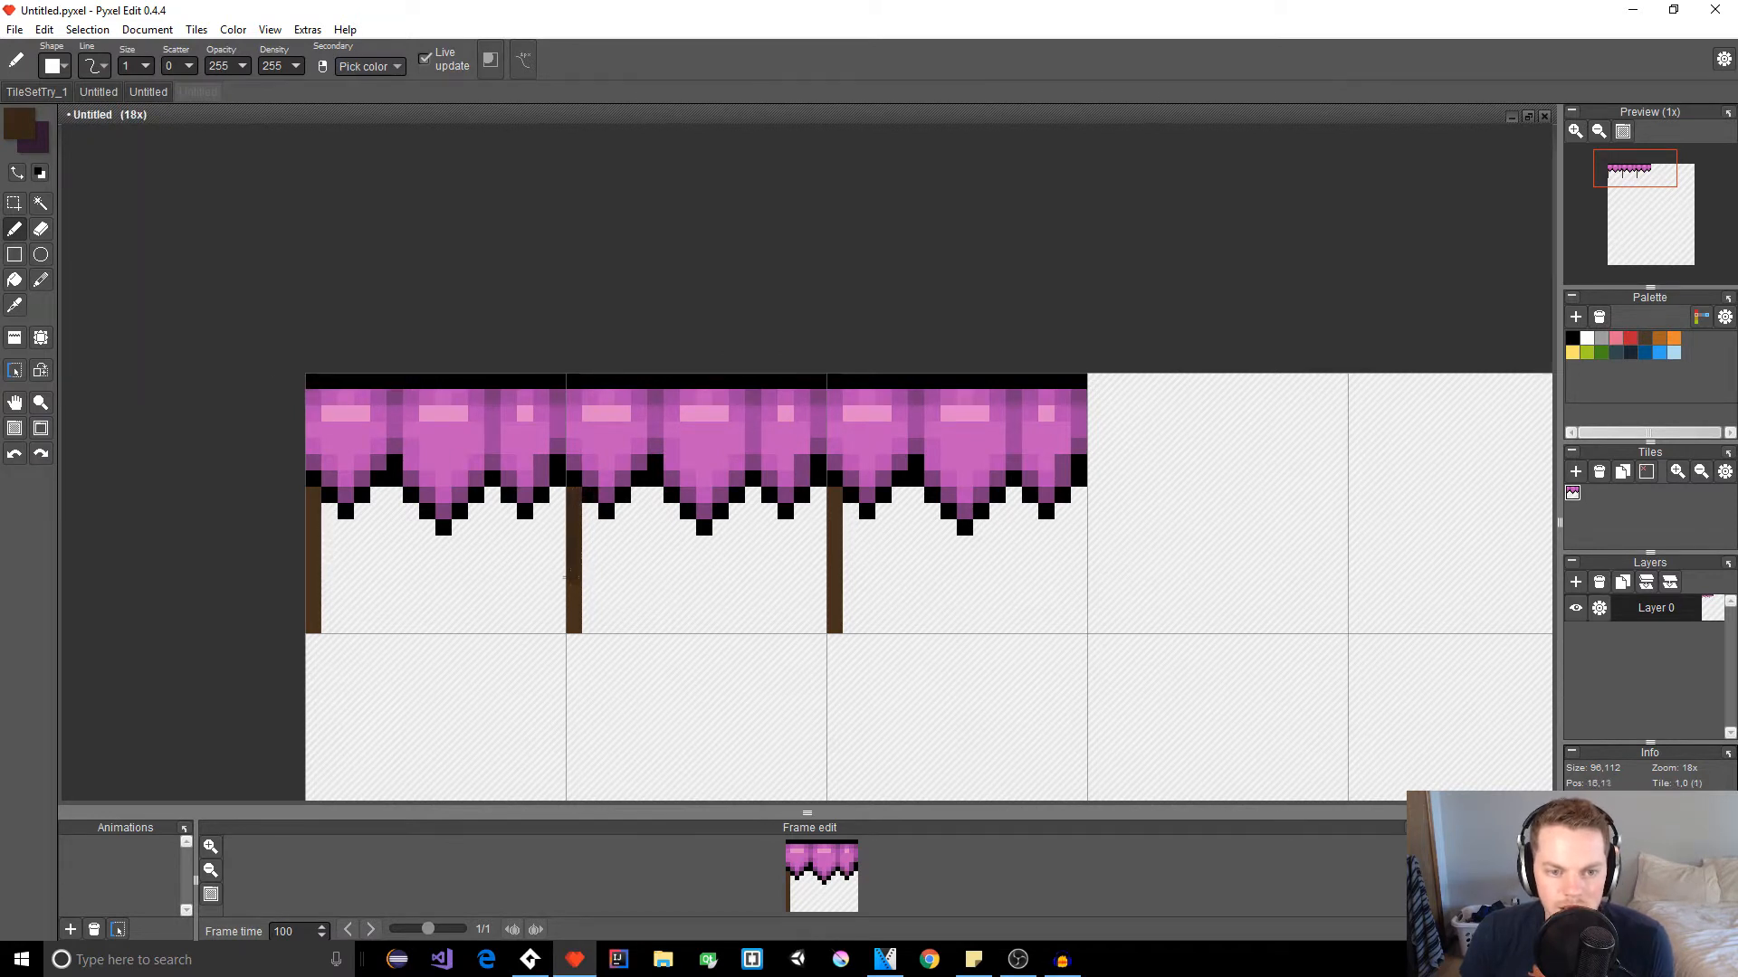
Step: Fill the whole empty area of the tile below the lobes' black outline with the 382719 brown
mouse_move(579, 621)
mouse_down()
mouse_move(814, 625)
mouse_move(810, 541)
mouse_up()
key(f)
click(789, 576)
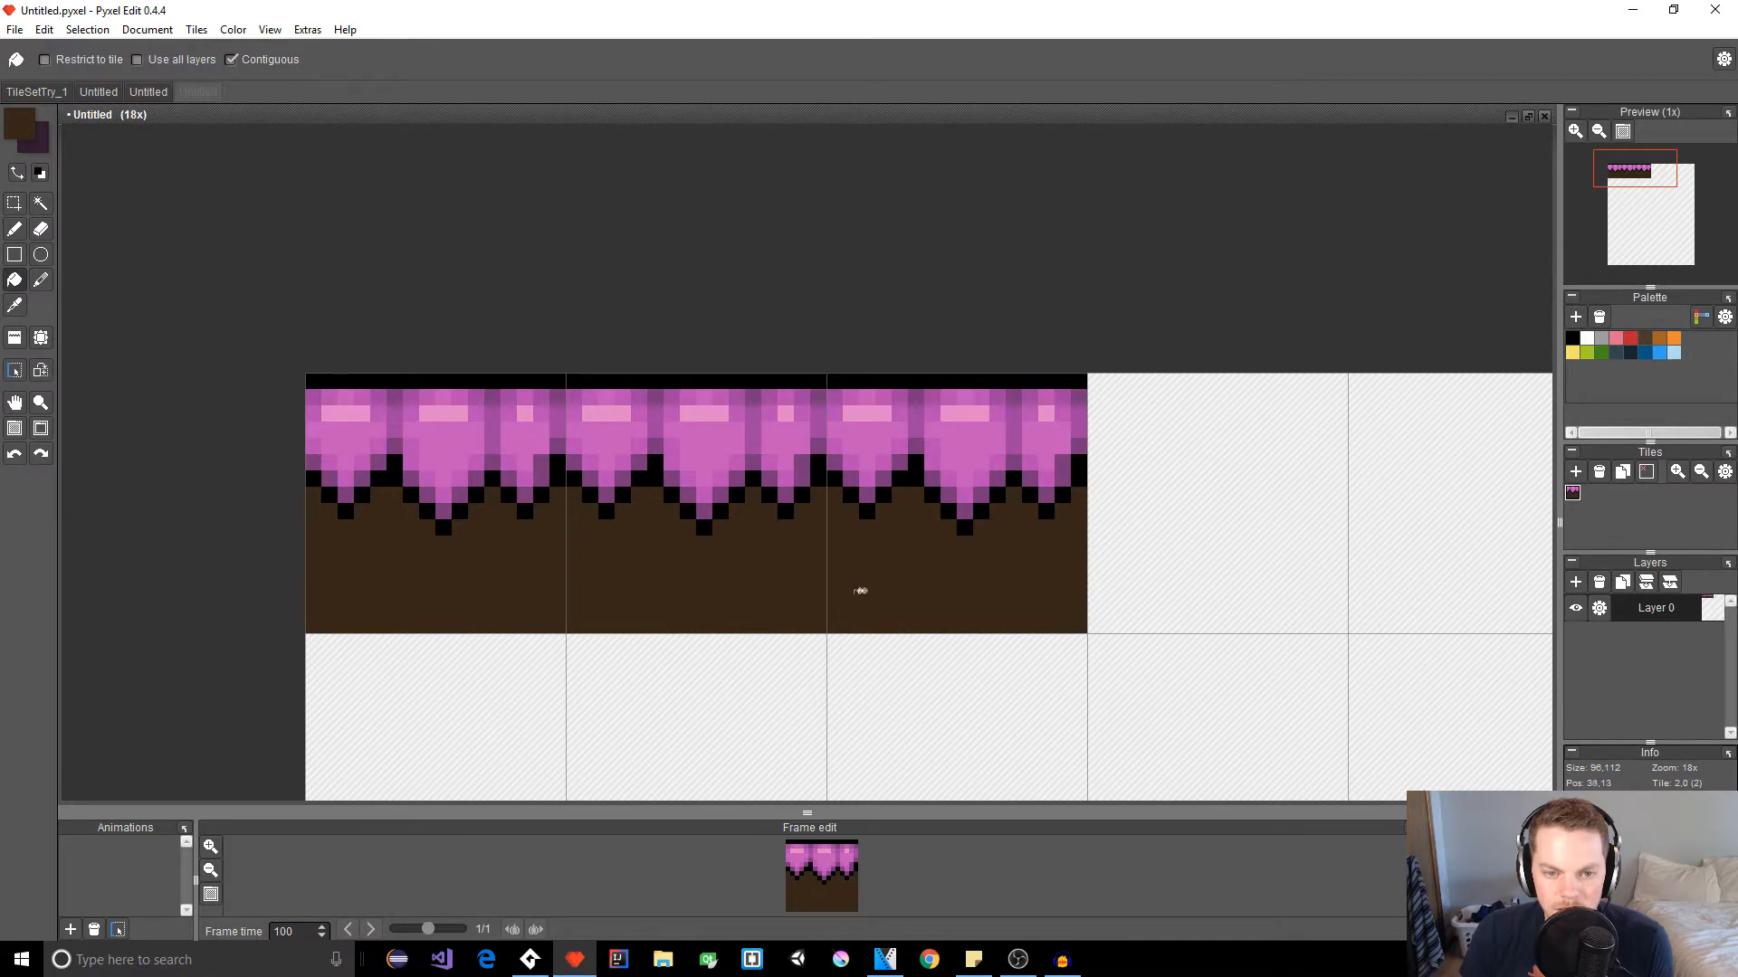
Step: Darken the dirt brown slightly further and refill the dirt area below the lobes with it
scroll(851, 590, down, 3)
scroll(833, 598, up, 5)
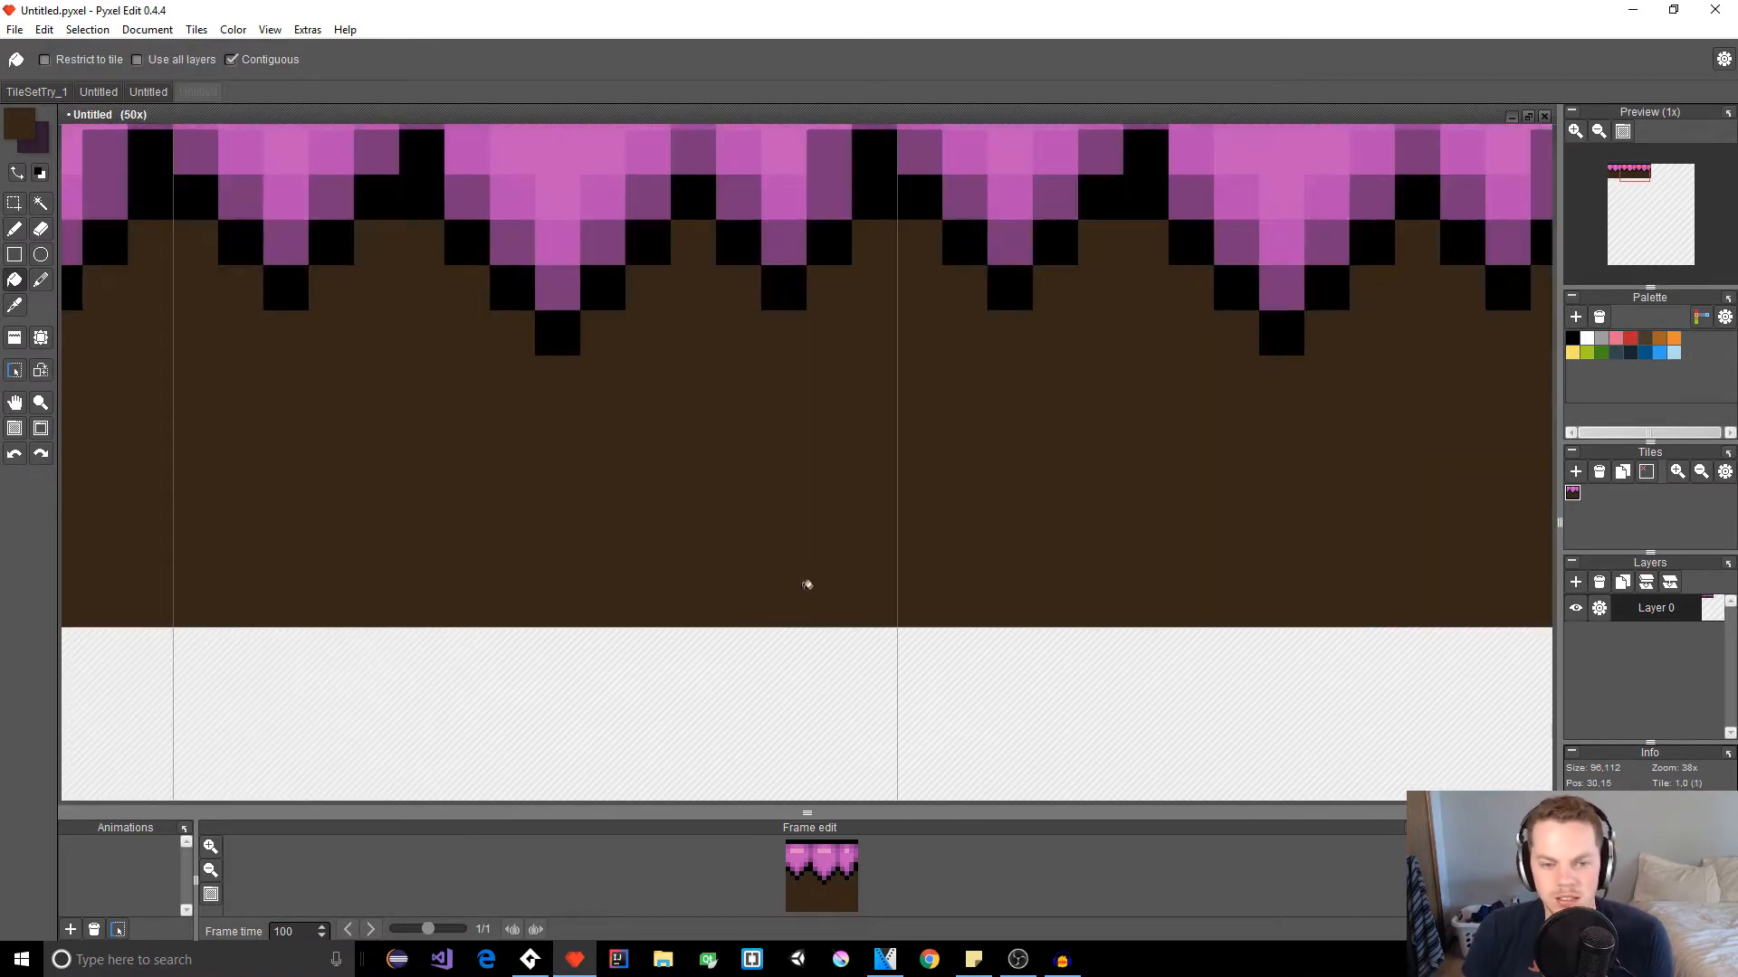
scroll(808, 585, down, 6)
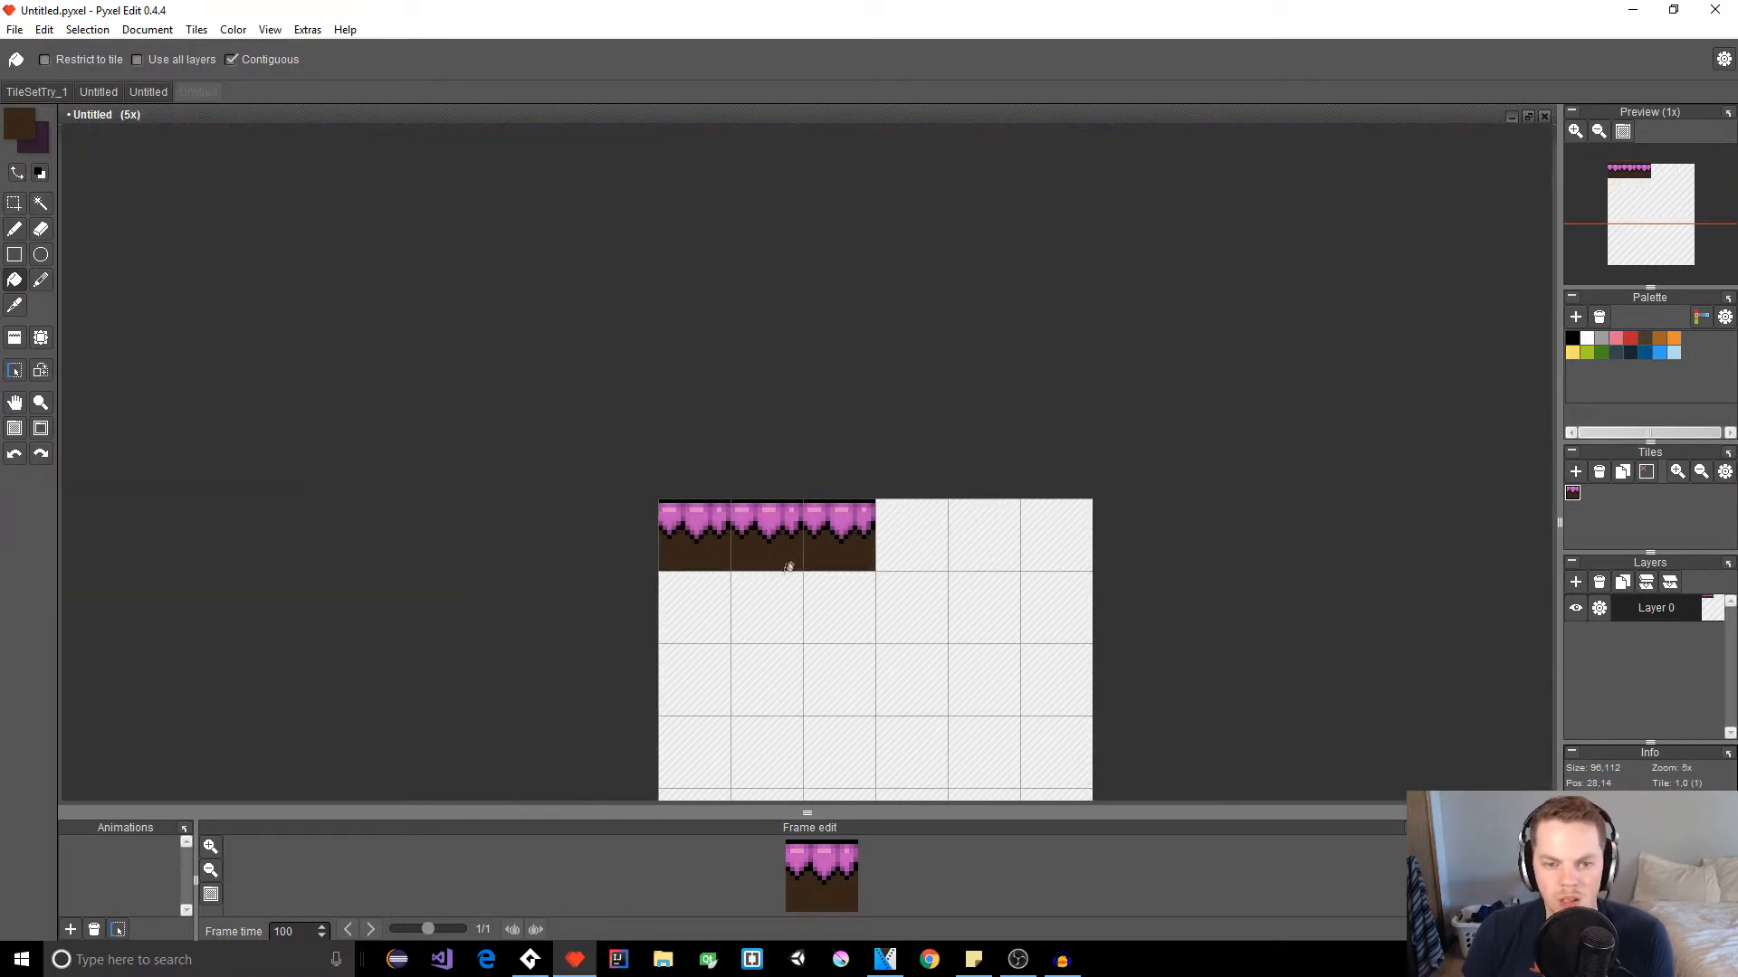
scroll(789, 567, up, 4)
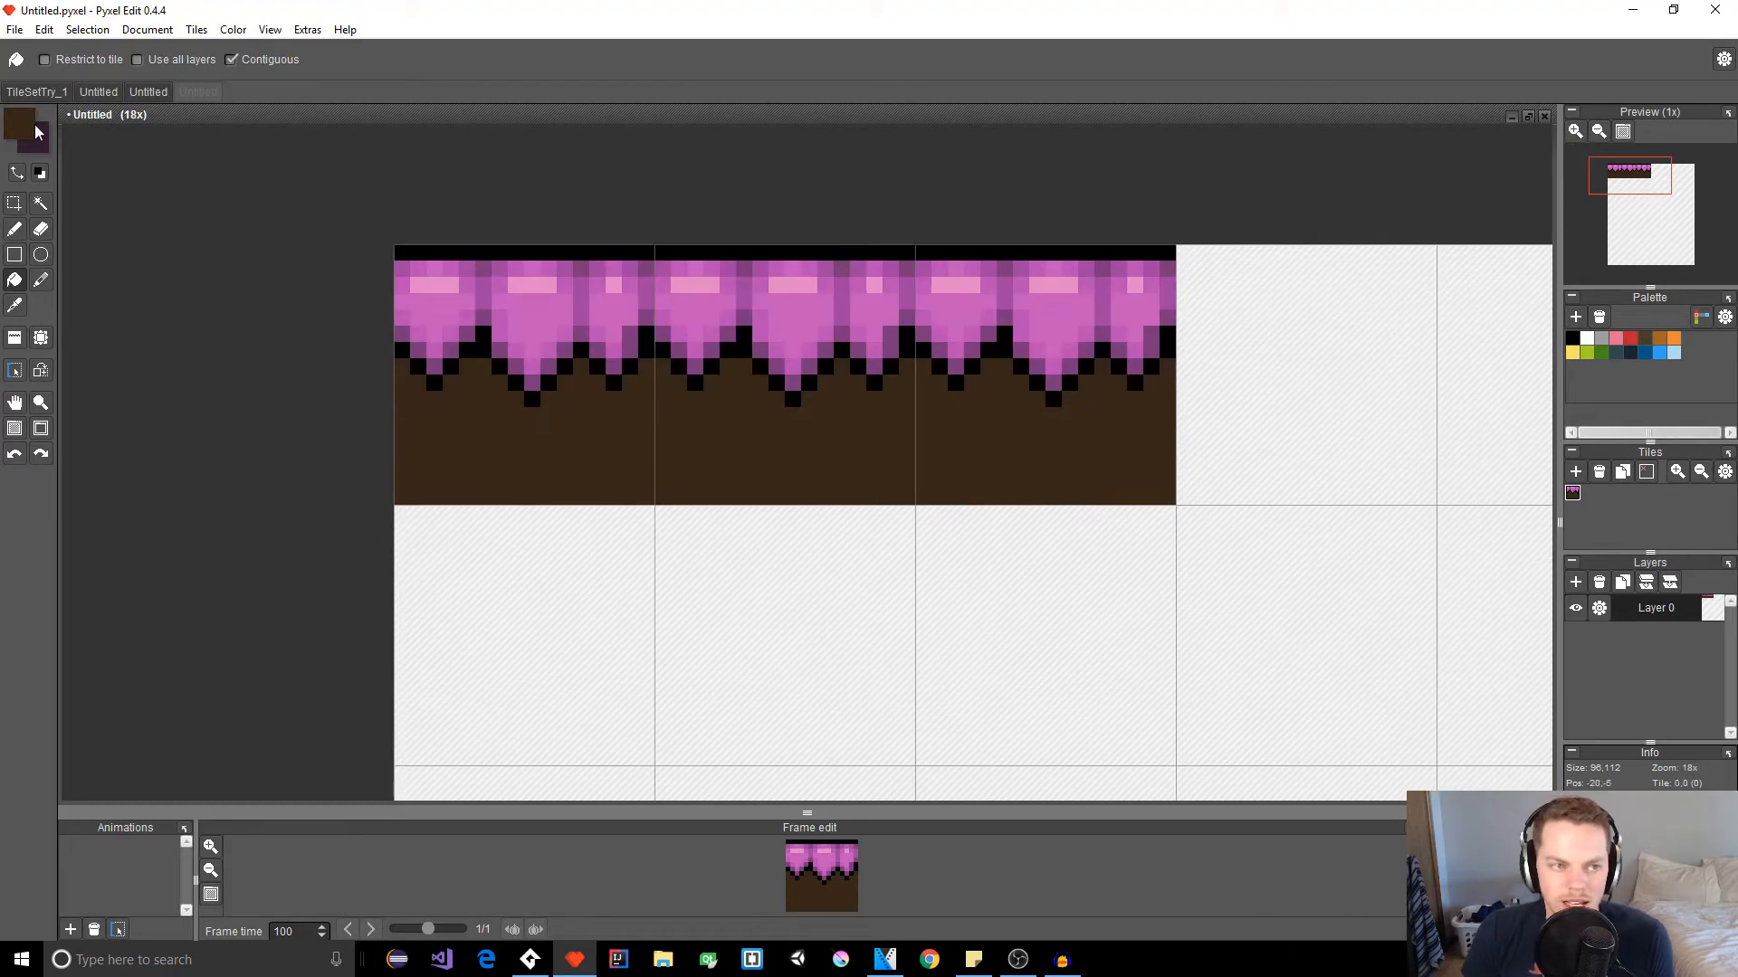
click(31, 131)
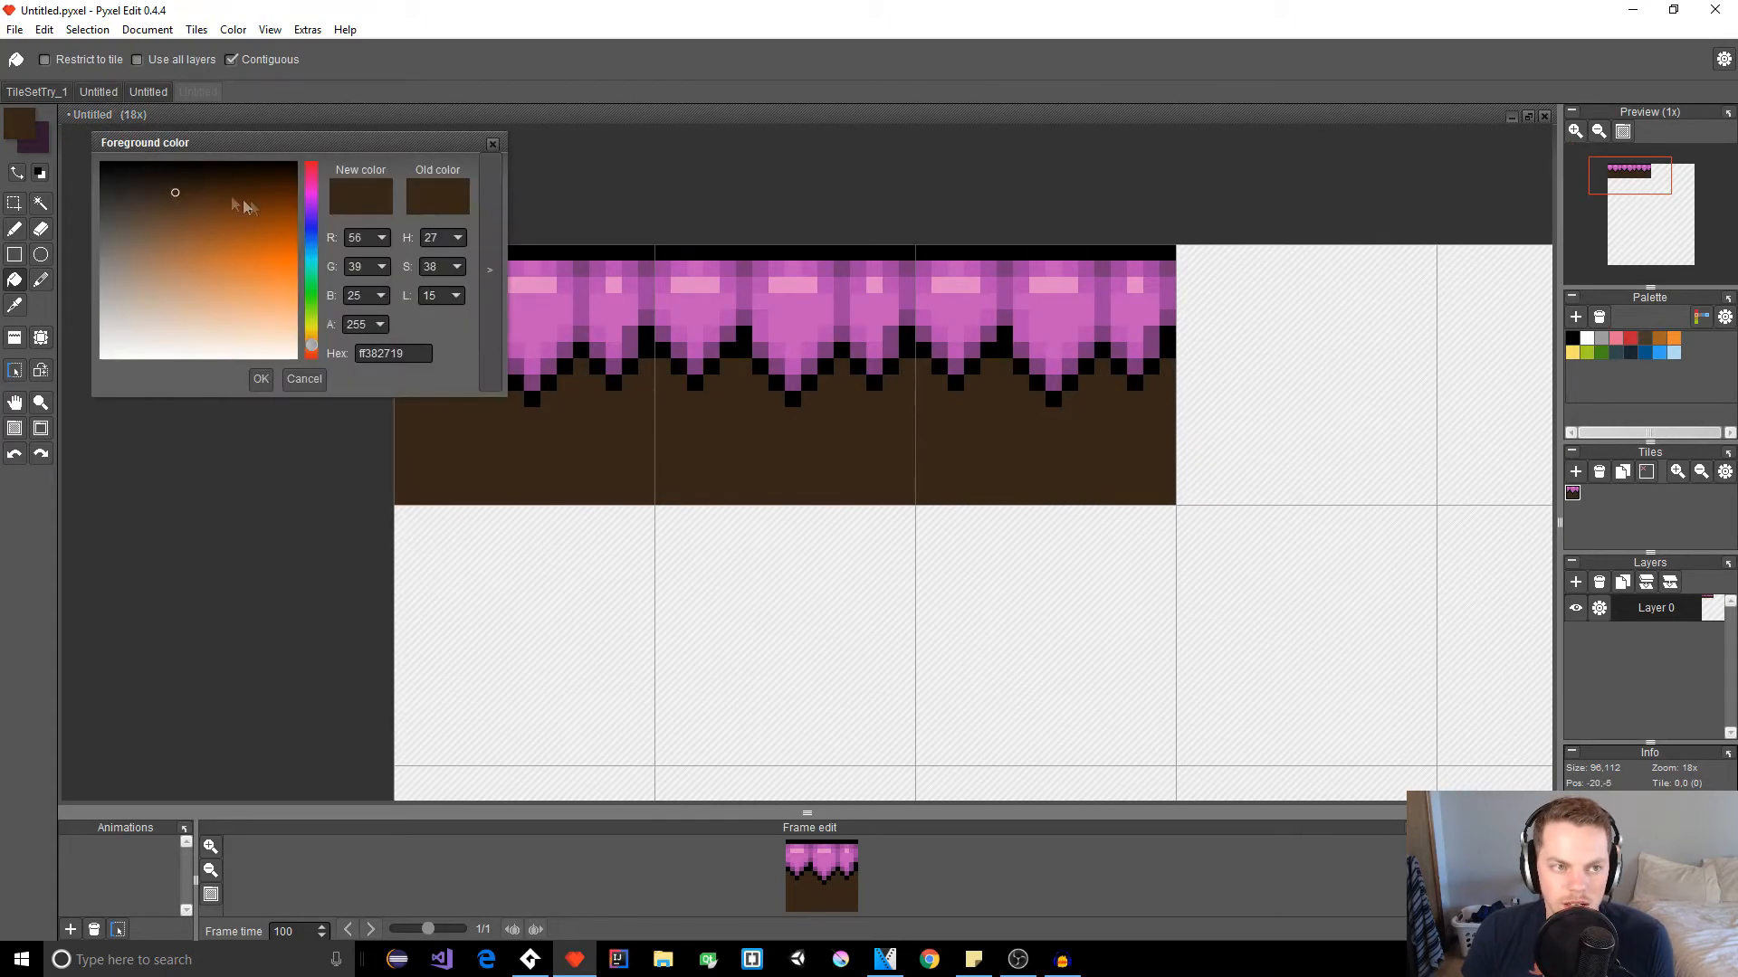
click(171, 190)
click(261, 378)
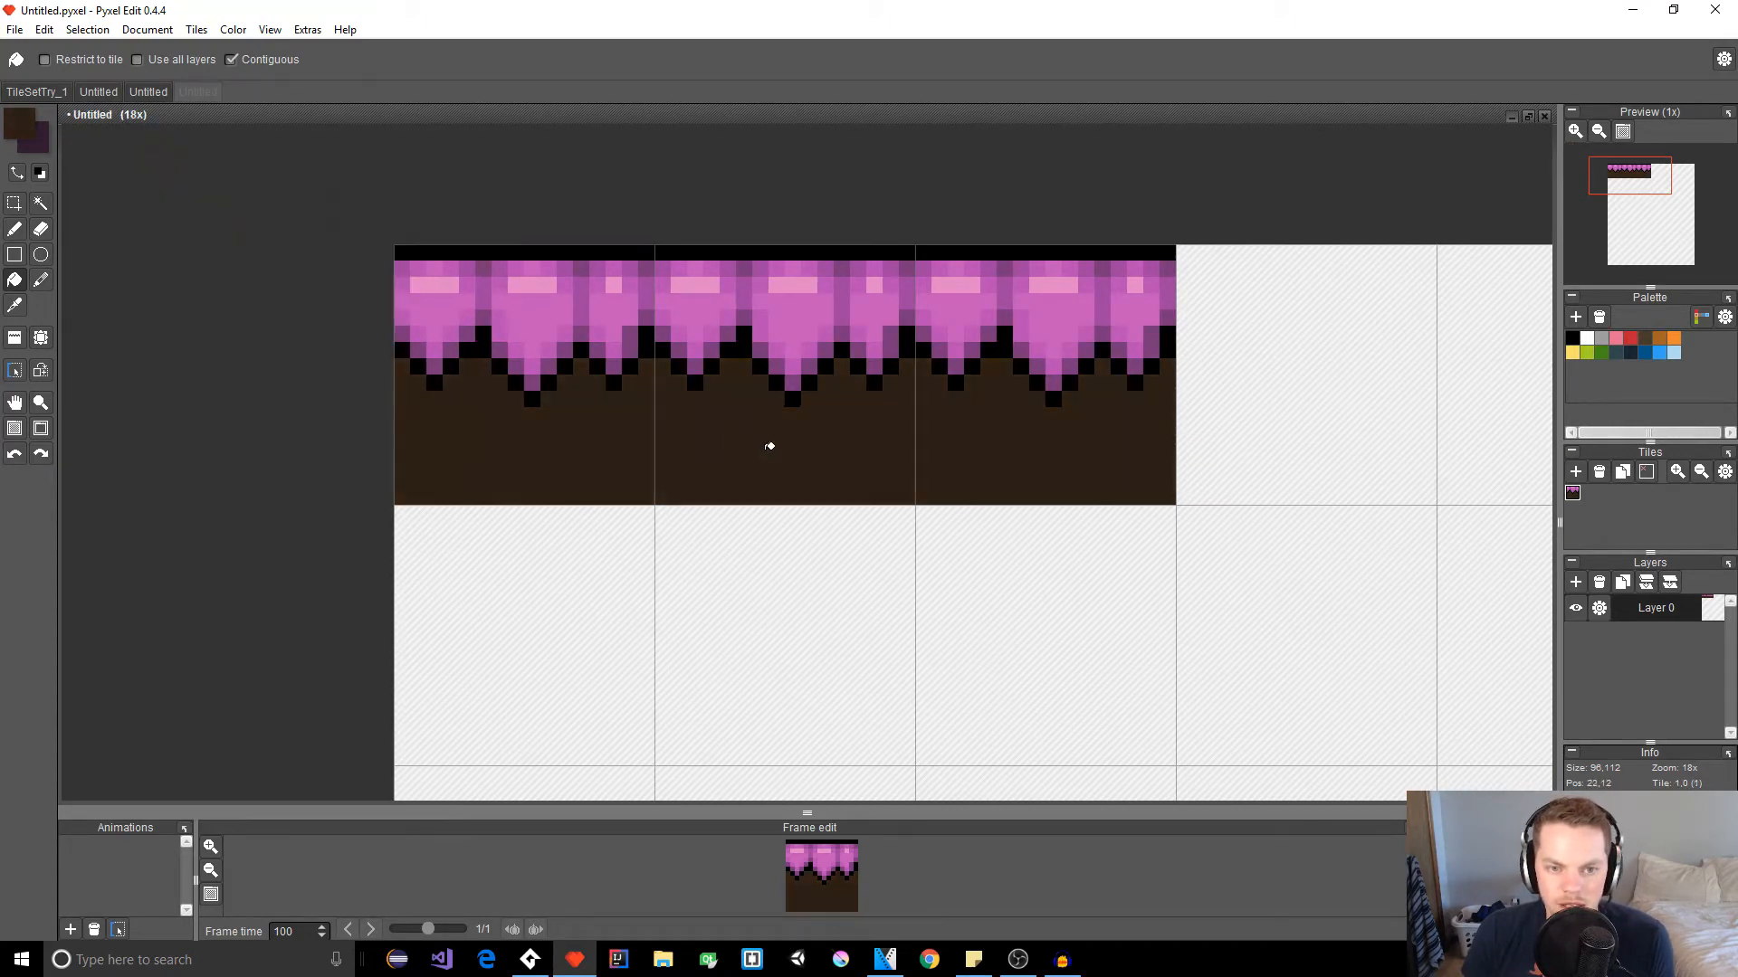
Step: Set the foreground colour to a bright orange-brown for details in the dirt
scroll(769, 446, up, 2)
click(11, 132)
drag(271, 237, 240, 233)
click(261, 379)
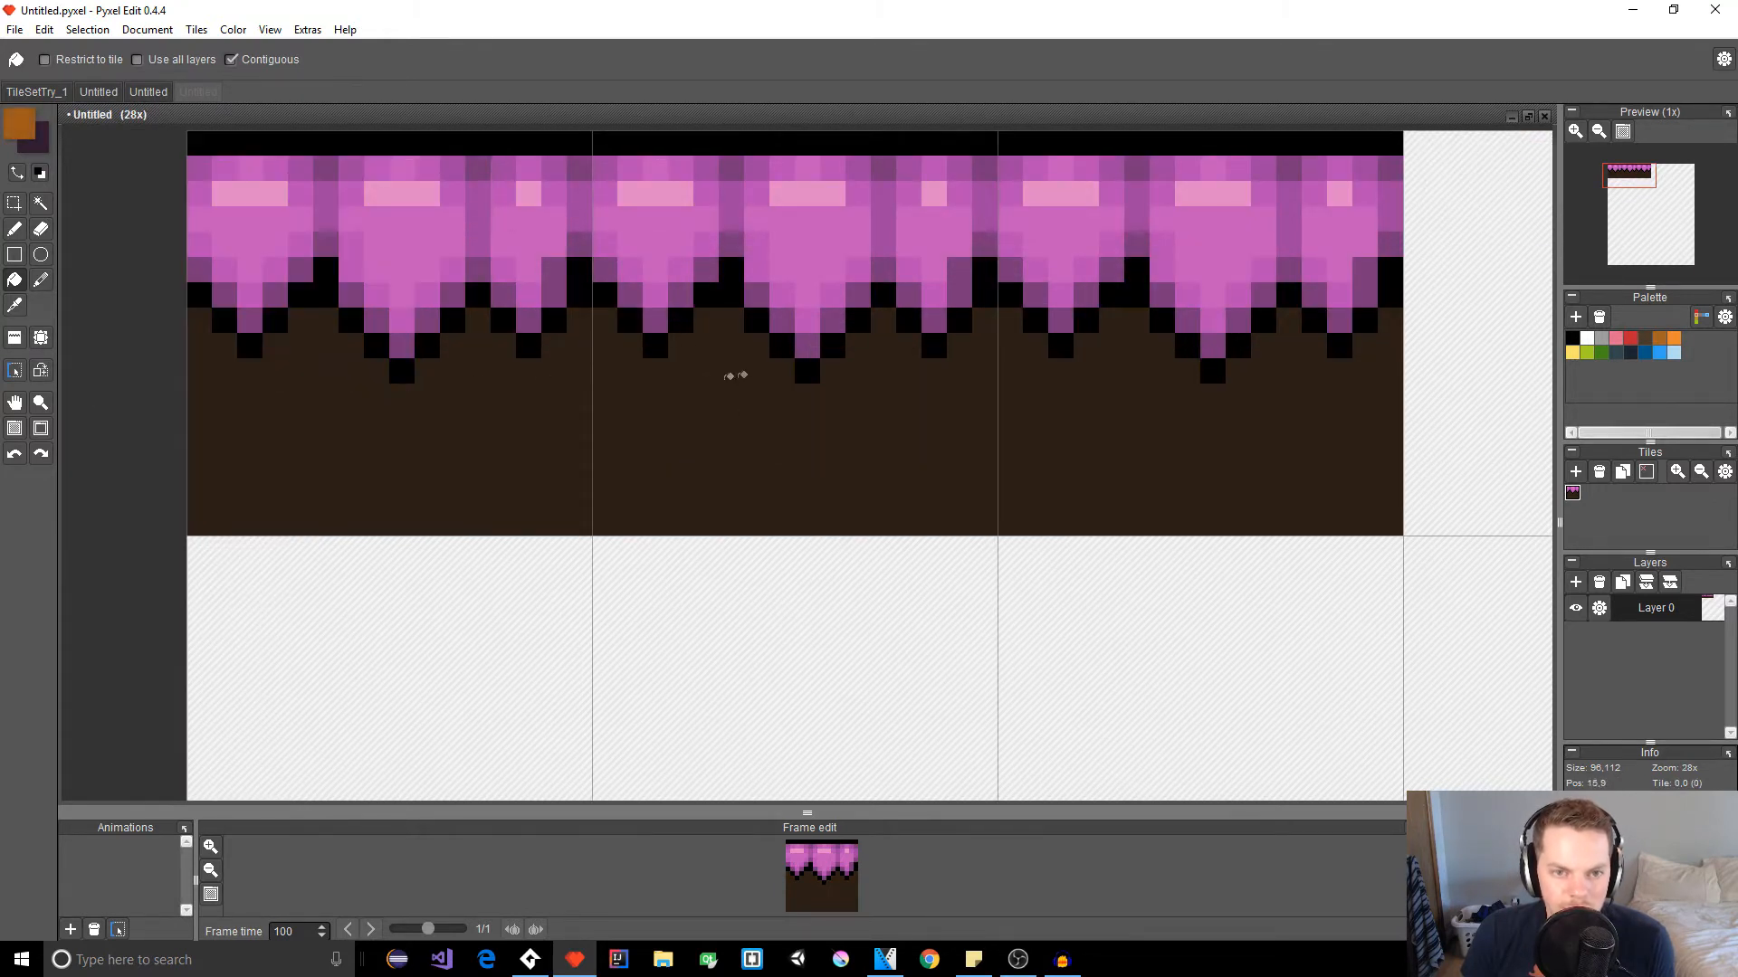
Step: Try orange-brown stone outlines in the dirt just below the gaps between the lobes
key(b)
click(706, 371)
click(730, 345)
click(758, 345)
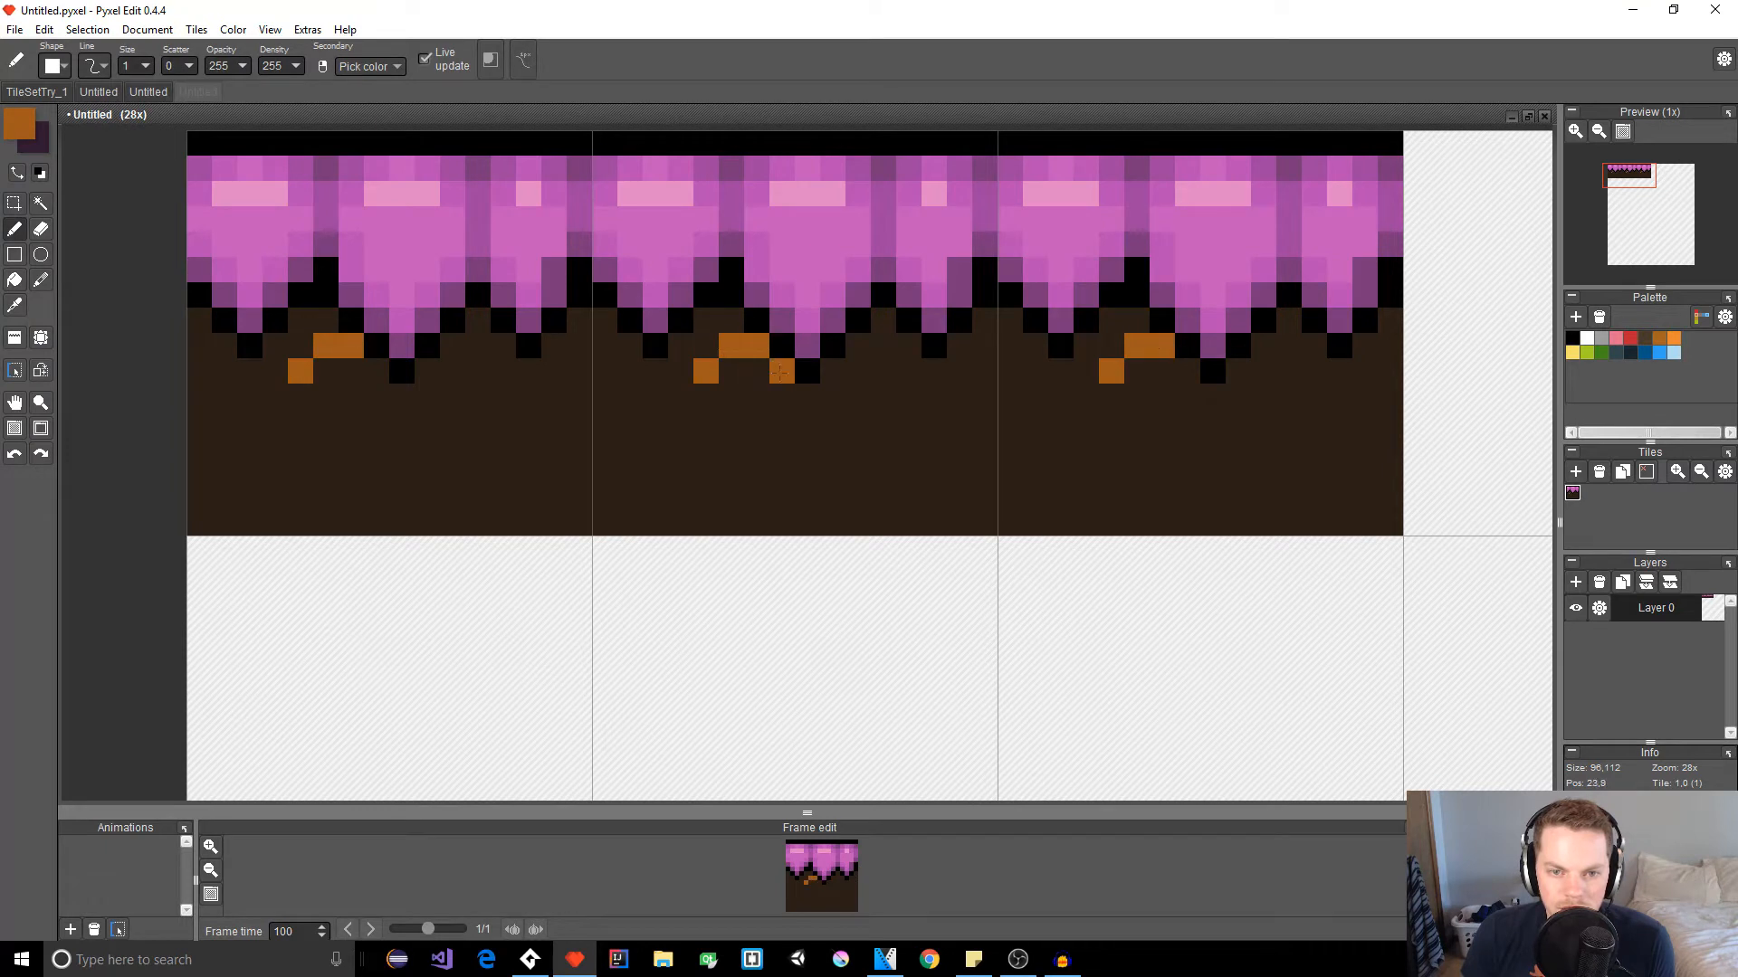
click(783, 372)
click(630, 351)
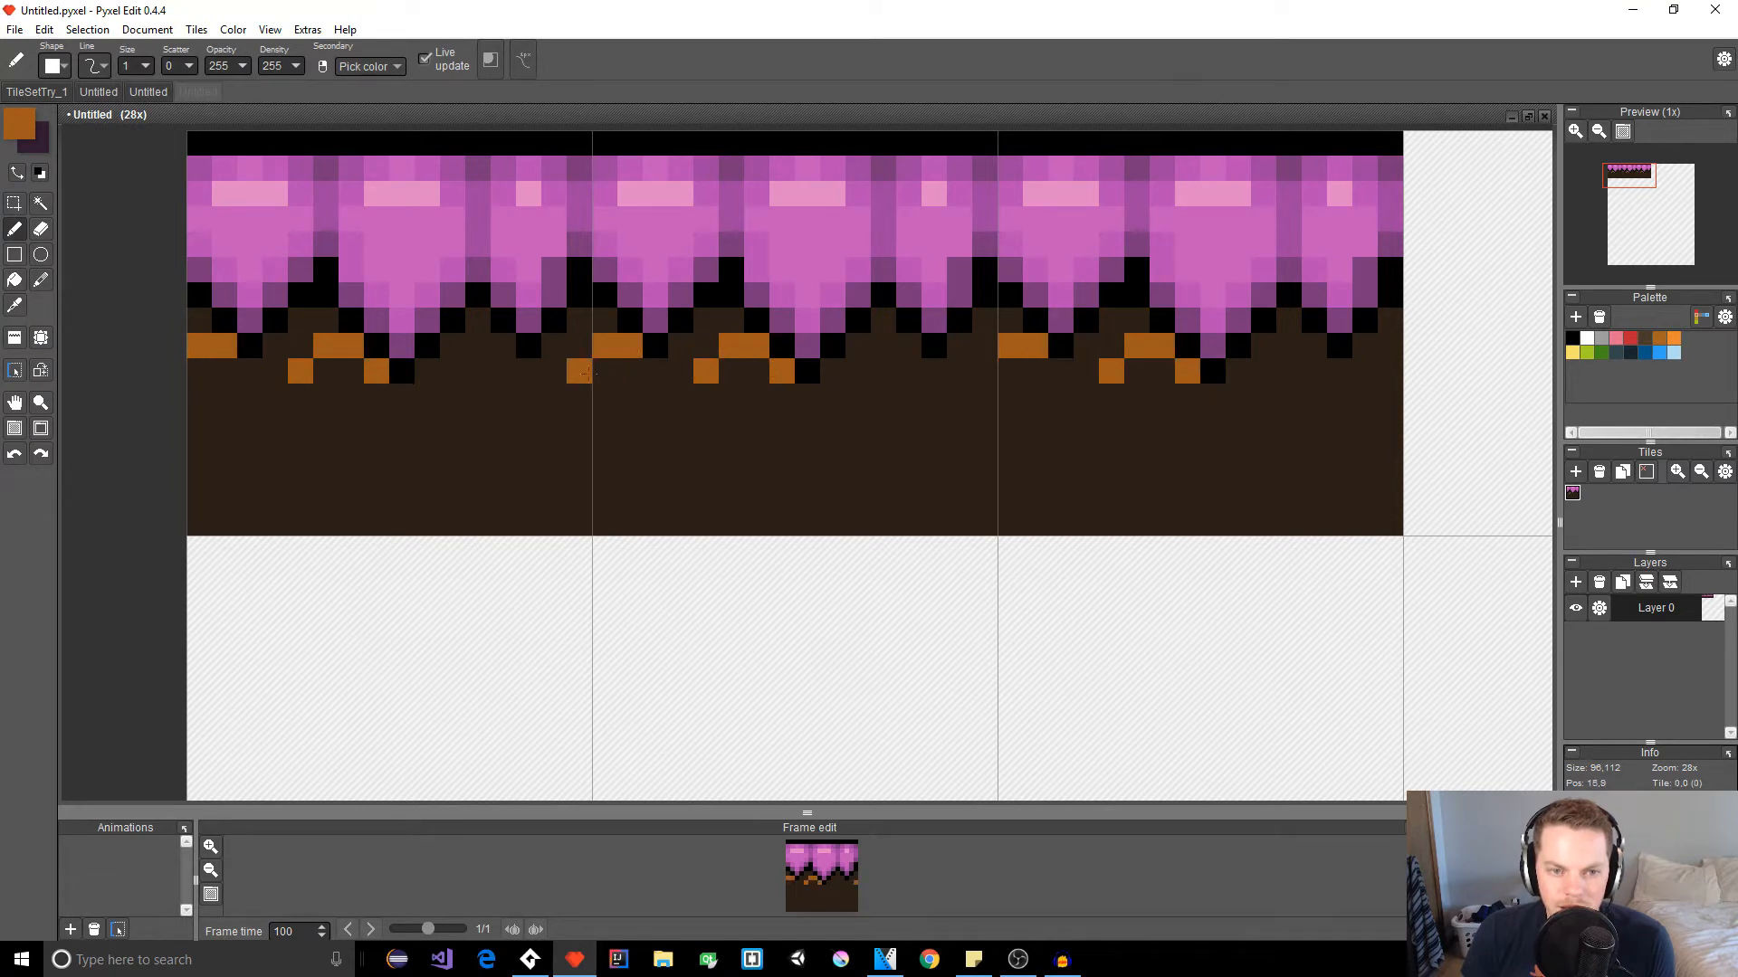
click(577, 377)
Step: Undo all the orange-brown pen strokes in the dirt
key(ctrl+z)
key(ctrl+z)
key(ctrl+z)
key(ctrl+z)
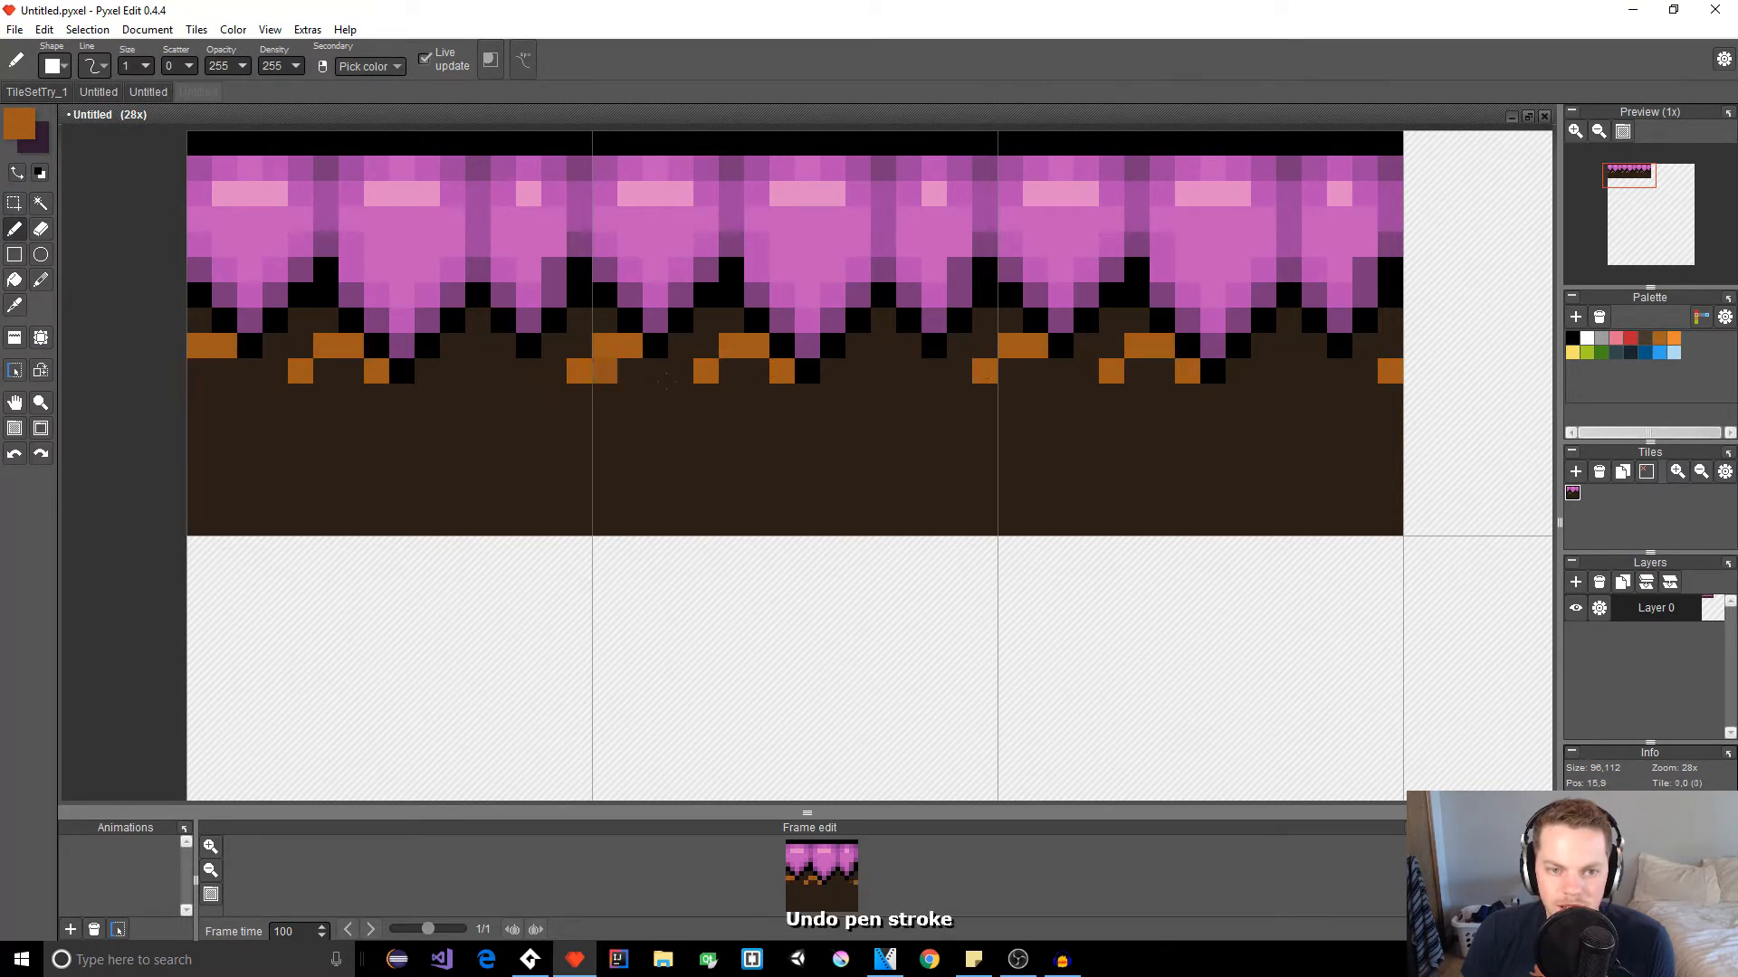
scroll(852, 469, down, 5)
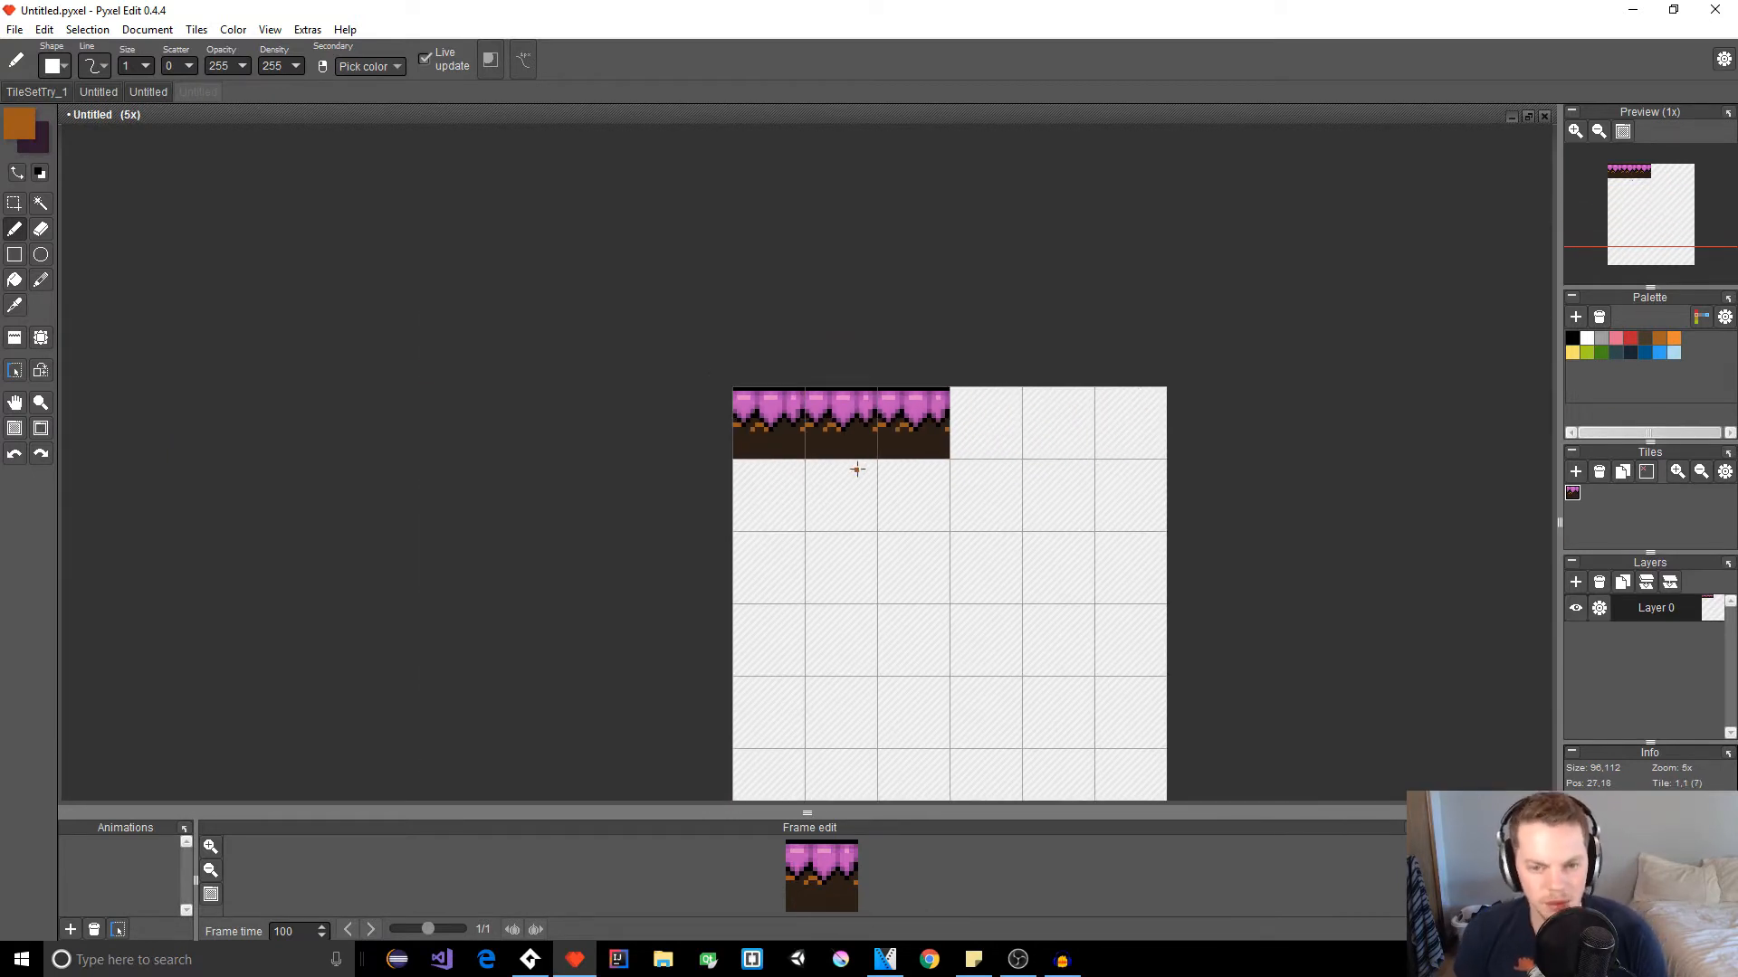
key(ctrl+z)
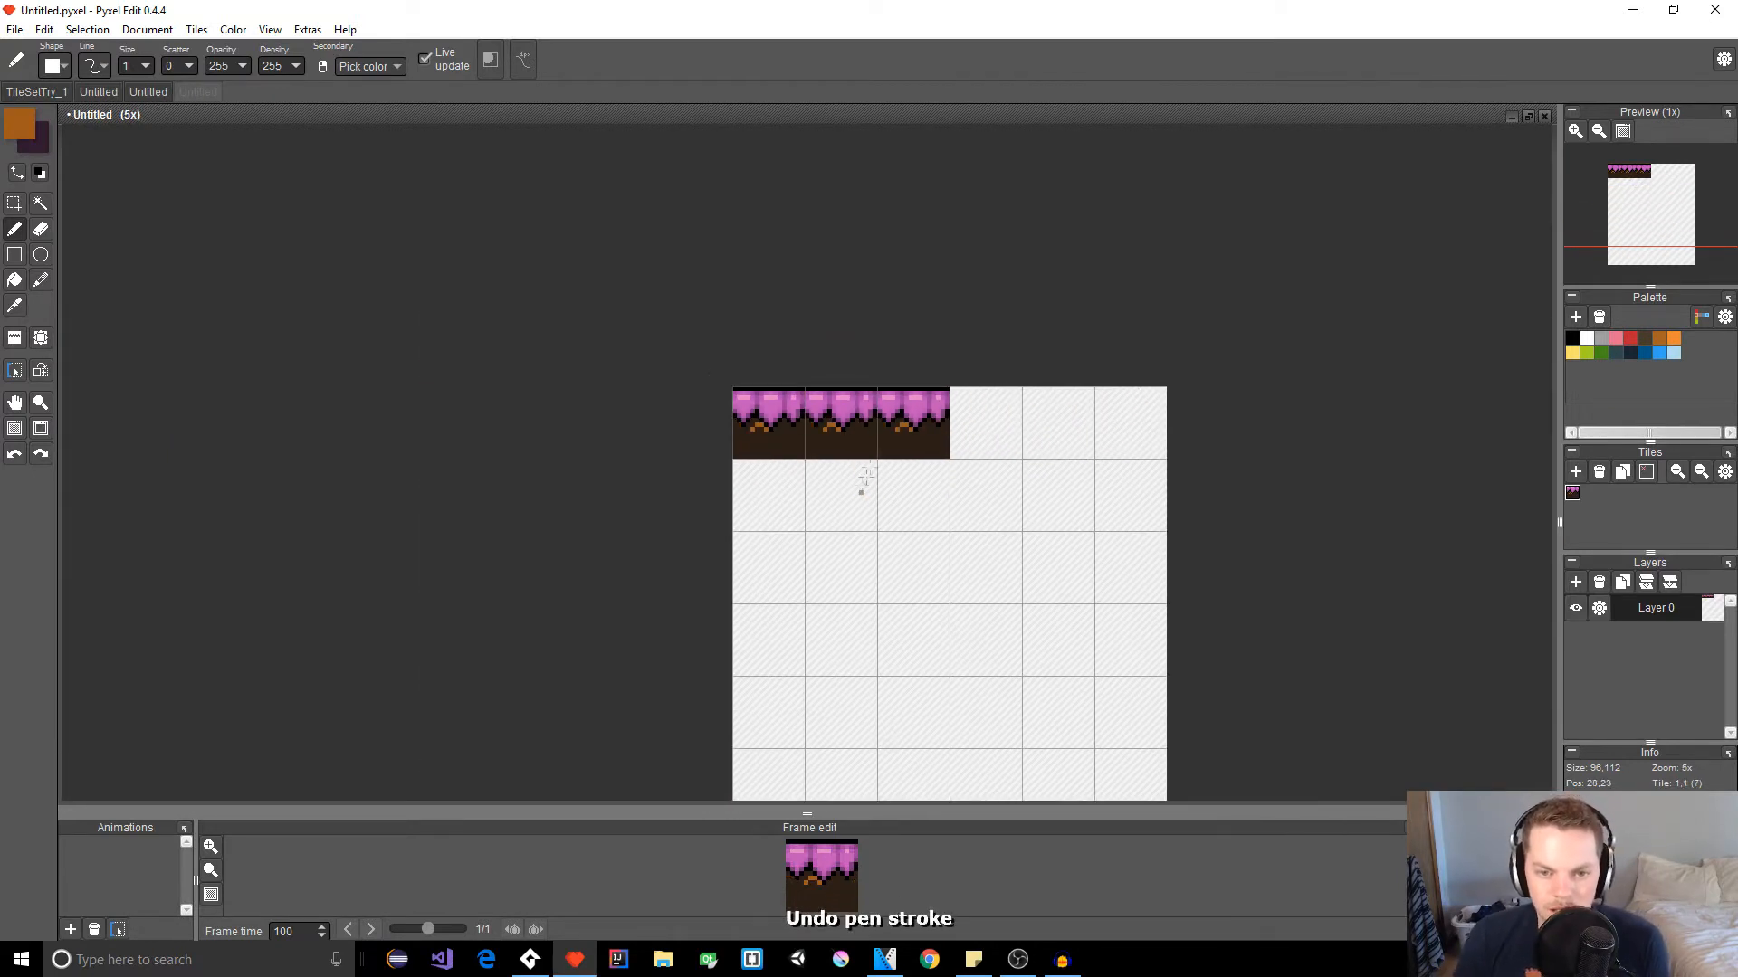
key(ctrl+z)
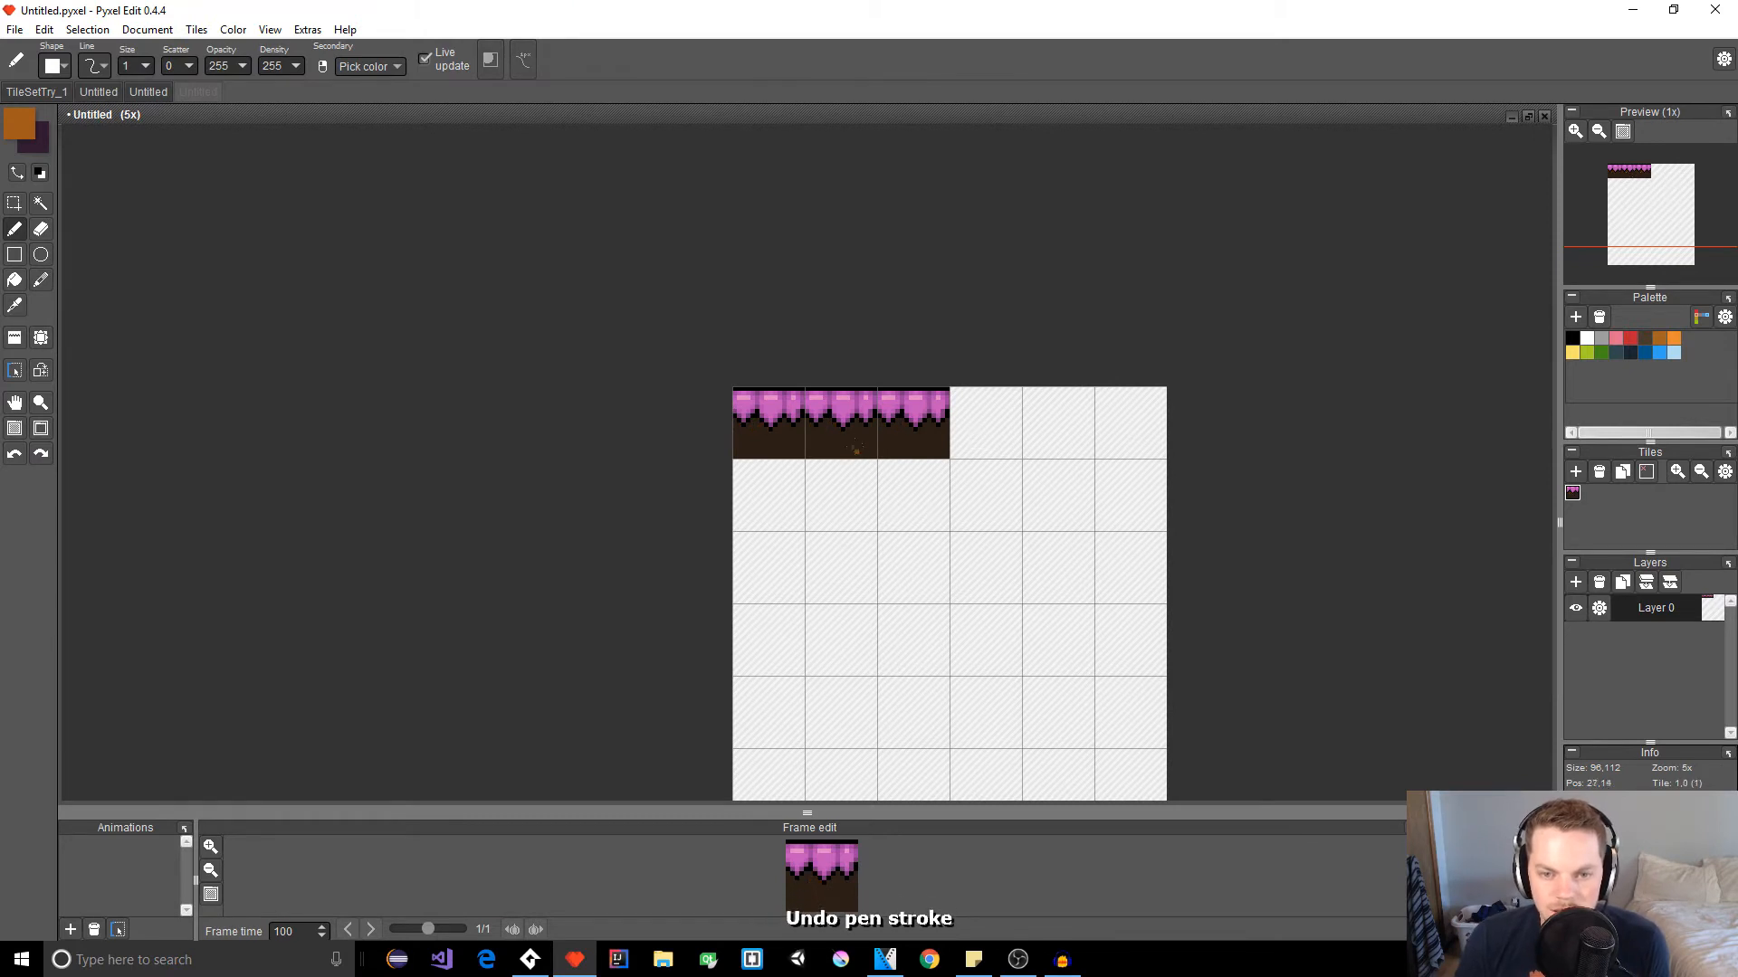
Step: Sample the highlight pink, try a three-pixel accent on the lower part of the largest lobe, and undo it
scroll(867, 475, up, 5)
right_click(817, 240)
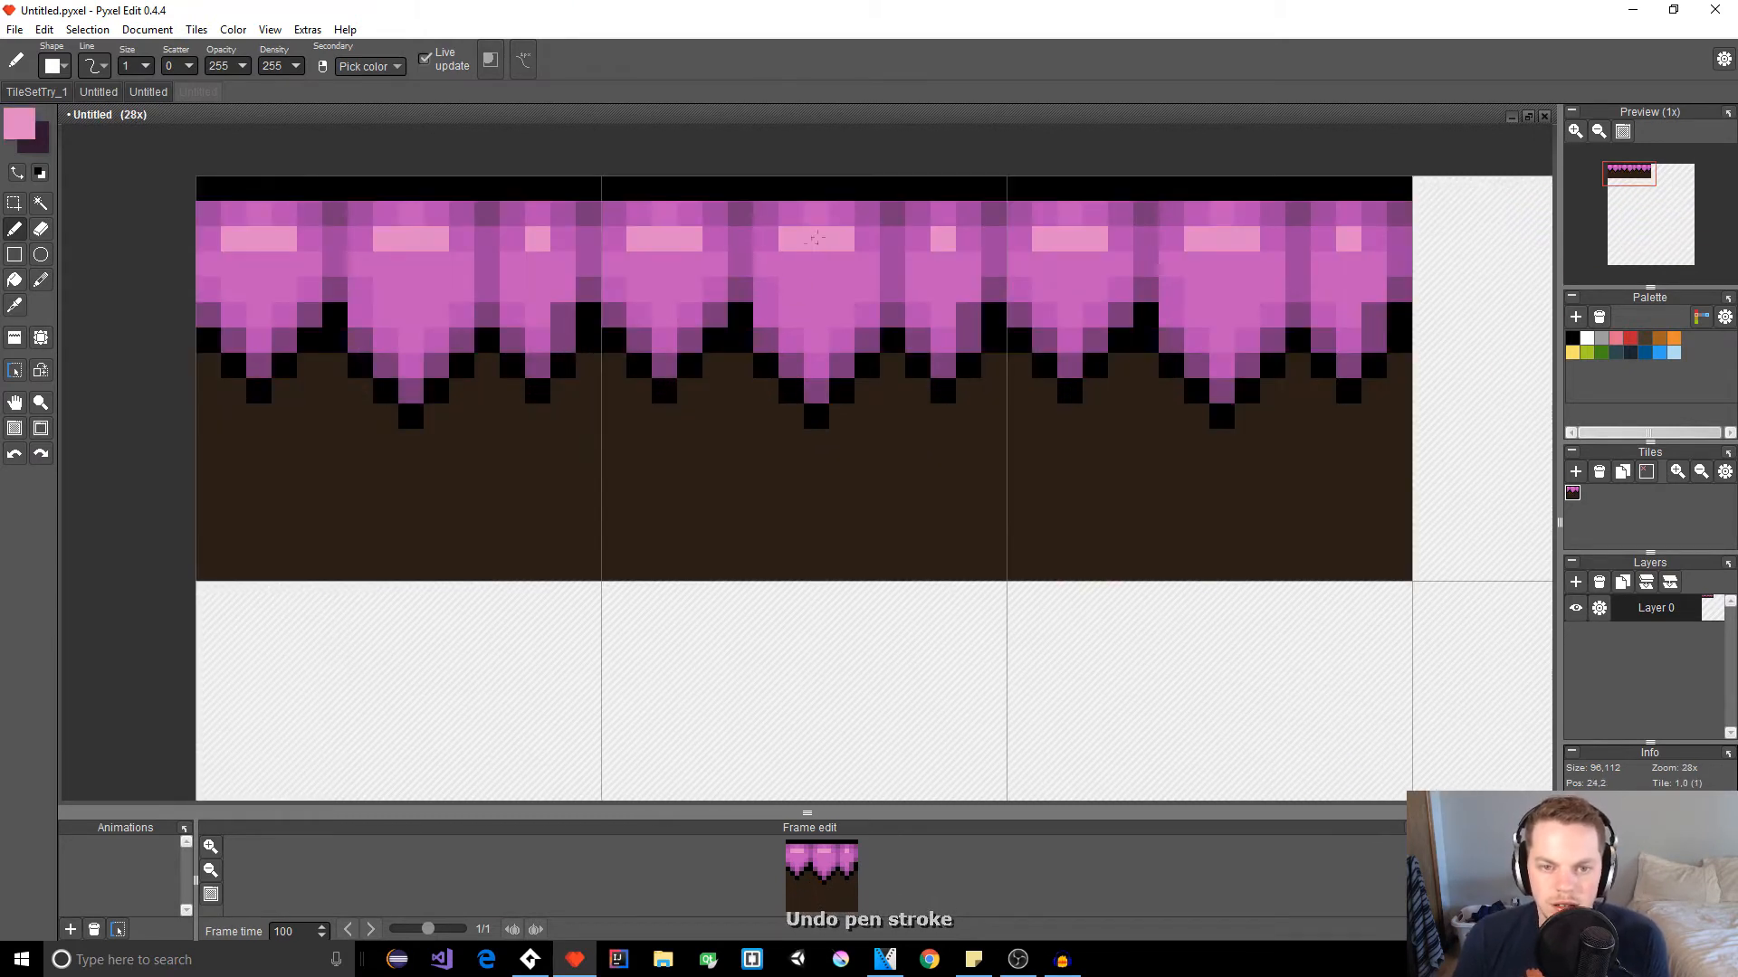
click(791, 316)
click(823, 293)
click(842, 315)
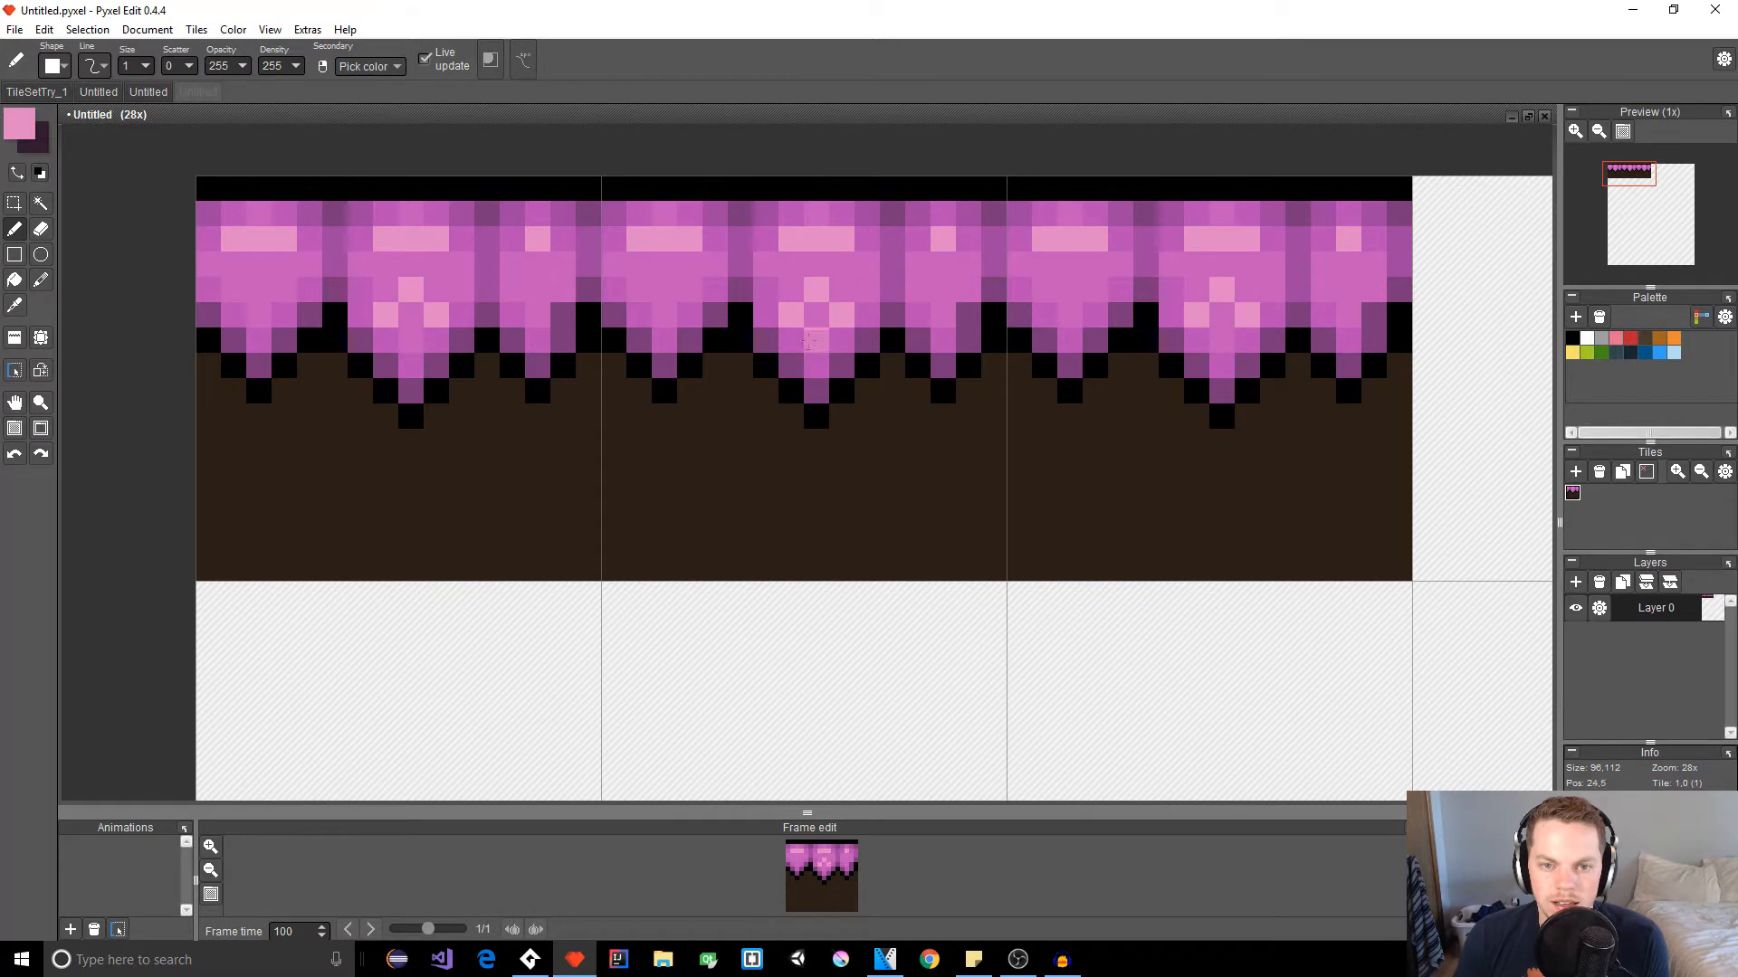
scroll(815, 407, down, 5)
key(ctrl+z)
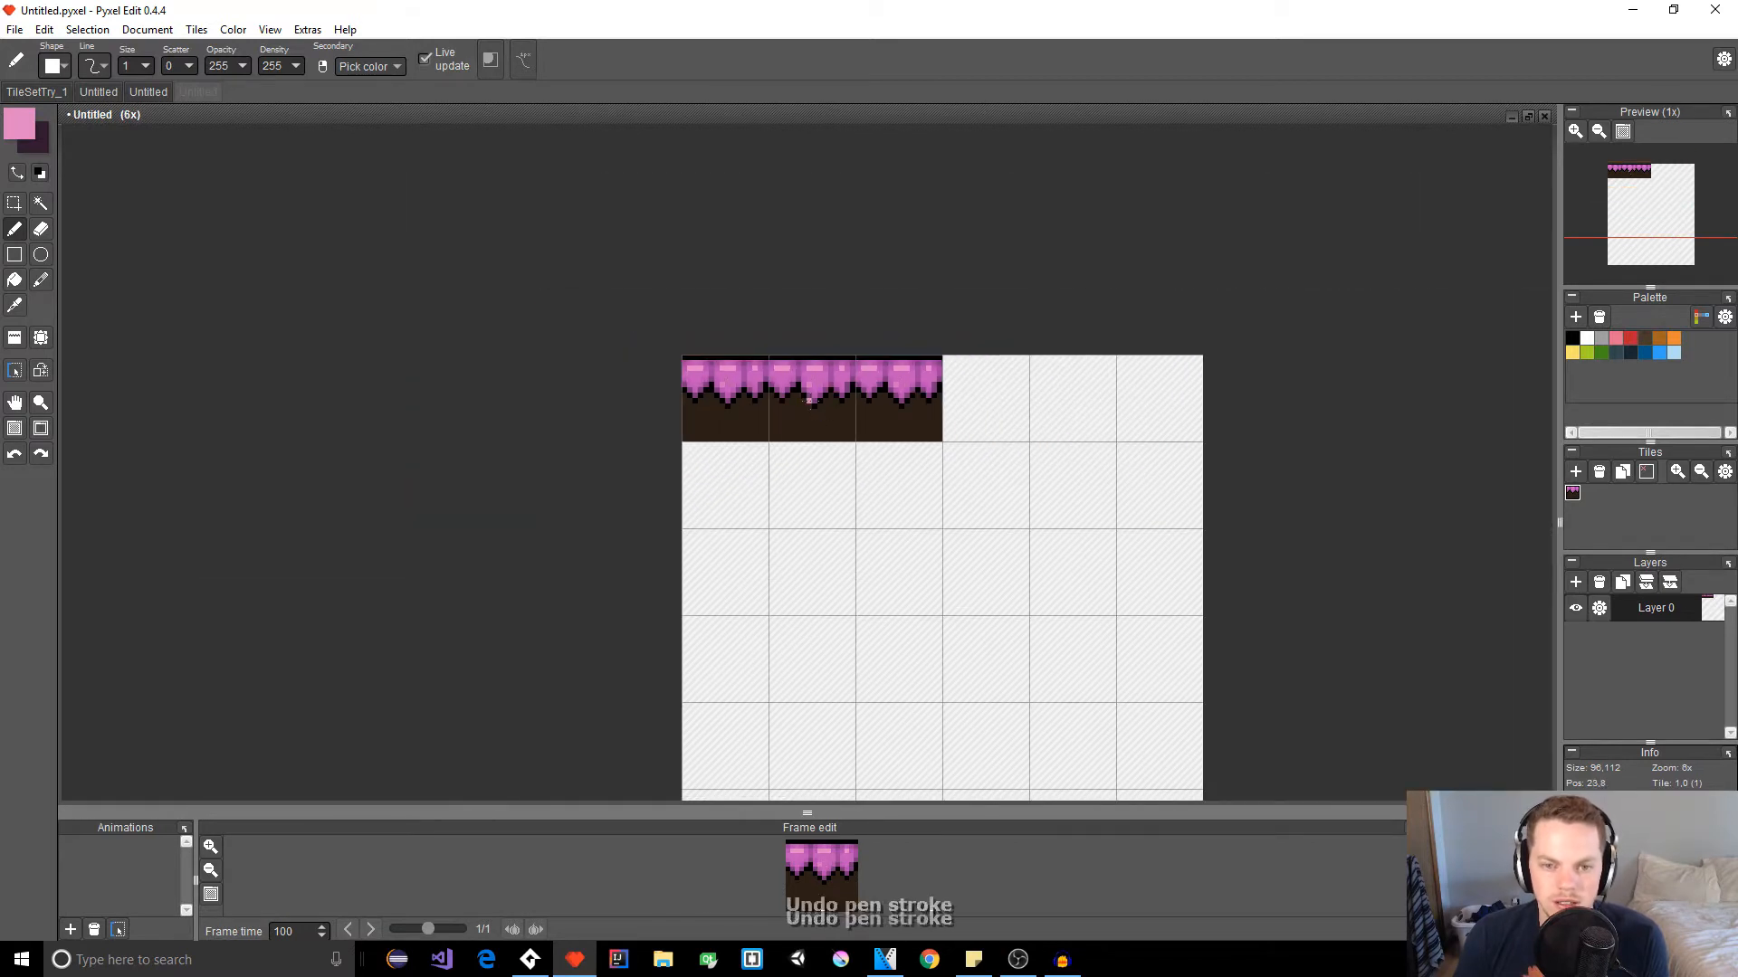
Step: Sample the dirt brown, raise its saturation, and refill the dirt area below the lobes with it
scroll(820, 416, up, 6)
scroll(829, 414, down, 3)
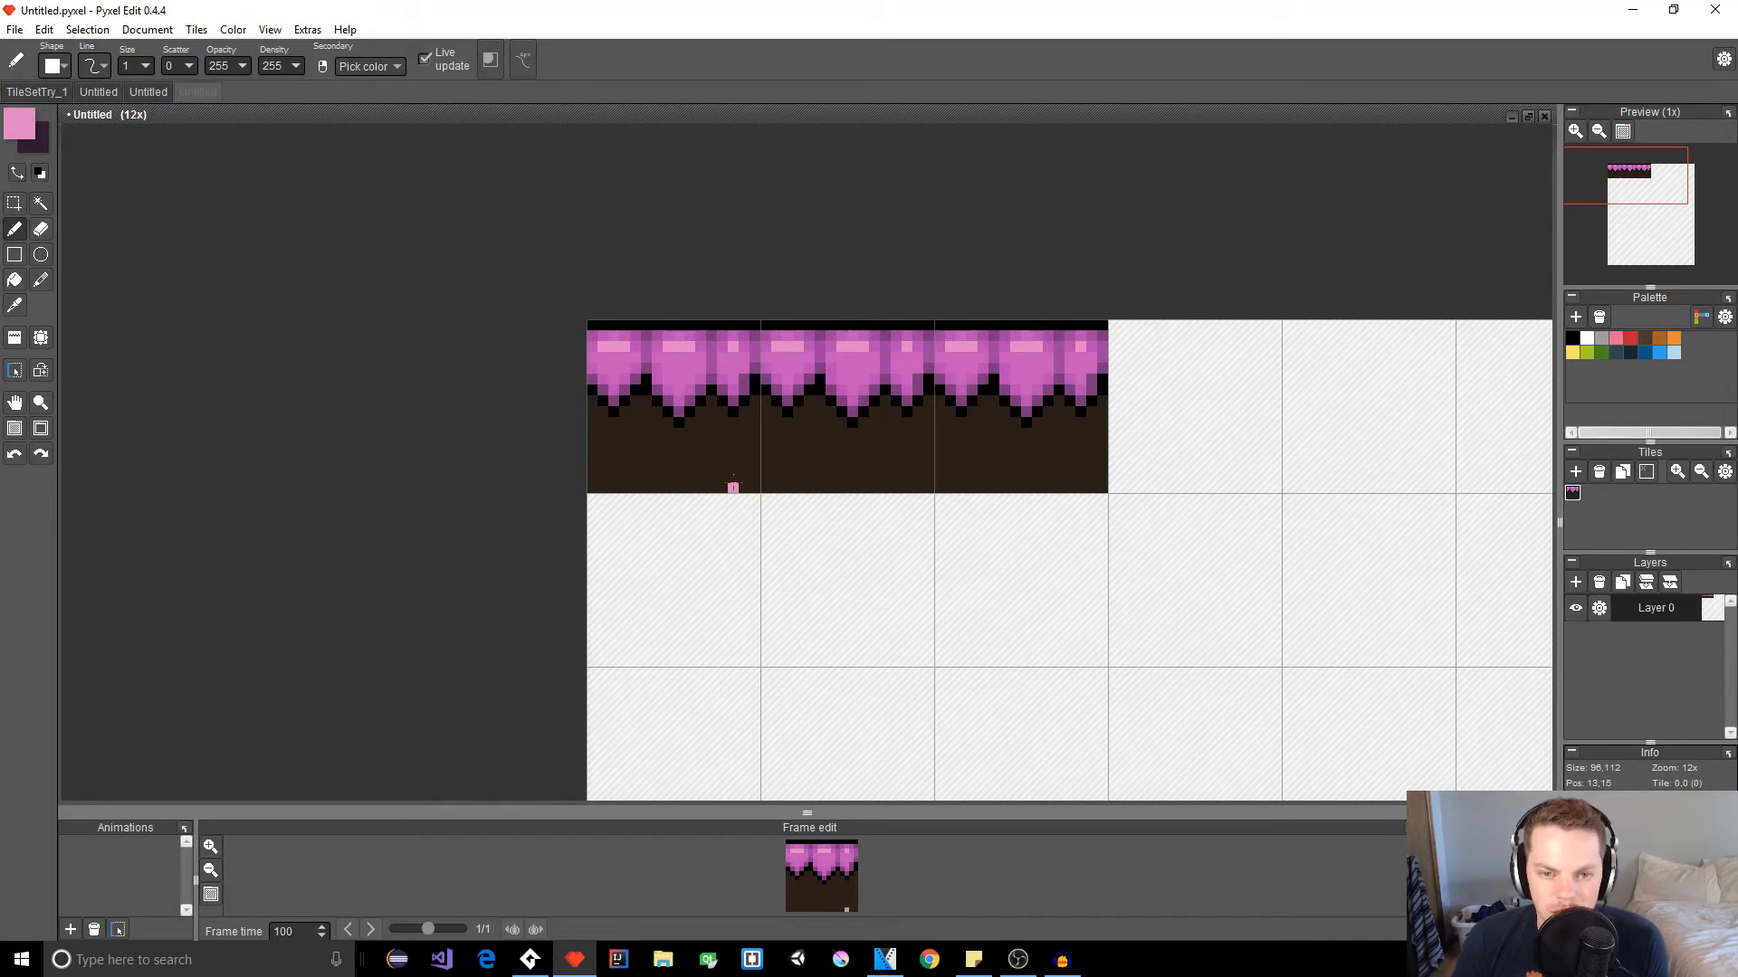
scroll(733, 487, down, 2)
scroll(847, 517, up, 1)
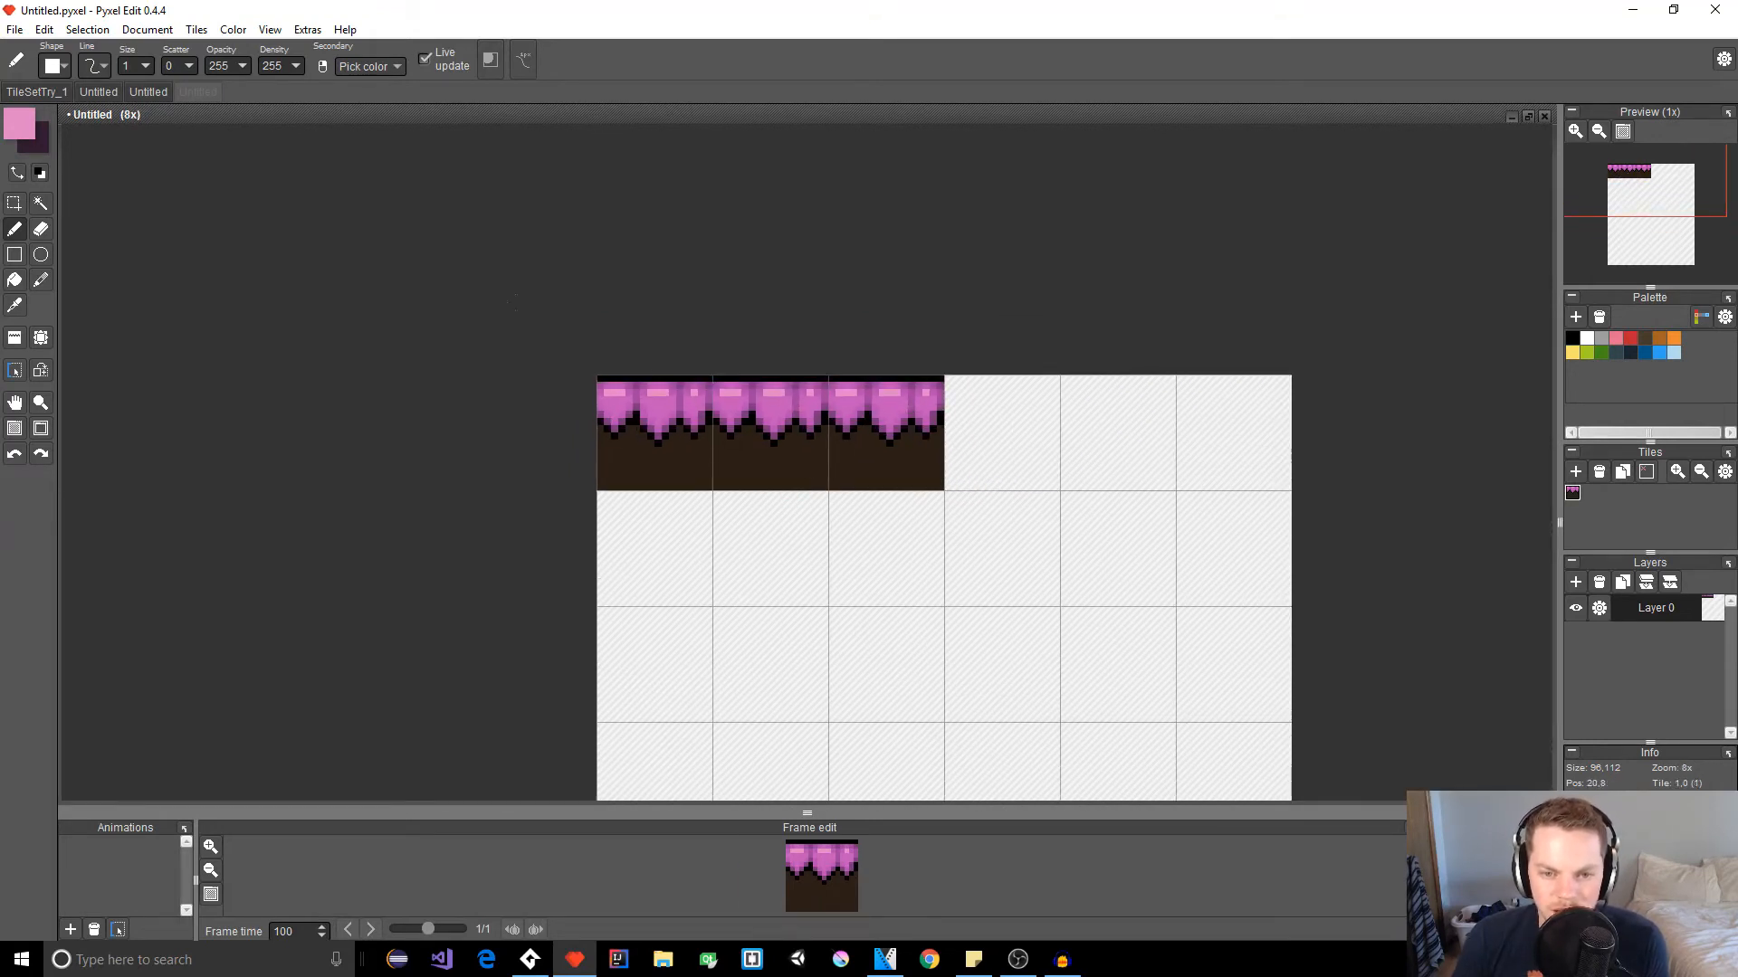
right_click(643, 466)
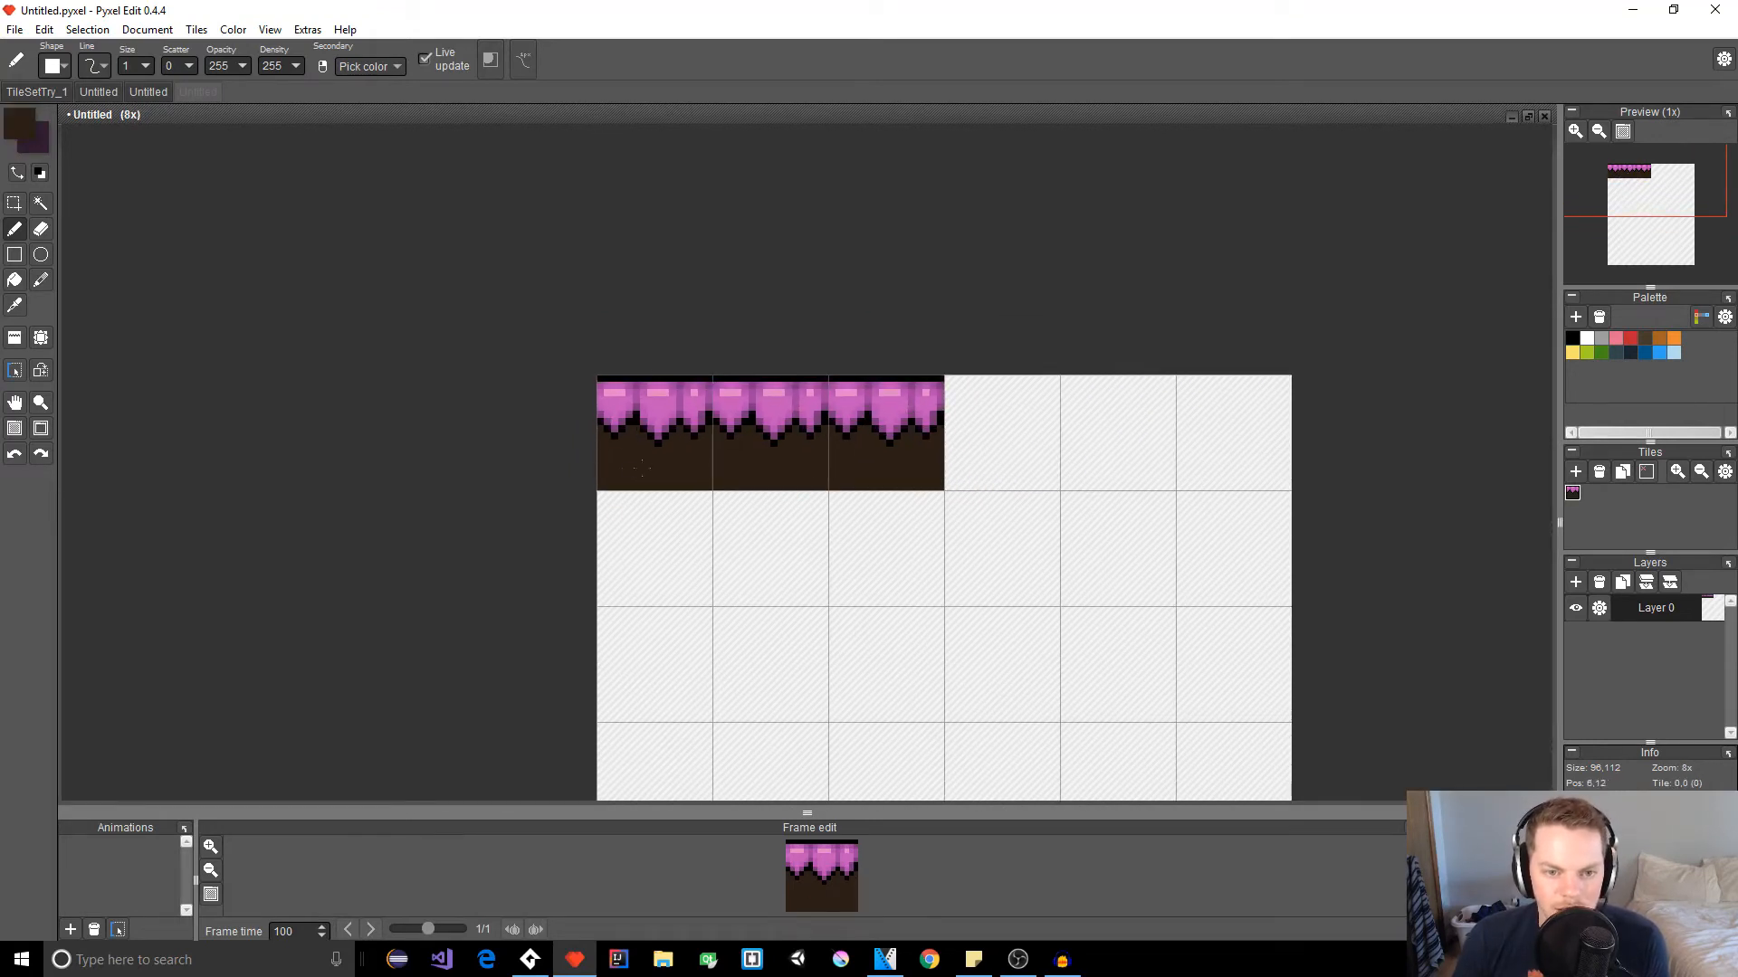
click(23, 123)
drag(454, 269, 455, 257)
click(259, 379)
key(f)
key(space)
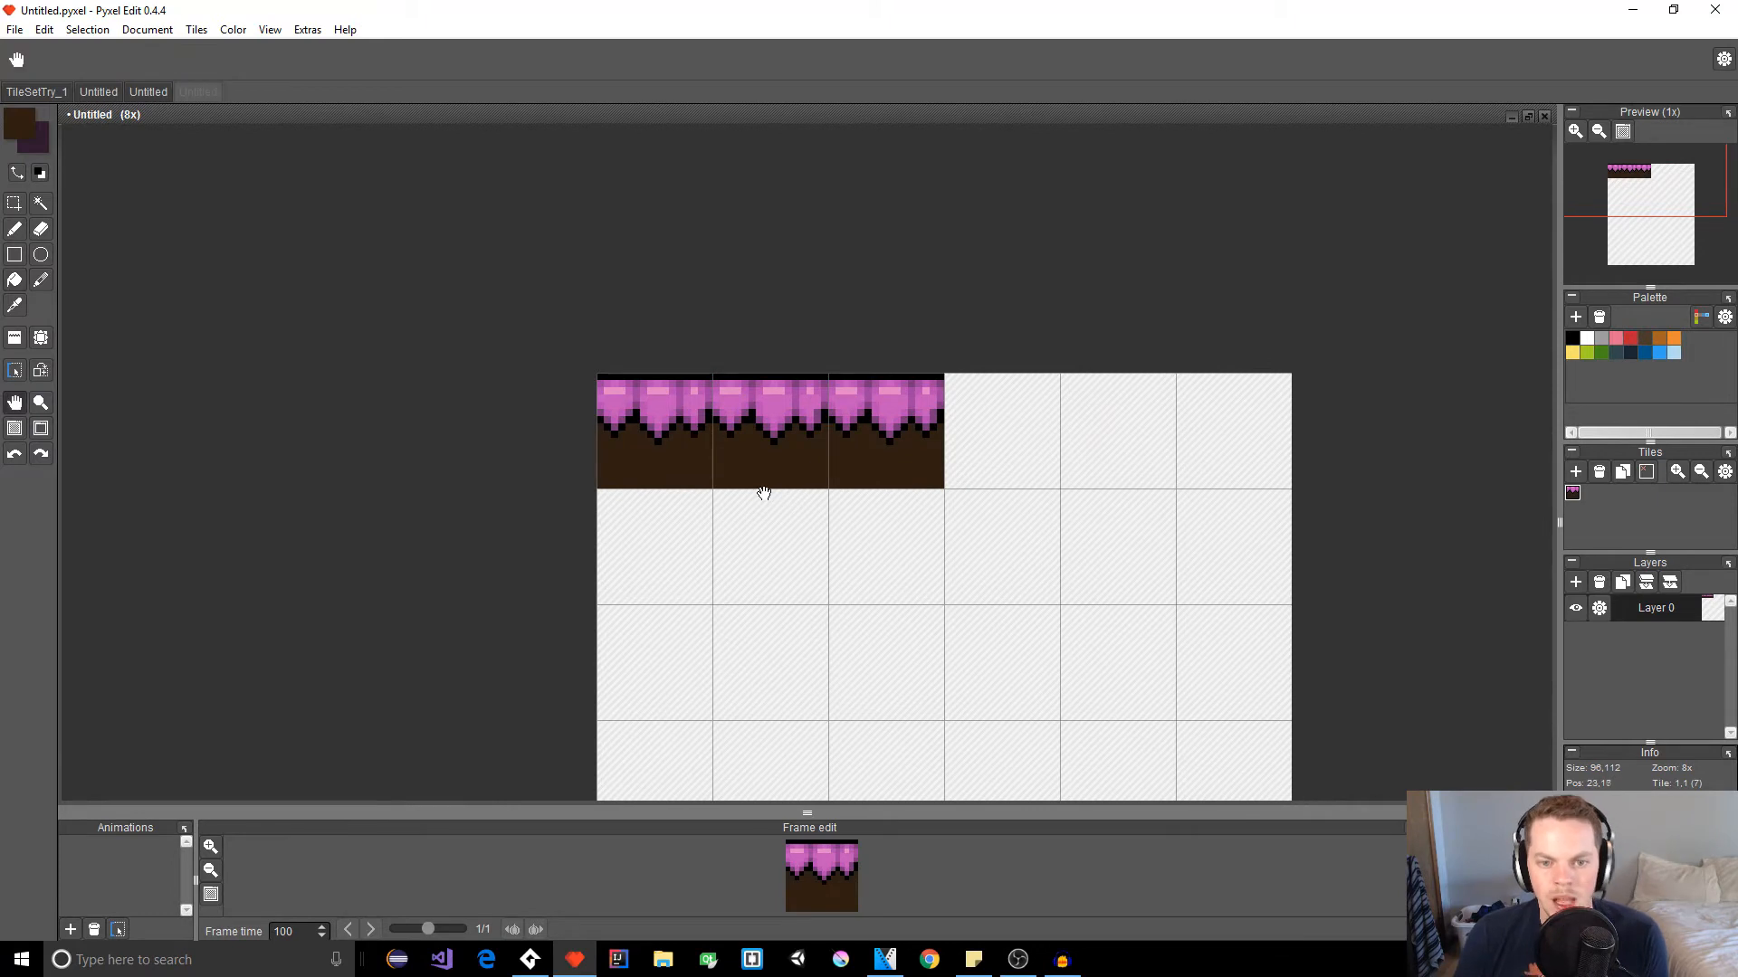
Step: Clear the ground-top tile from the first and third cells of the top row using the empty tile
drag(764, 494, 806, 537)
key(b)
scroll(782, 517, up, 3)
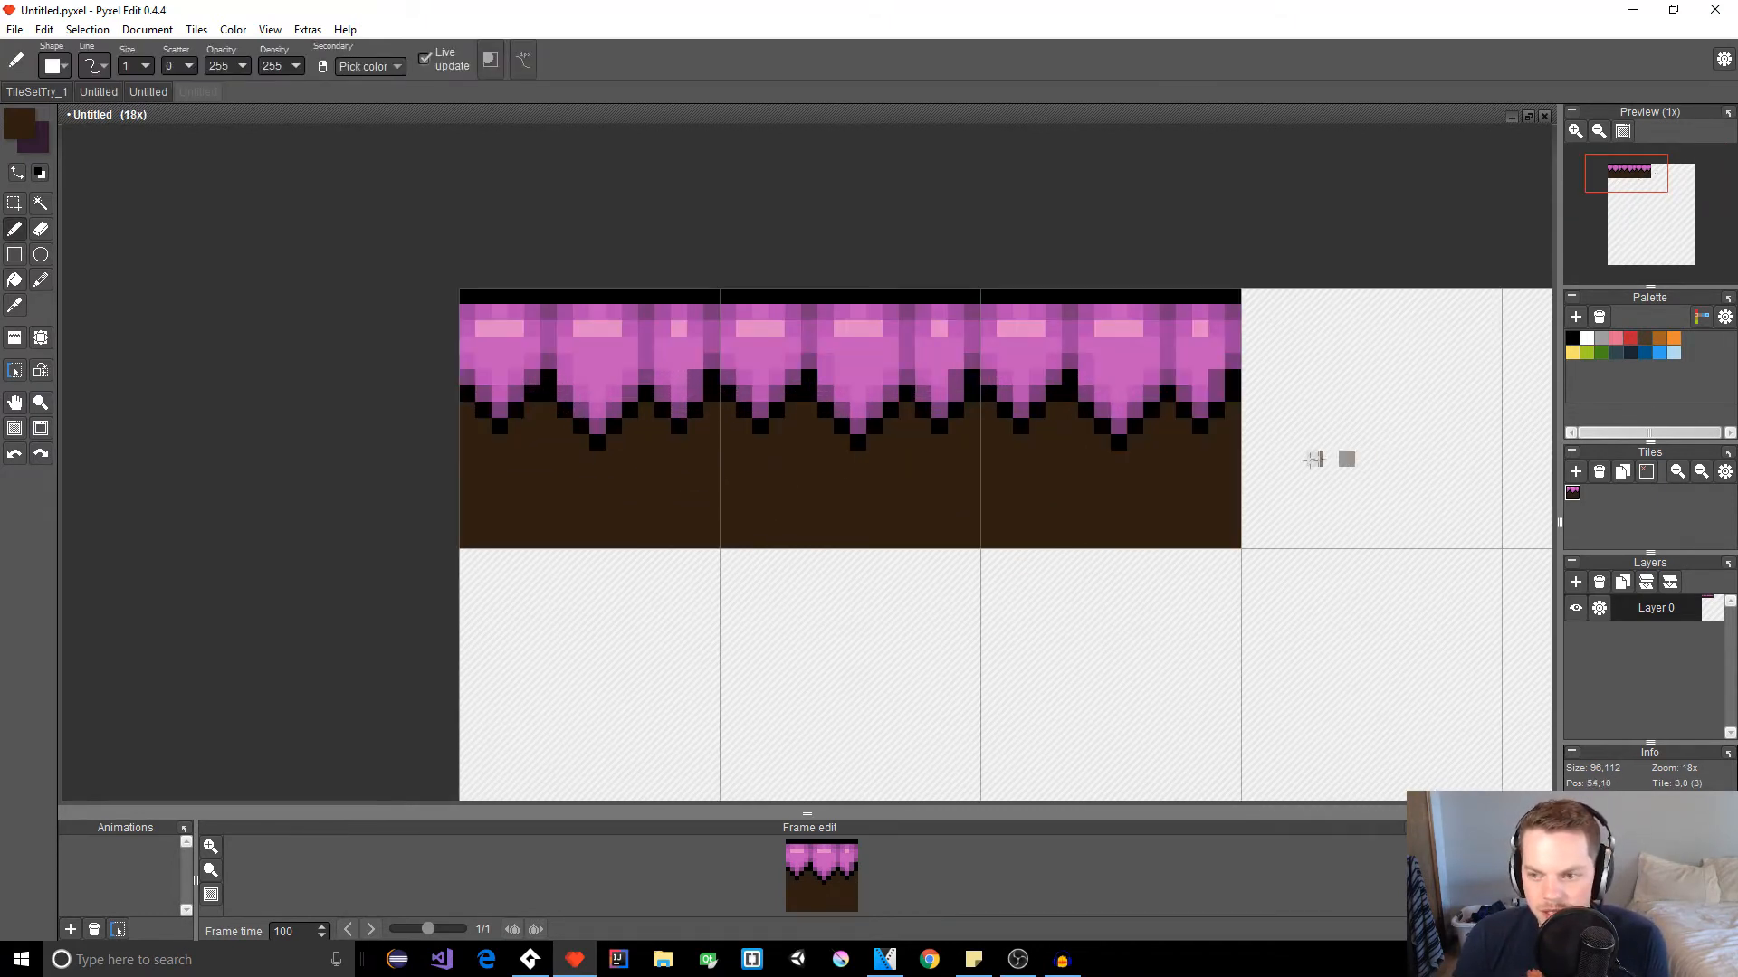
scroll(1130, 547, down, 3)
scroll(1139, 571, up, 2)
key(t)
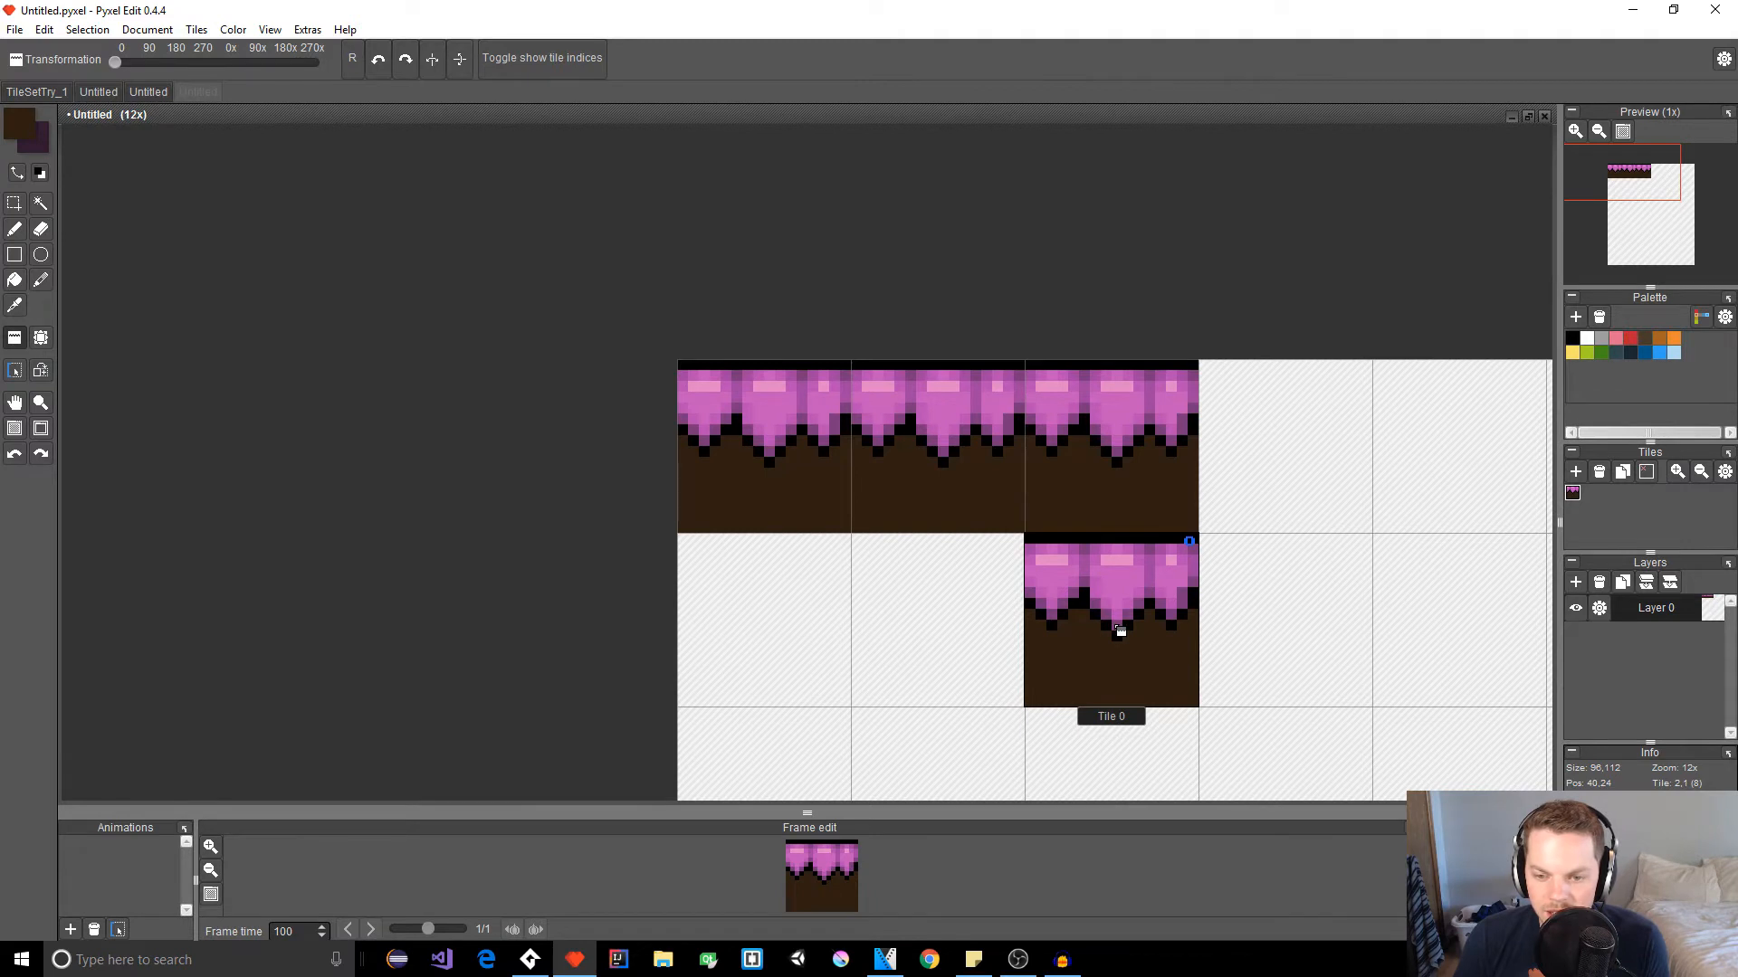
right_click(1120, 631)
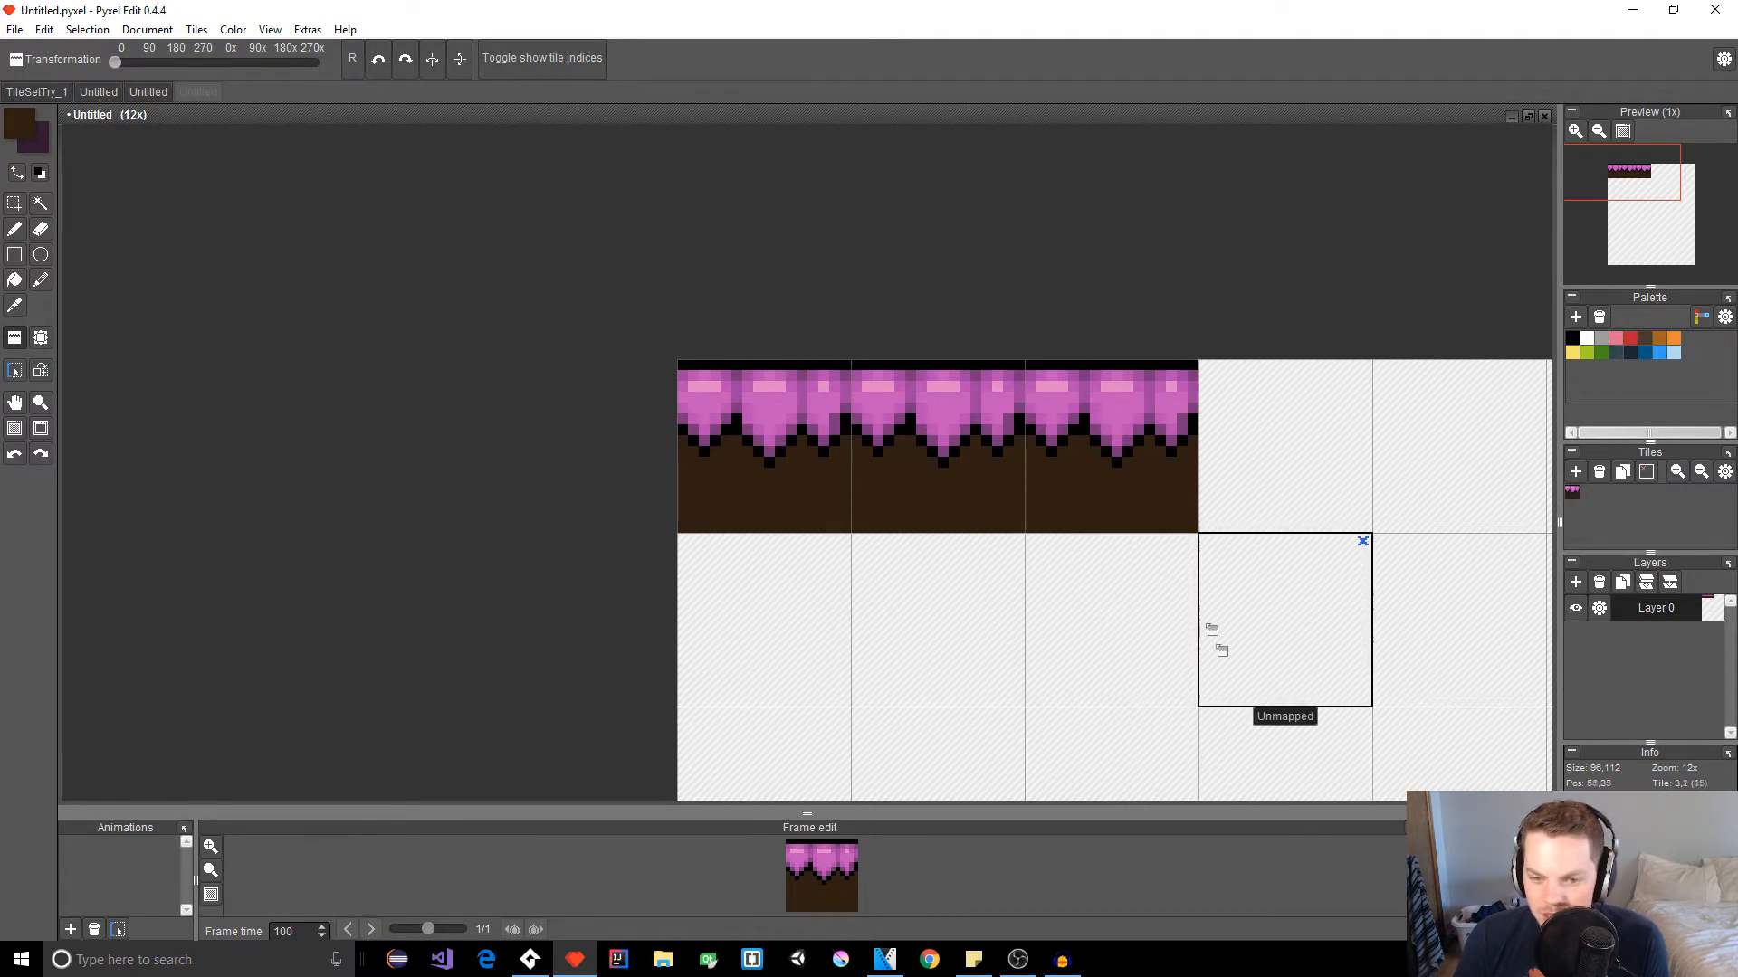
click(1166, 471)
click(737, 430)
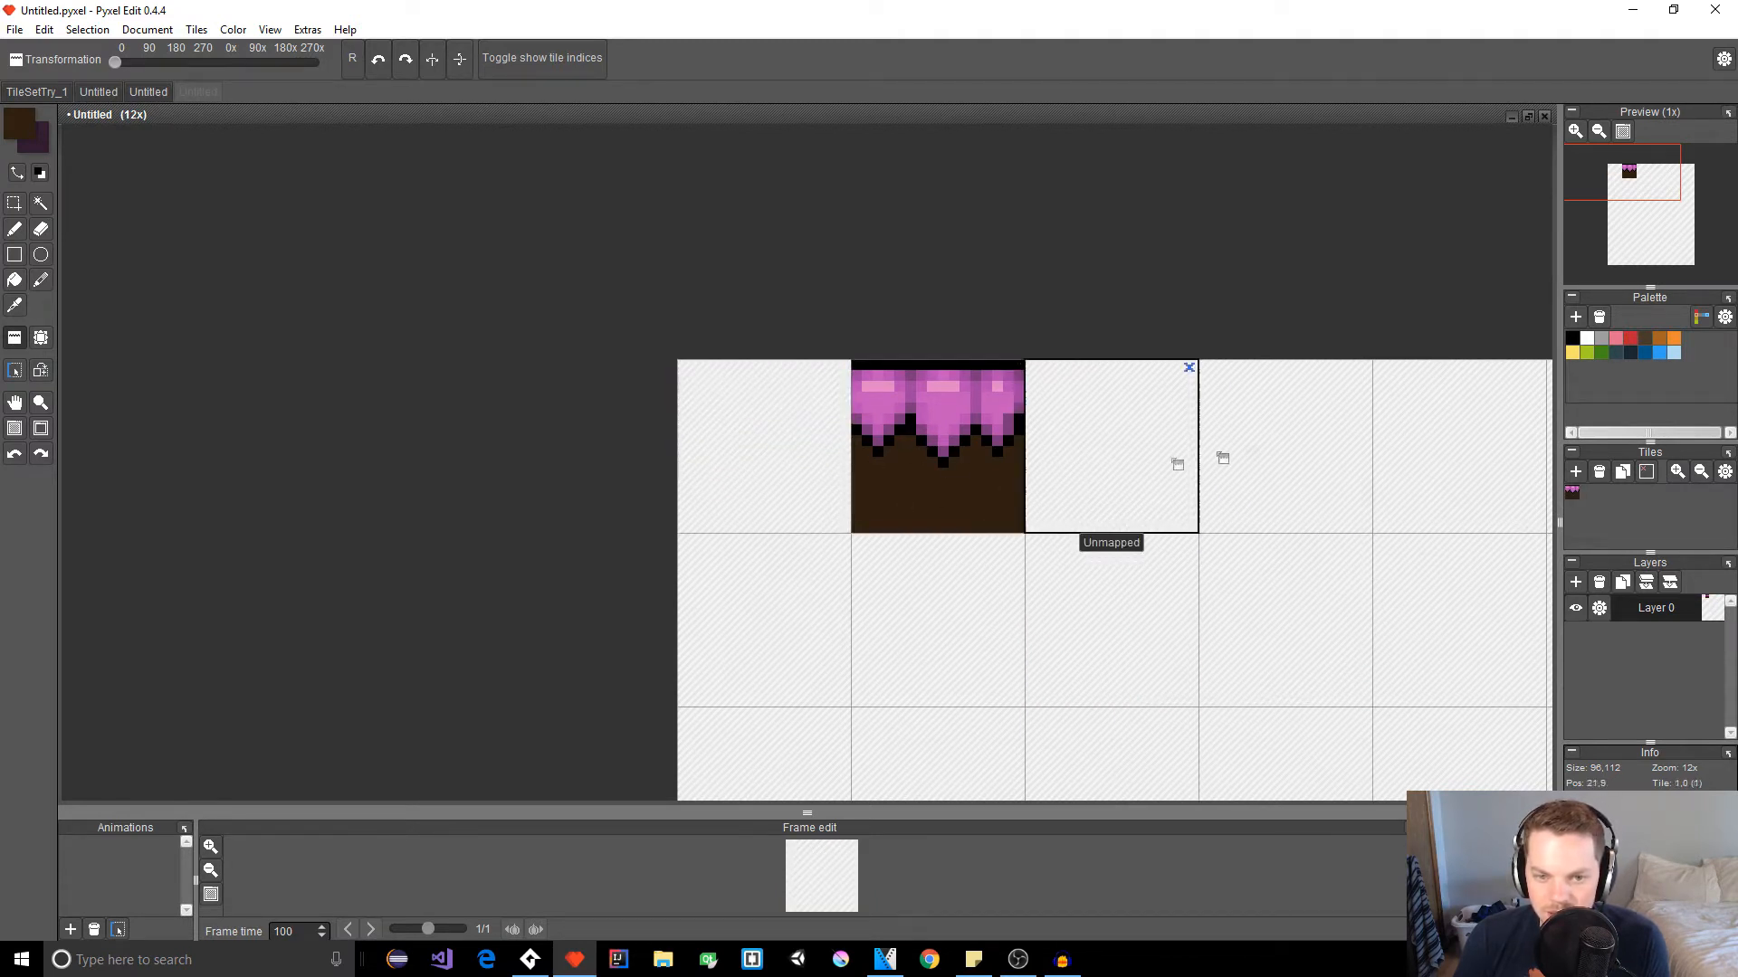
Step: Try copying the ground-top artwork from the second cell into the unmapped first cell, and undo the copy
scroll(928, 450, up, 1)
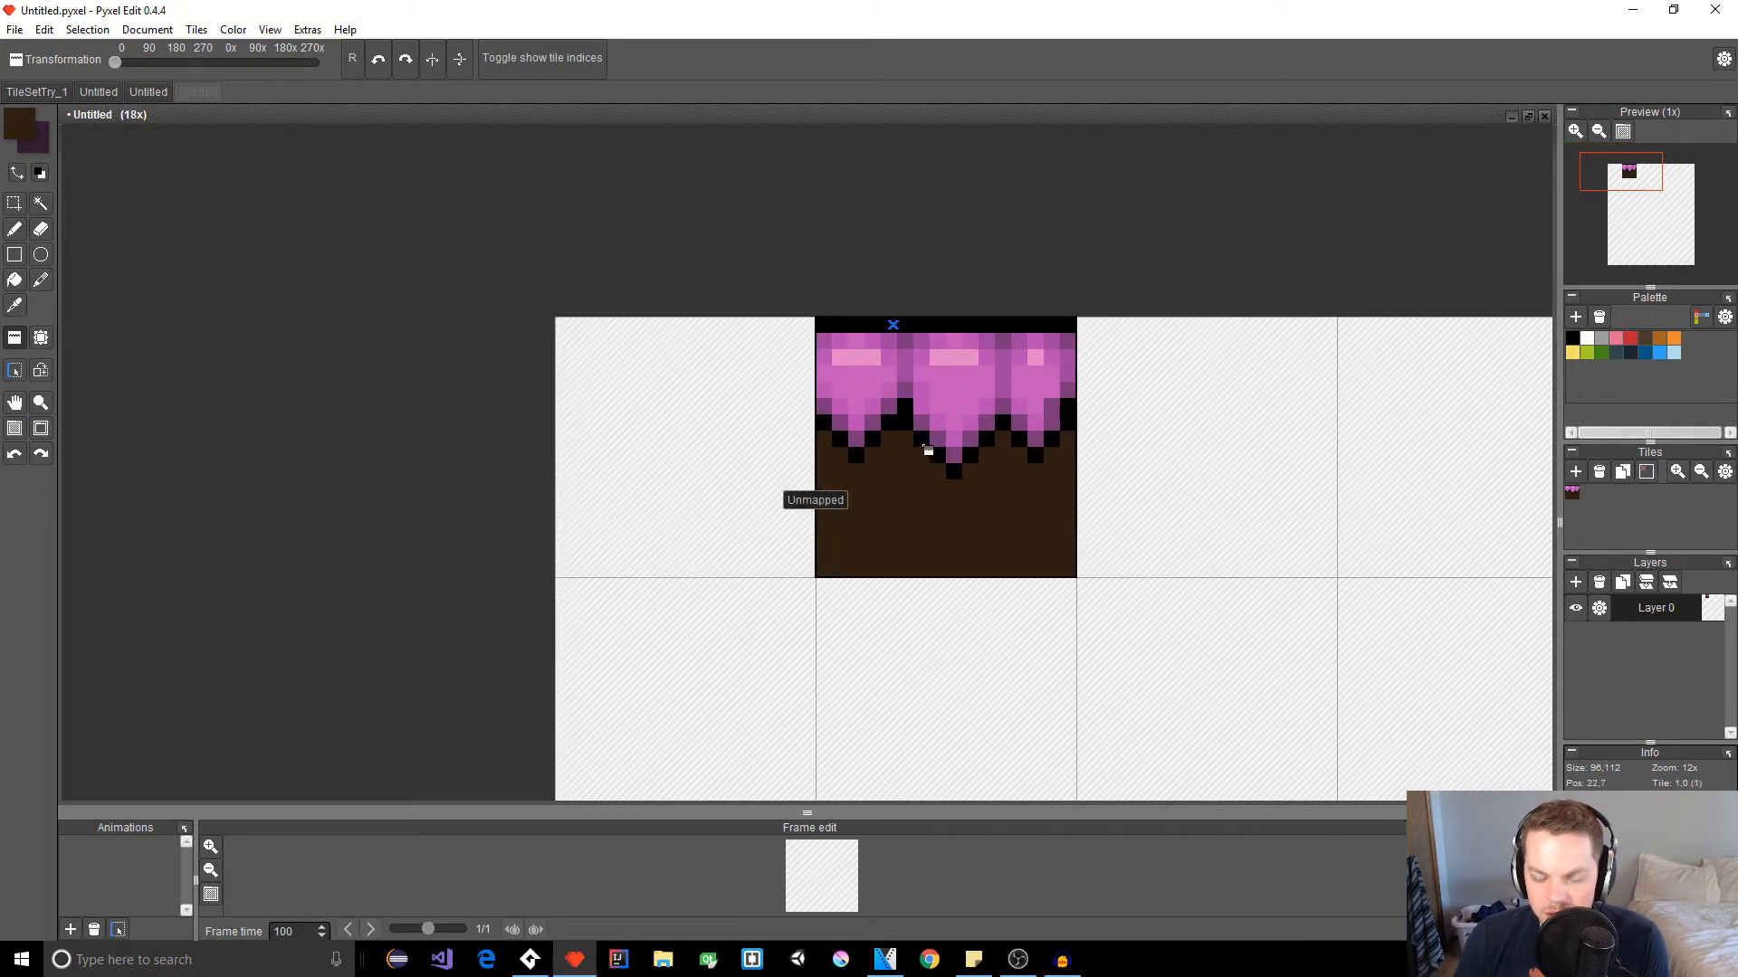
key(s)
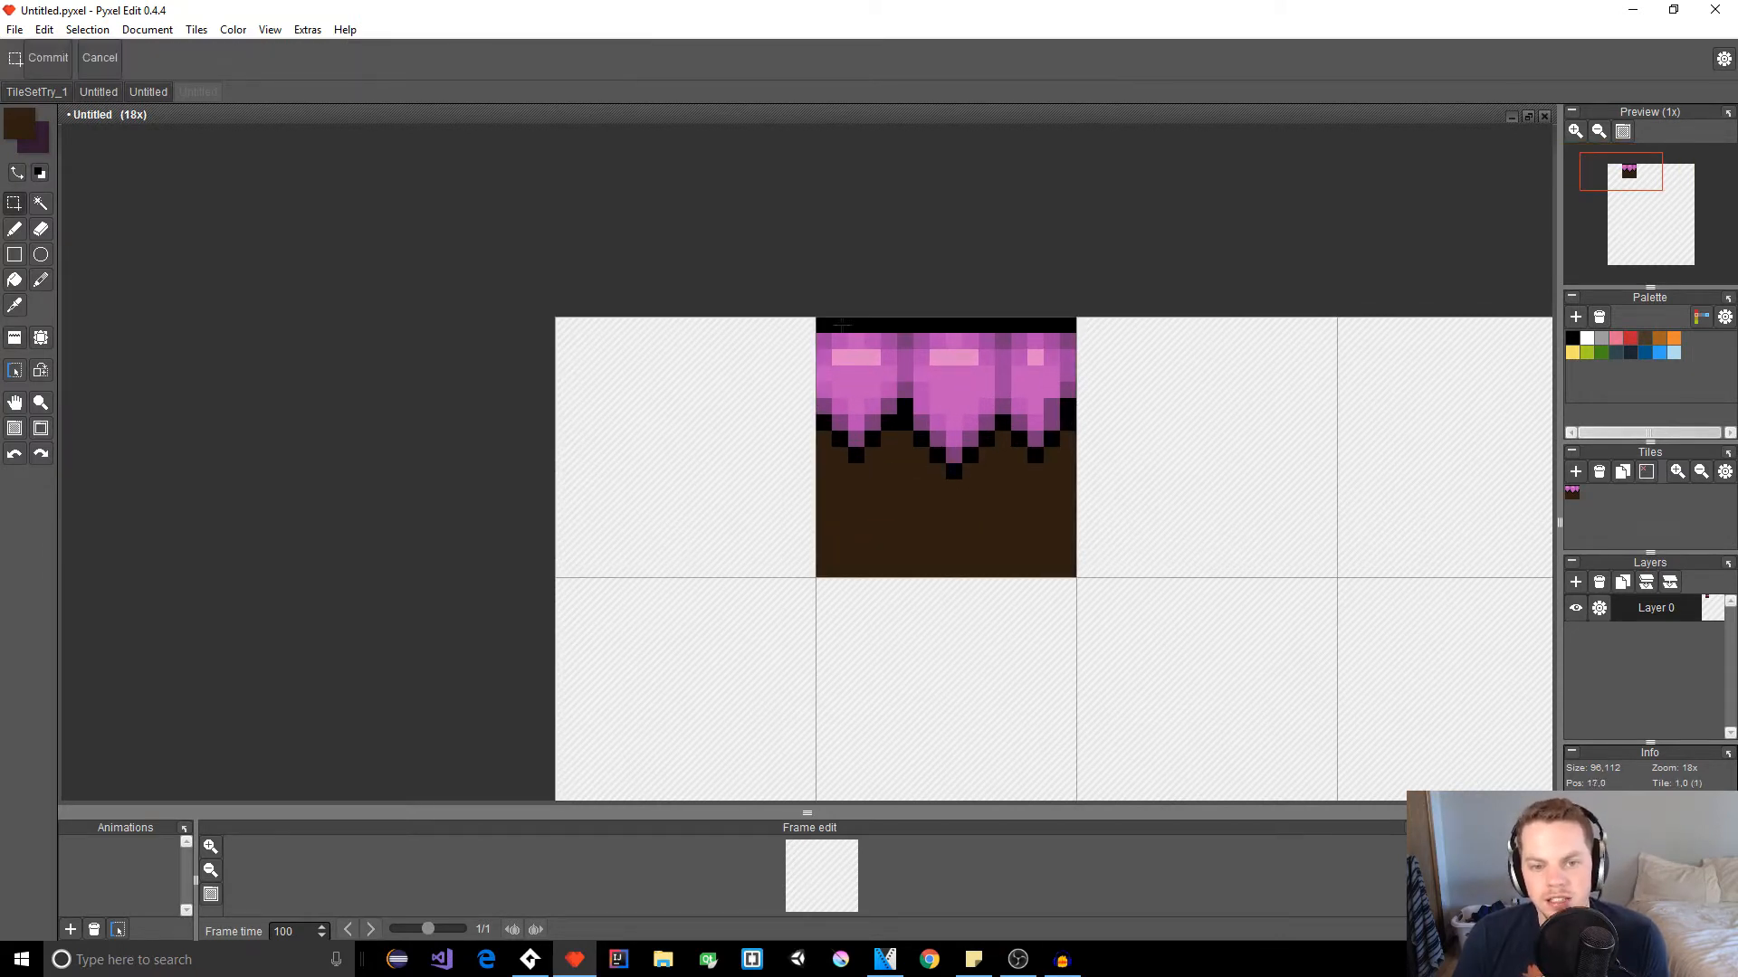
drag(817, 321, 1056, 590)
drag(1005, 505, 743, 504)
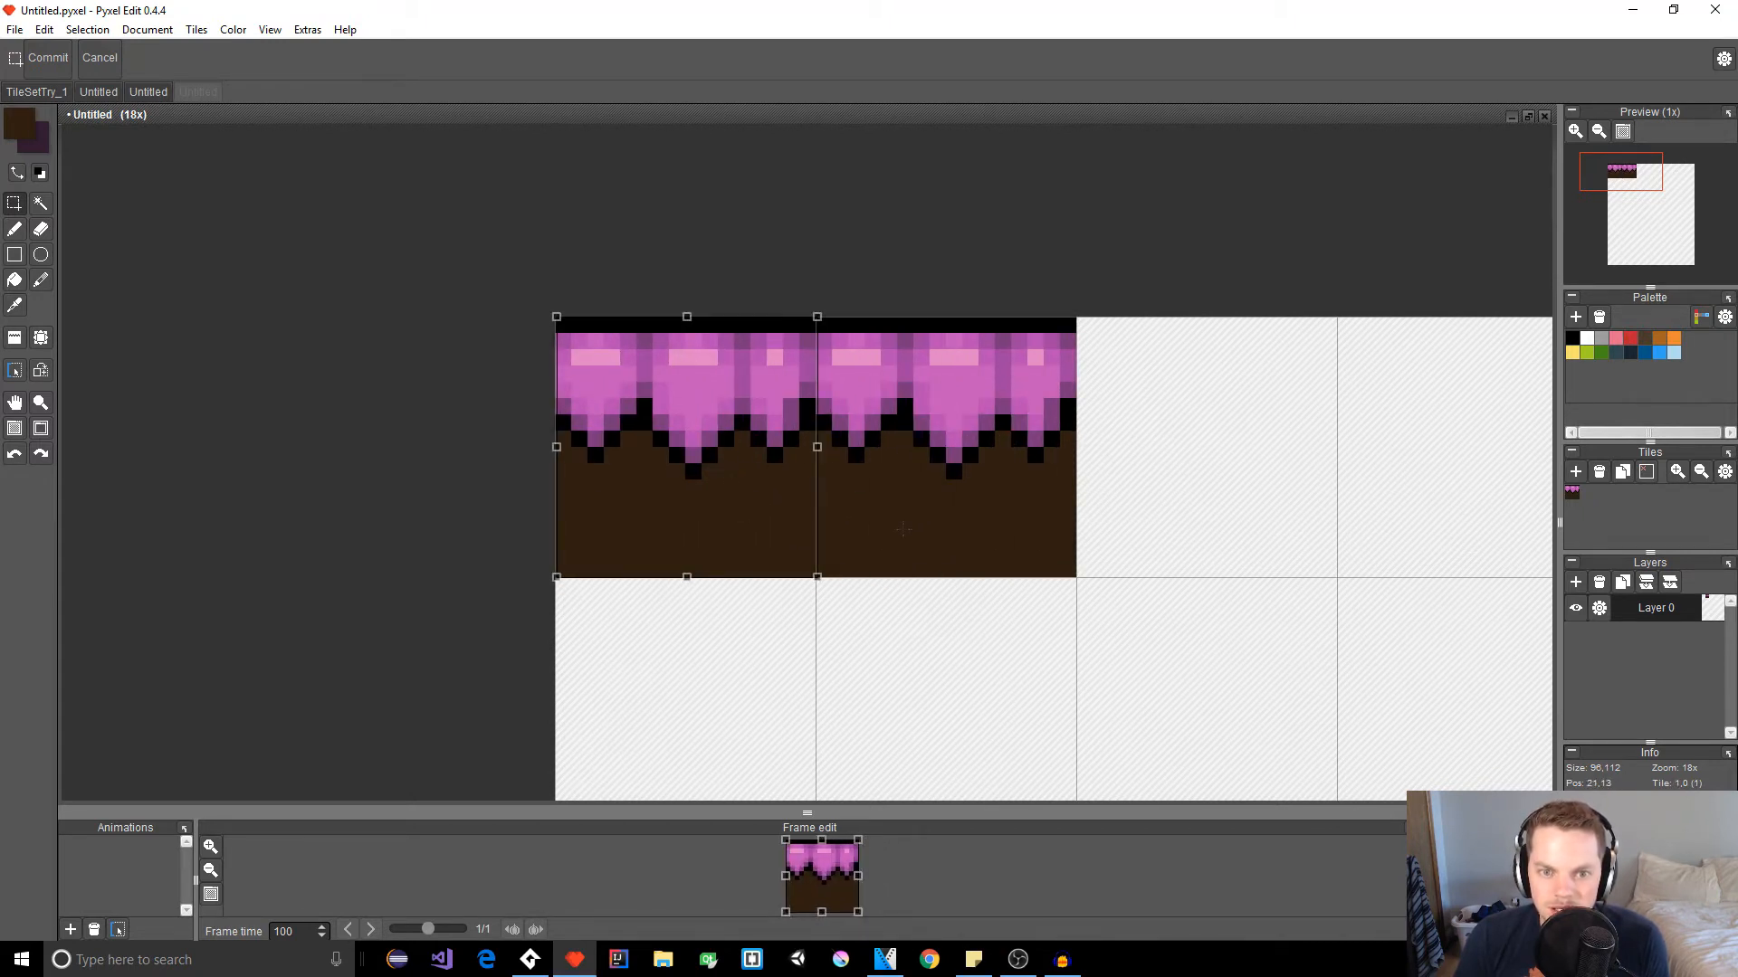
click(1193, 479)
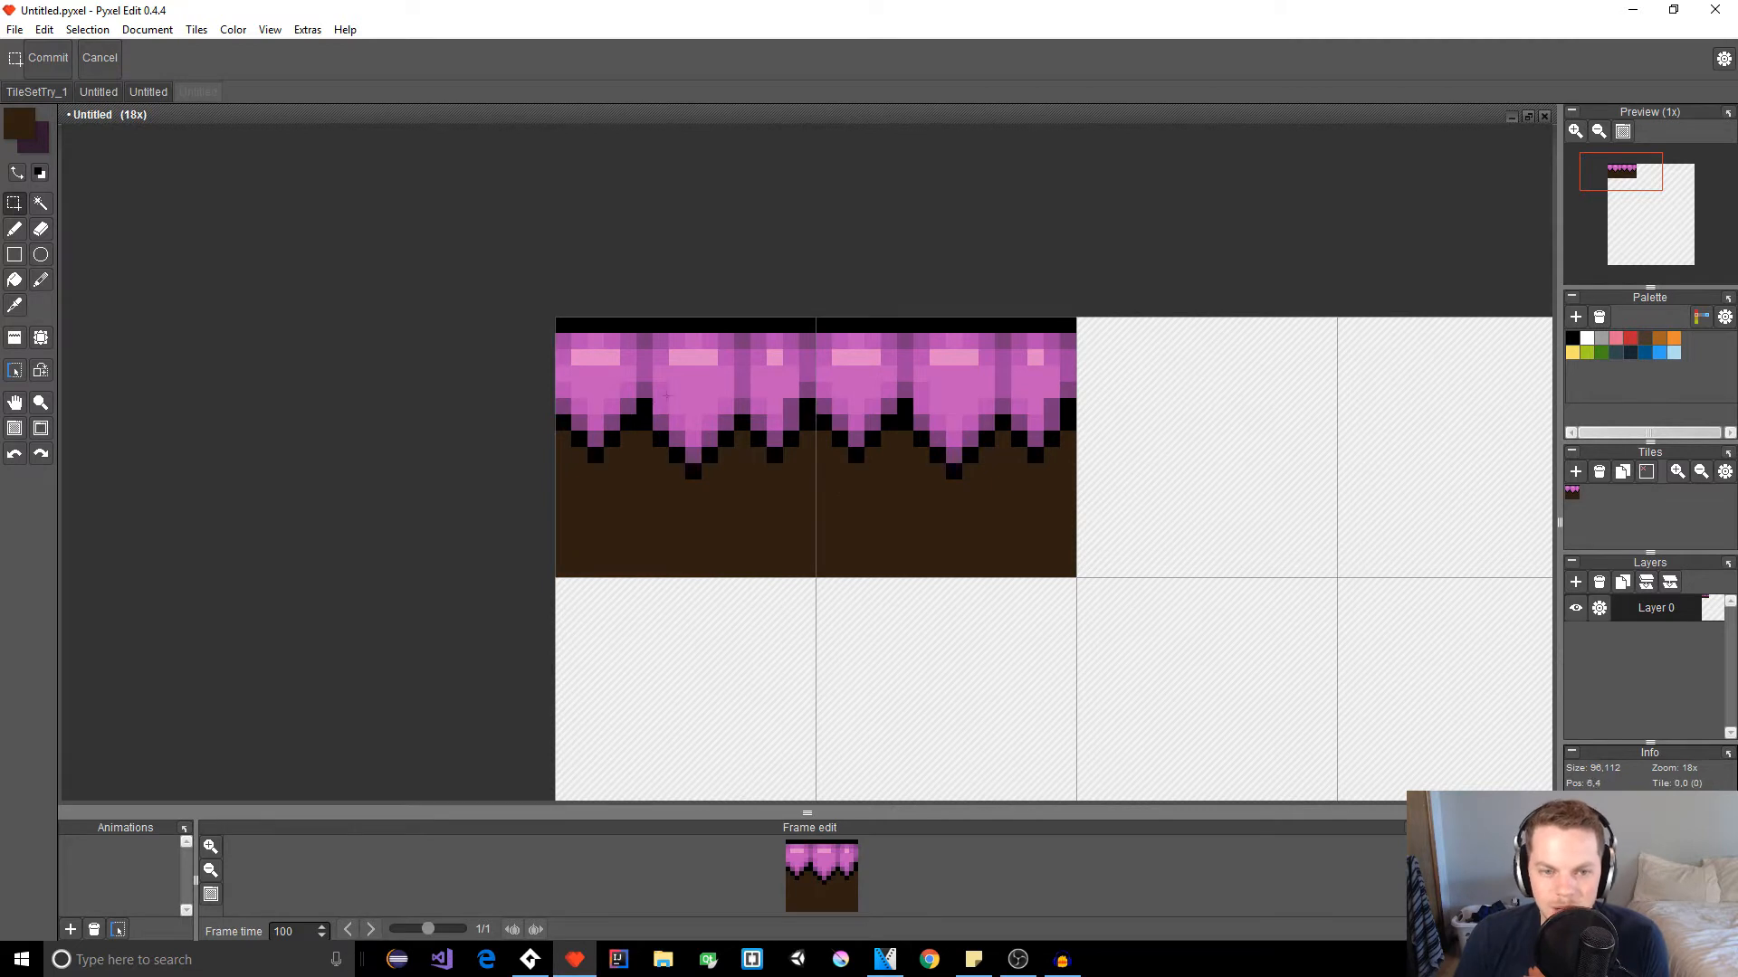
key(ctrl+z)
key(ctrl+z)
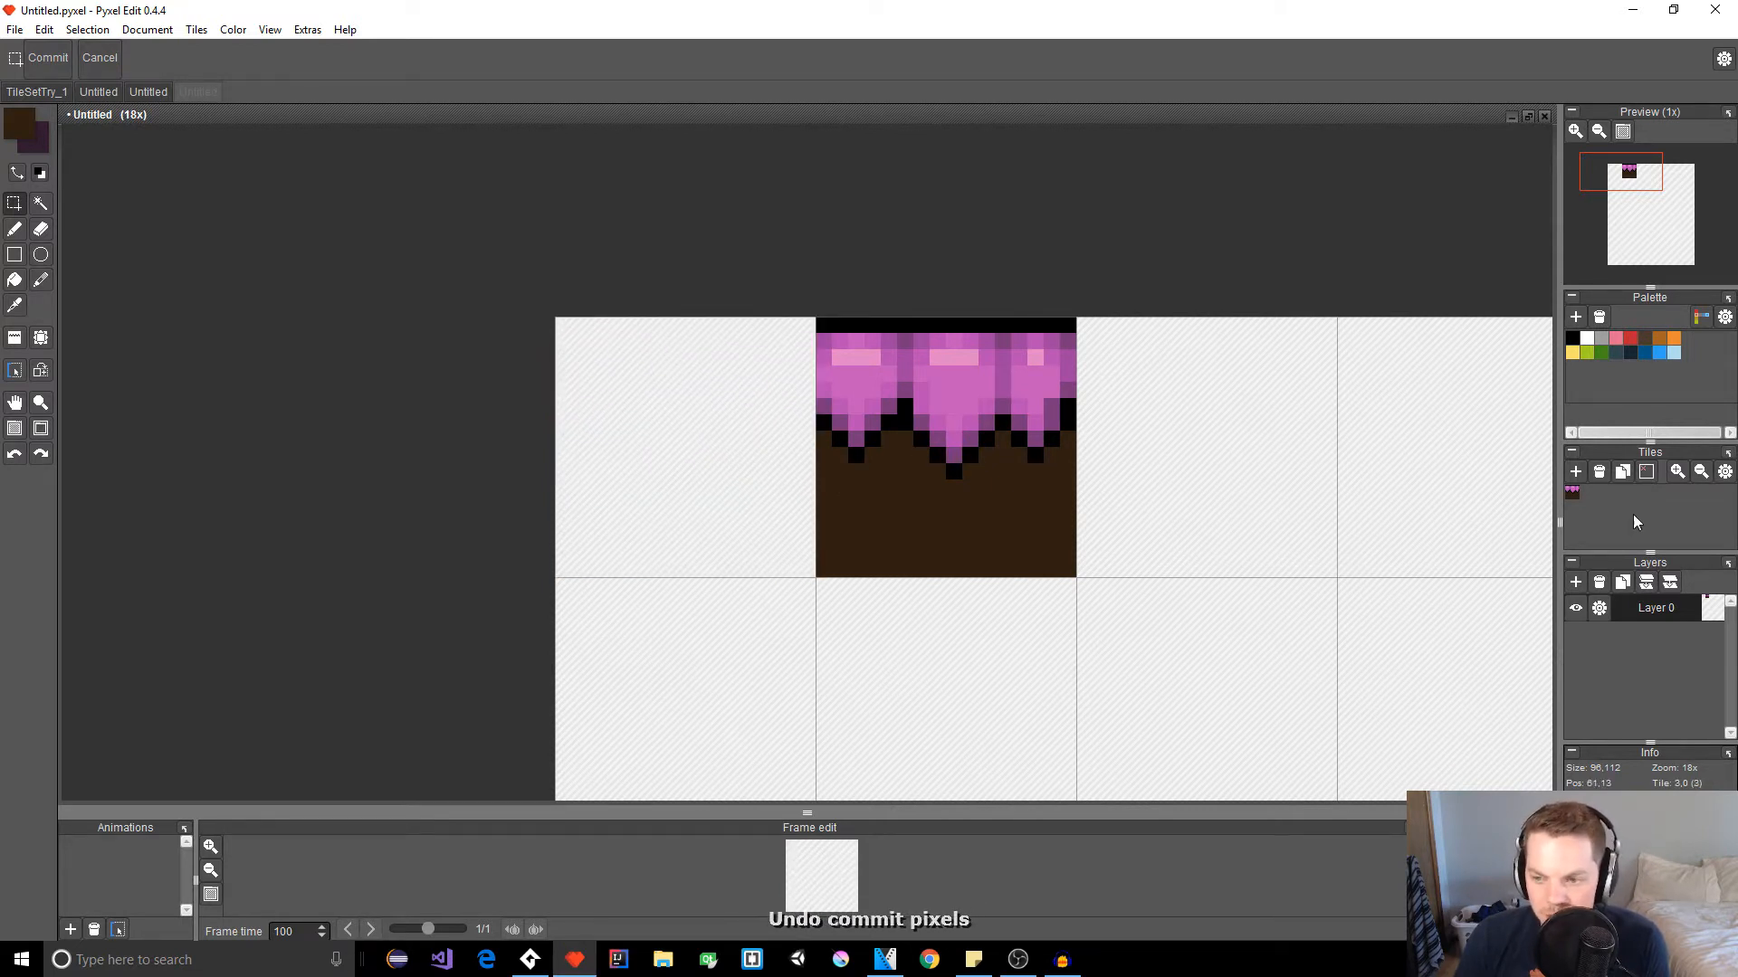
Step: Create a blank tile, place it in the first cell, and copy the ground-top artwork from the second cell into it
click(1577, 471)
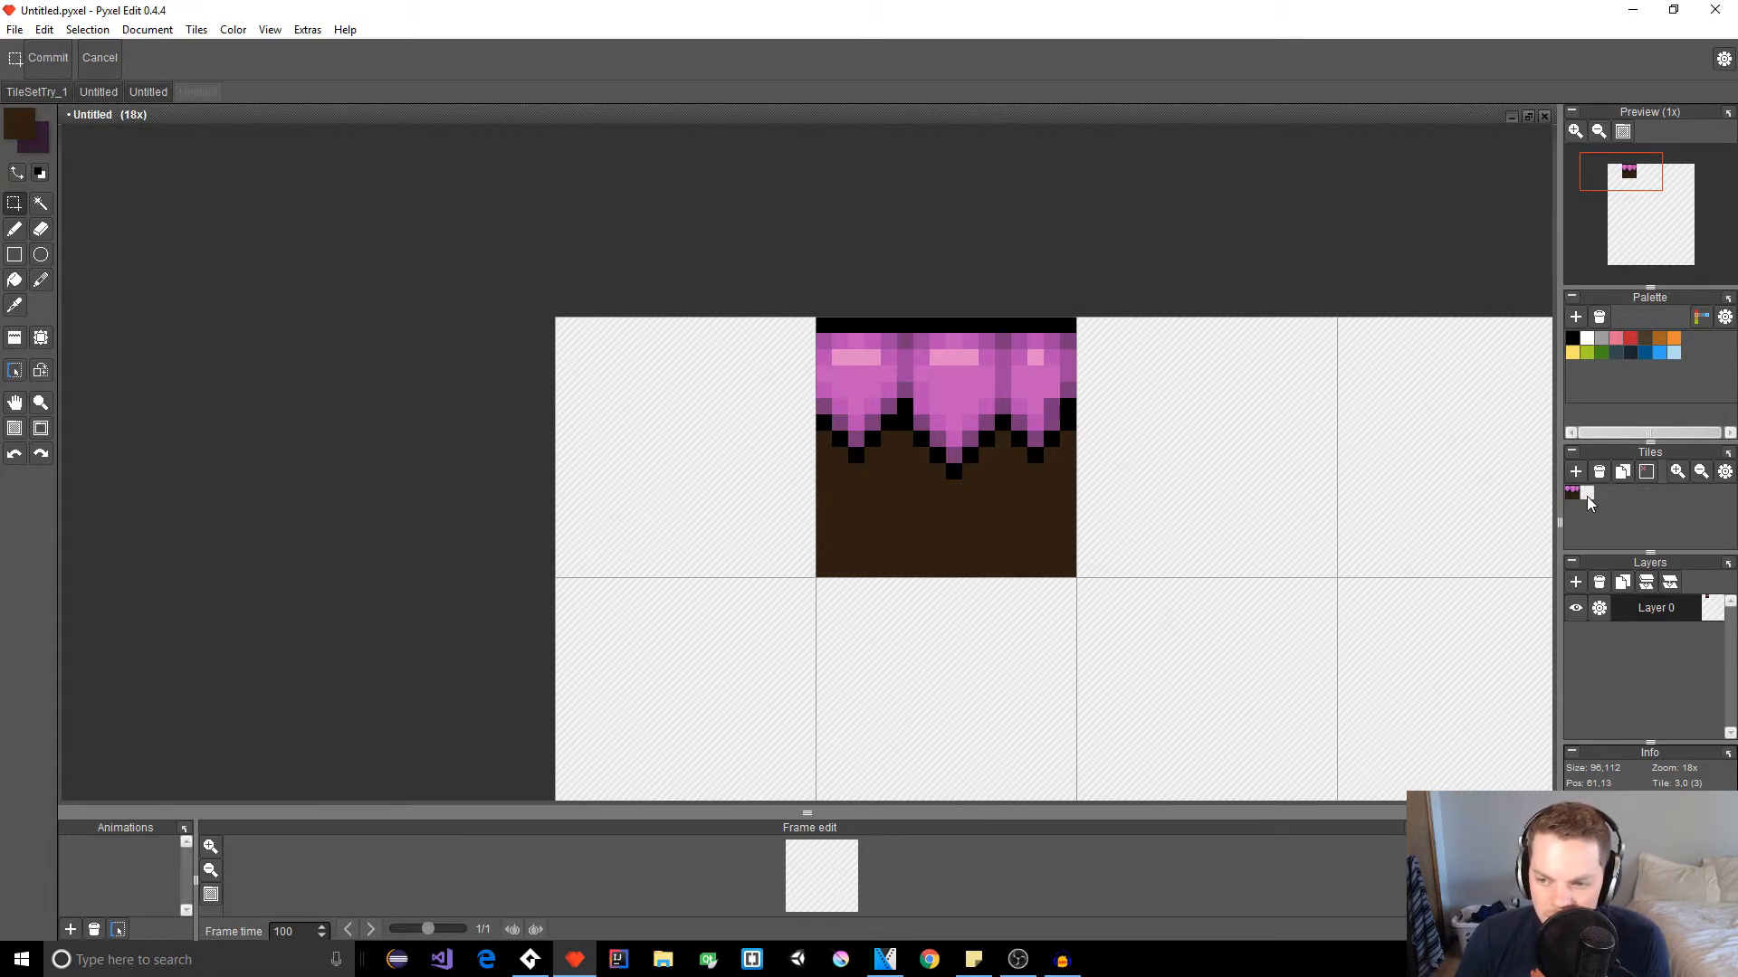
click(1586, 494)
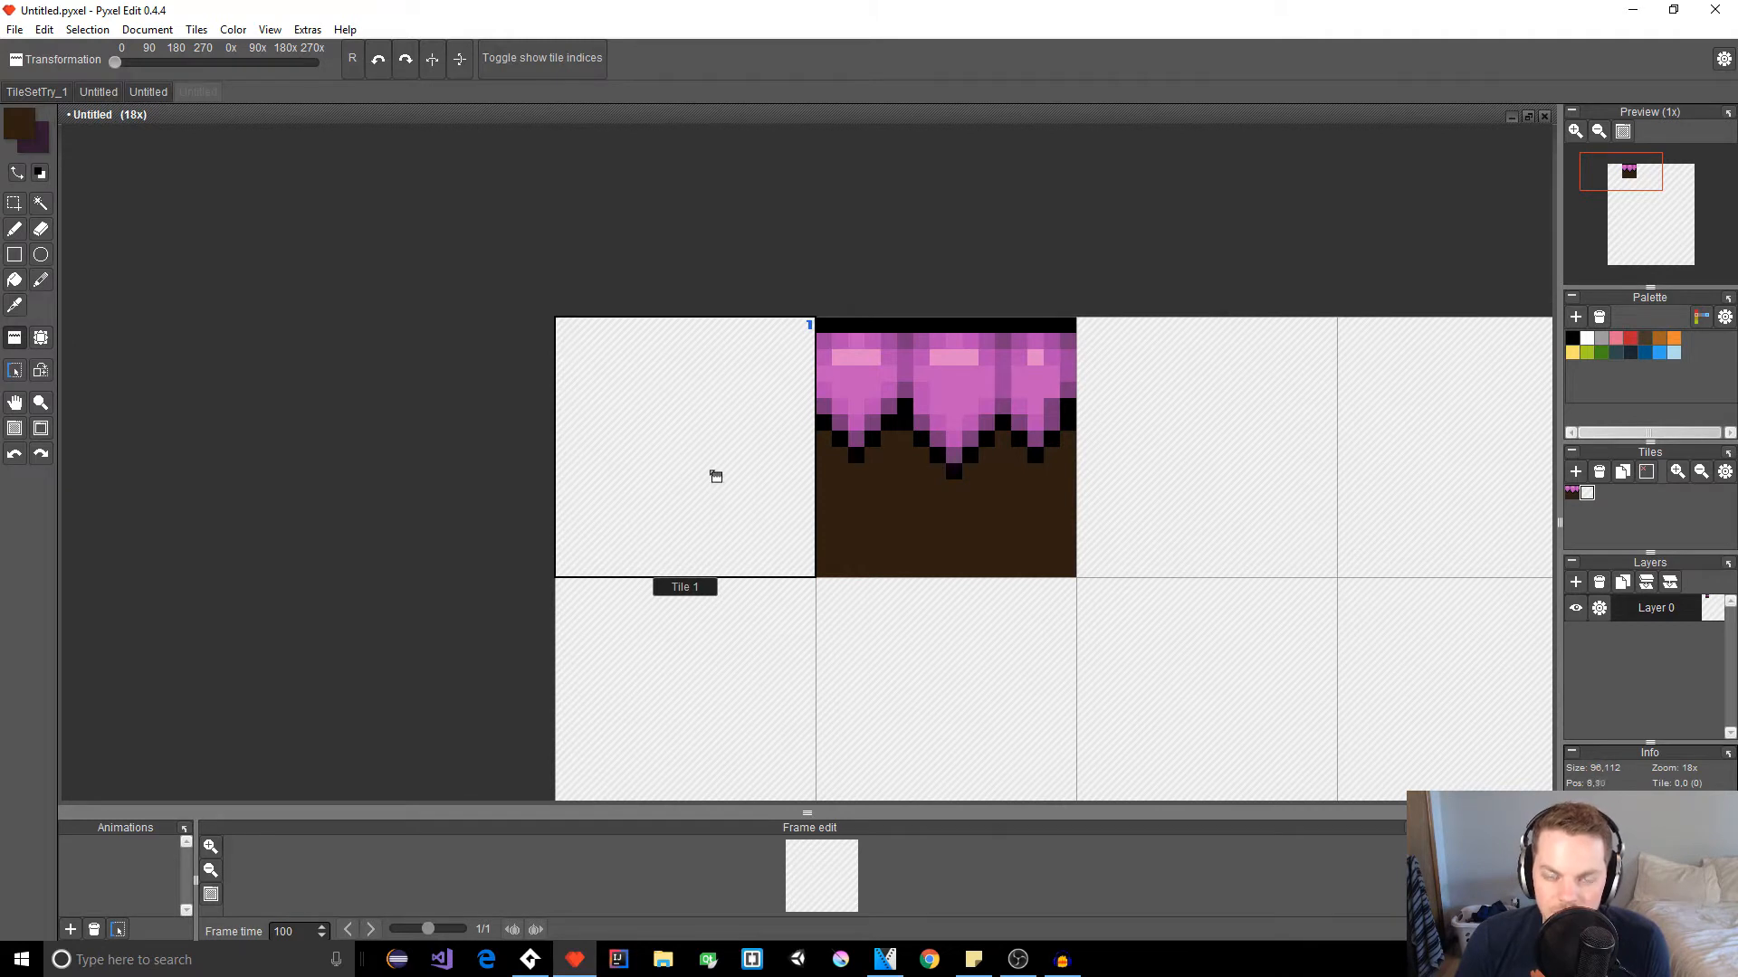
key(s)
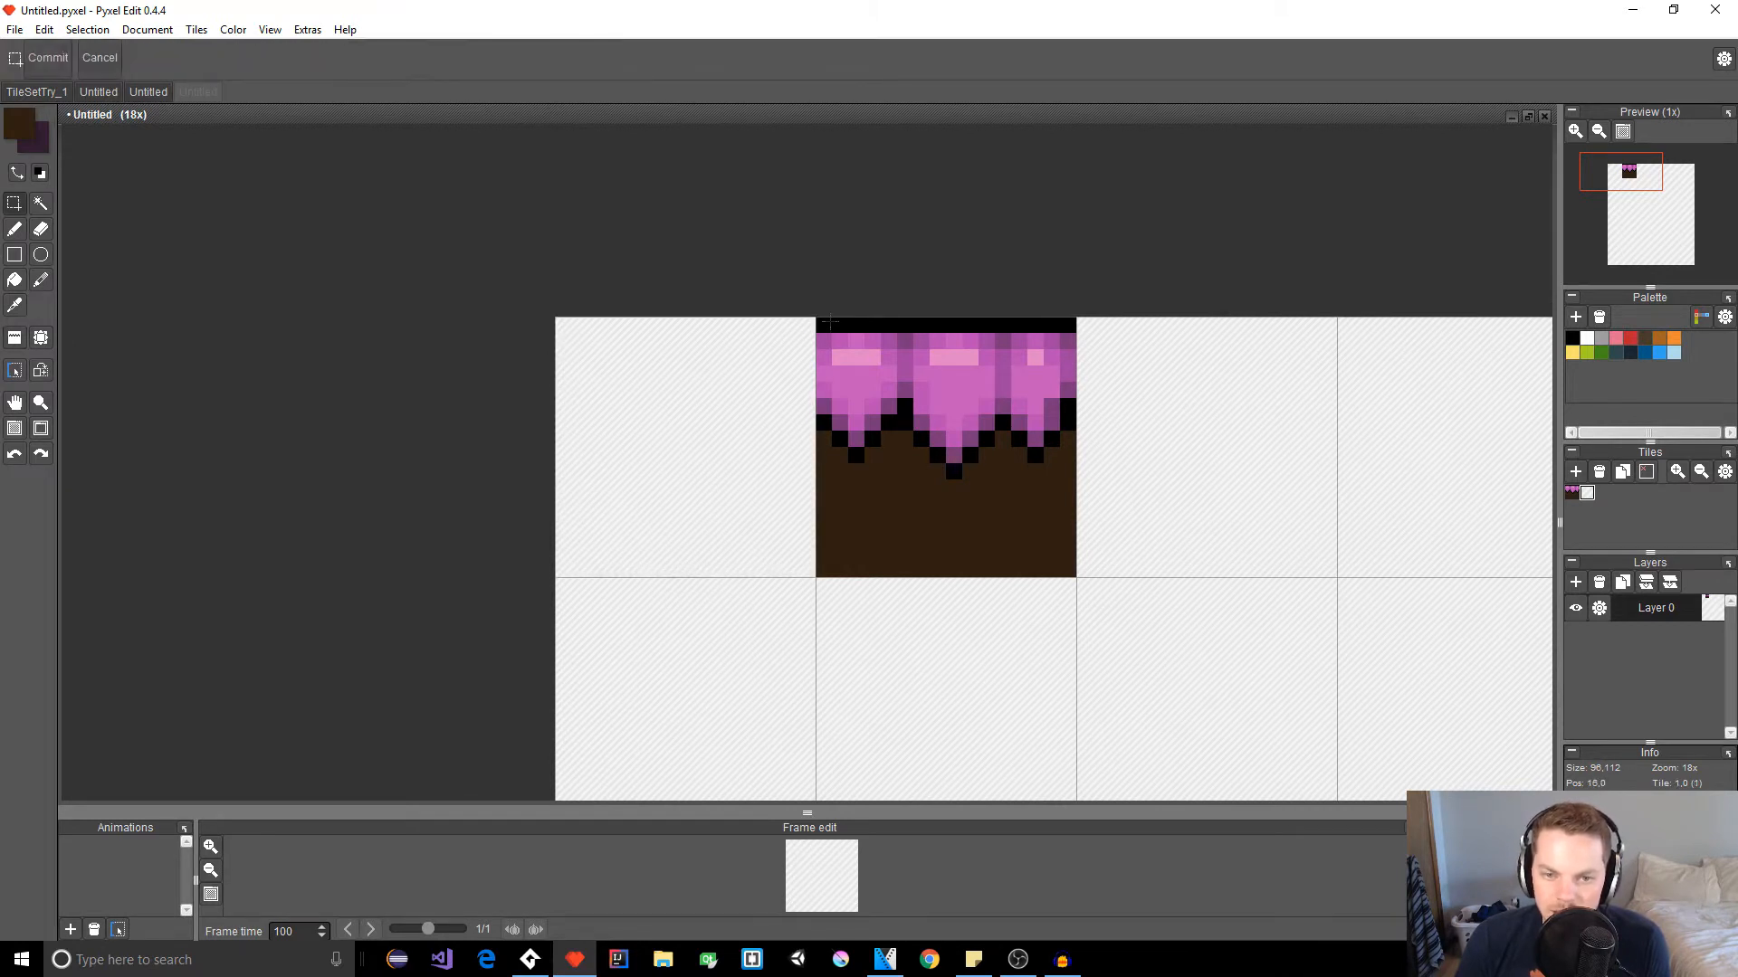
drag(820, 323, 1066, 562)
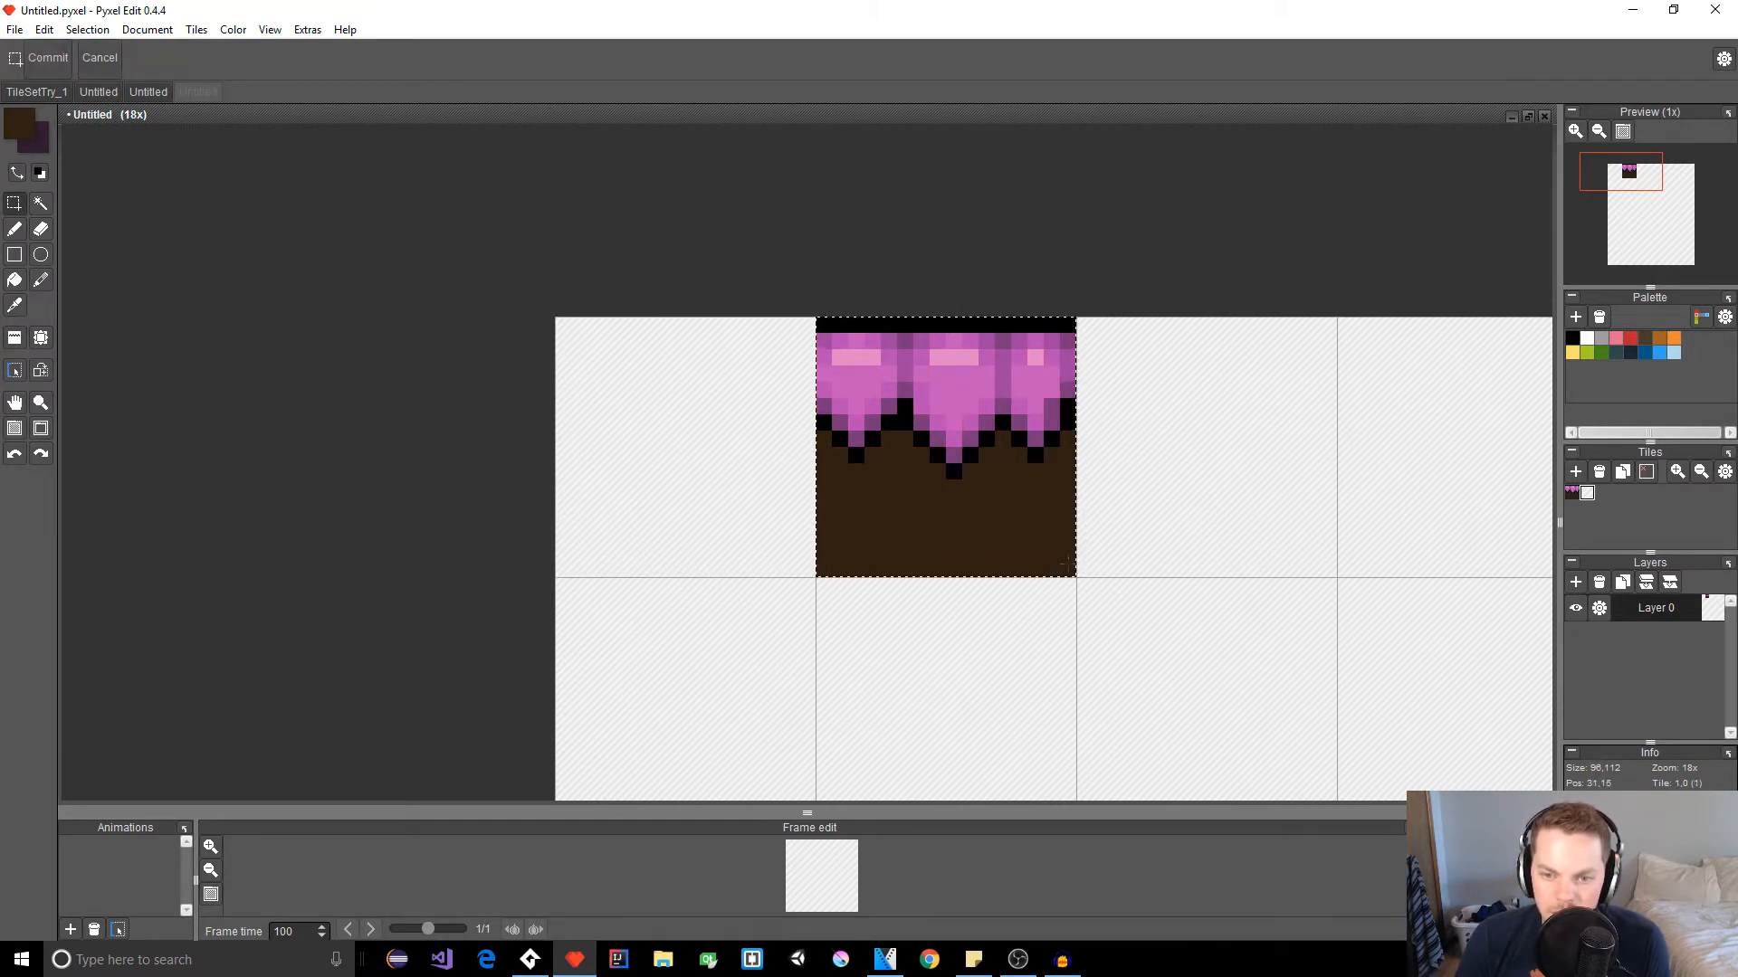
drag(1040, 497, 780, 503)
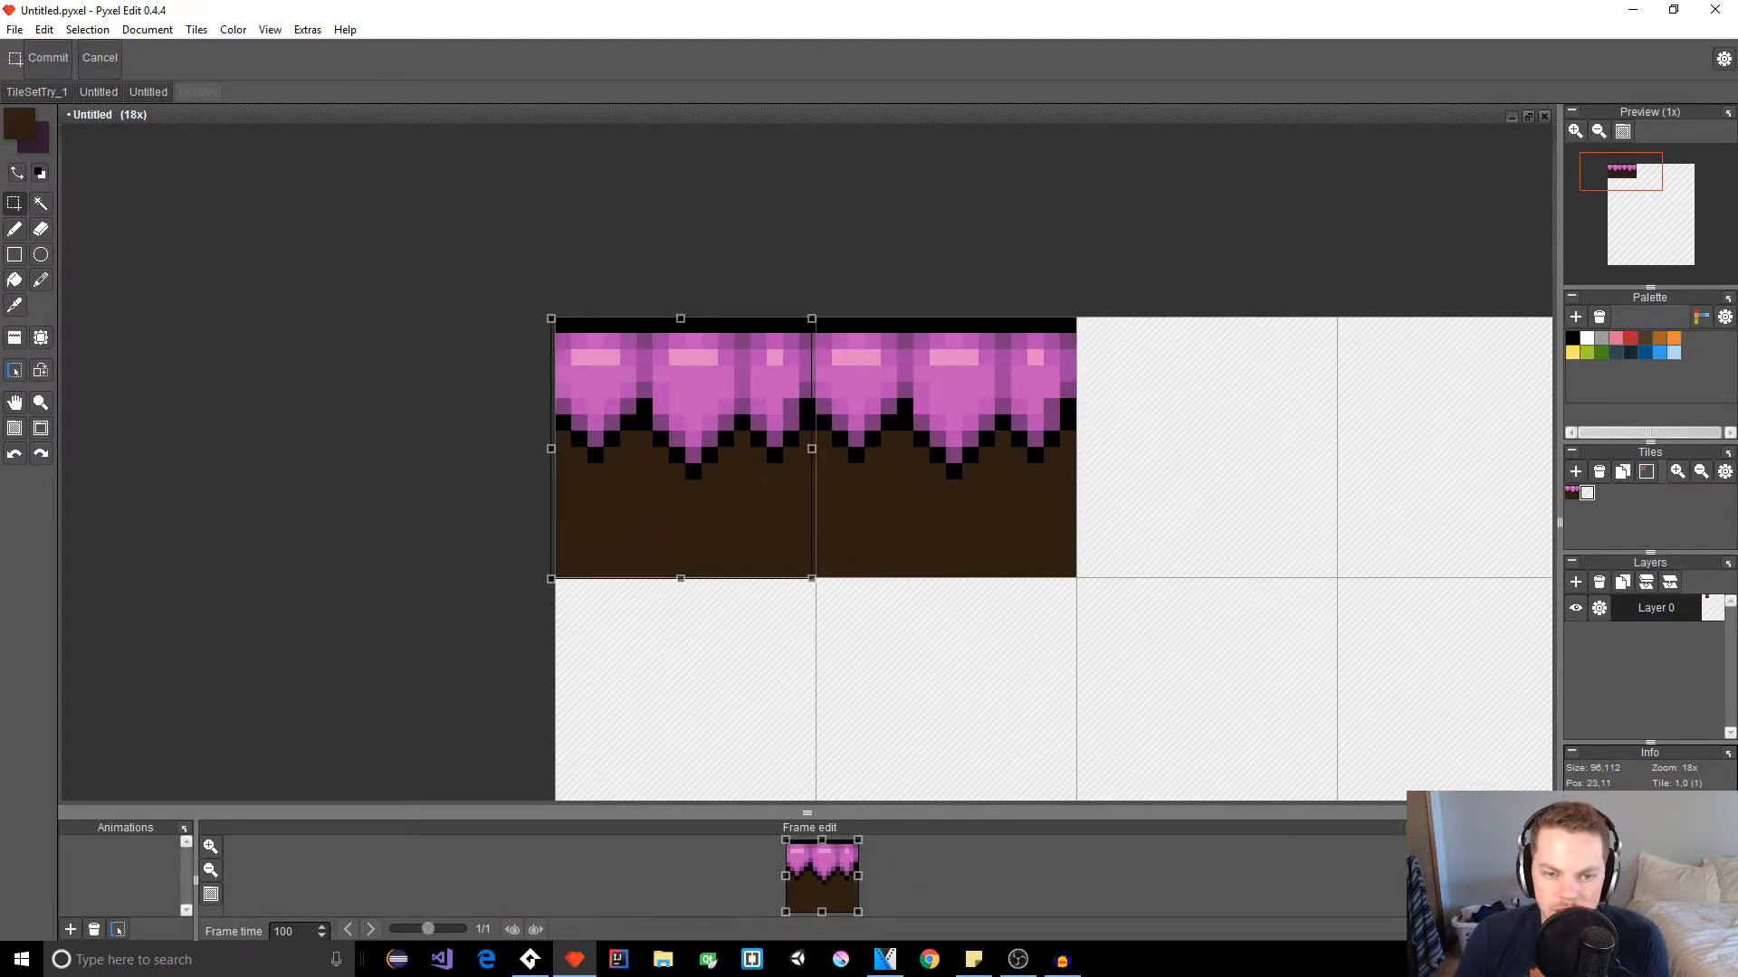
click(1190, 473)
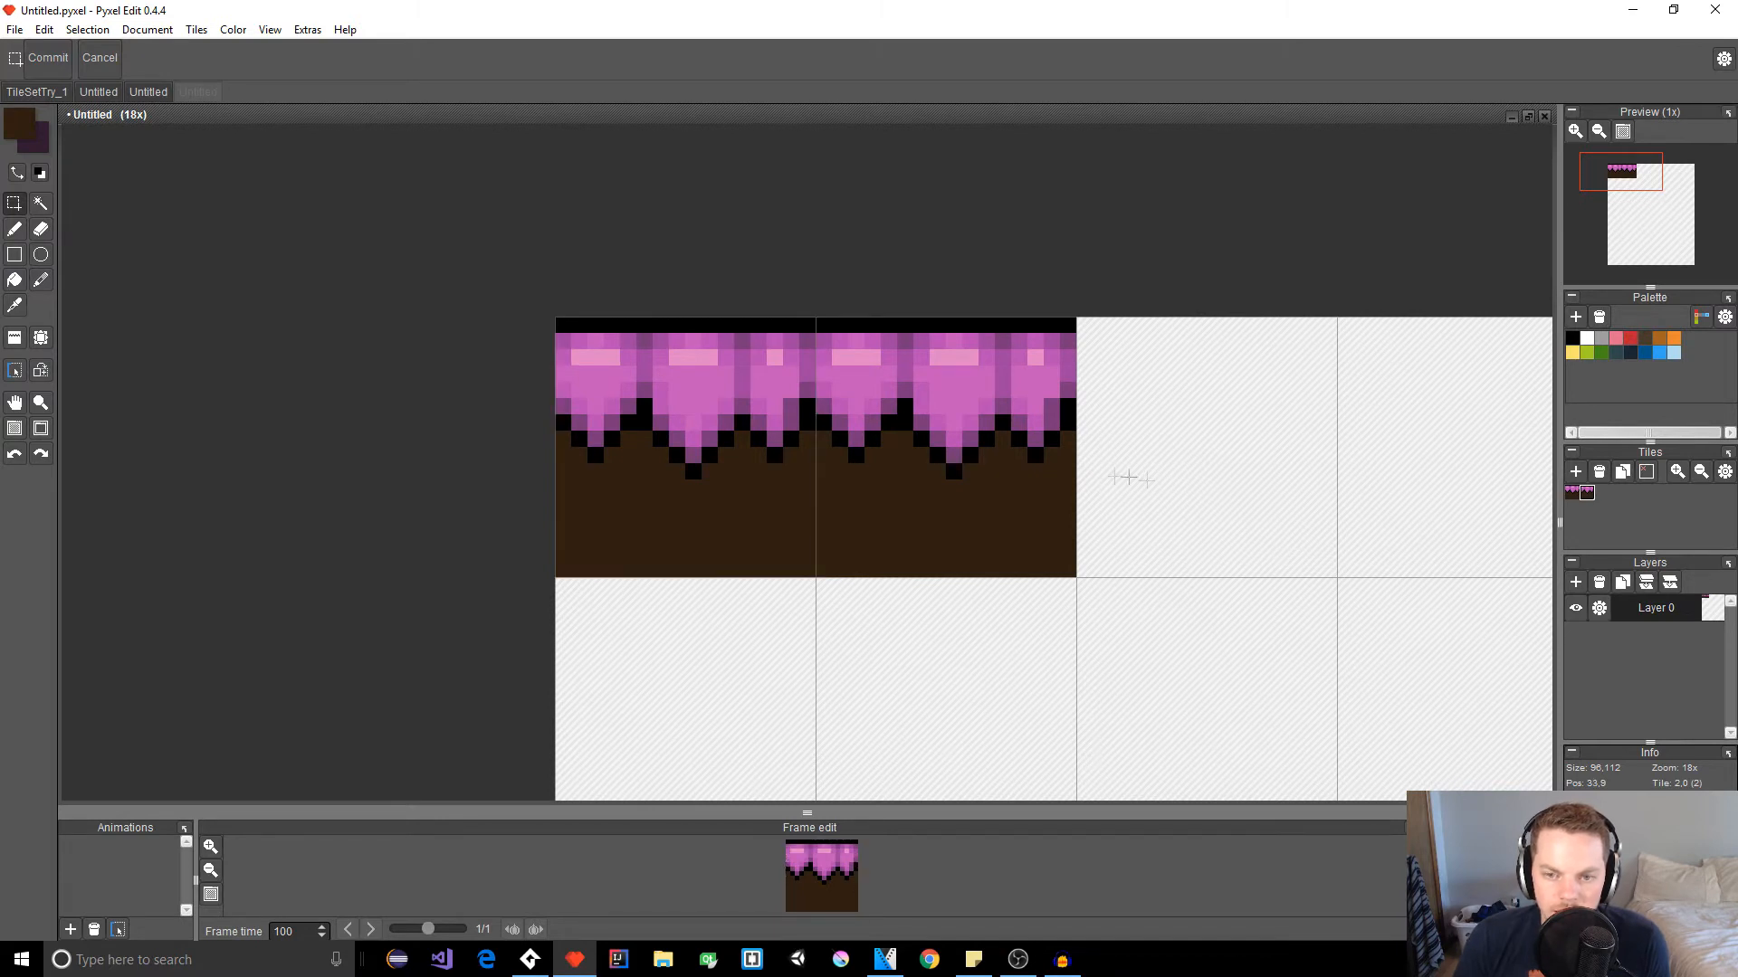
Step: Place the new tile, flipped horizontally, in the third cell of the top row
click(1589, 496)
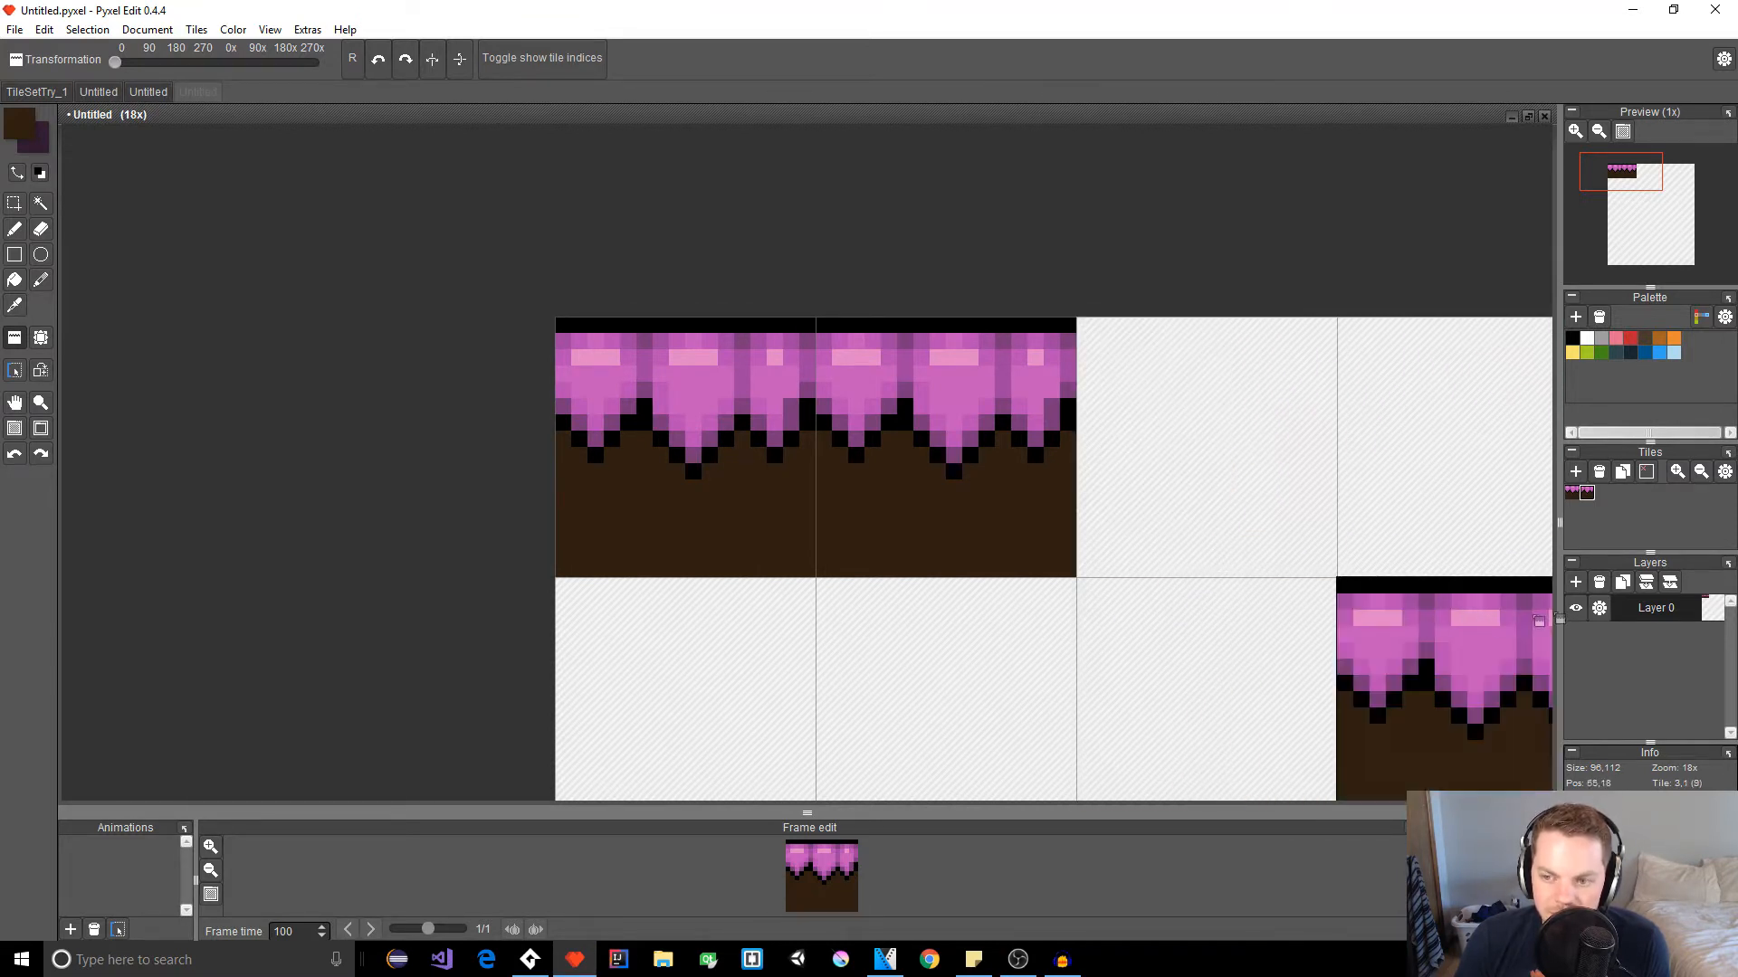
key(c)
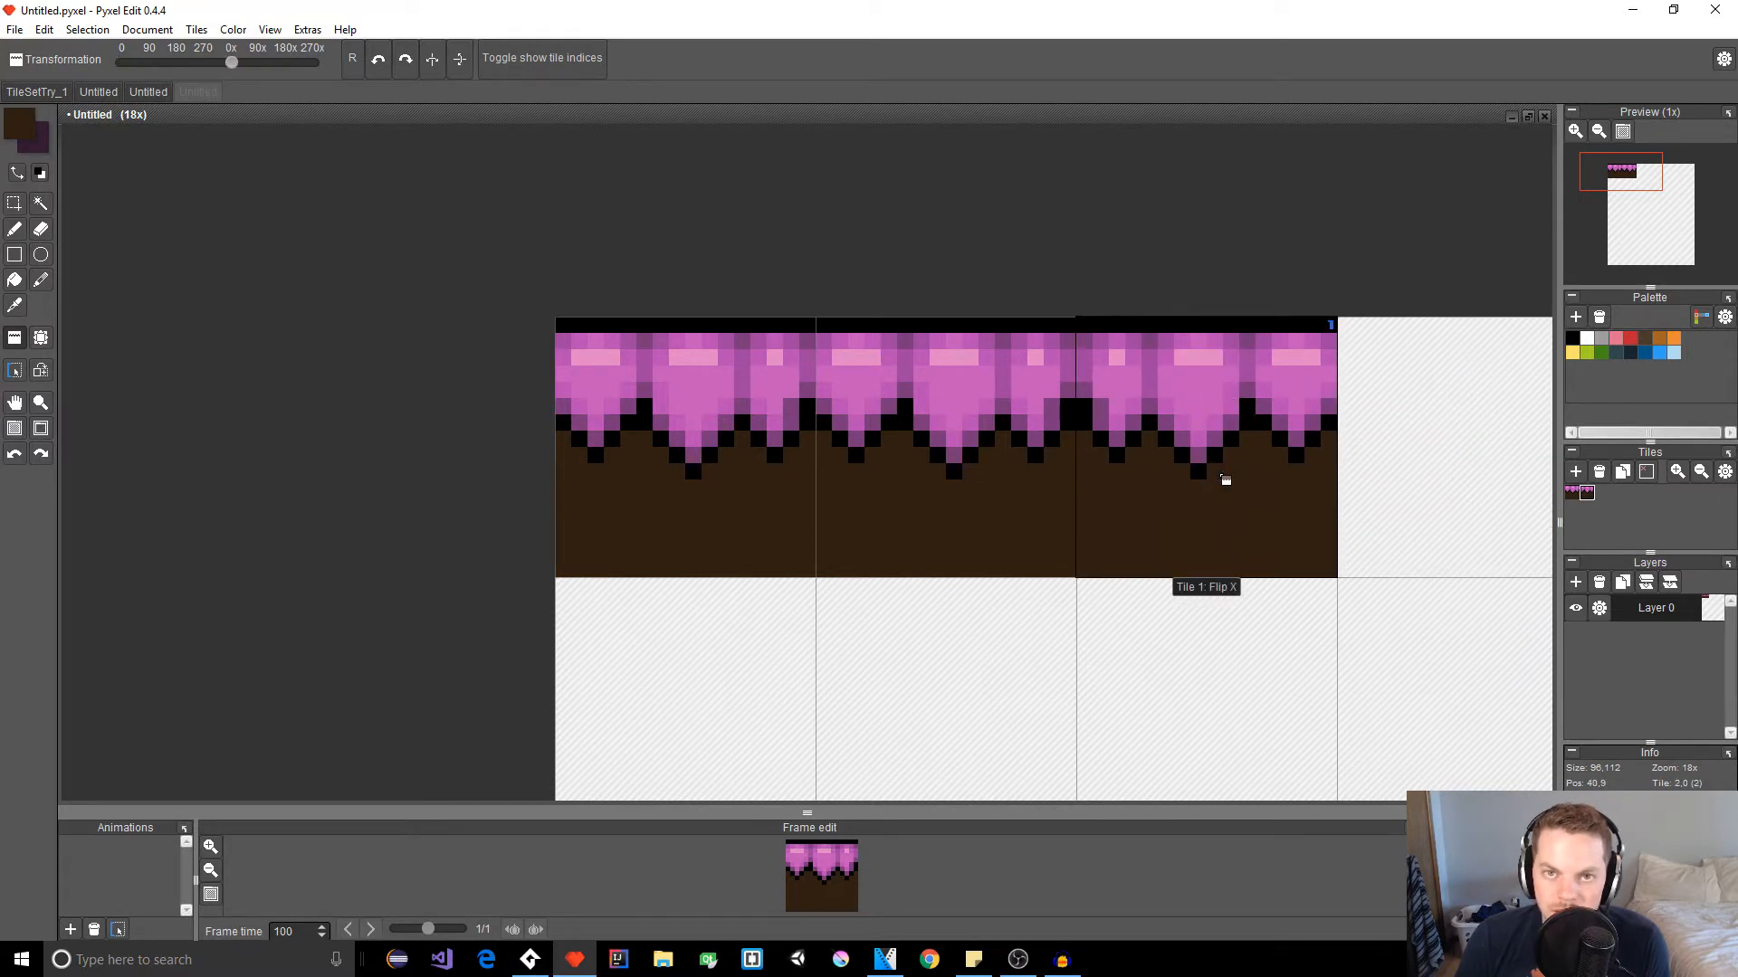
click(1225, 479)
Step: Try a brown pen stroke across the pink lobes of the first tile, and undo it
key(b)
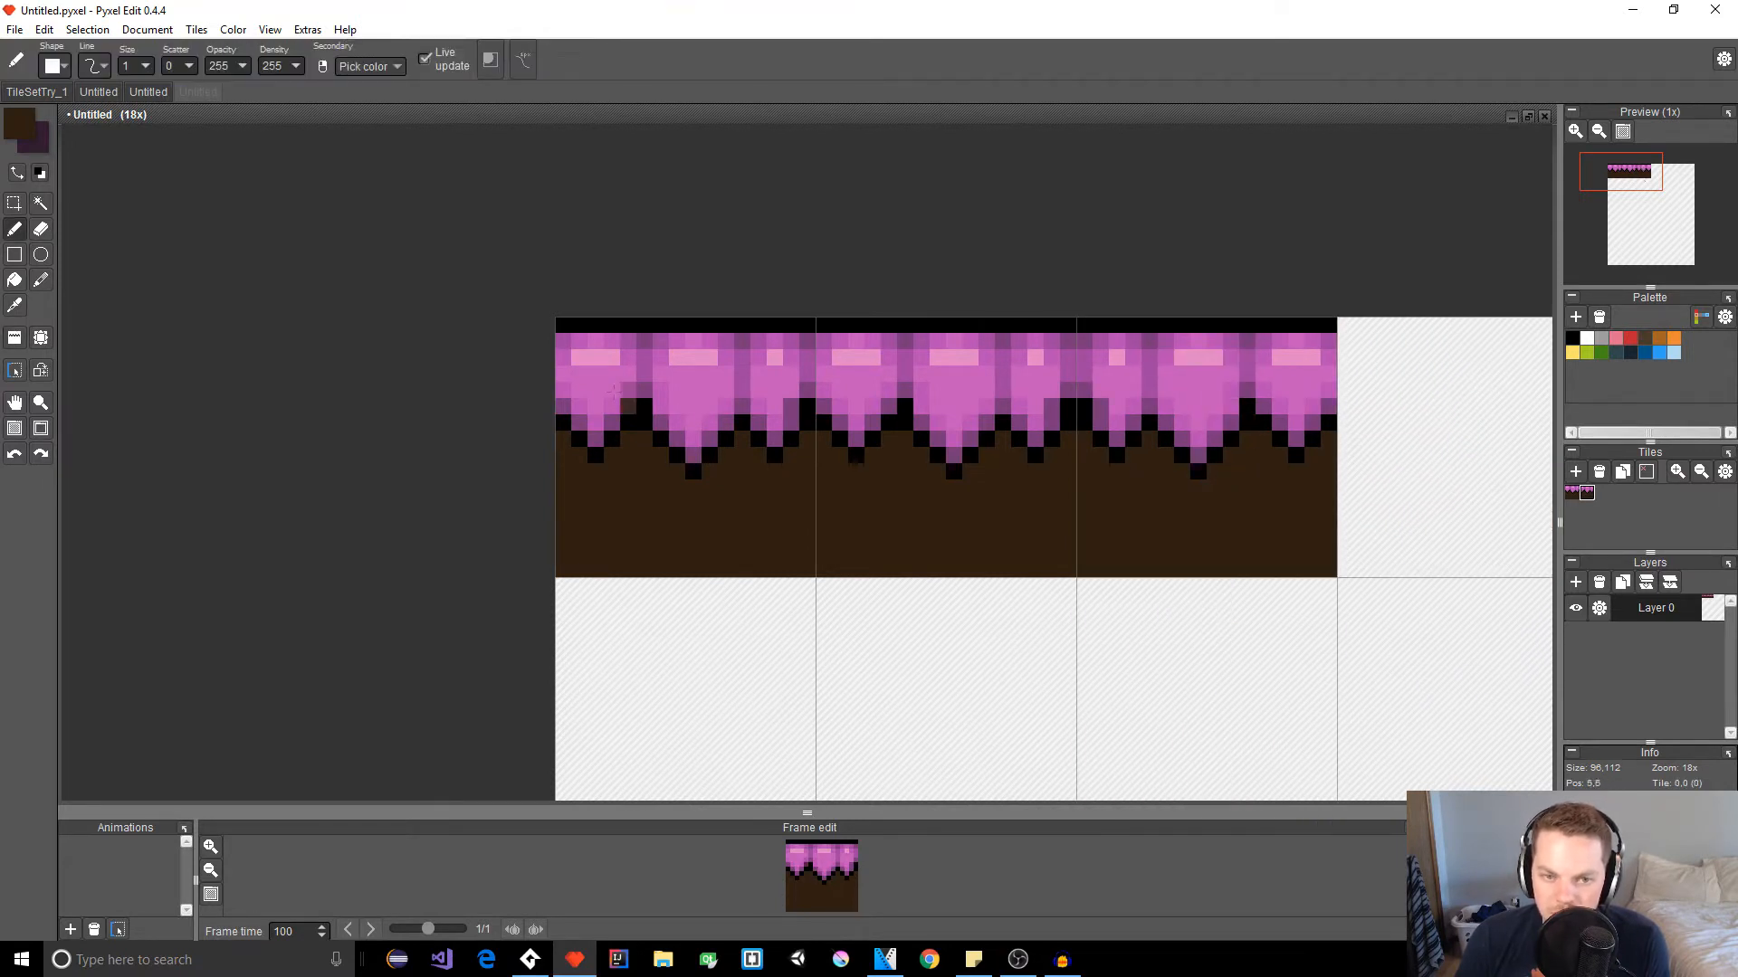
mouse_move(693, 374)
mouse_down()
mouse_move(693, 406)
mouse_move(645, 389)
mouse_move(570, 399)
mouse_move(598, 417)
mouse_move(628, 373)
mouse_up()
key(ctrl+z)
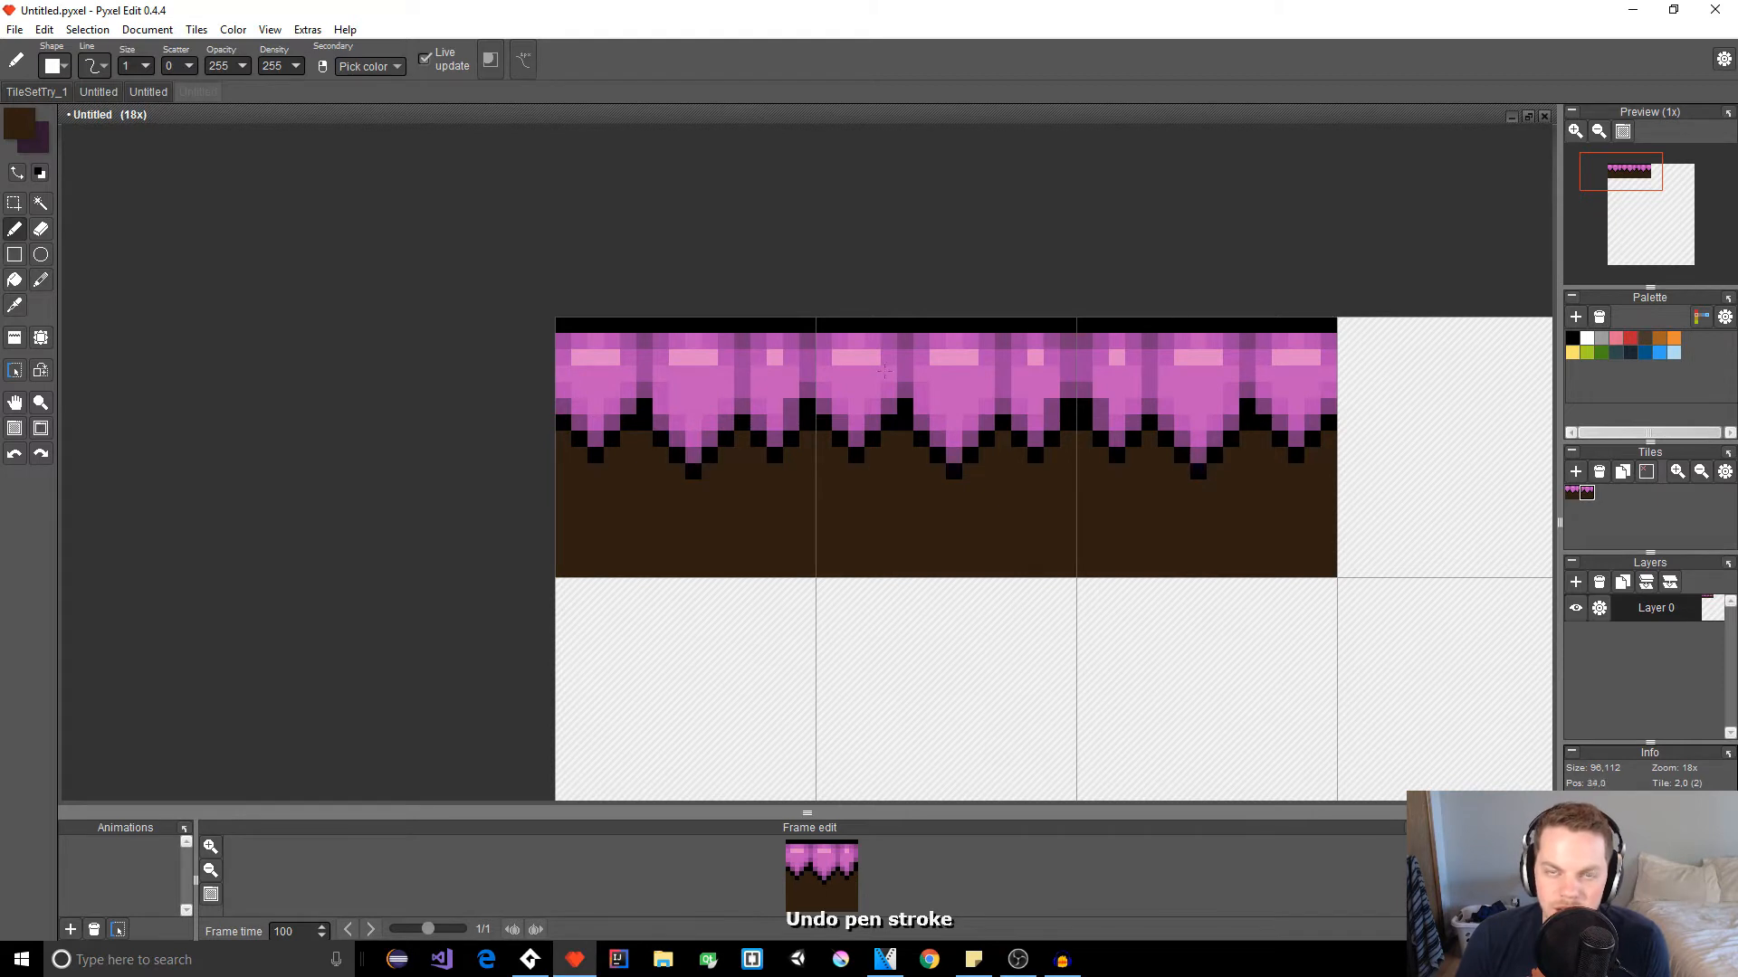
Step: Sample the black outline colour and erase three pixels at the upper outer corner of the first tile
scroll(567, 383, up, 2)
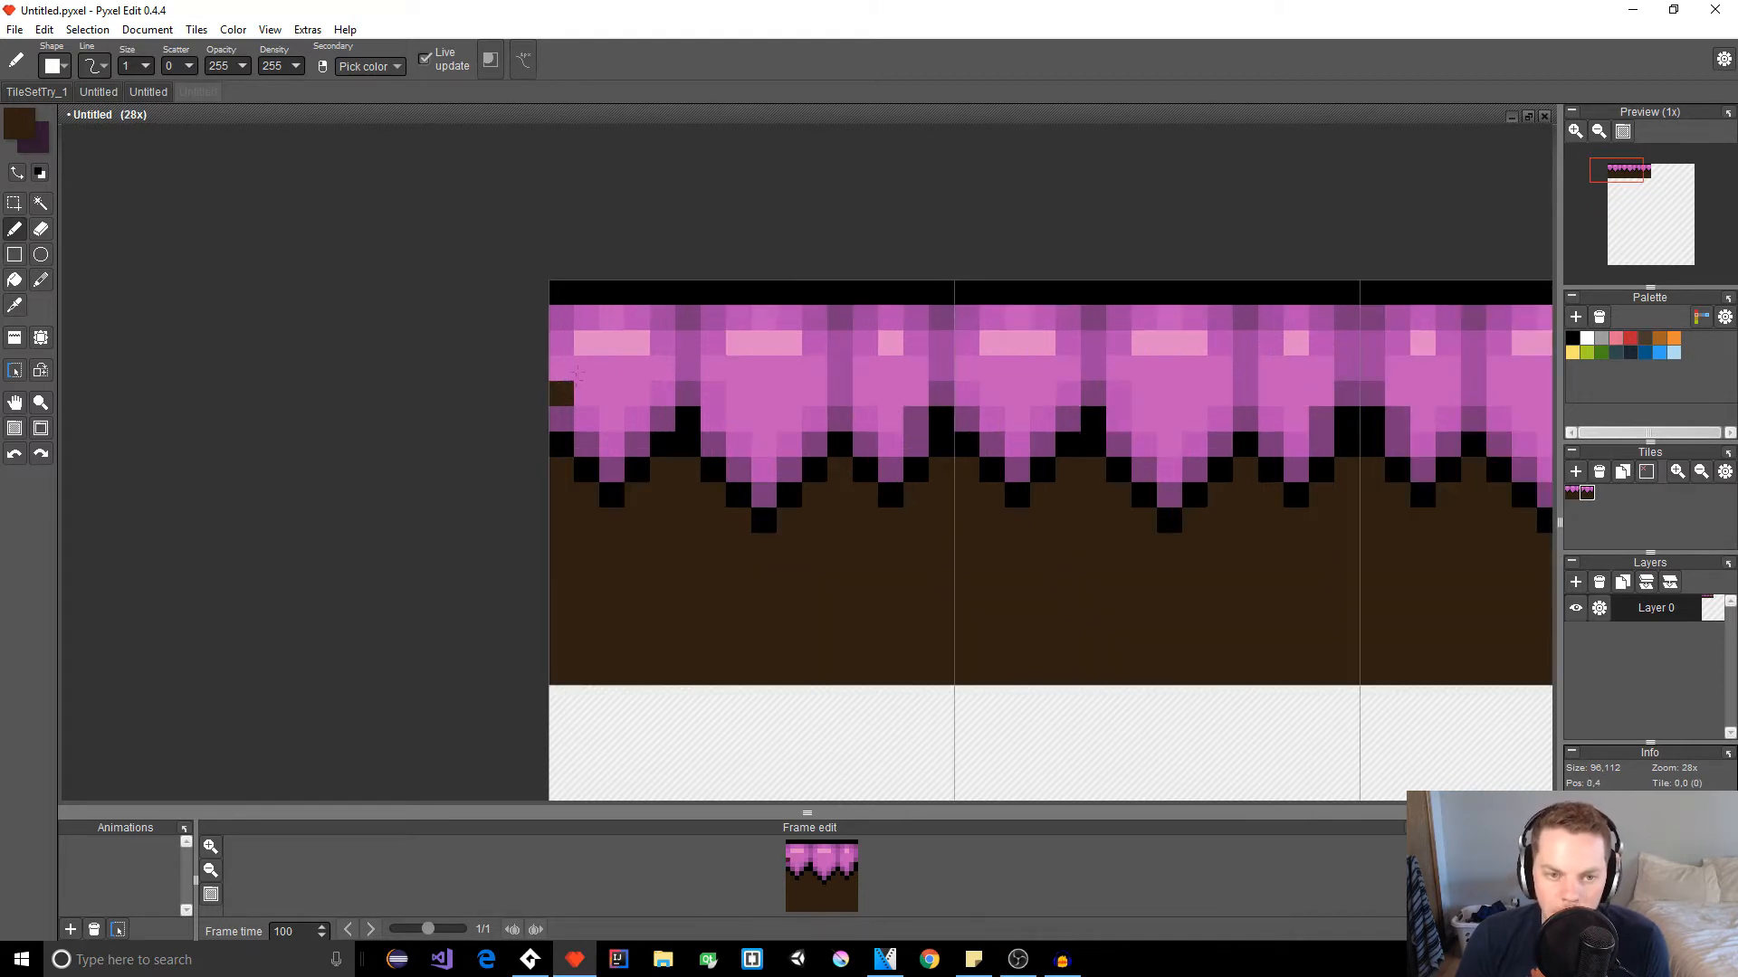
alt+click(598, 294)
click(606, 314)
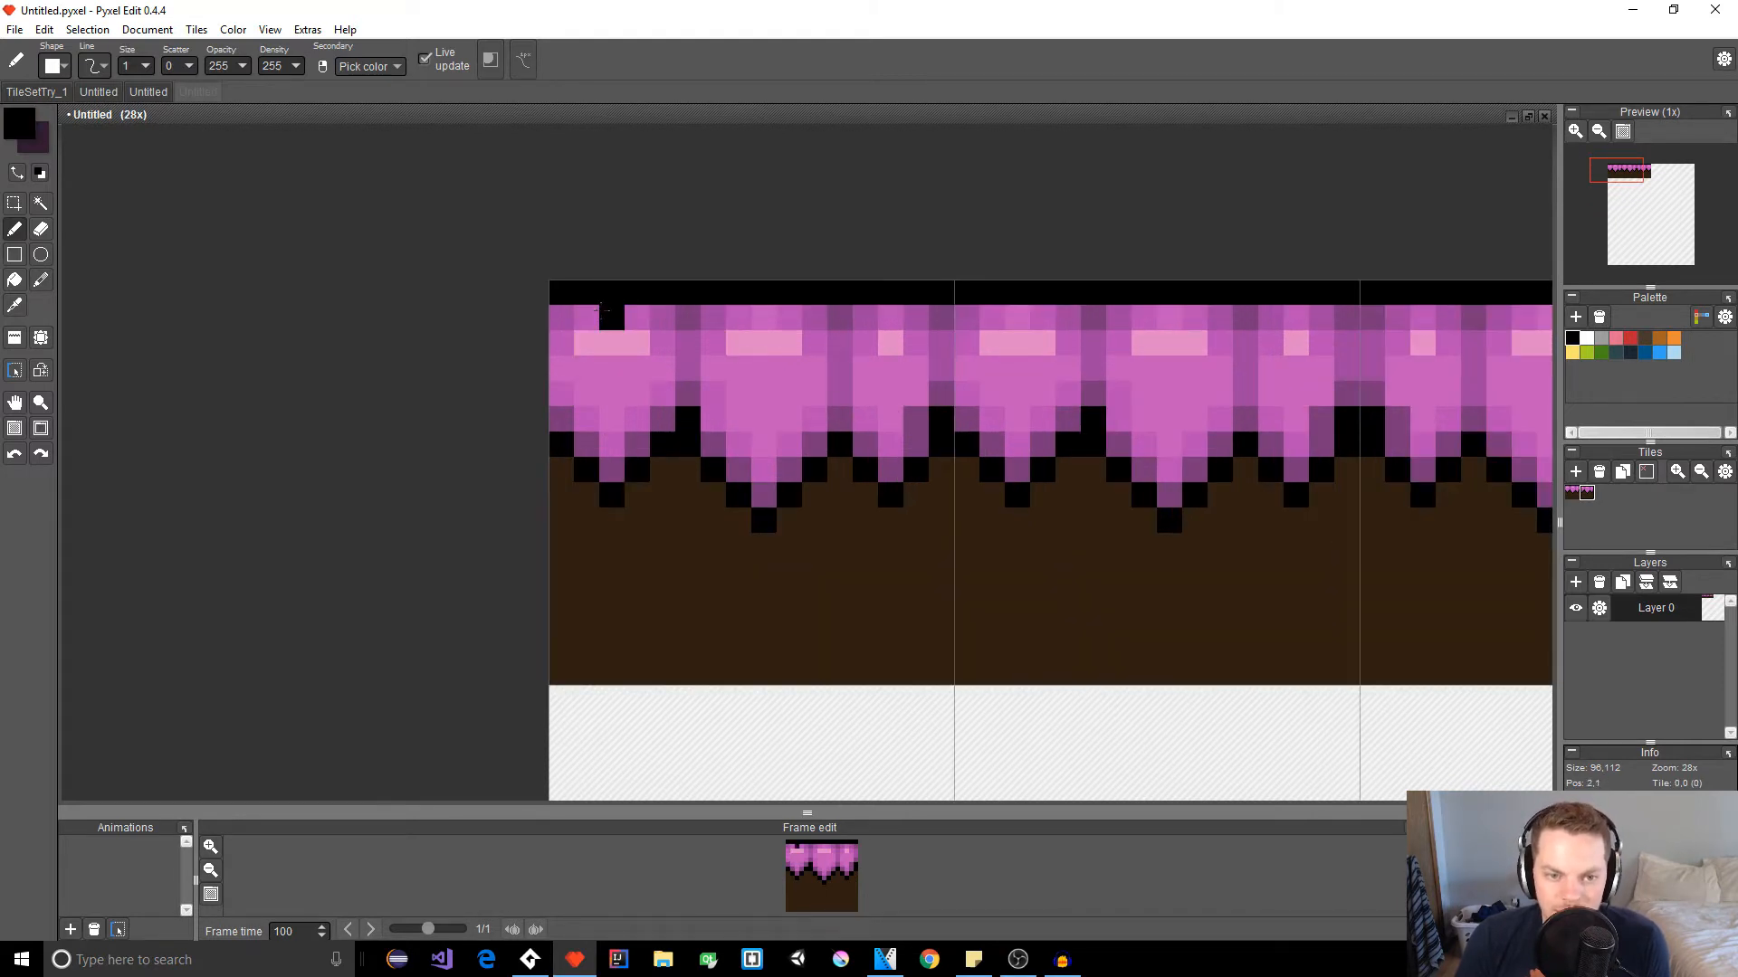
key(e)
drag(586, 293, 572, 295)
click(569, 314)
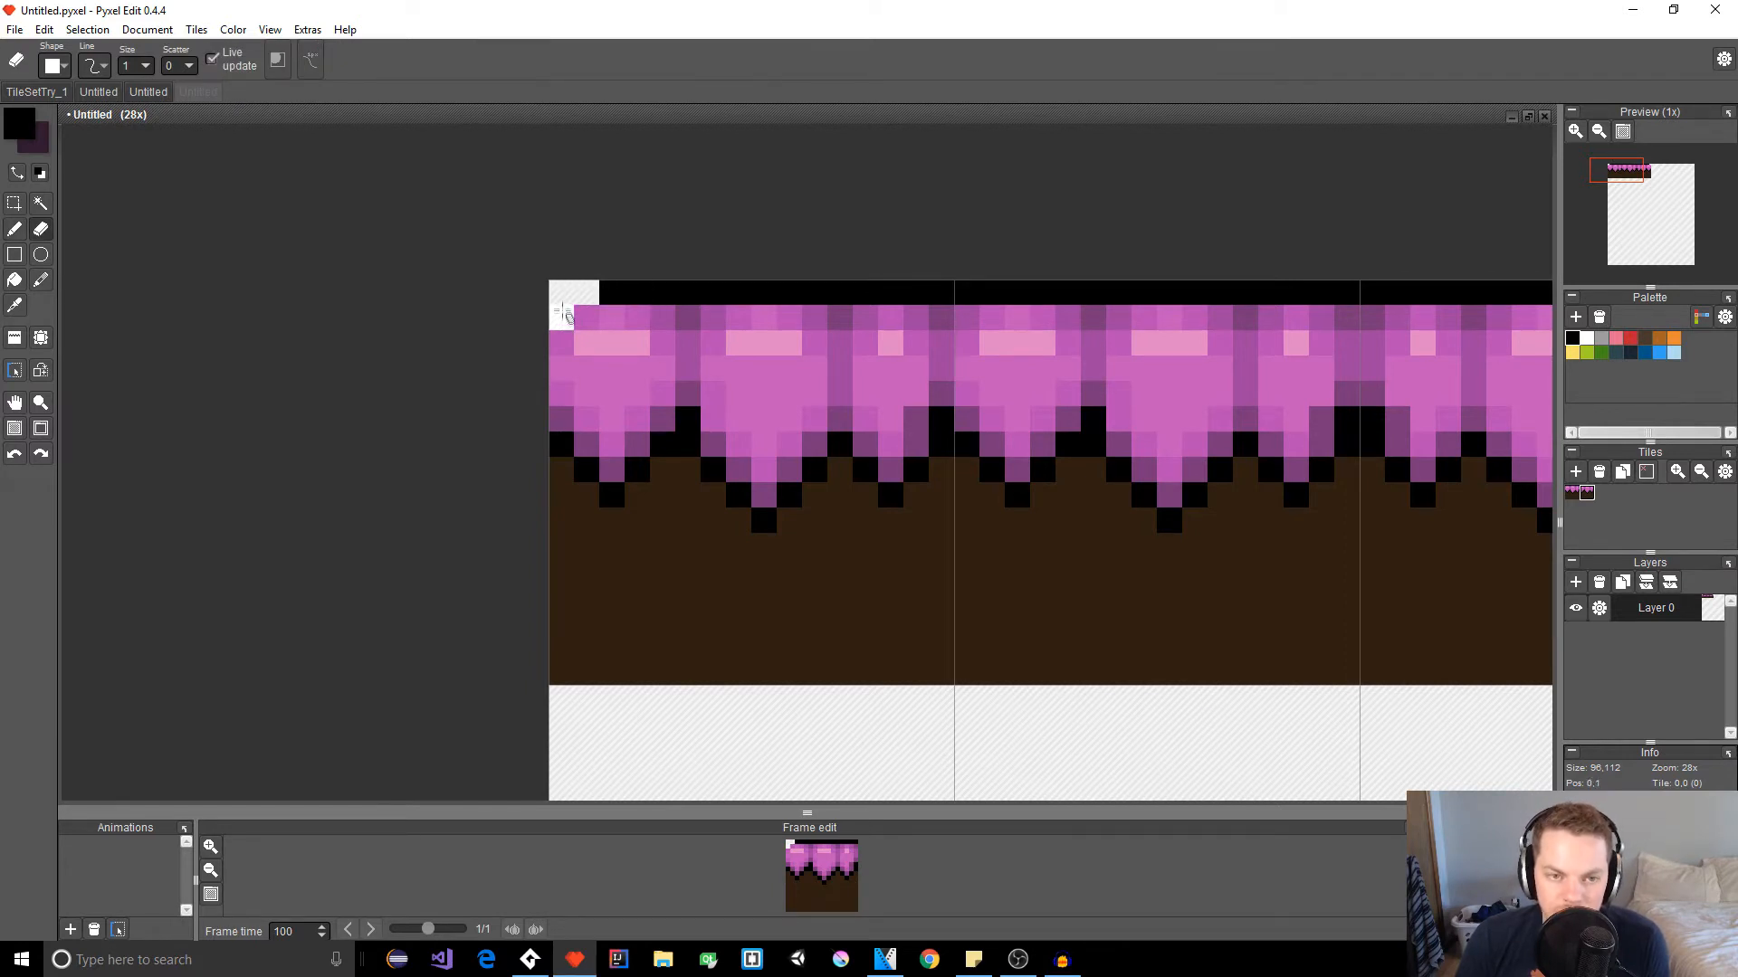
Step: Draw a black outline around the erased corner and down the outer side of the first lobe
key(b)
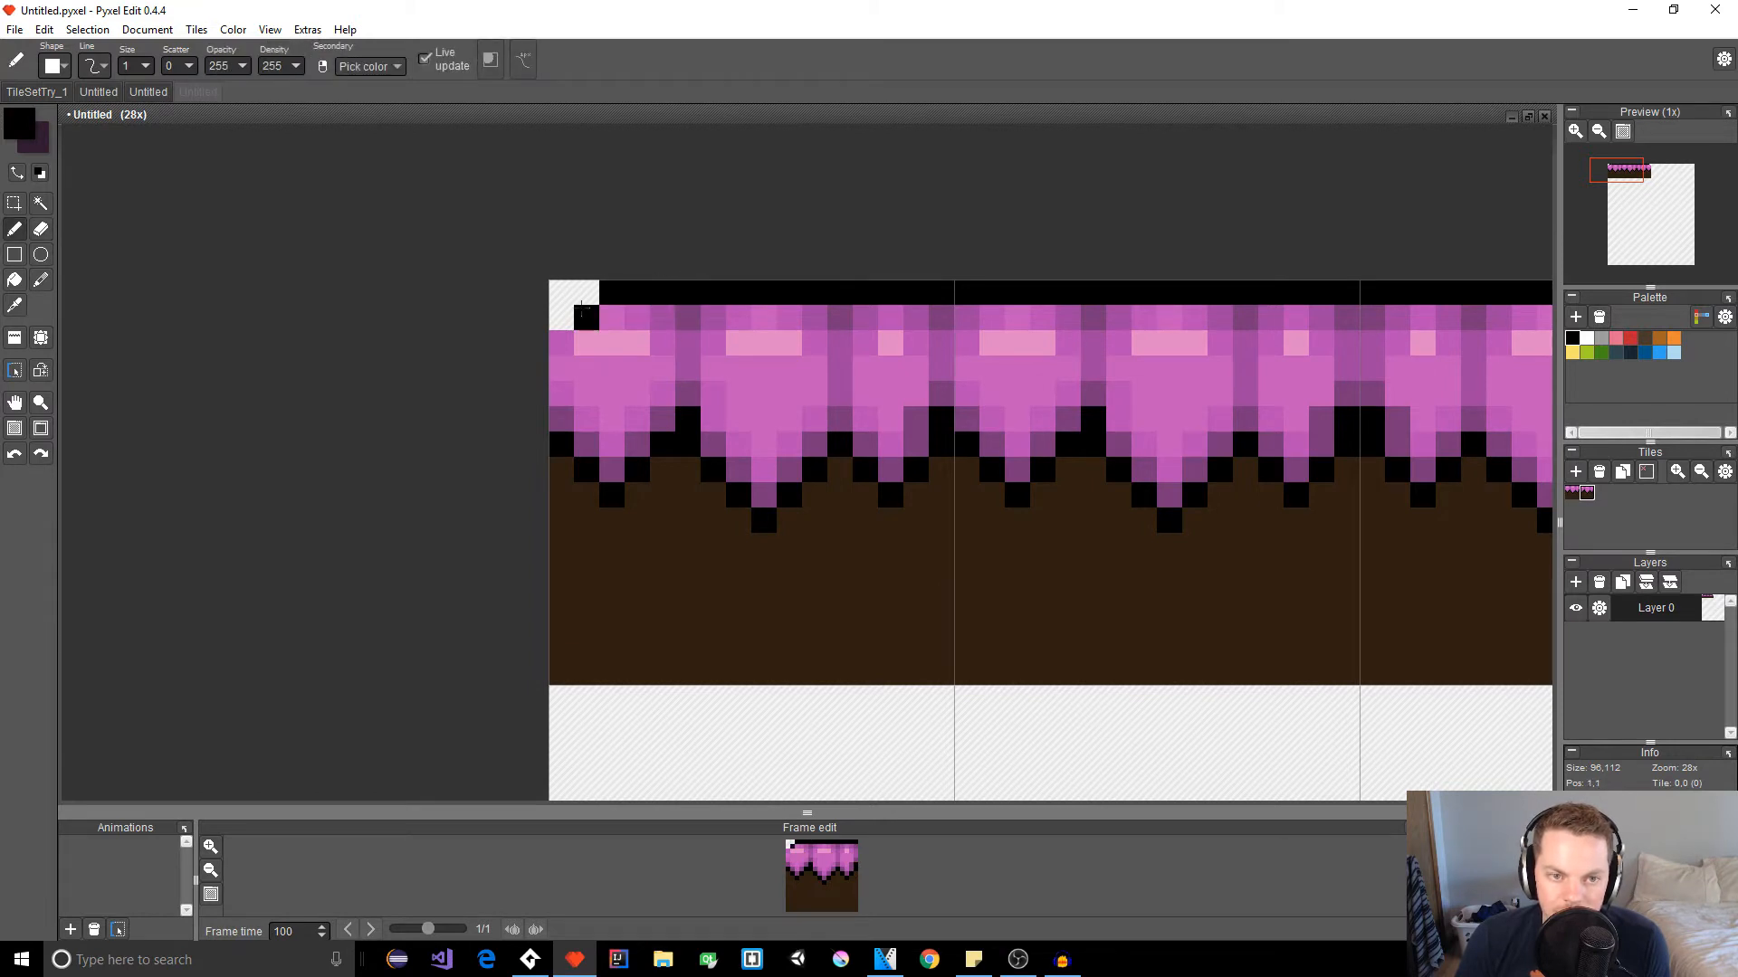
click(579, 320)
click(562, 342)
drag(556, 374, 559, 420)
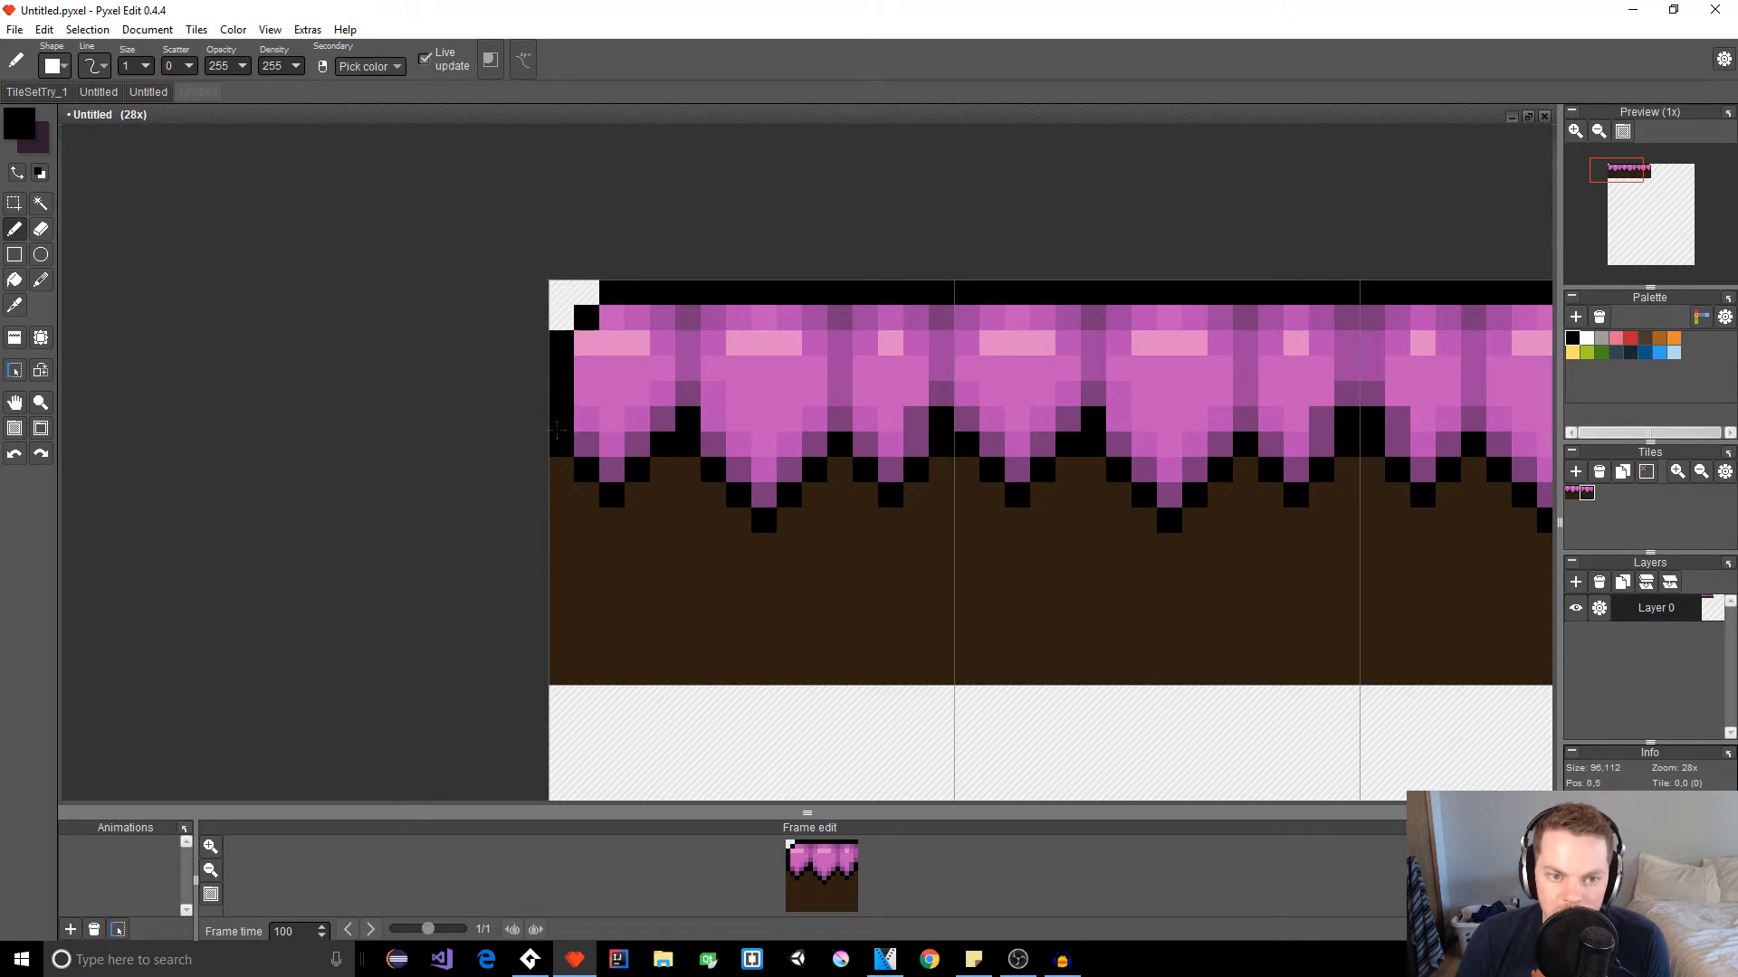
Step: Erase the outermost one-pixel column of dirt below the lobe's side outline in the first tile, down to the tile's lower edge
scroll(665, 416, down, 3)
scroll(665, 414, up, 2)
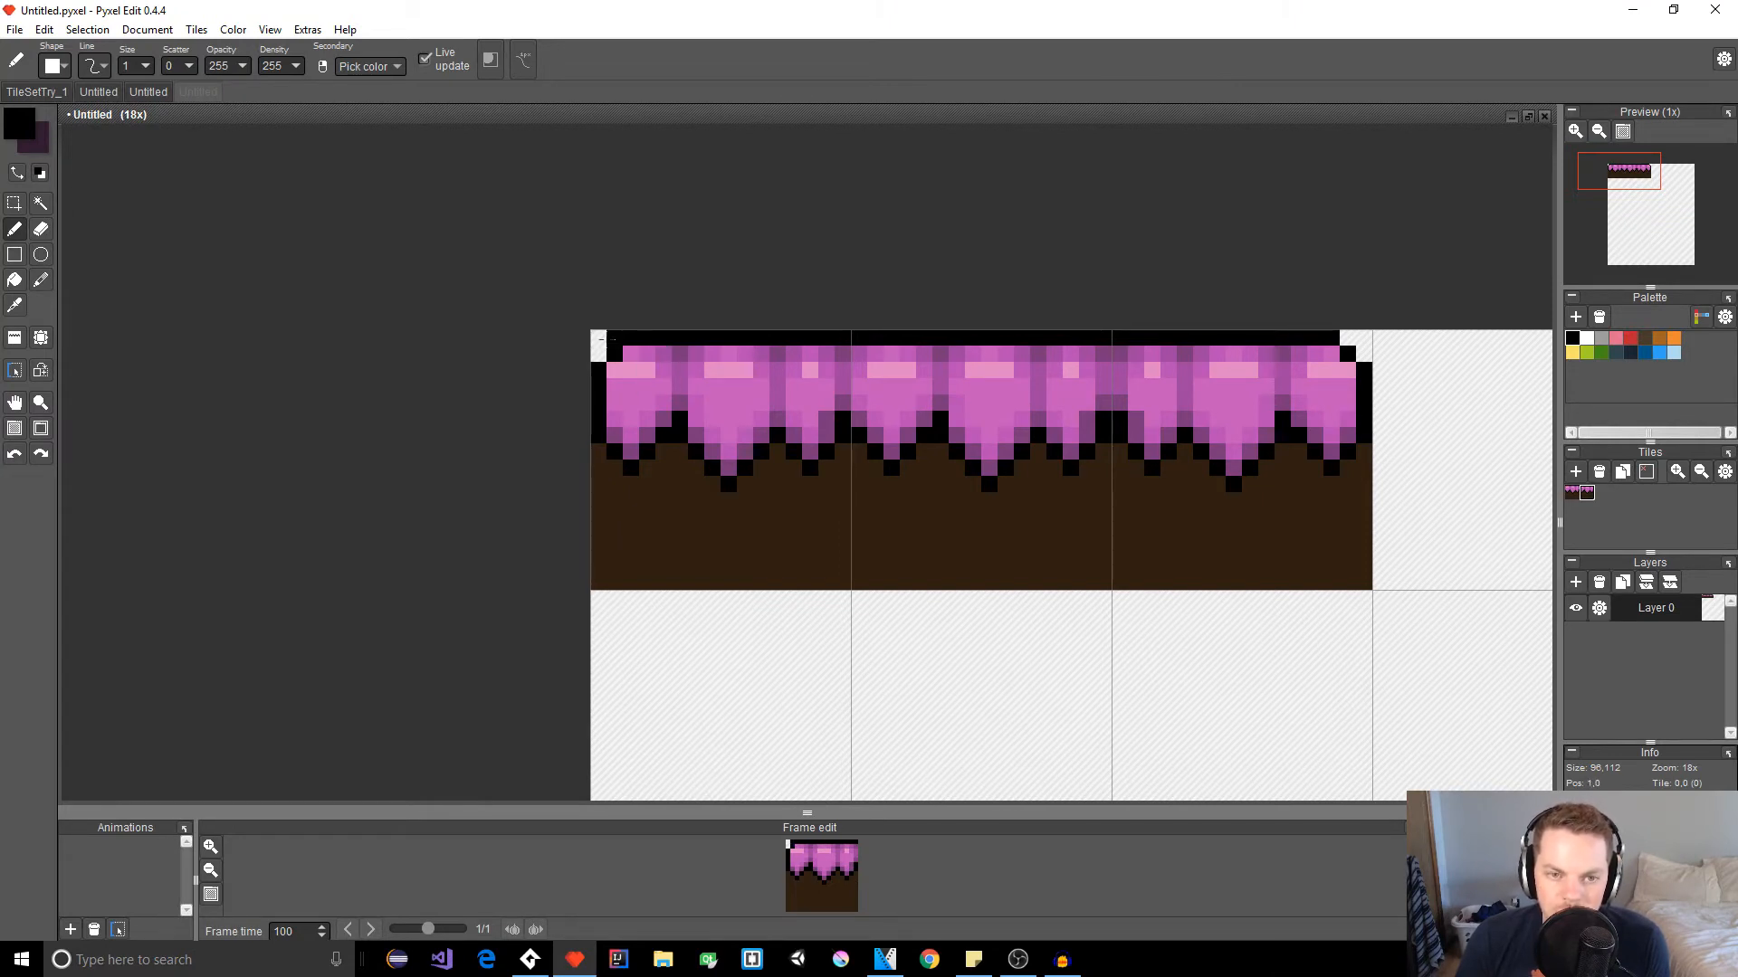
scroll(625, 398, up, 2)
scroll(688, 412, down, 3)
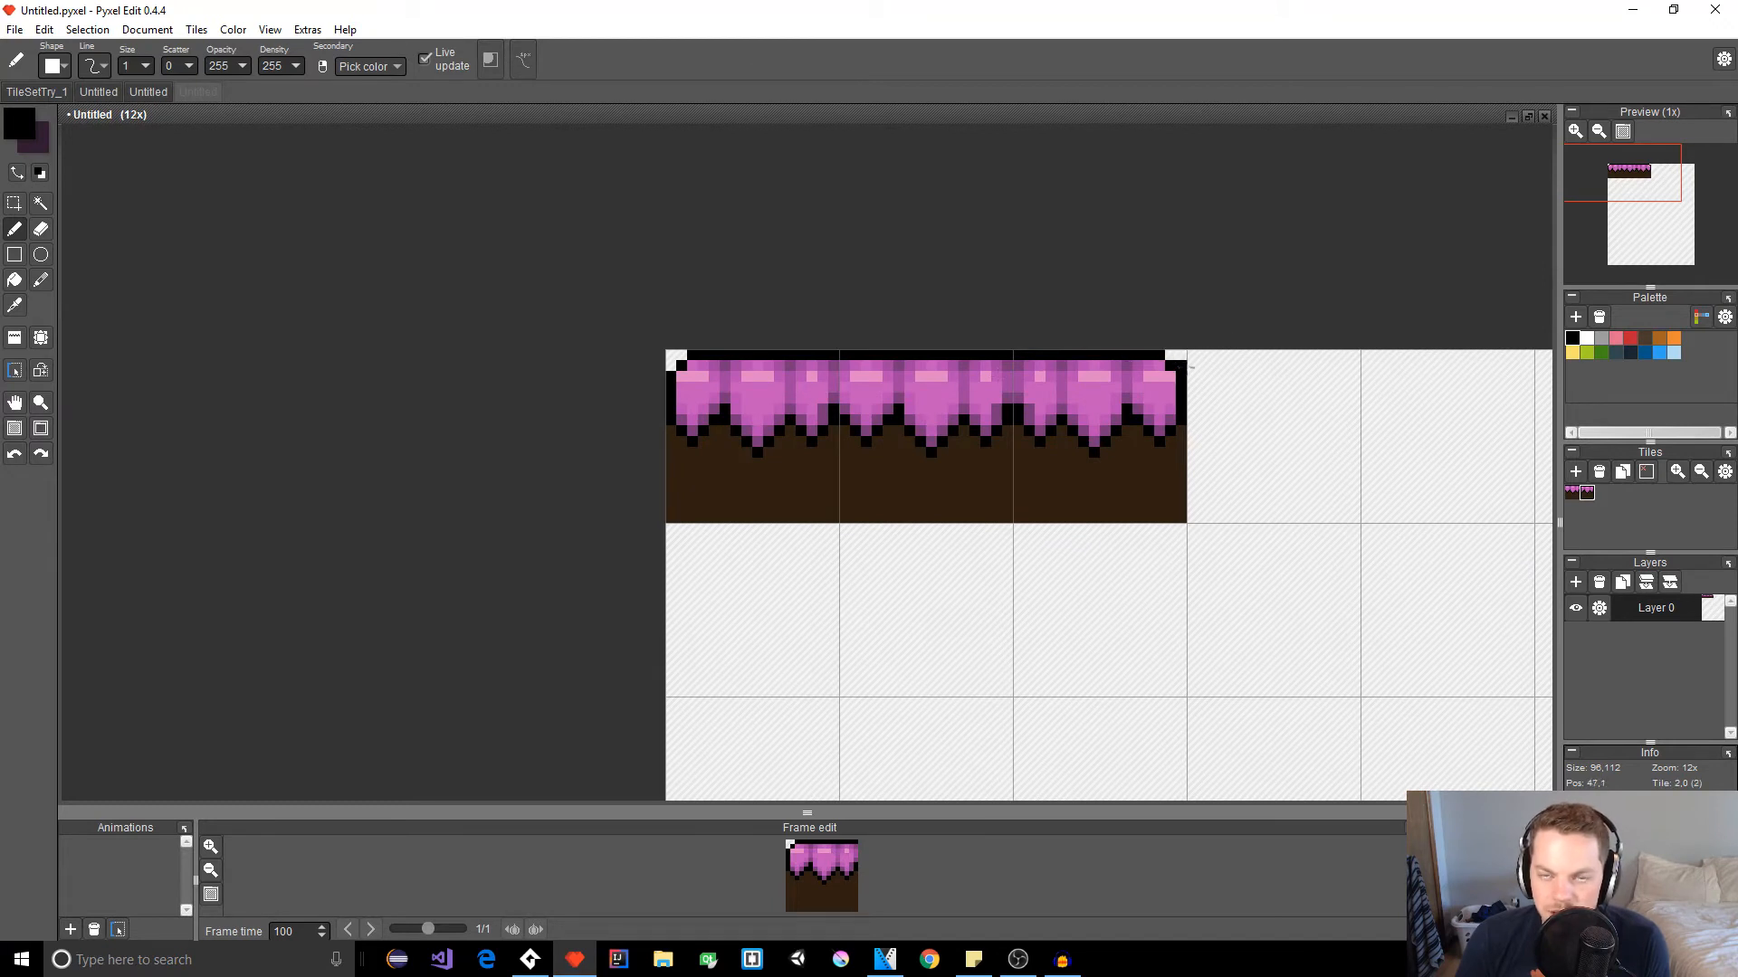
scroll(714, 379, up, 1)
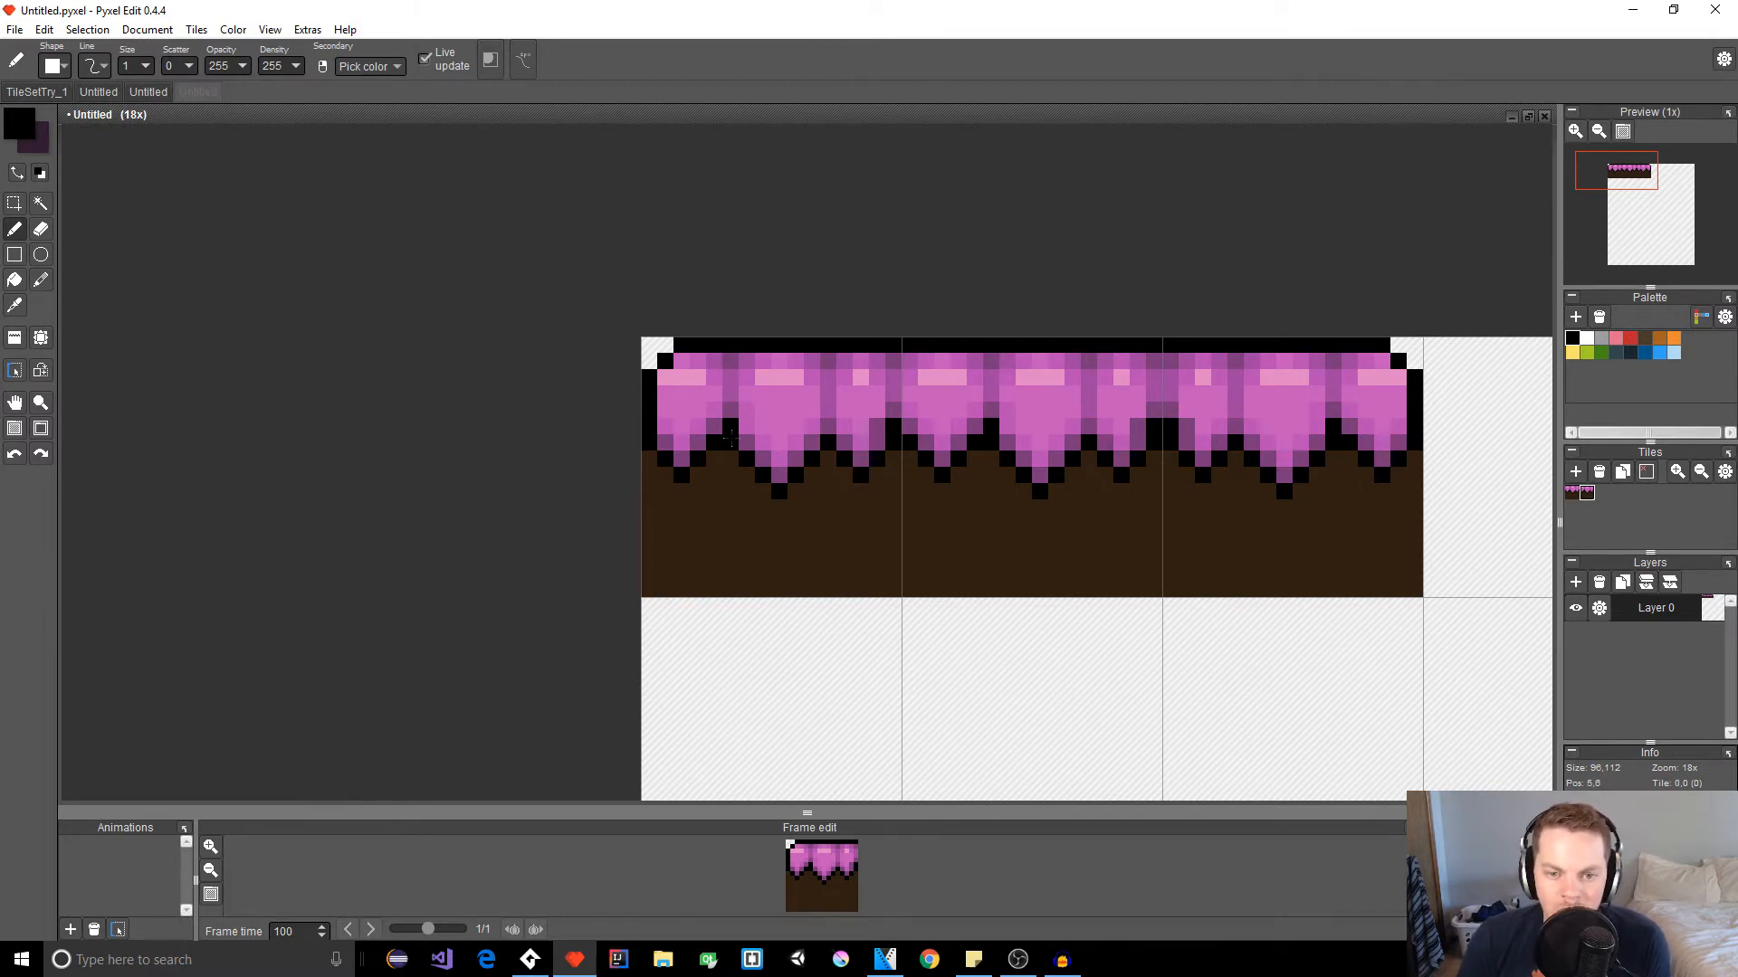
scroll(732, 439, up, 2)
key(e)
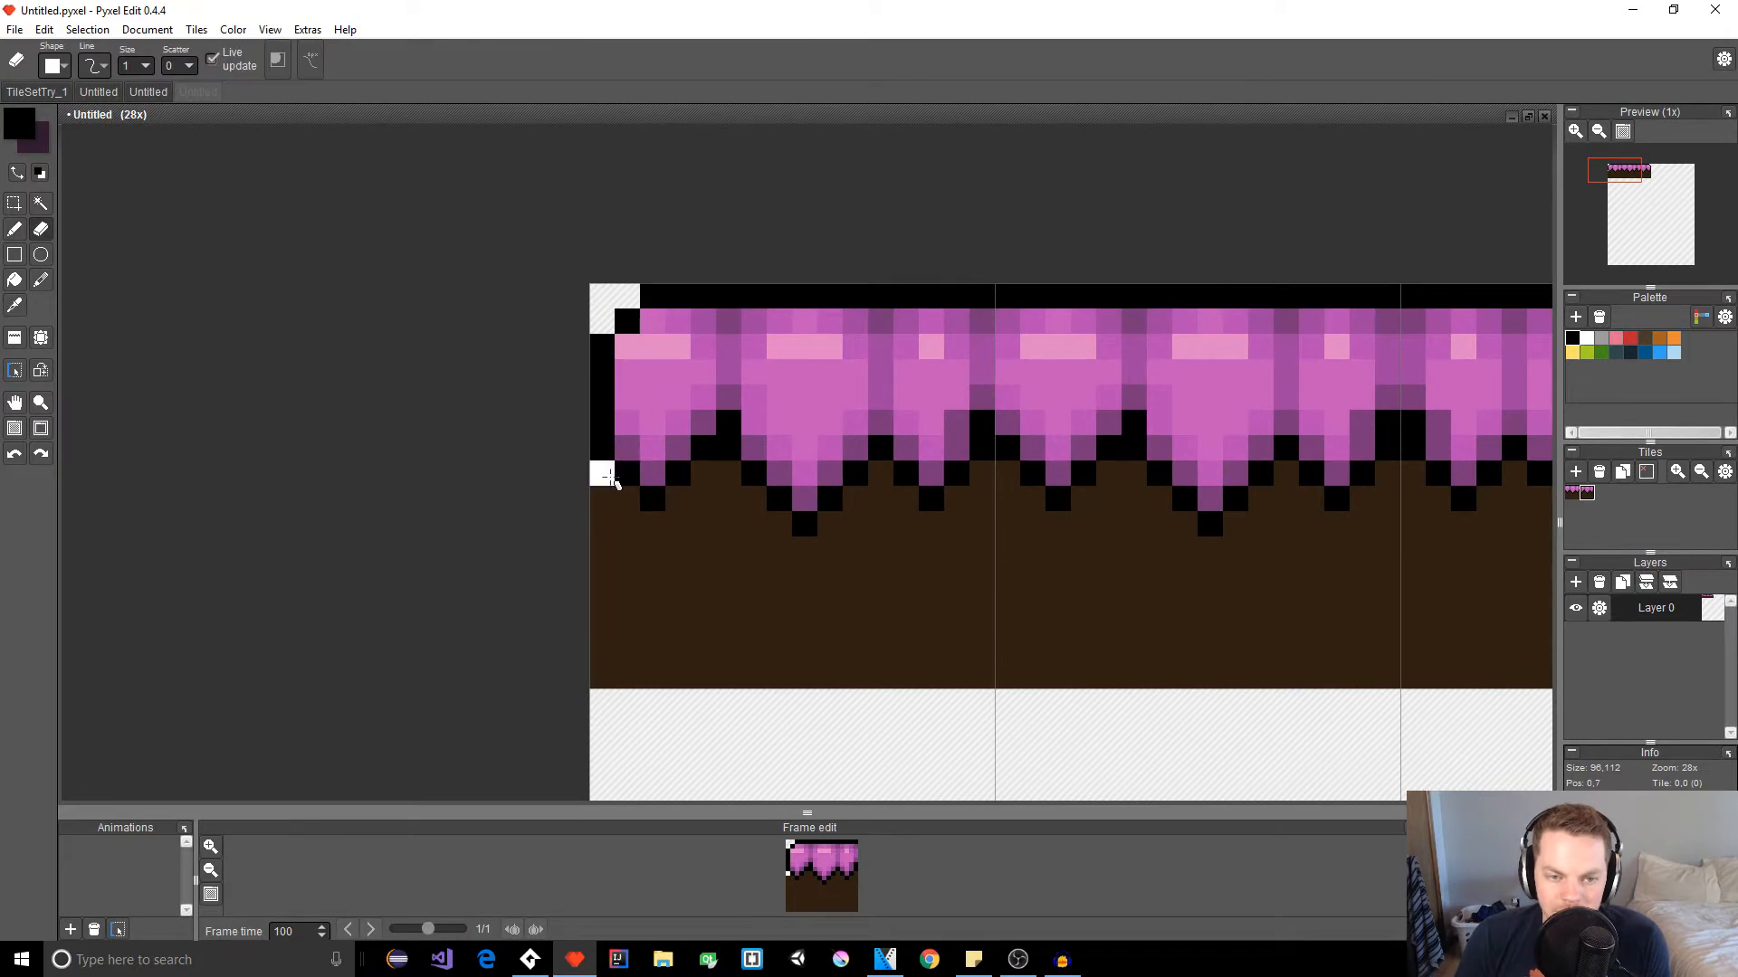
drag(611, 480, 603, 688)
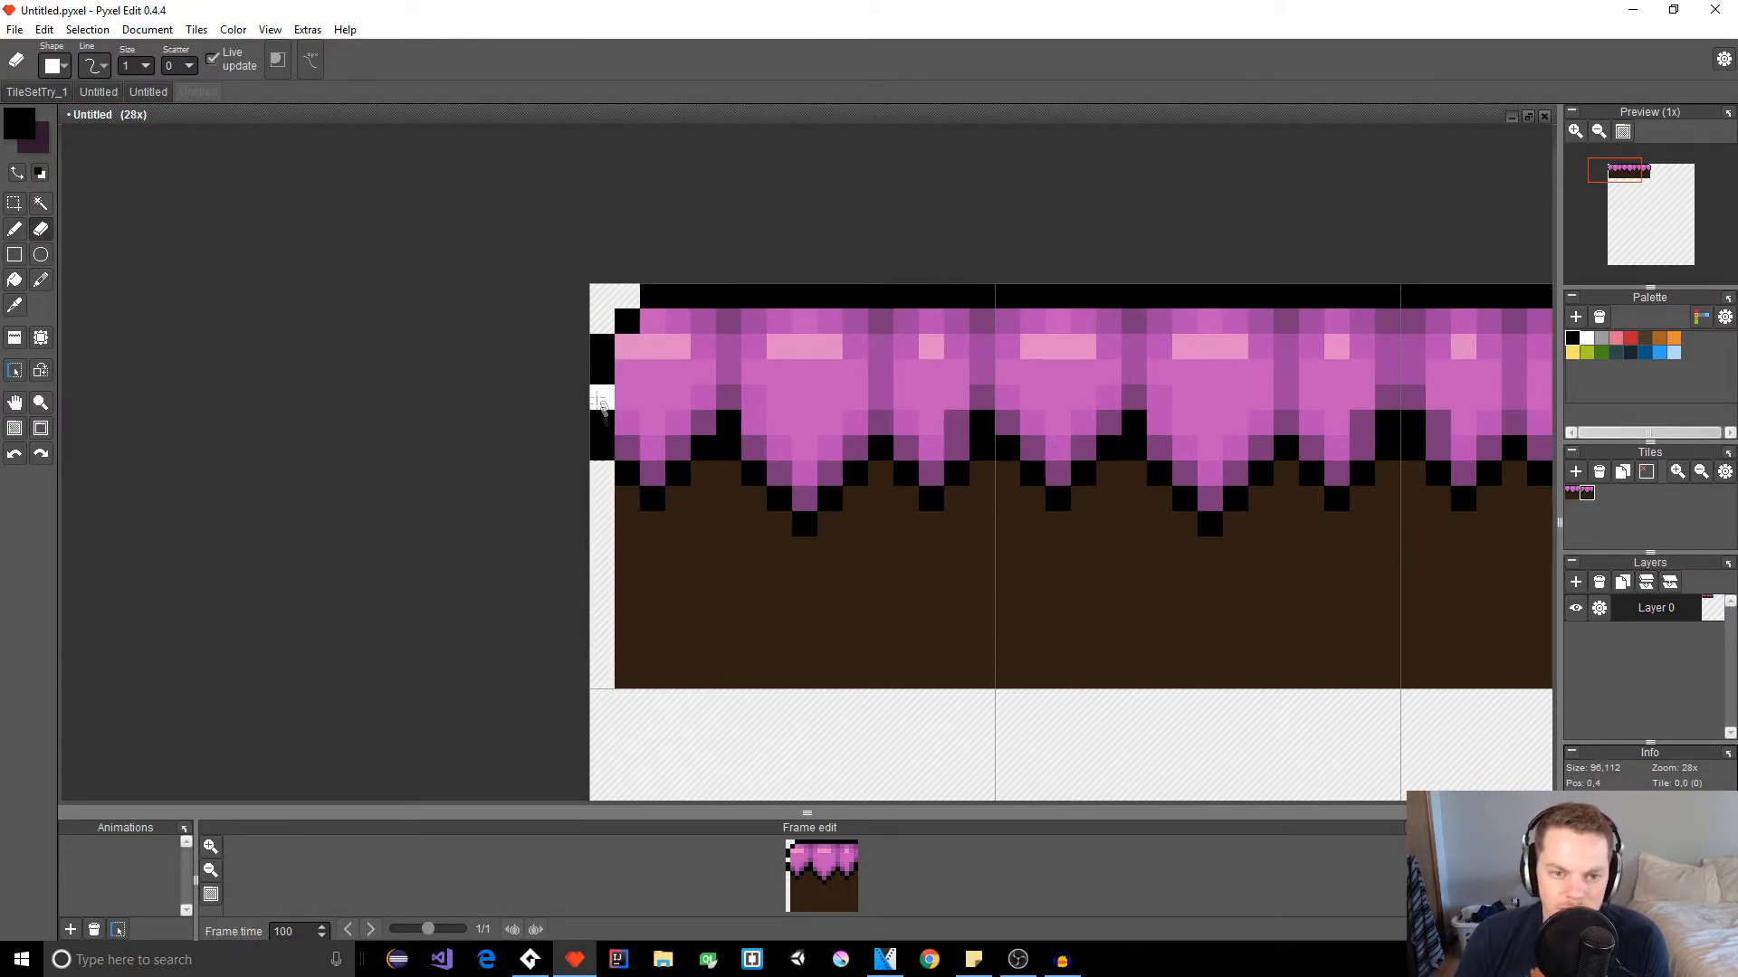
scroll(590, 521, down, 2)
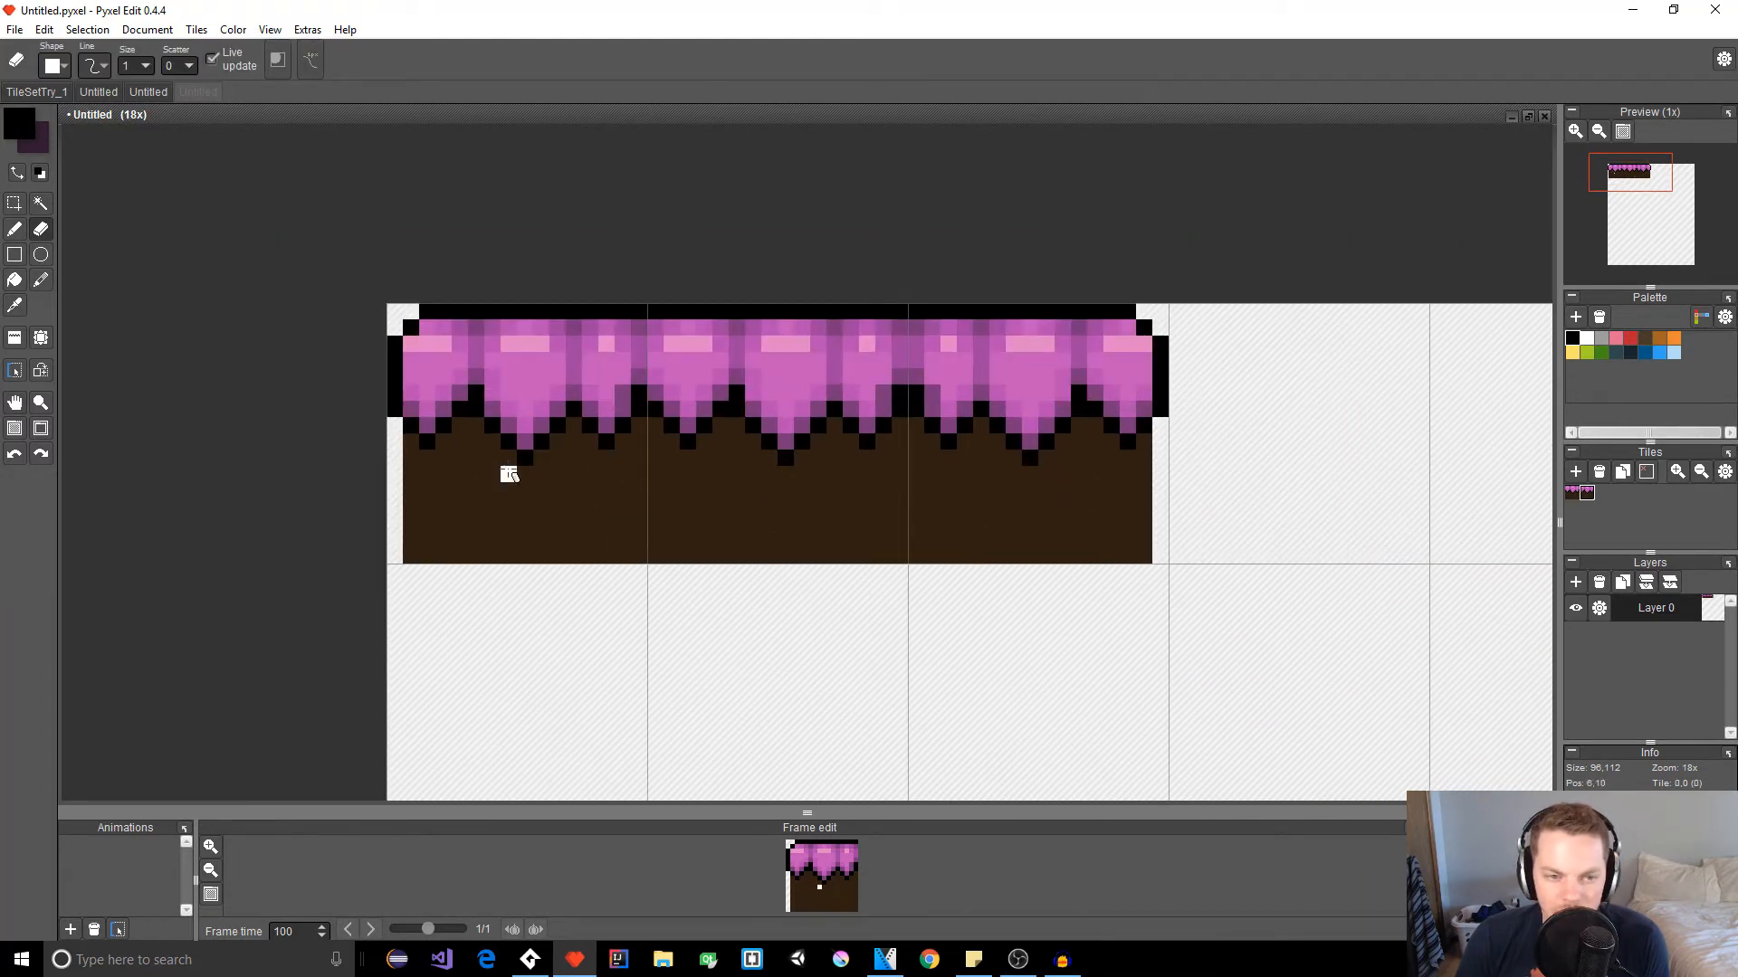
Step: Draw a one-pixel black outline down the outer side of the dirt in the first tile, from the lobe to the lower edge
scroll(412, 472, up, 2)
key(space)
mouse_move(410, 471)
mouse_down()
mouse_move(446, 461)
mouse_move(657, 538)
mouse_up()
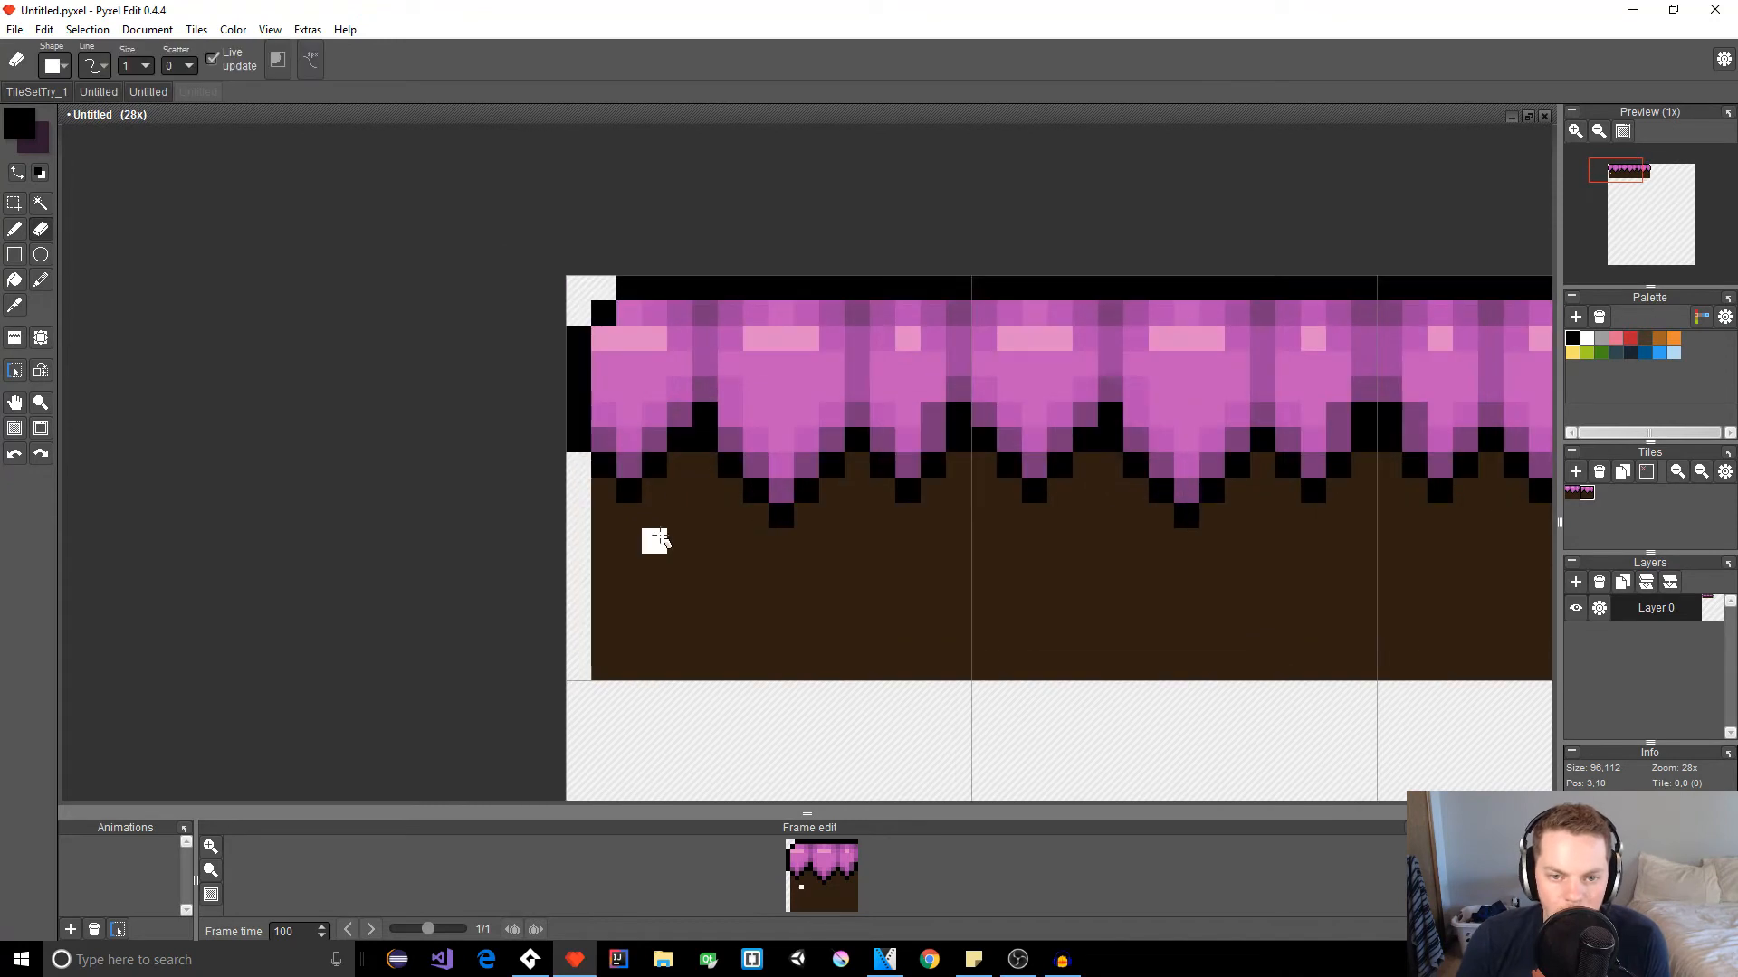
scroll(658, 540, up, 2)
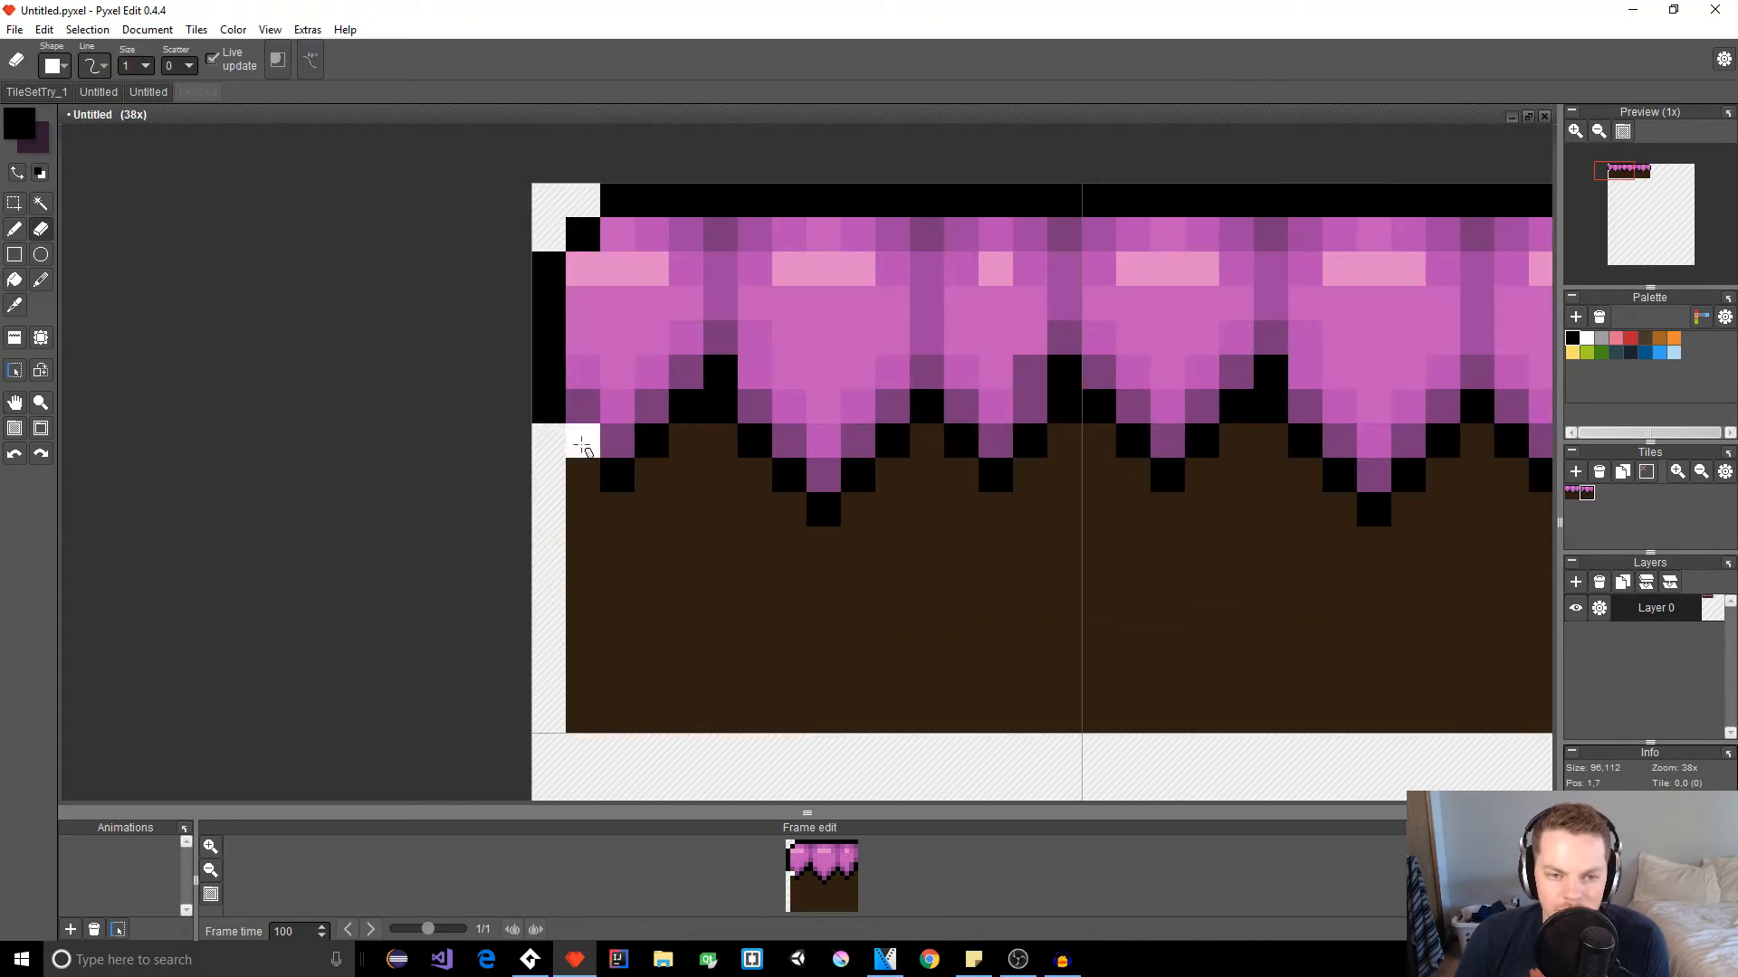
key(b)
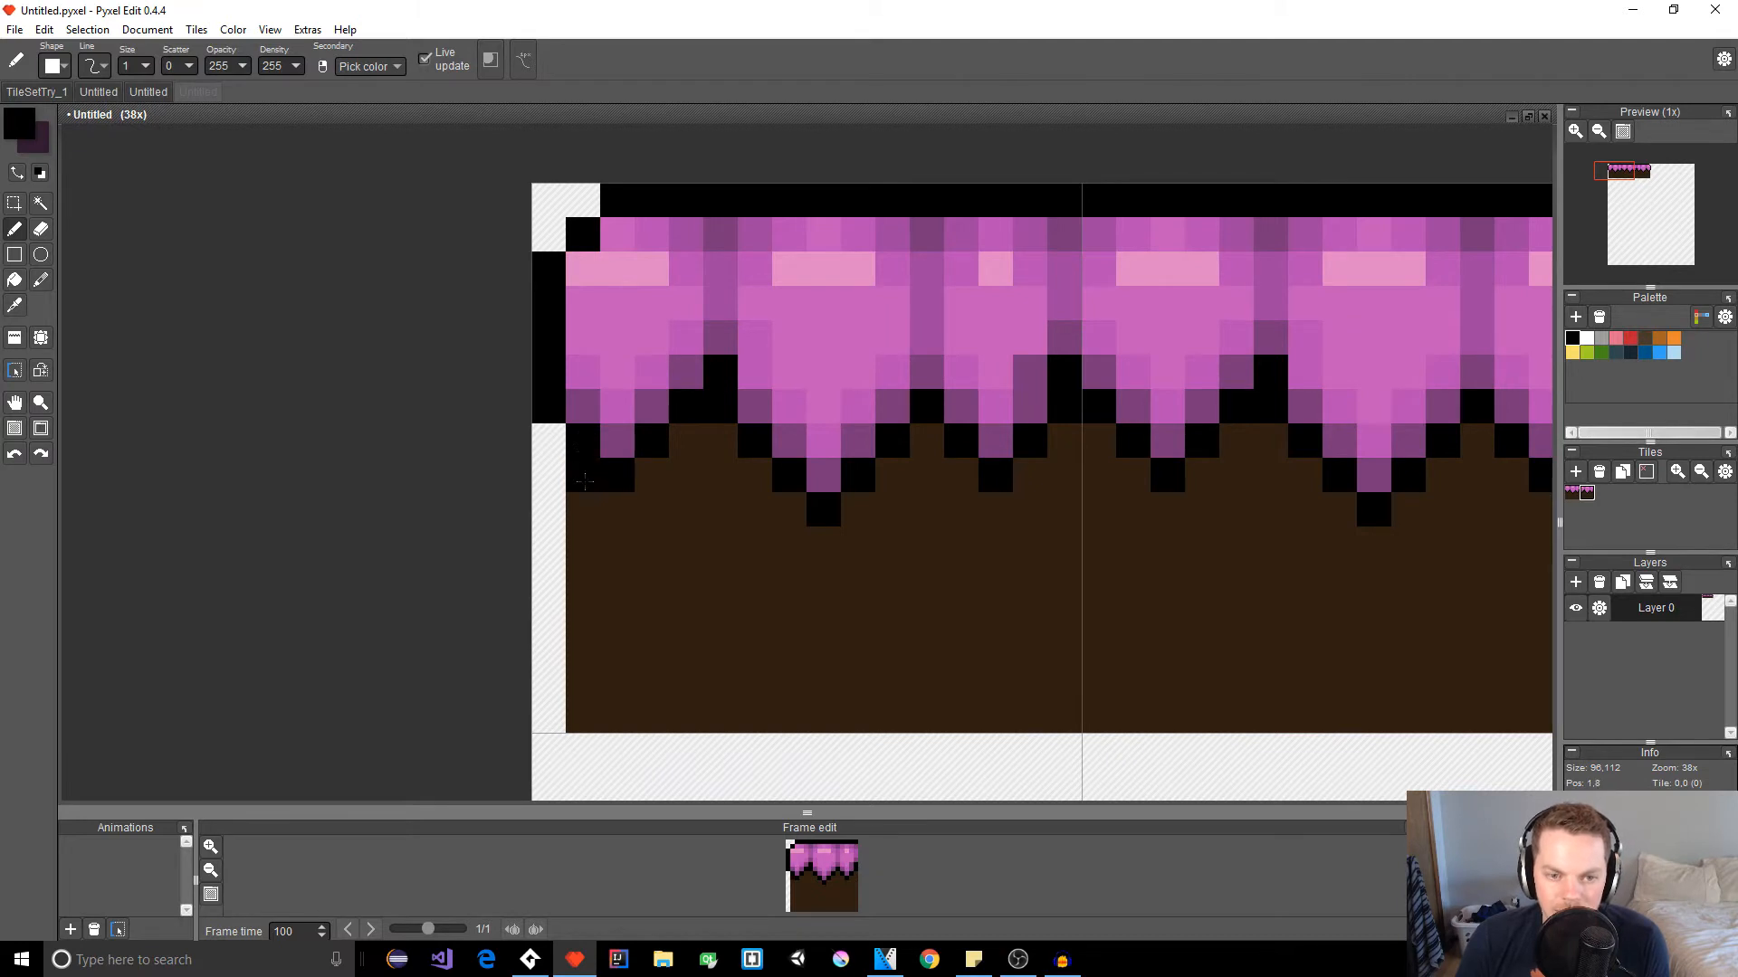
drag(584, 480, 579, 732)
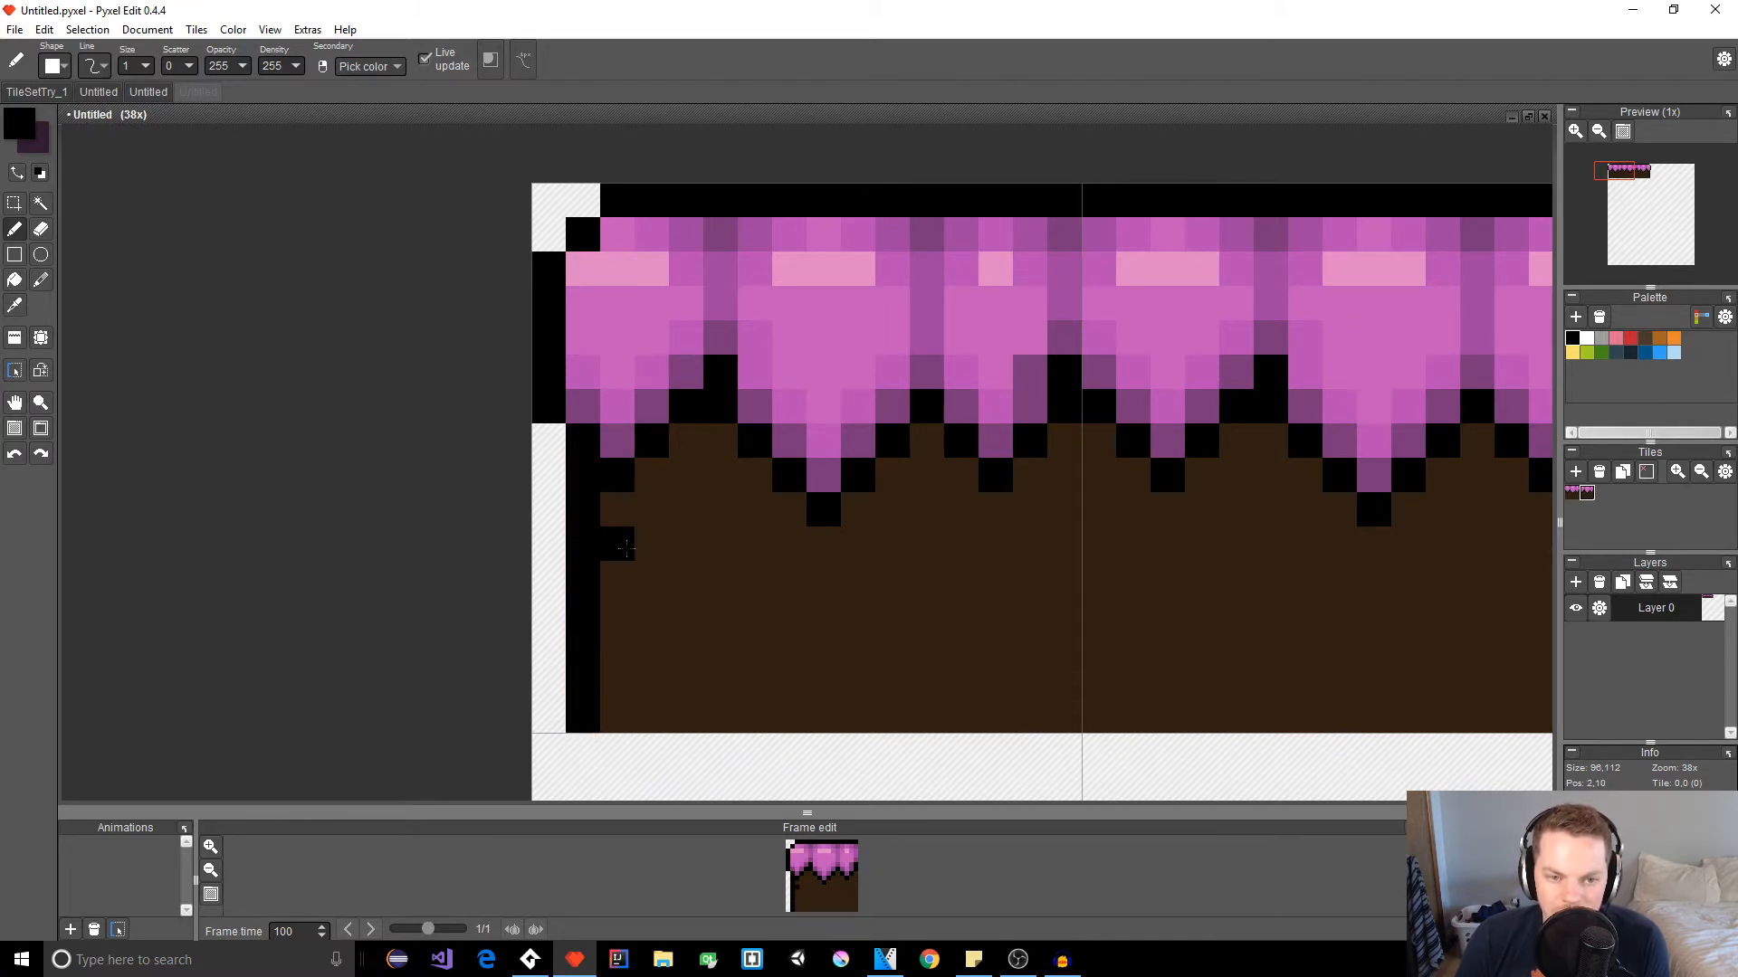
scroll(617, 543, down, 2)
scroll(671, 611, down, 2)
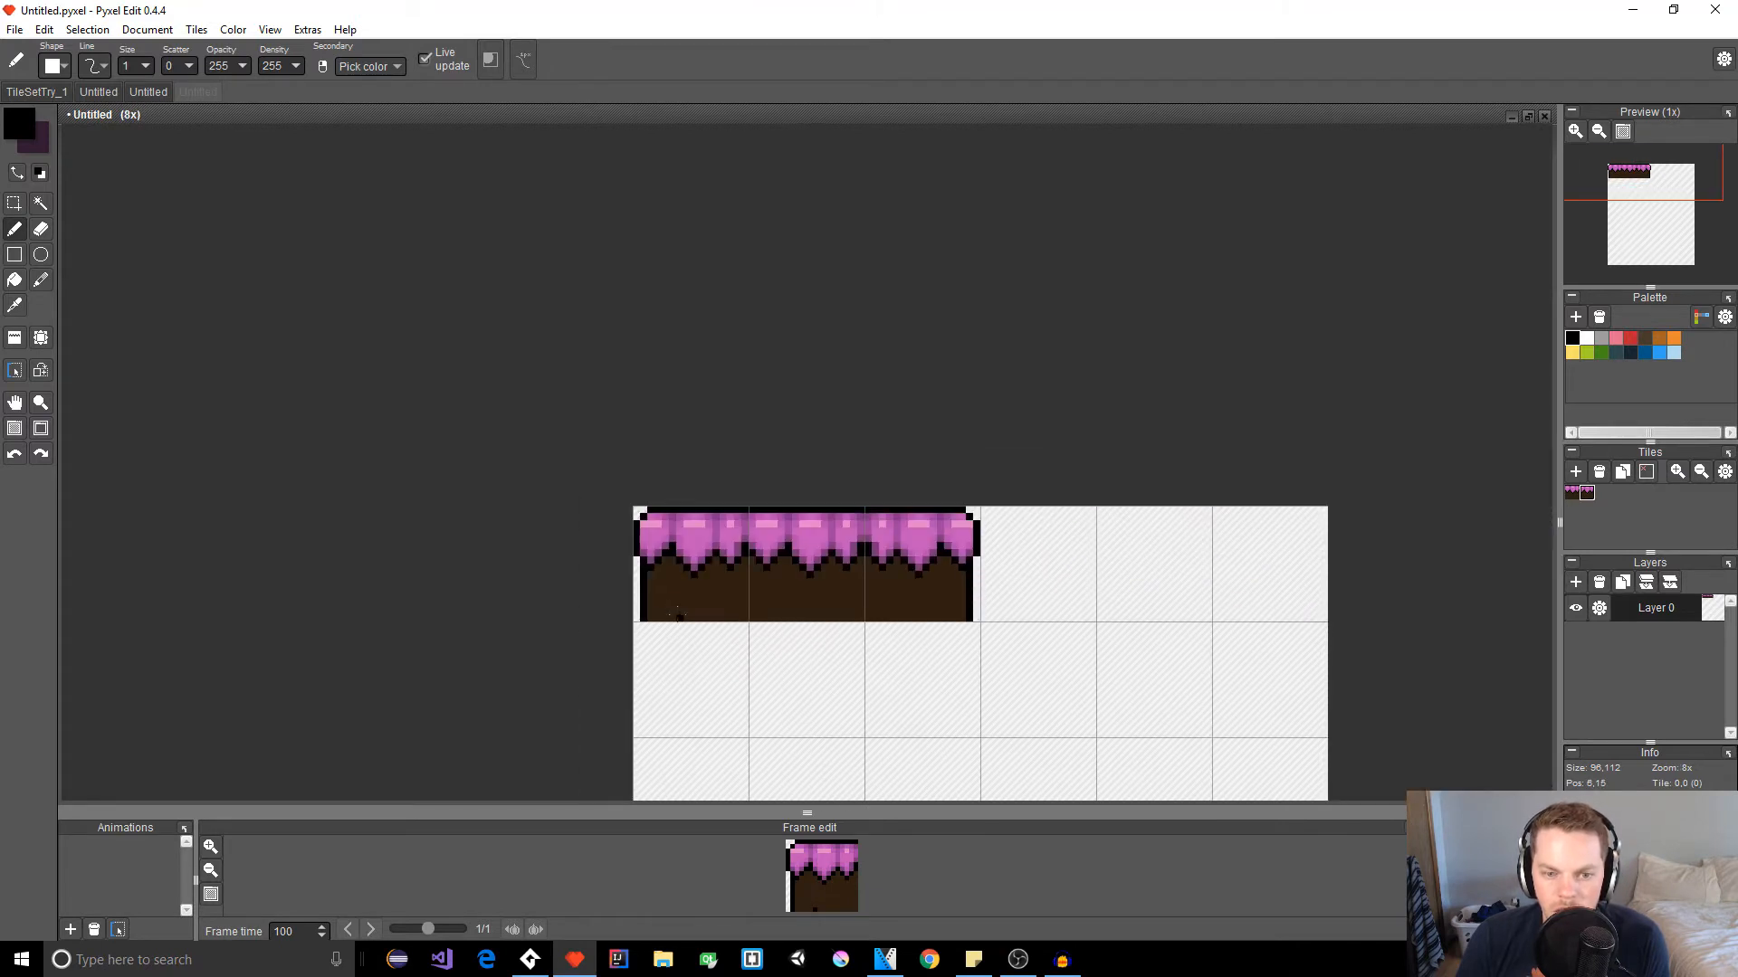
Step: Copy the lower dirt strip with its side outlines across the three top tiles and stretch the copy to fill the two tile rows below
scroll(677, 616, up, 2)
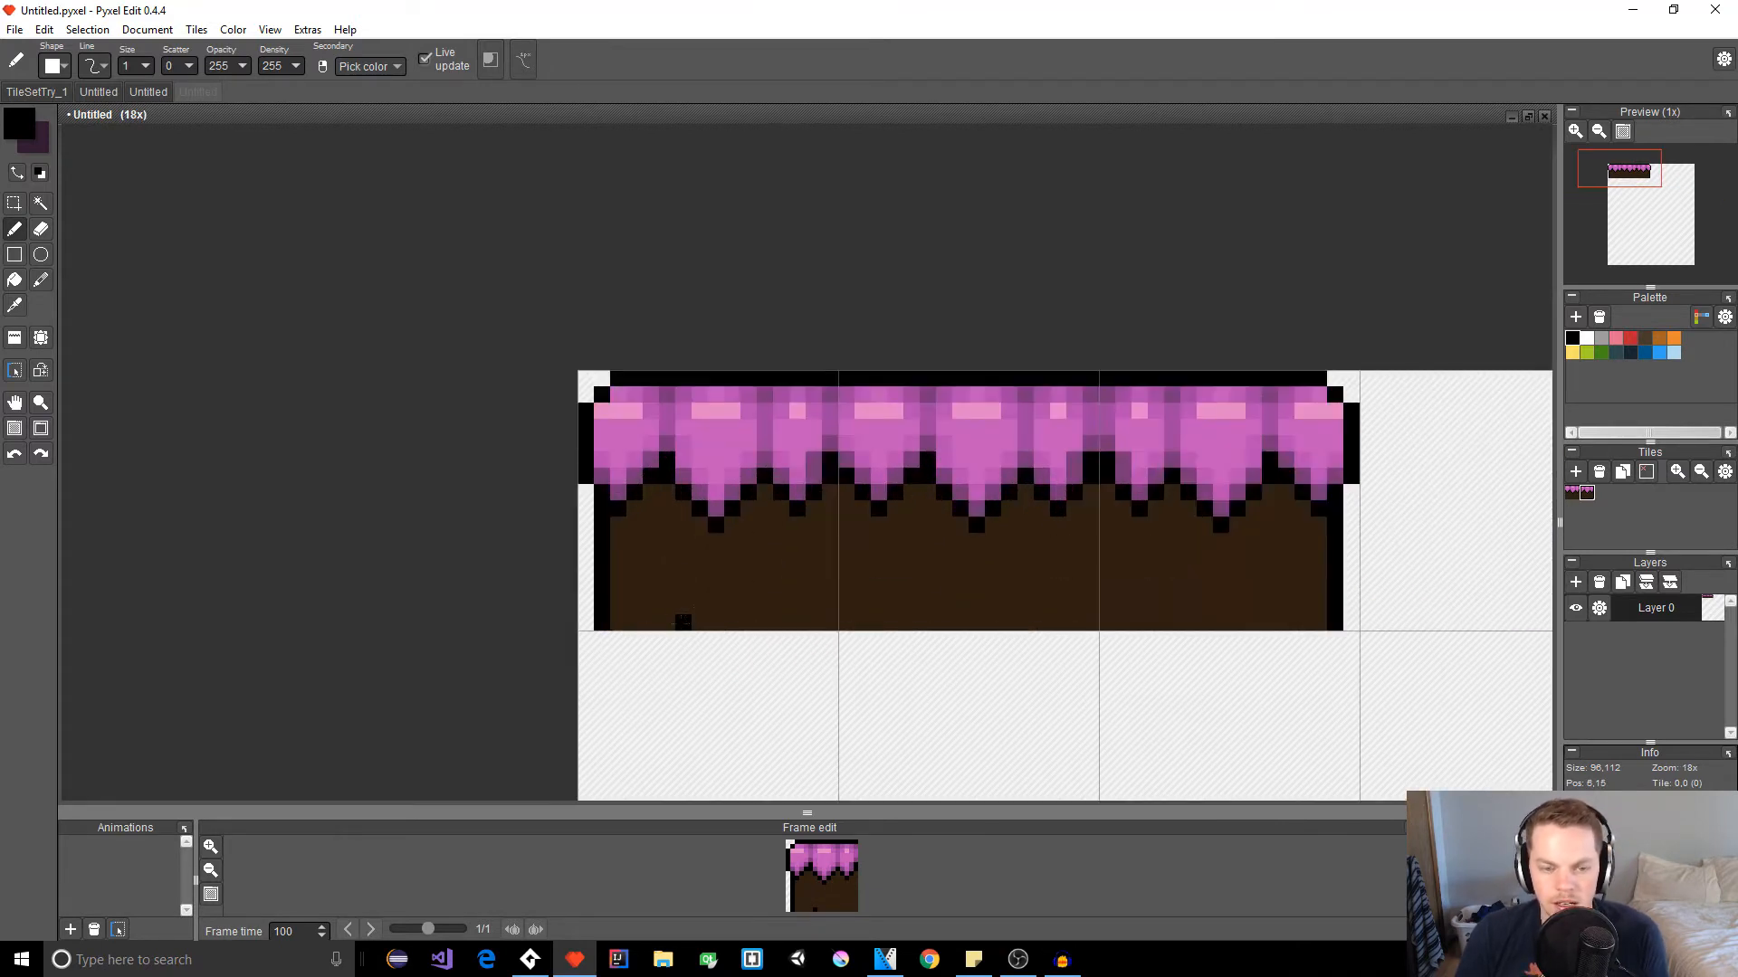
scroll(859, 524, down, 2)
scroll(851, 521, up, 1)
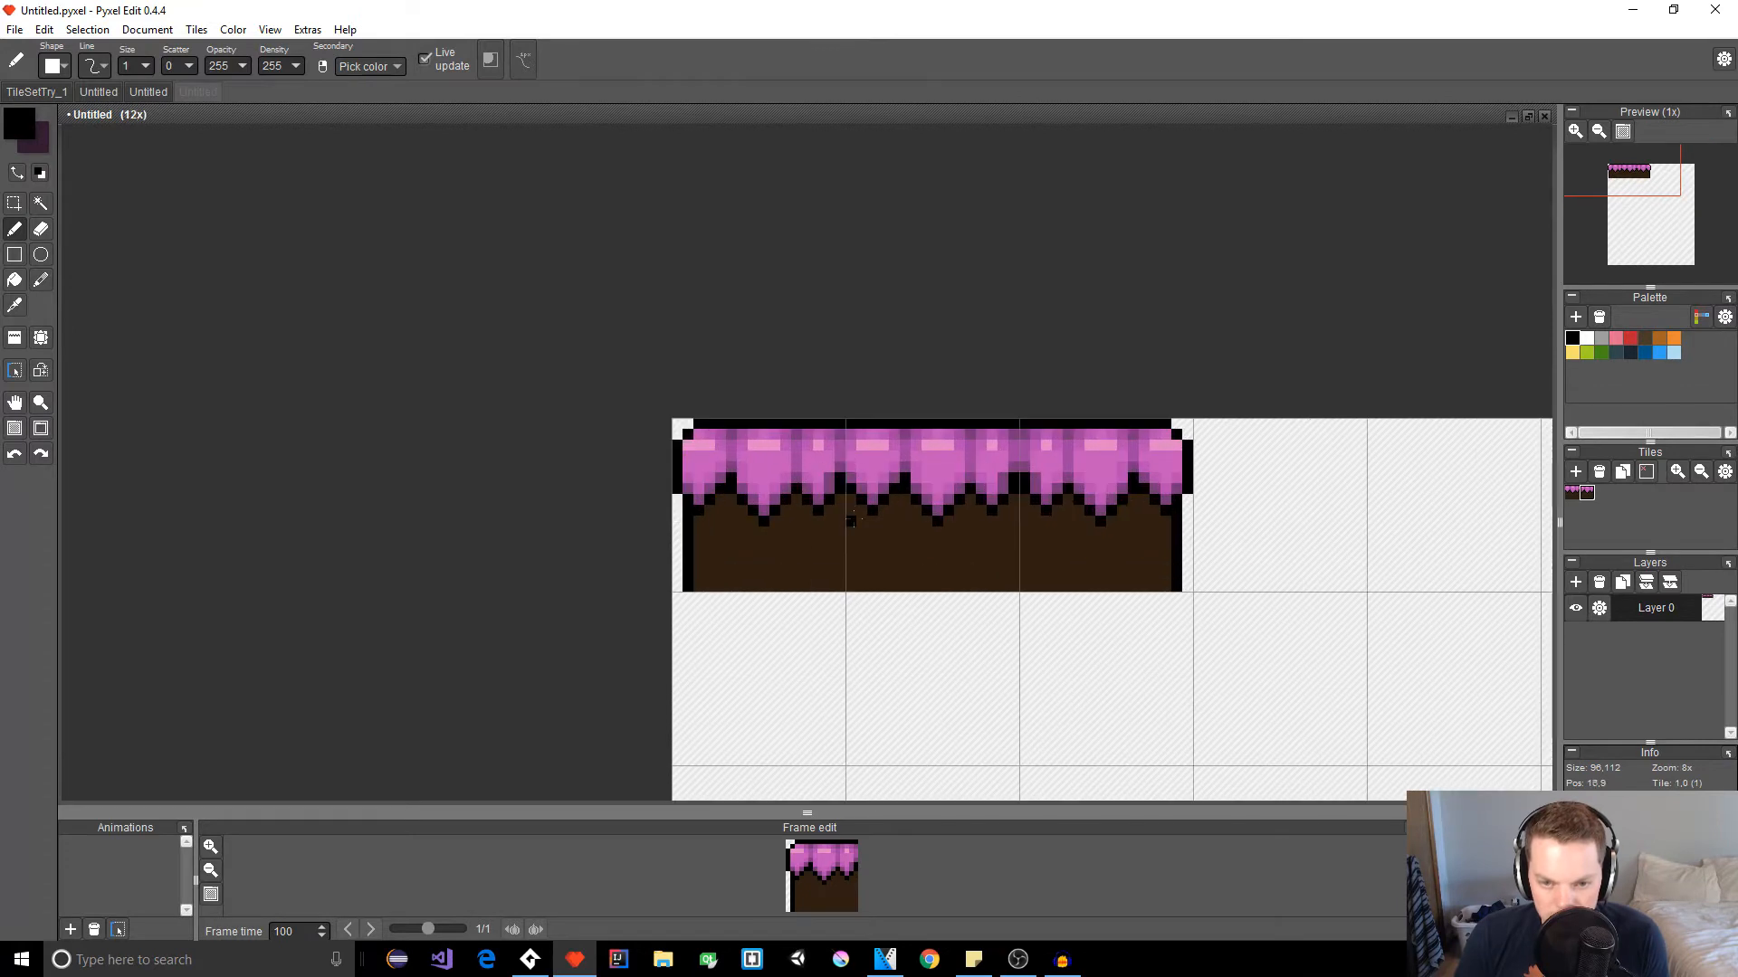
key(s)
drag(684, 539, 1177, 584)
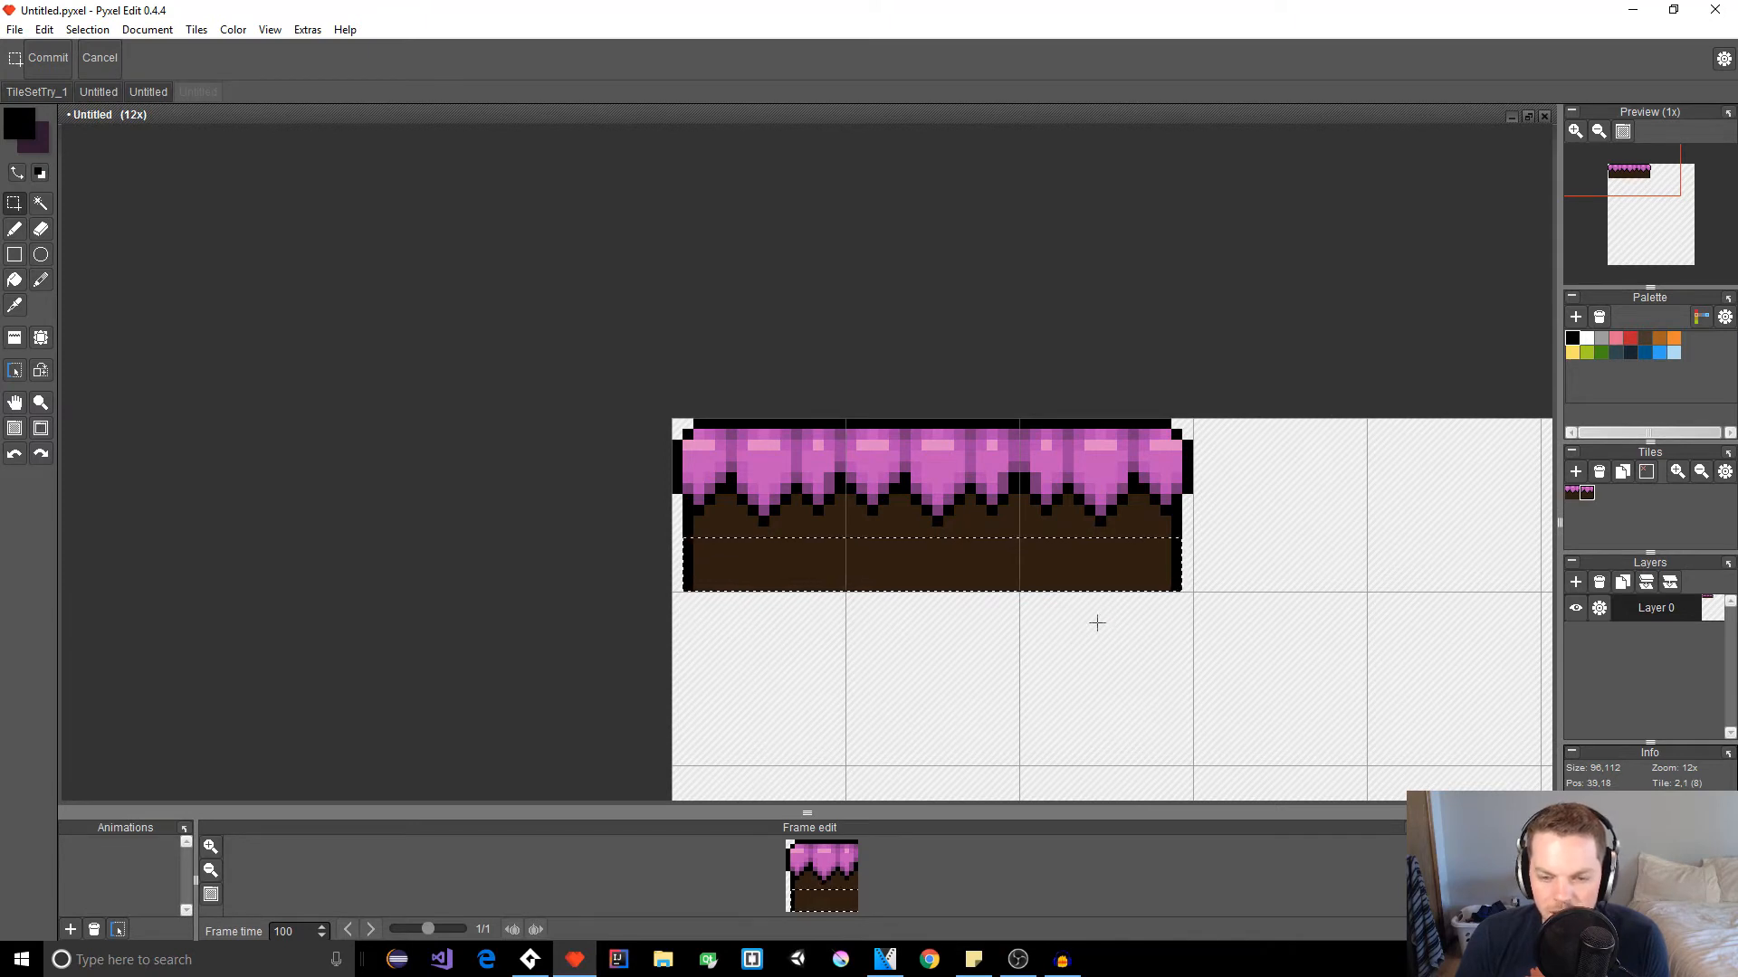
key(ctrl+v)
drag(996, 594, 832, 714)
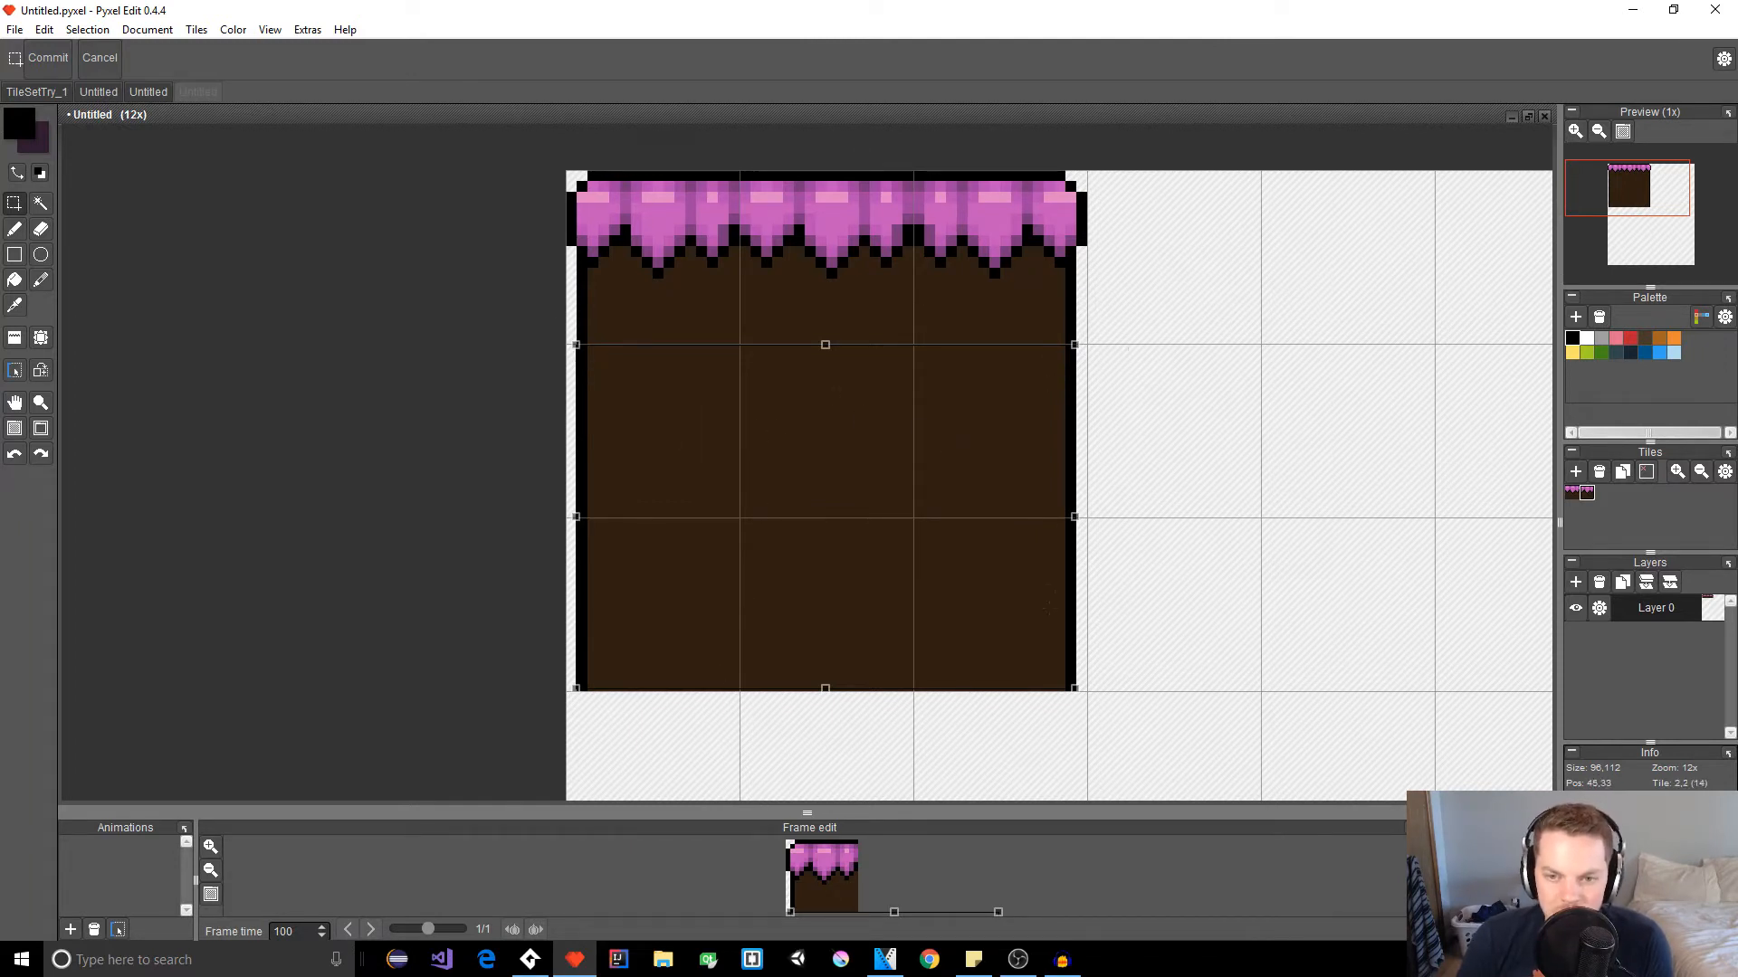
click(1210, 438)
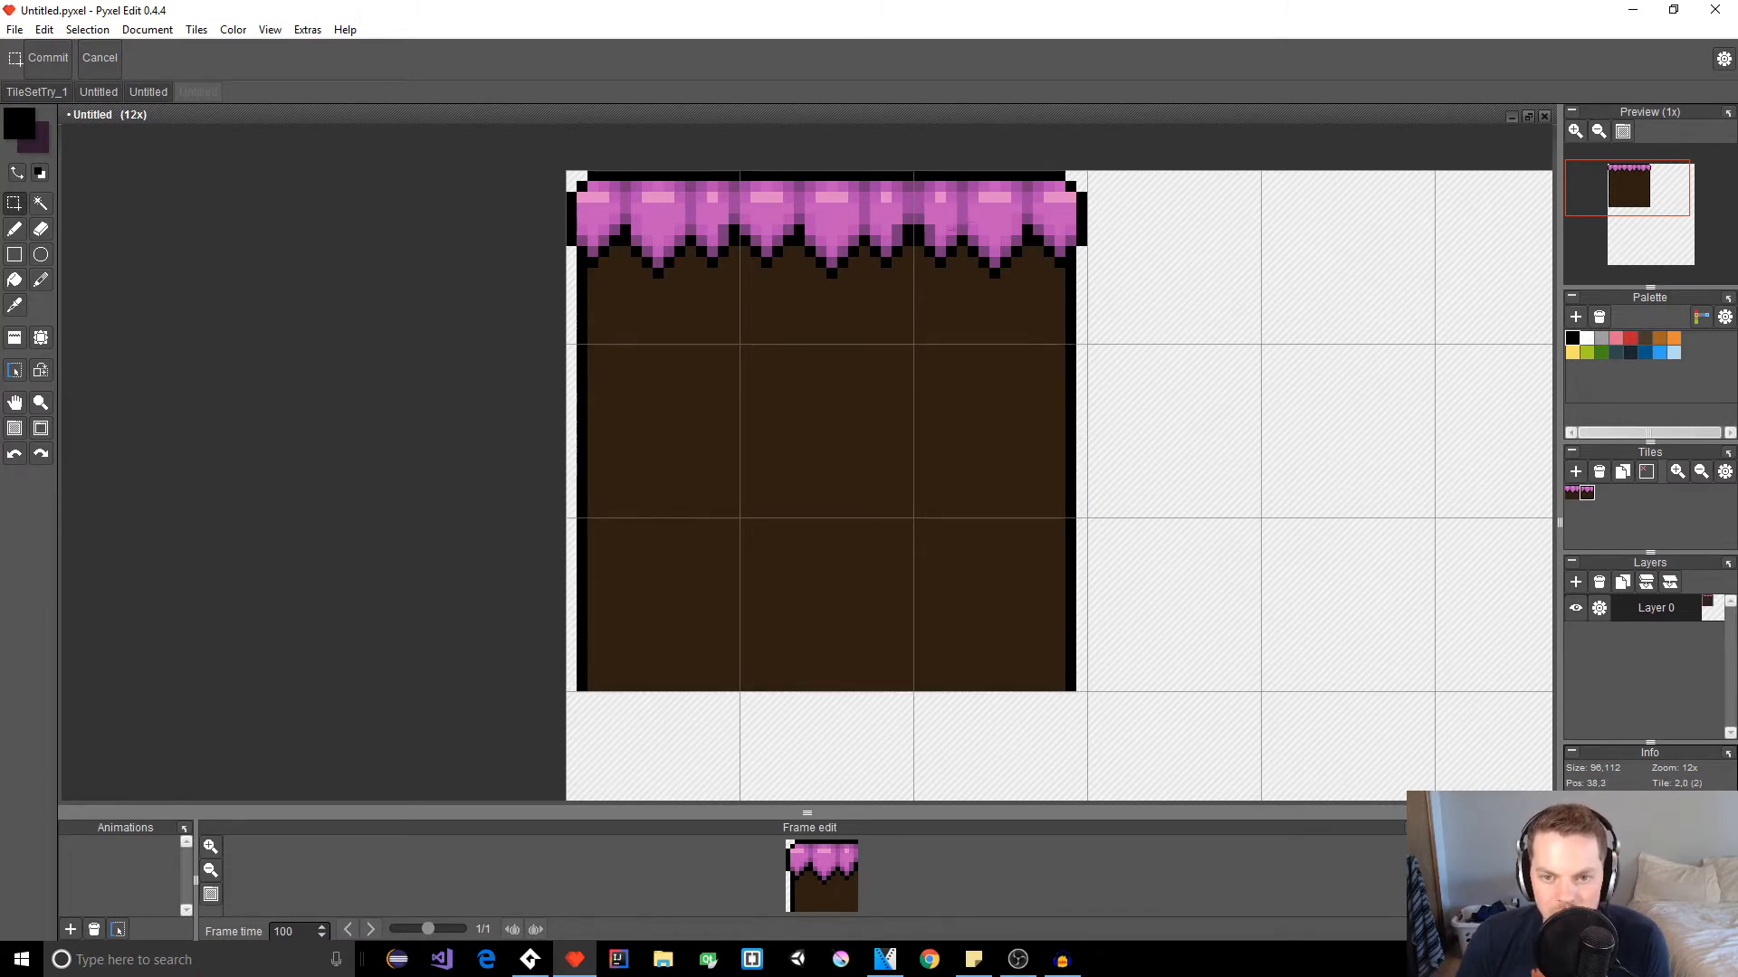
Step: Draw a one-pixel black outline along the lower edge of the three-tile dirt block, with an extra black pixel inside each lower corner
scroll(708, 622, up, 2)
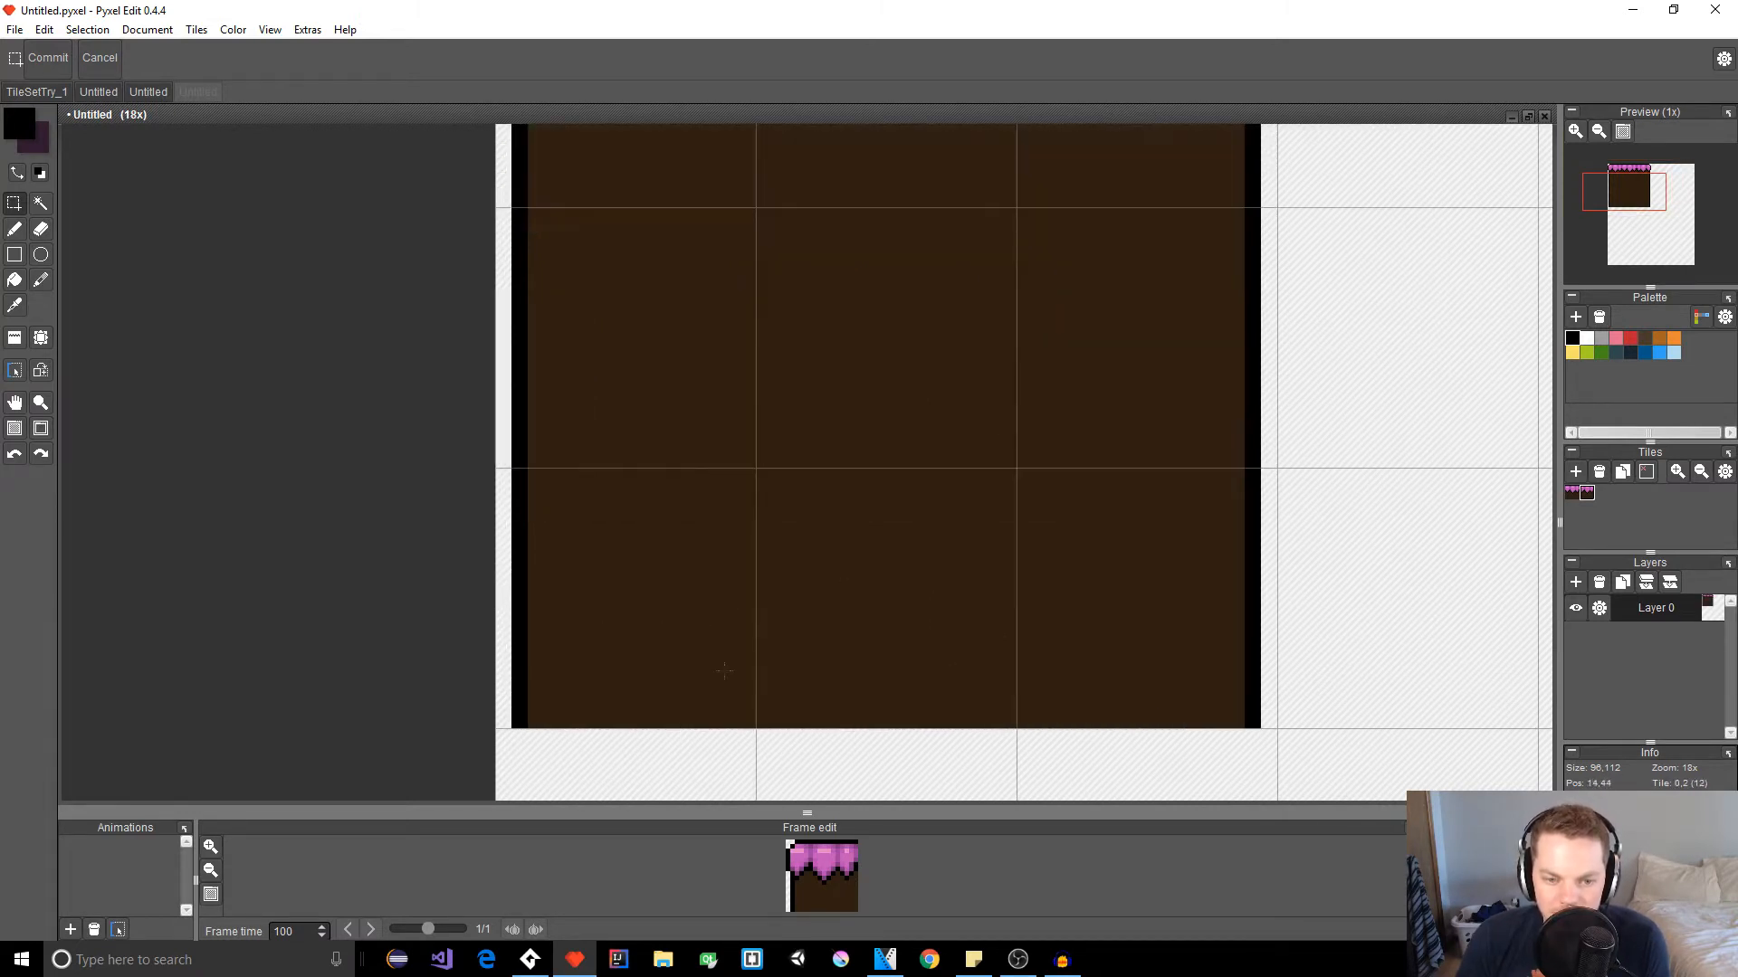
key(b)
key(space)
drag(781, 593, 694, 414)
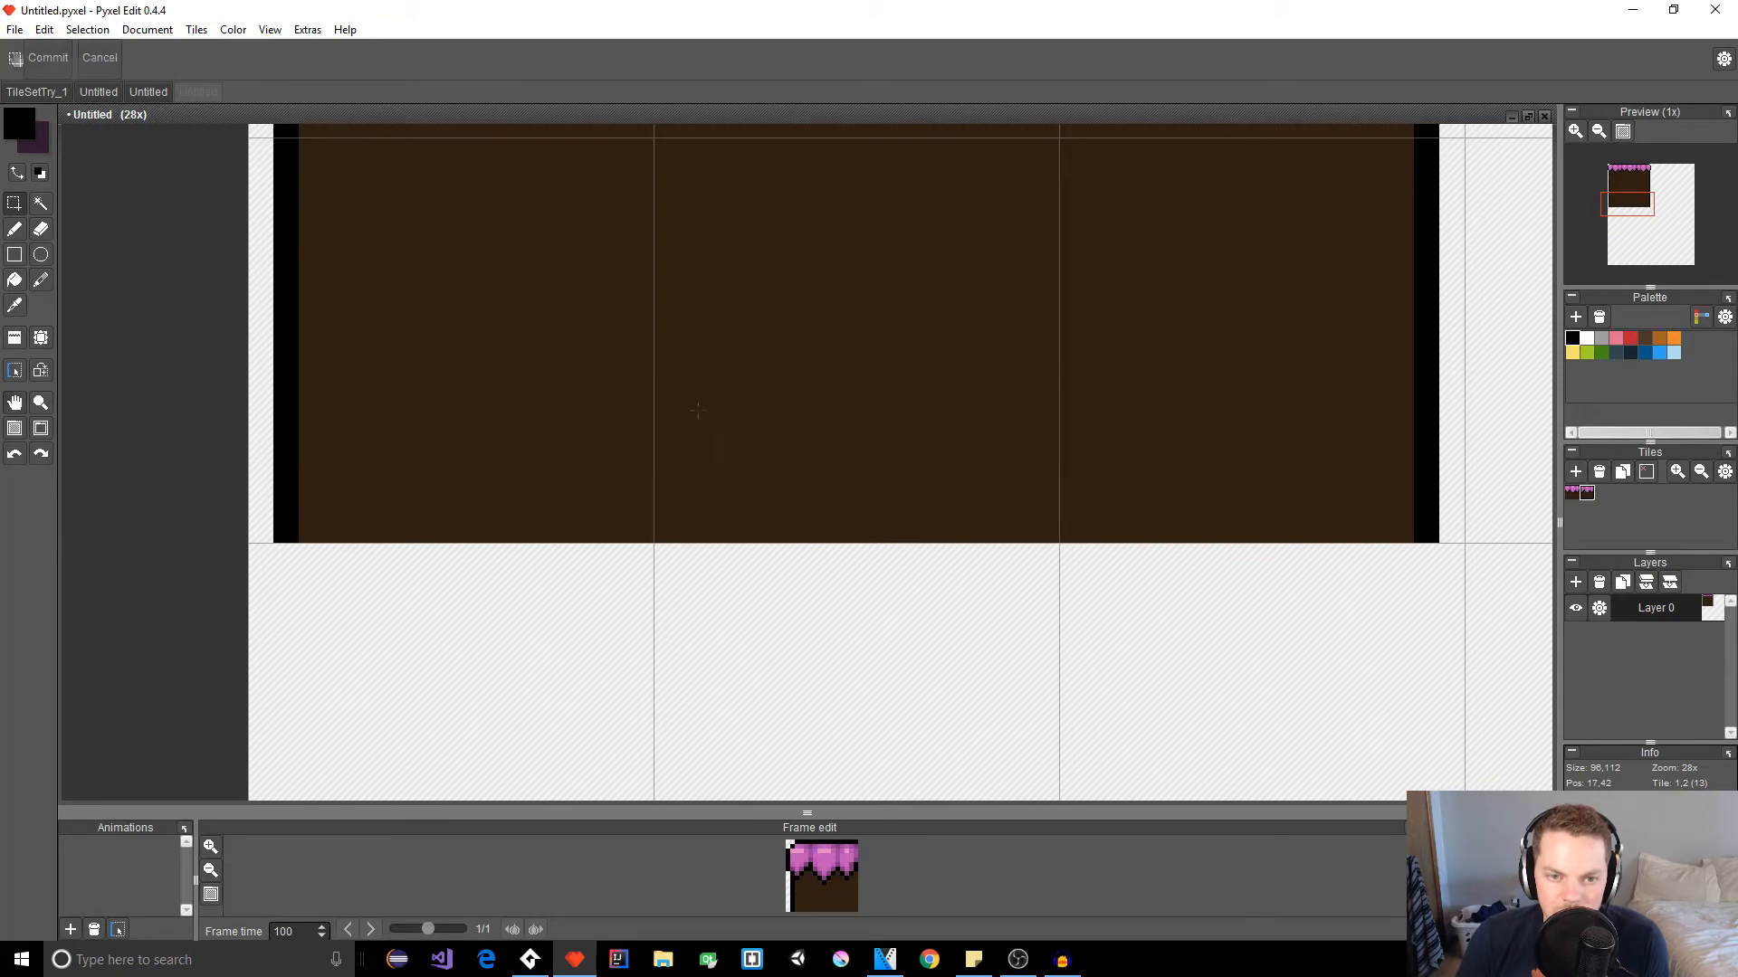
key(s)
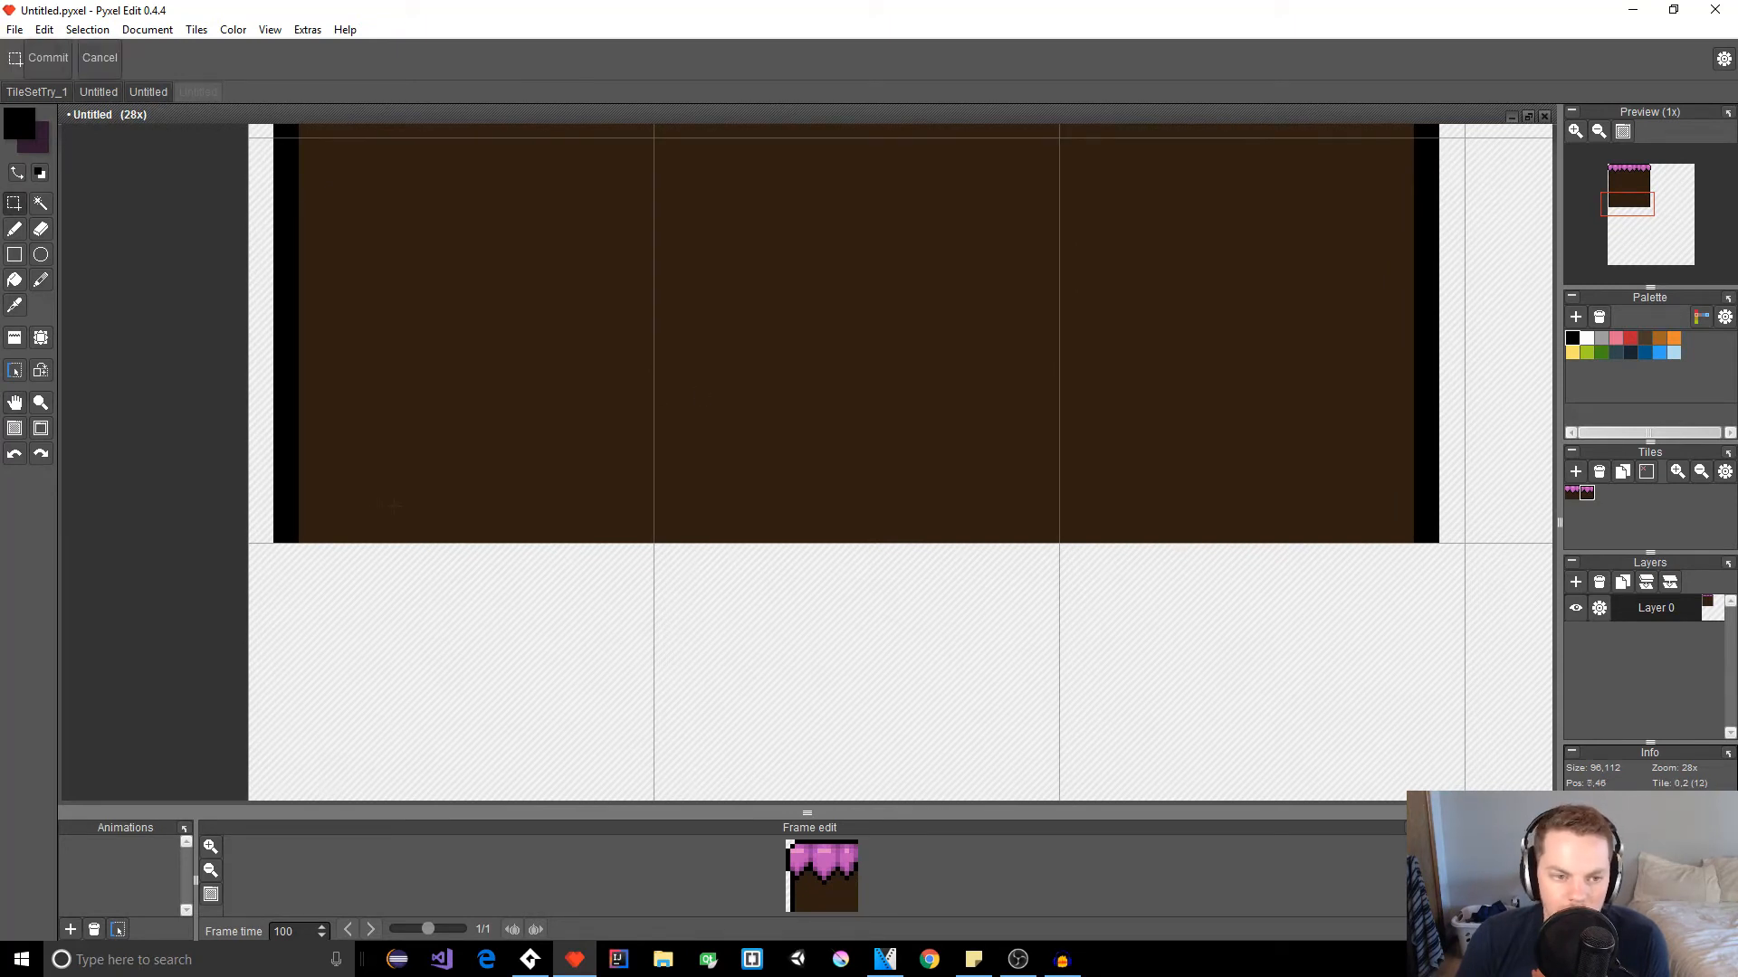
key(b)
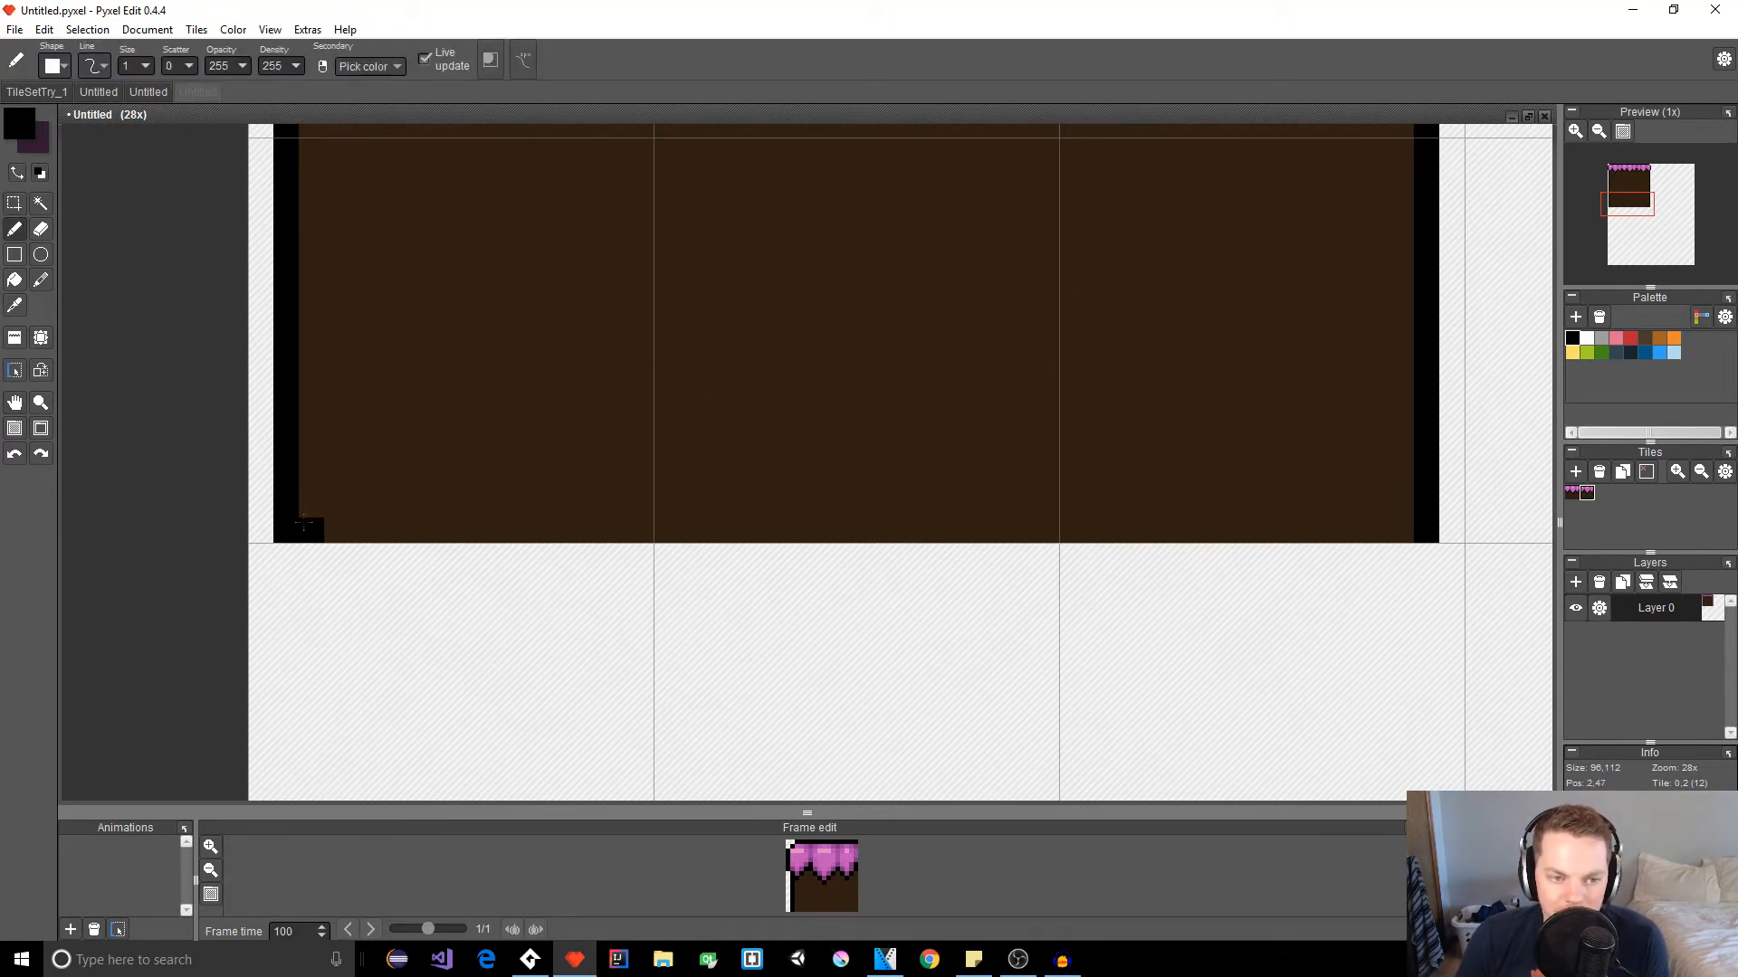
mouse_move(311, 529)
mouse_down()
mouse_move(966, 503)
mouse_move(1421, 527)
mouse_up()
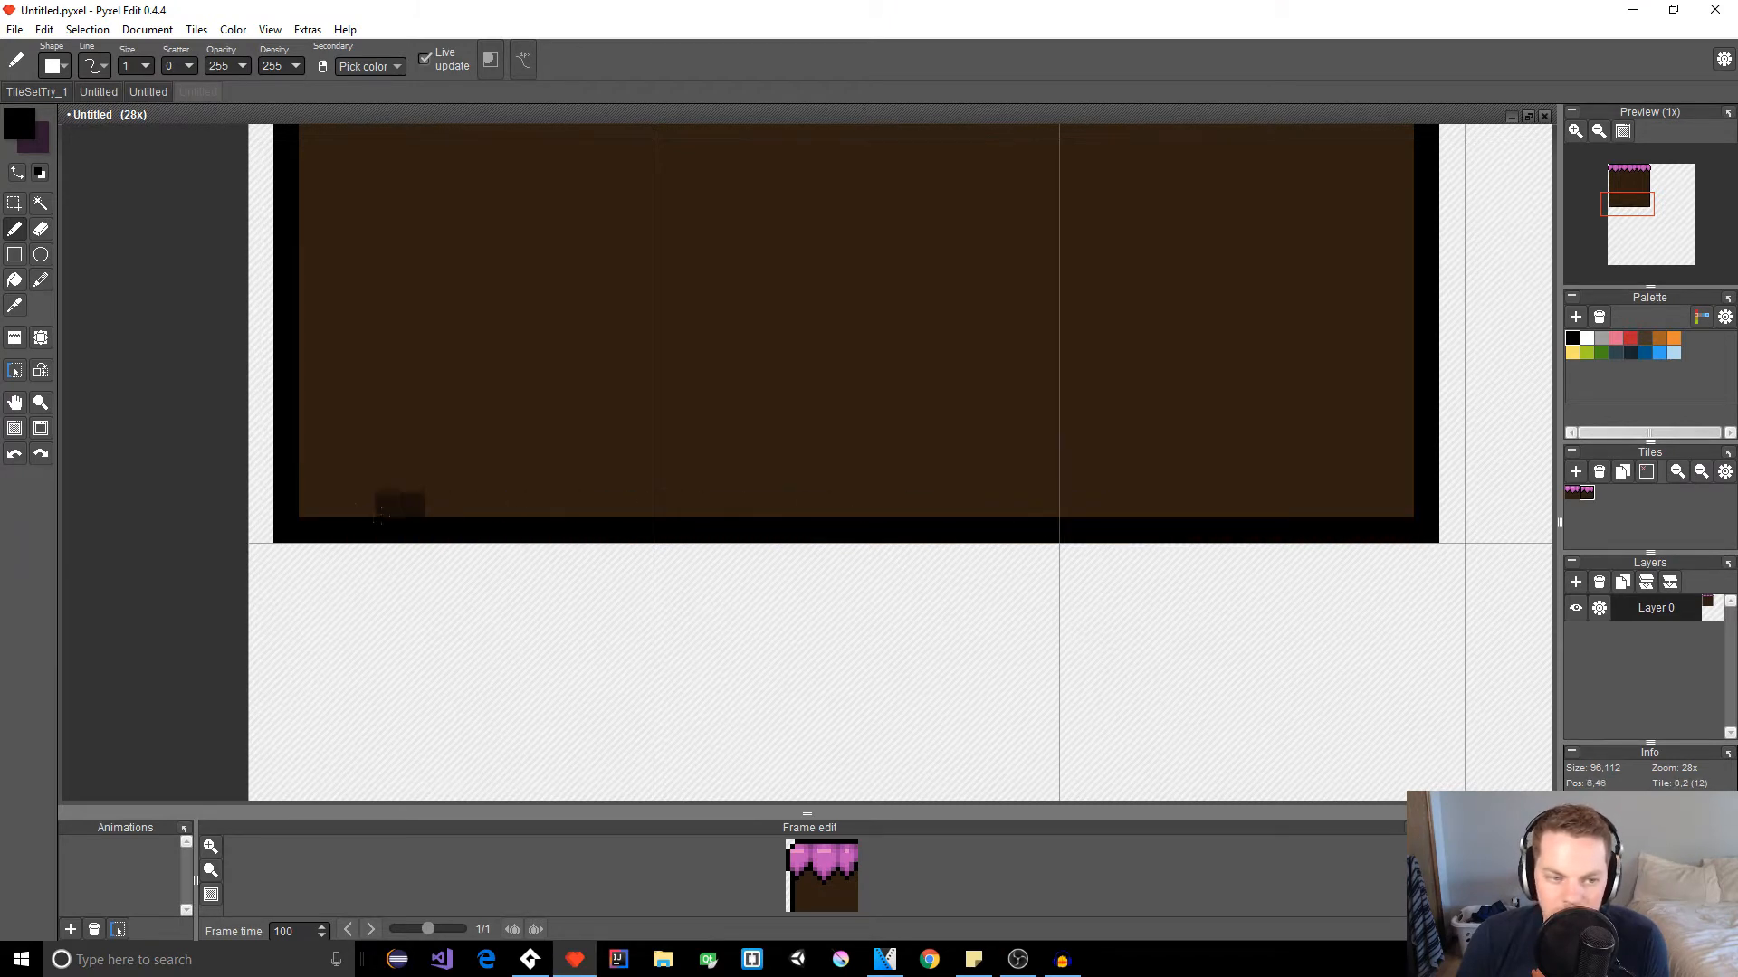
click(1401, 504)
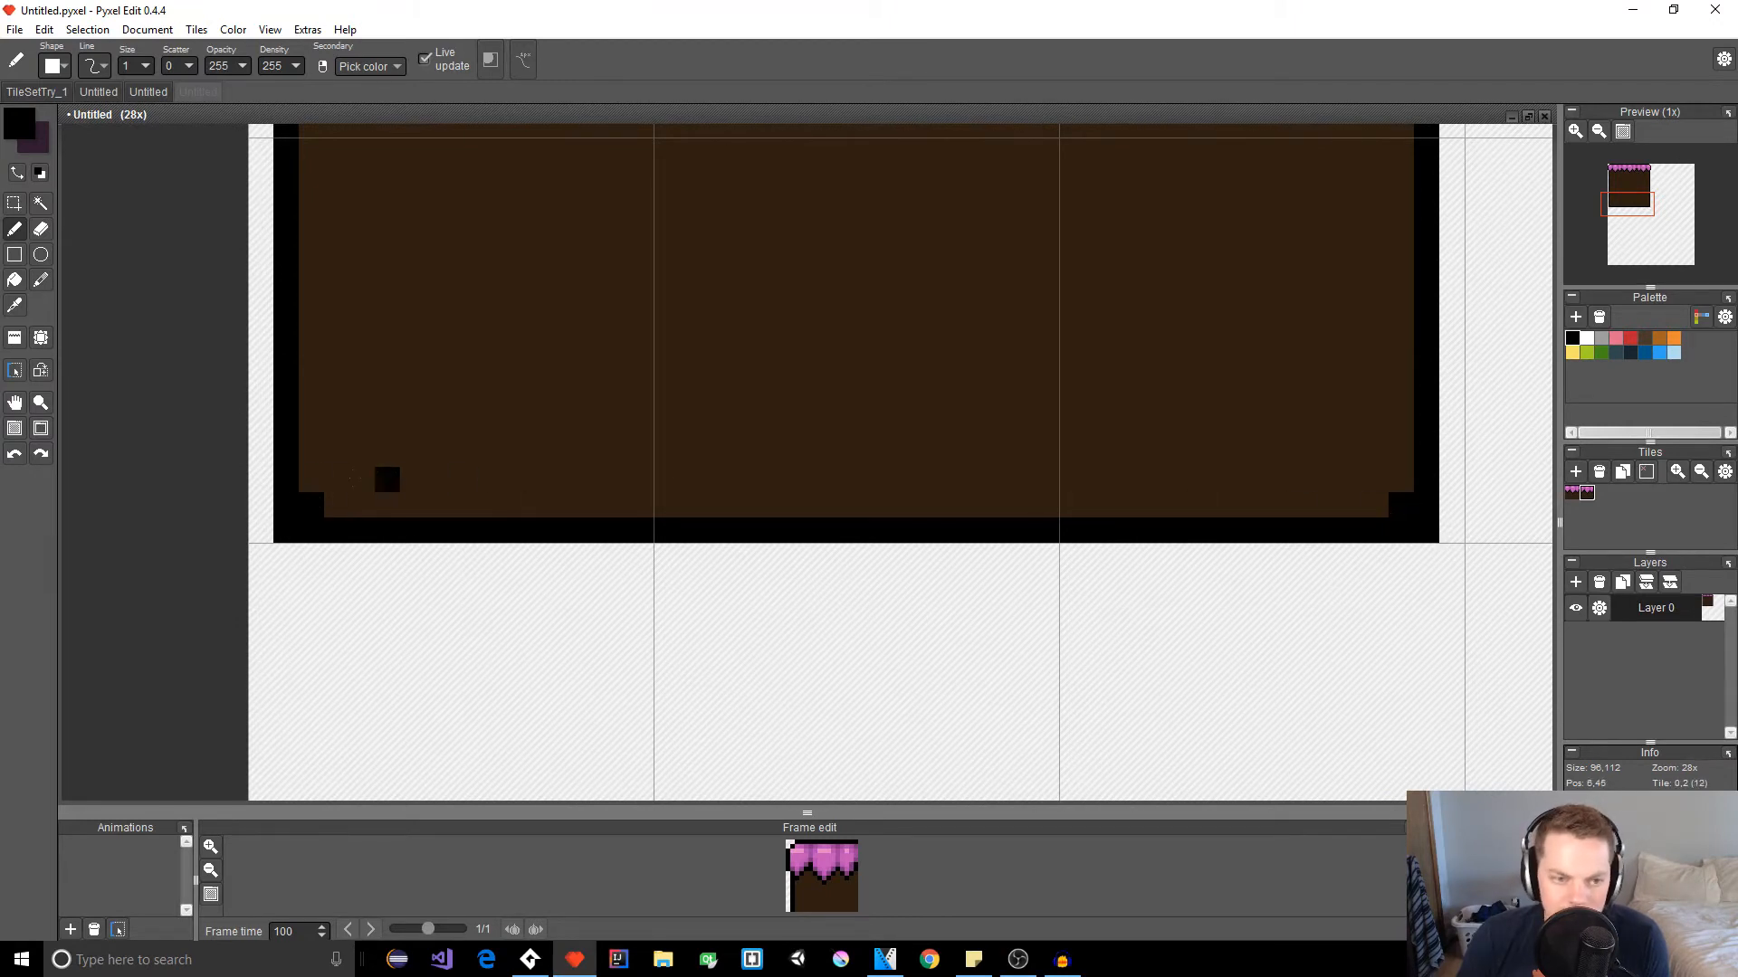
Step: Erase the outermost three pixels at both lower corners of the dirt block to round them
key(e)
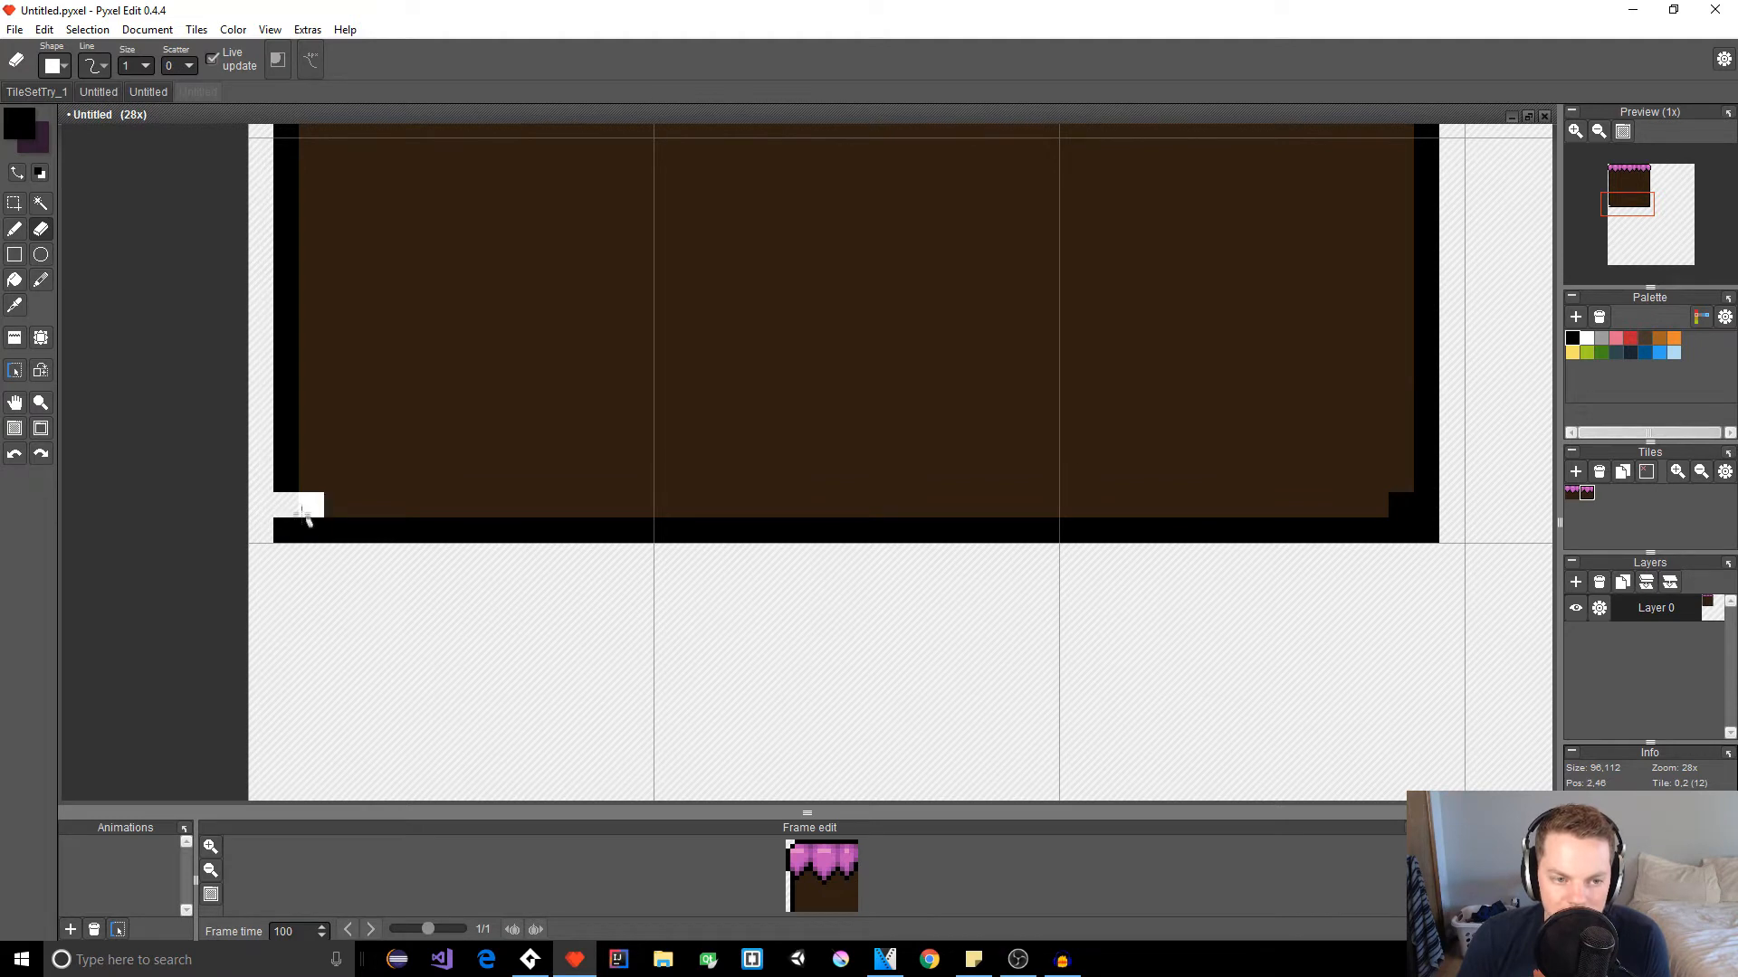
drag(286, 530, 311, 531)
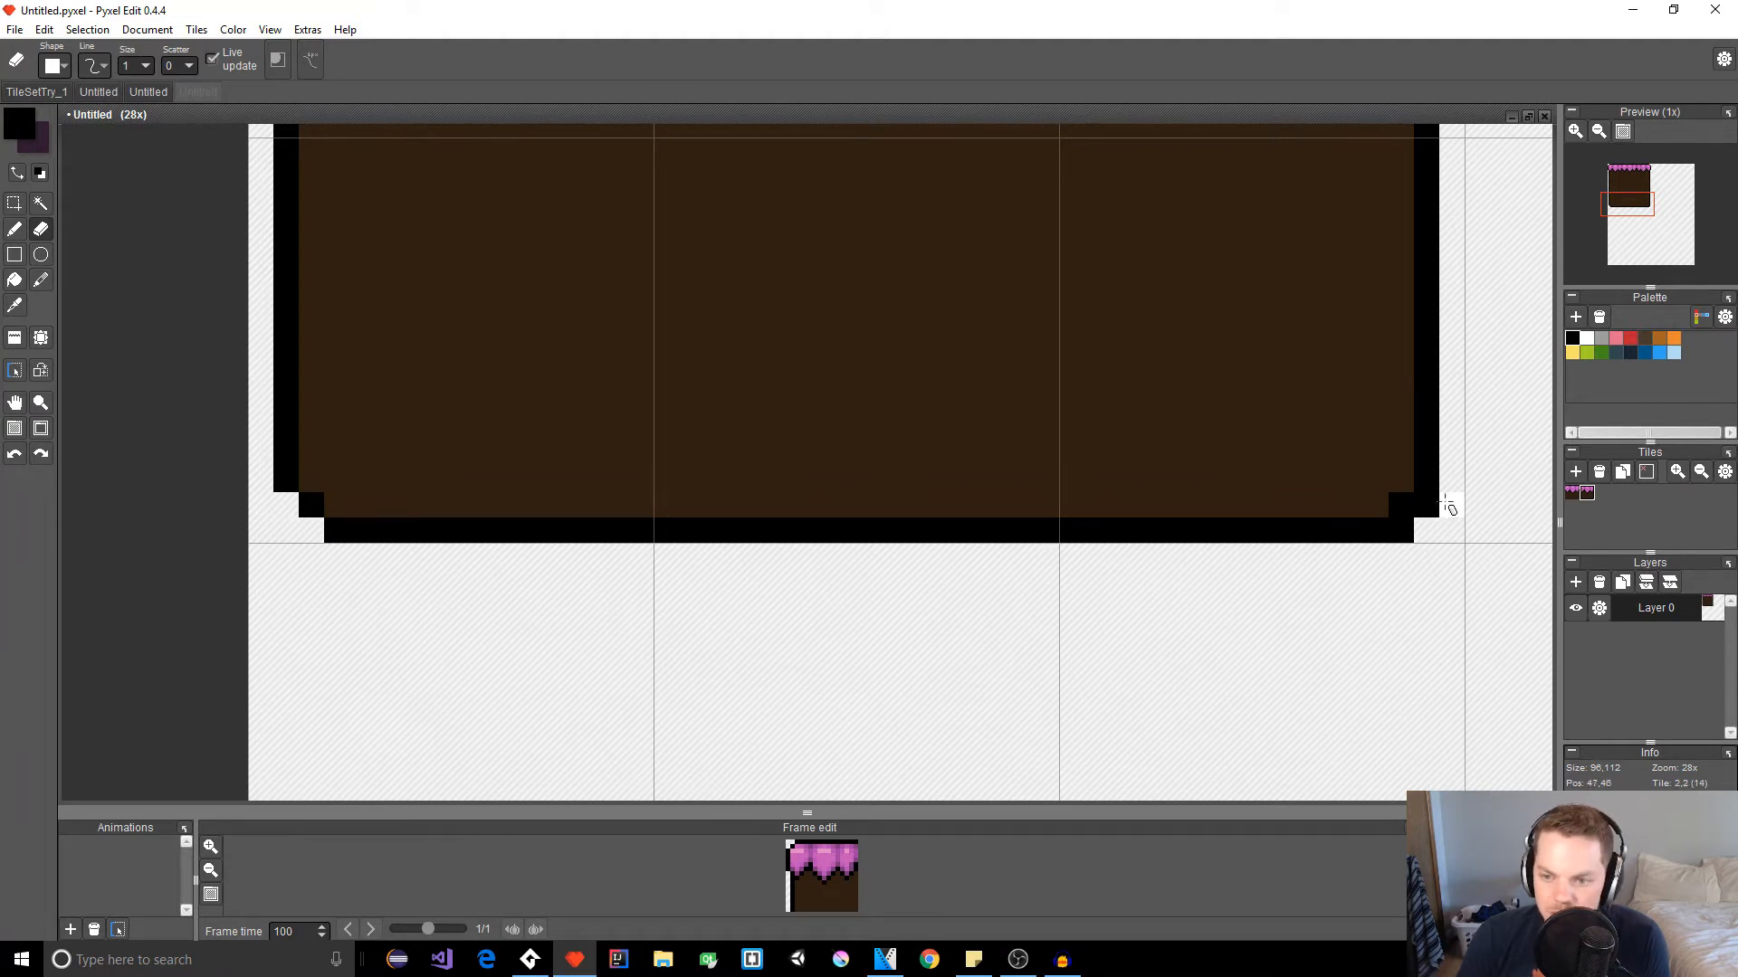
drag(1427, 505, 1401, 530)
scroll(1165, 525, down, 3)
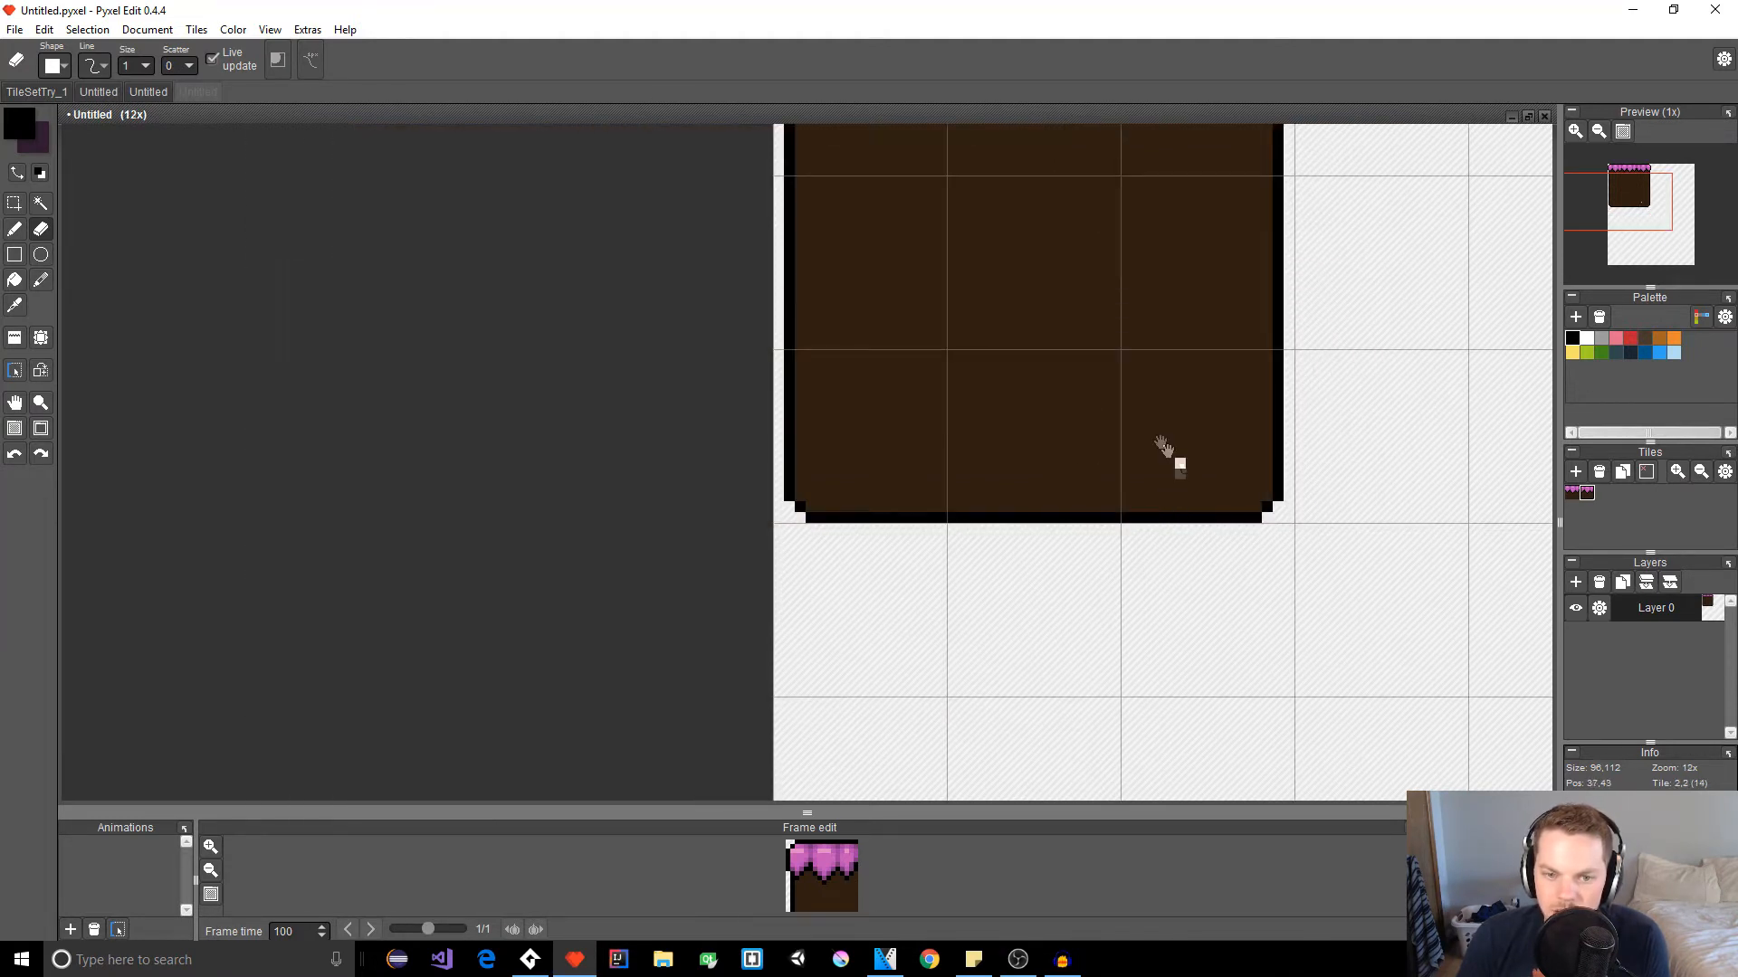
key(space)
drag(1125, 379, 906, 597)
scroll(905, 596, down, 2)
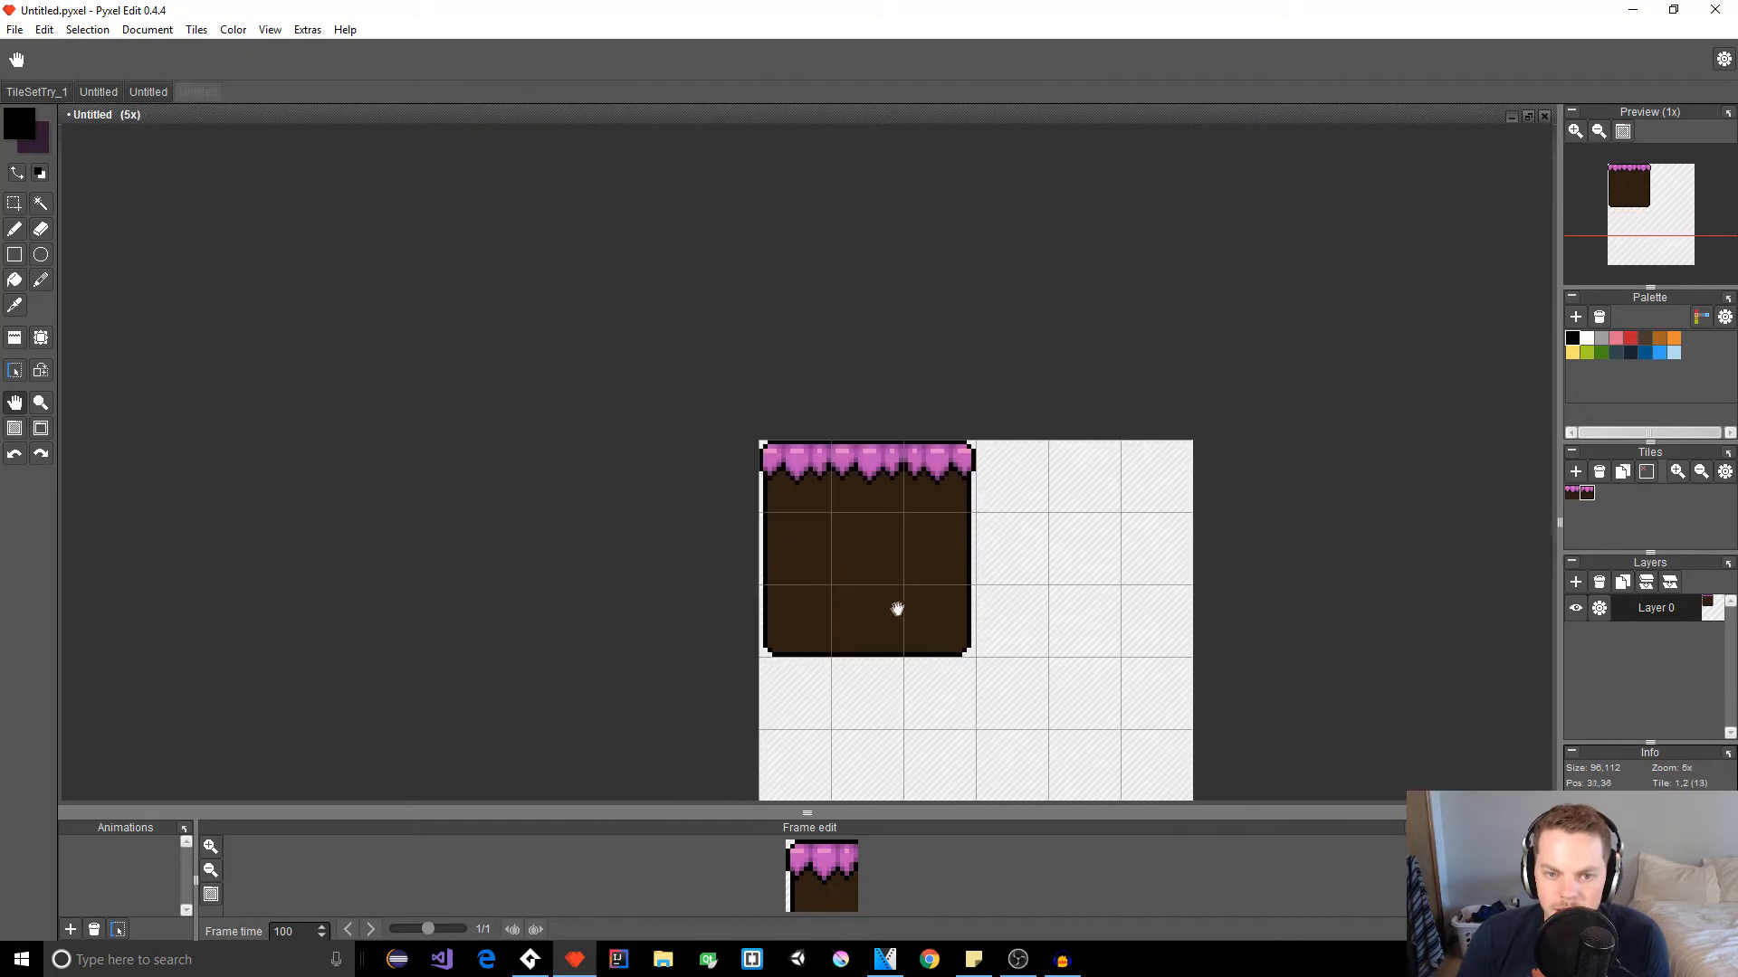
scroll(886, 611, up, 2)
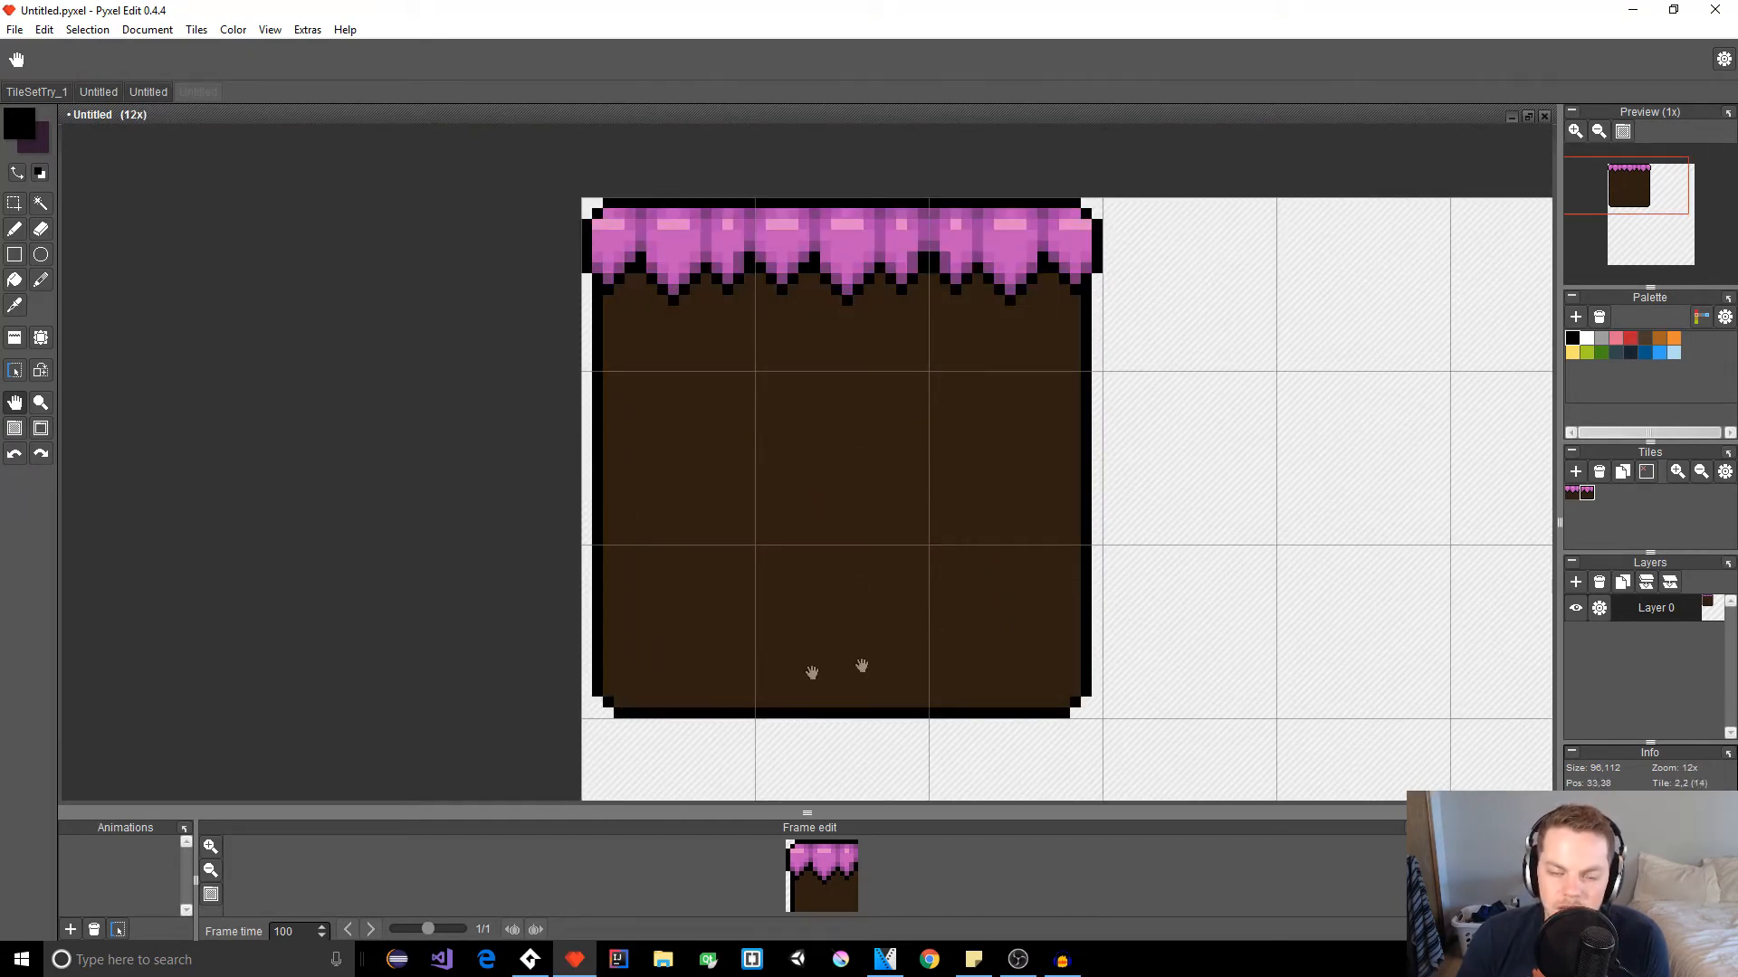
Step: Lighten the sampled dirt colour to #895829 and paint two-pixel-wide vertical strips just inside both side outlines, from below the lobes to the lower corners
key(b)
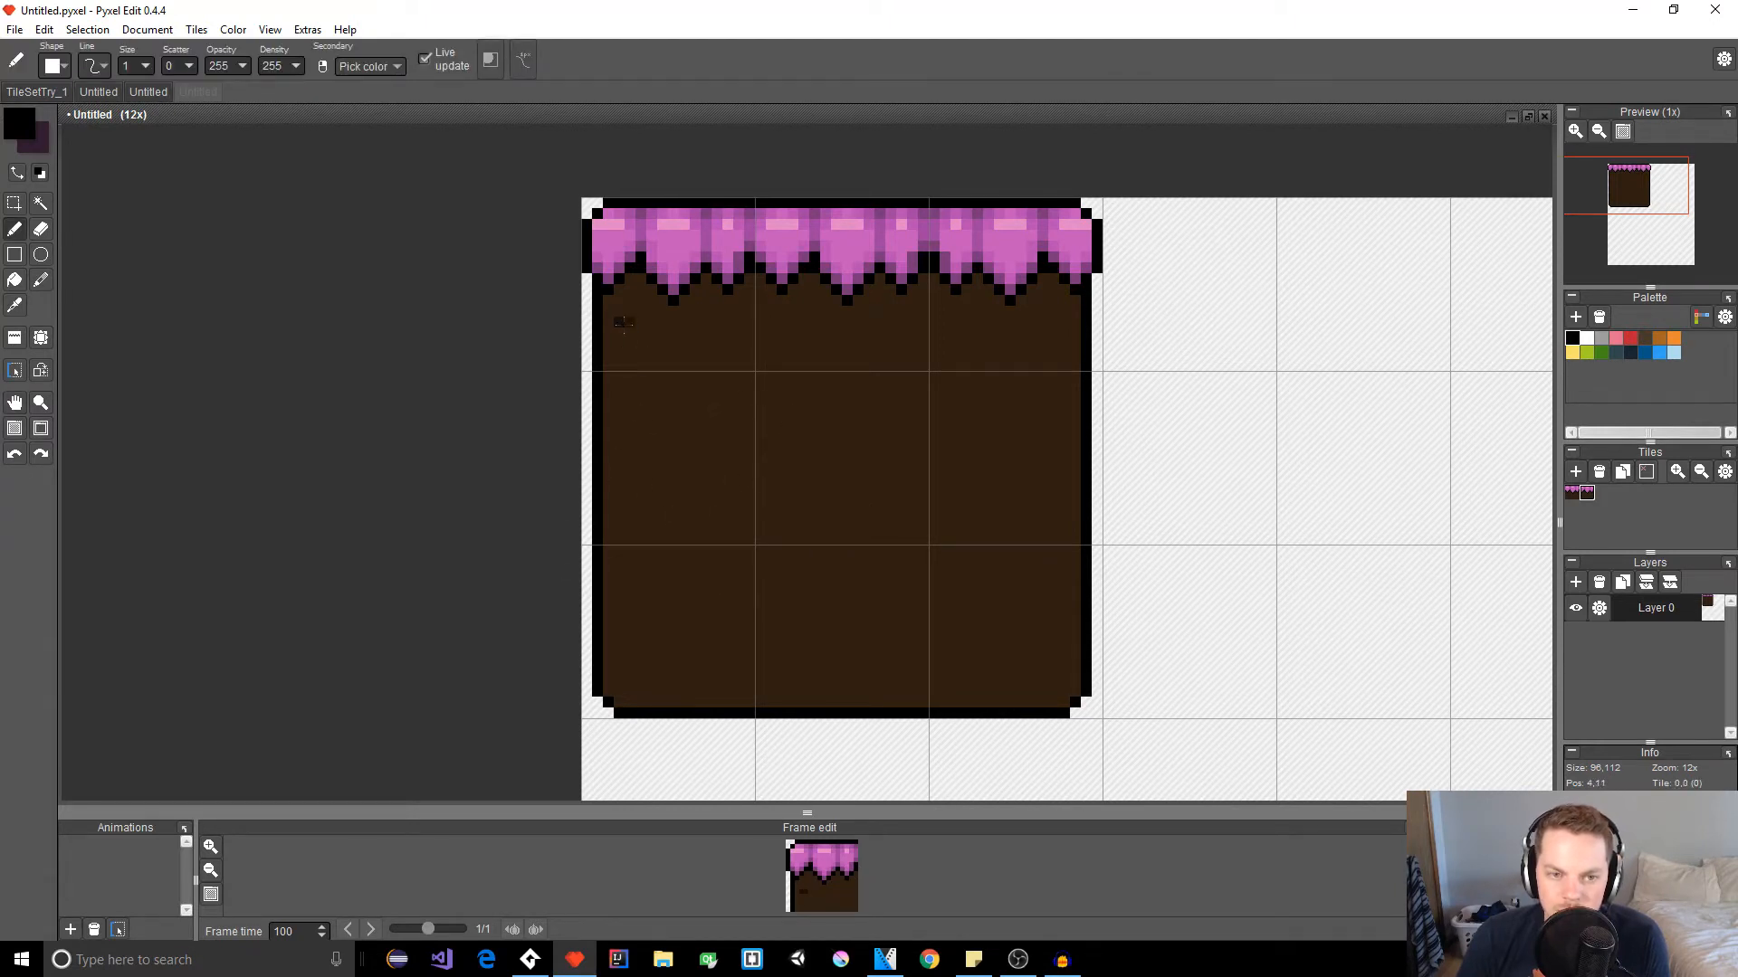
alt+click(631, 340)
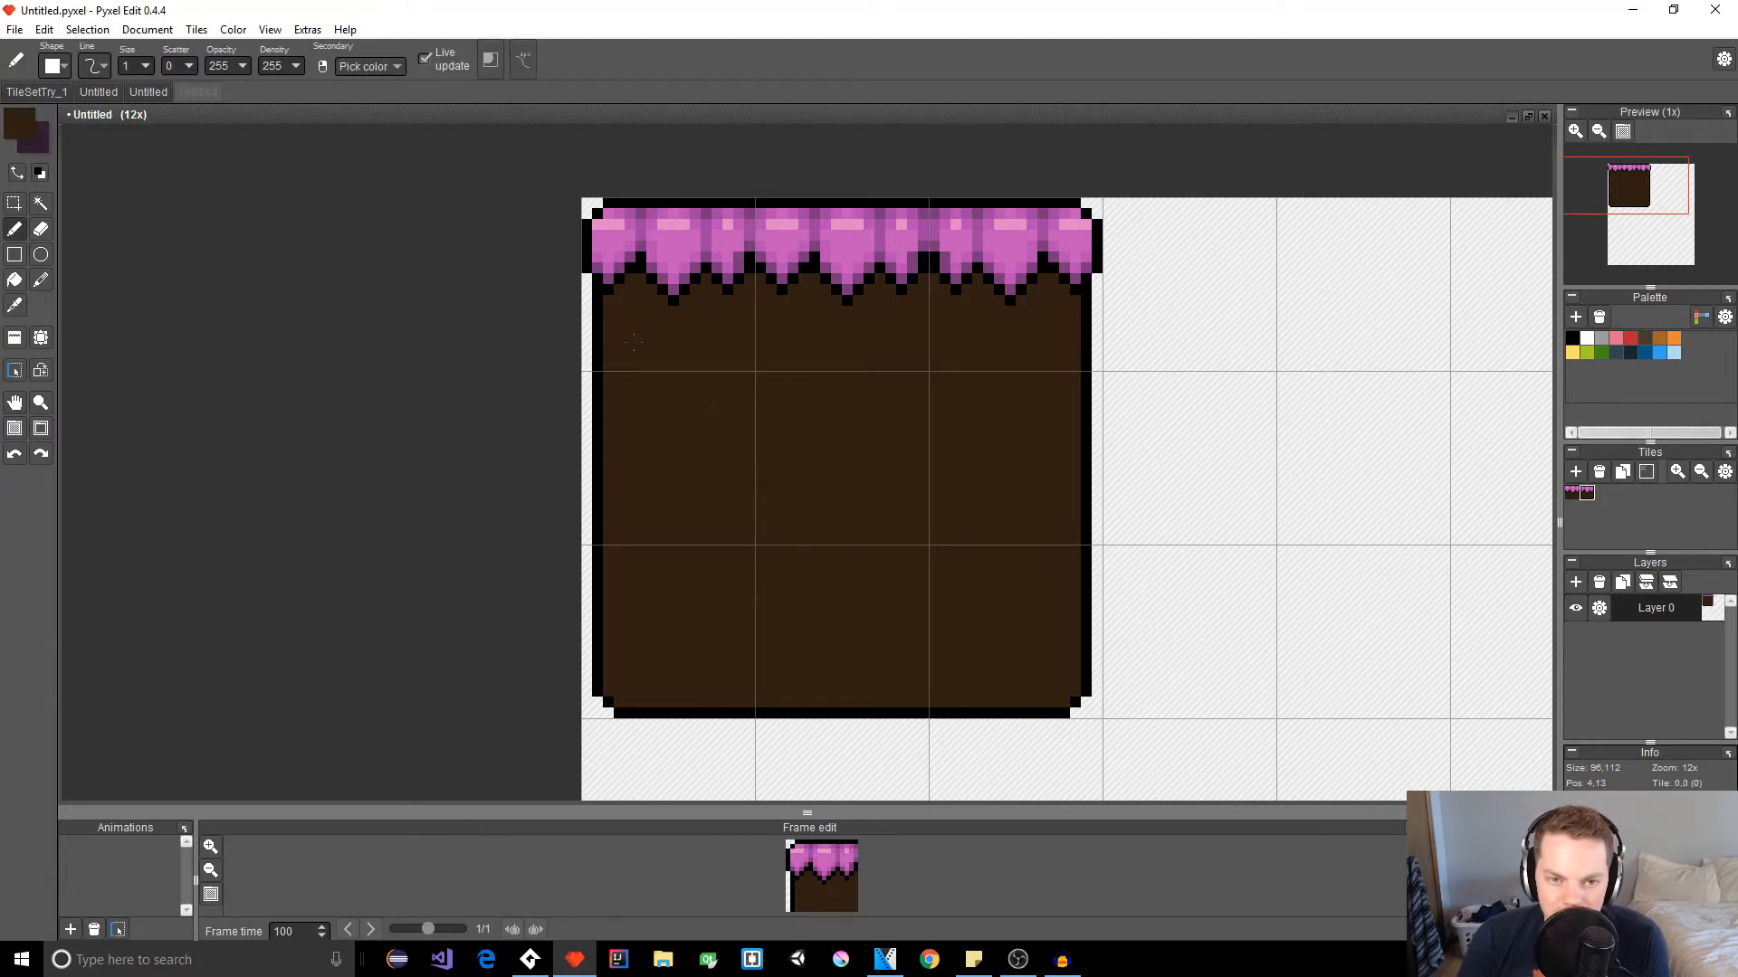
click(28, 126)
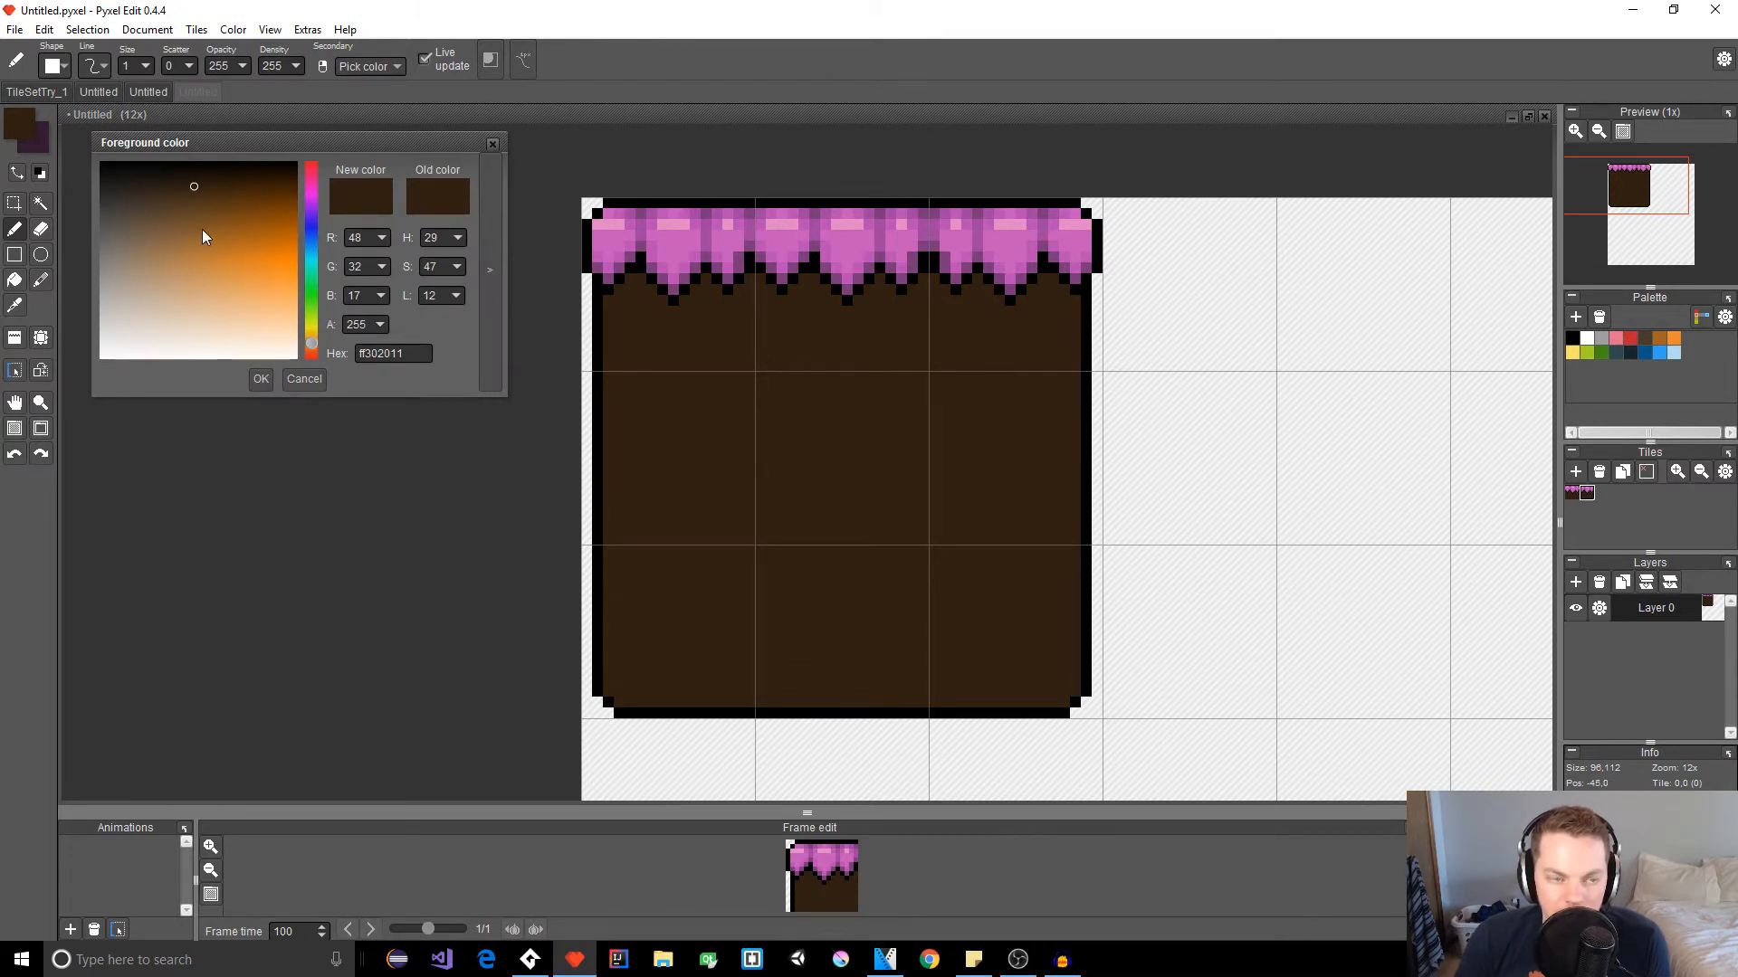
mouse_move(457, 292)
mouse_down()
mouse_move(458, 260)
mouse_move(459, 280)
mouse_up()
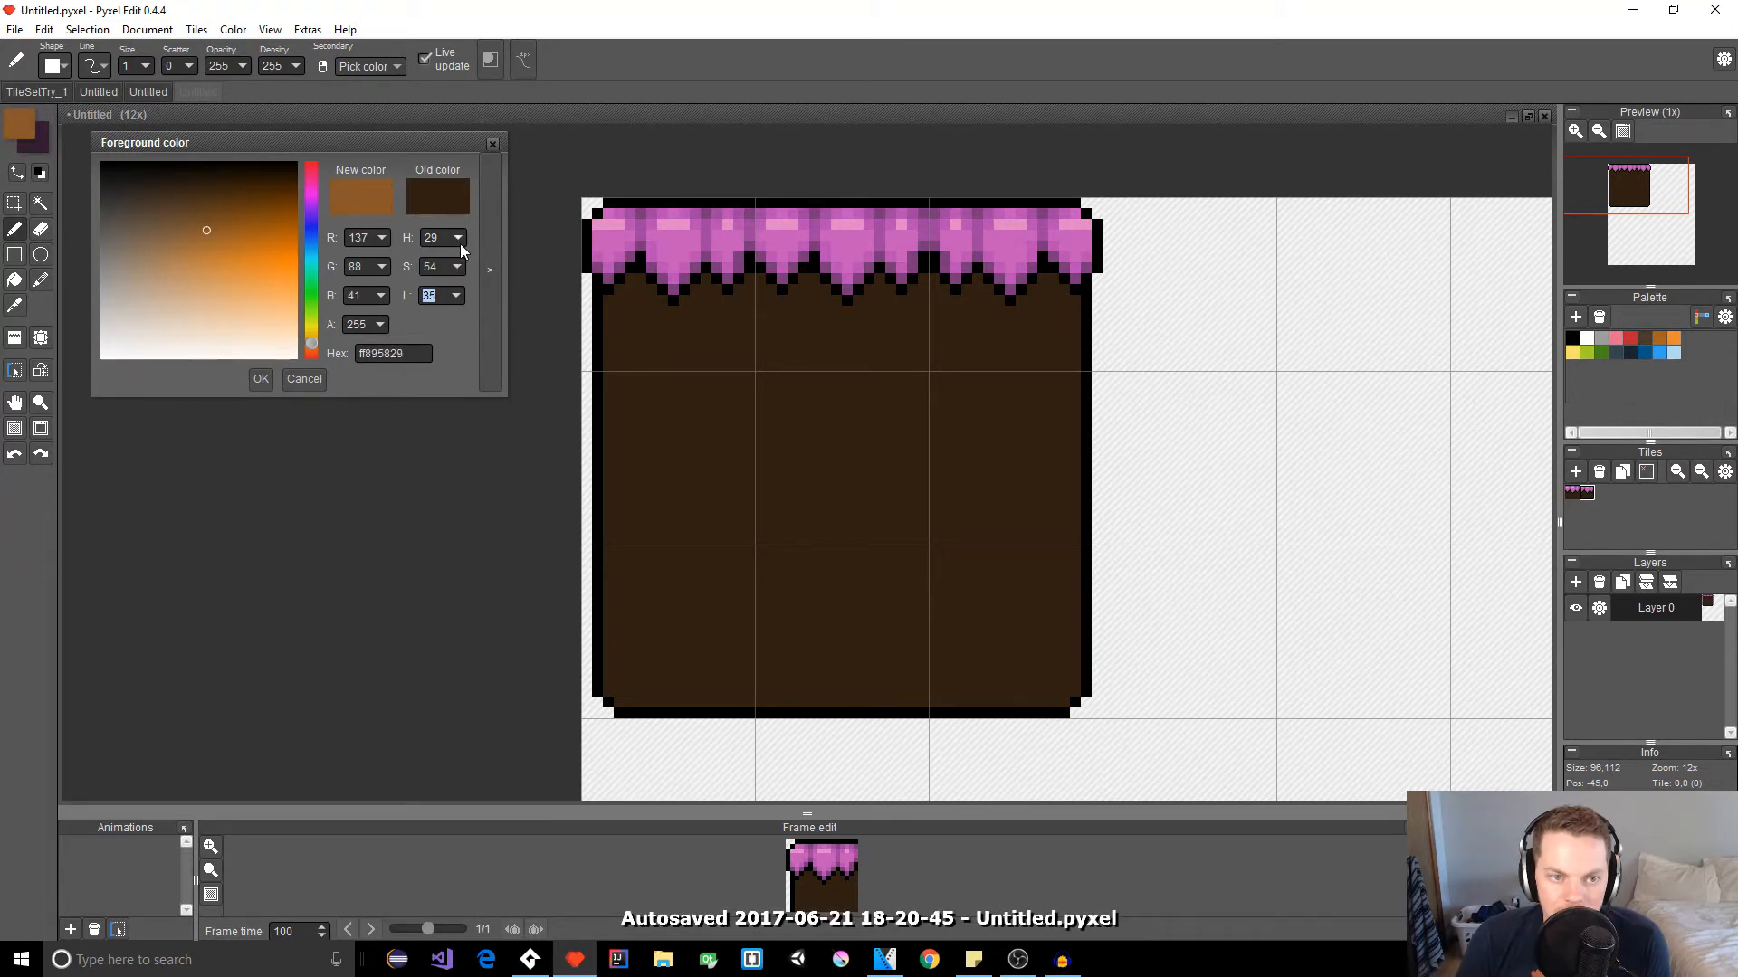
click(260, 379)
click(607, 300)
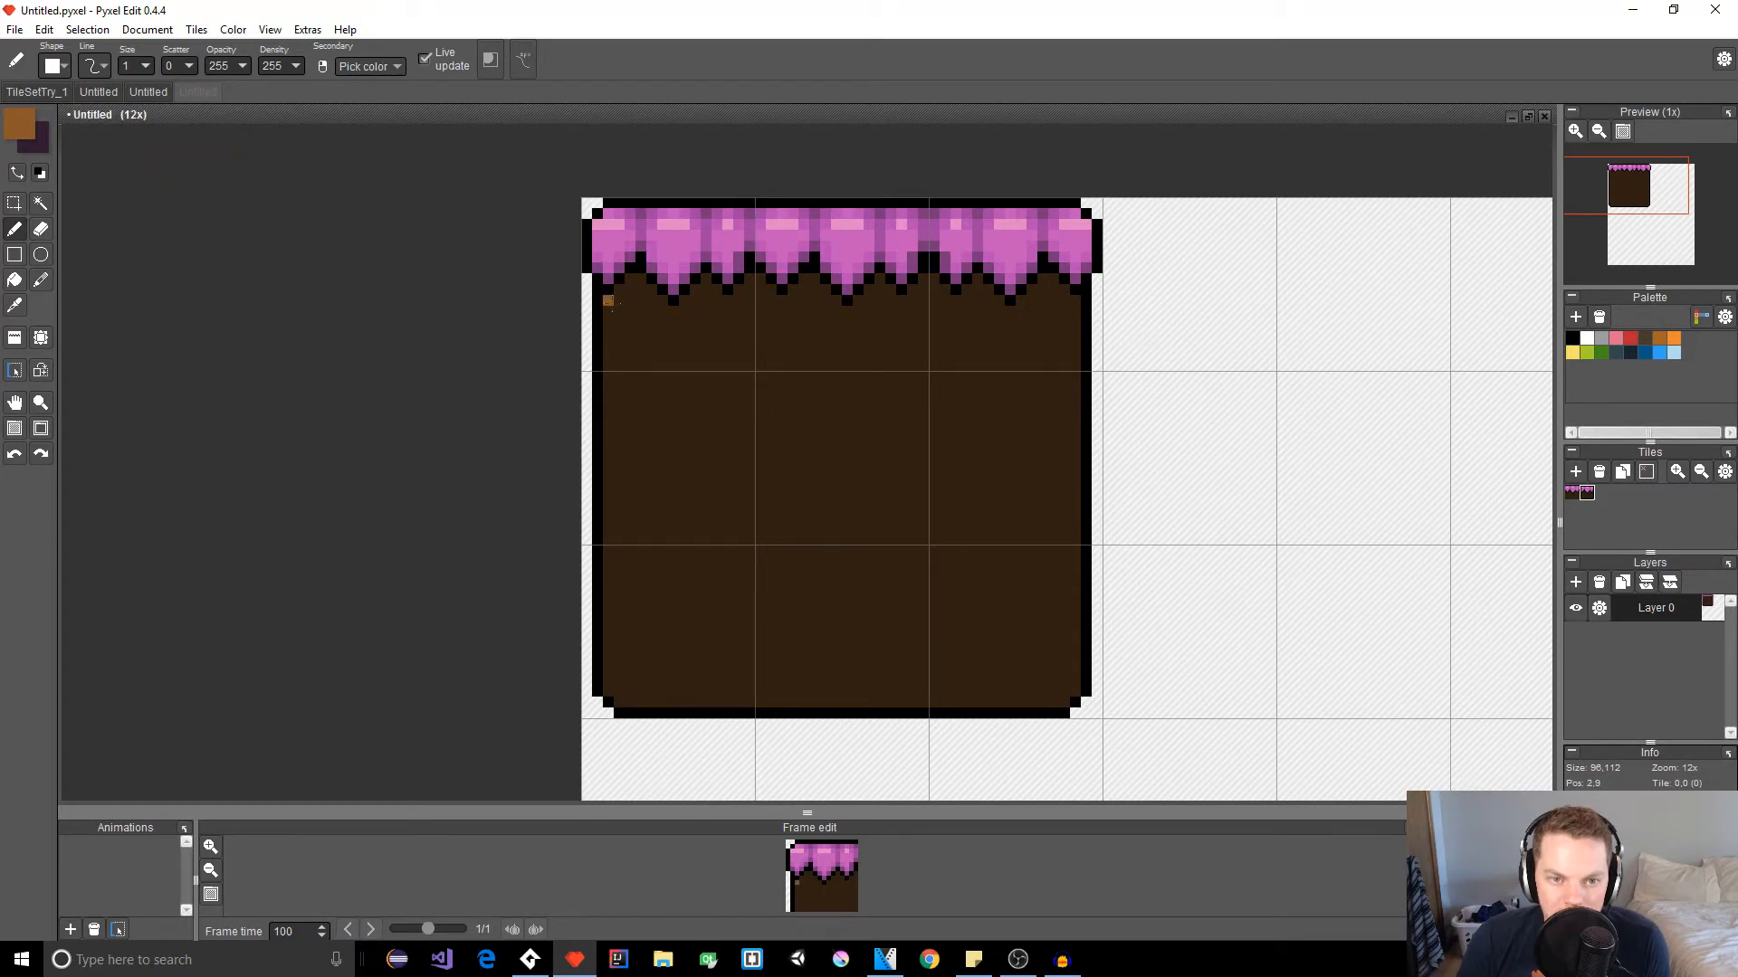
mouse_move(608, 312)
mouse_down()
mouse_move(609, 680)
mouse_move(640, 507)
mouse_move(640, 342)
mouse_move(619, 310)
mouse_up()
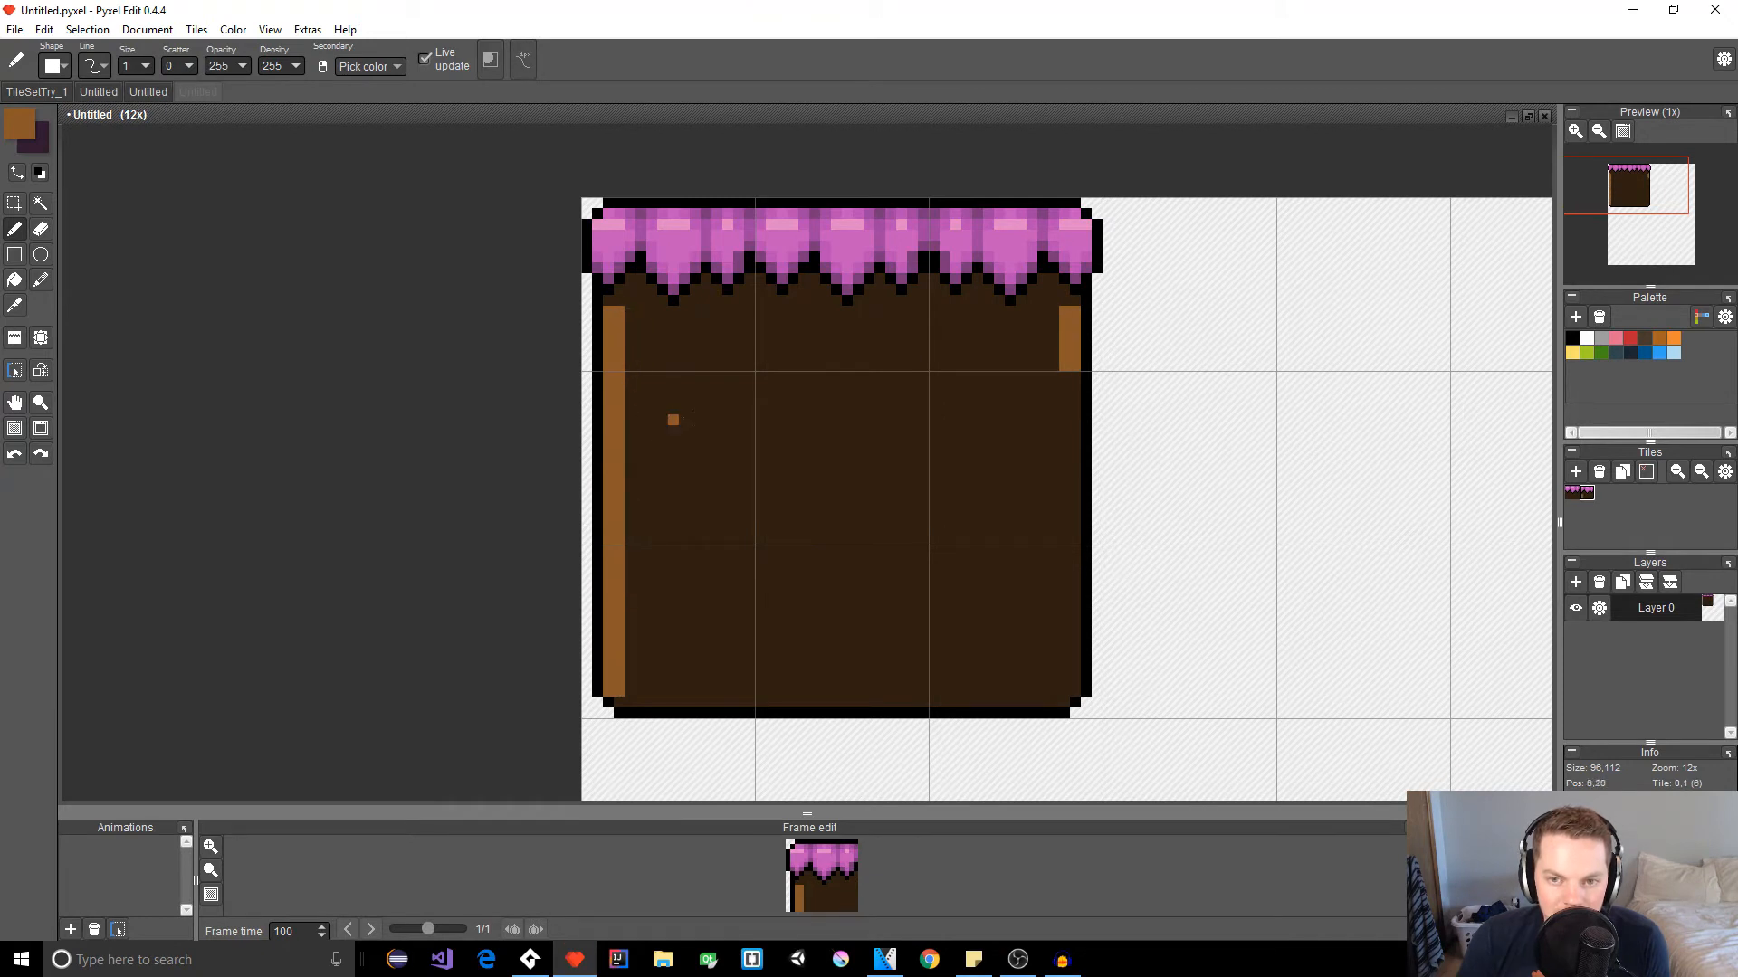
mouse_move(1073, 389)
mouse_down()
mouse_move(1063, 692)
mouse_move(1073, 331)
mouse_up()
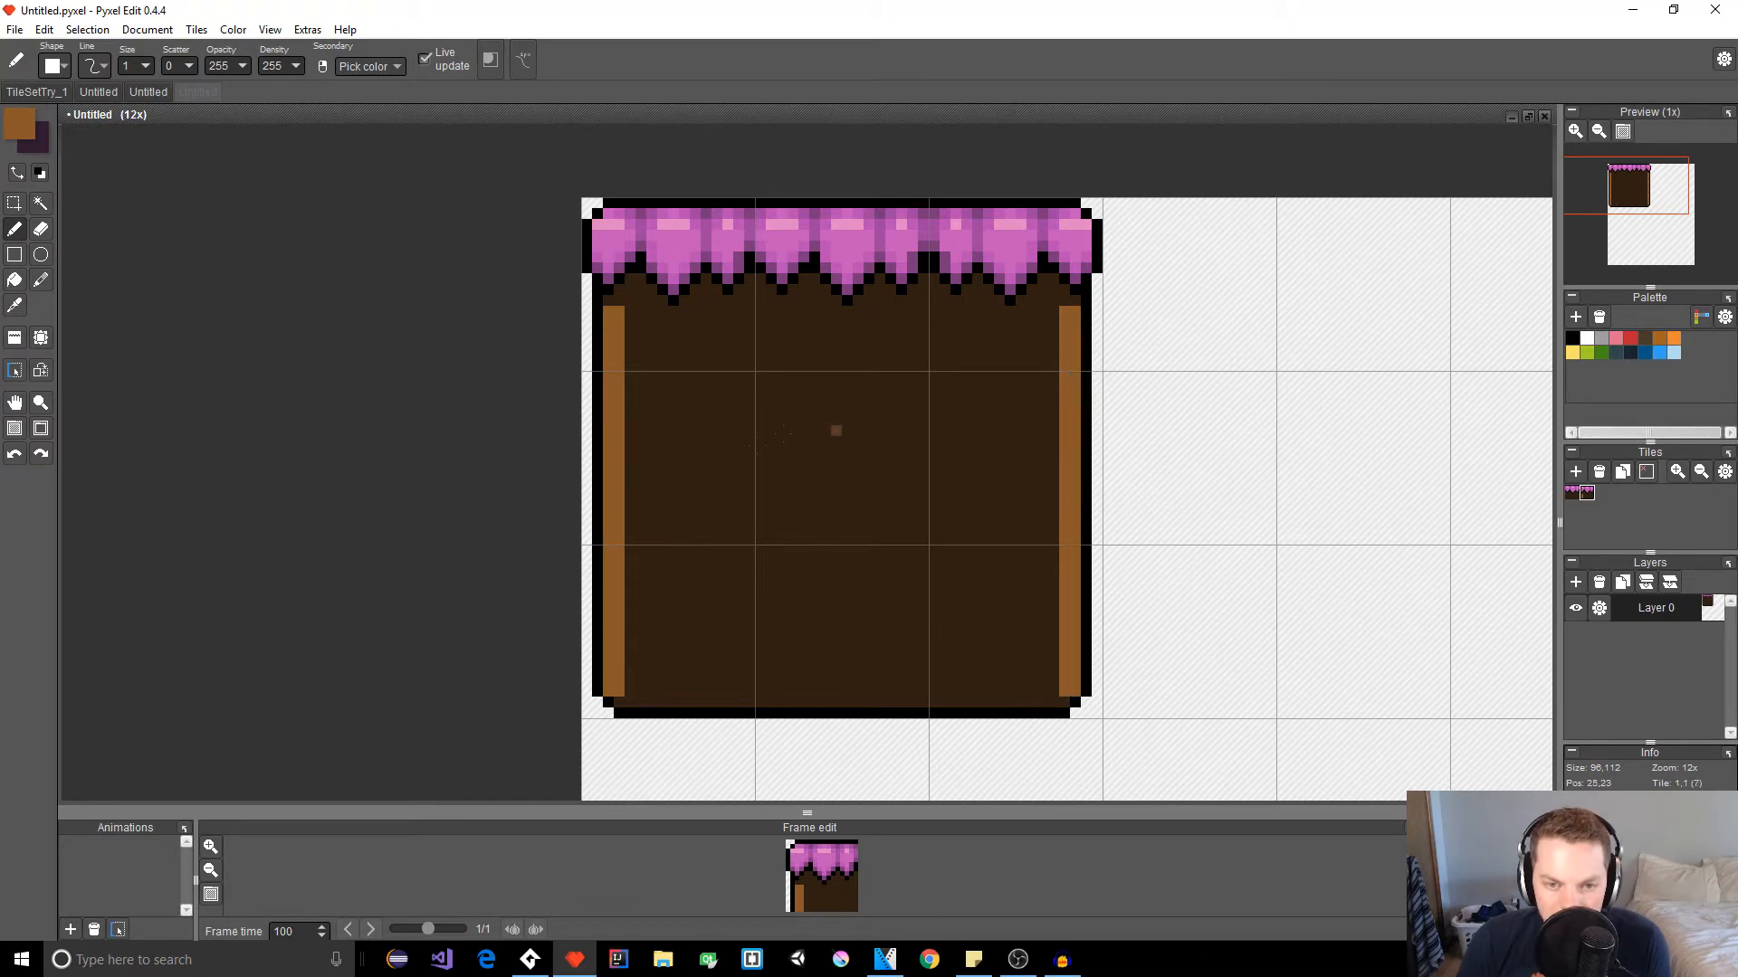
Step: Darken the sampled dirt colour to #160f09 and paint a two-pixel-high shadow strip just above the lower outline, between the light side strips
right_click(817, 447)
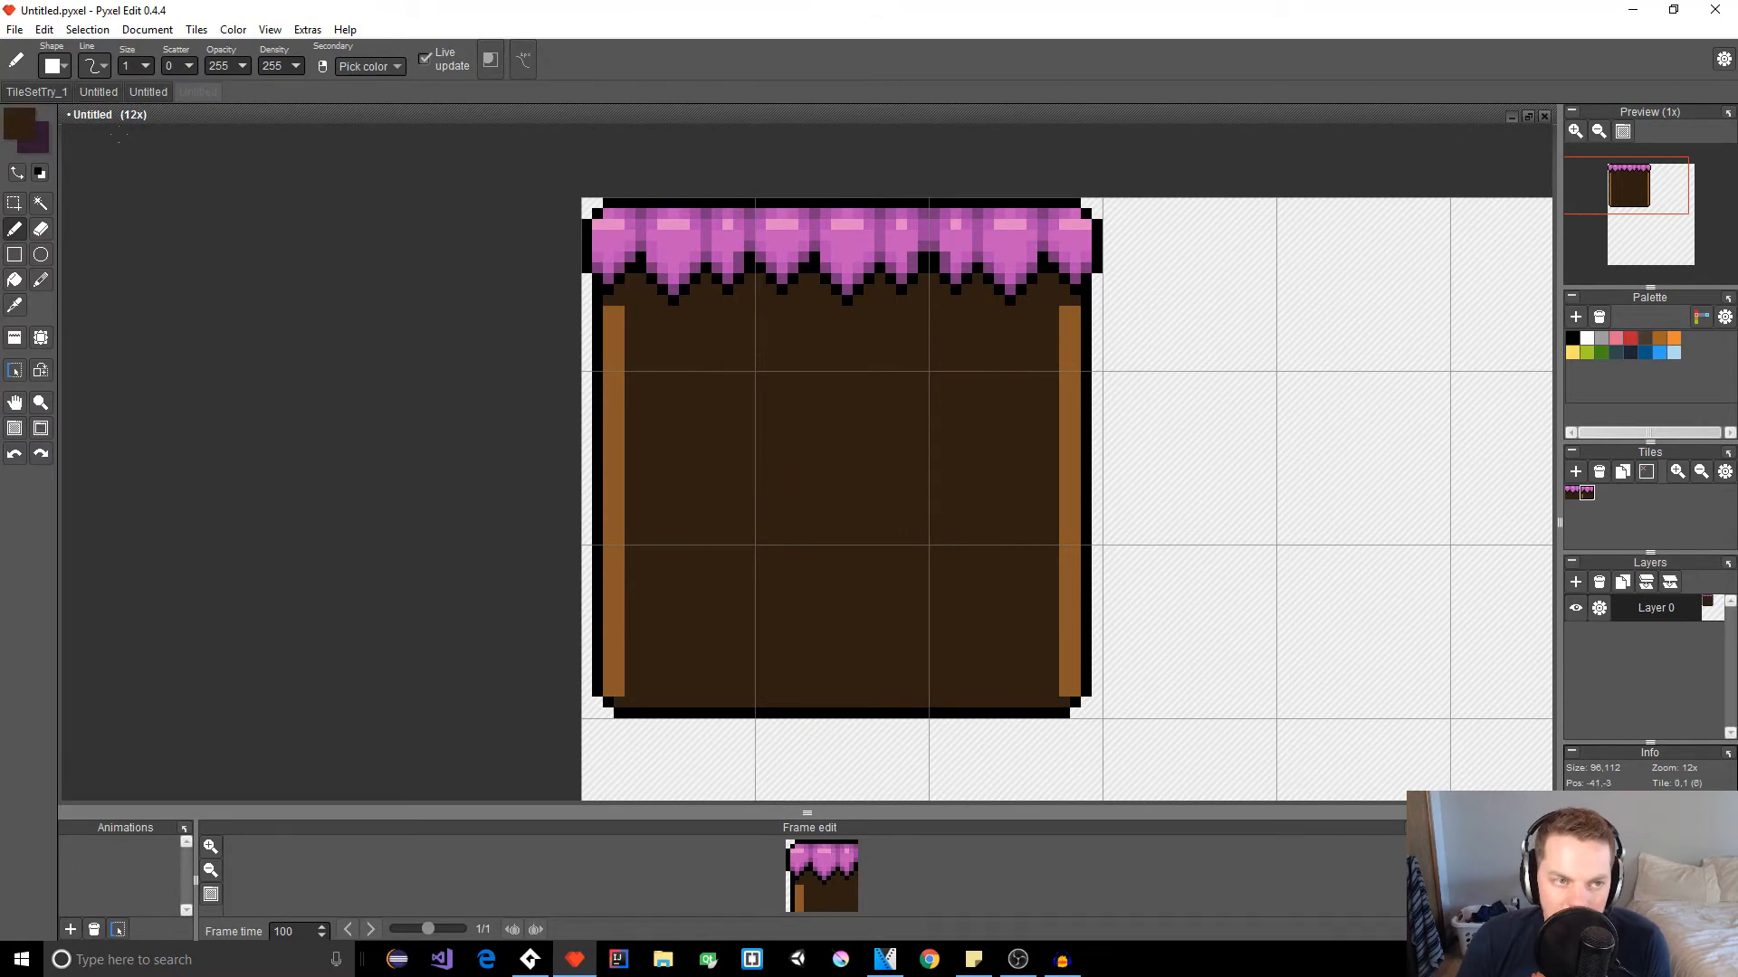
click(20, 126)
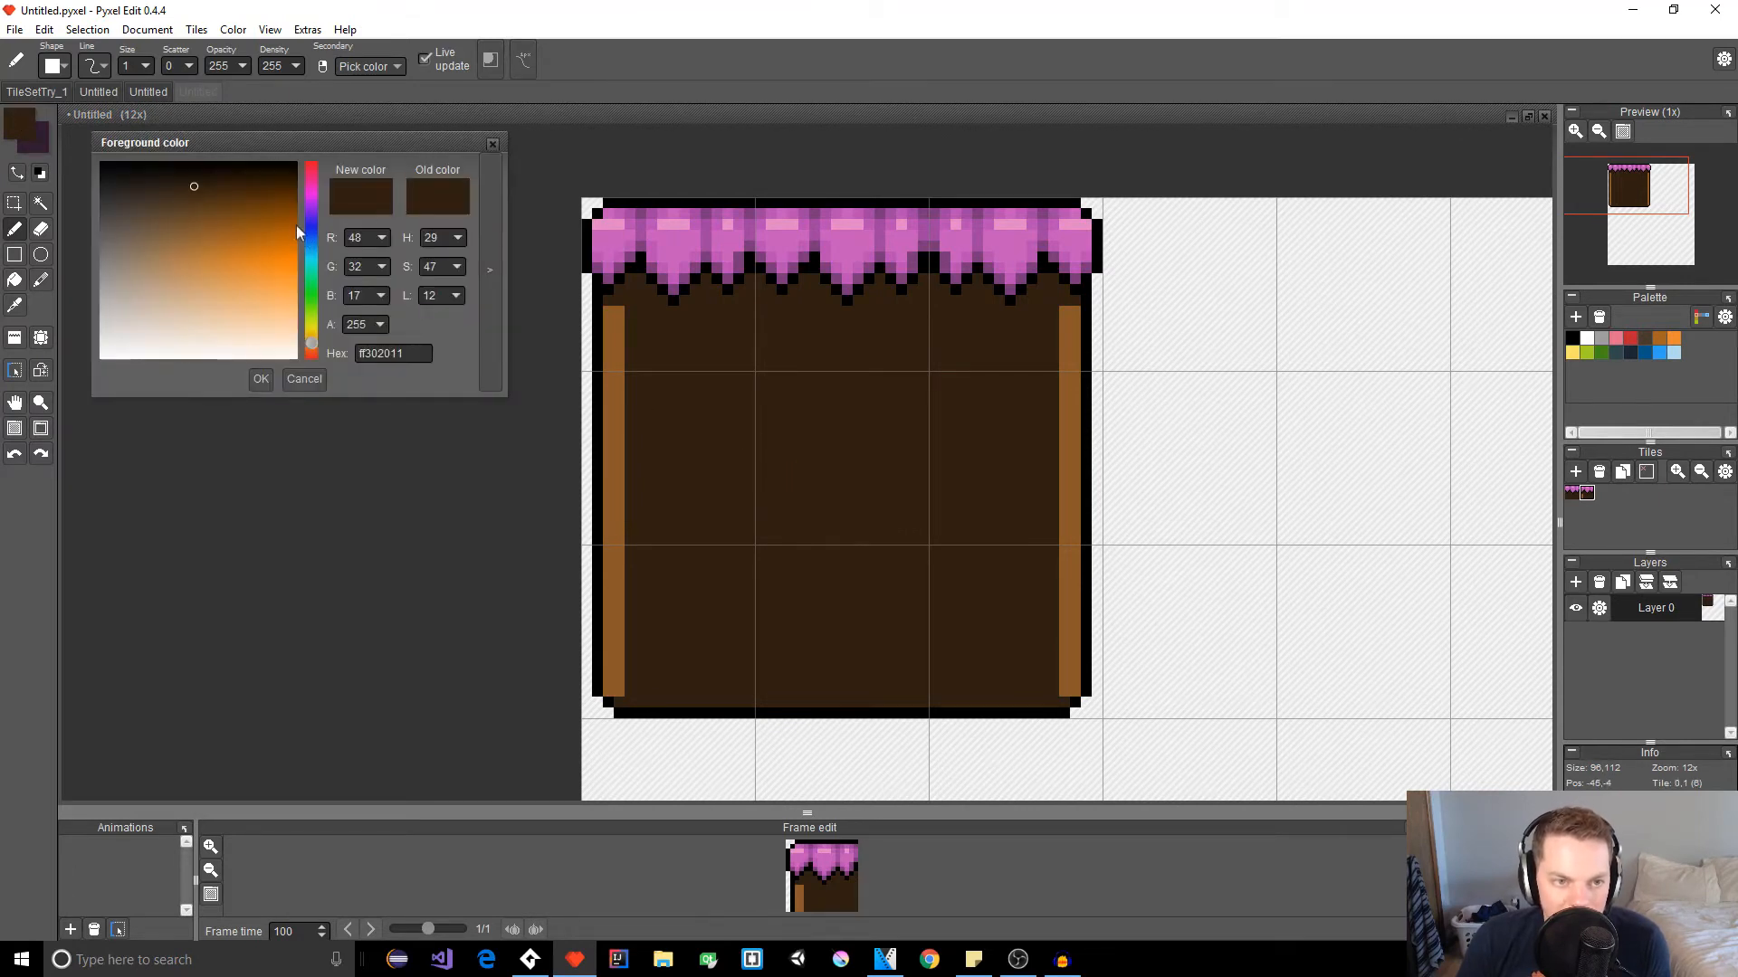
drag(456, 300, 455, 270)
click(457, 265)
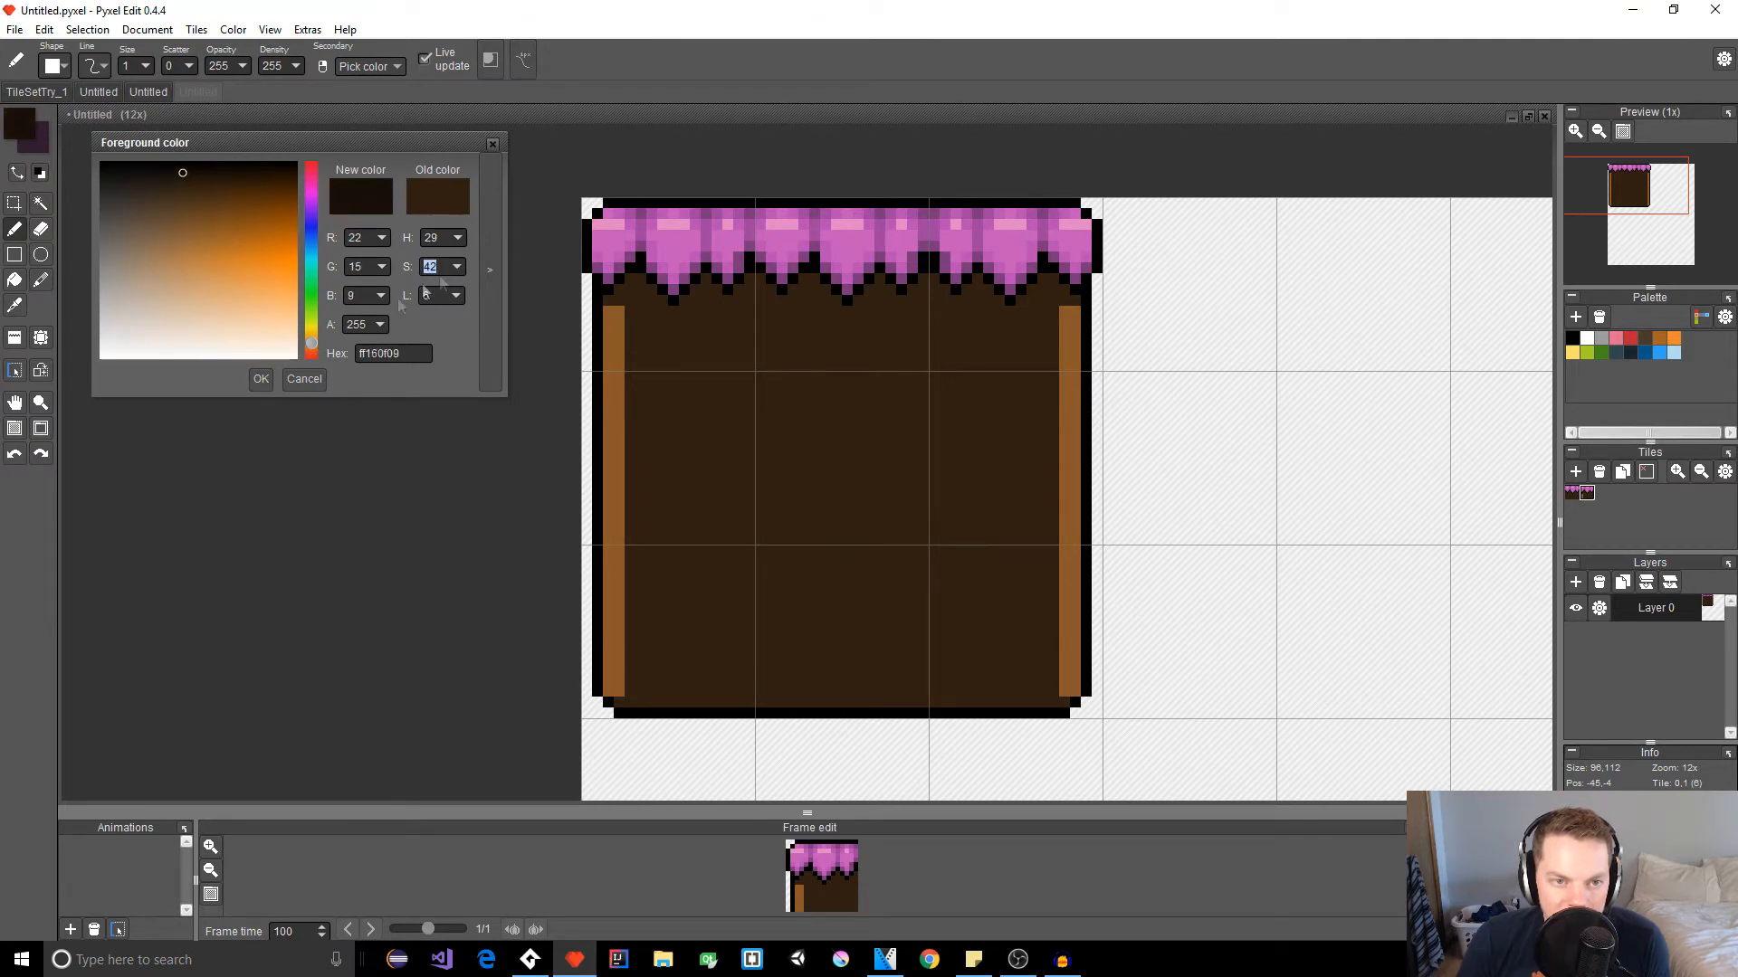
click(260, 379)
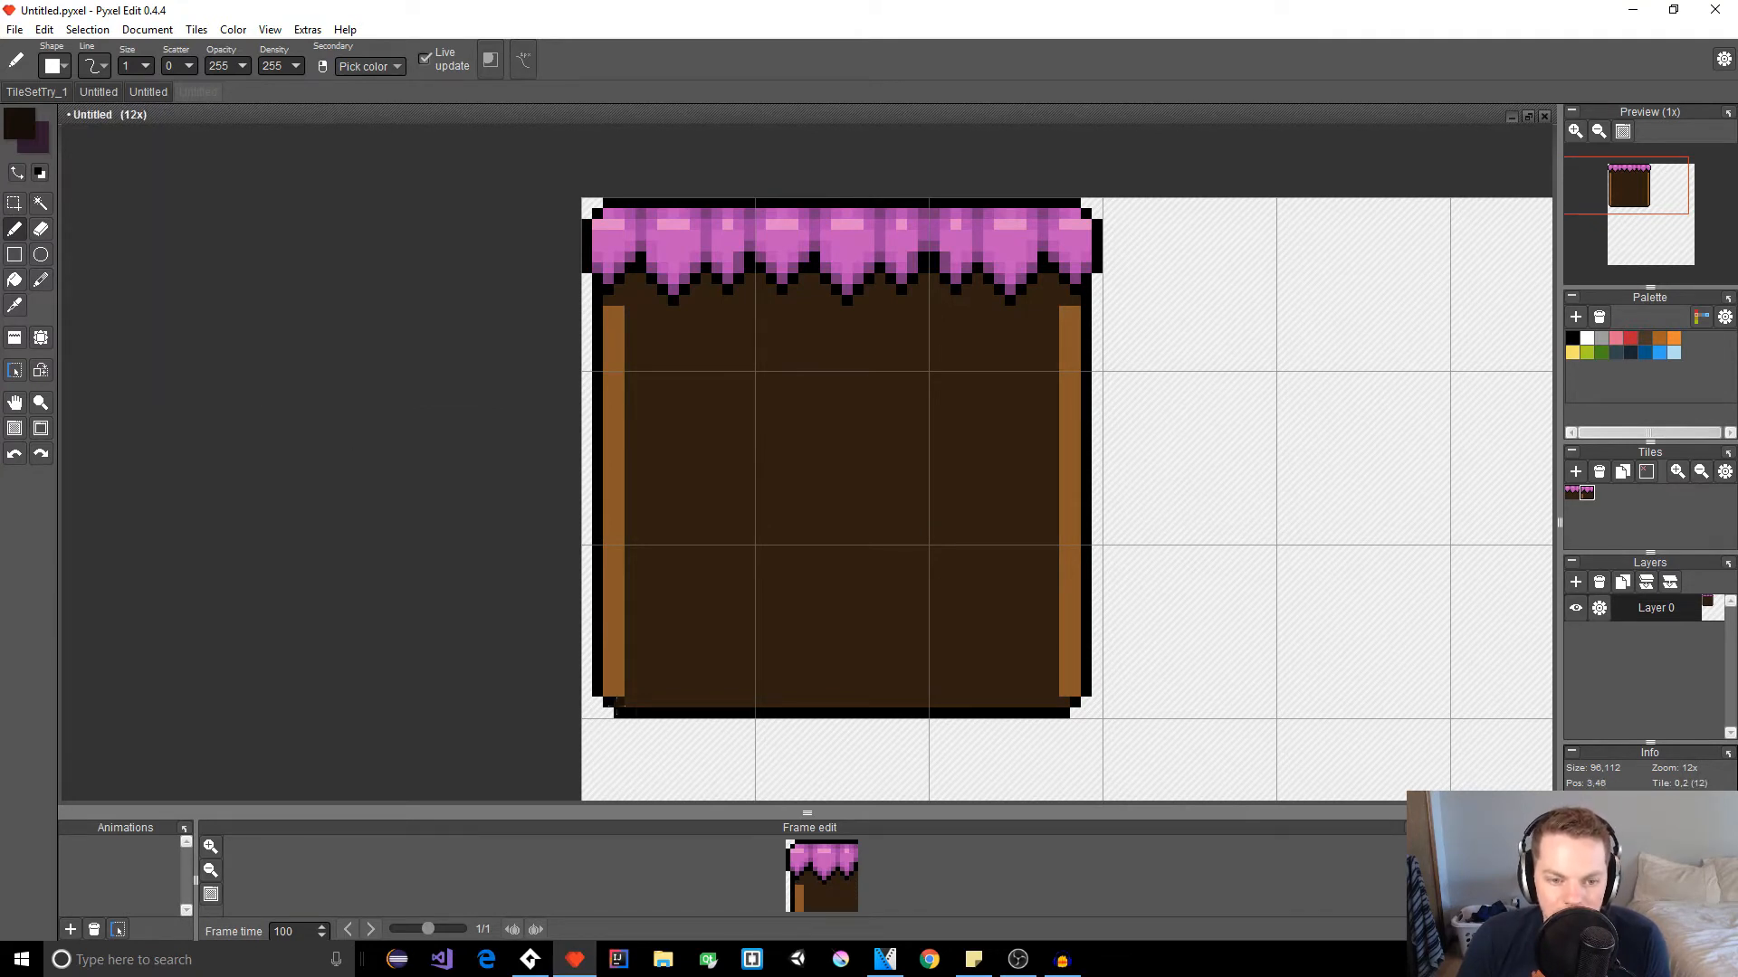
mouse_move(630, 702)
mouse_down()
mouse_move(1062, 703)
mouse_move(645, 690)
mouse_up()
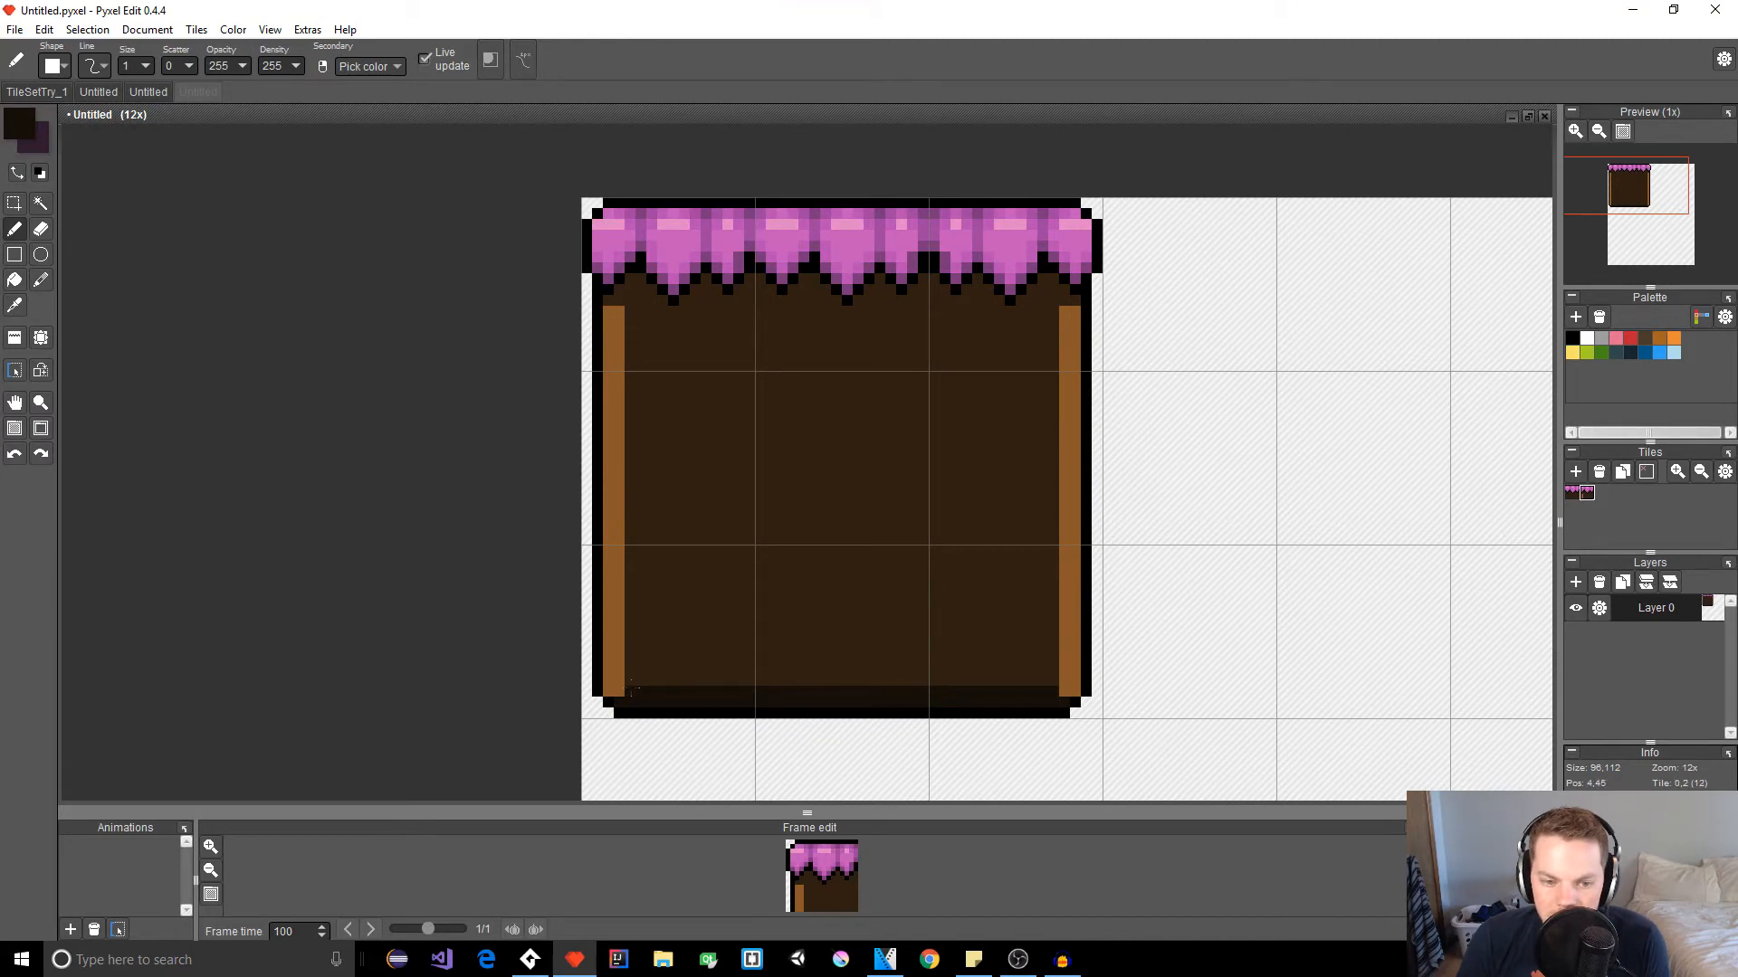
Step: Darken the sampled light brown to #523519 and place blending pixels where the light side strips meet the dark shadow strip
scroll(670, 715, up, 3)
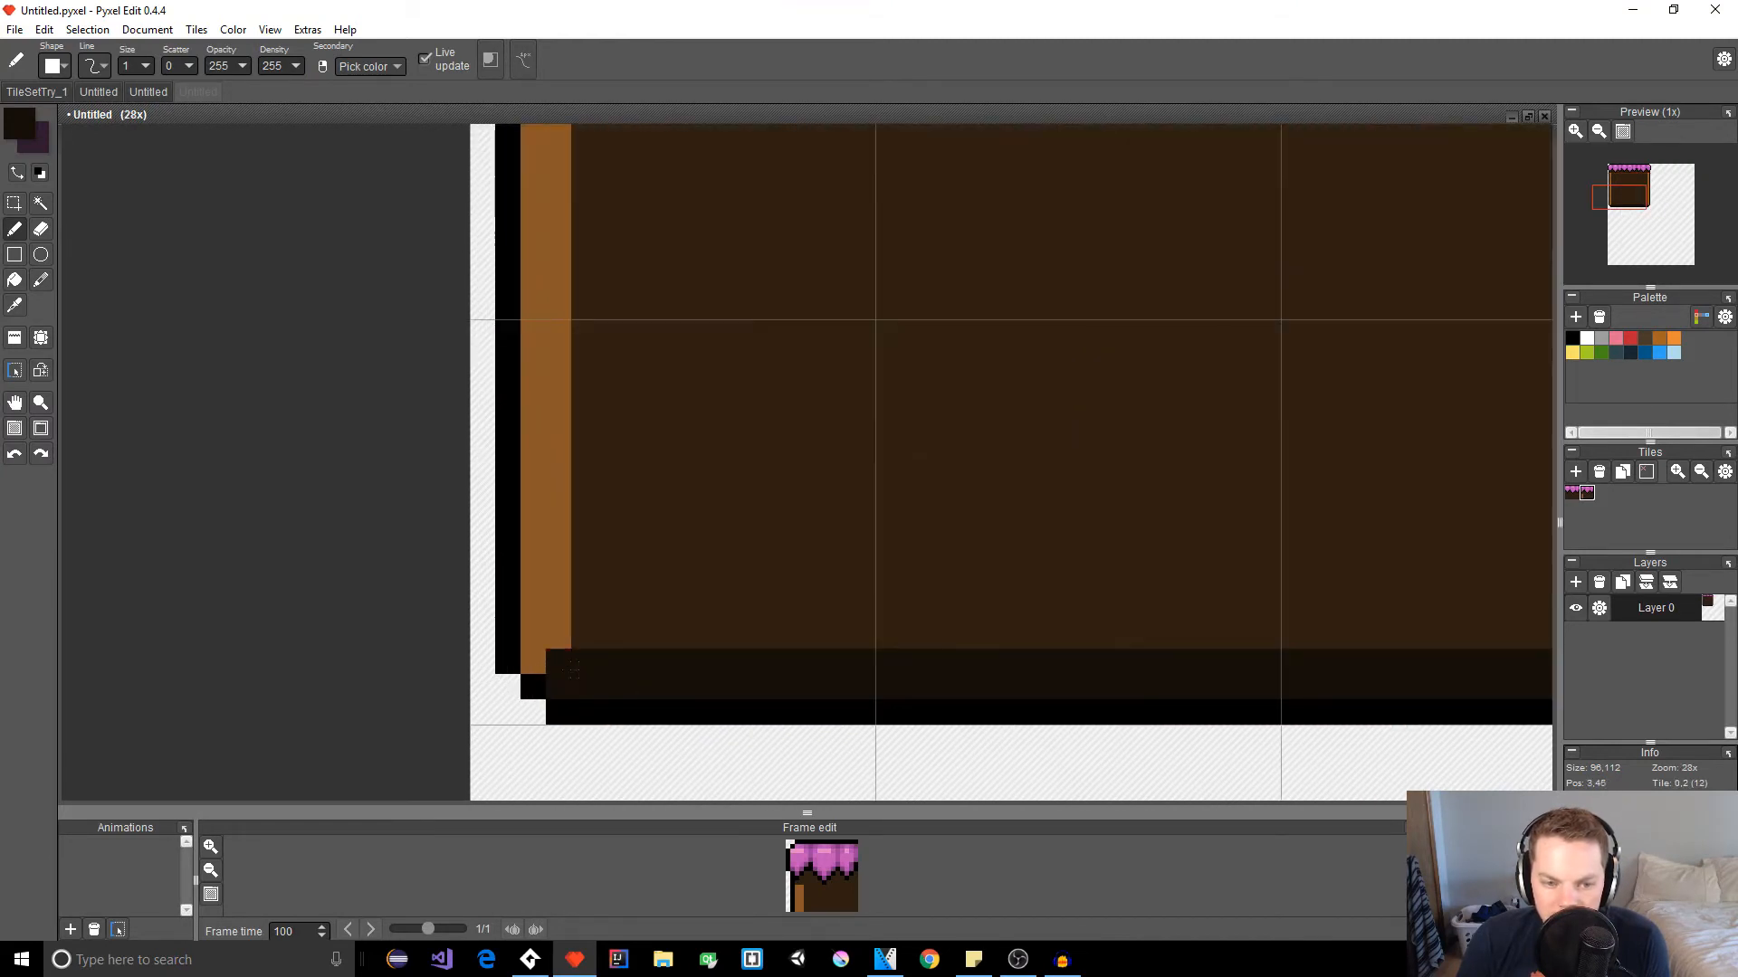
scroll(561, 673, down, 1)
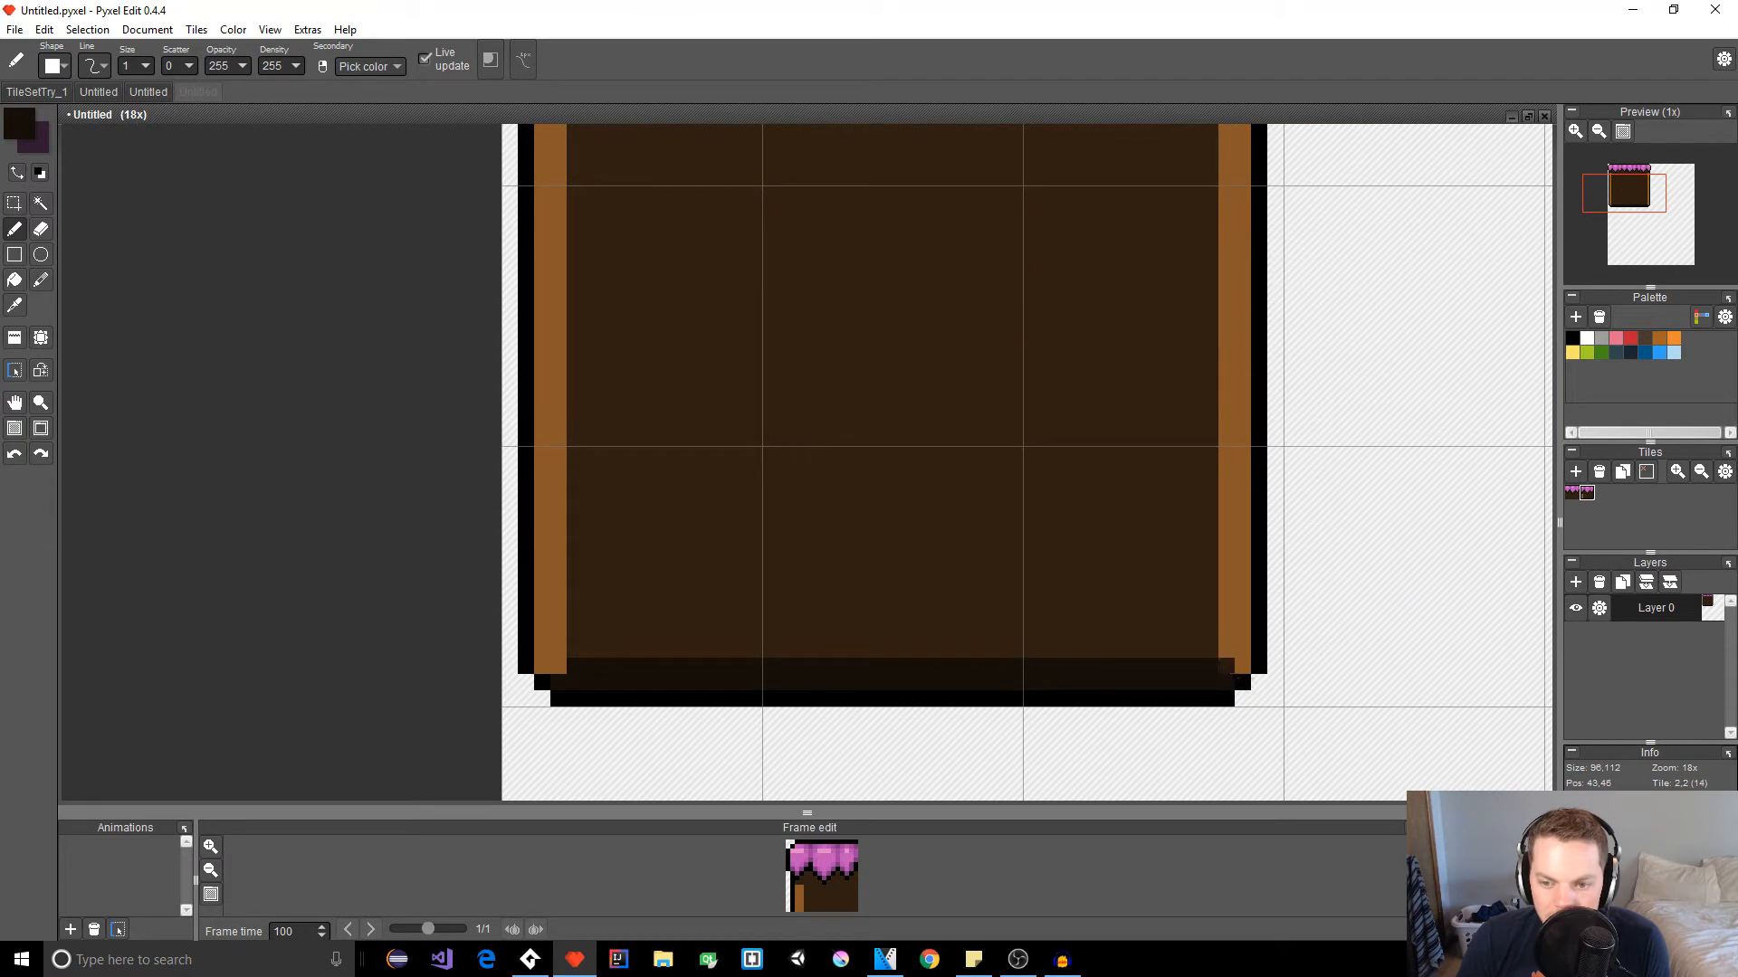
alt+click(1238, 653)
alt+click(1240, 649)
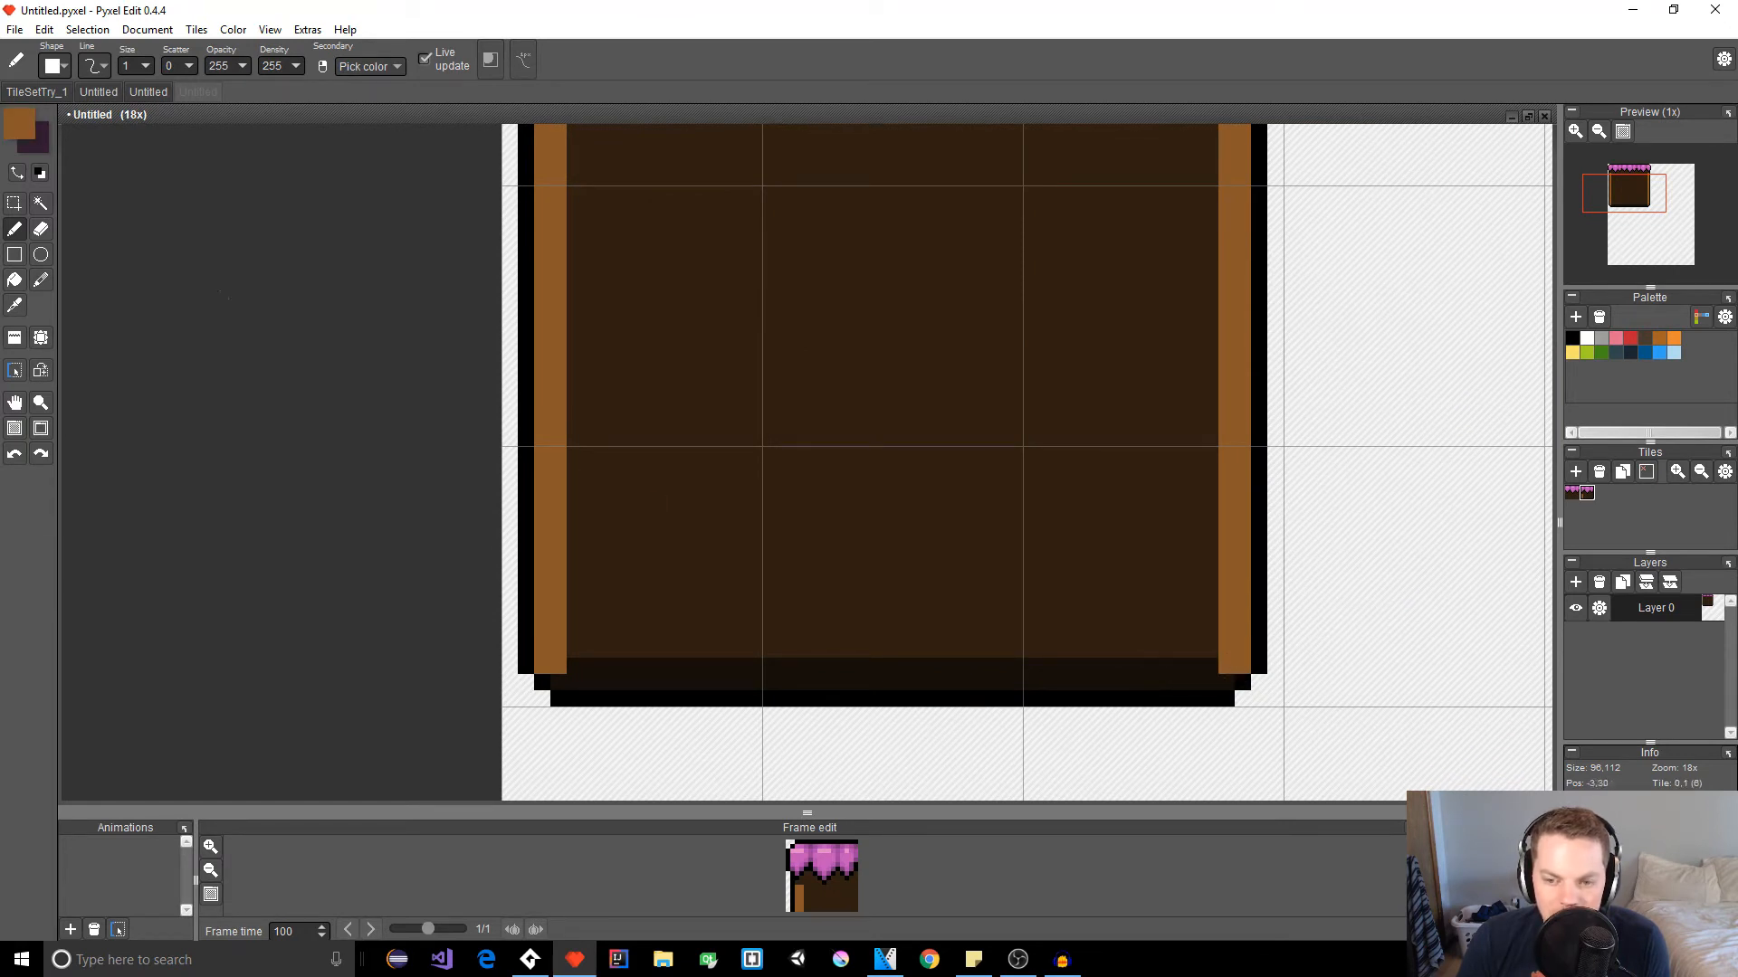
click(26, 137)
drag(457, 296, 455, 316)
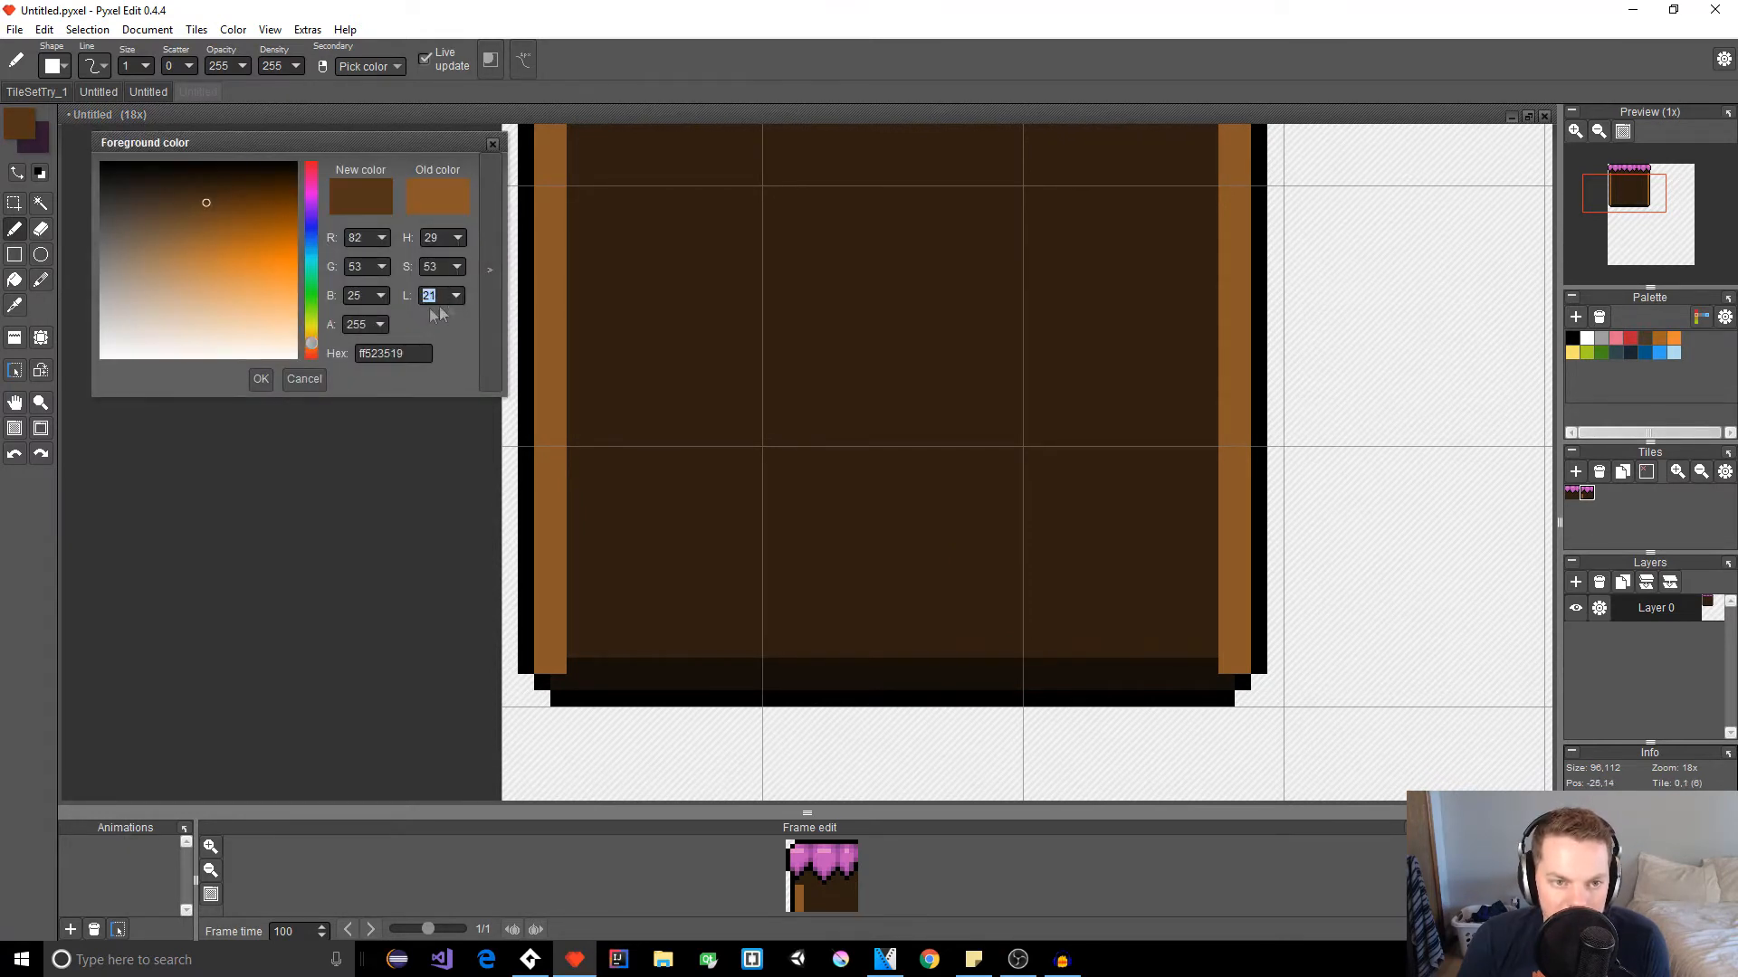
click(262, 380)
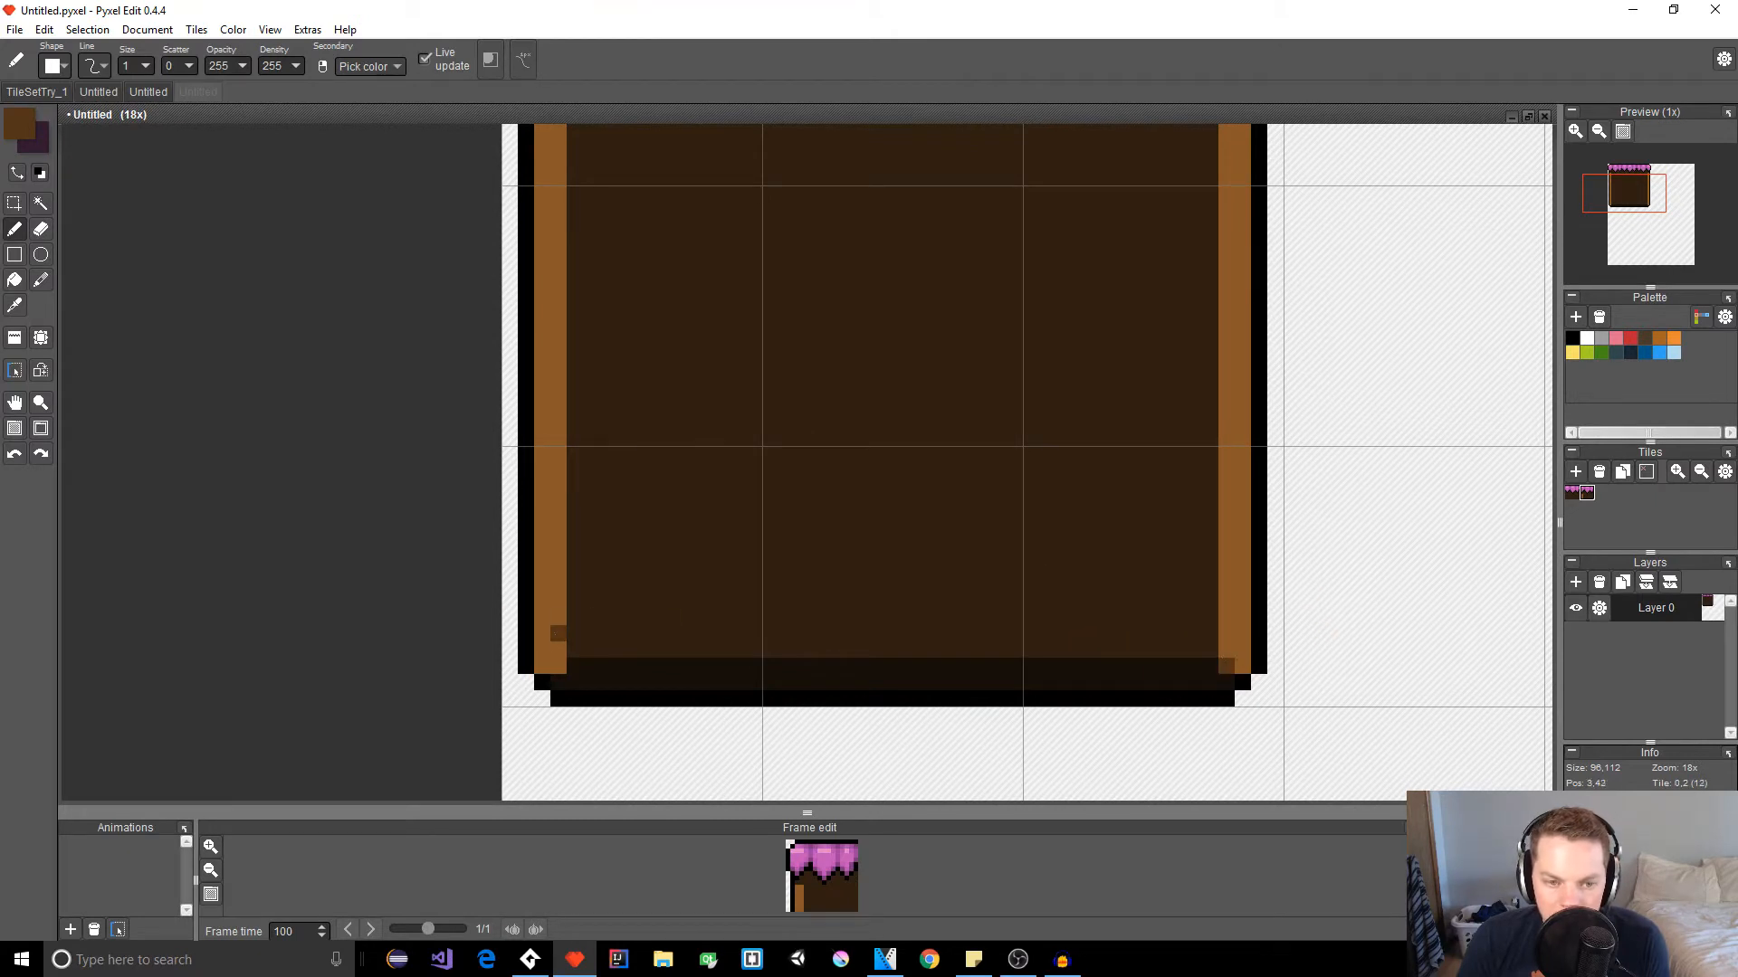
click(559, 666)
Step: Try an extra mid-brown pixel on the dirt diagonally inside the lower corner and undo the last pen stroke
click(575, 649)
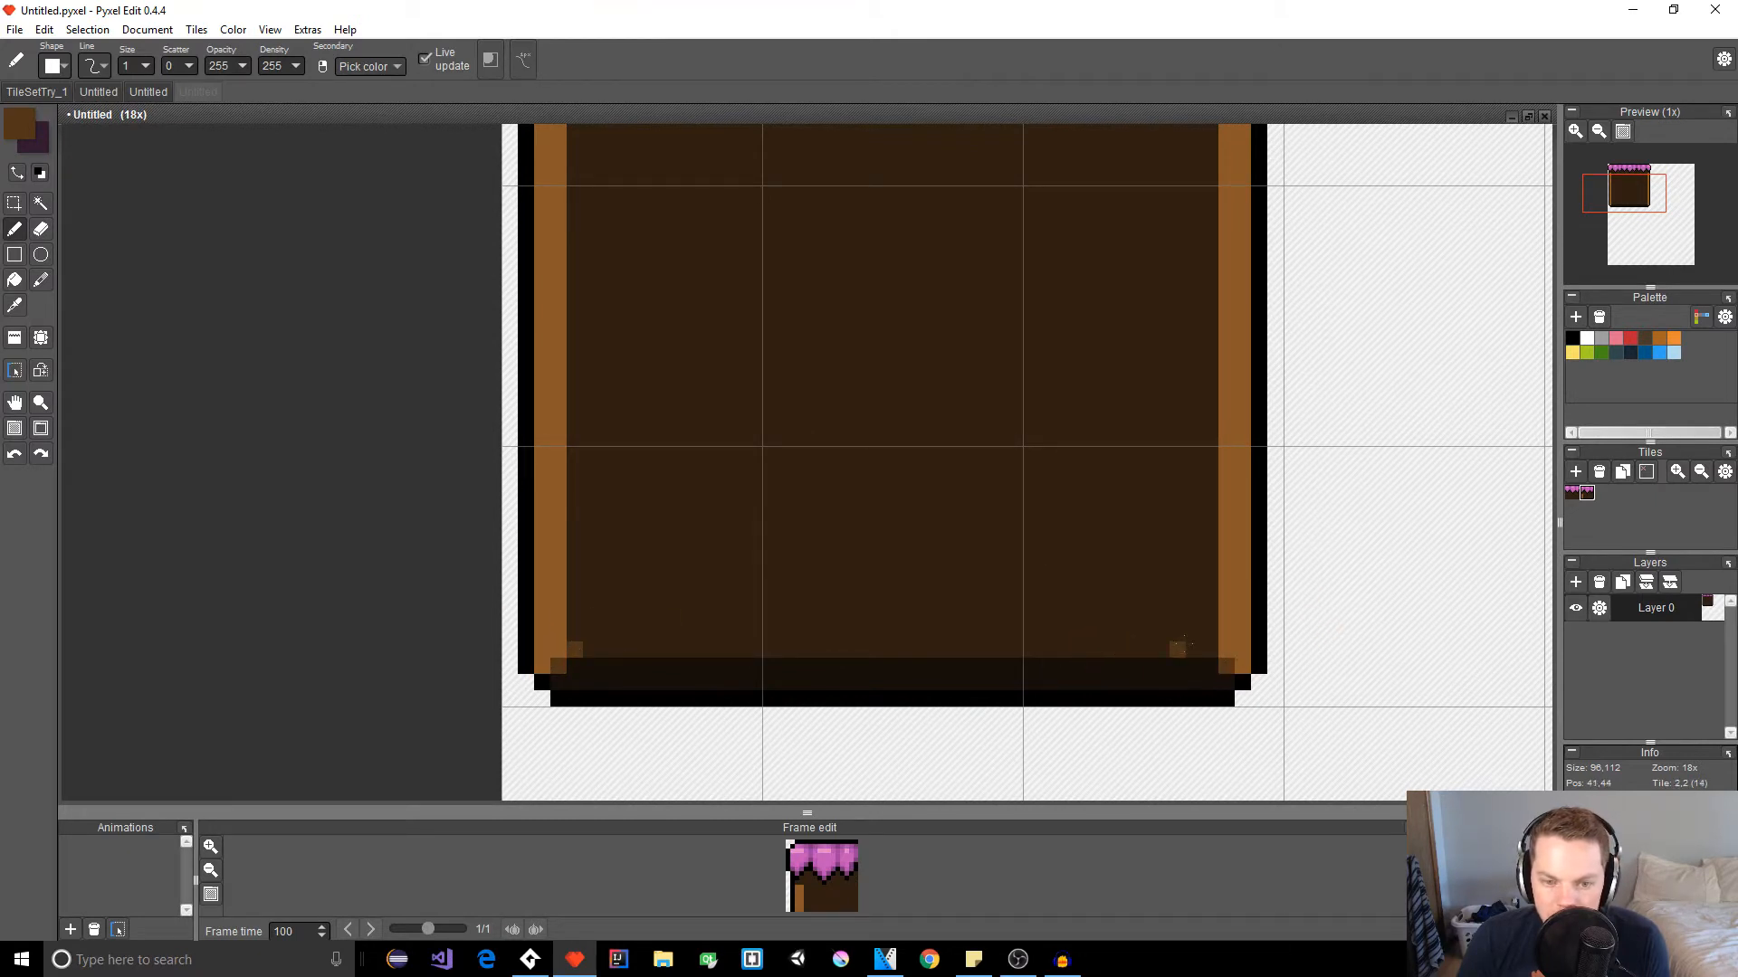
scroll(1160, 724, down, 3)
scroll(1160, 724, up, 3)
key(ctrl+z)
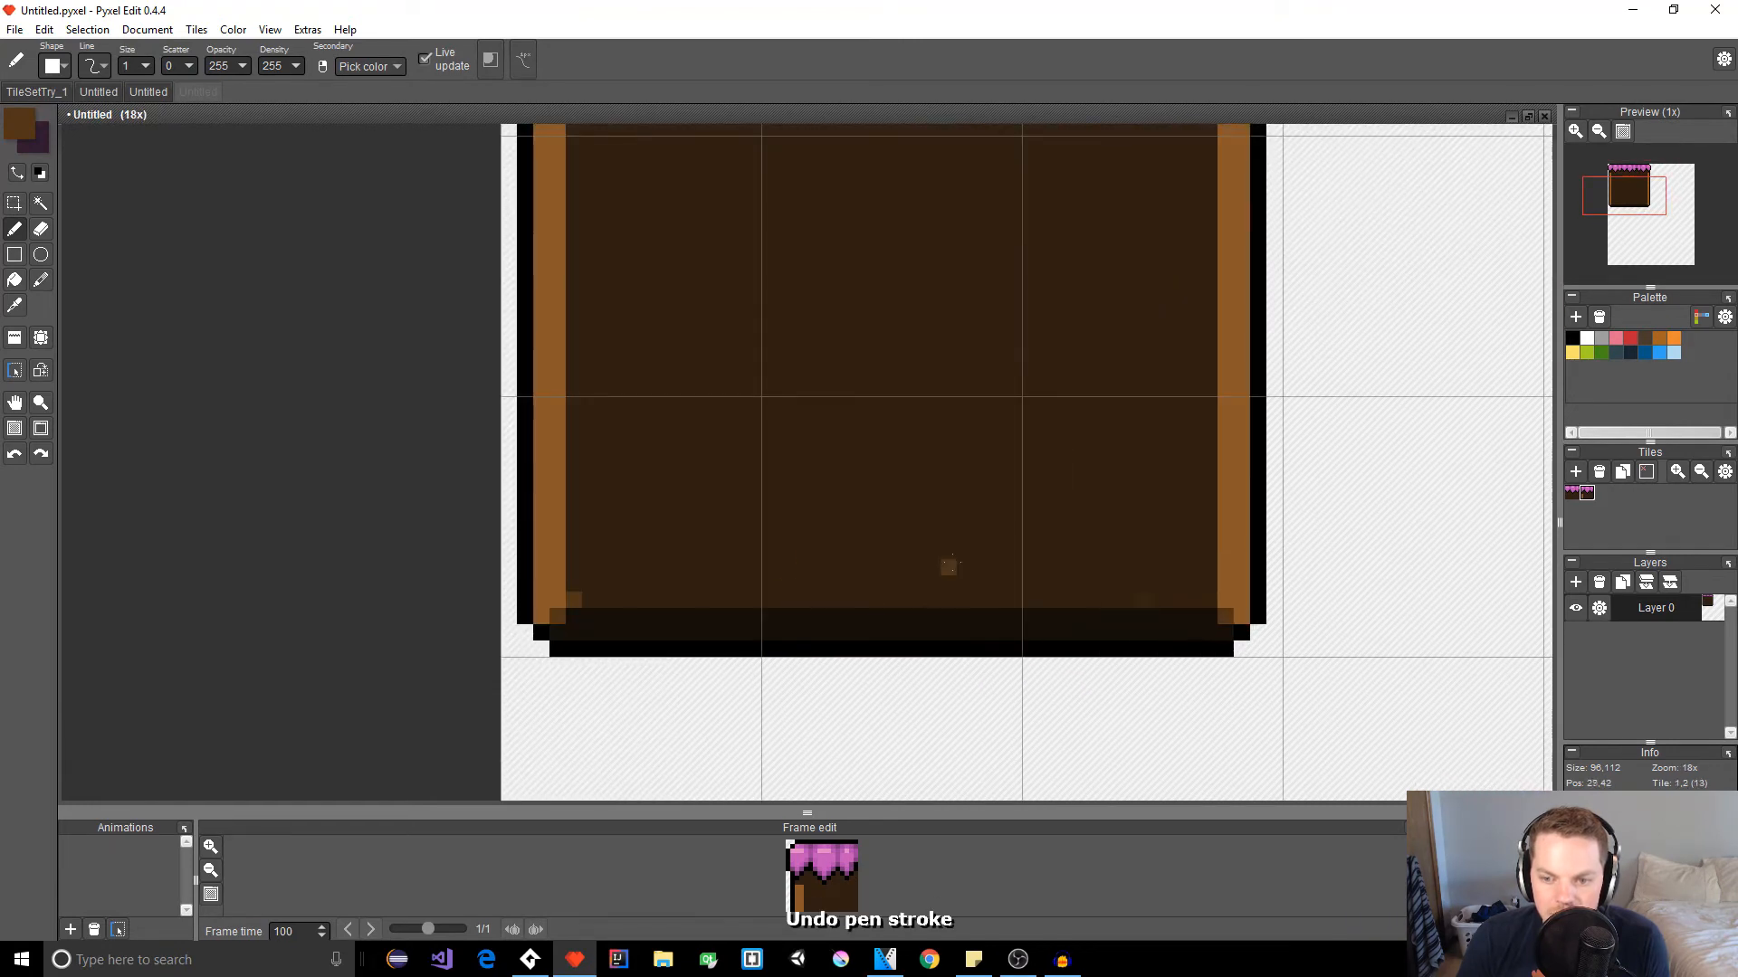
Step: Try one-pixel-wide mid-brown columns along the inner edges of both light side strips and undo them
scroll(964, 627, down, 2)
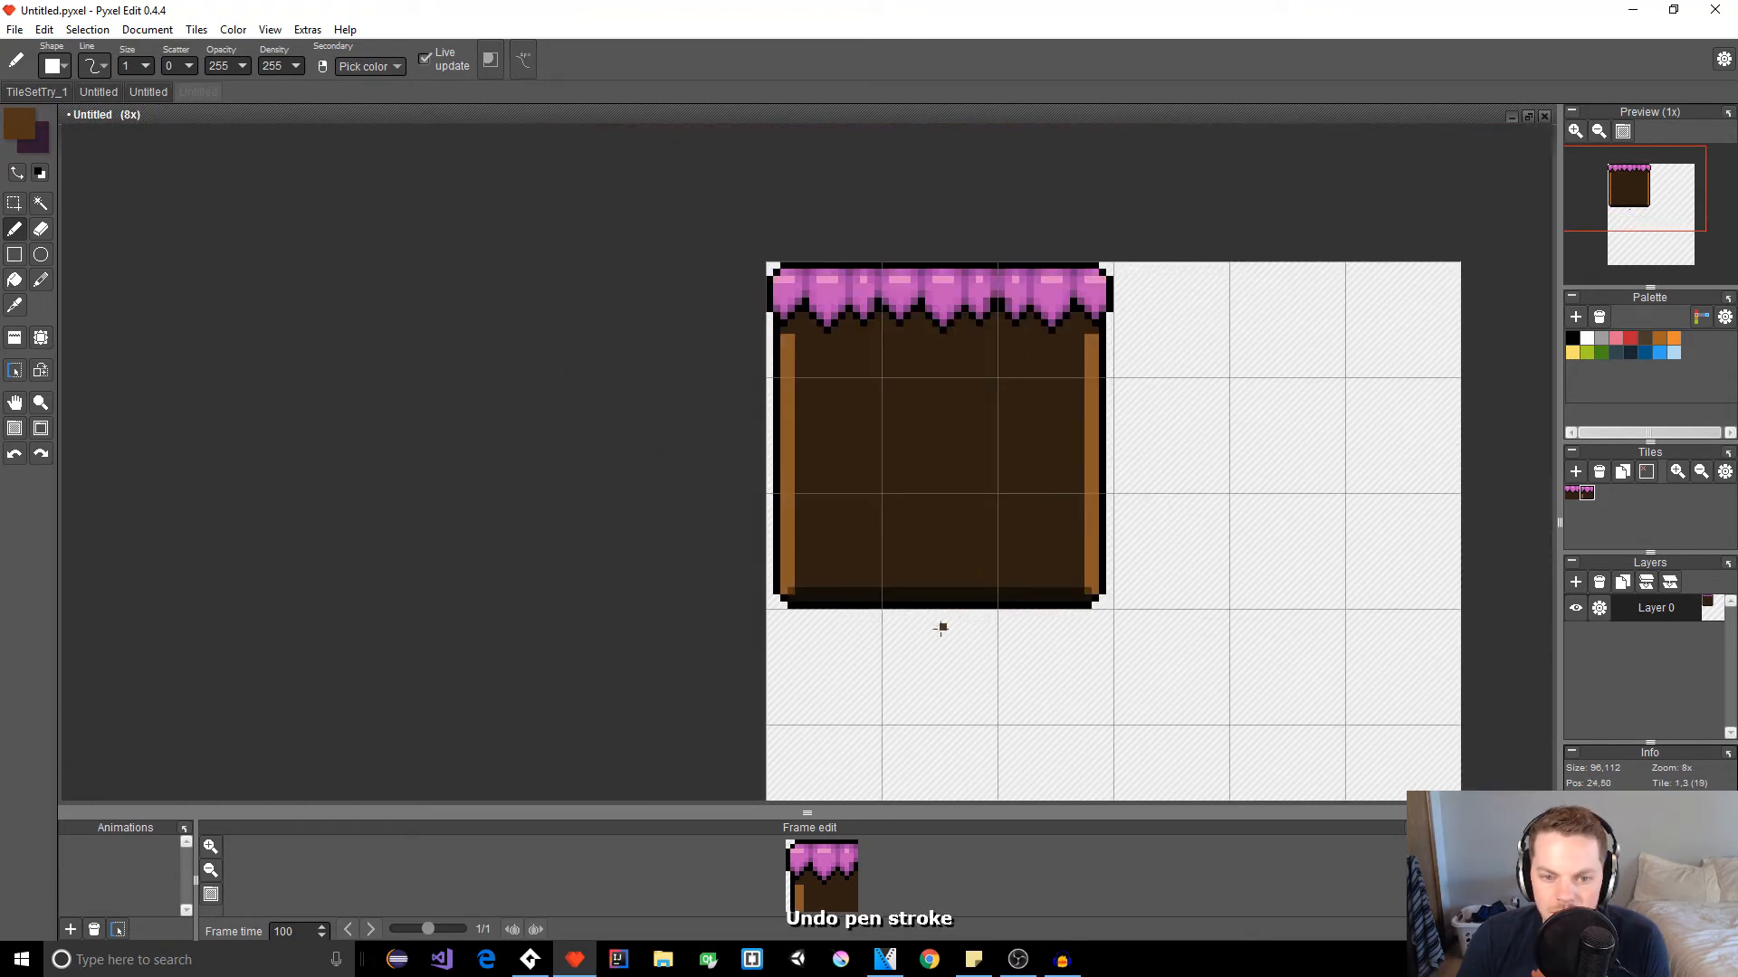
scroll(941, 628, up, 1)
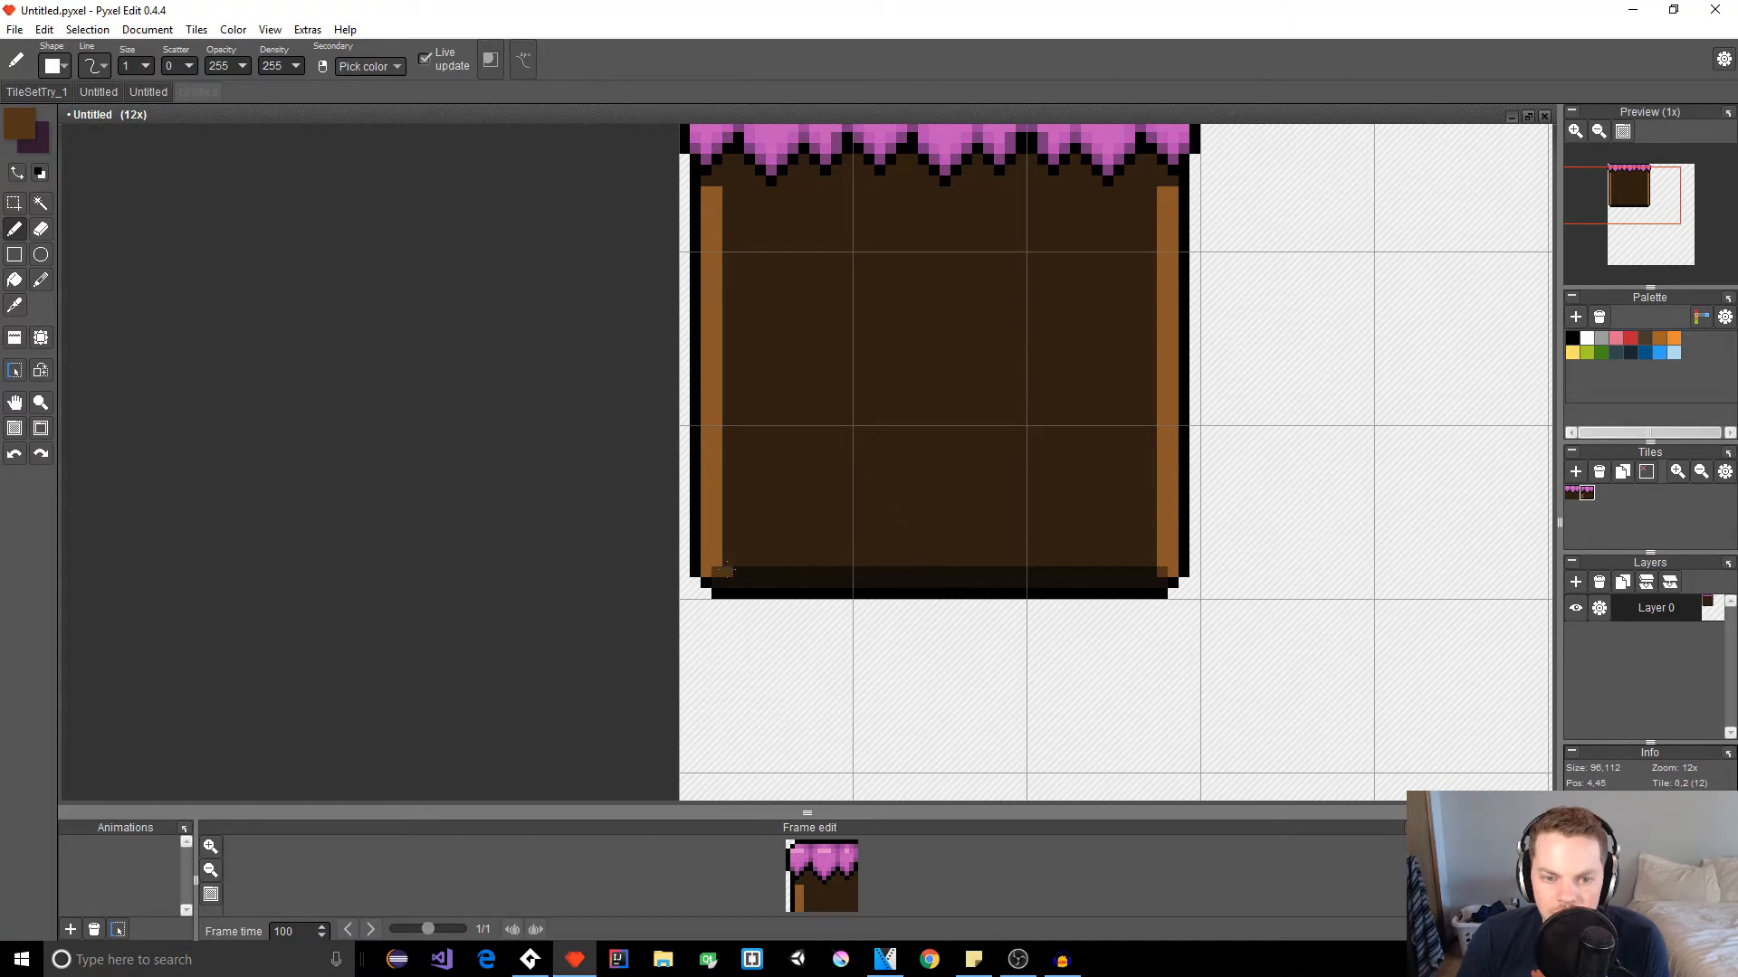
drag(729, 557, 724, 201)
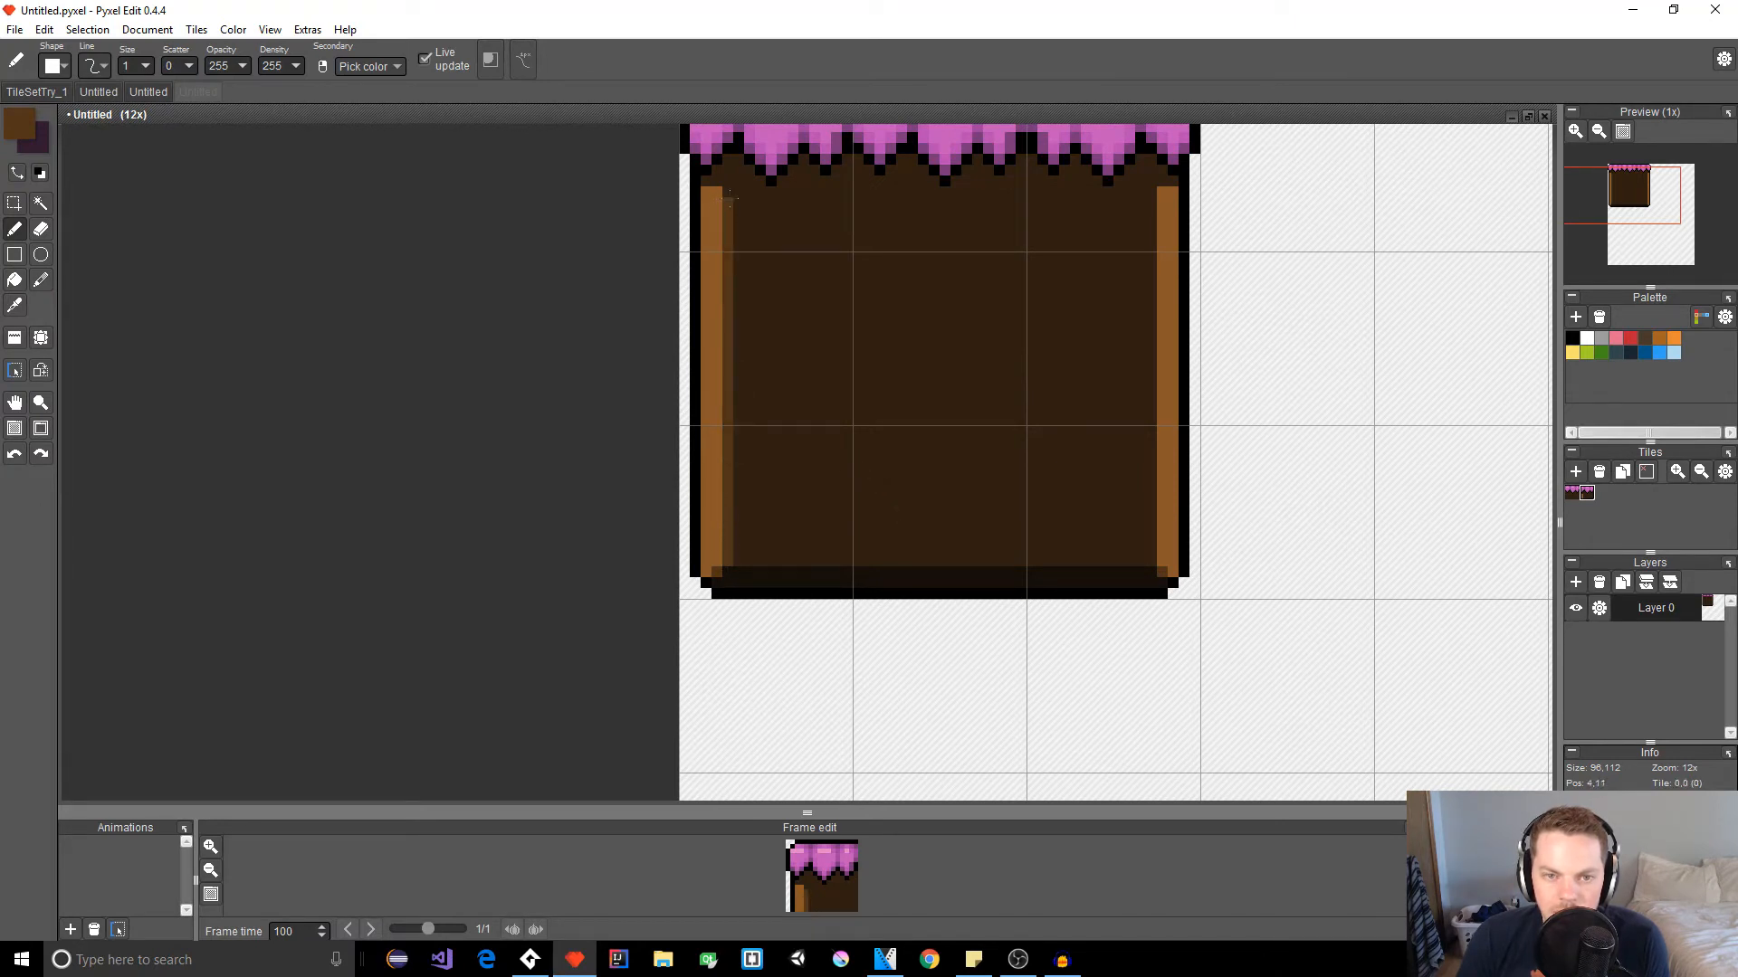
drag(1146, 206, 1146, 565)
scroll(1102, 549, down, 4)
scroll(1080, 576, up, 4)
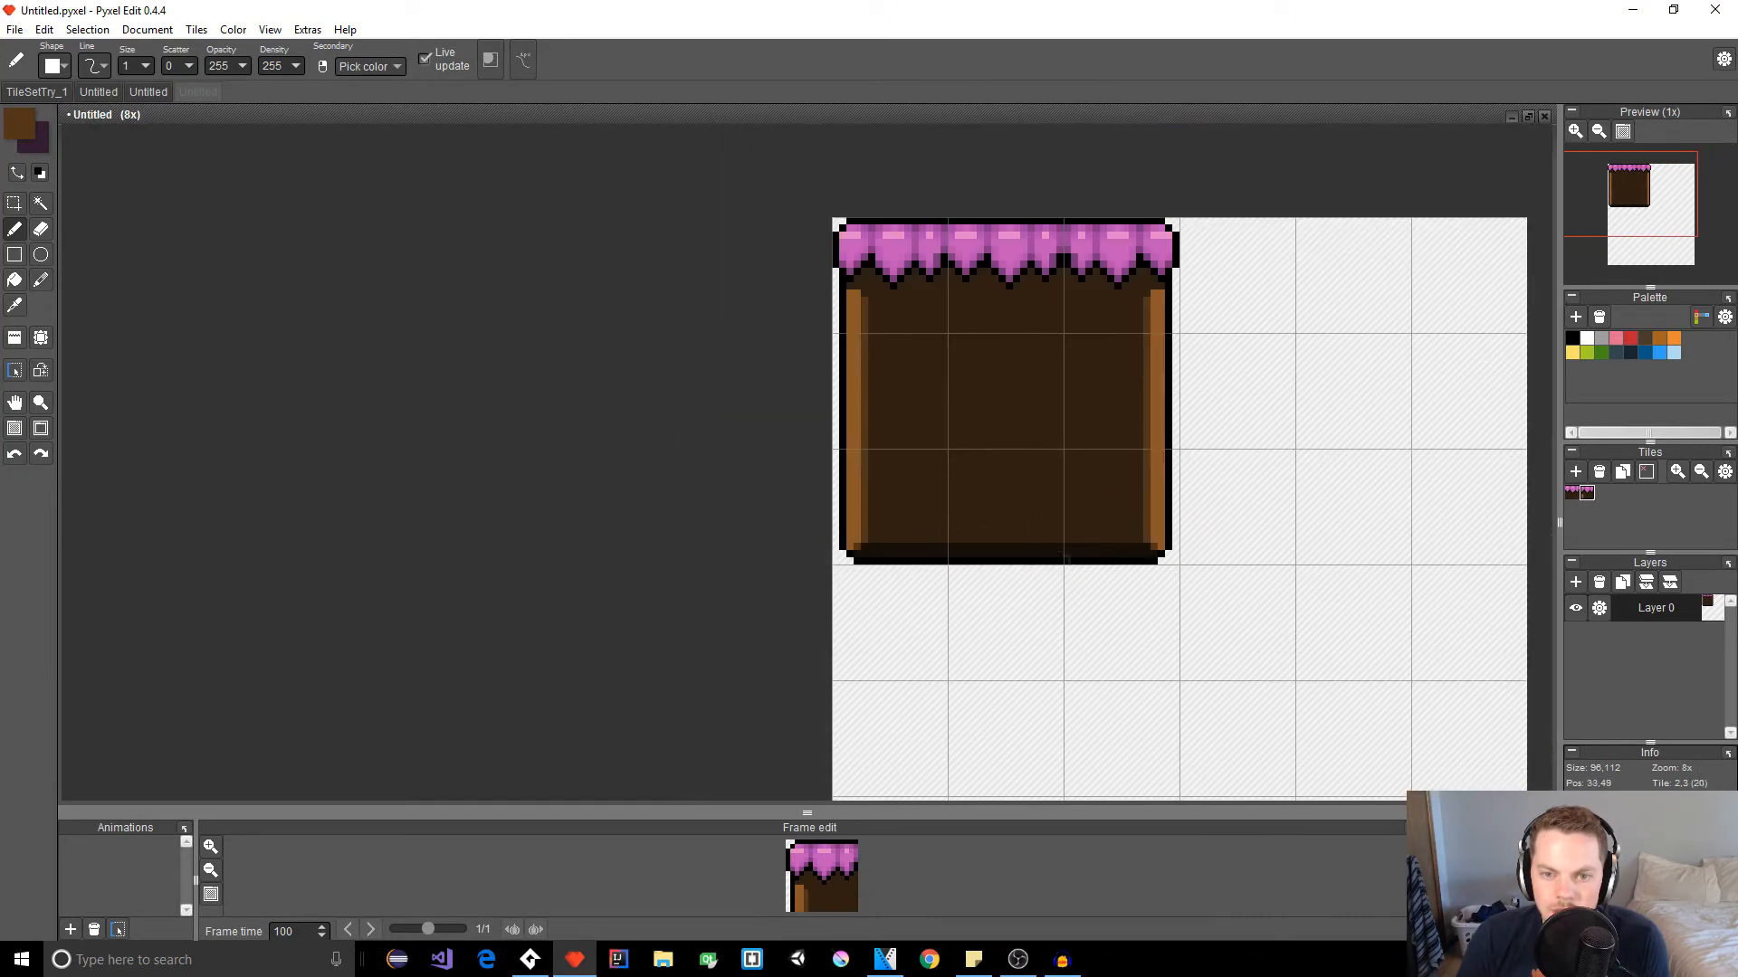
key(ctrl+z)
Step: Paint the uppermost inner pixel of both light side strips with the sampled dirt colour
drag(808, 264, 732, 381)
right_click(697, 296)
click(686, 296)
click(1138, 296)
scroll(851, 463, down, 4)
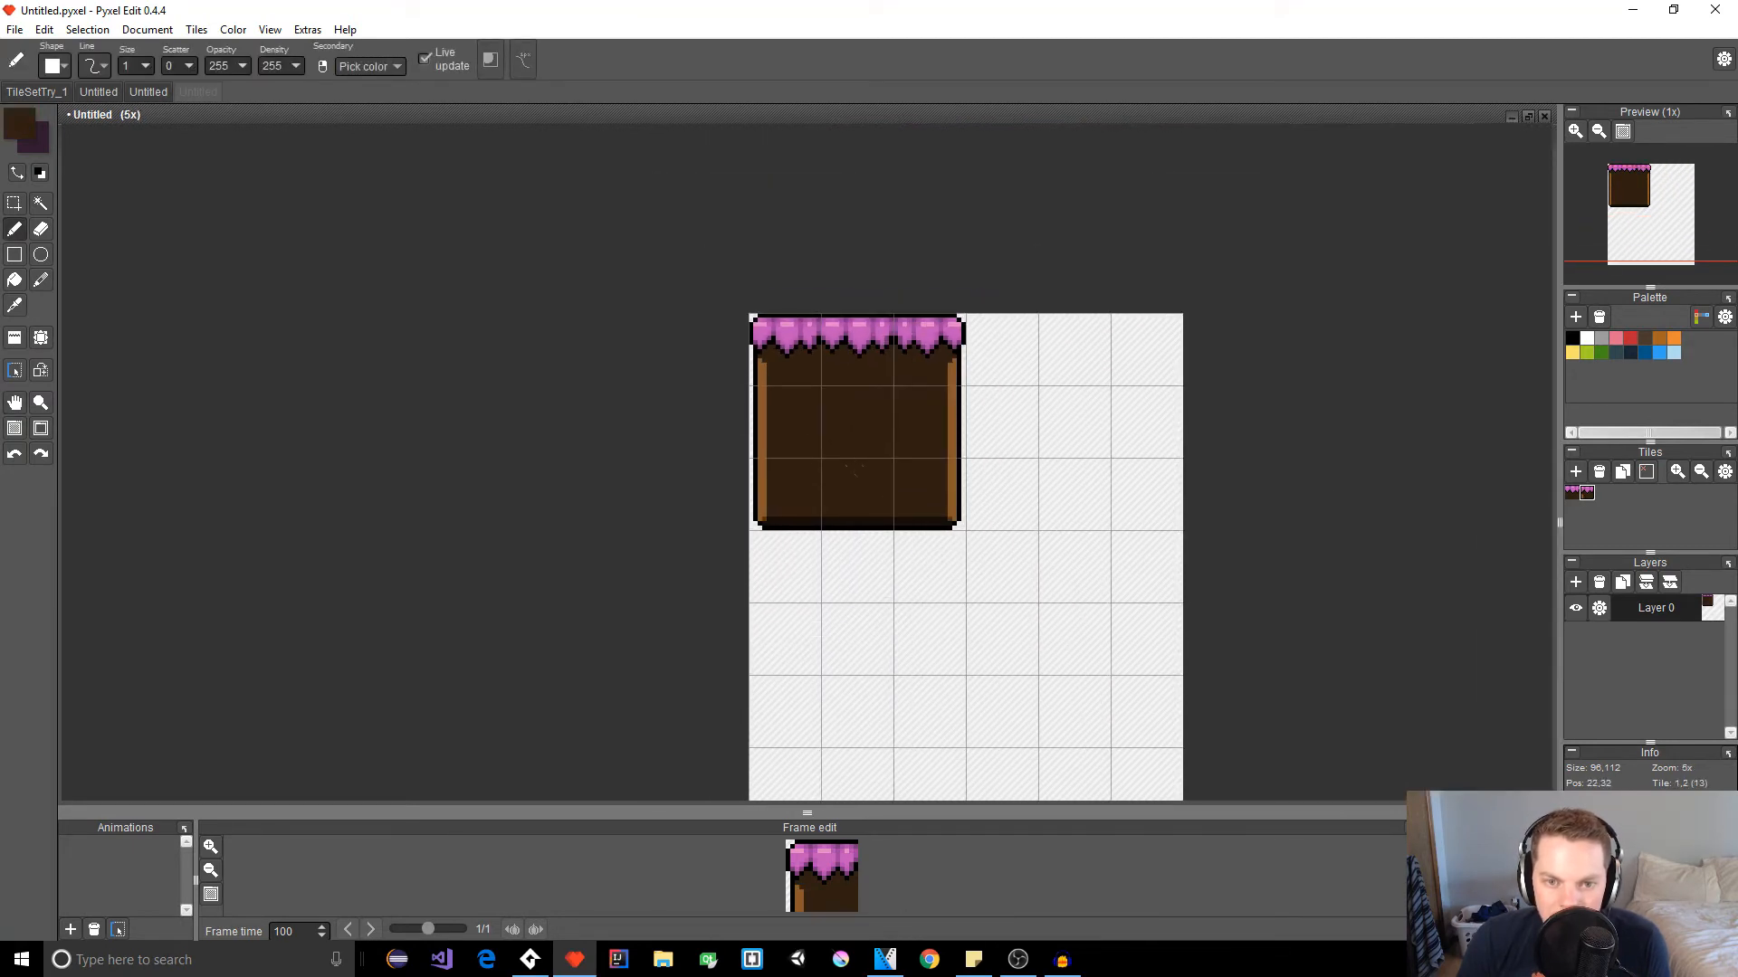
scroll(857, 470, up, 4)
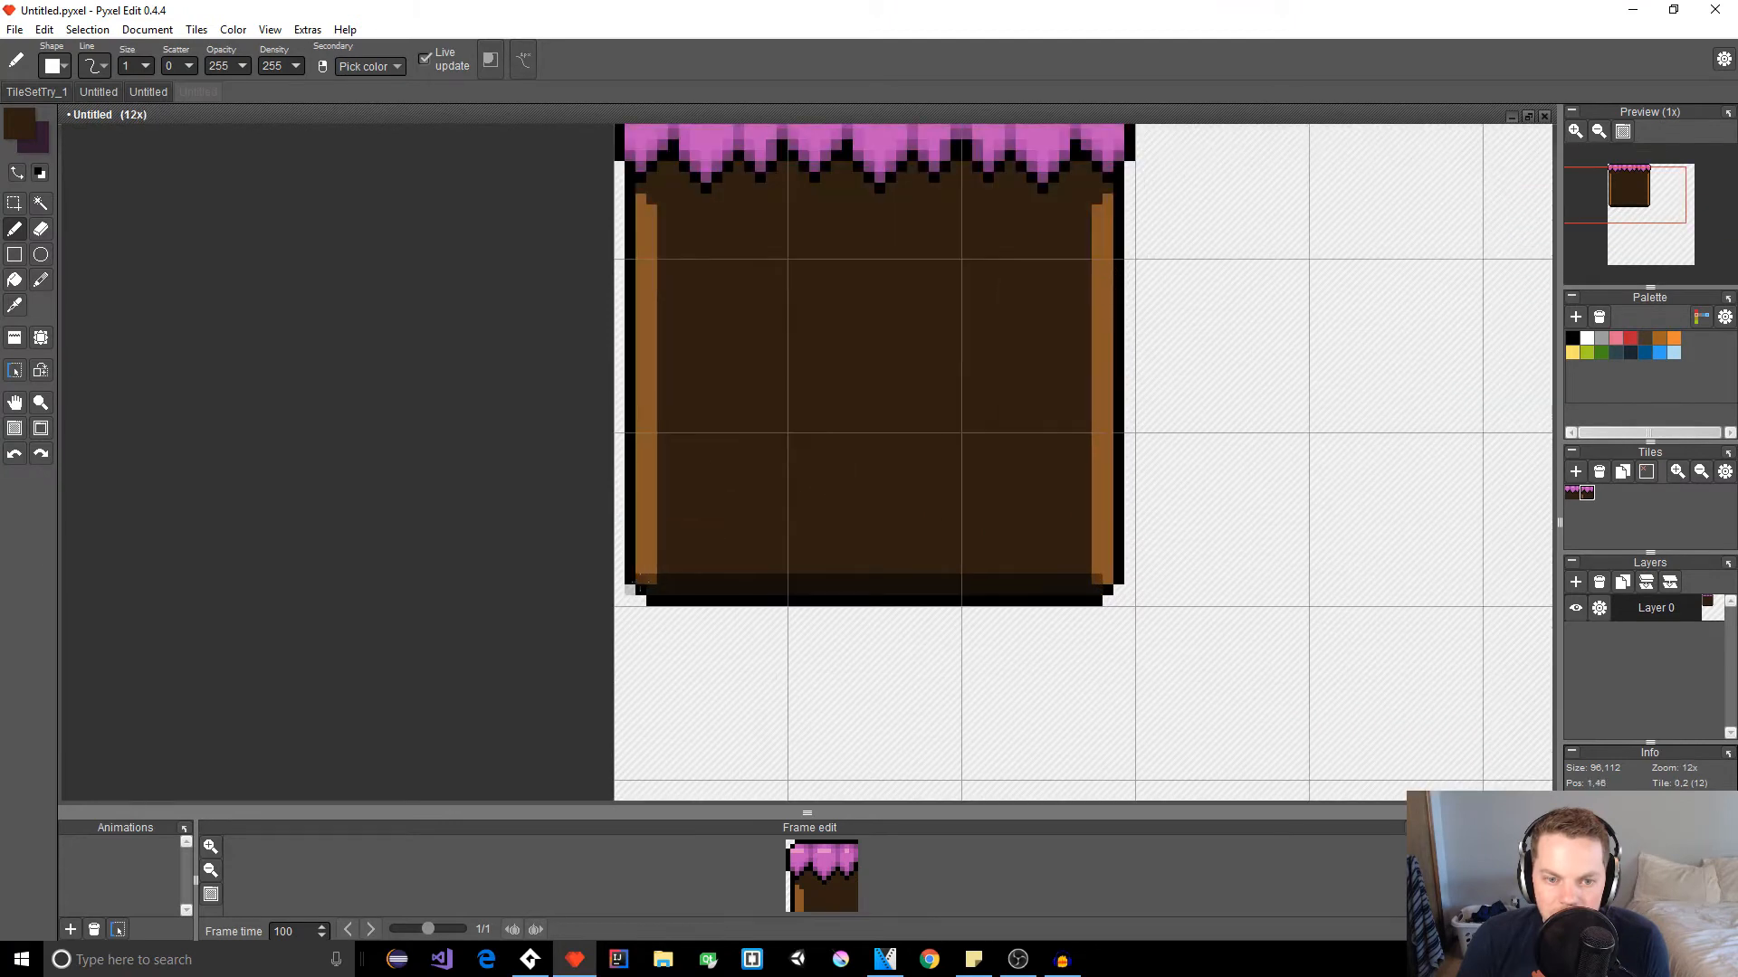
Step: Sample the mid-brown from the lower corner, place it on the upper inner corner of both light strips, and undo any extra pixels
right_click(652, 579)
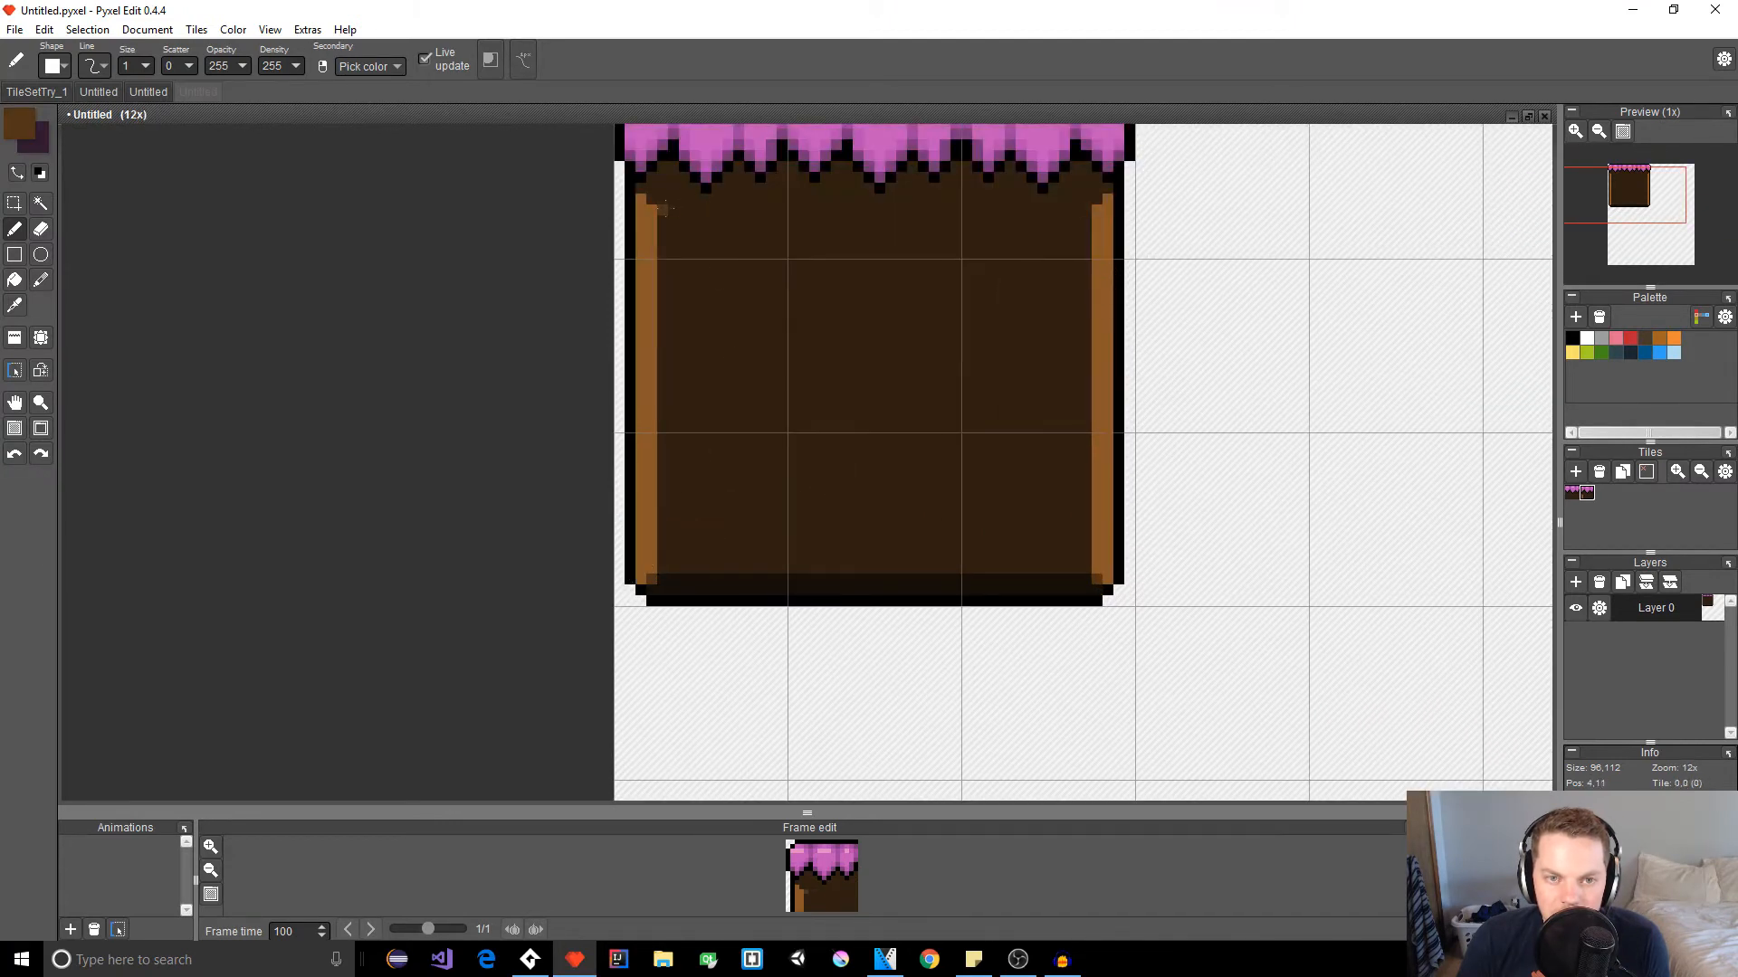
key(ctrl+z)
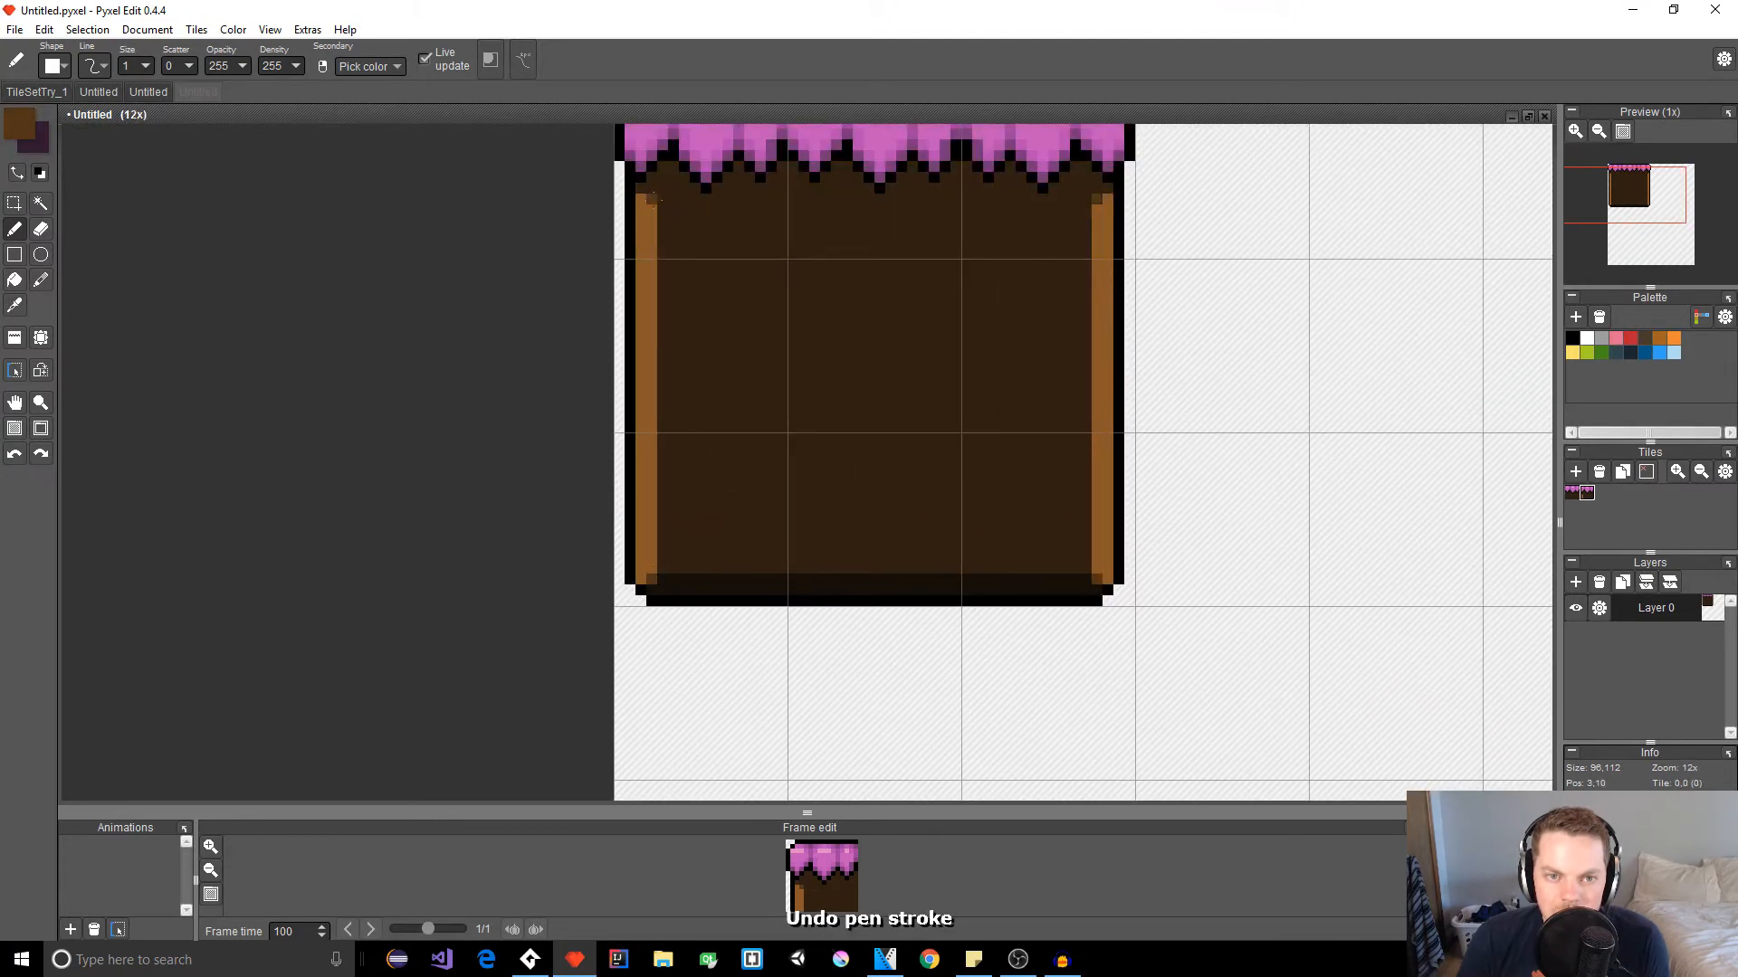
scroll(1022, 444, down, 2)
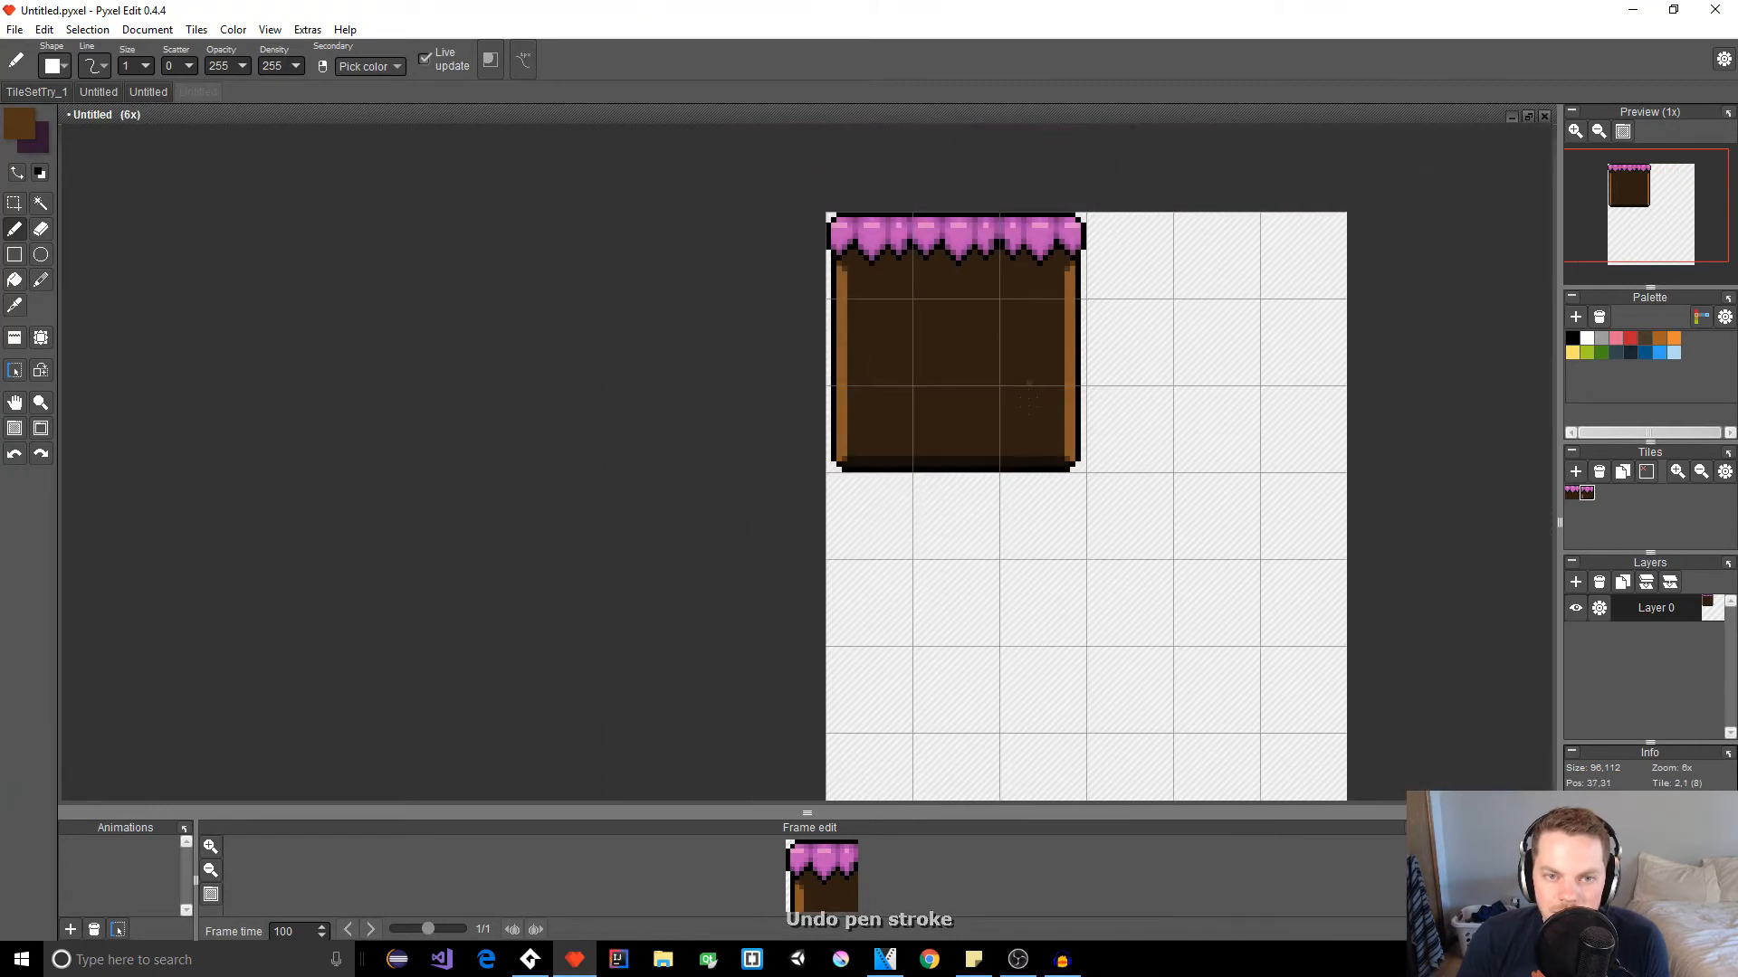
scroll(871, 286, up, 2)
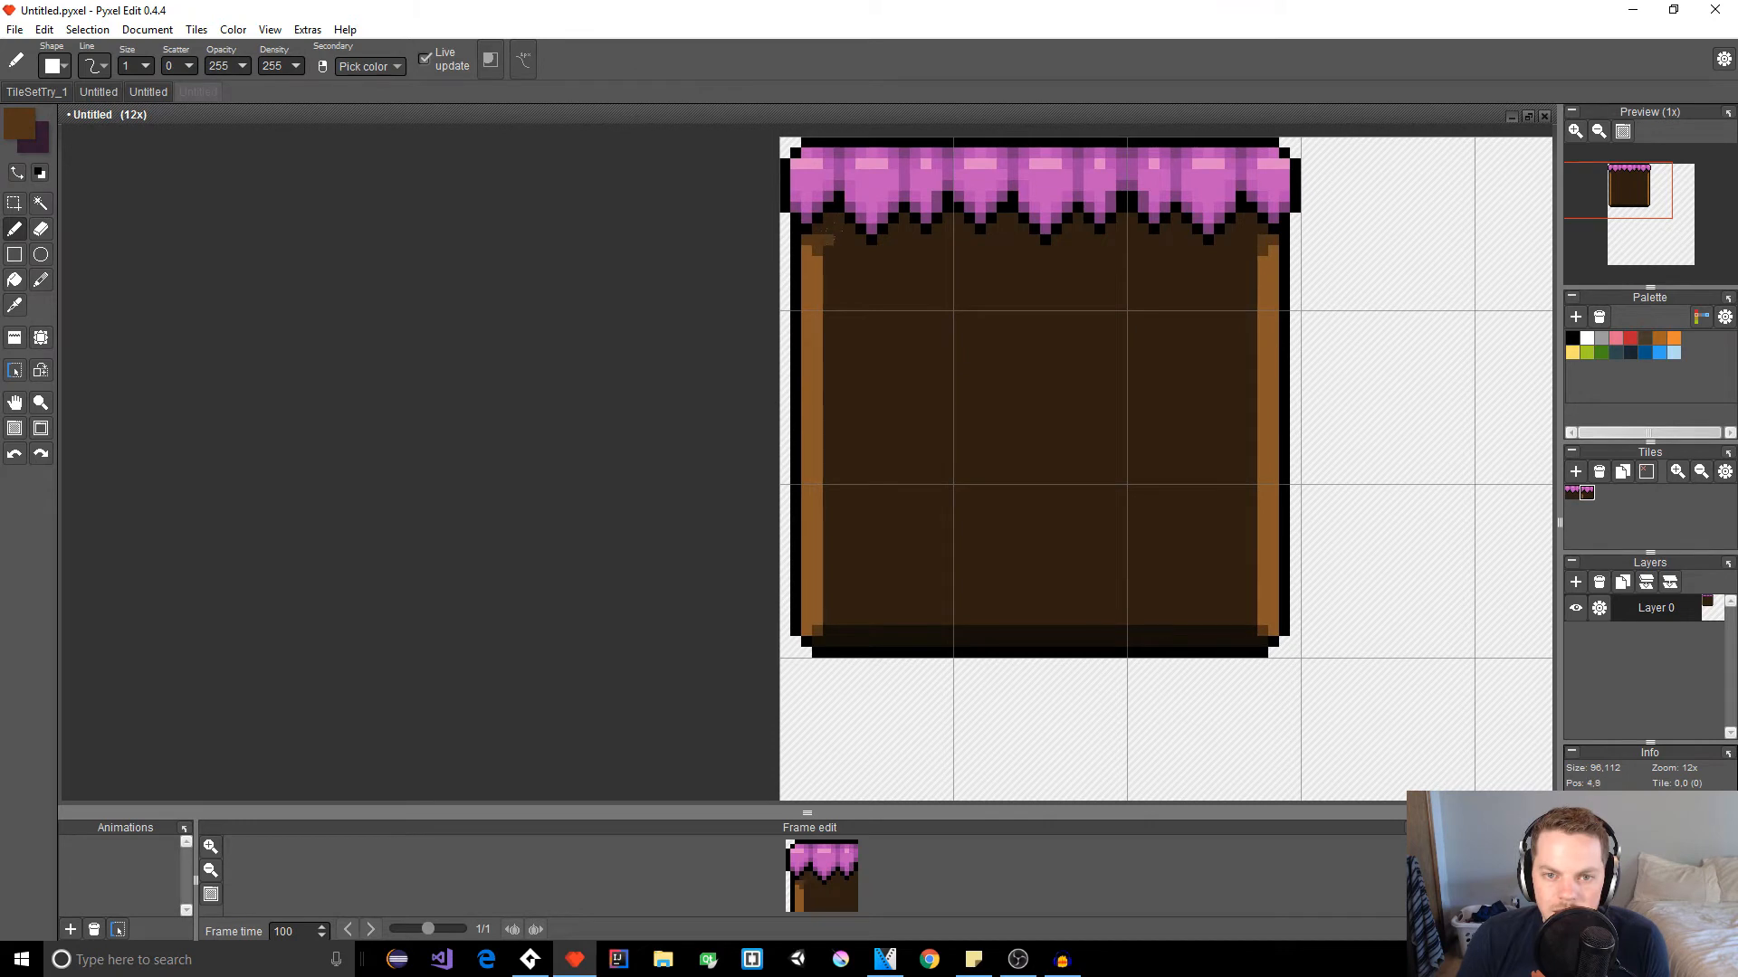
scroll(1133, 339, down, 2)
scroll(1149, 402, up, 2)
key(ctrl+z)
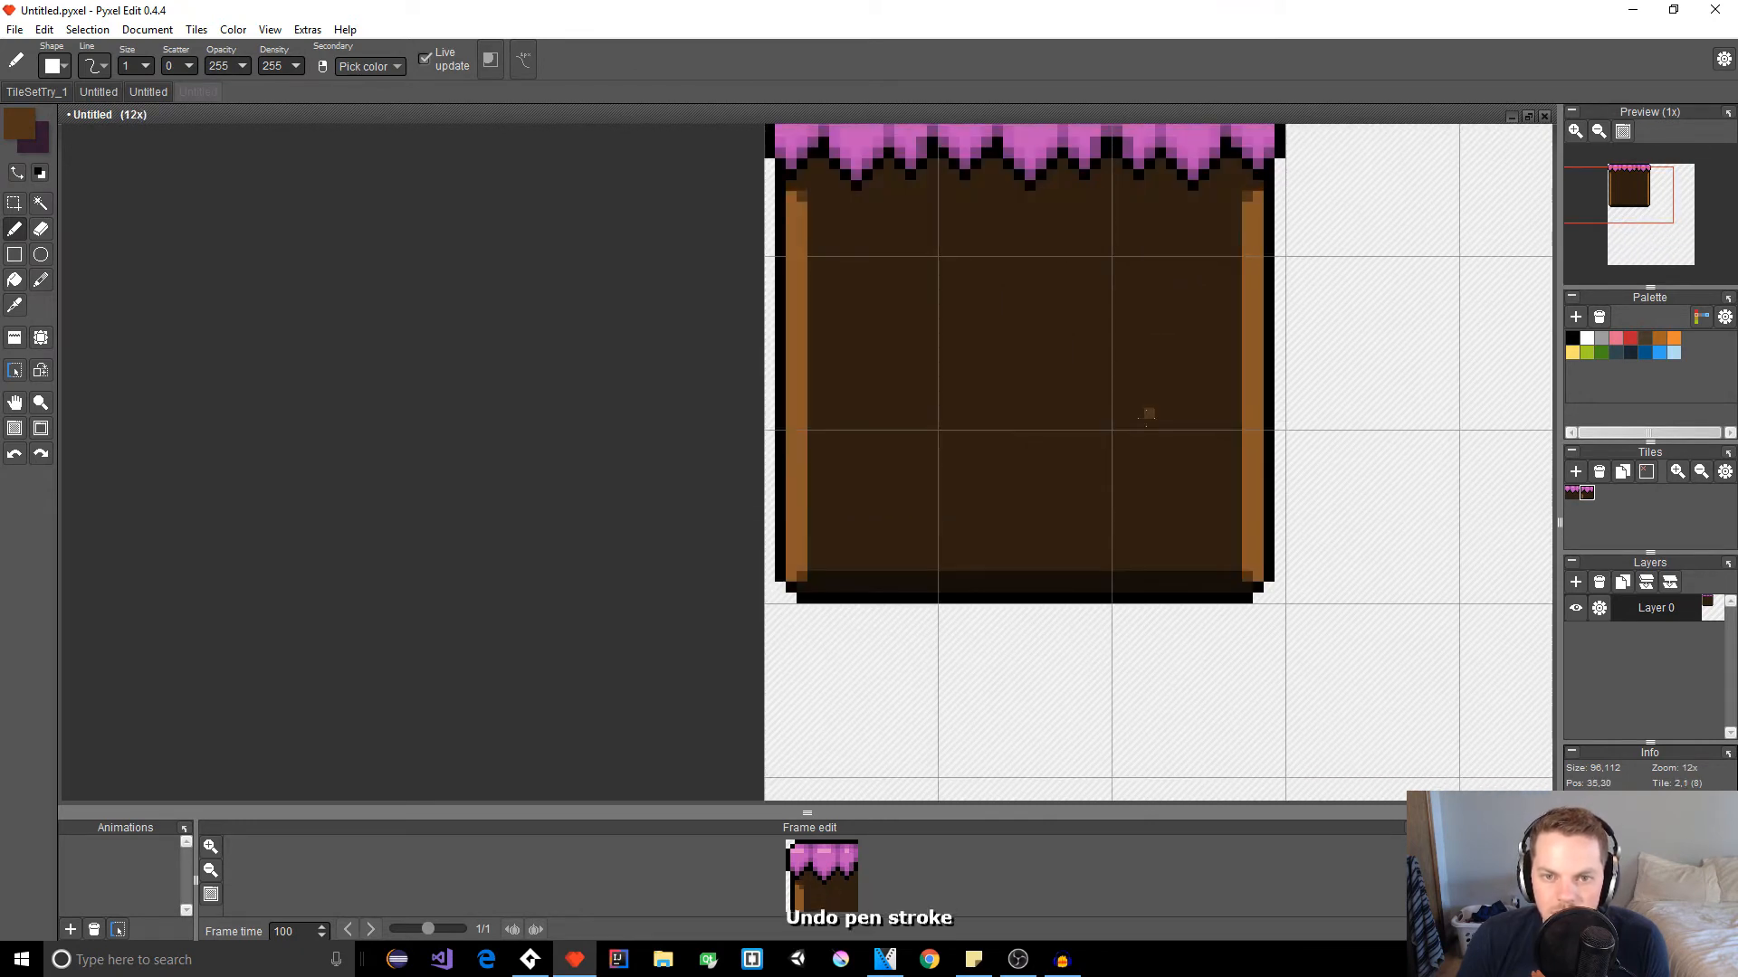
scroll(909, 319, down, 2)
key(space)
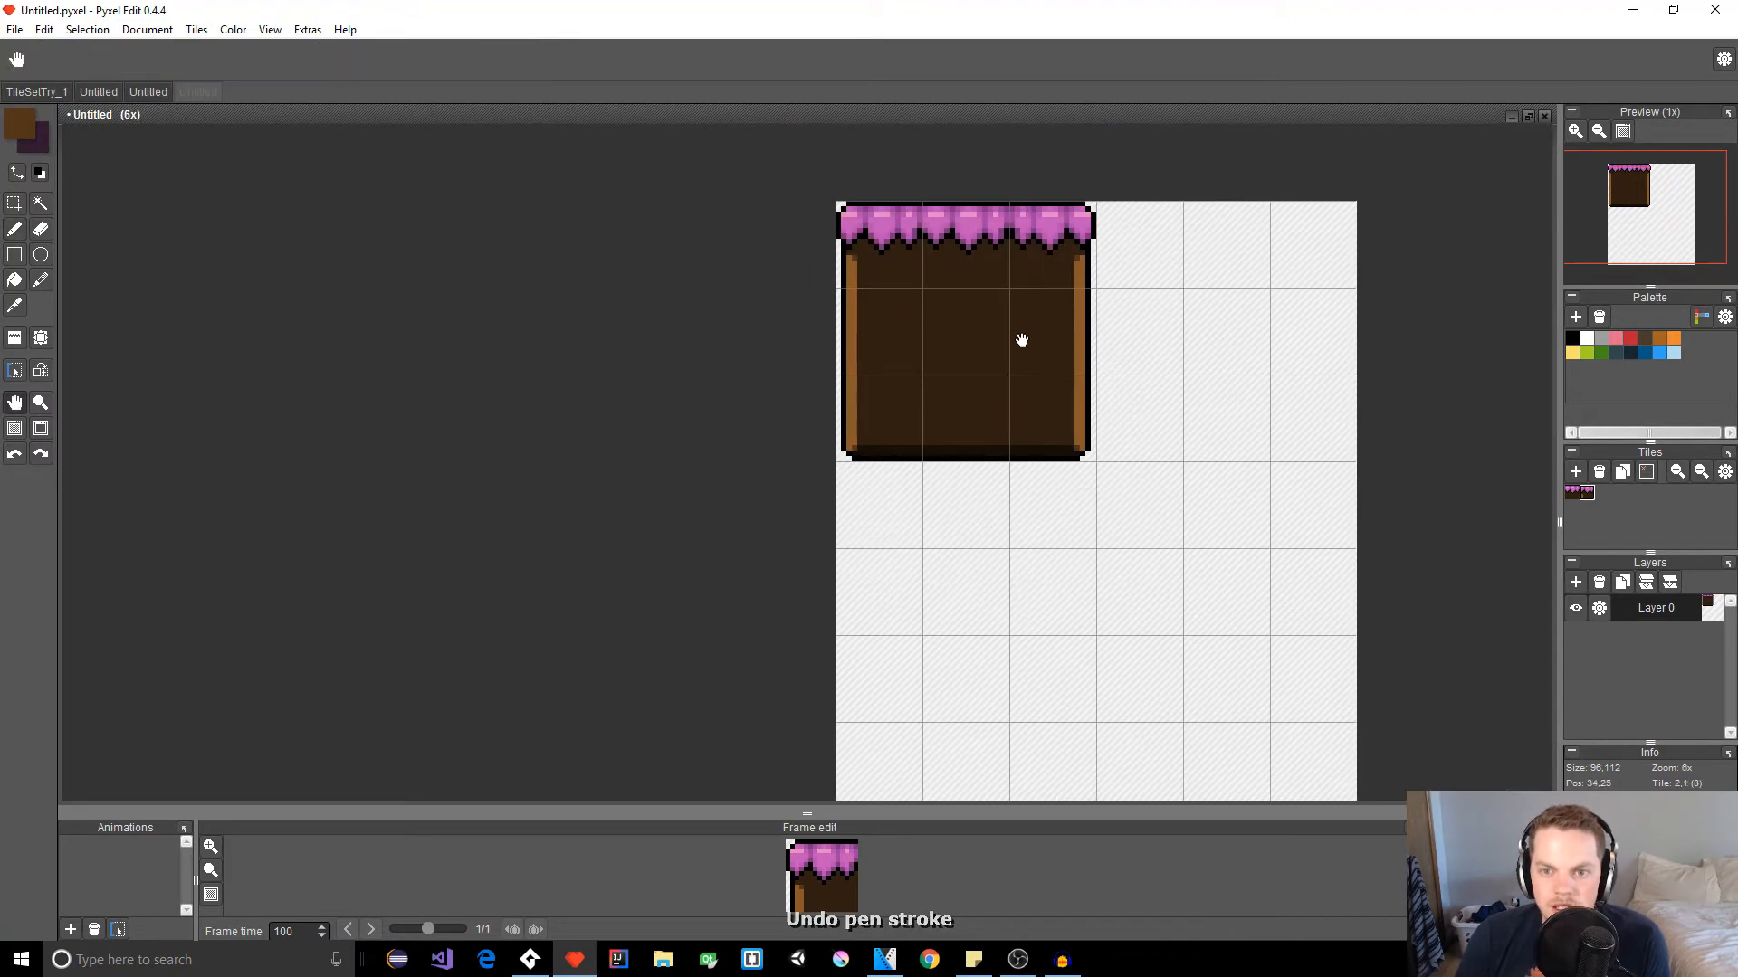
drag(1020, 341, 934, 398)
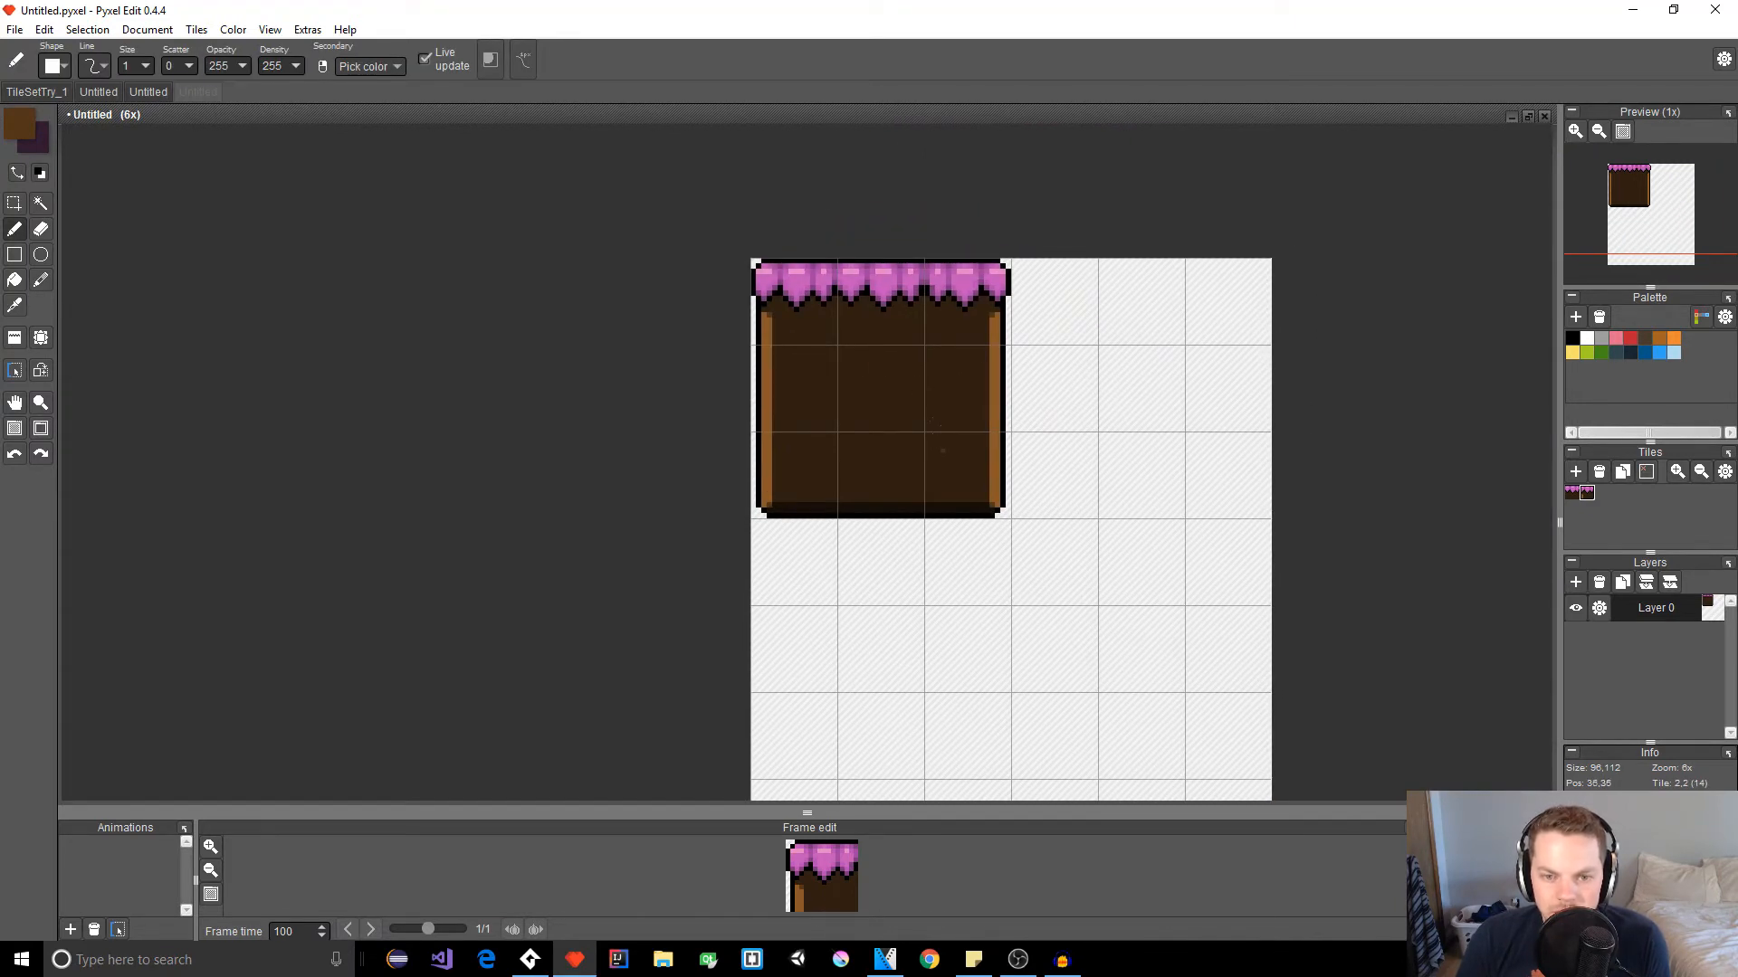
key(space)
drag(905, 394, 817, 440)
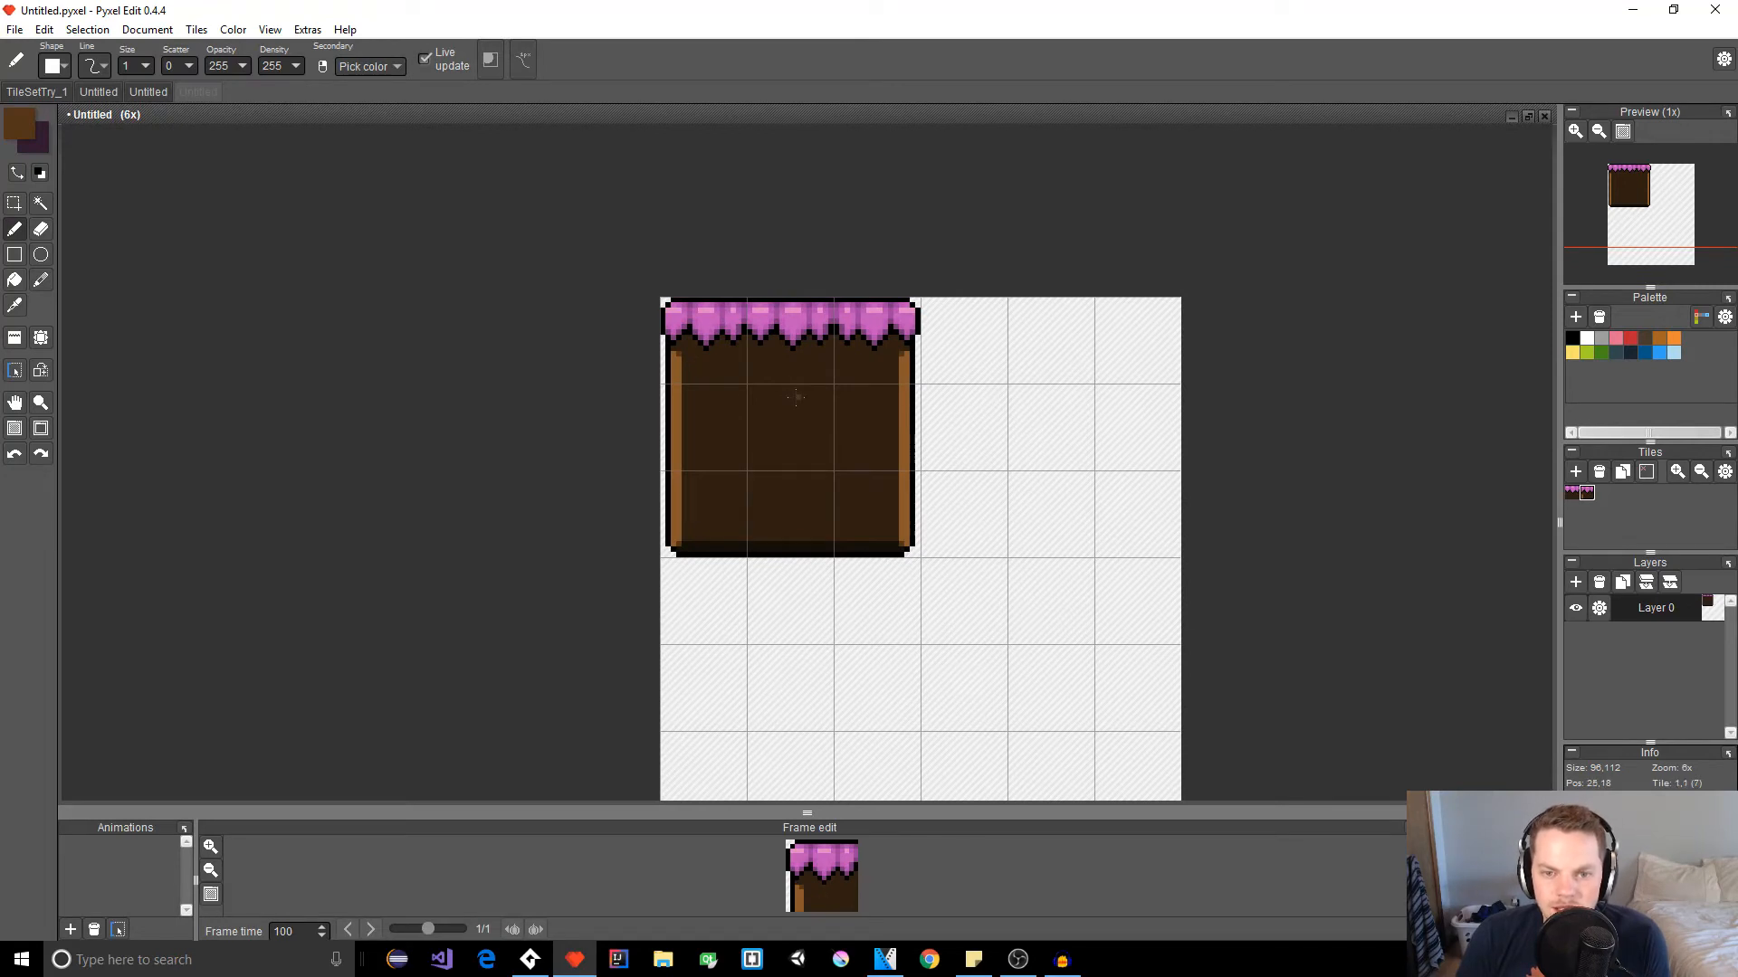
scroll(797, 396, up, 2)
scroll(796, 396, down, 2)
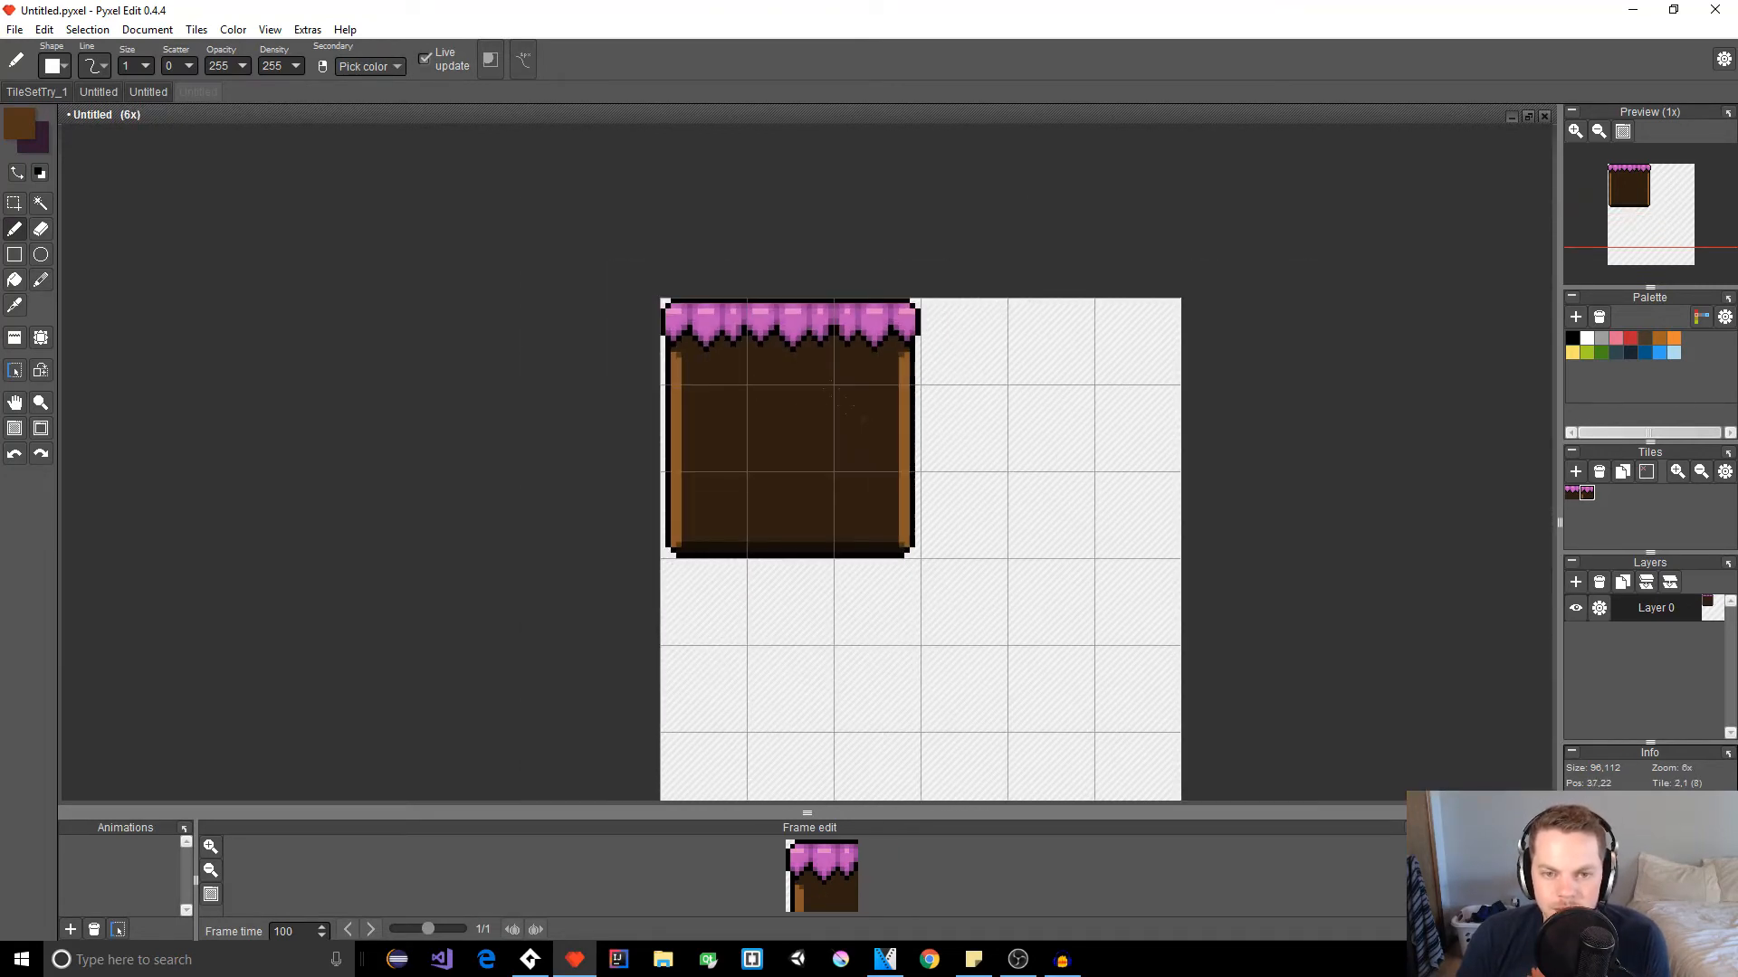
Step: Copy the block's 8-pixel-wide right edge into the fourth tile column and mirror it to form a one-tile-wide, three-tile-high pillar
key(space)
drag(932, 461, 707, 465)
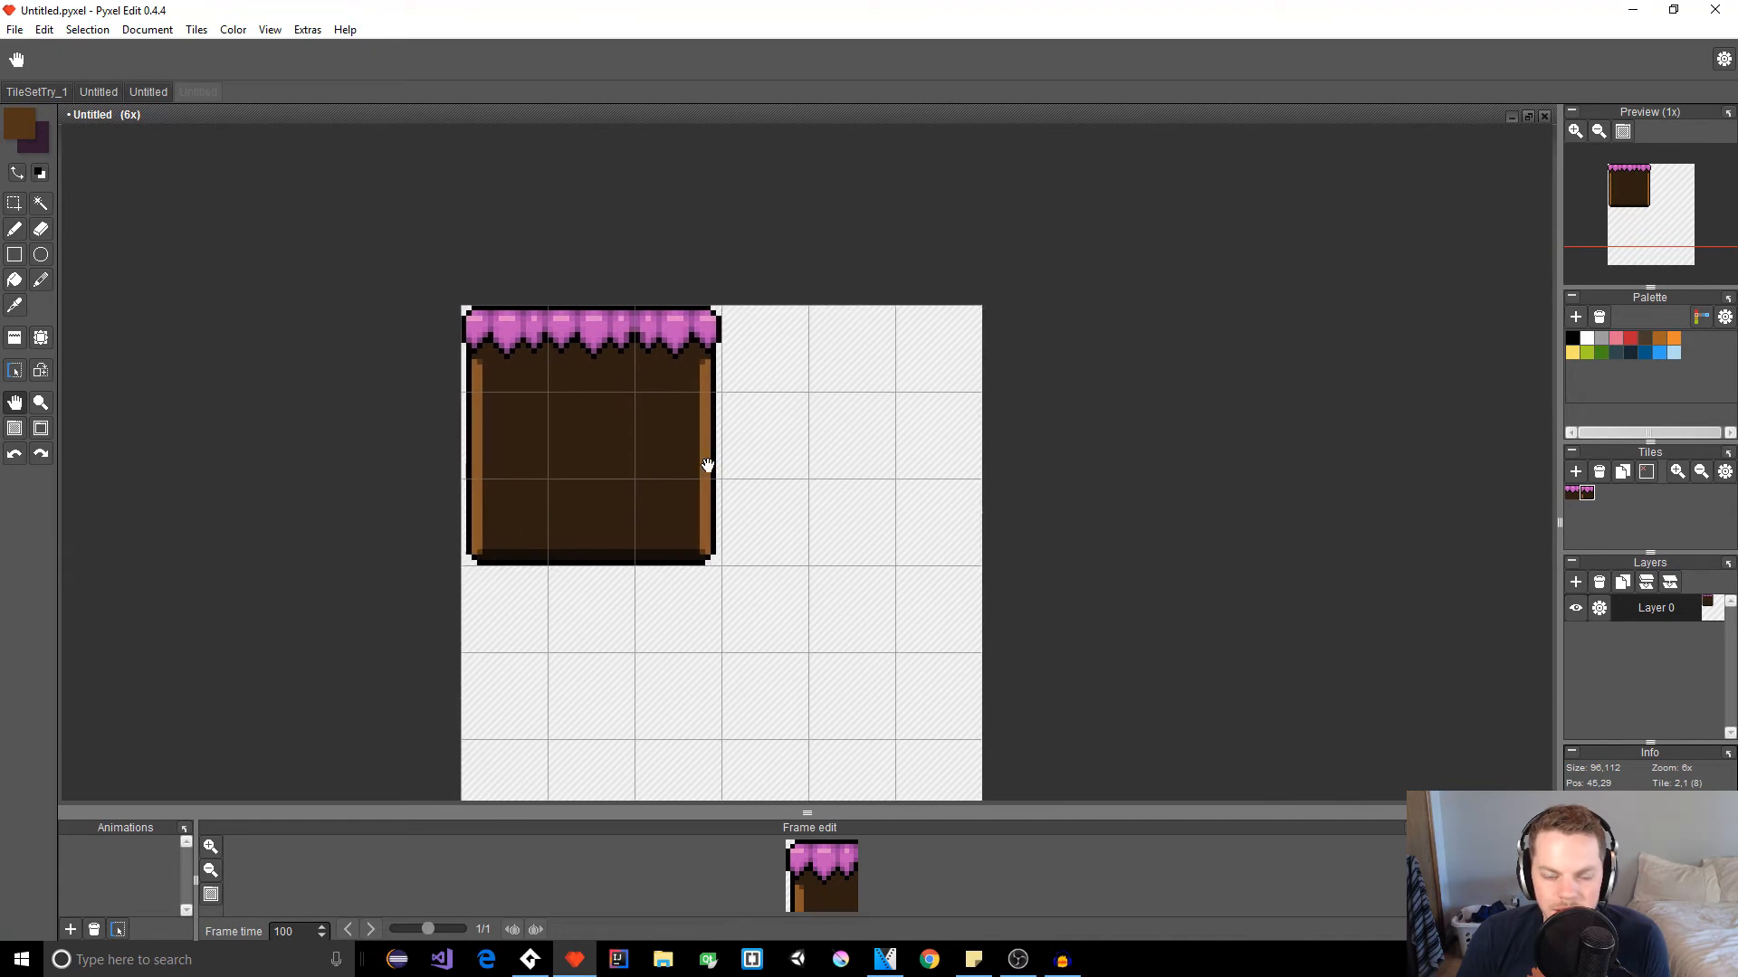
scroll(708, 465, up, 1)
scroll(707, 465, up, 1)
click(14, 208)
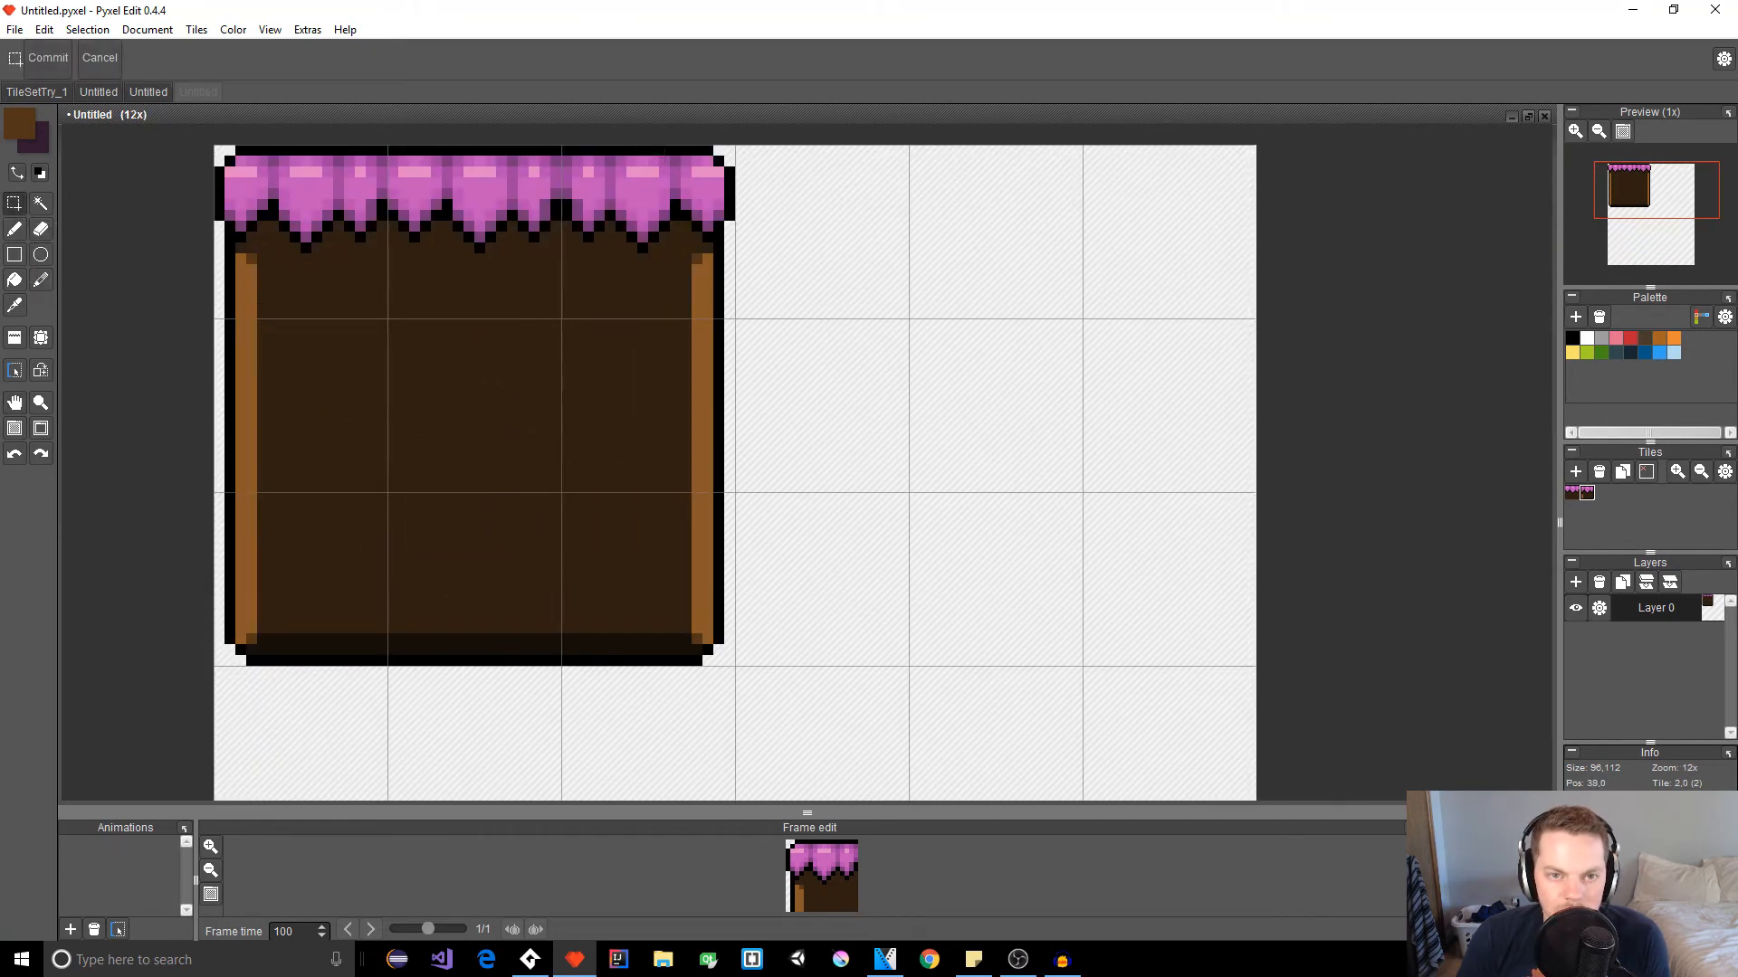
drag(733, 151, 652, 207)
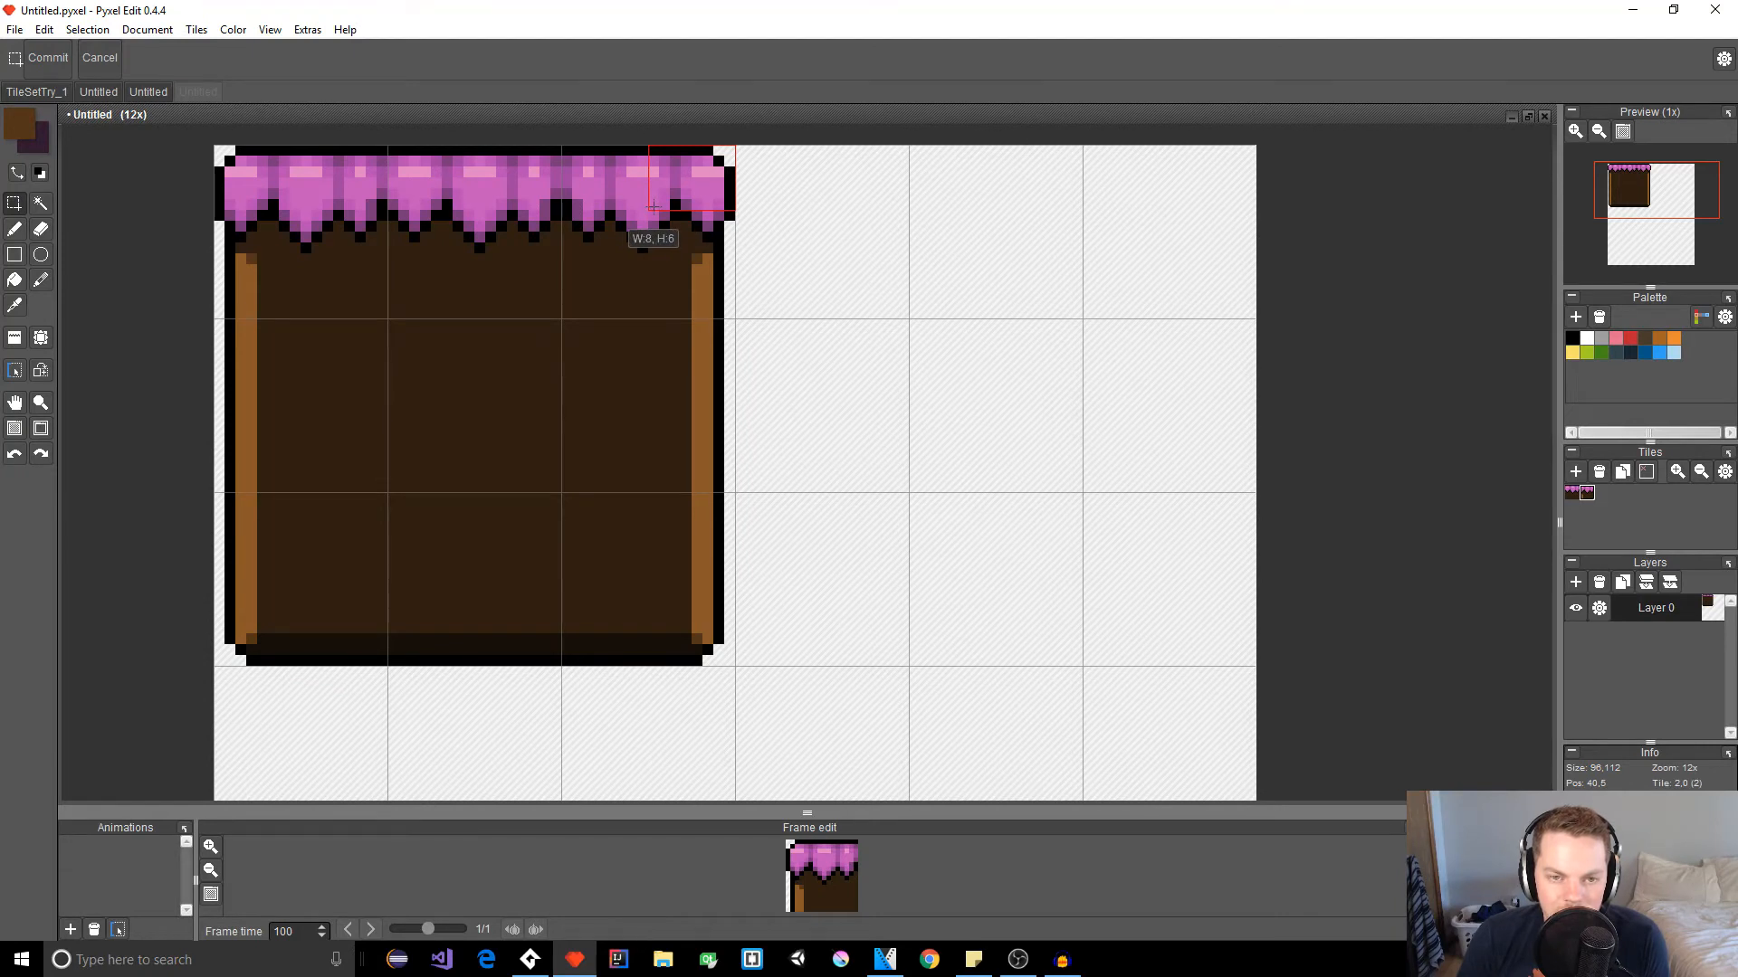
drag(653, 206, 649, 661)
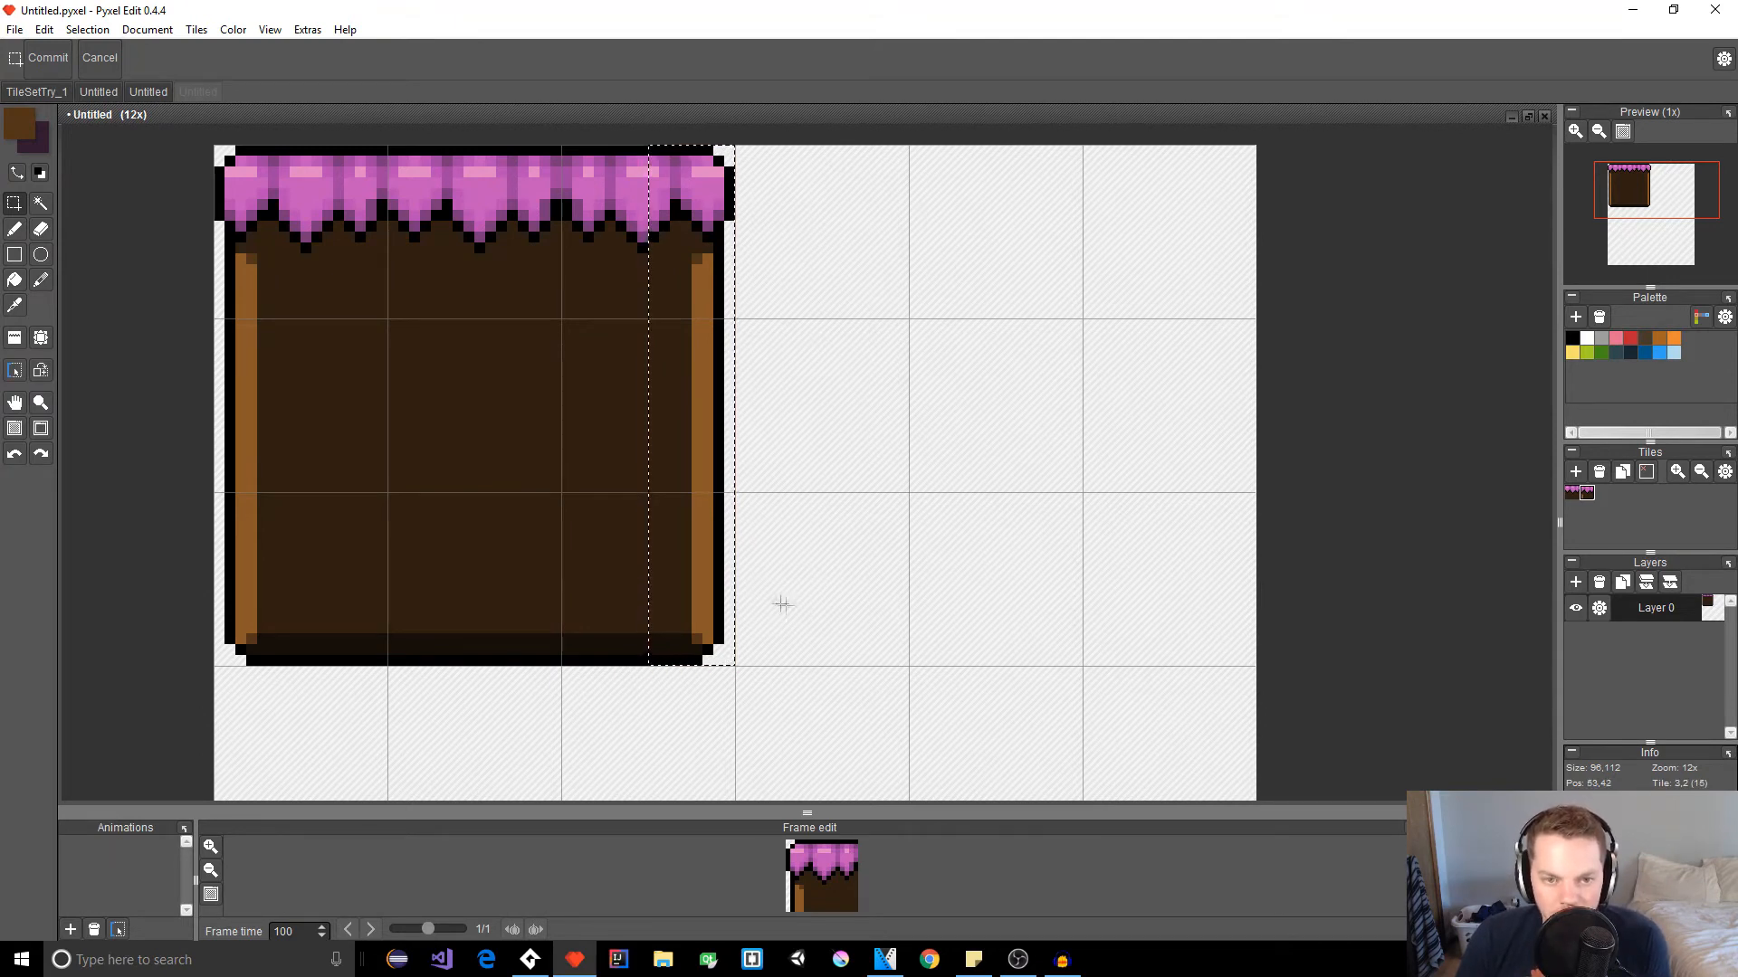
drag(699, 412, 874, 422)
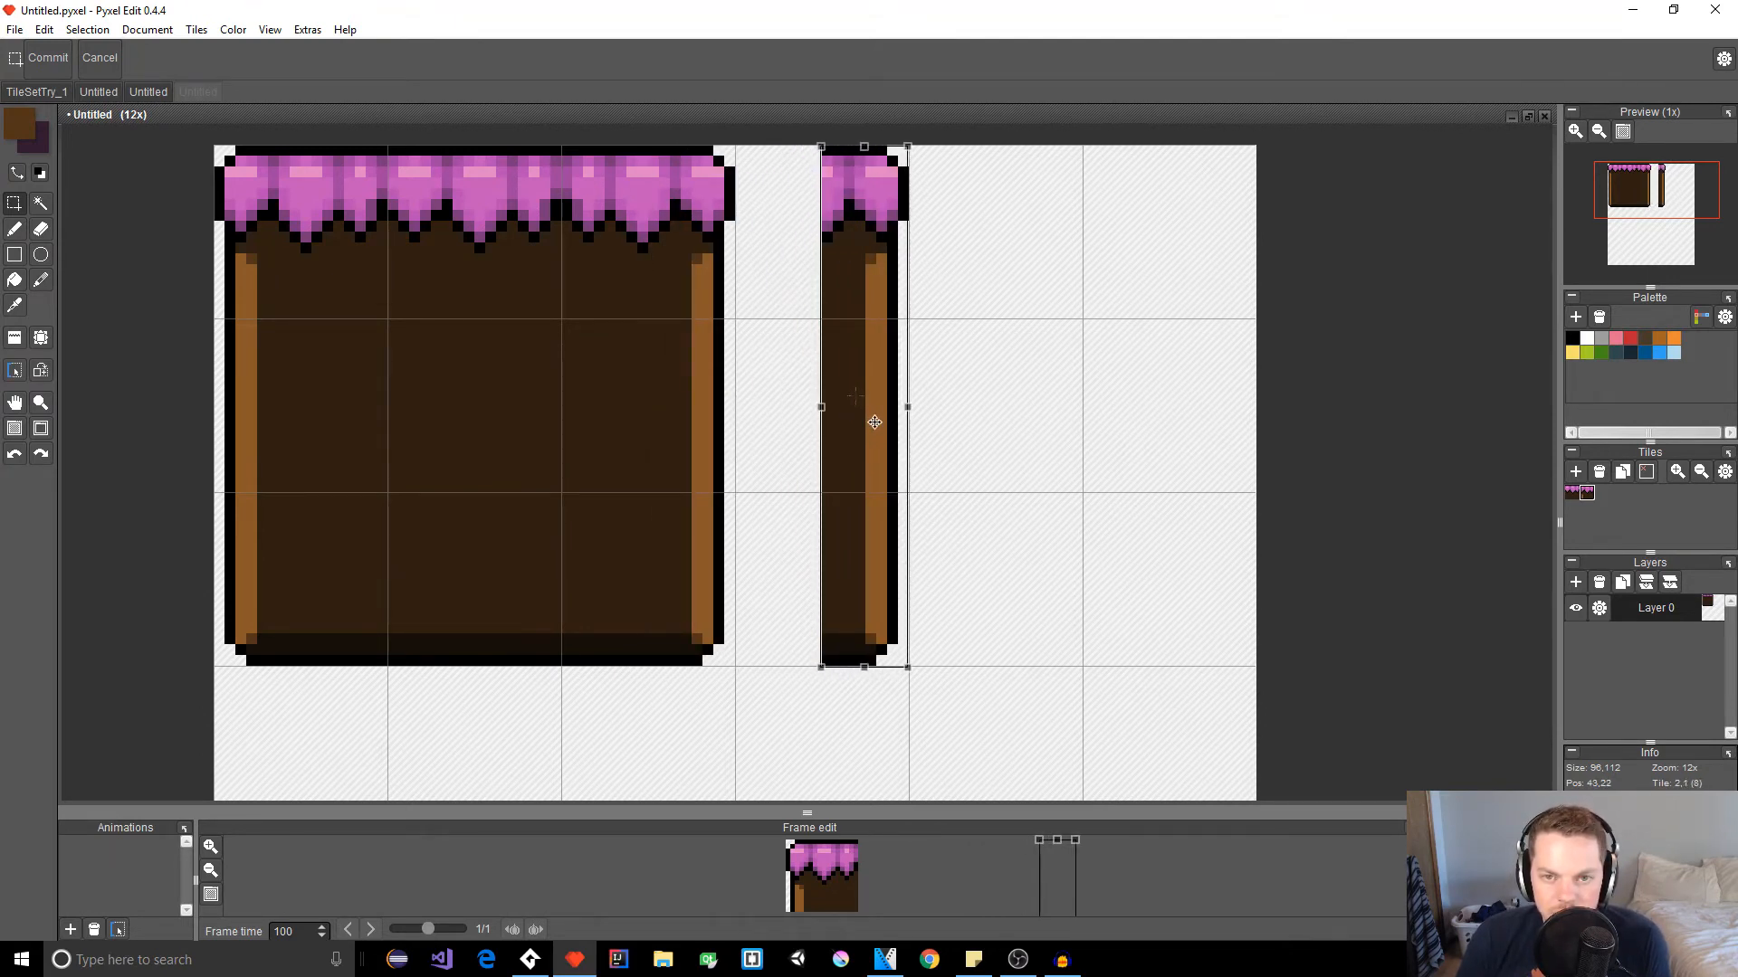
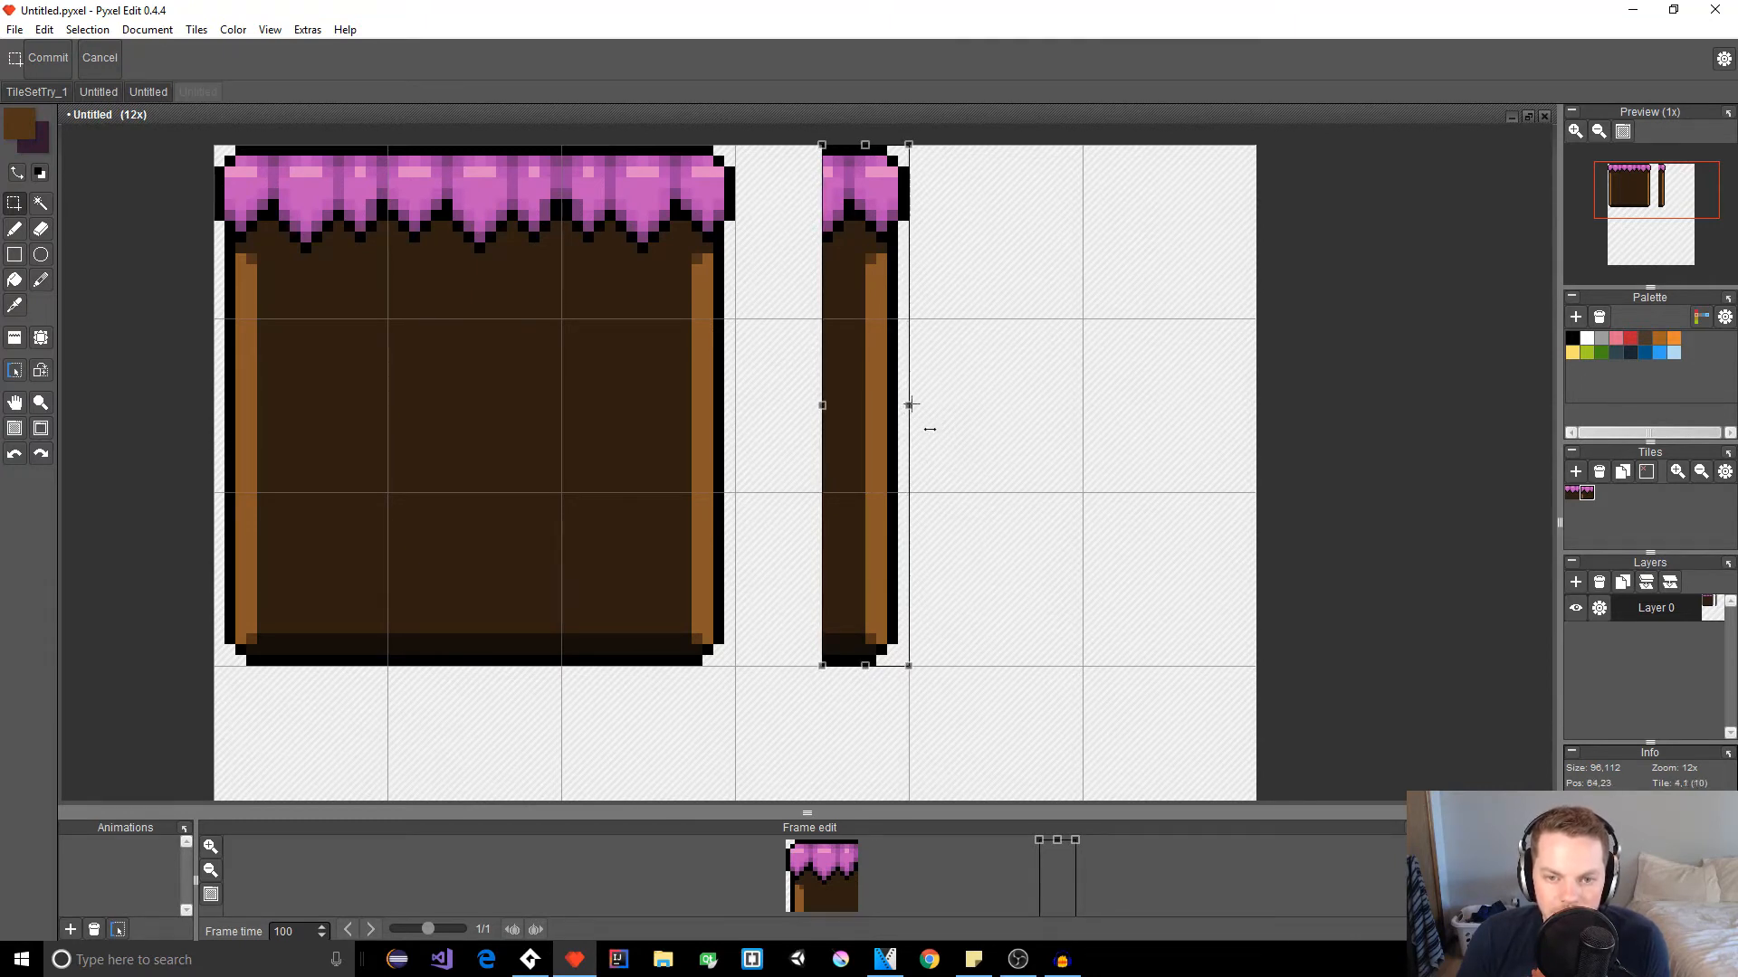
drag(910, 406, 754, 426)
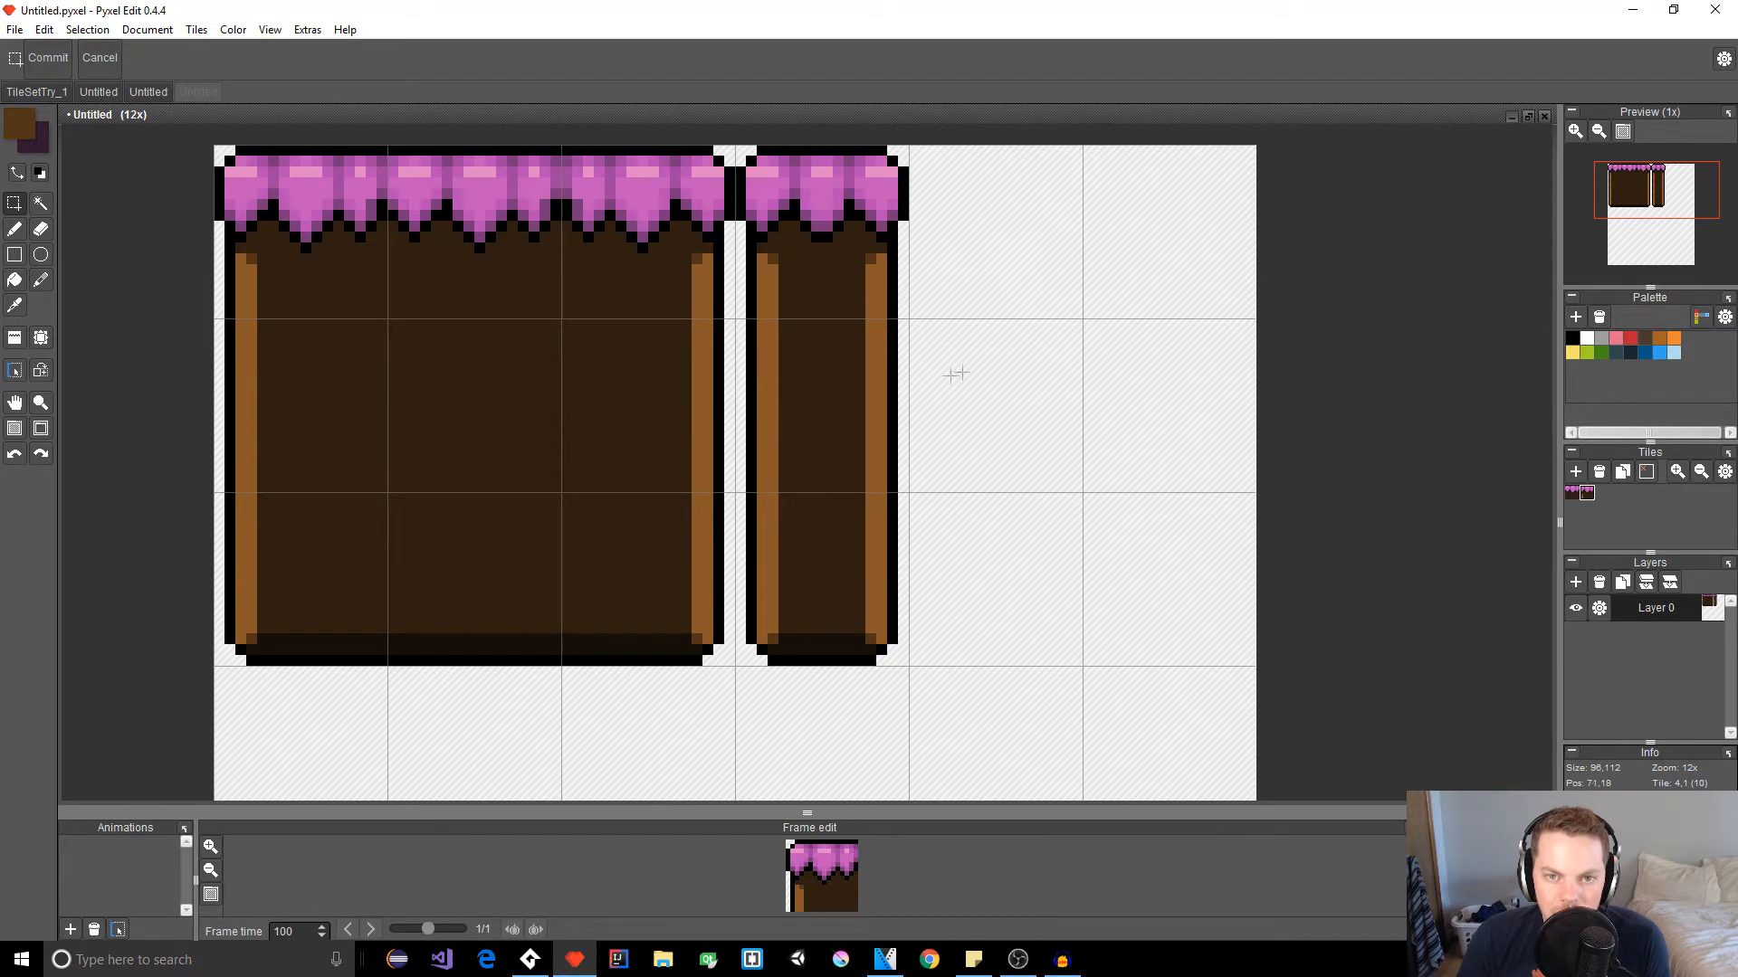
Step: Copy the block's top 11 pixel rows, including the pink fringe, into the tile row directly beneath the block
scroll(905, 367, down, 4)
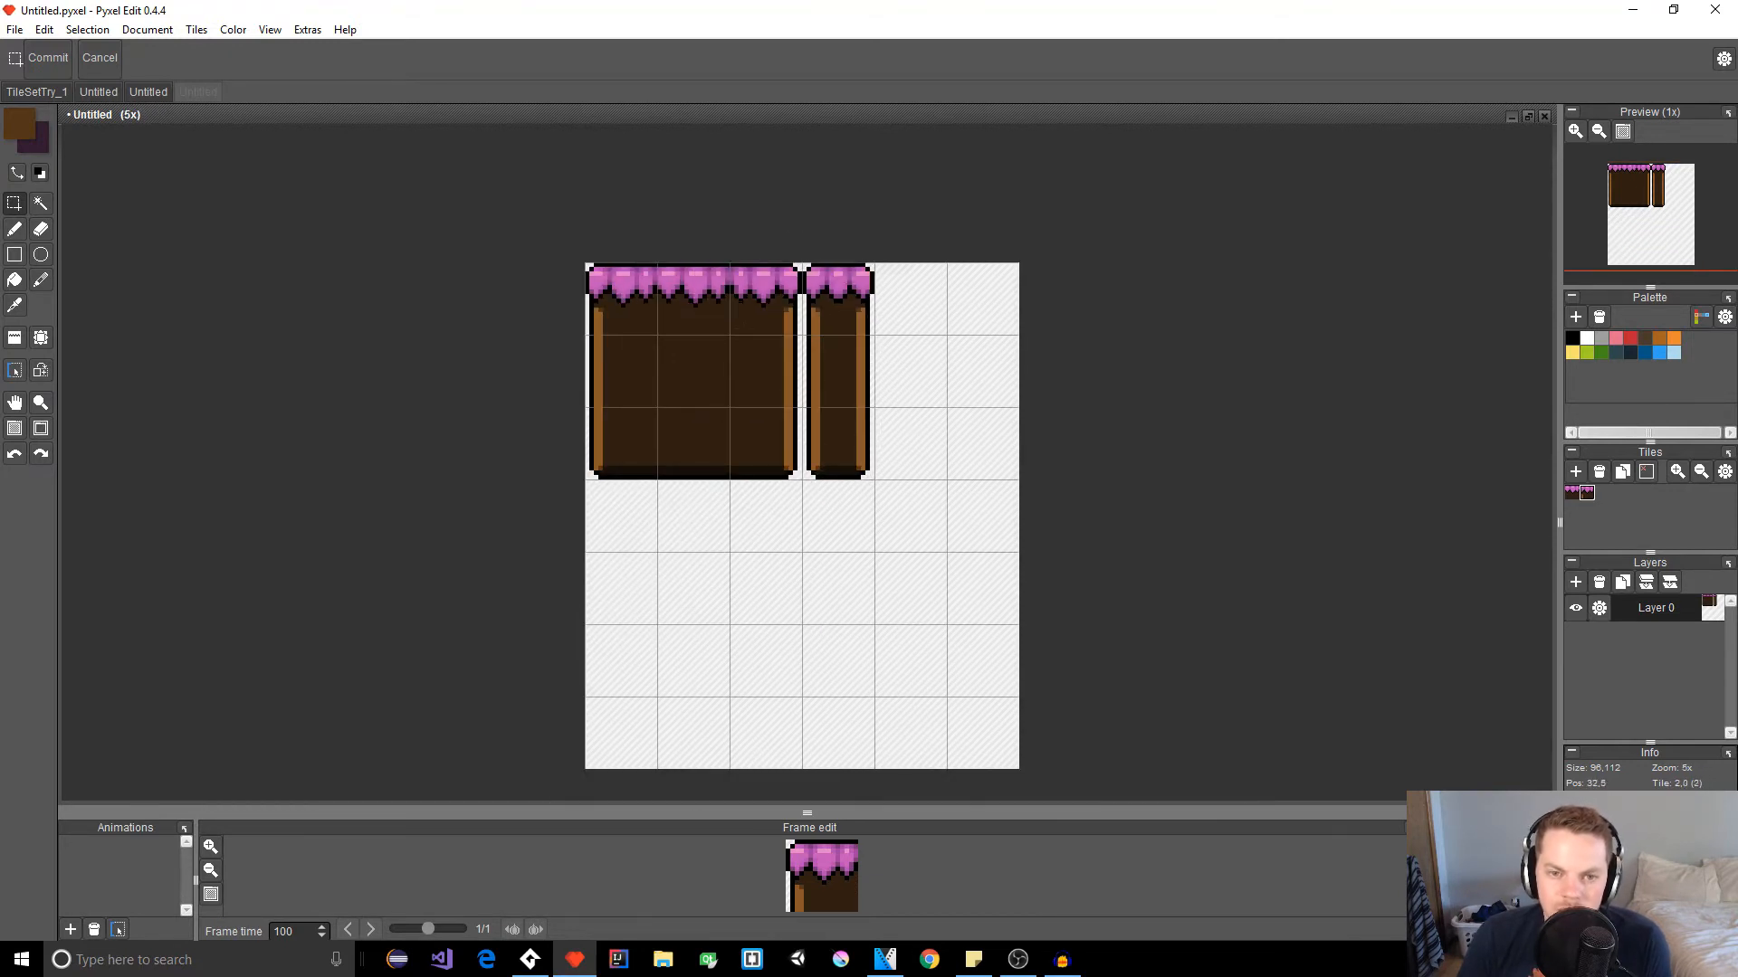
scroll(903, 473, up, 4)
key(space)
drag(714, 360, 1000, 512)
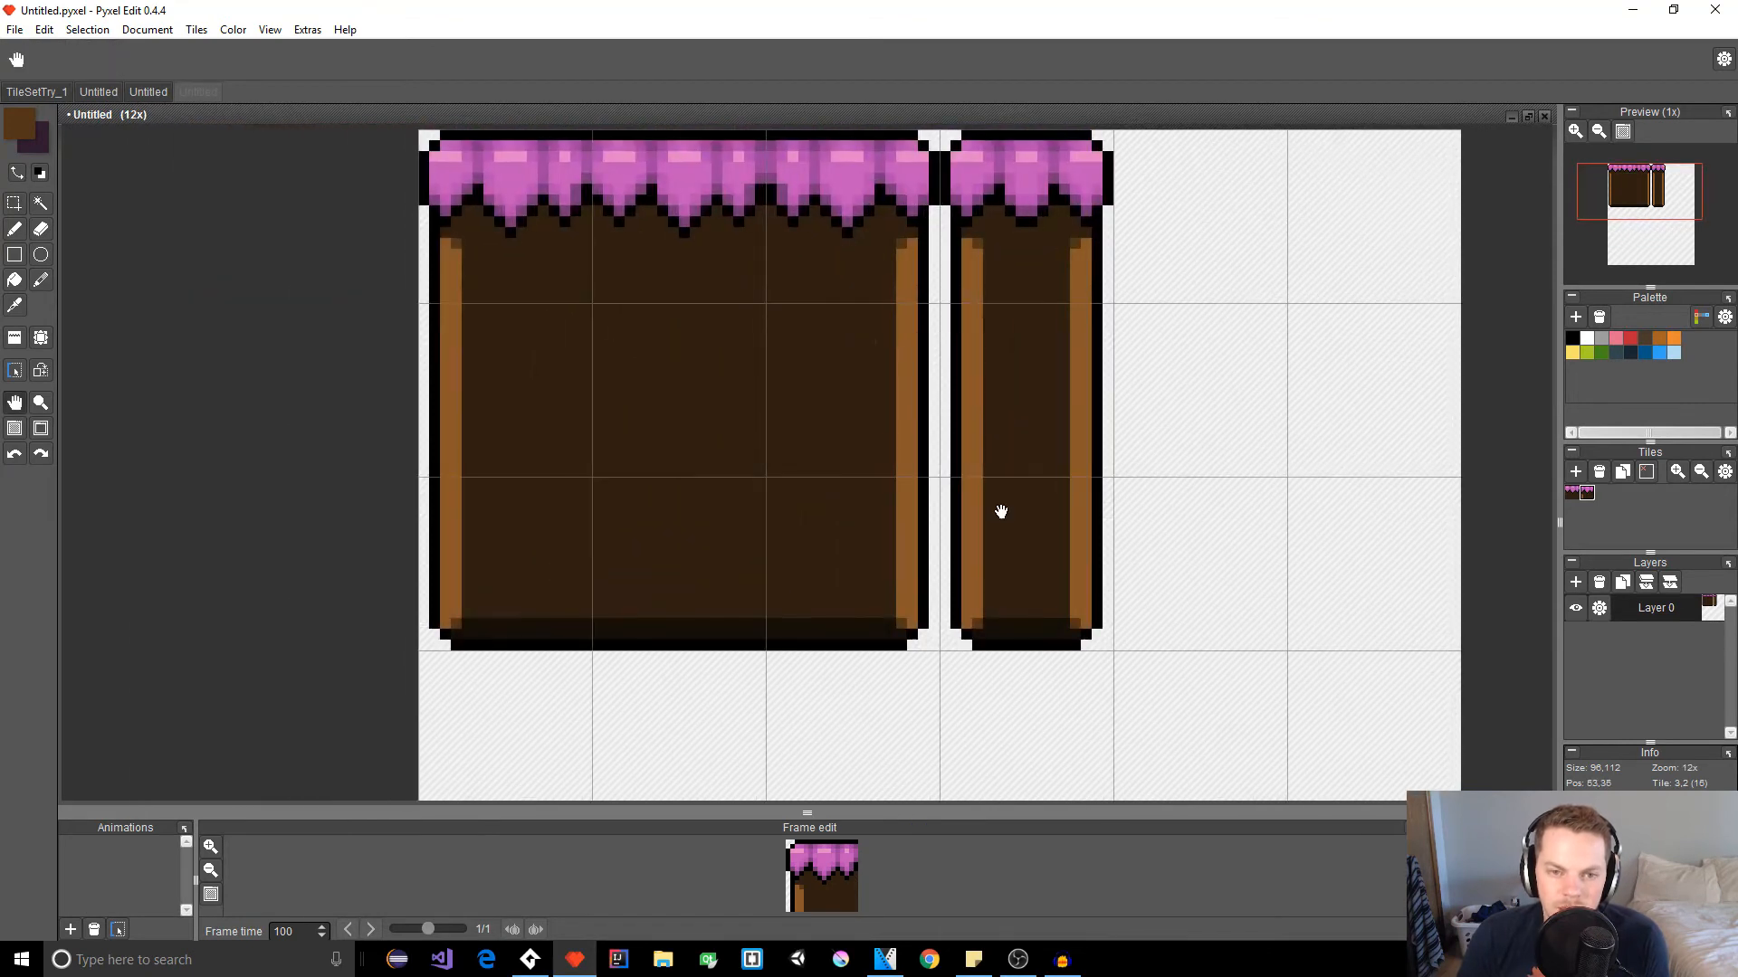
drag(424, 135, 933, 240)
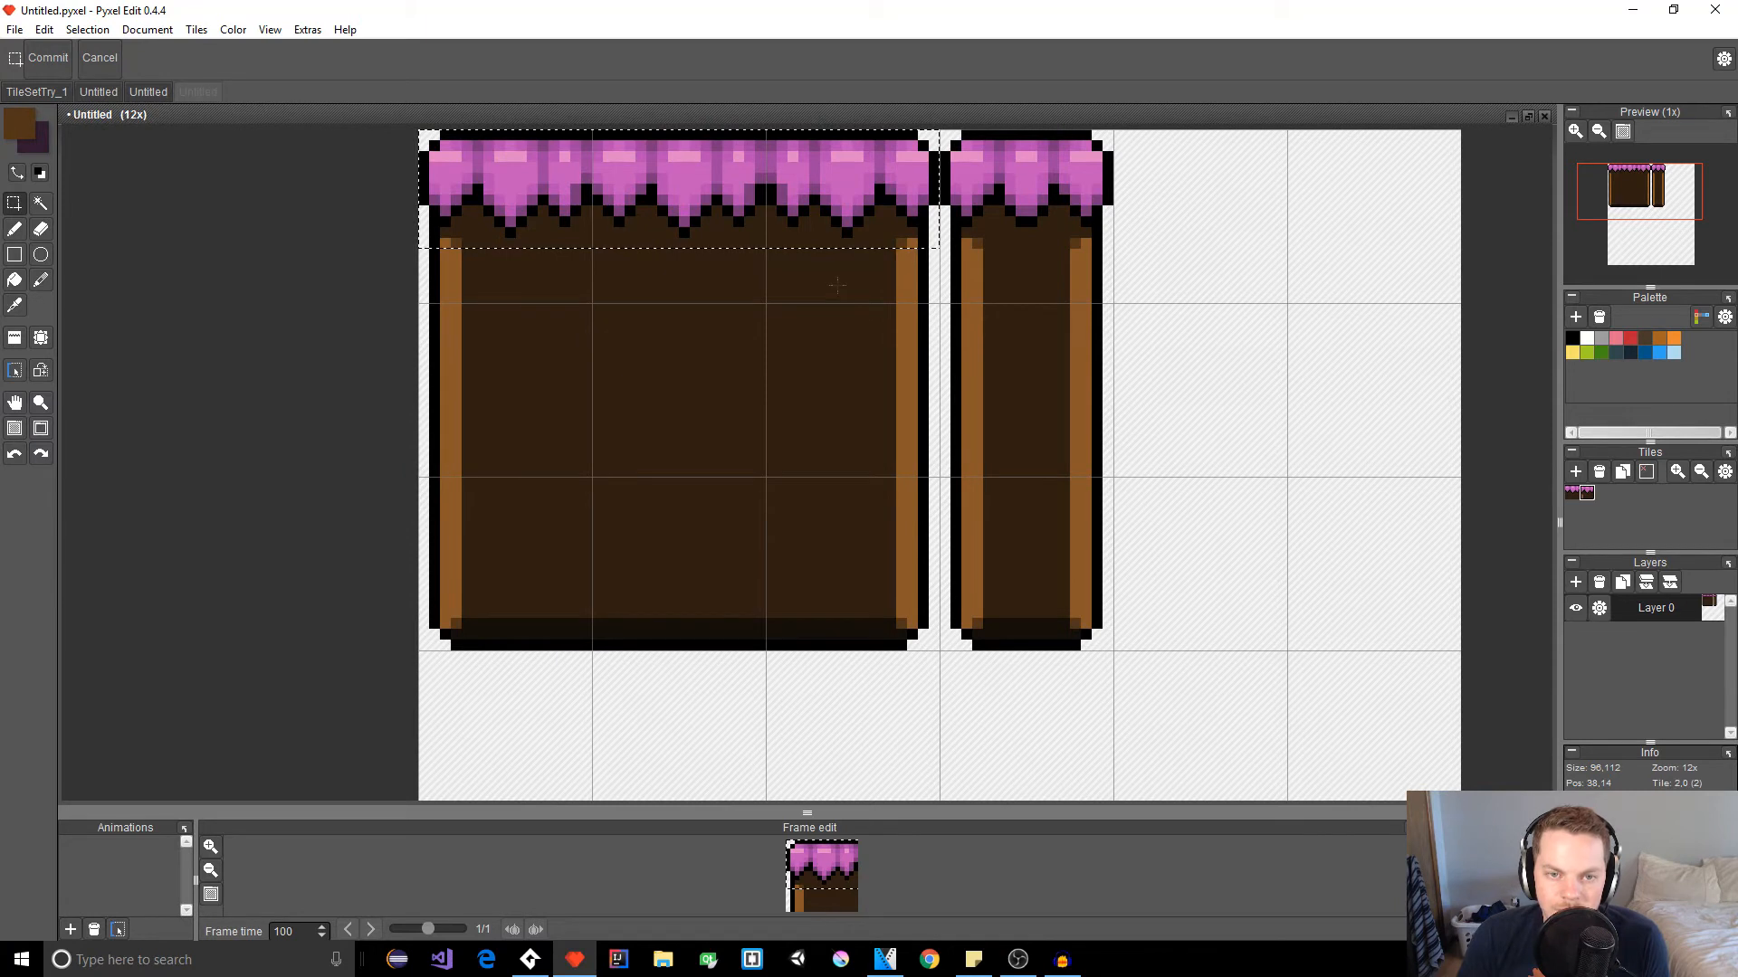
key(ctrl+v)
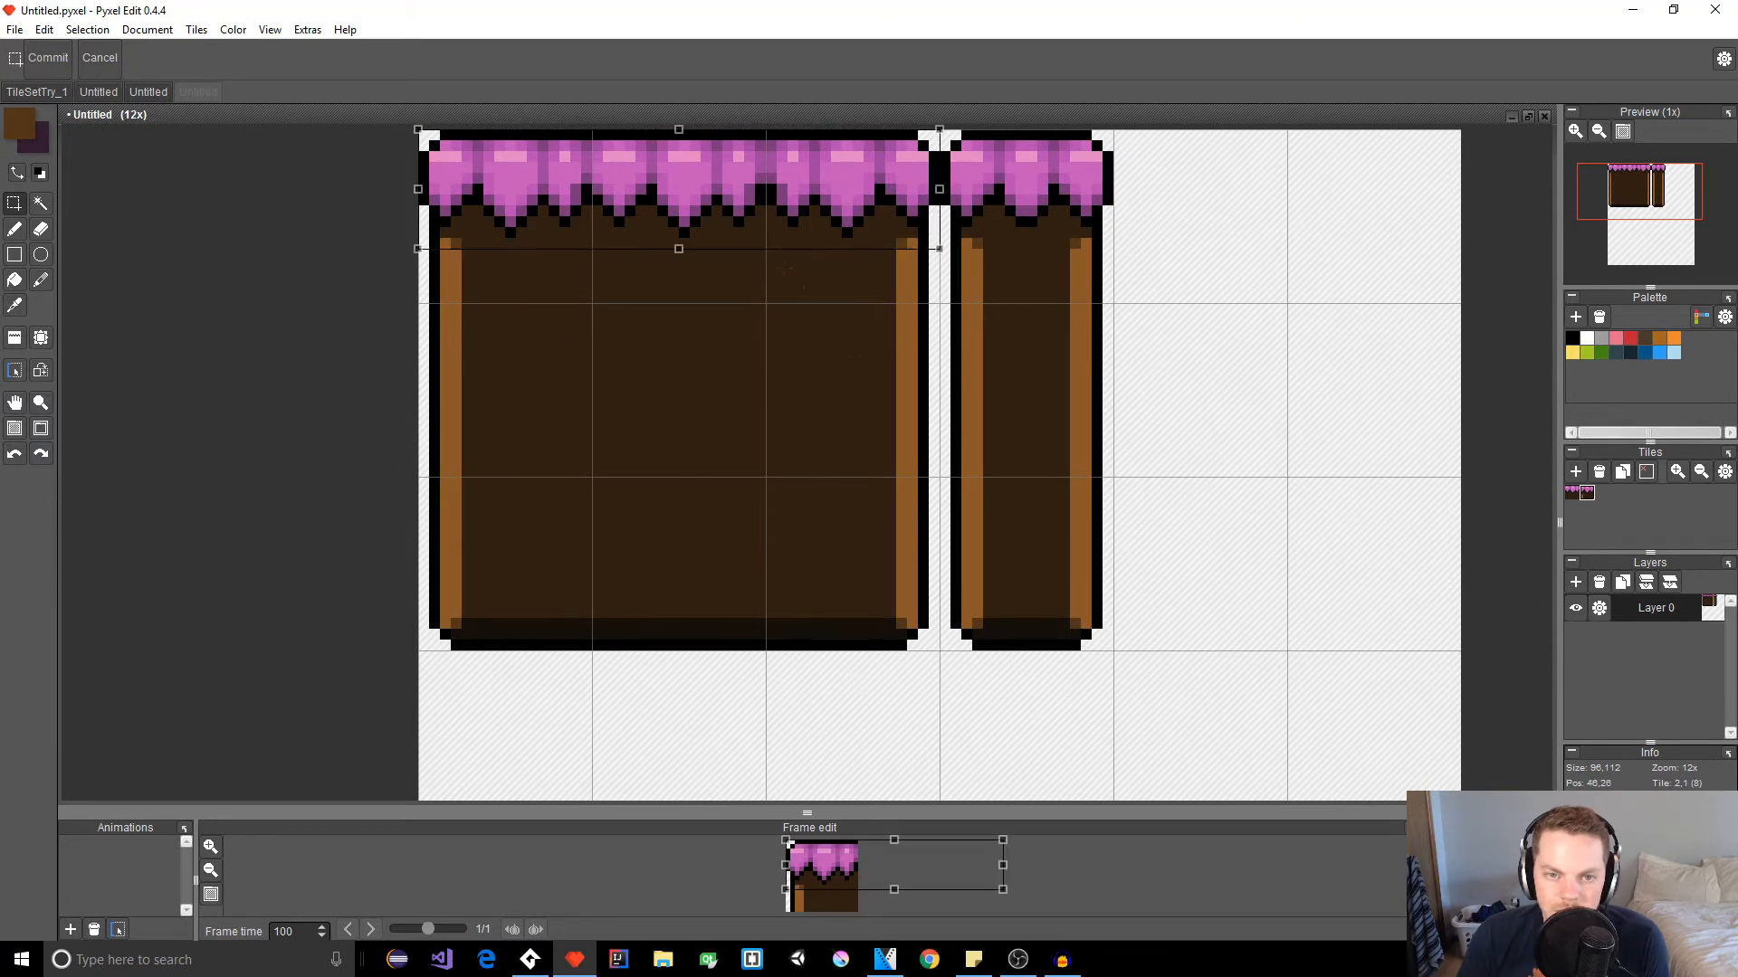
drag(706, 193, 708, 712)
Step: Try completing the platform beneath the block with copies of the block's bottom four and seven pixel rows, undoing both
key(space)
drag(1037, 532, 1040, 415)
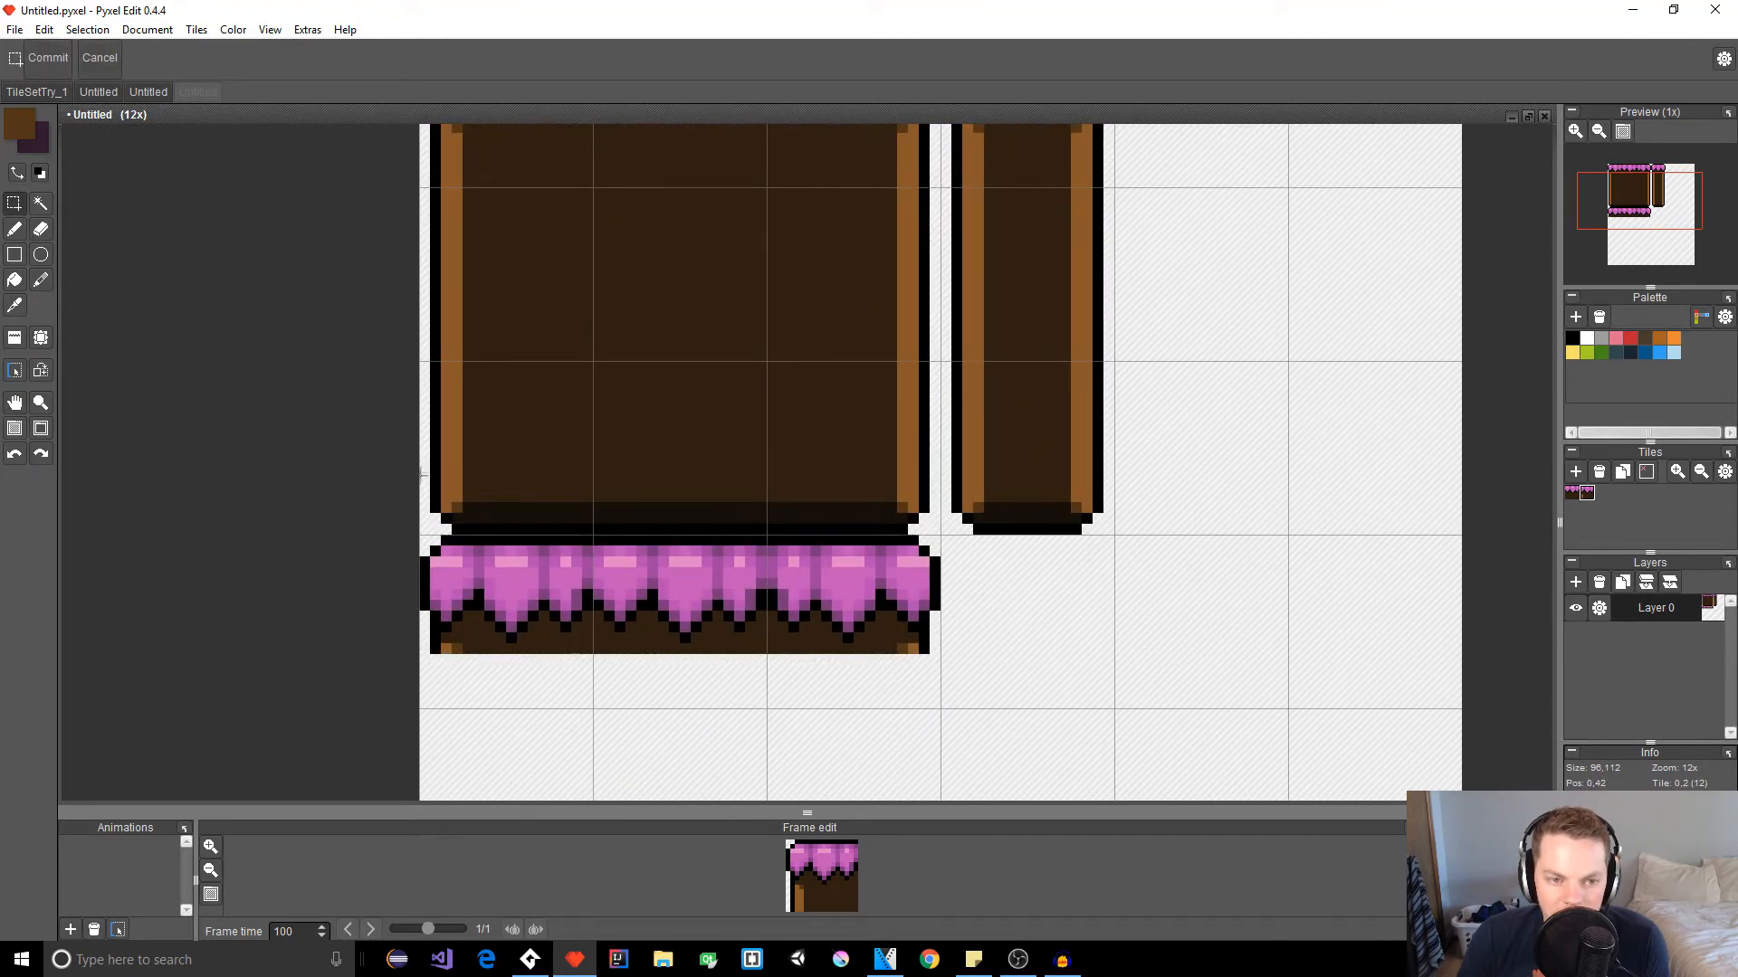
drag(422, 493, 937, 532)
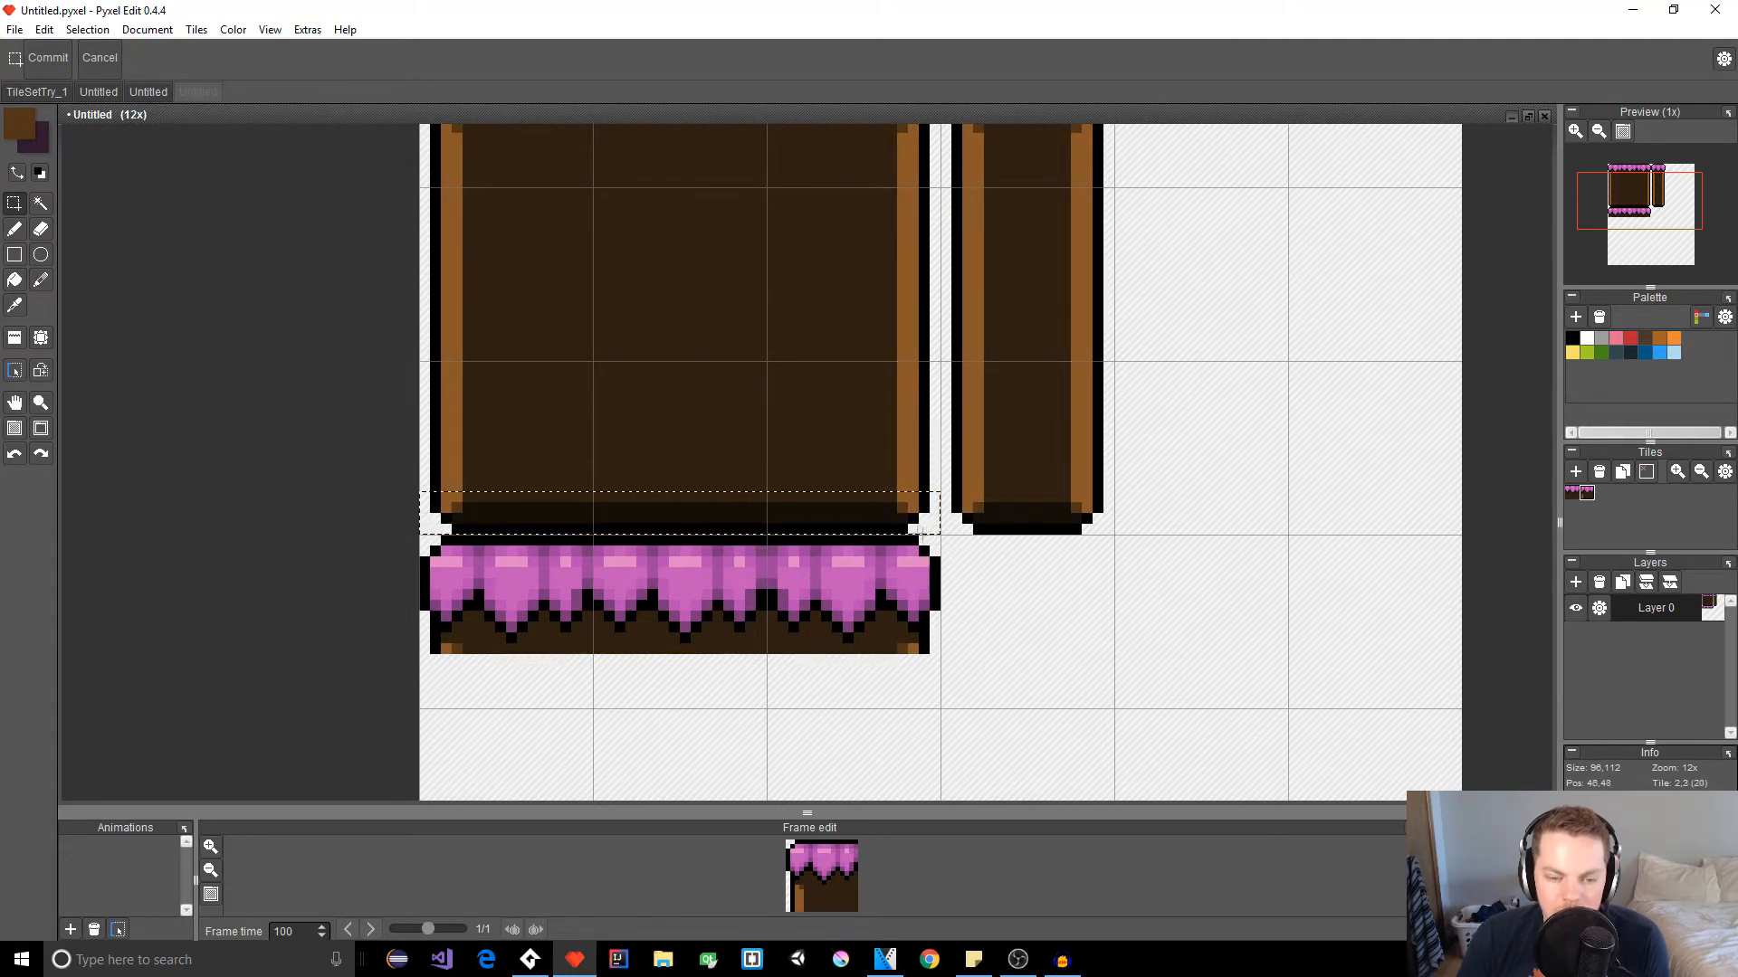
drag(736, 530, 735, 700)
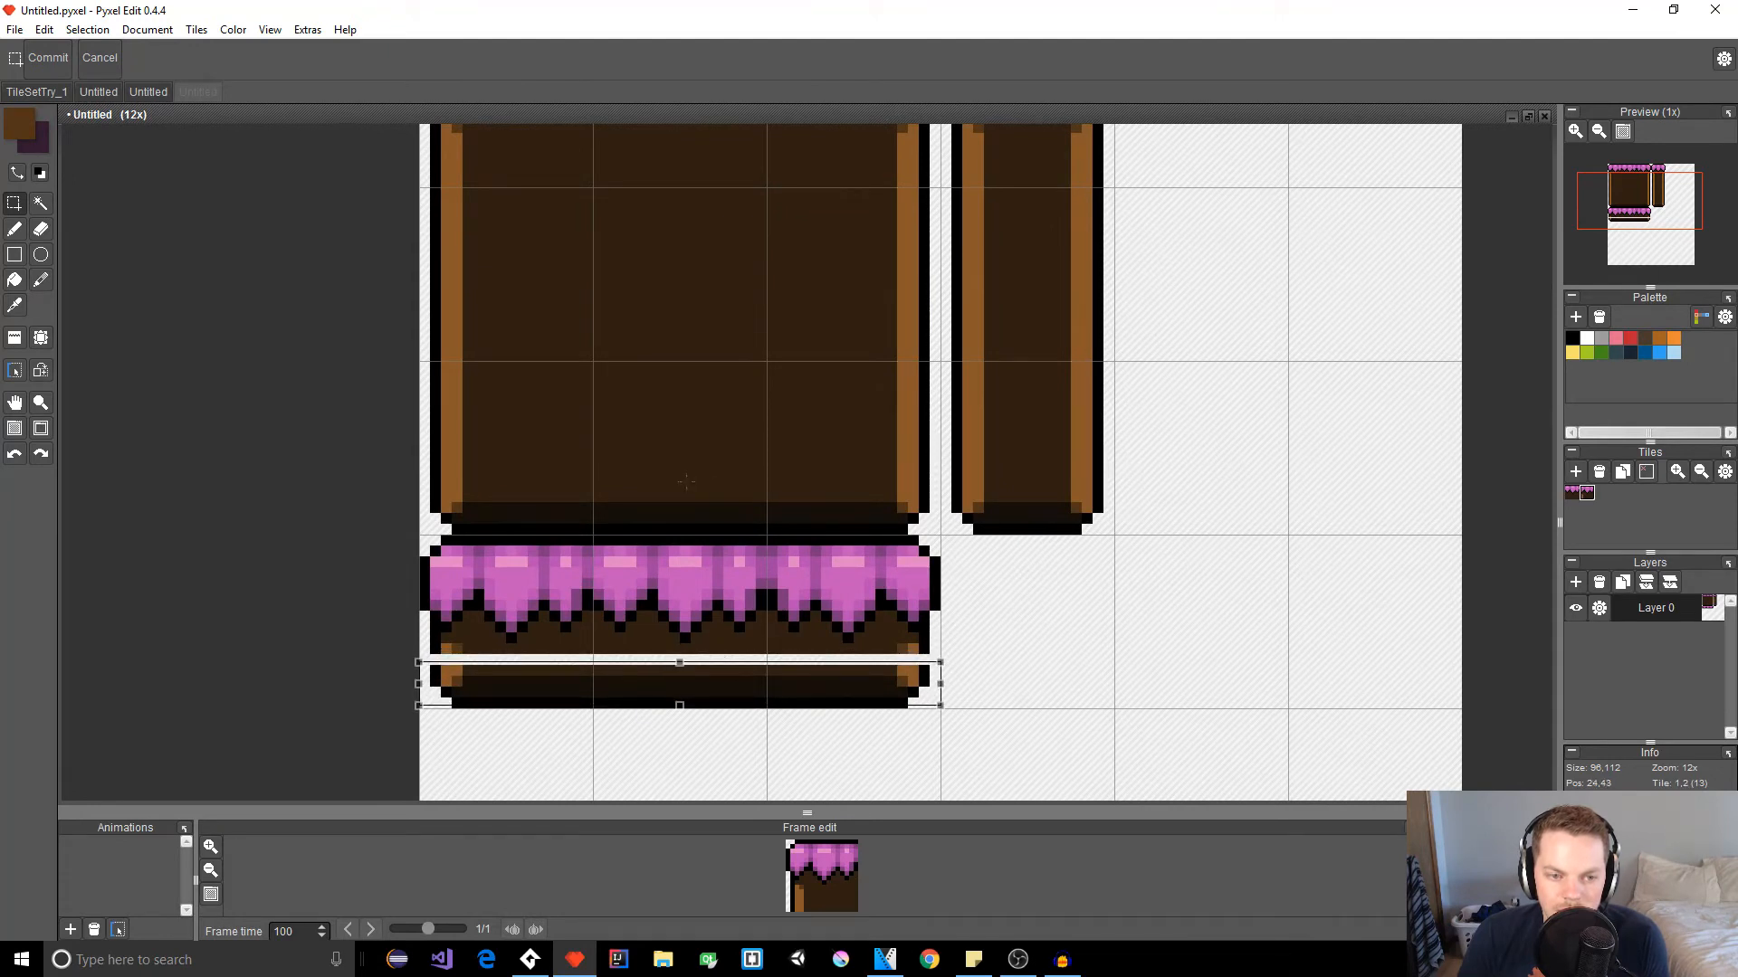
key(ctrl+z)
click(433, 479)
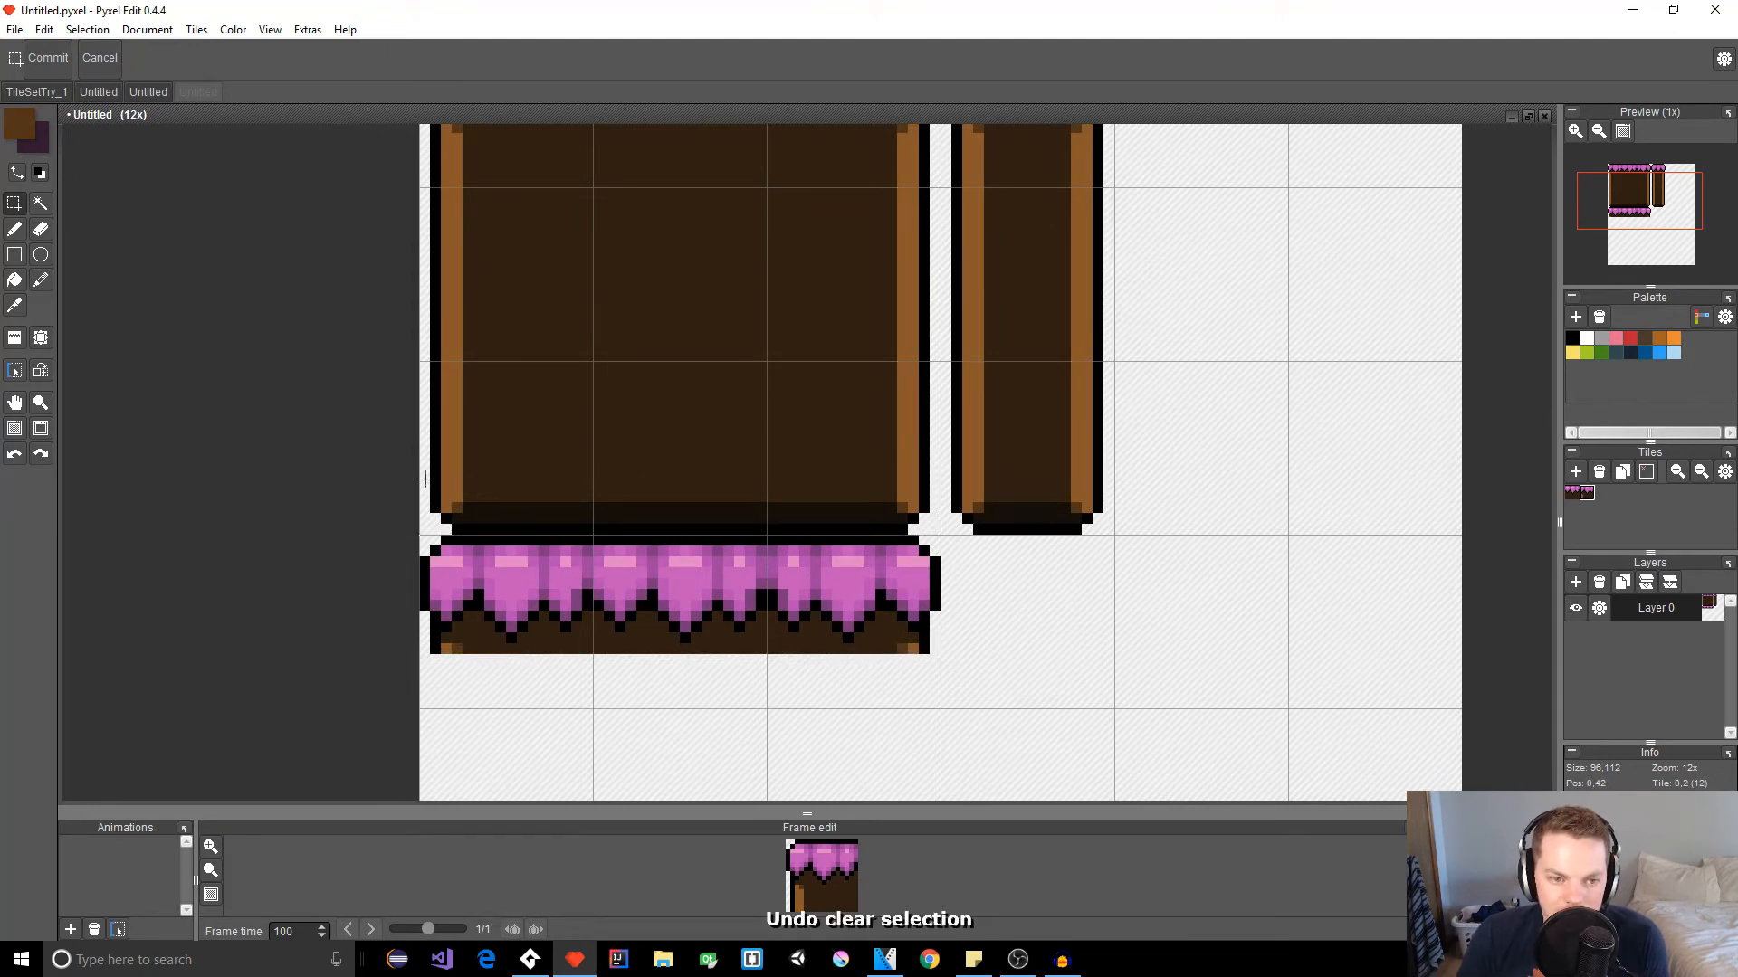
drag(422, 465, 937, 527)
drag(800, 512, 799, 706)
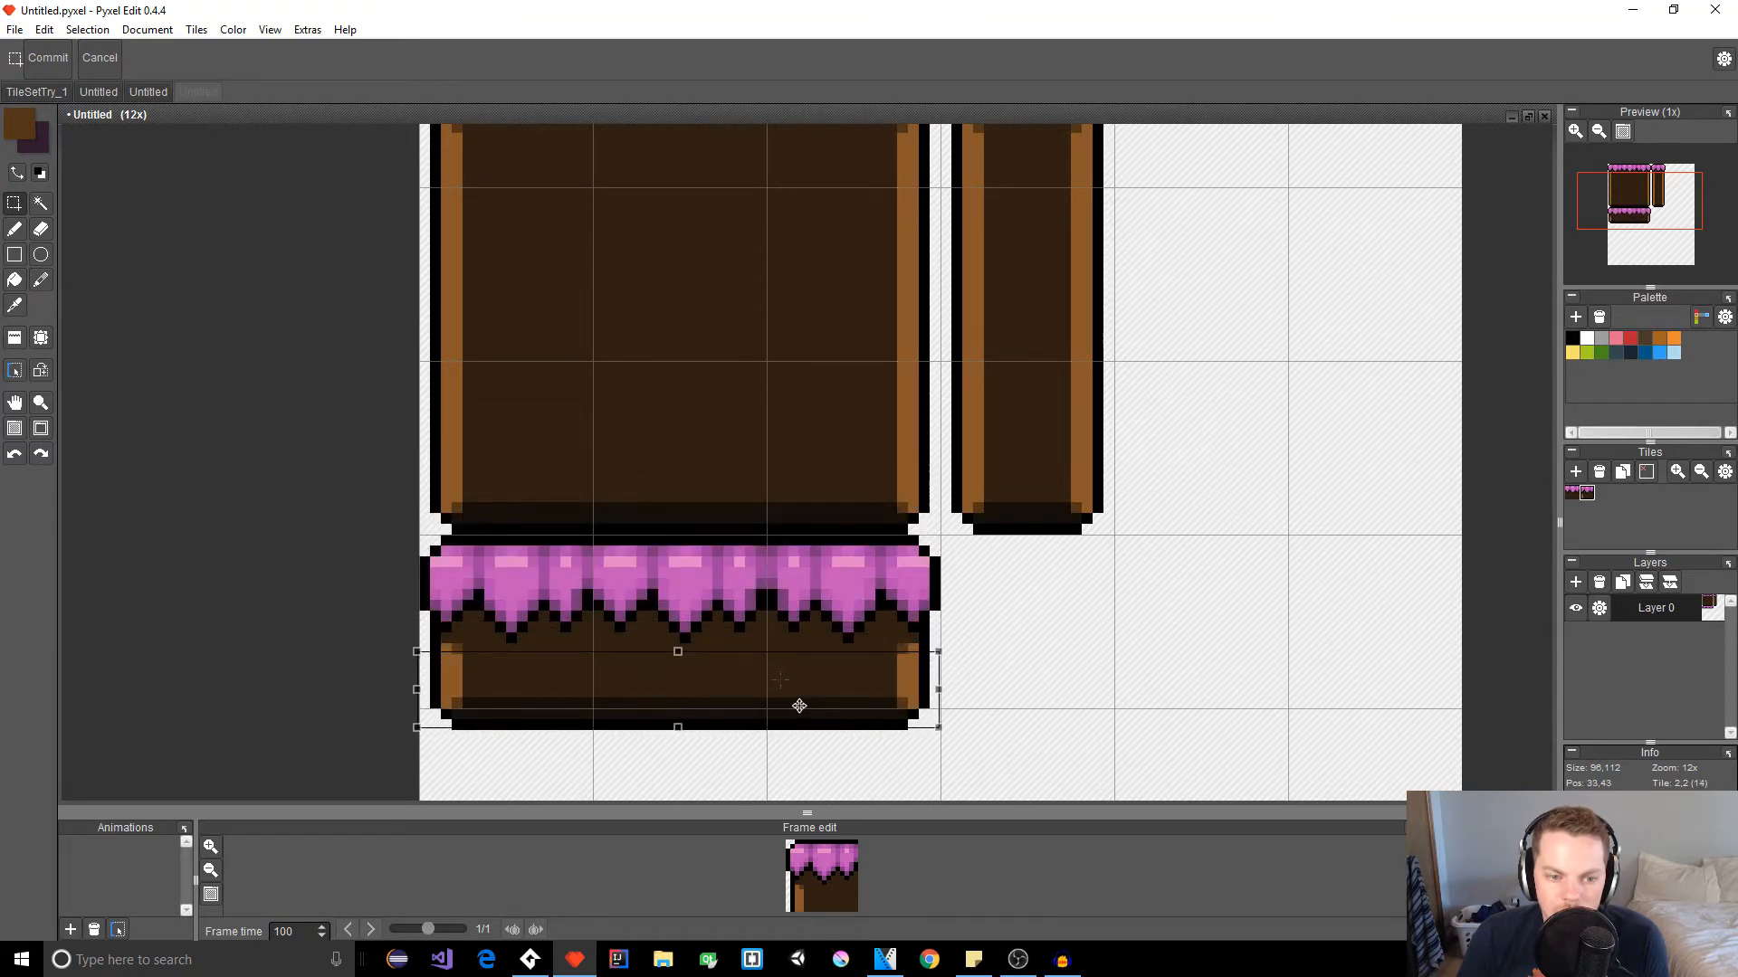
key(ctrl+z)
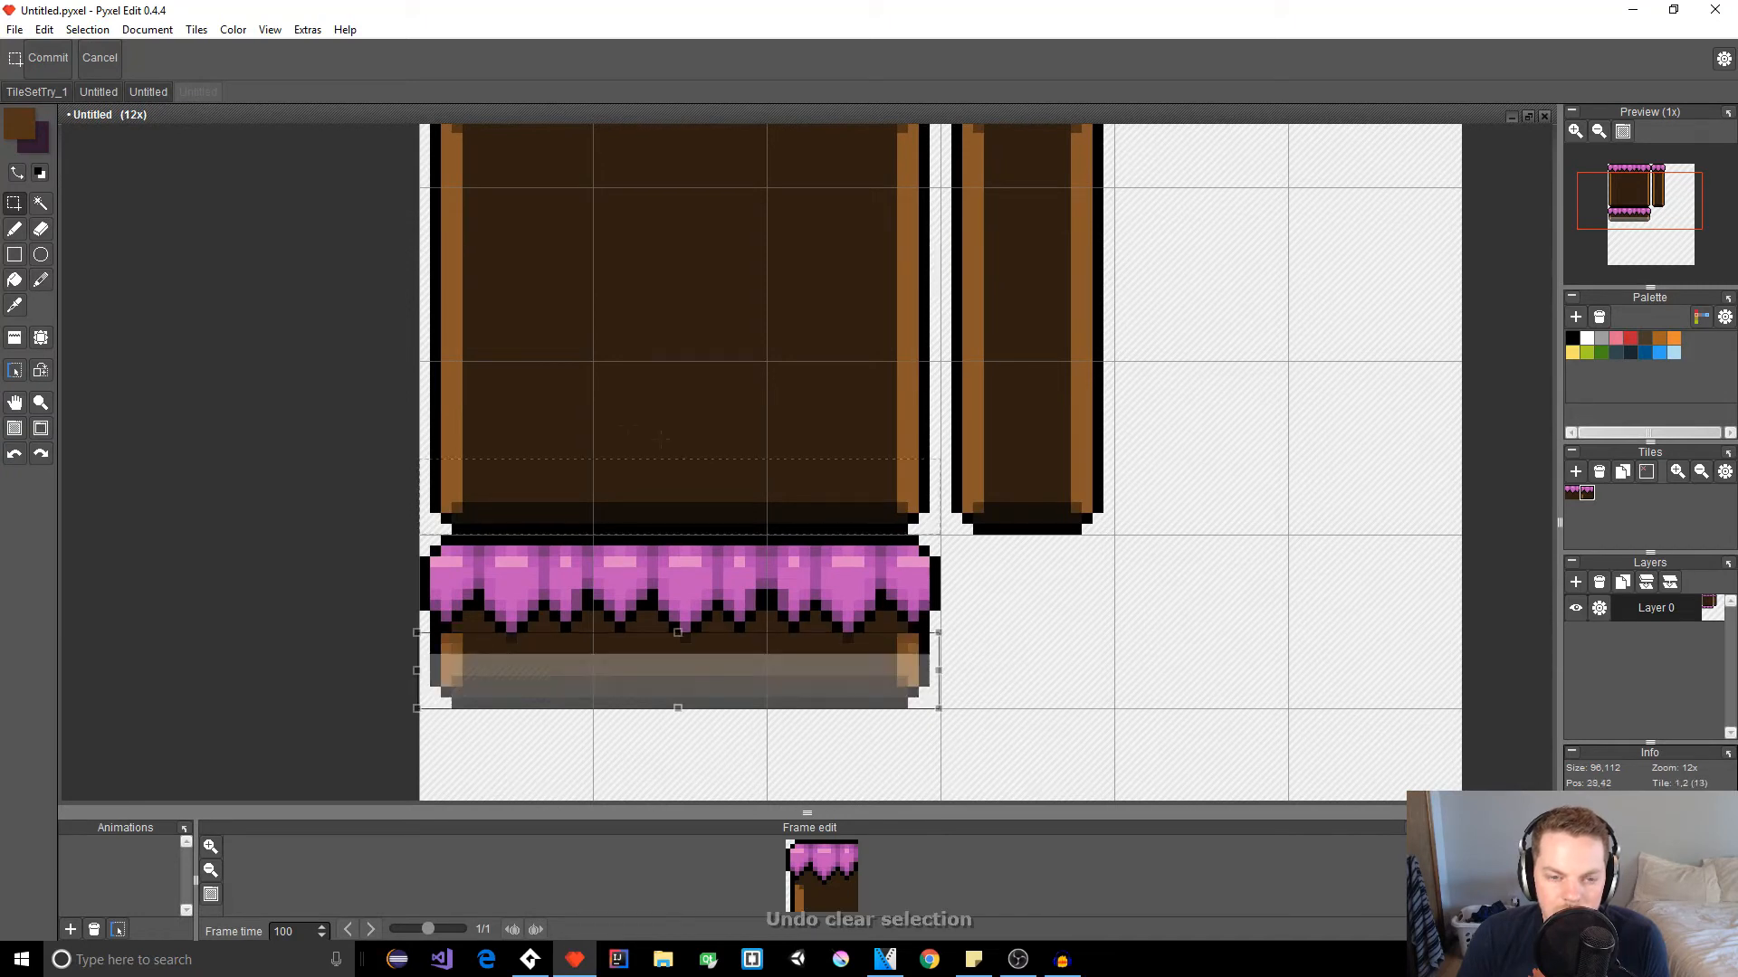
key(ctrl+z)
Step: Copy the block's bottom five pixel rows under the pink-fringed strip to complete the one-tile-high platform
drag(430, 483, 748, 706)
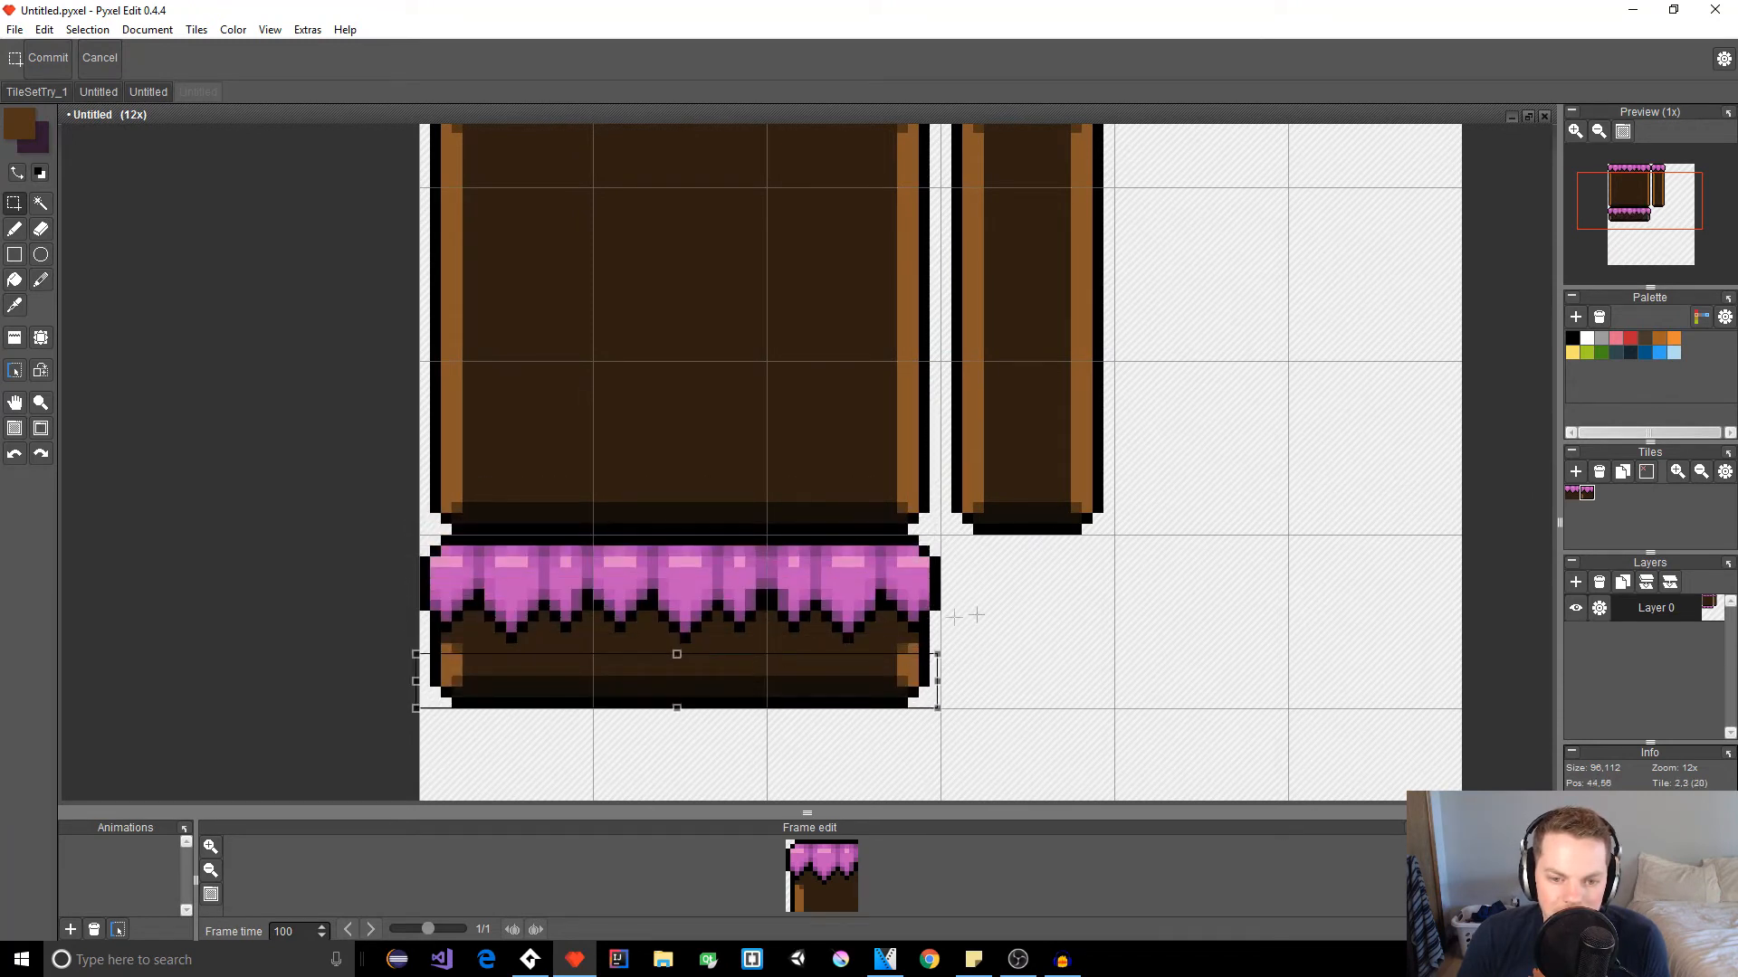
scroll(1071, 708, down, 2)
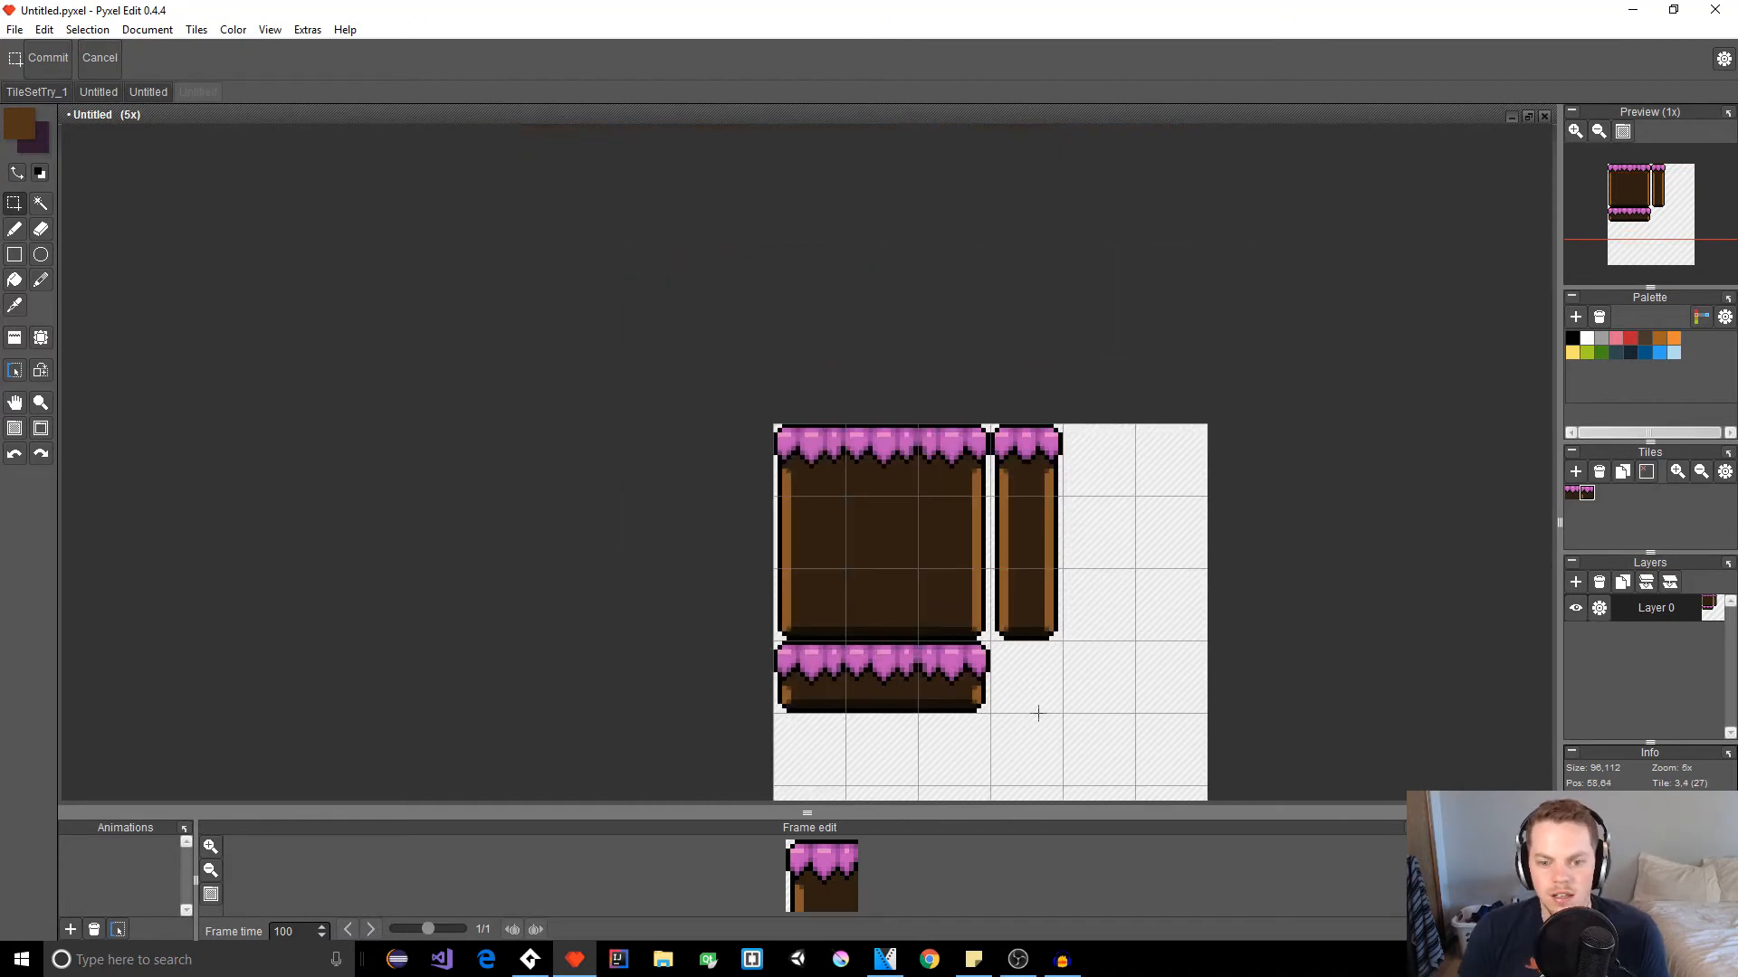
Step: Copy the block's middle right-edge tile into two empty tiles below the platform, in the fourth and second tile columns
scroll(1040, 708, up, 1)
drag(1082, 652, 680, 473)
key(s)
drag(590, 225, 699, 369)
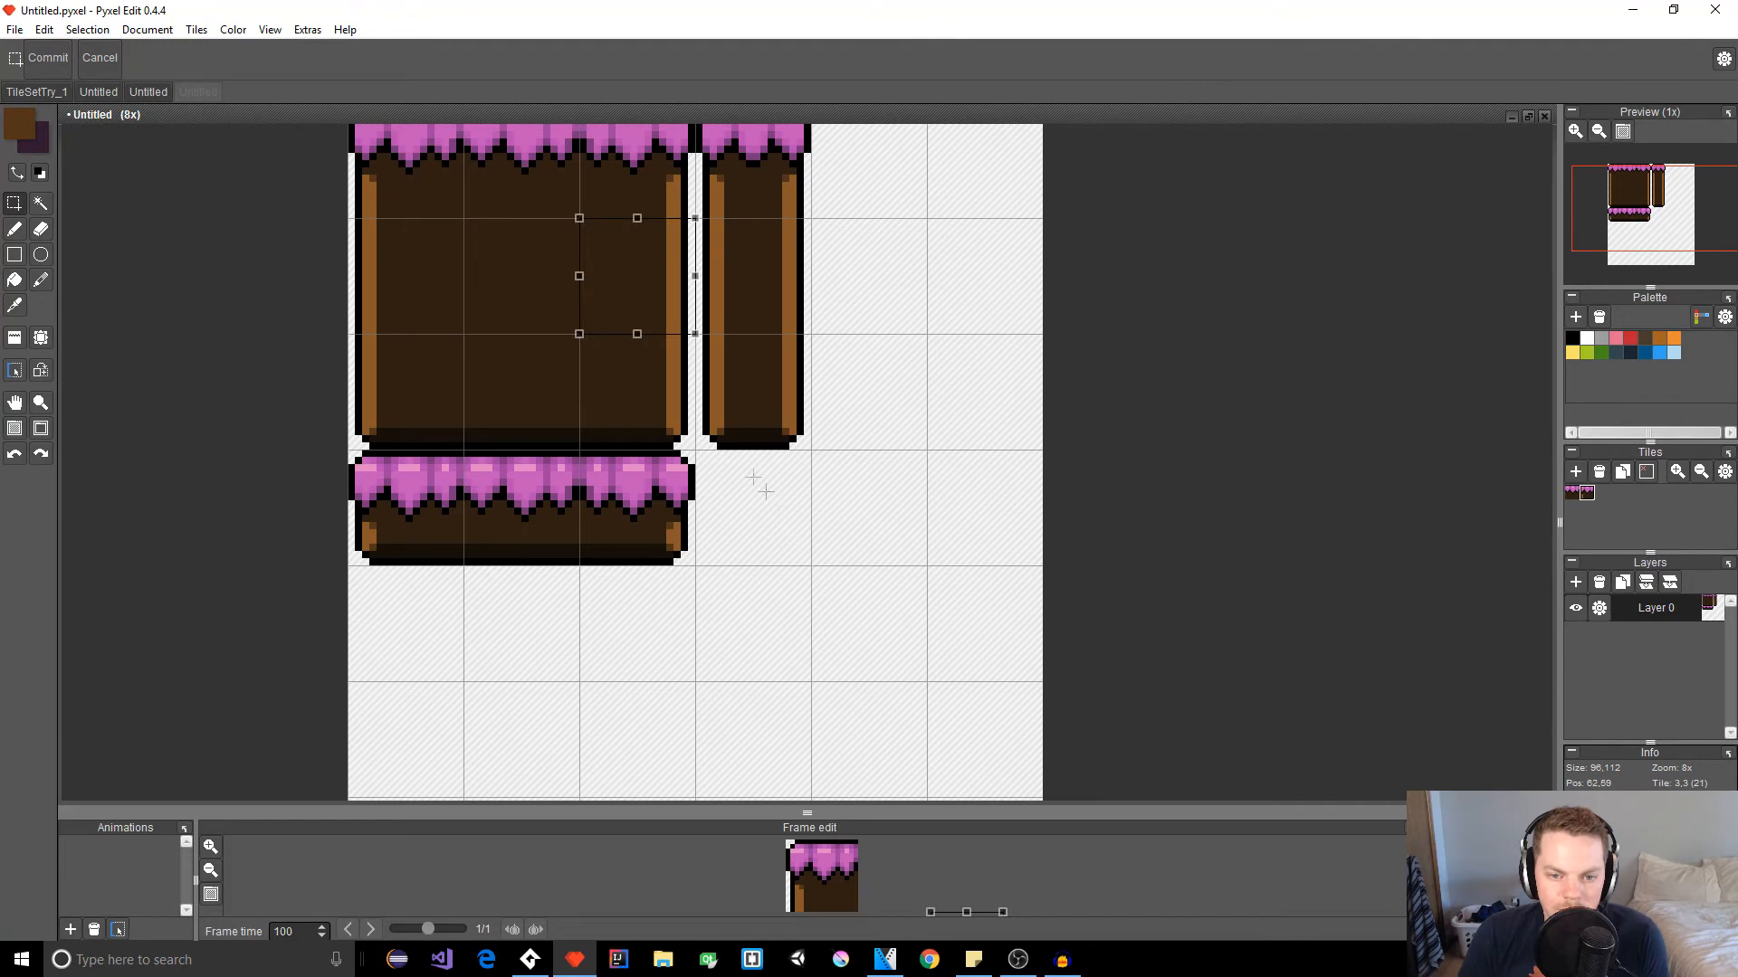
drag(678, 310, 791, 660)
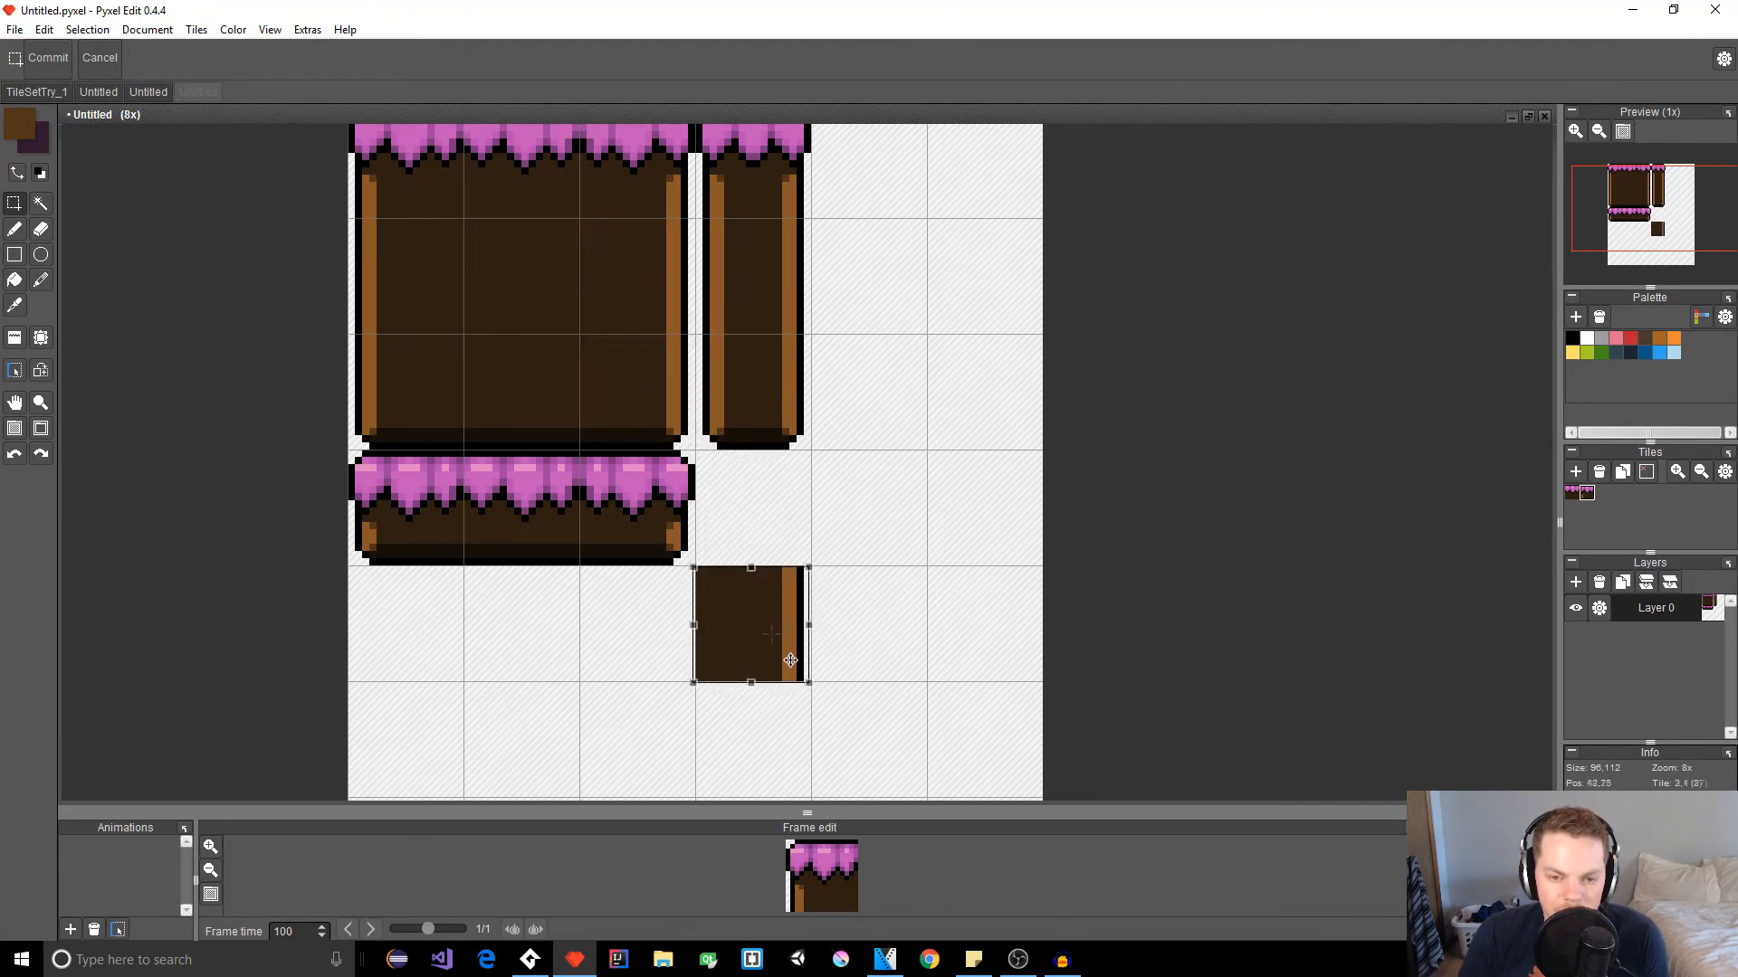
key(ctrl+c)
key(ctrl+v)
drag(772, 637, 539, 751)
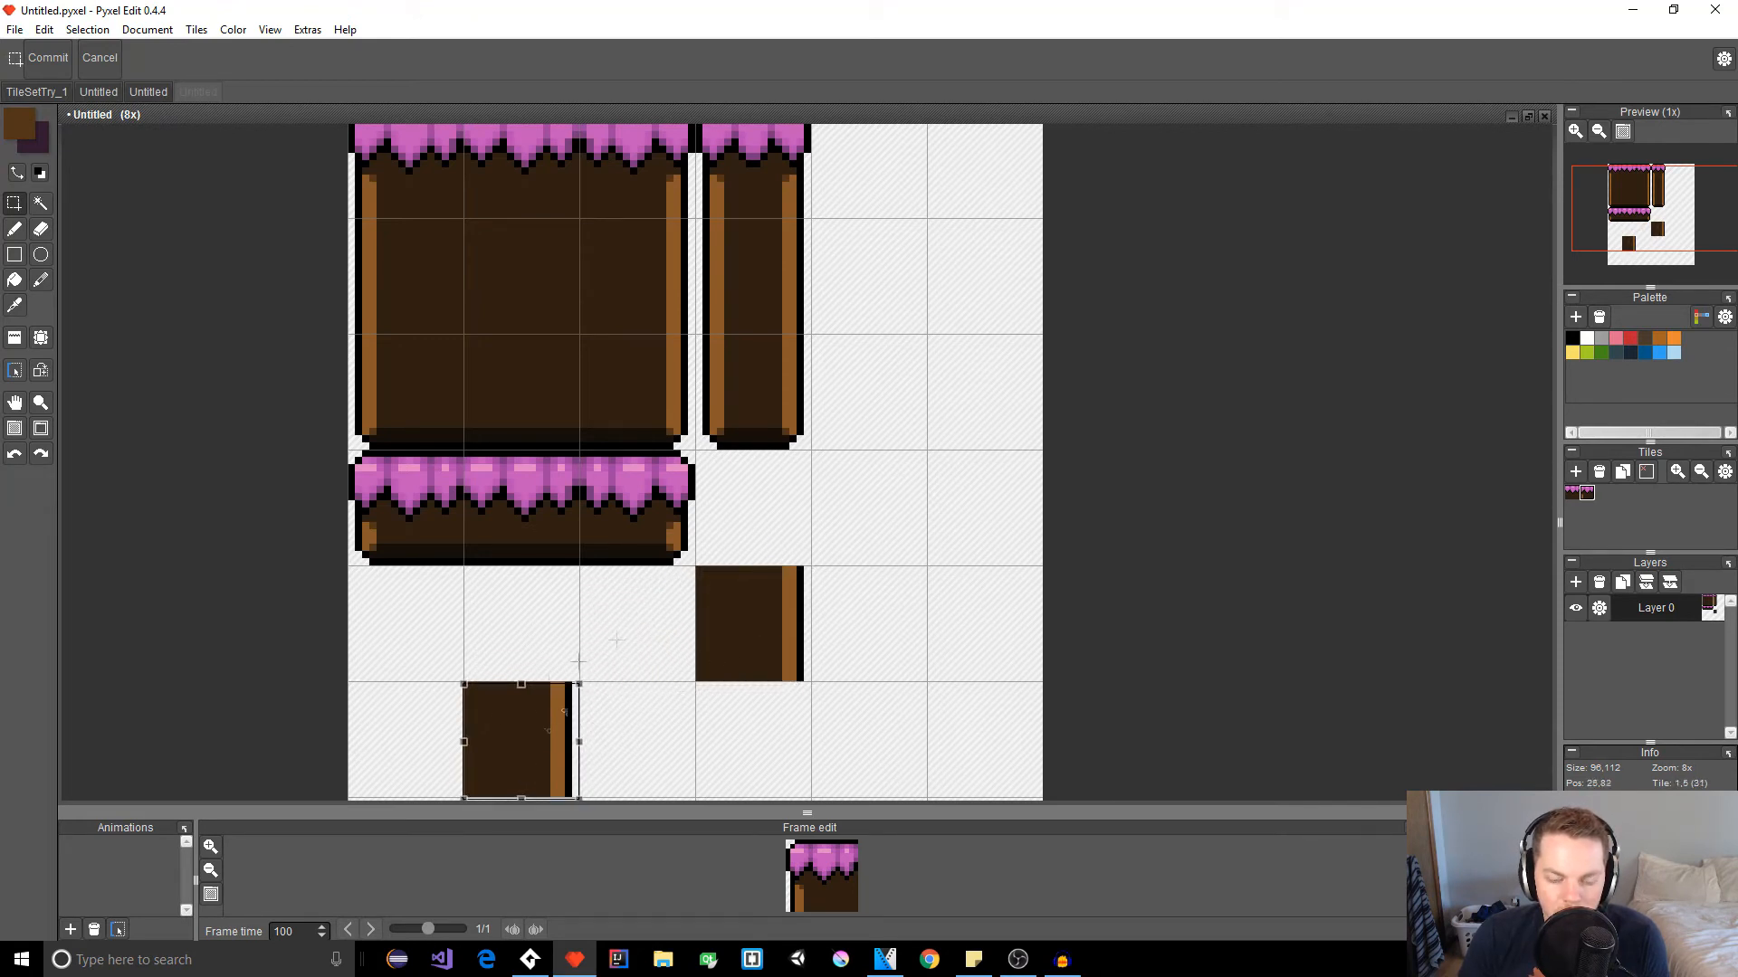
click(636, 677)
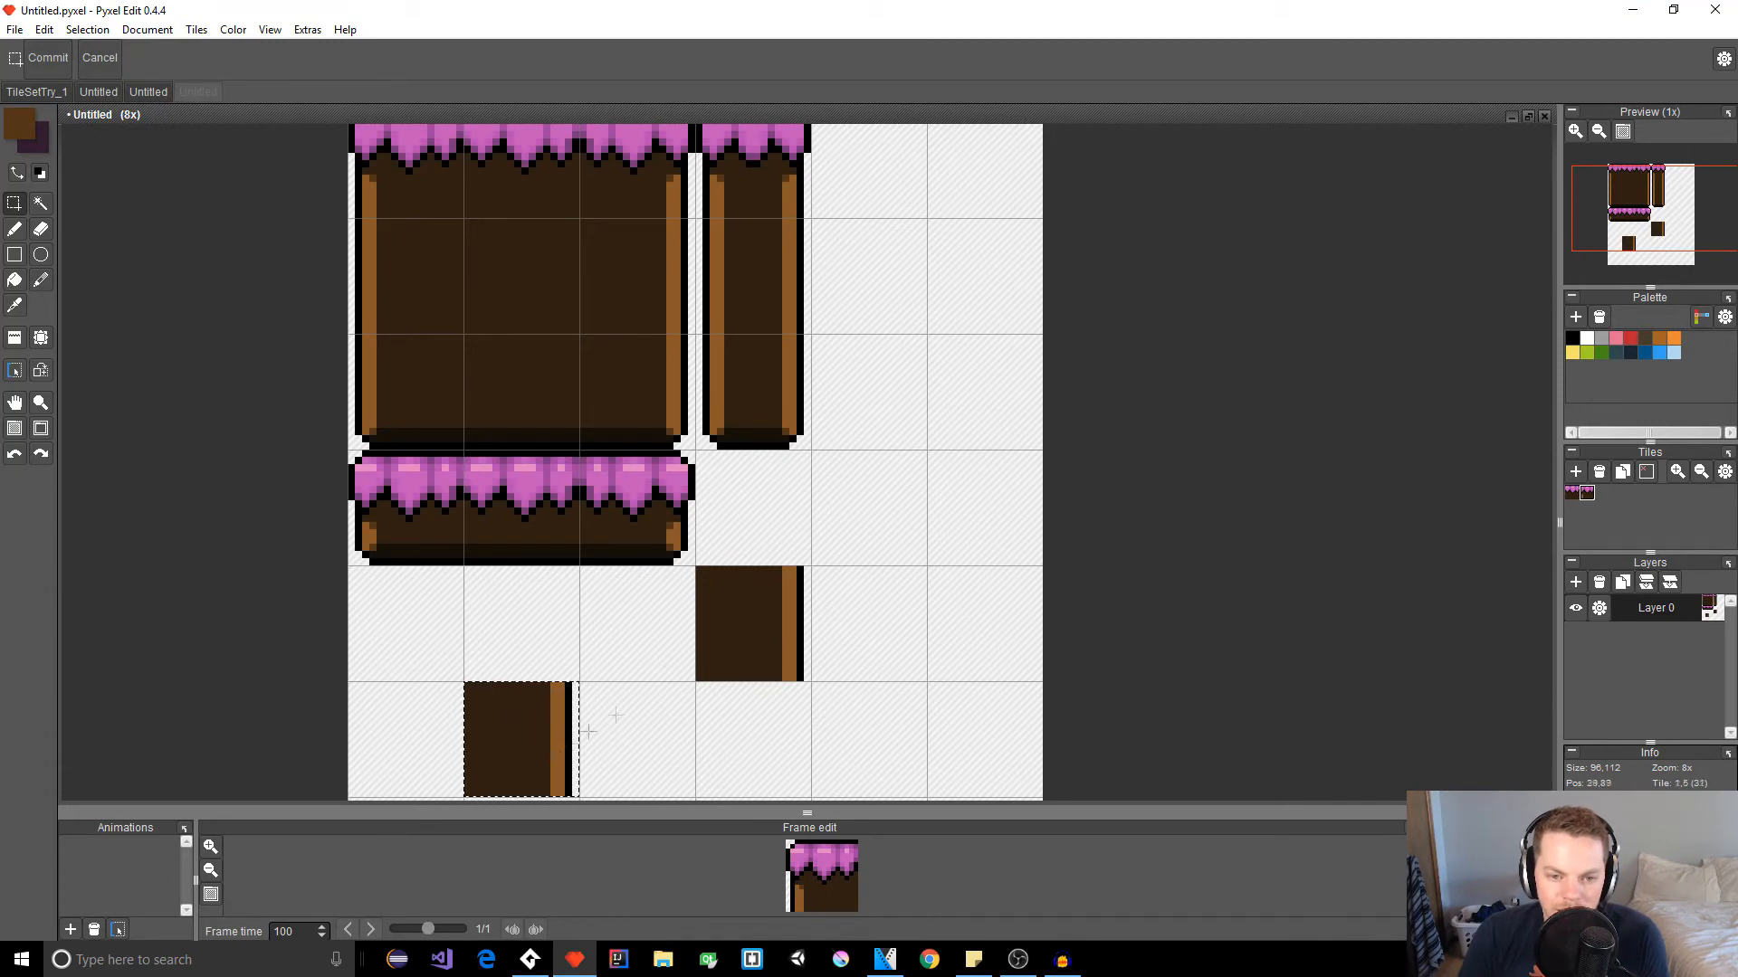
click(675, 680)
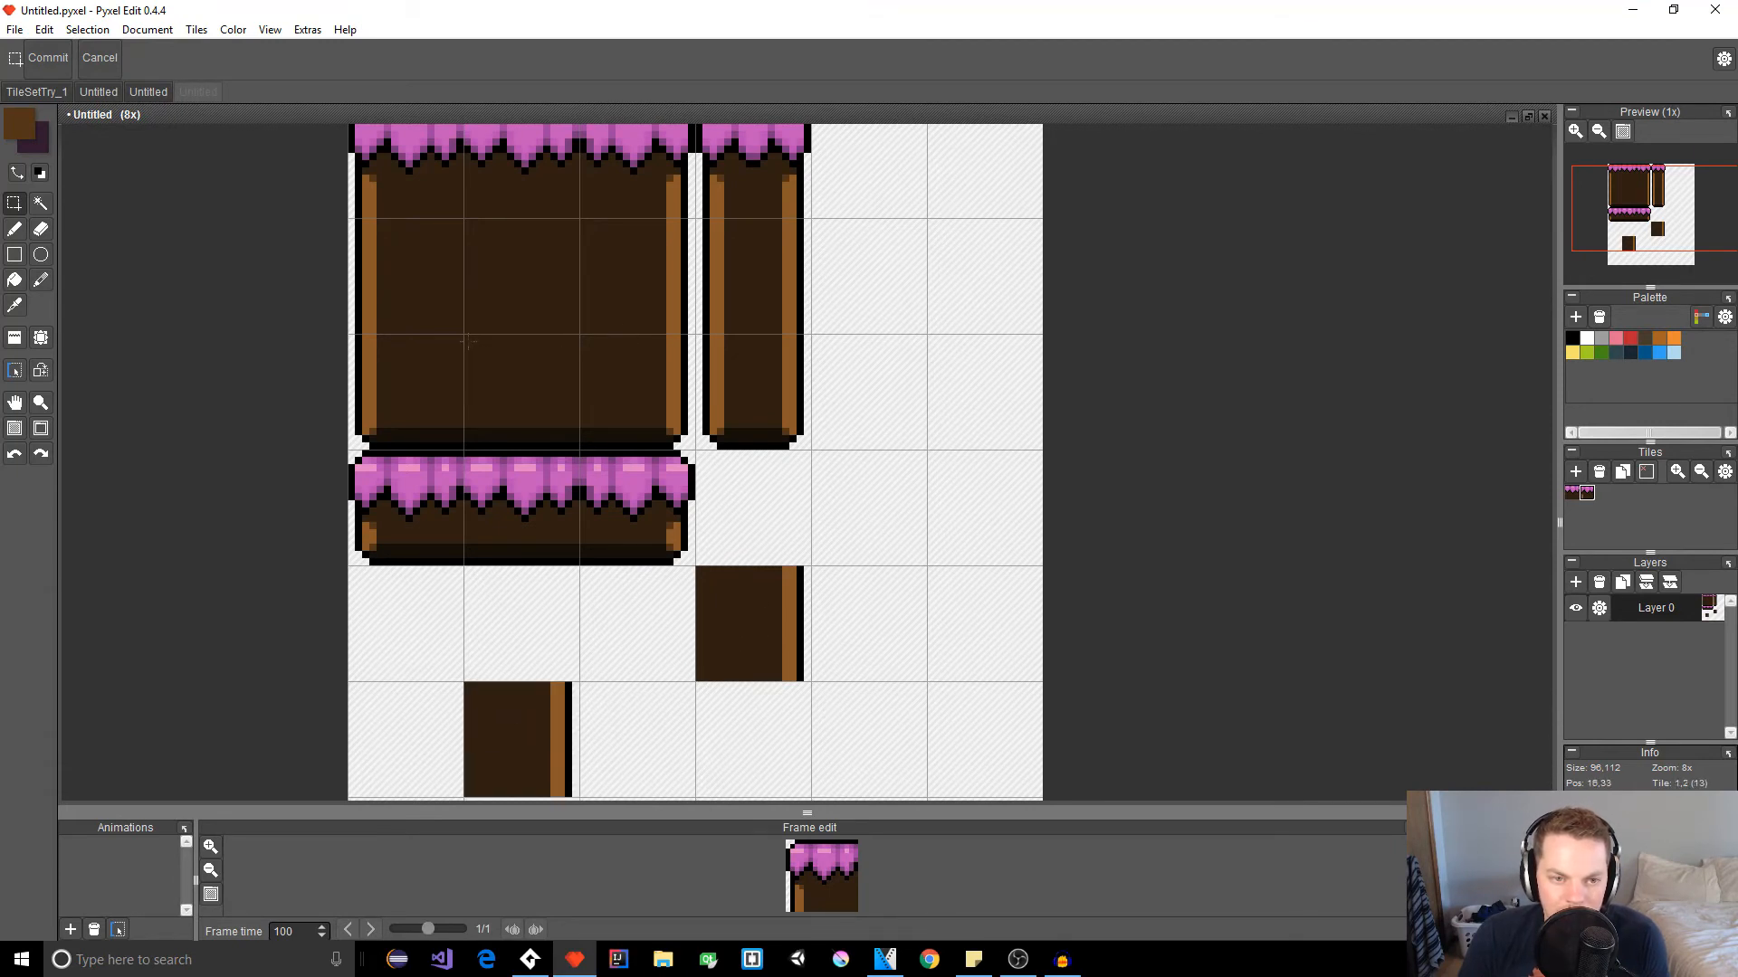
Step: Copy the block's bottom-middle tile beneath the platform, and shift it and the lower right-edge copy one tile left
drag(465, 335, 681, 656)
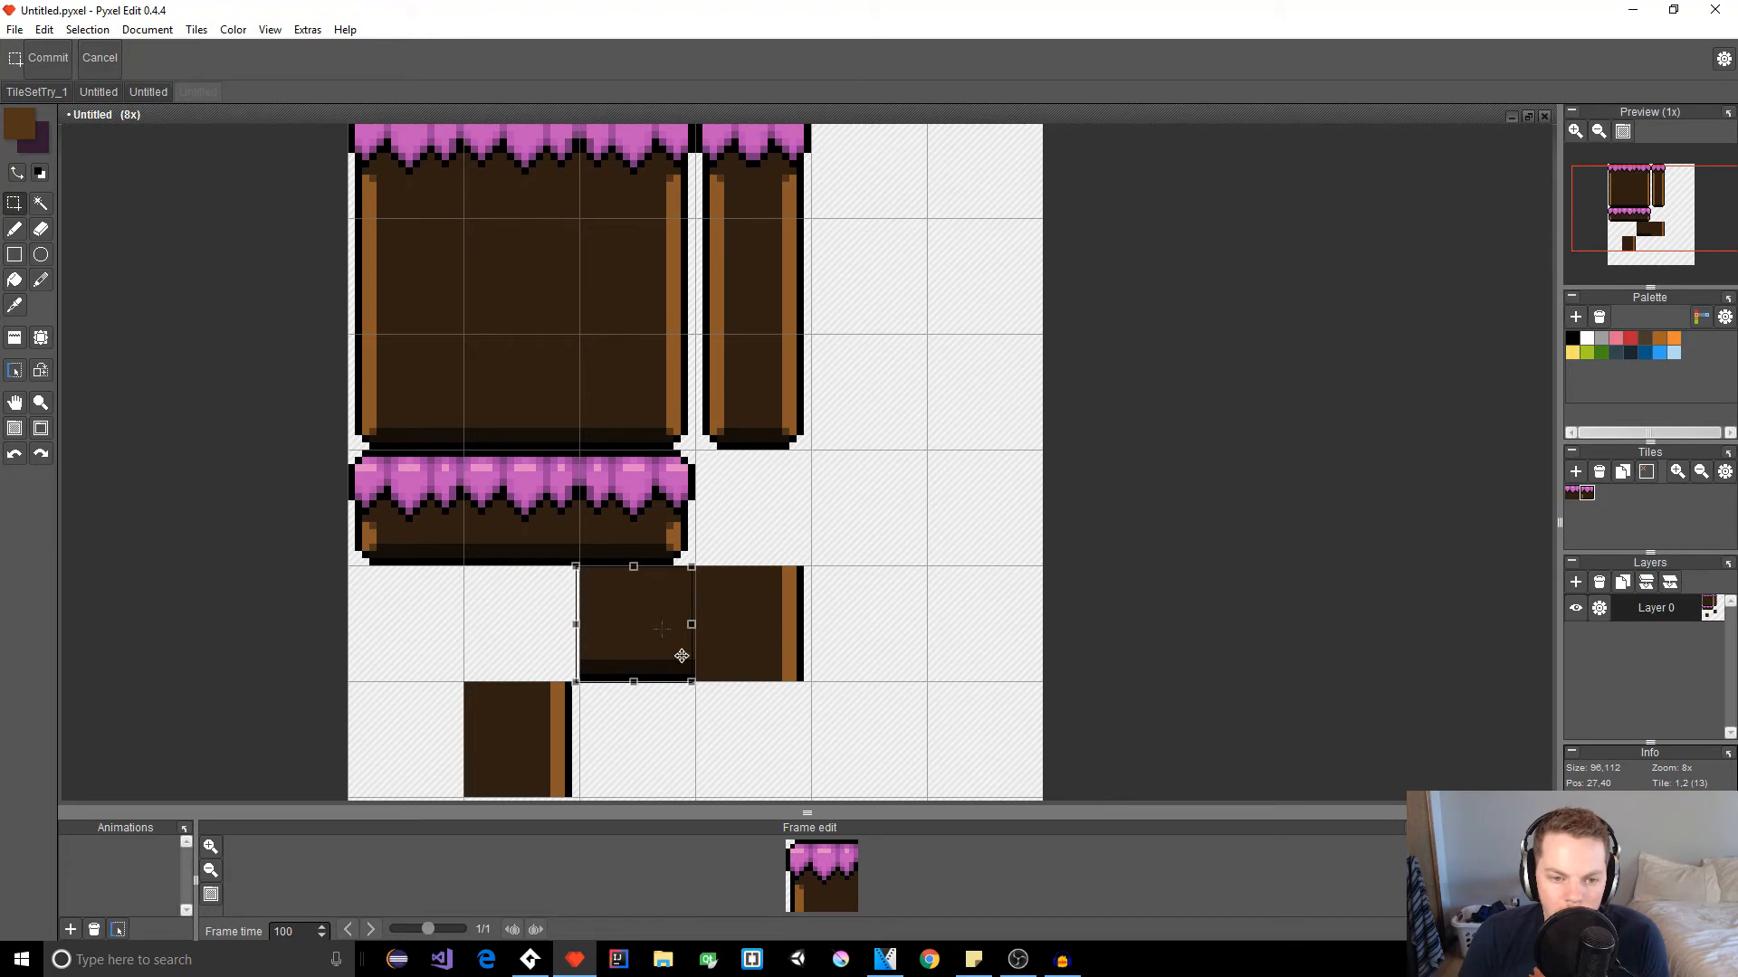
click(497, 588)
drag(465, 570, 690, 785)
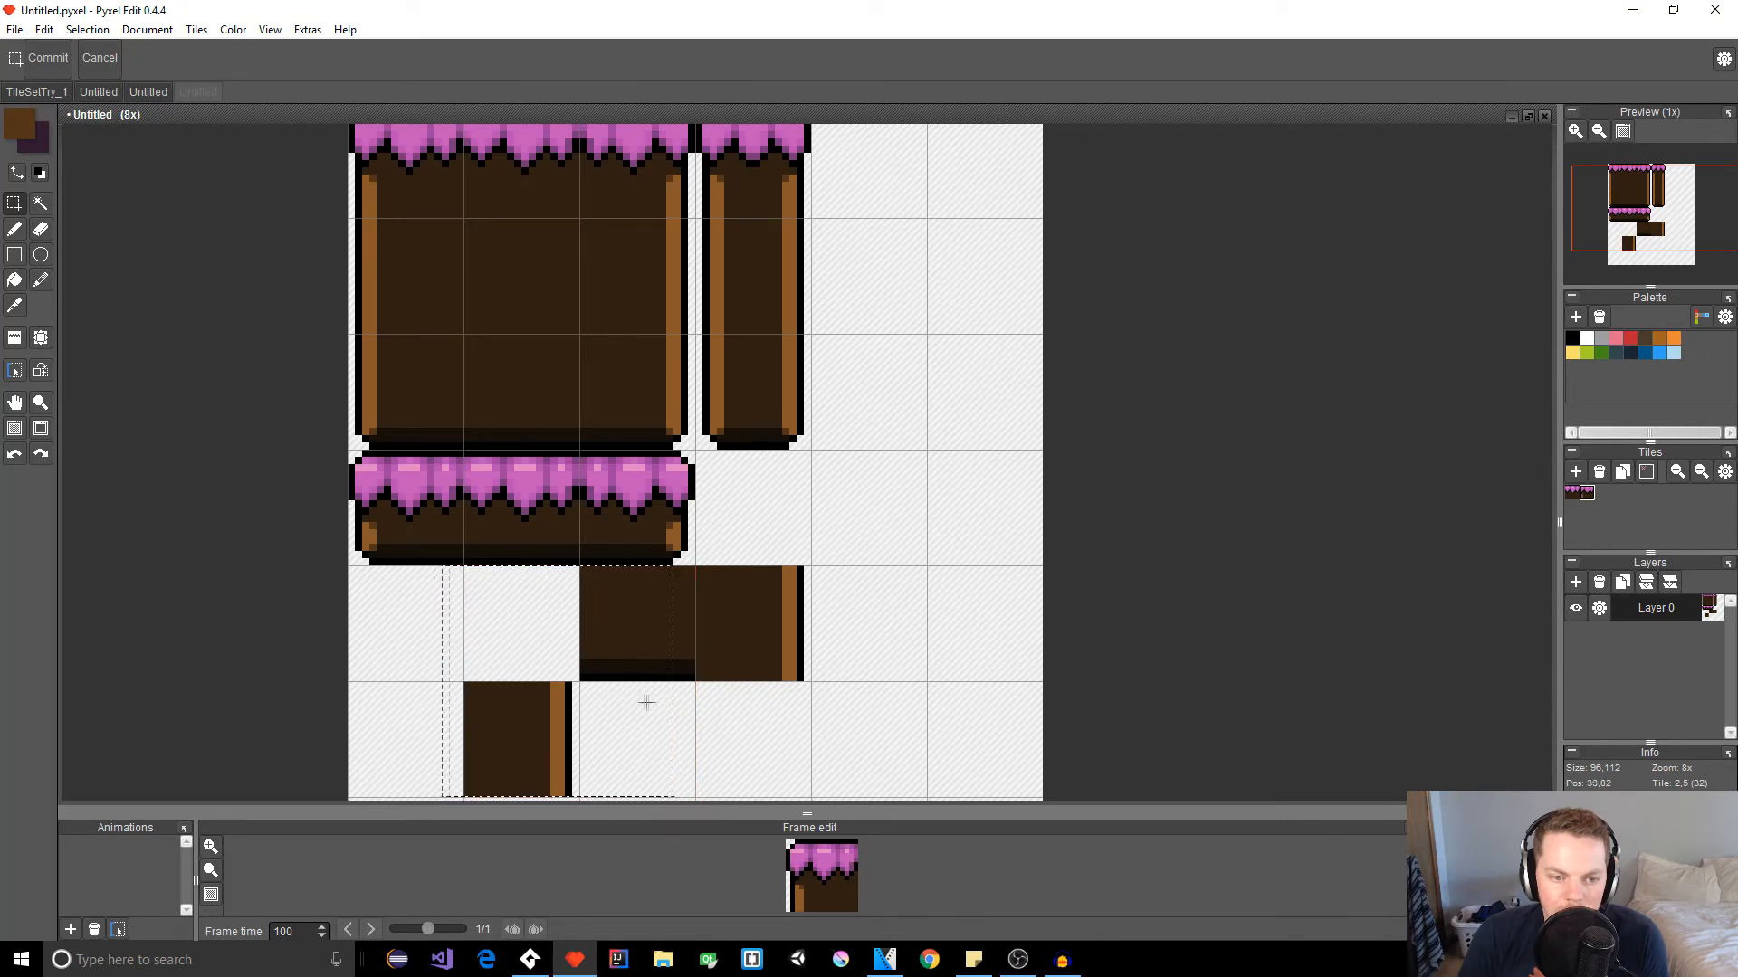
drag(667, 681, 553, 680)
key(ctrl+z)
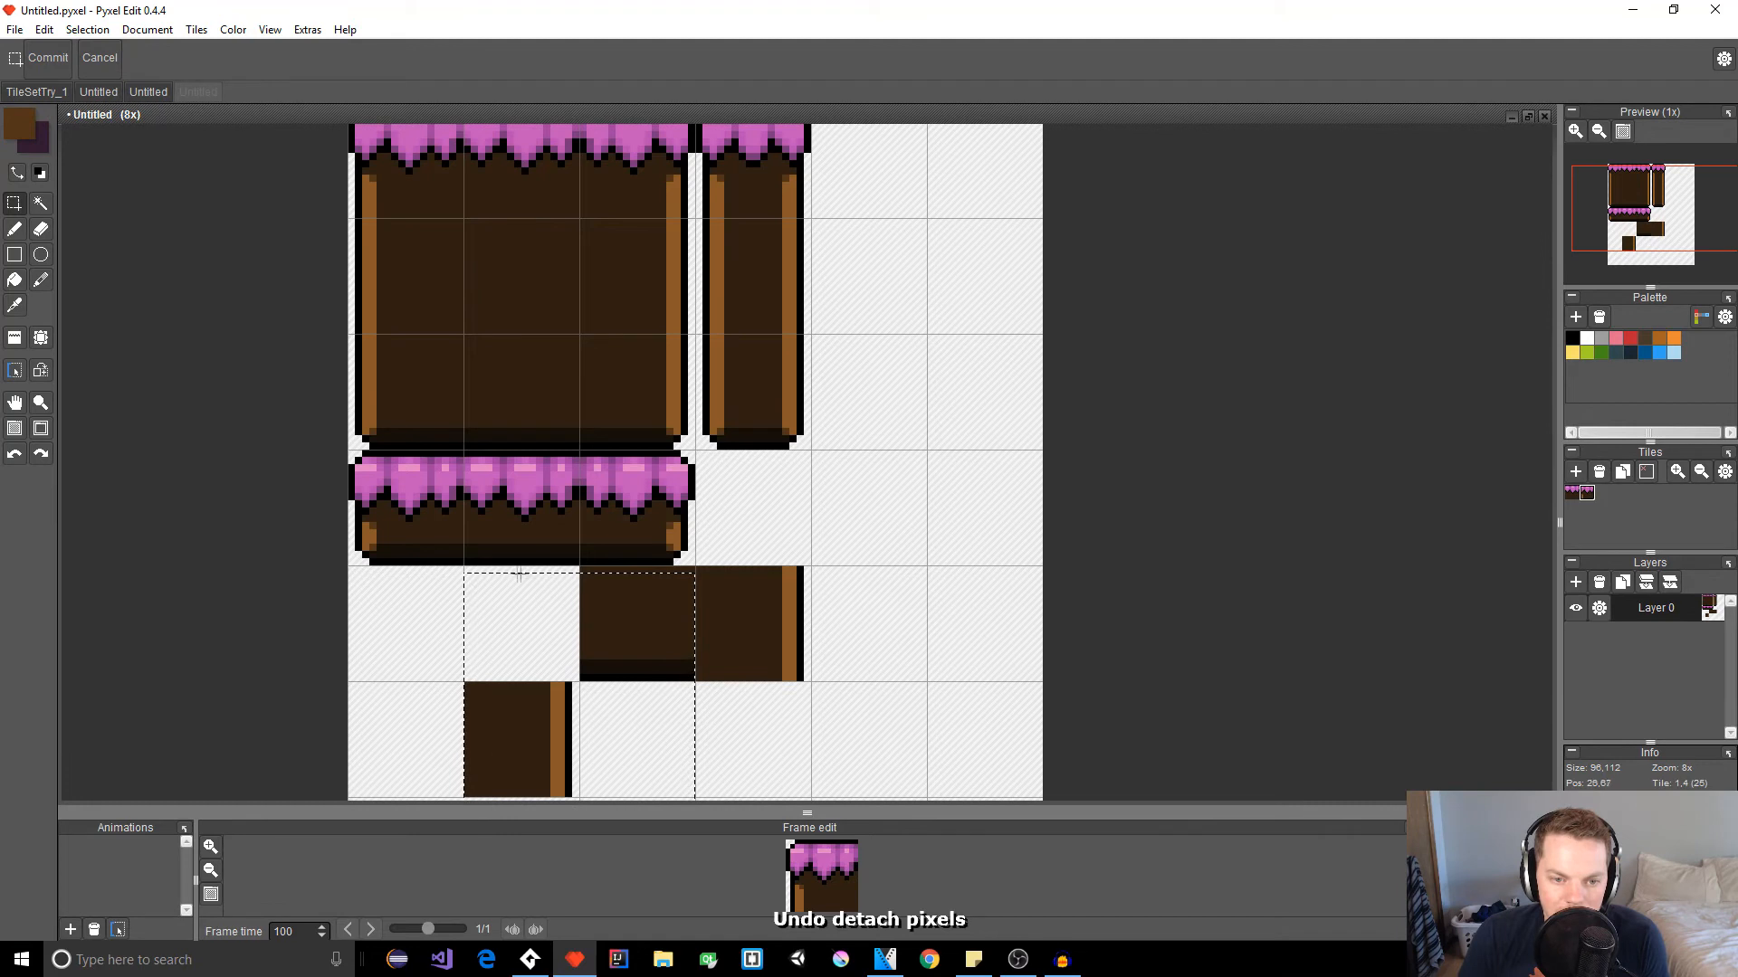
drag(461, 568, 689, 794)
drag(644, 725, 533, 730)
click(647, 688)
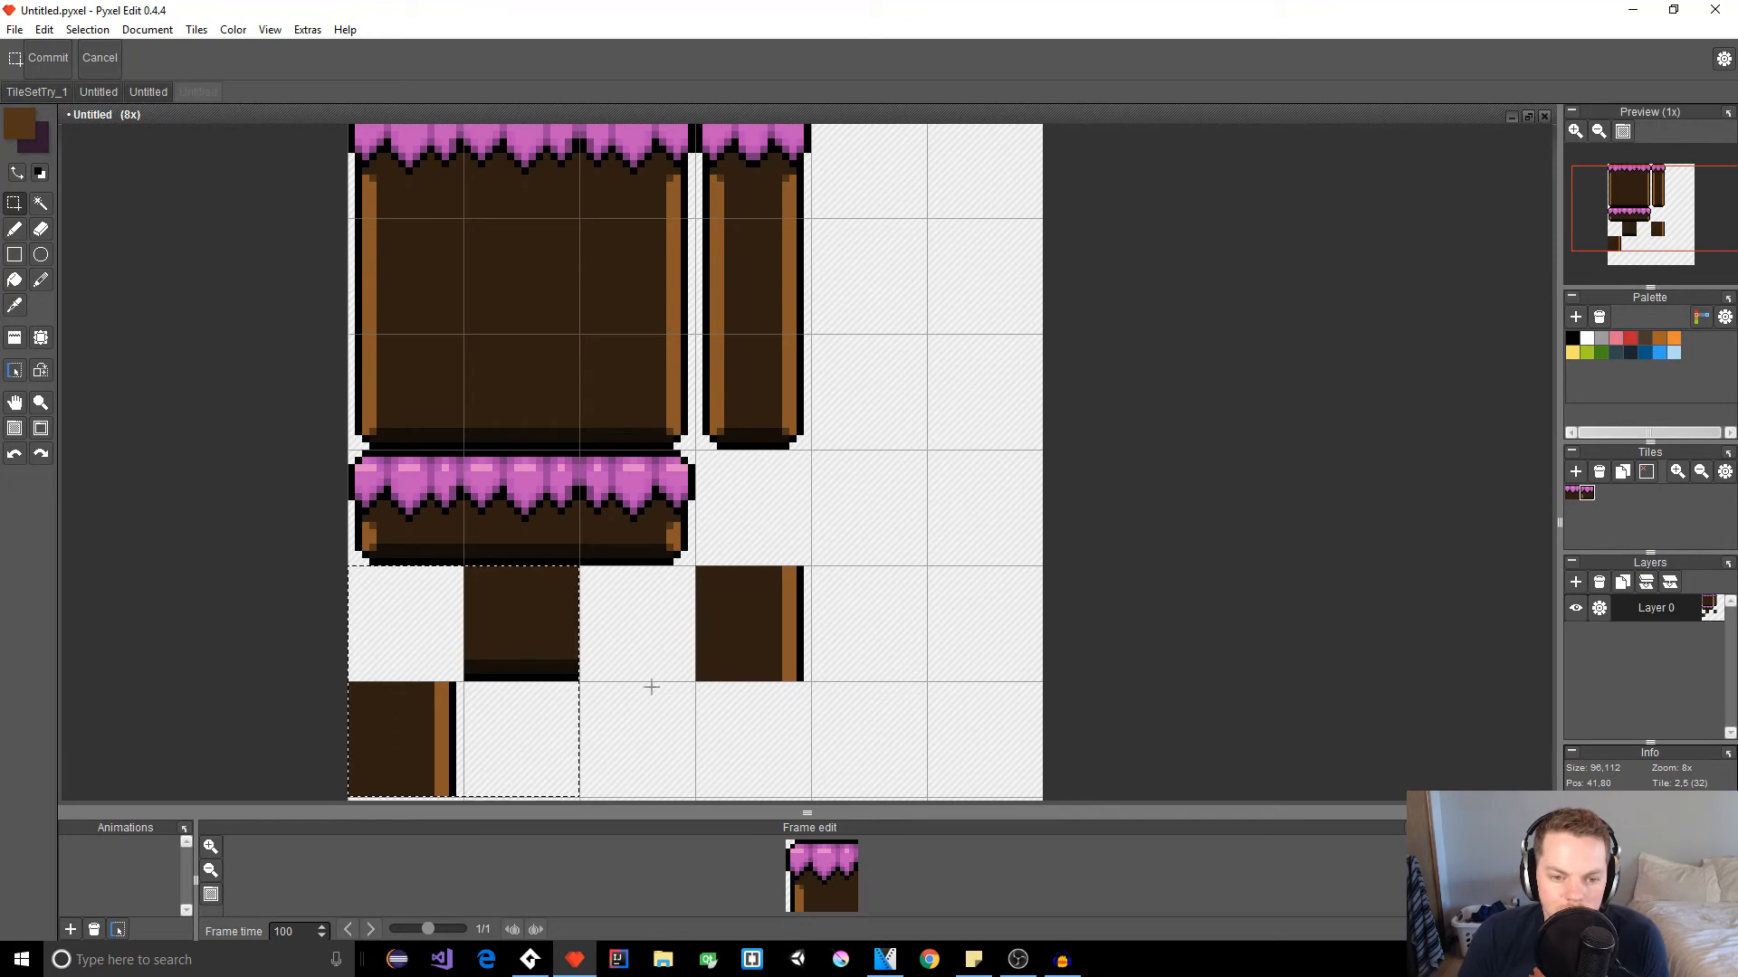
Step: Copy the block's top-middle pink-fringed tile into the fourth and fifth tile columns of the row beneath the remaining right-edge copy
key(space)
drag(640, 271, 610, 398)
drag(435, 233, 546, 341)
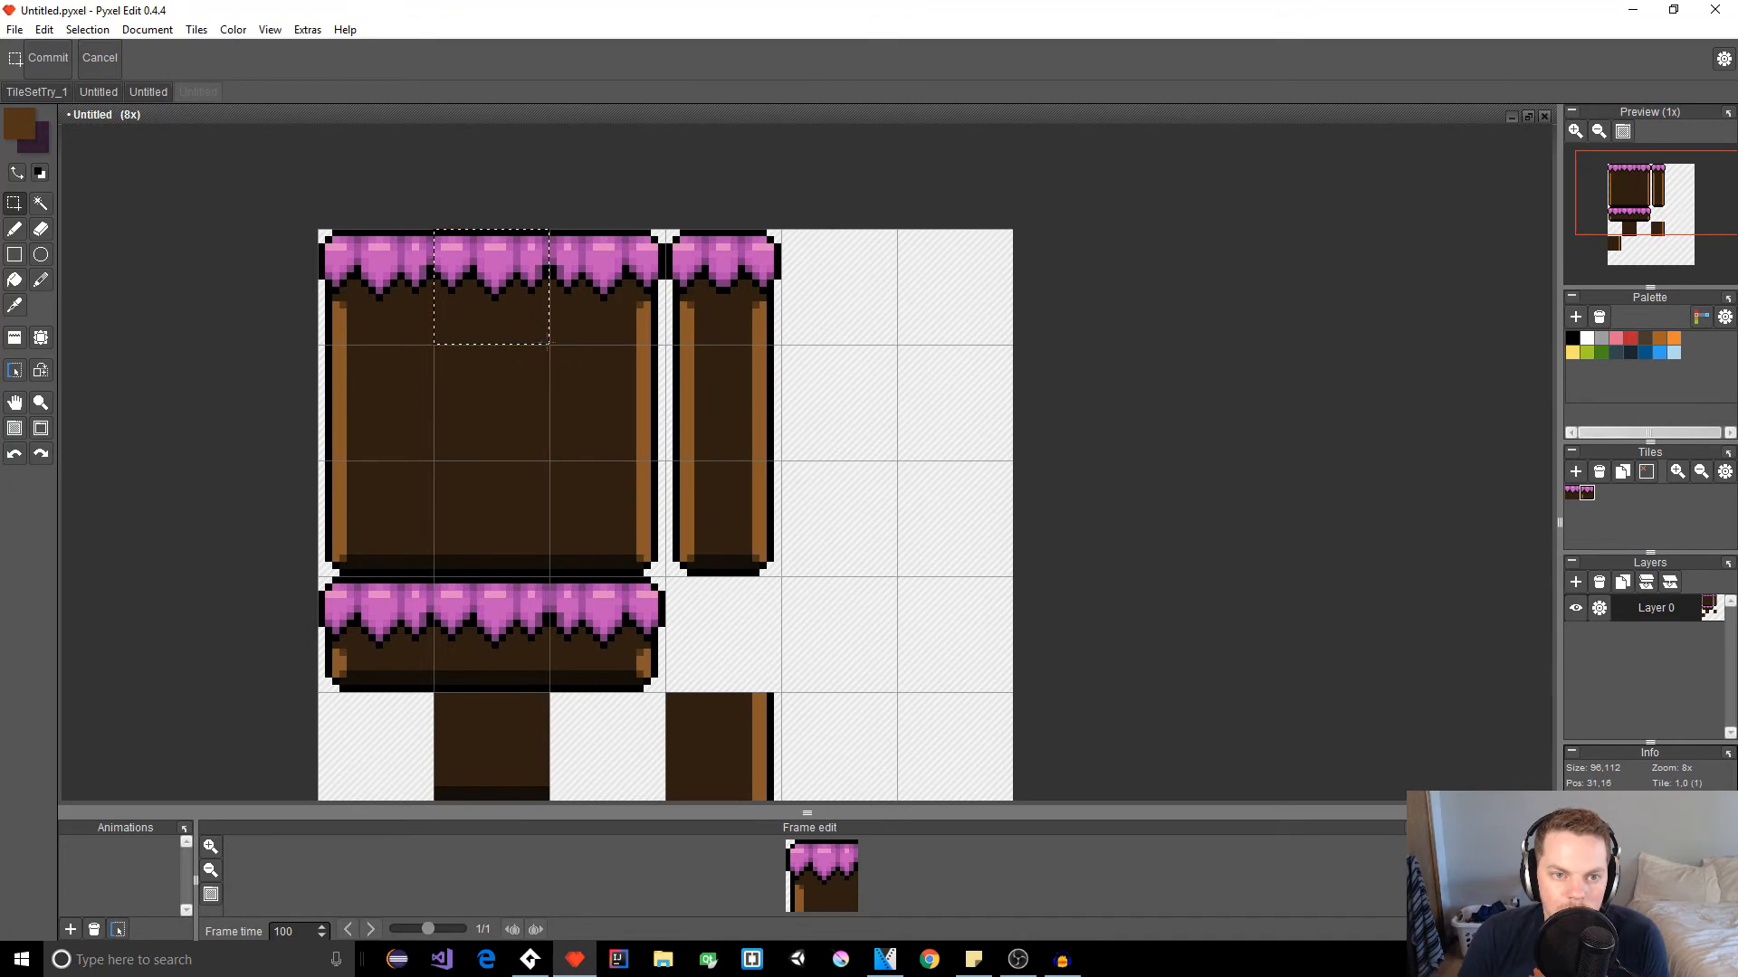
key(space)
drag(818, 613, 763, 500)
drag(488, 209, 814, 766)
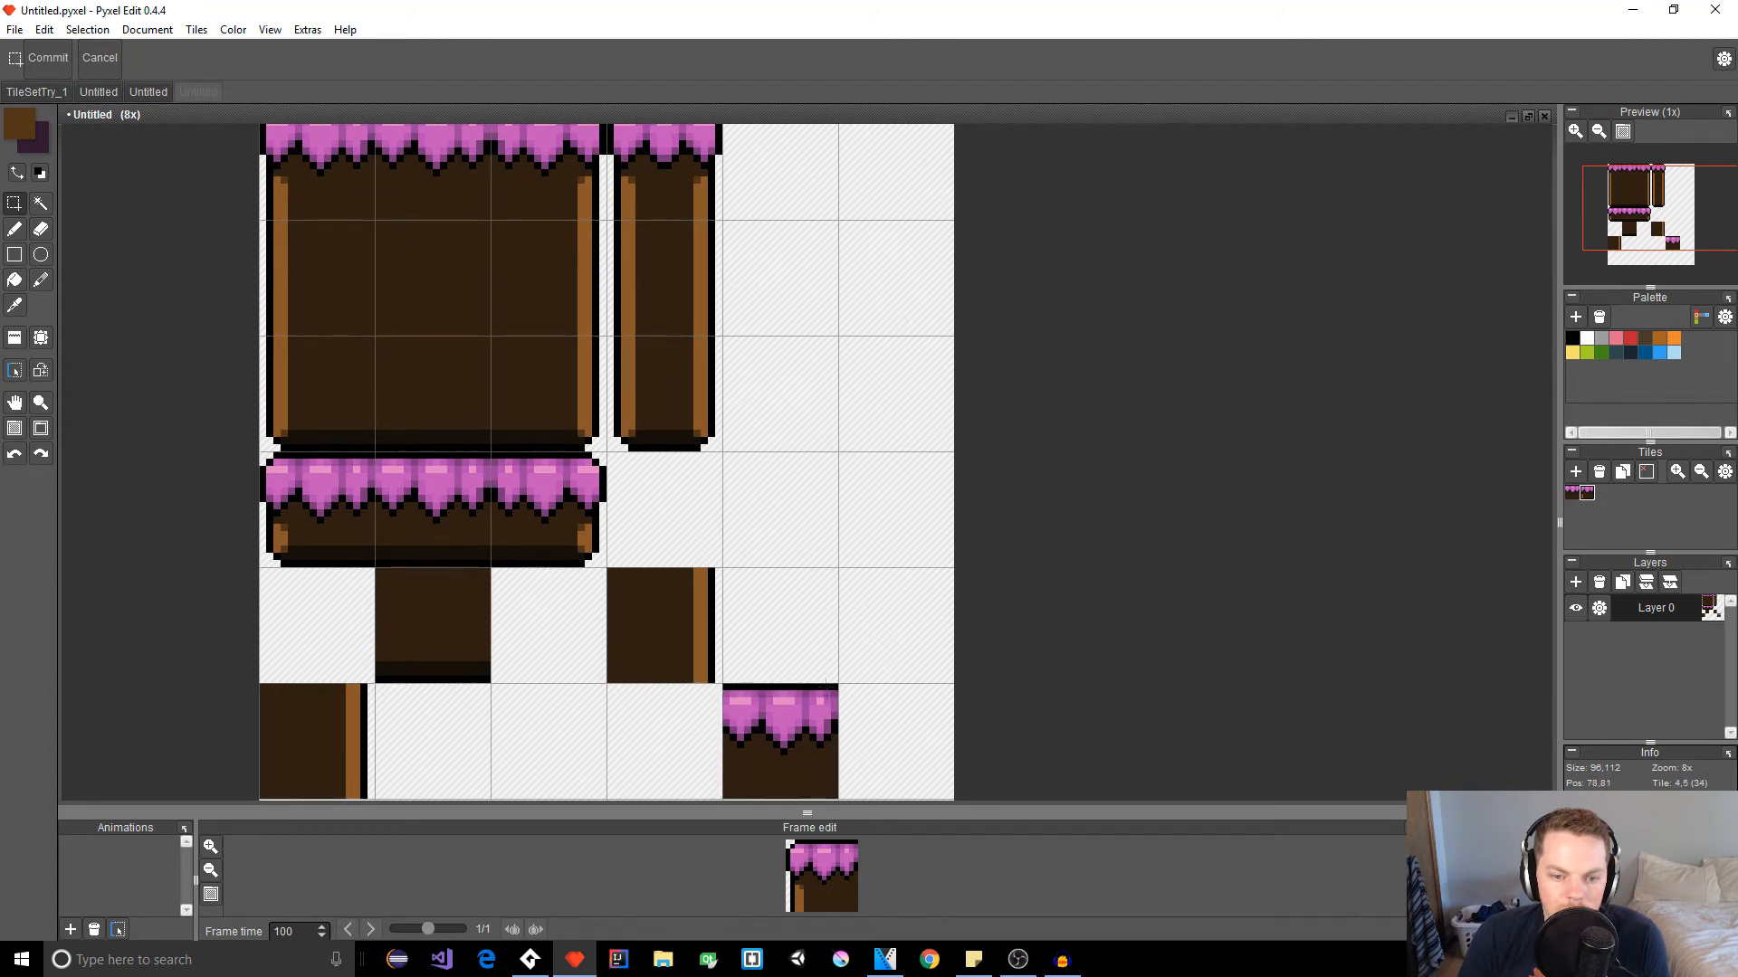
key(space)
drag(855, 627, 926, 550)
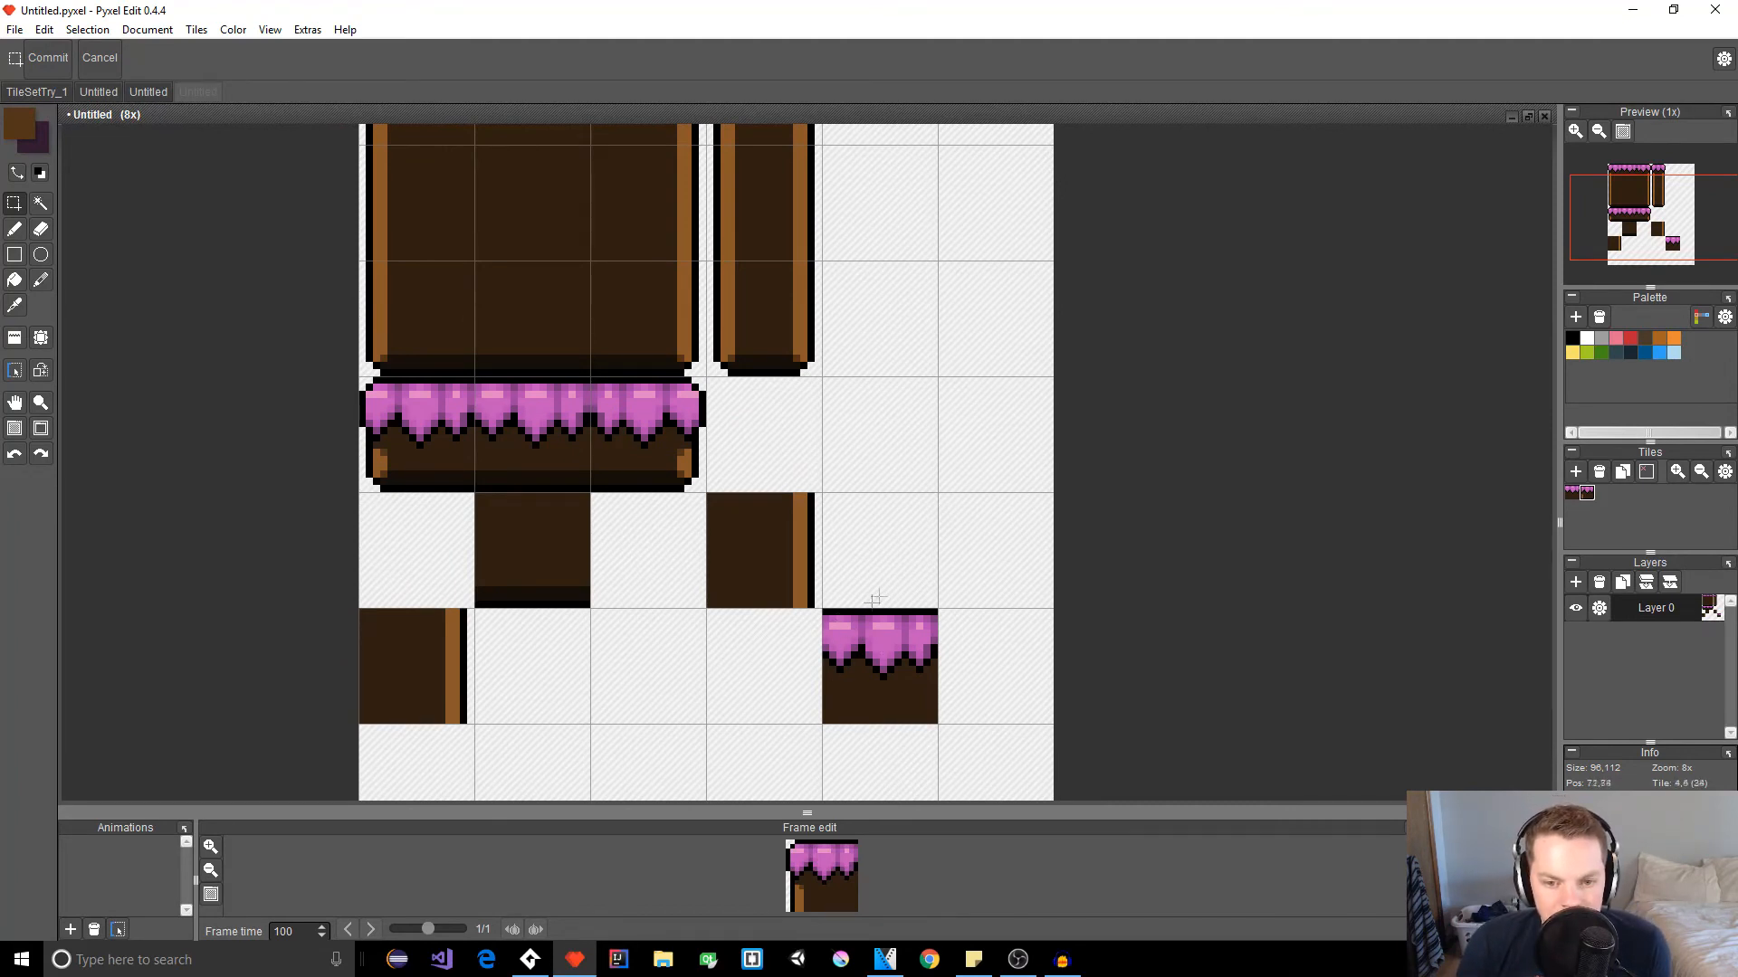
key(ctrl+v)
drag(849, 462, 805, 666)
click(915, 548)
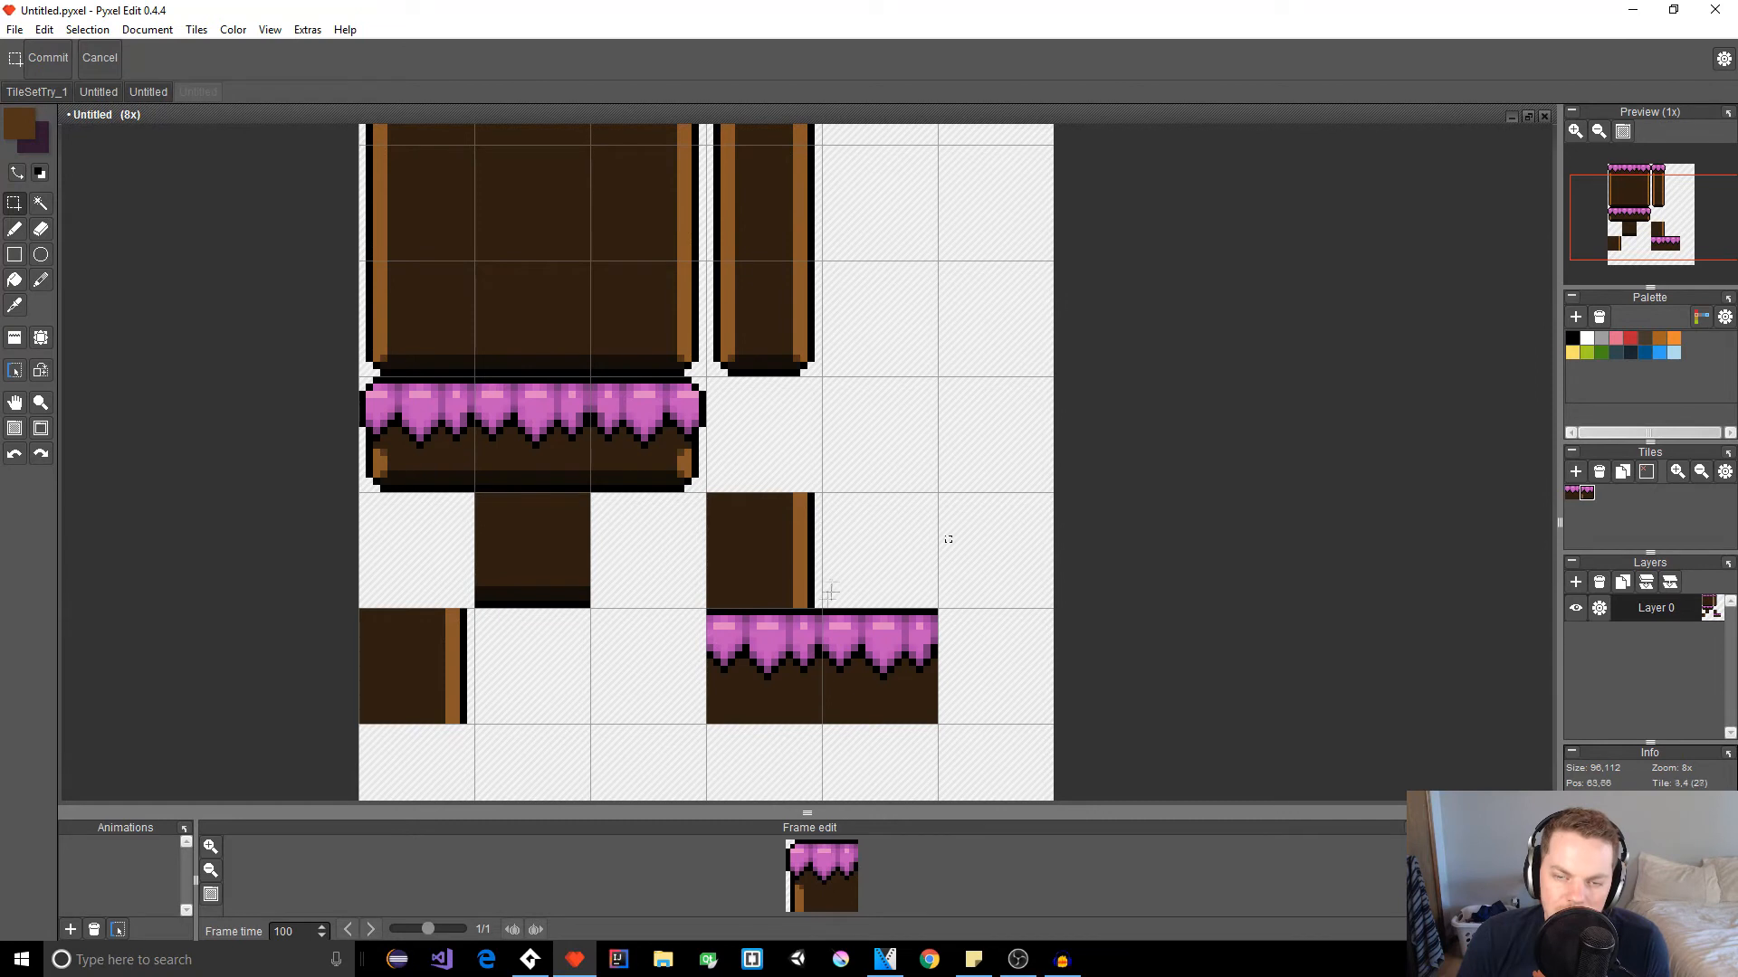
Step: Paint over the left eight pixel columns of the fringe in the fourth-column copy with the block's dark brown
scroll(948, 539, up, 1)
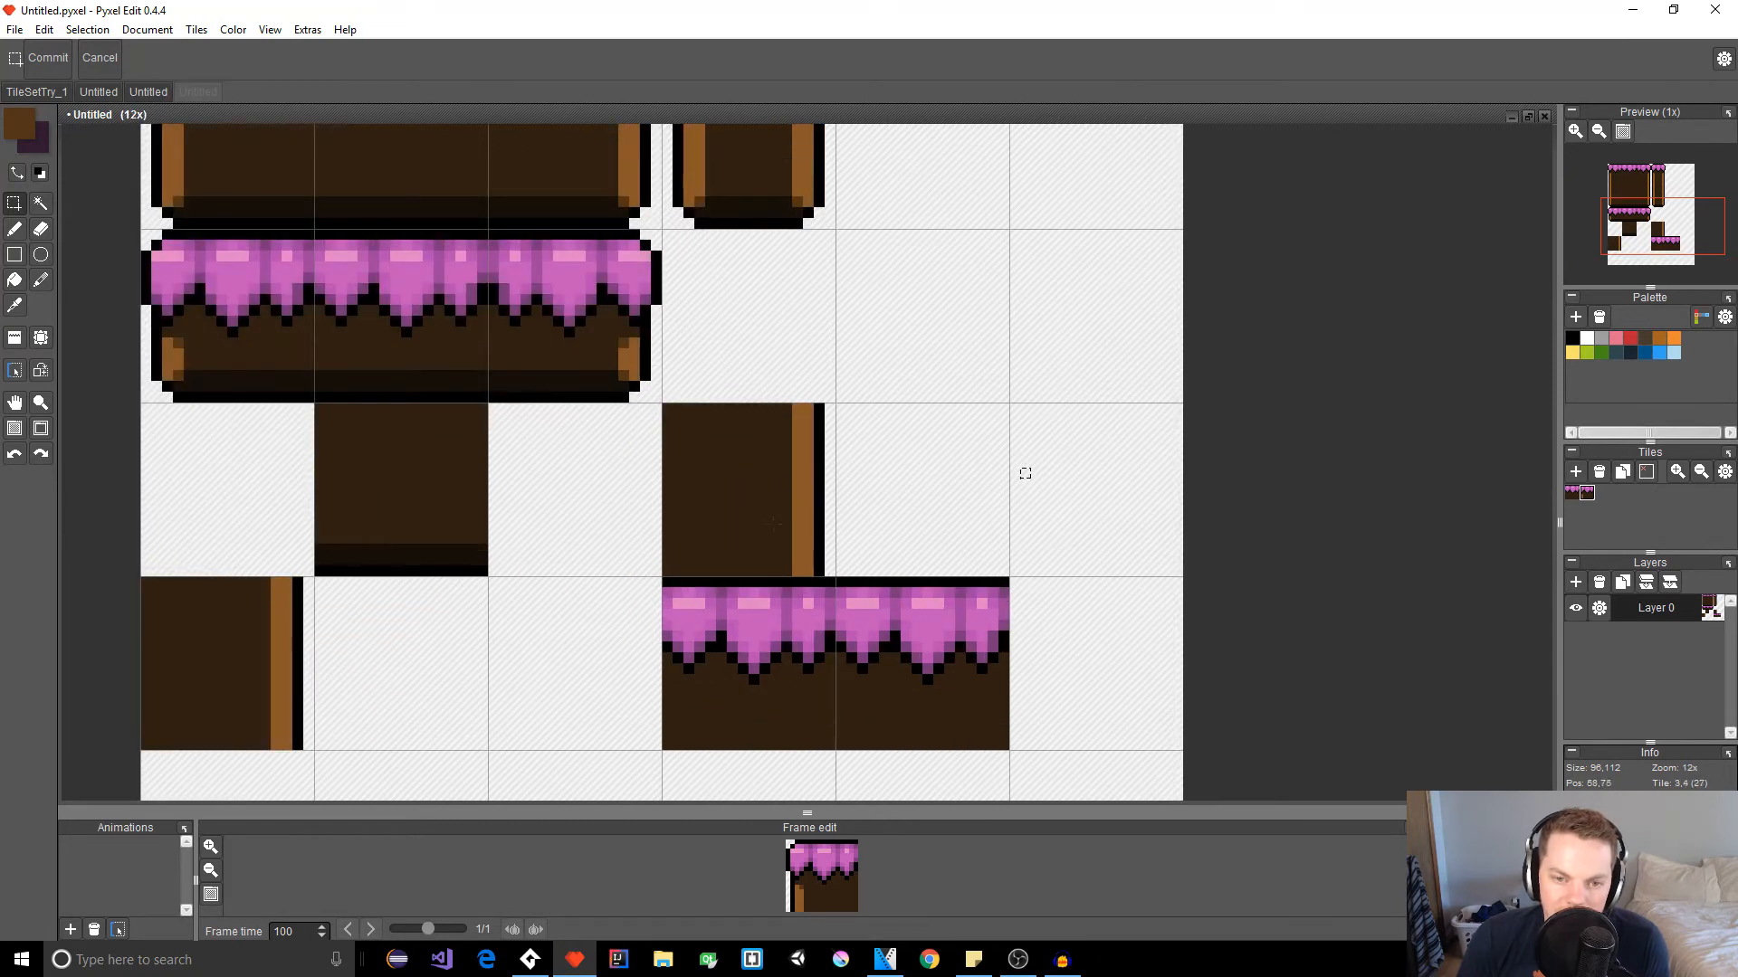
drag(695, 414, 833, 534)
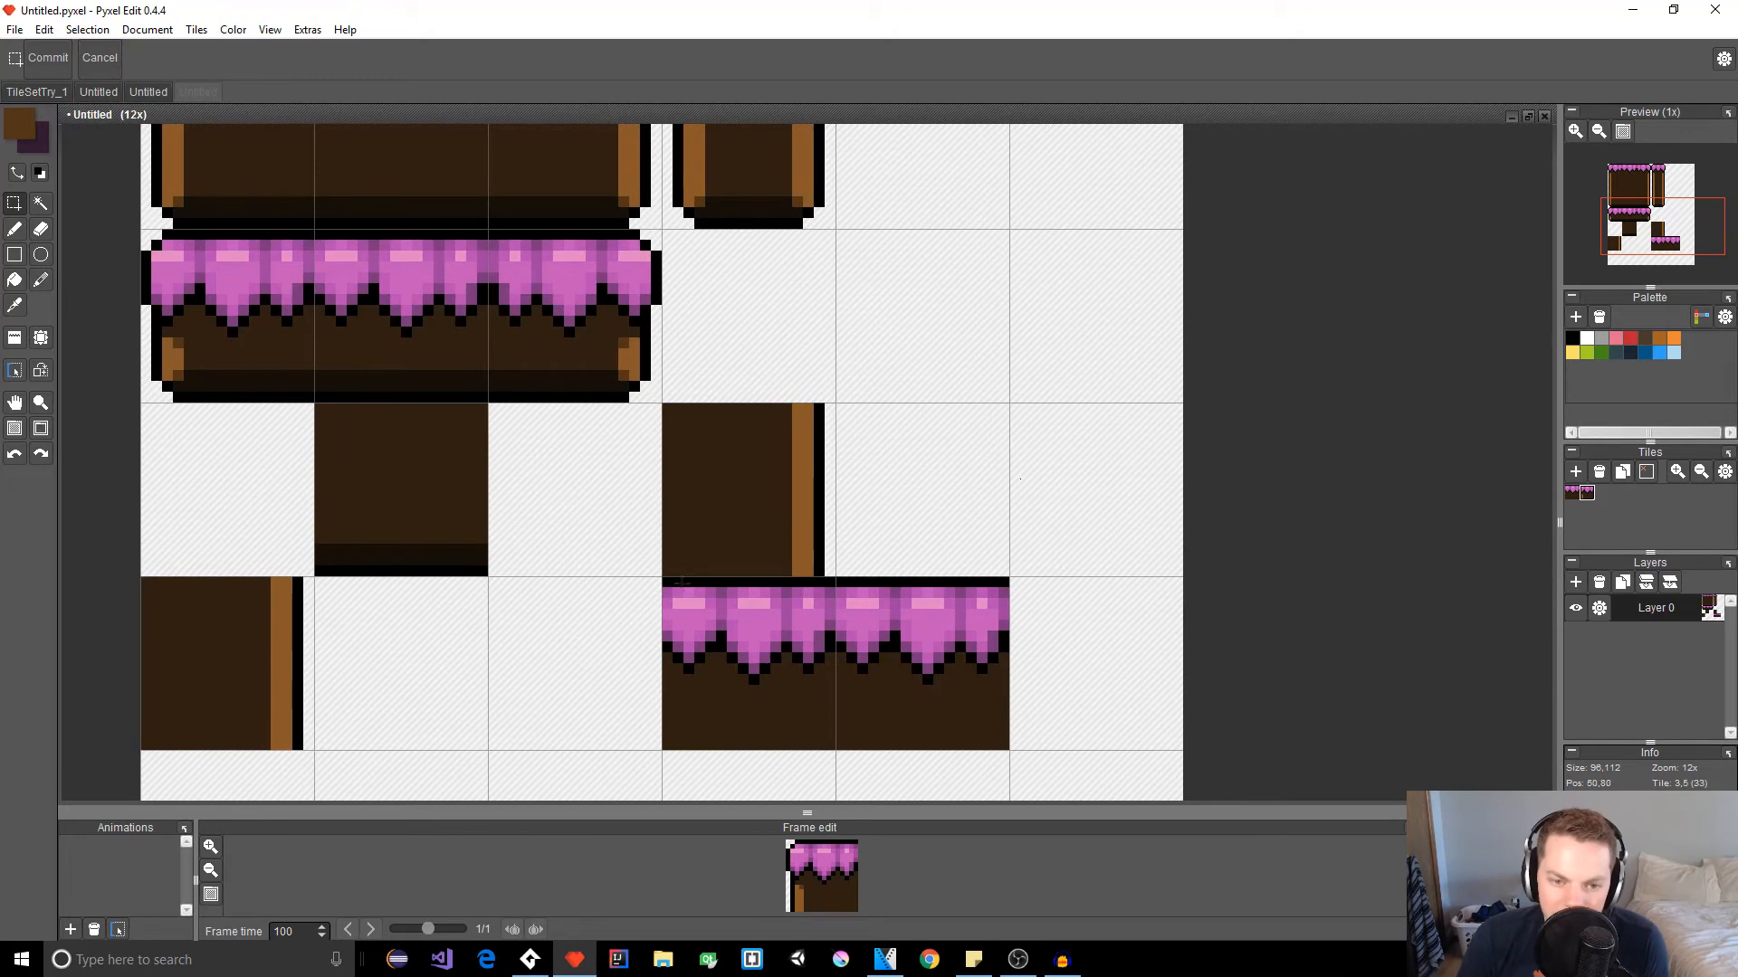
key(b)
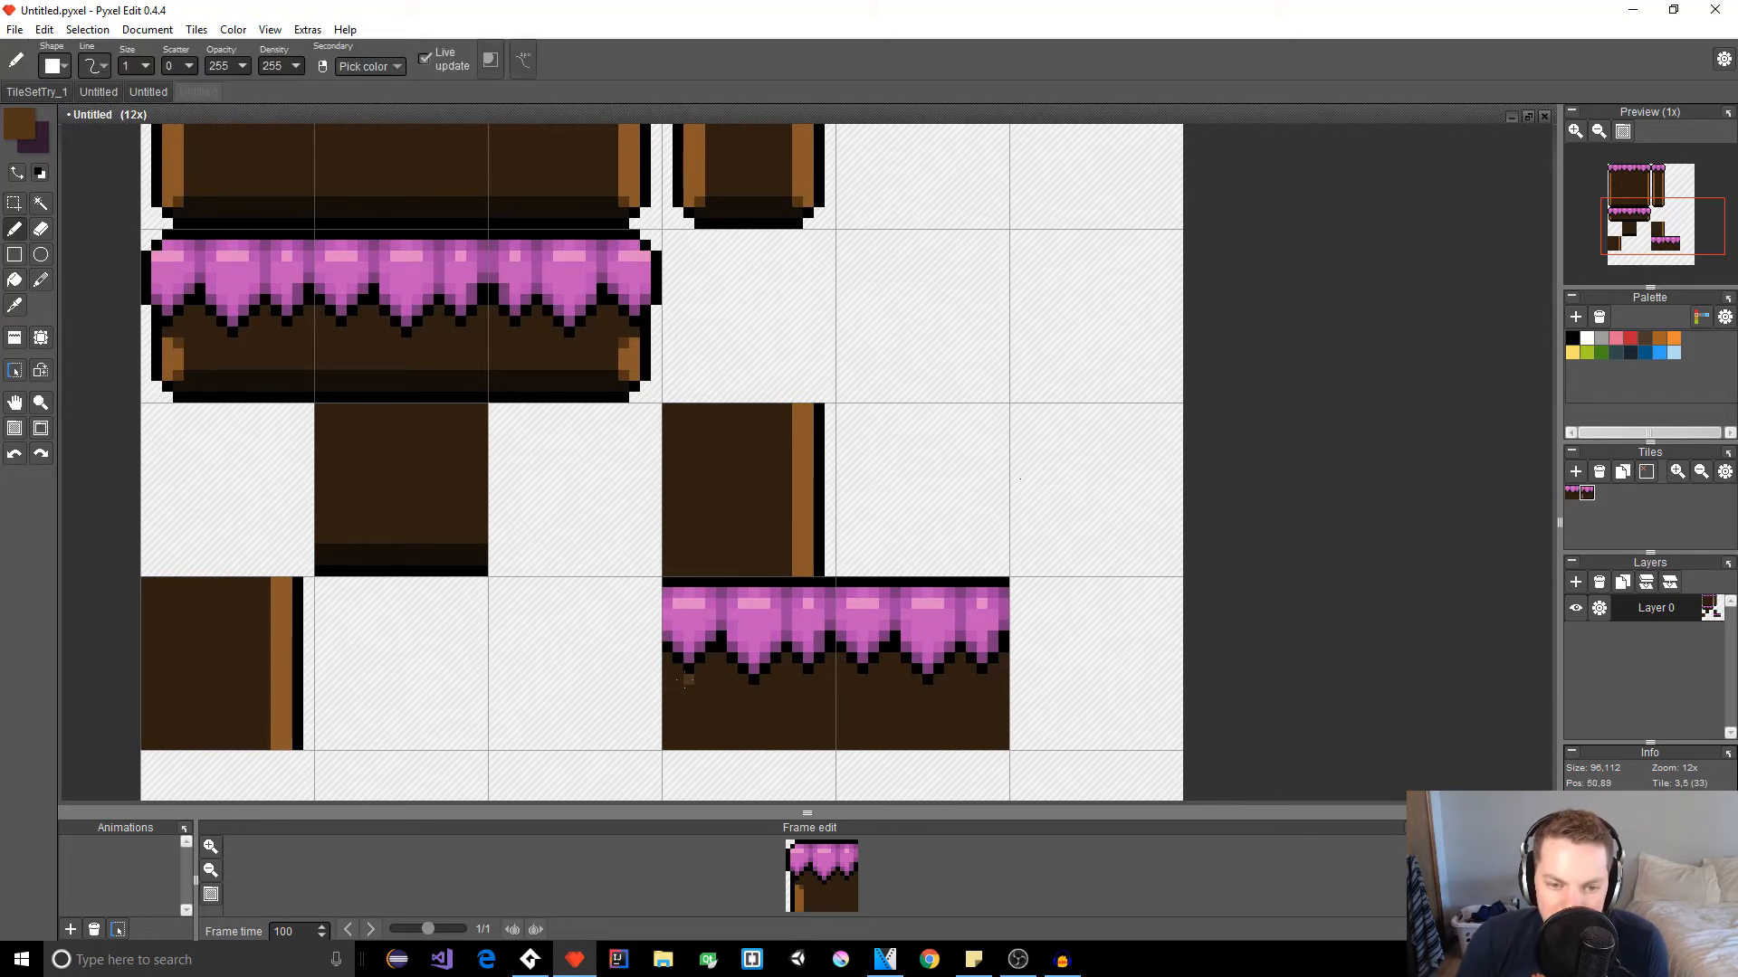
alt+click(700, 701)
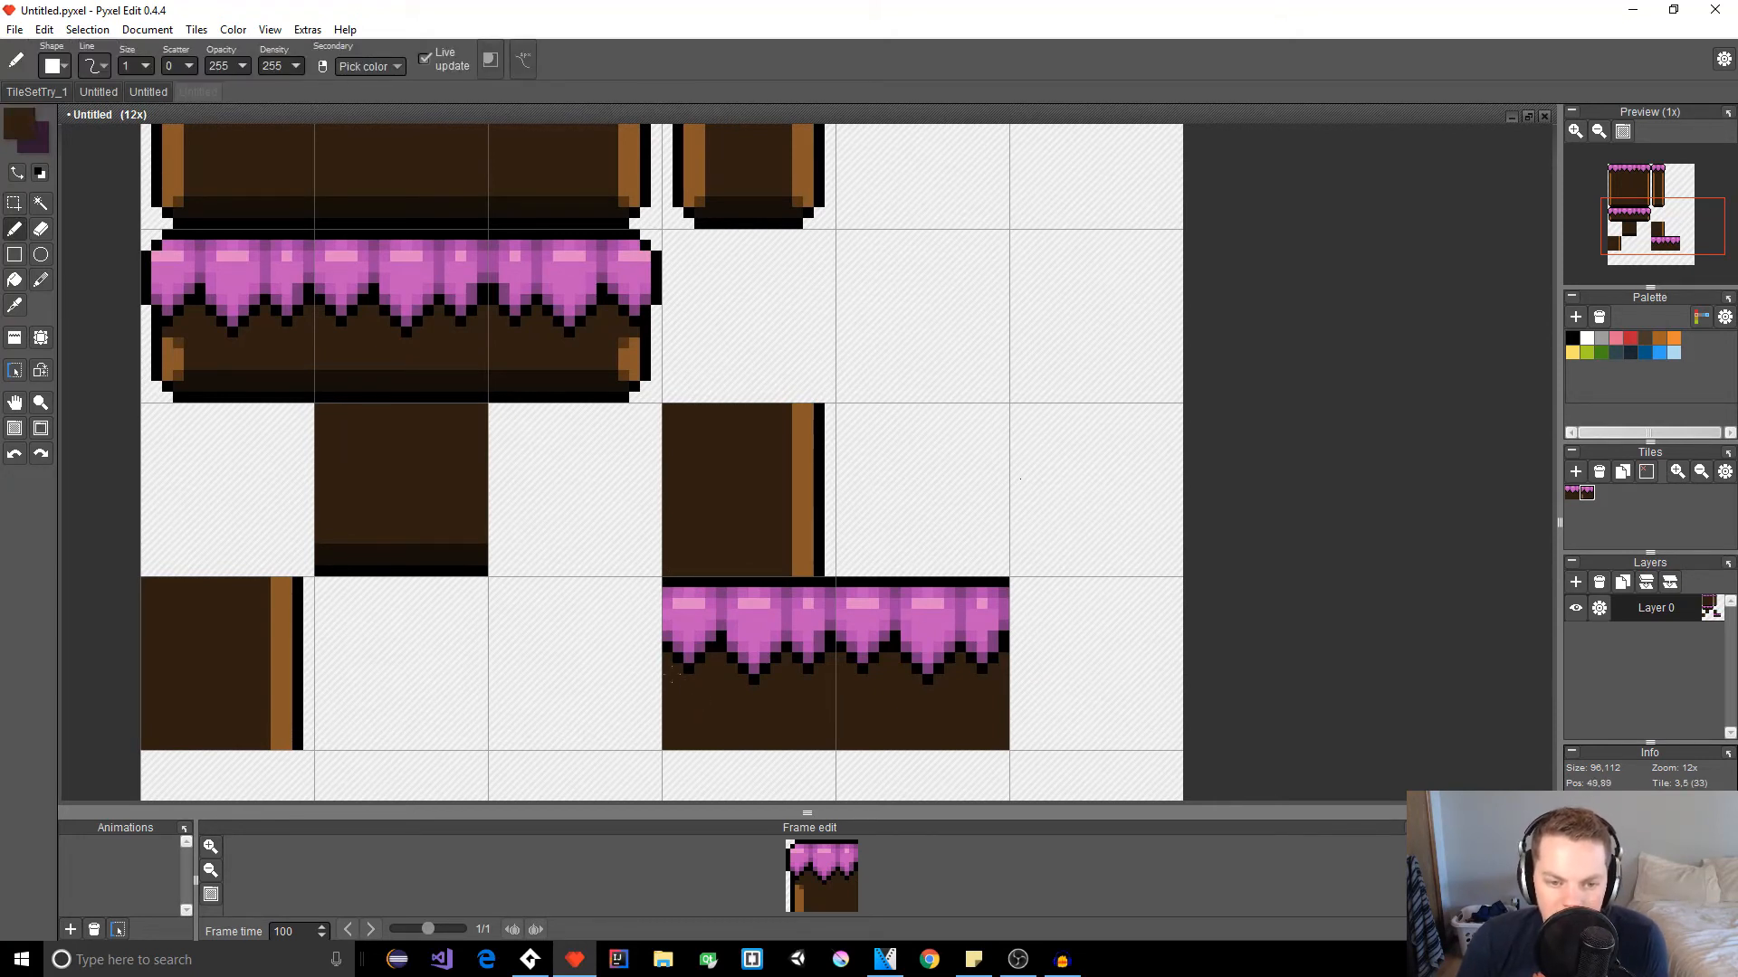
mouse_move(666, 658)
mouse_down()
mouse_move(656, 592)
mouse_move(676, 582)
mouse_move(689, 636)
mouse_up()
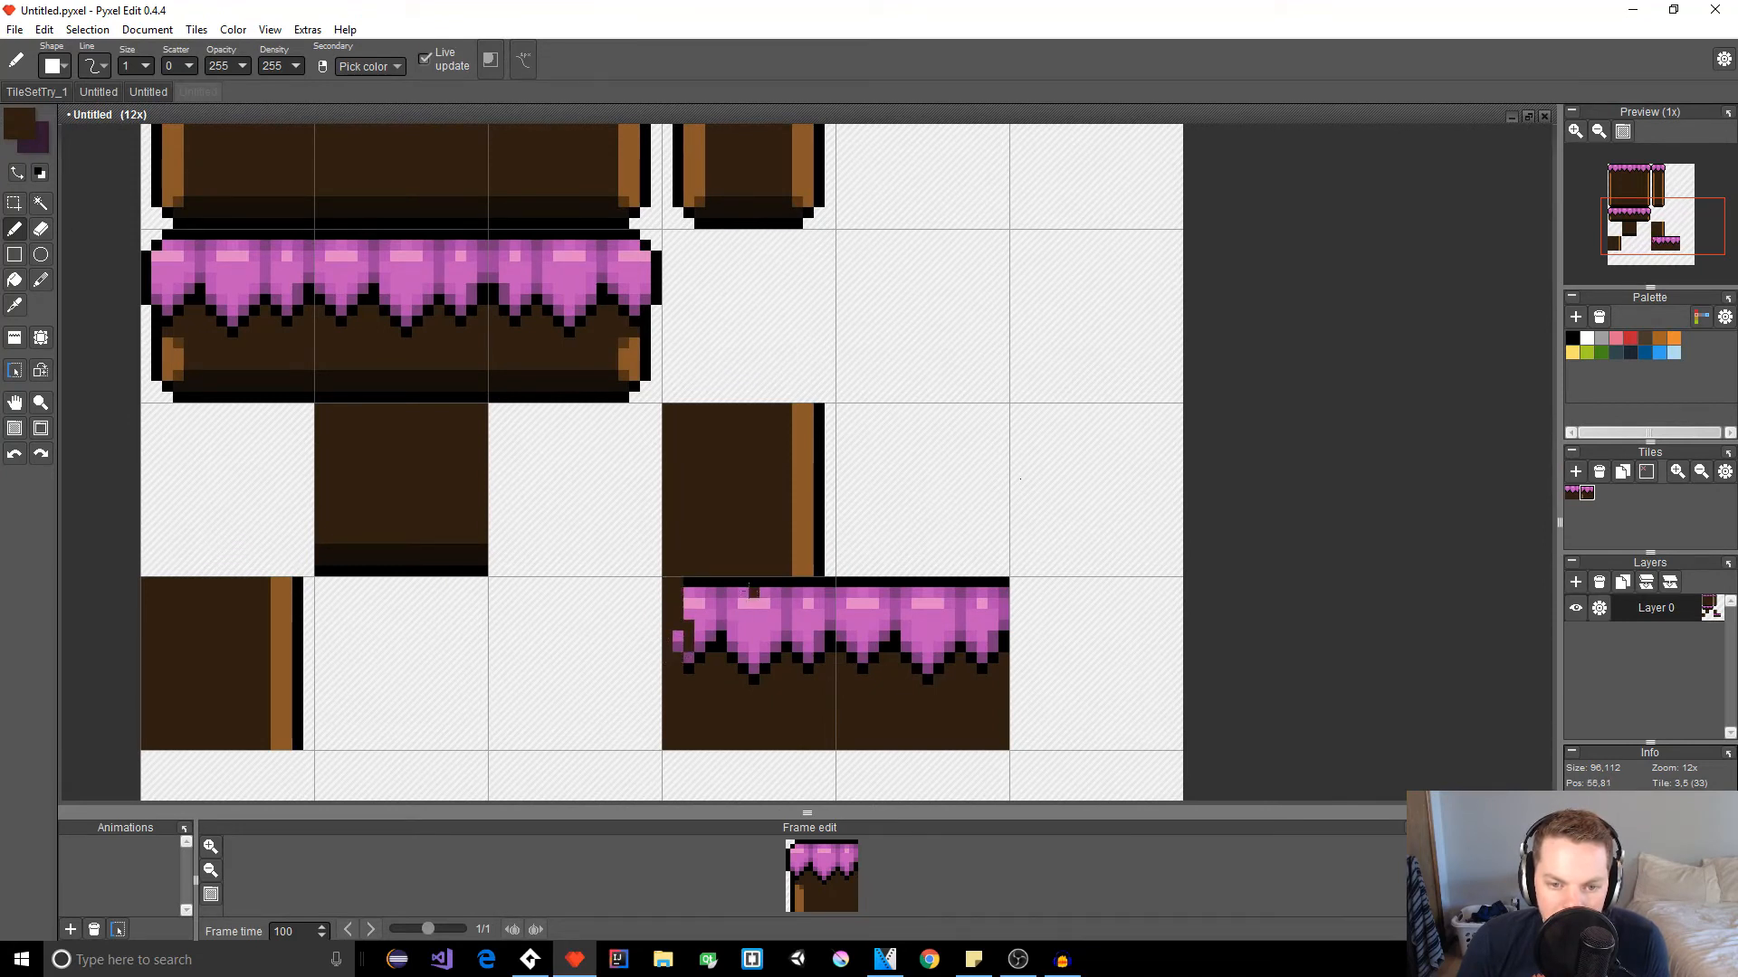
mouse_move(741, 590)
mouse_down()
mouse_move(739, 678)
mouse_move(731, 581)
mouse_move(713, 585)
mouse_move(702, 664)
mouse_move(720, 579)
mouse_move(700, 627)
mouse_move(704, 573)
mouse_move(682, 614)
mouse_up()
Step: Outline the shortened fringe's left end in black and fill its edge column with pink shades sampled from the fringe
right_click(764, 583)
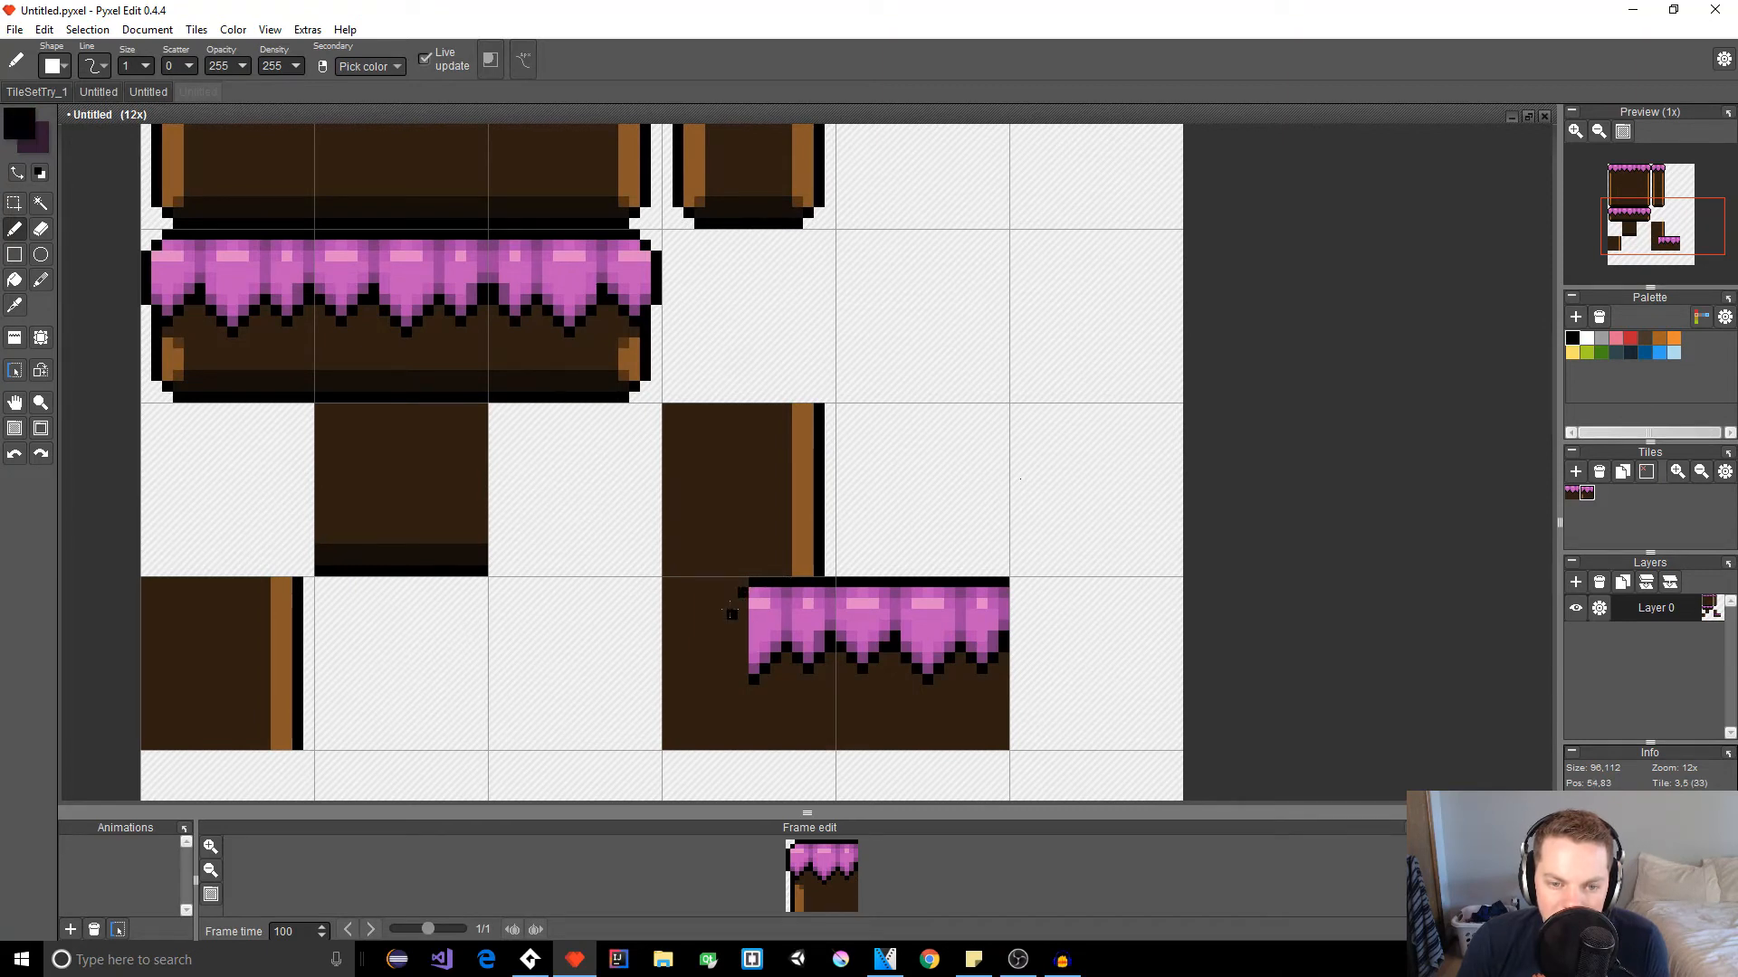
drag(727, 624, 732, 658)
key(ctrl+z)
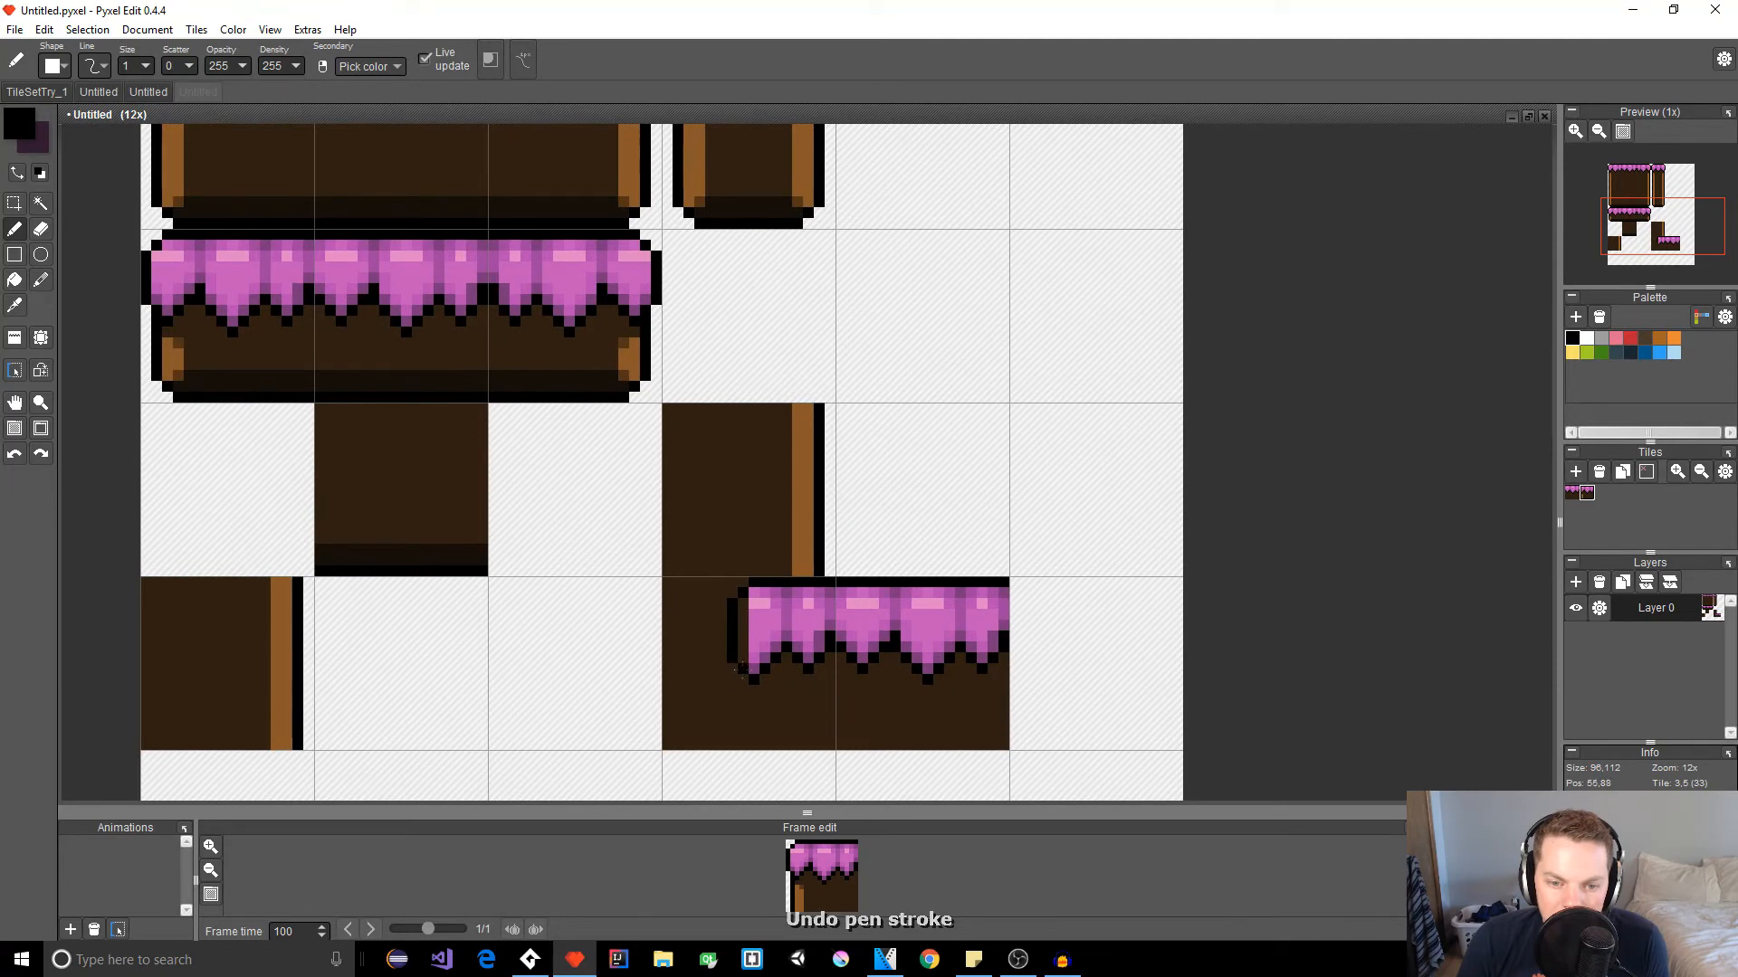
right_click(762, 634)
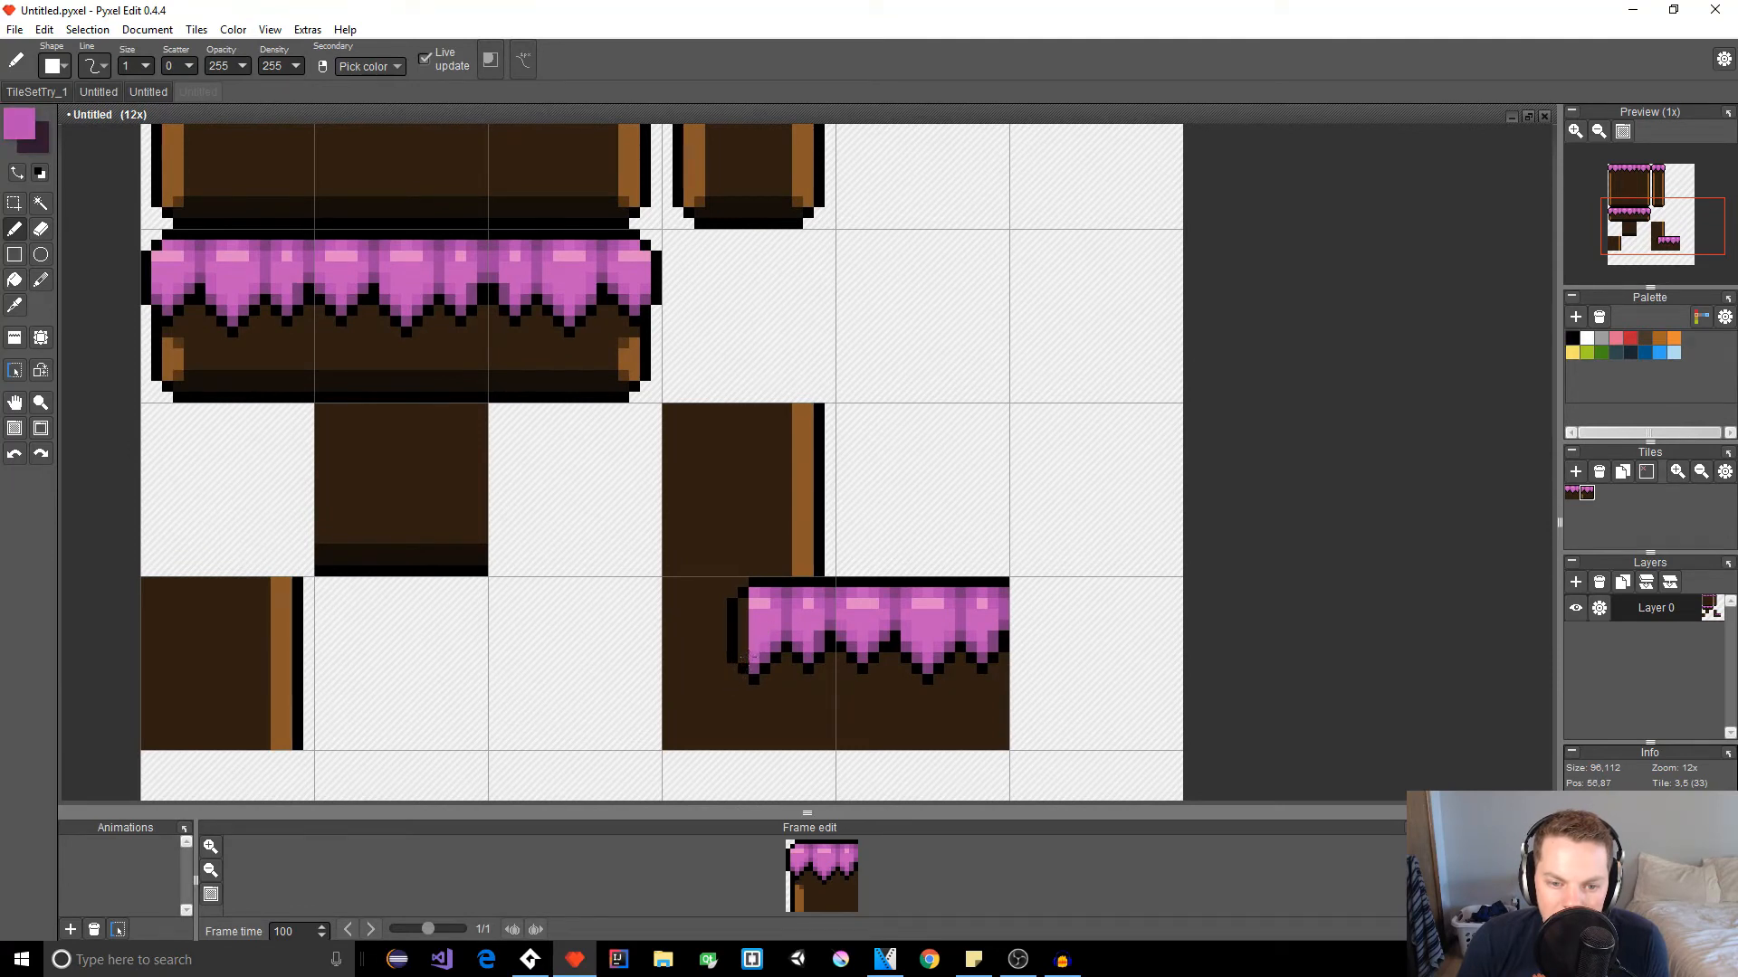
right_click(753, 635)
drag(752, 657, 741, 618)
right_click(751, 657)
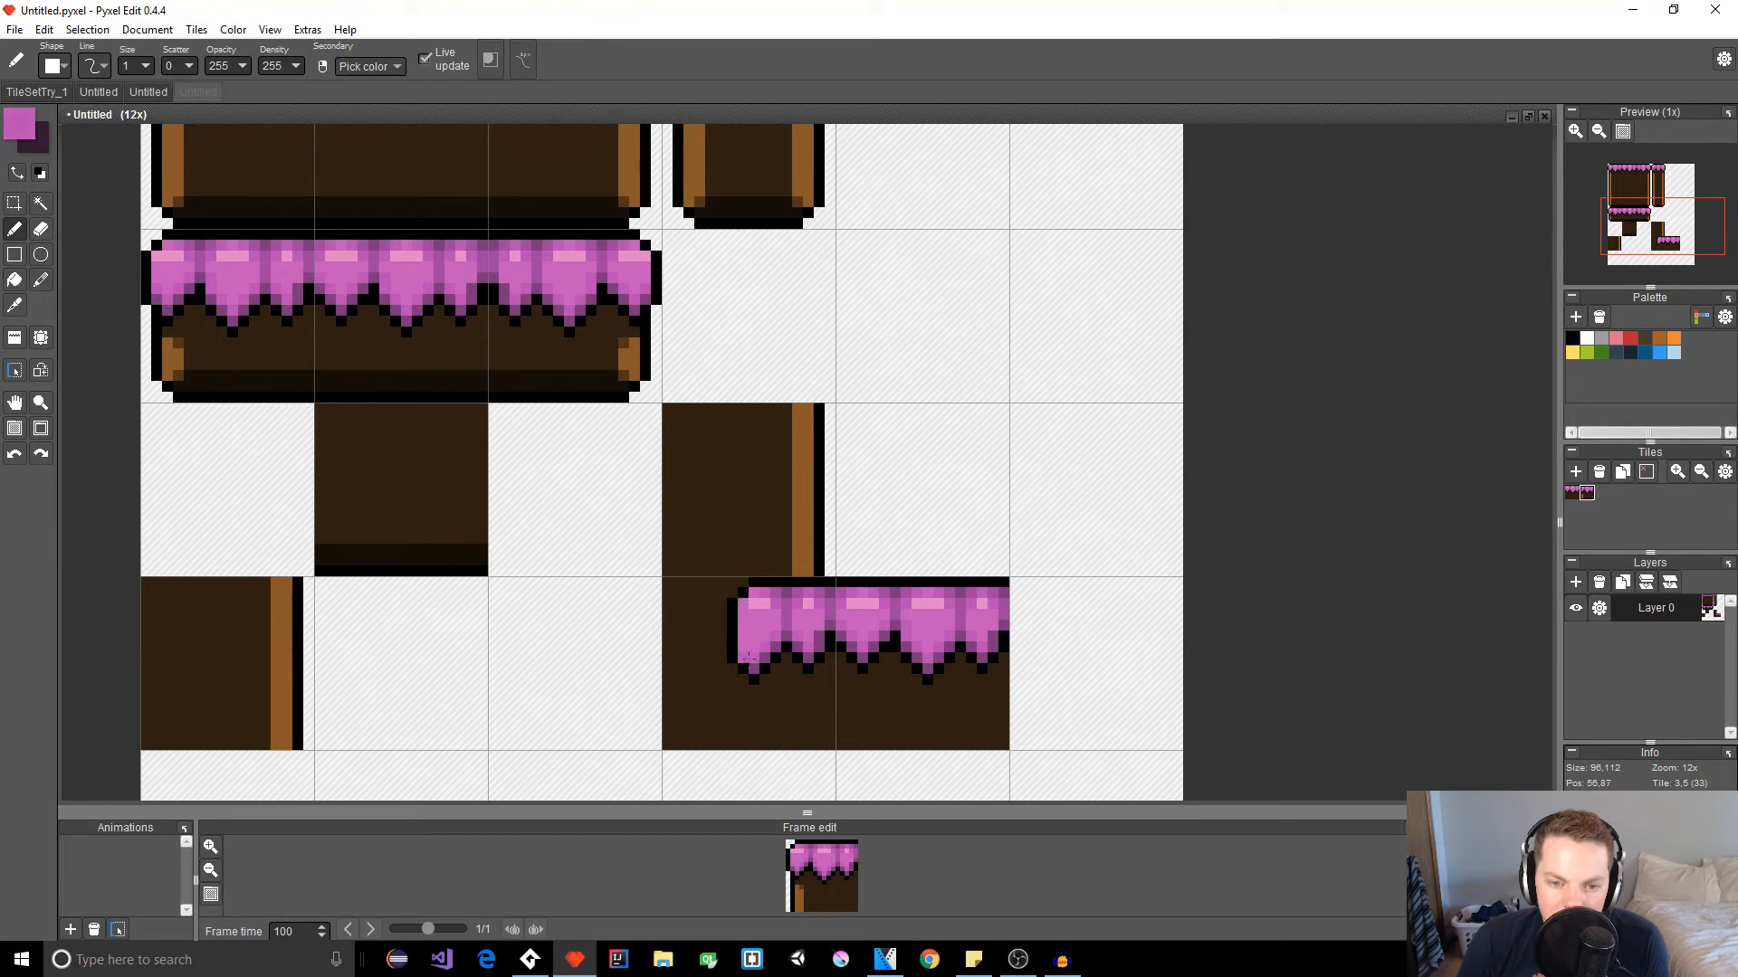
right_click(759, 668)
right_click(744, 618)
scroll(786, 740, down, 4)
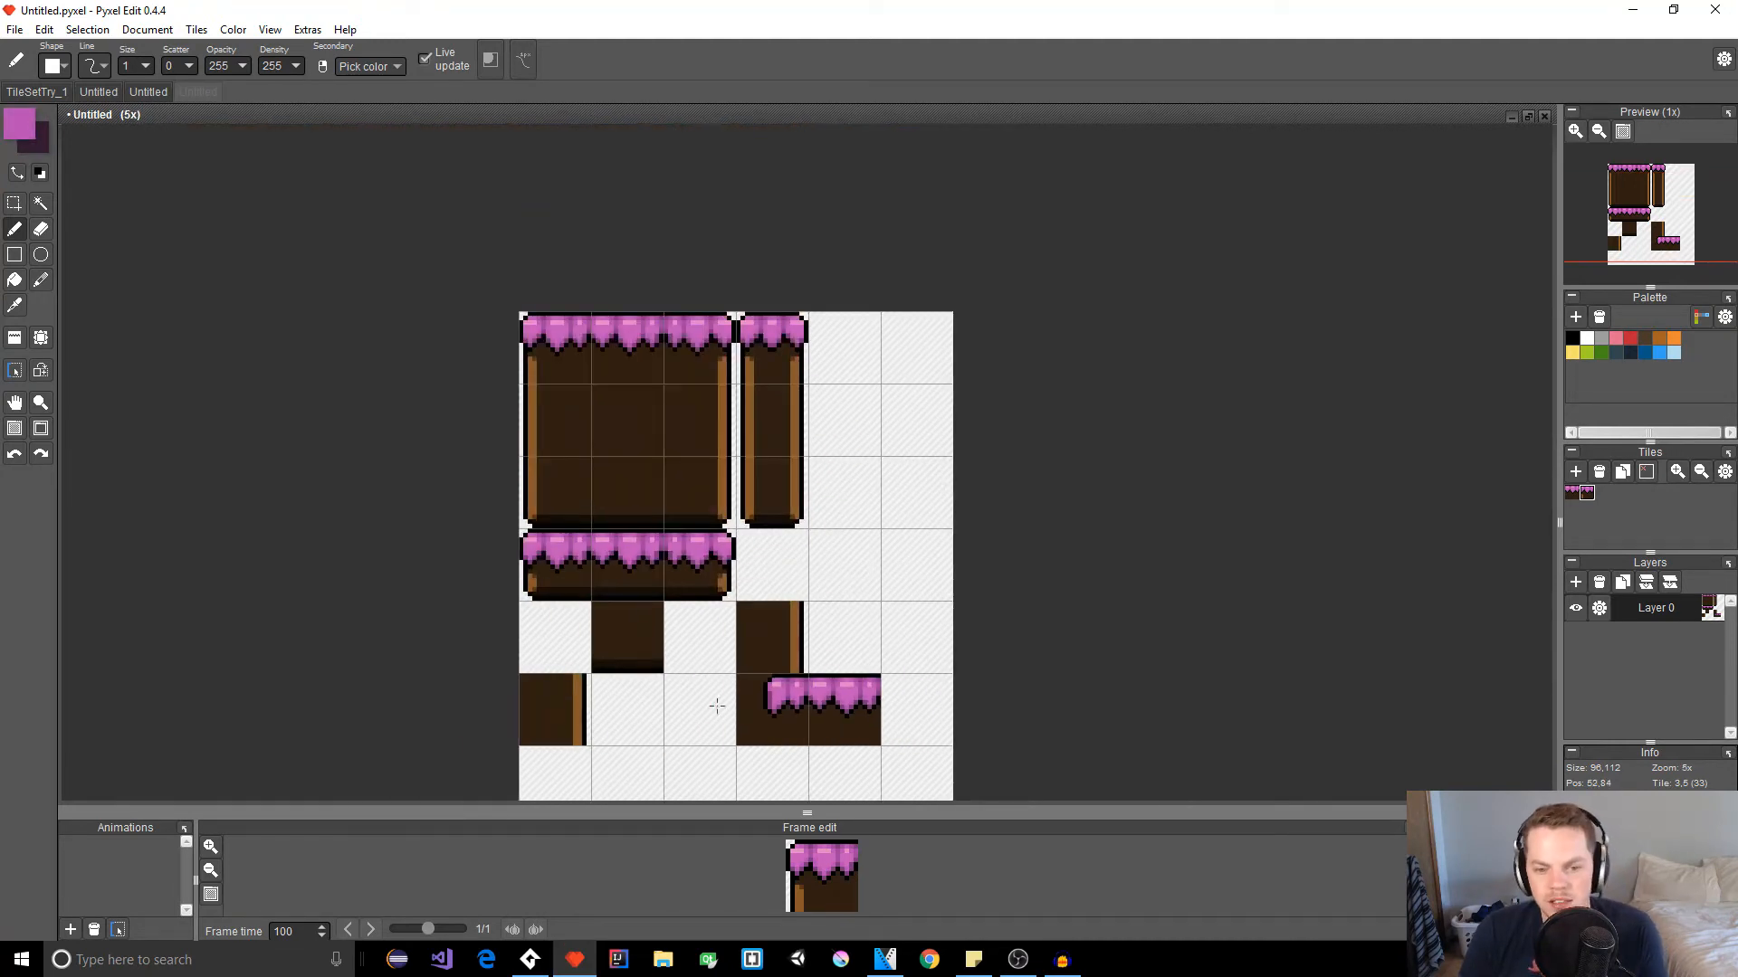
Step: Move the shortened fringe tile up beside the platform in the fourth column and place a mirrored copy to its right
scroll(919, 452, up, 4)
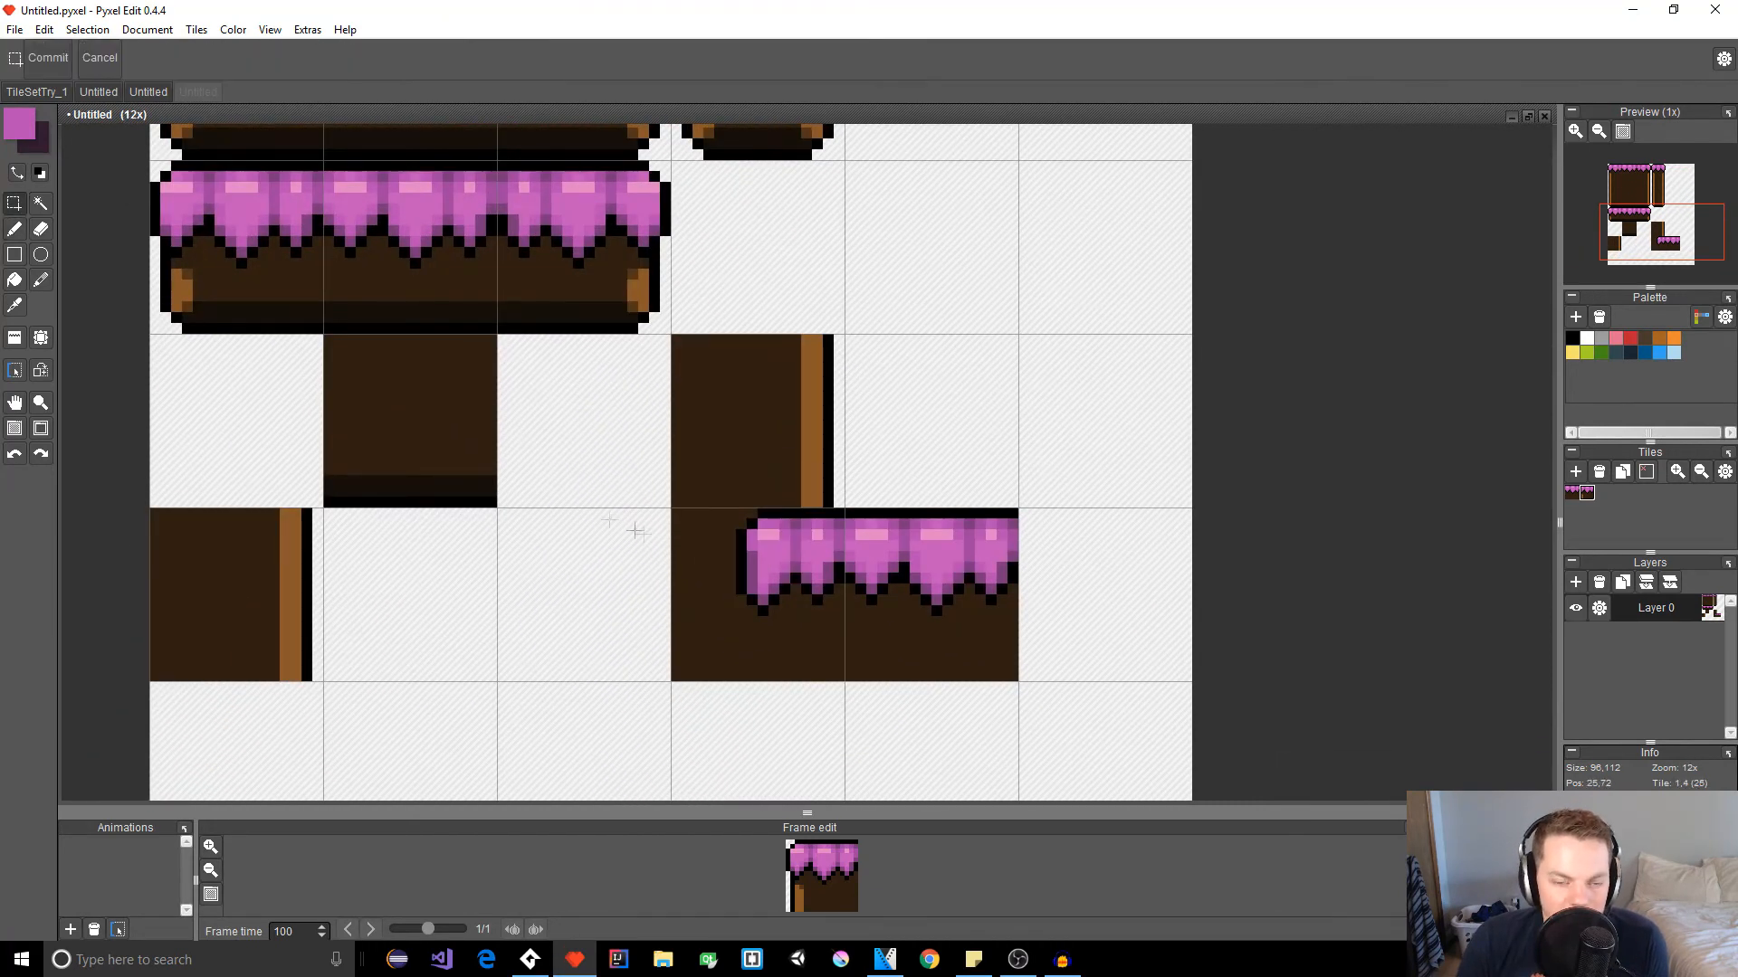
drag(674, 512, 841, 681)
key(space)
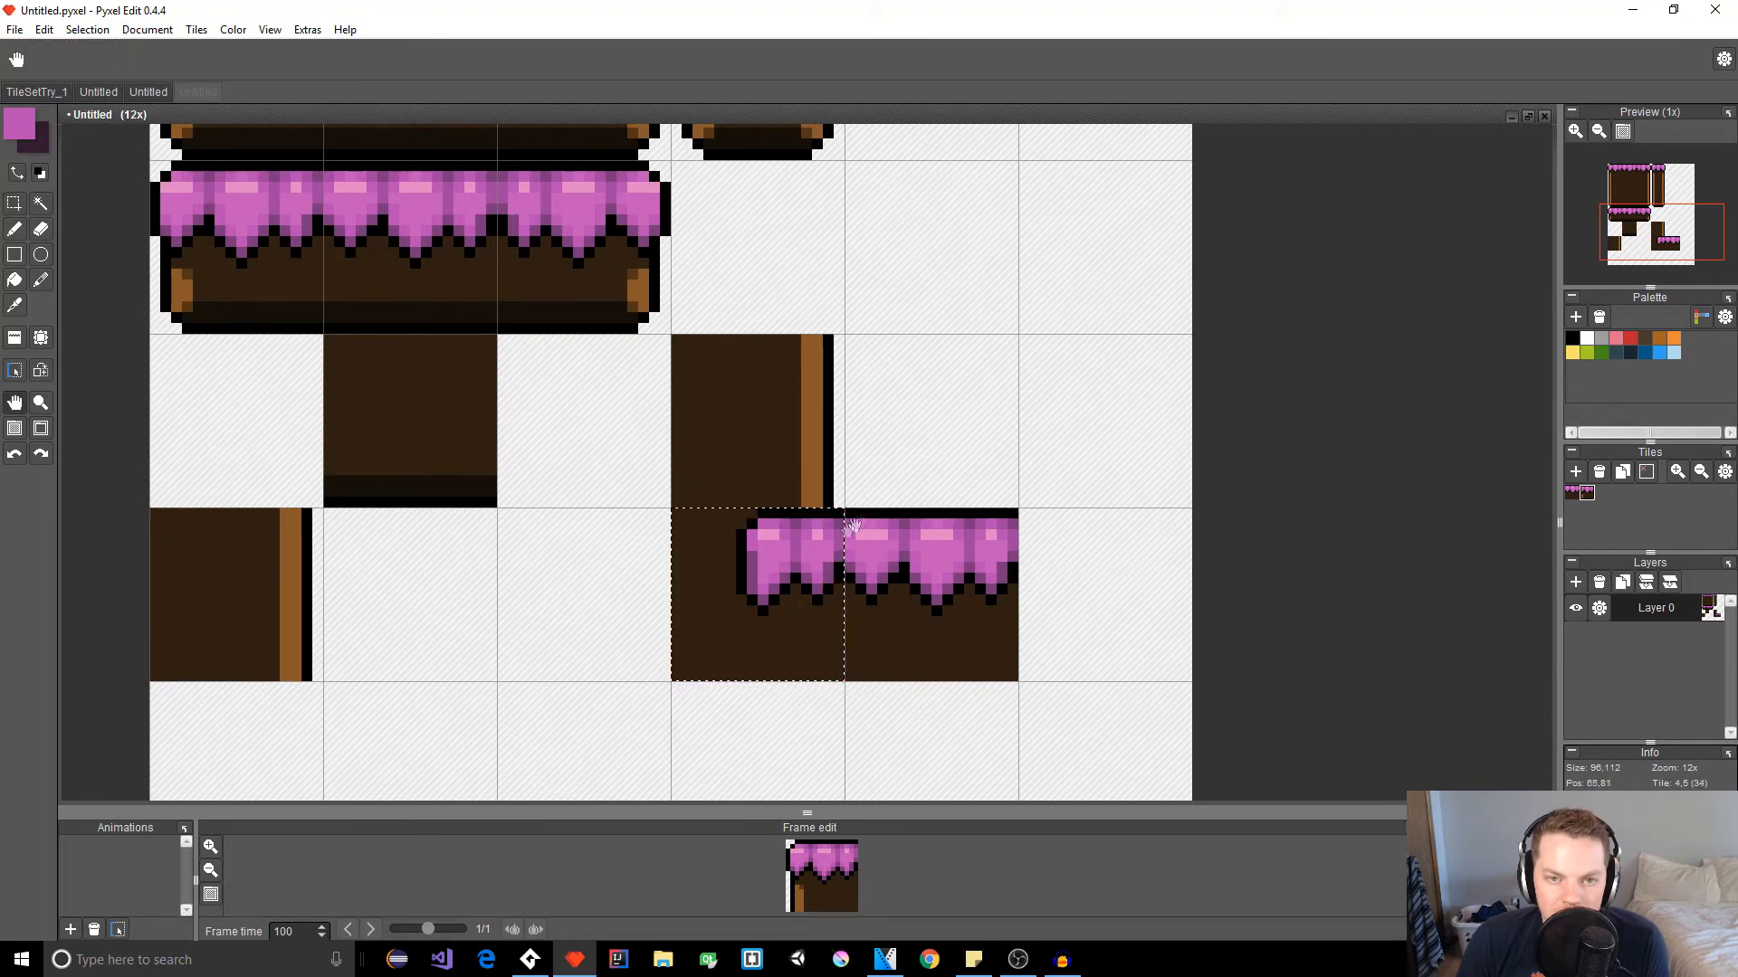
drag(801, 323, 772, 271)
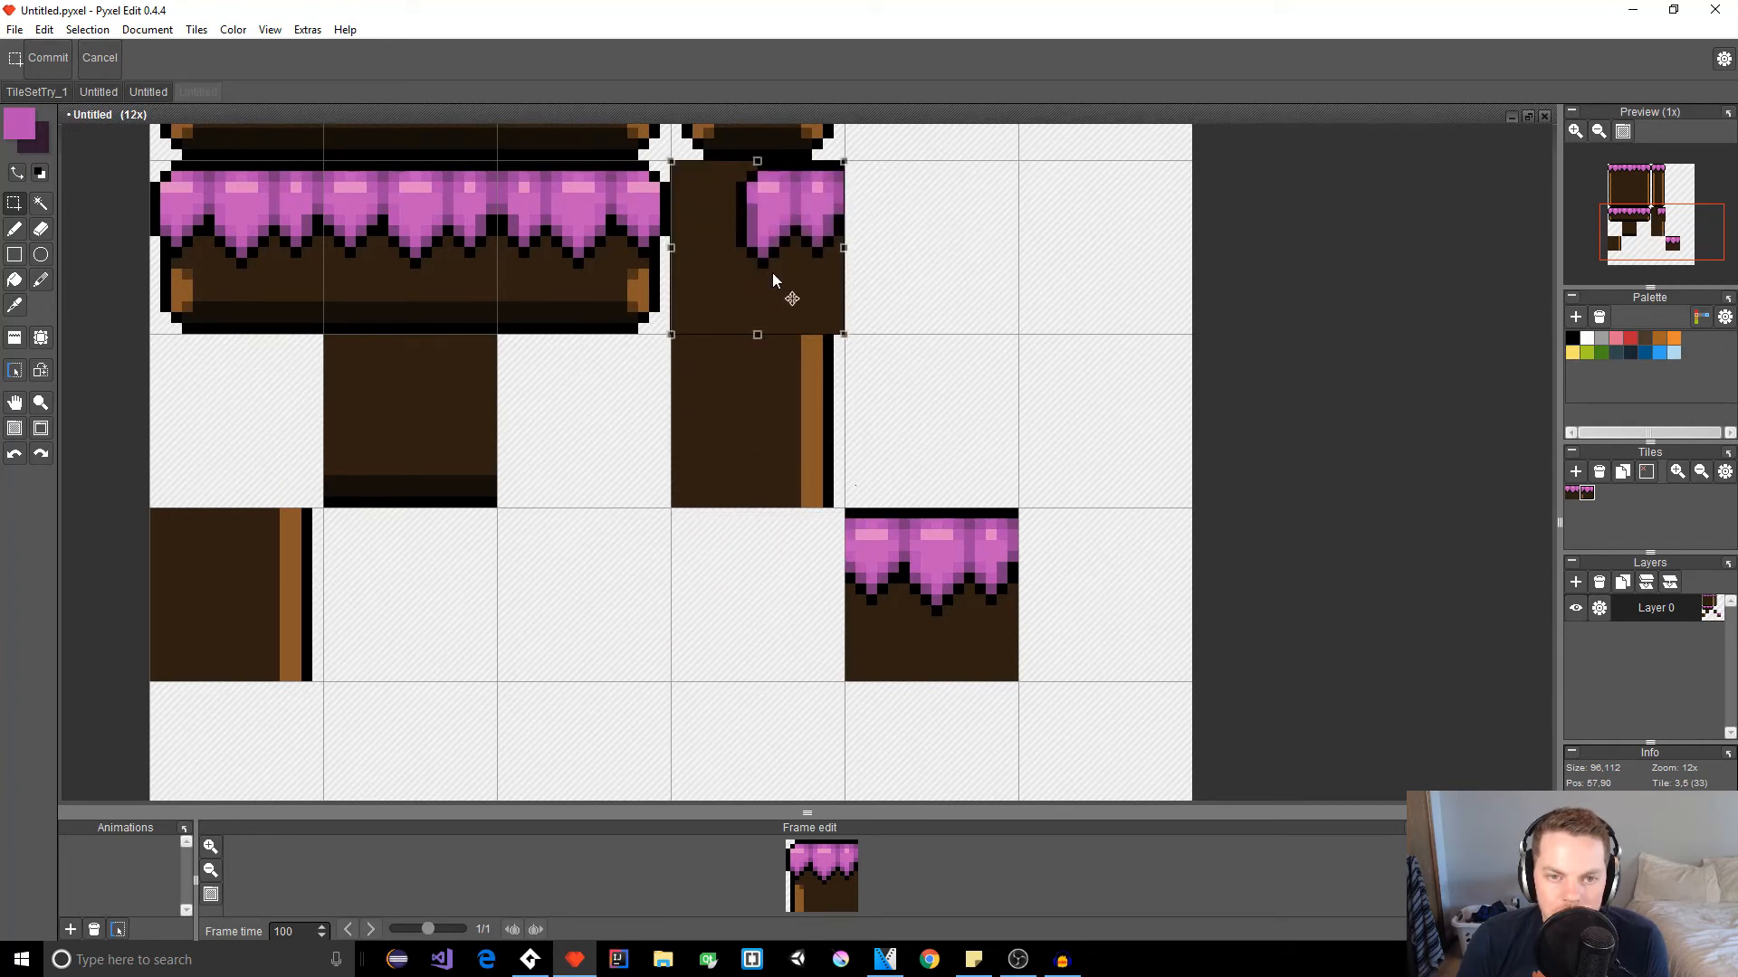
key(ctrl+v)
drag(785, 242, 1054, 353)
key(ctrl+z)
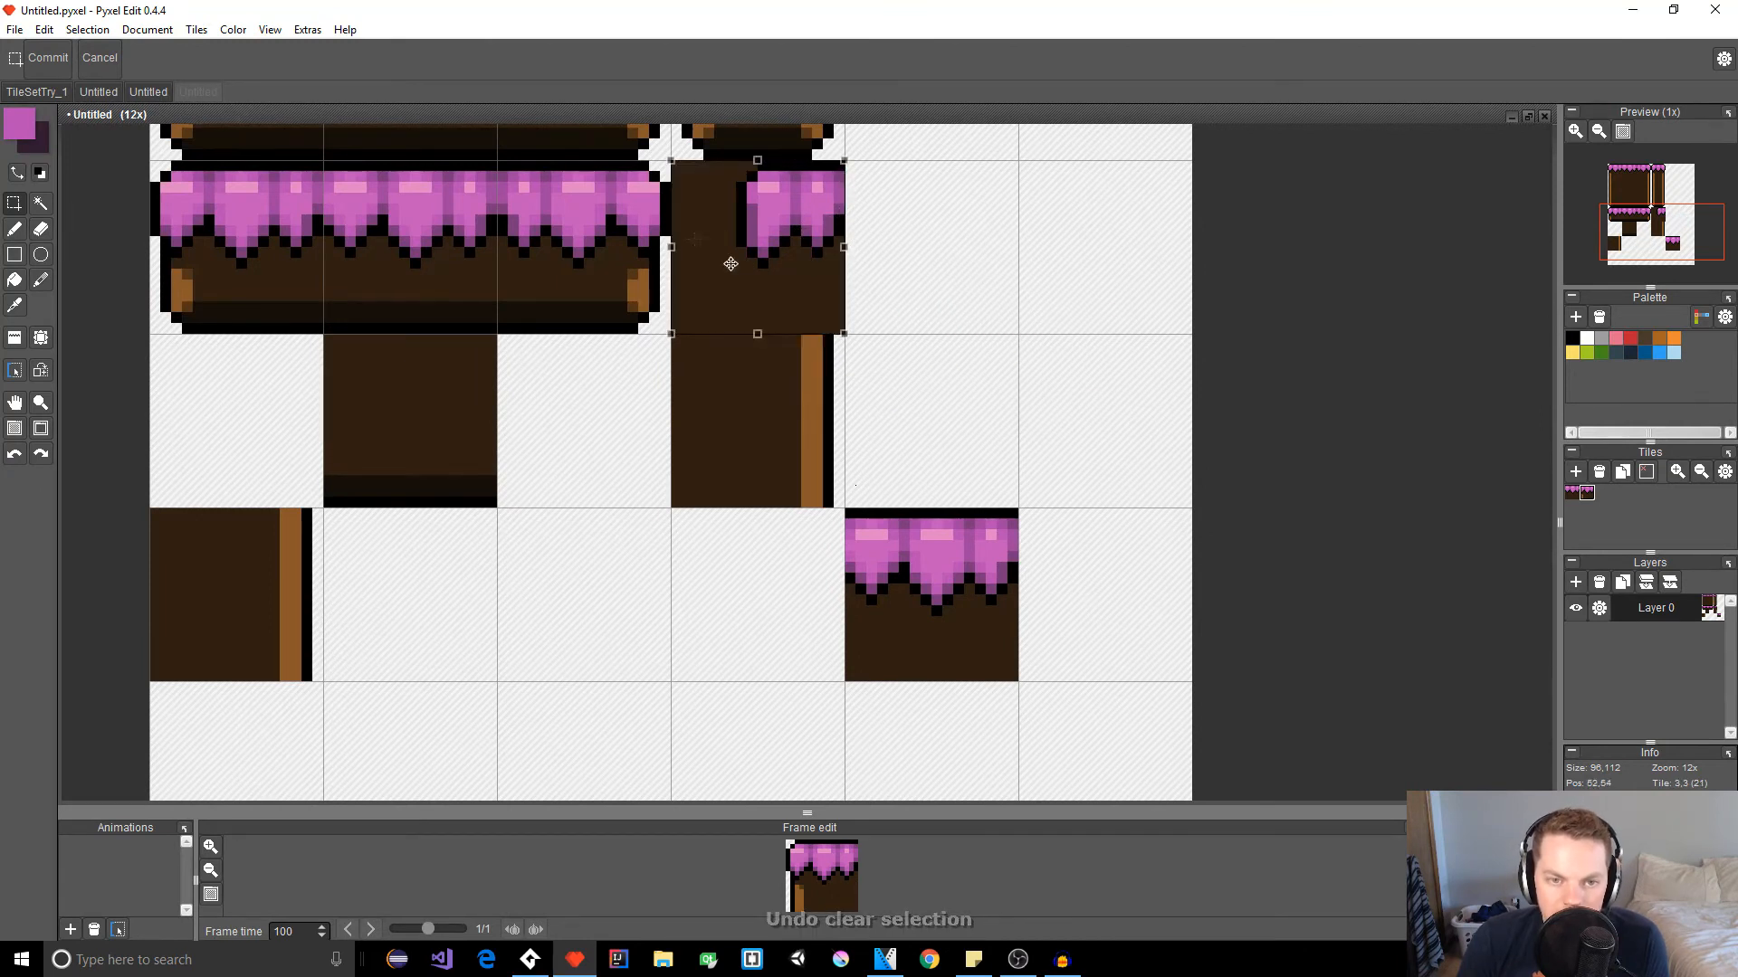
drag(689, 271, 1031, 274)
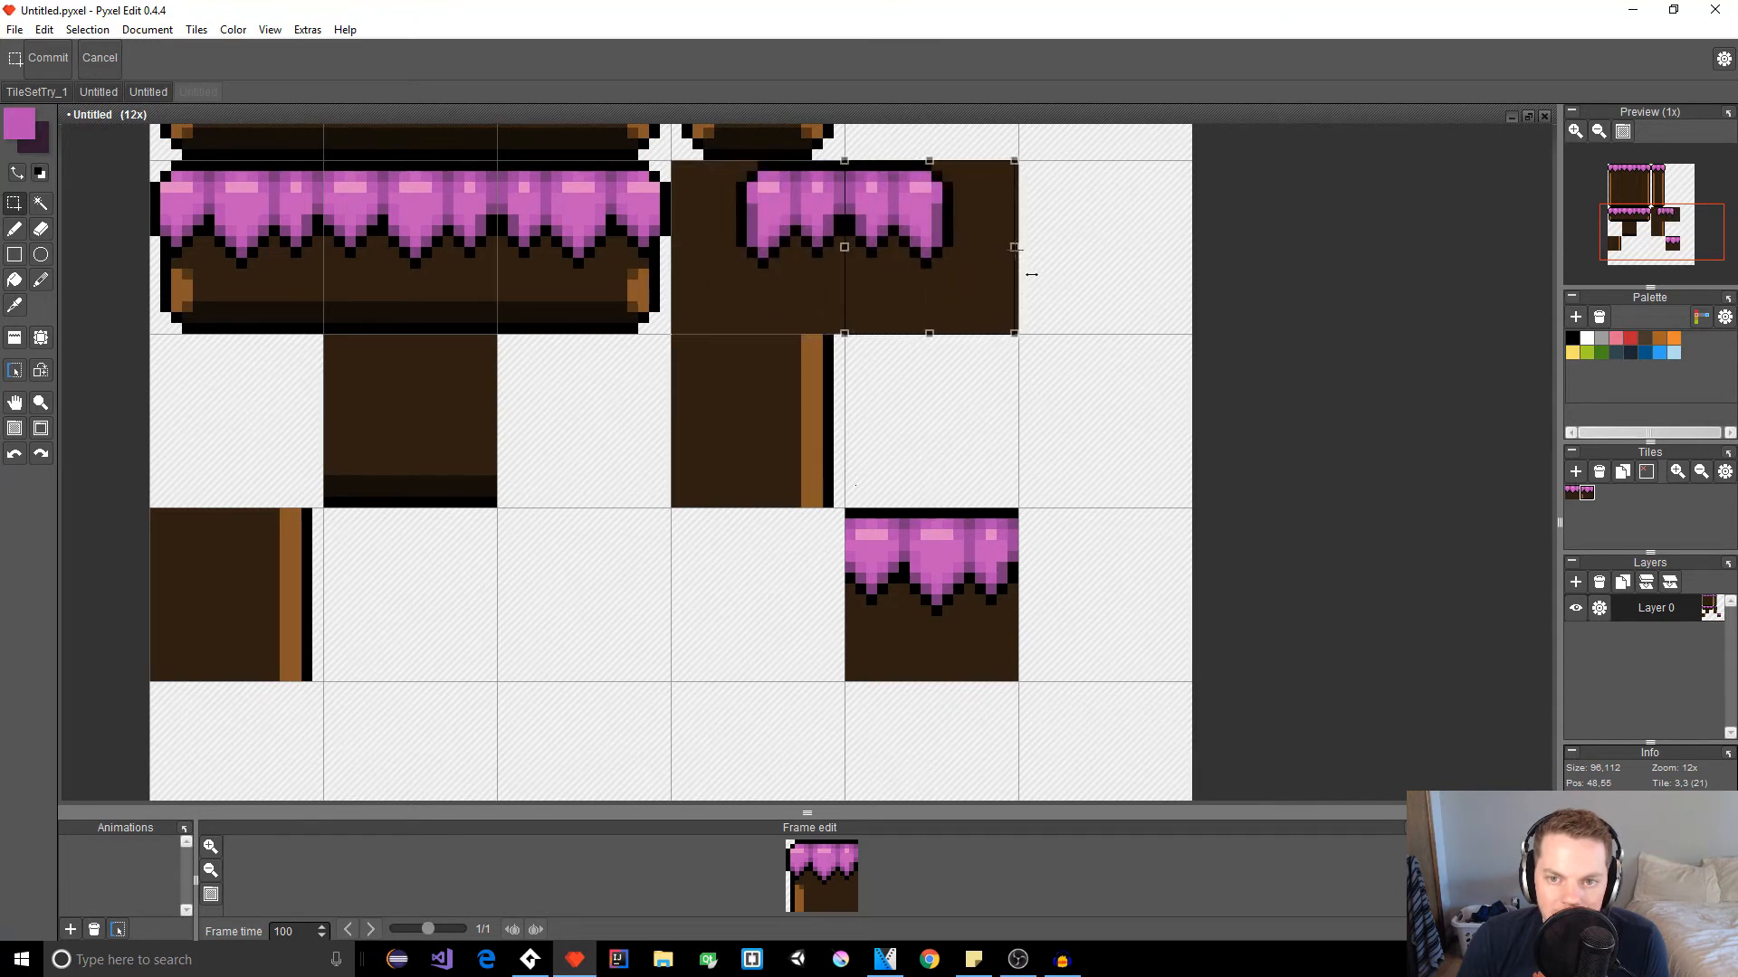
Step: Delete the leftover right-edge and pink-fringed tiles beneath the new pair of inner-corner tiles
drag(905, 398, 826, 551)
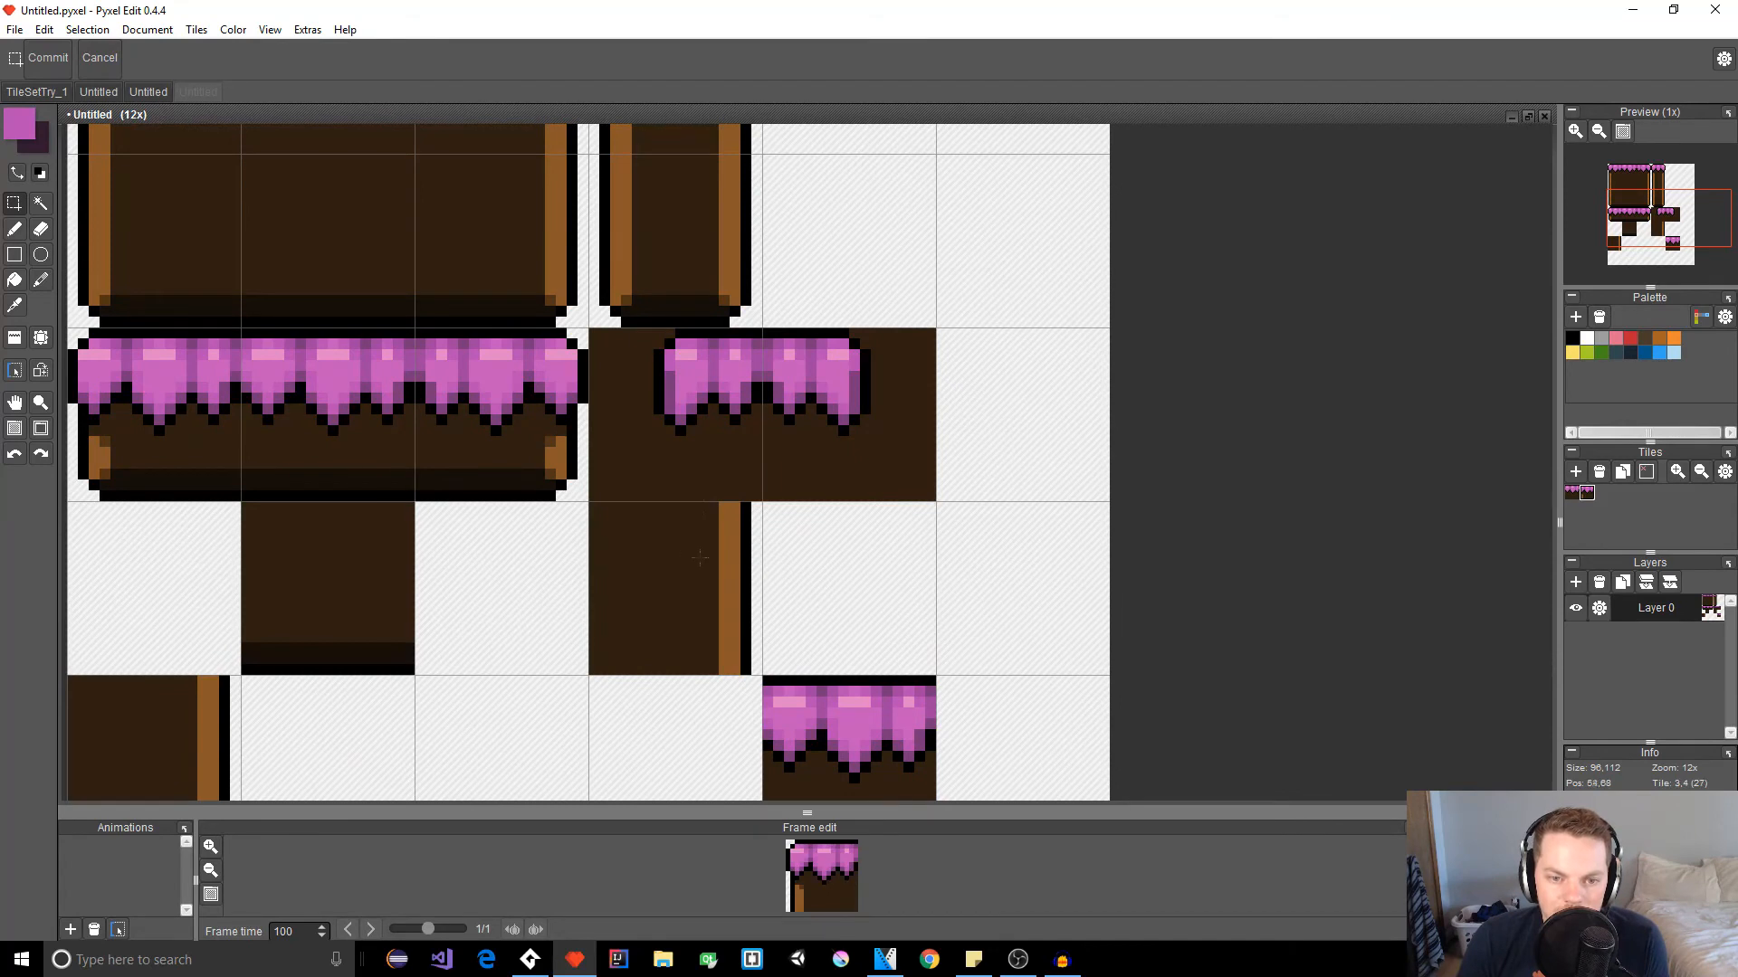
scroll(699, 556, down, 1)
drag(624, 523, 846, 742)
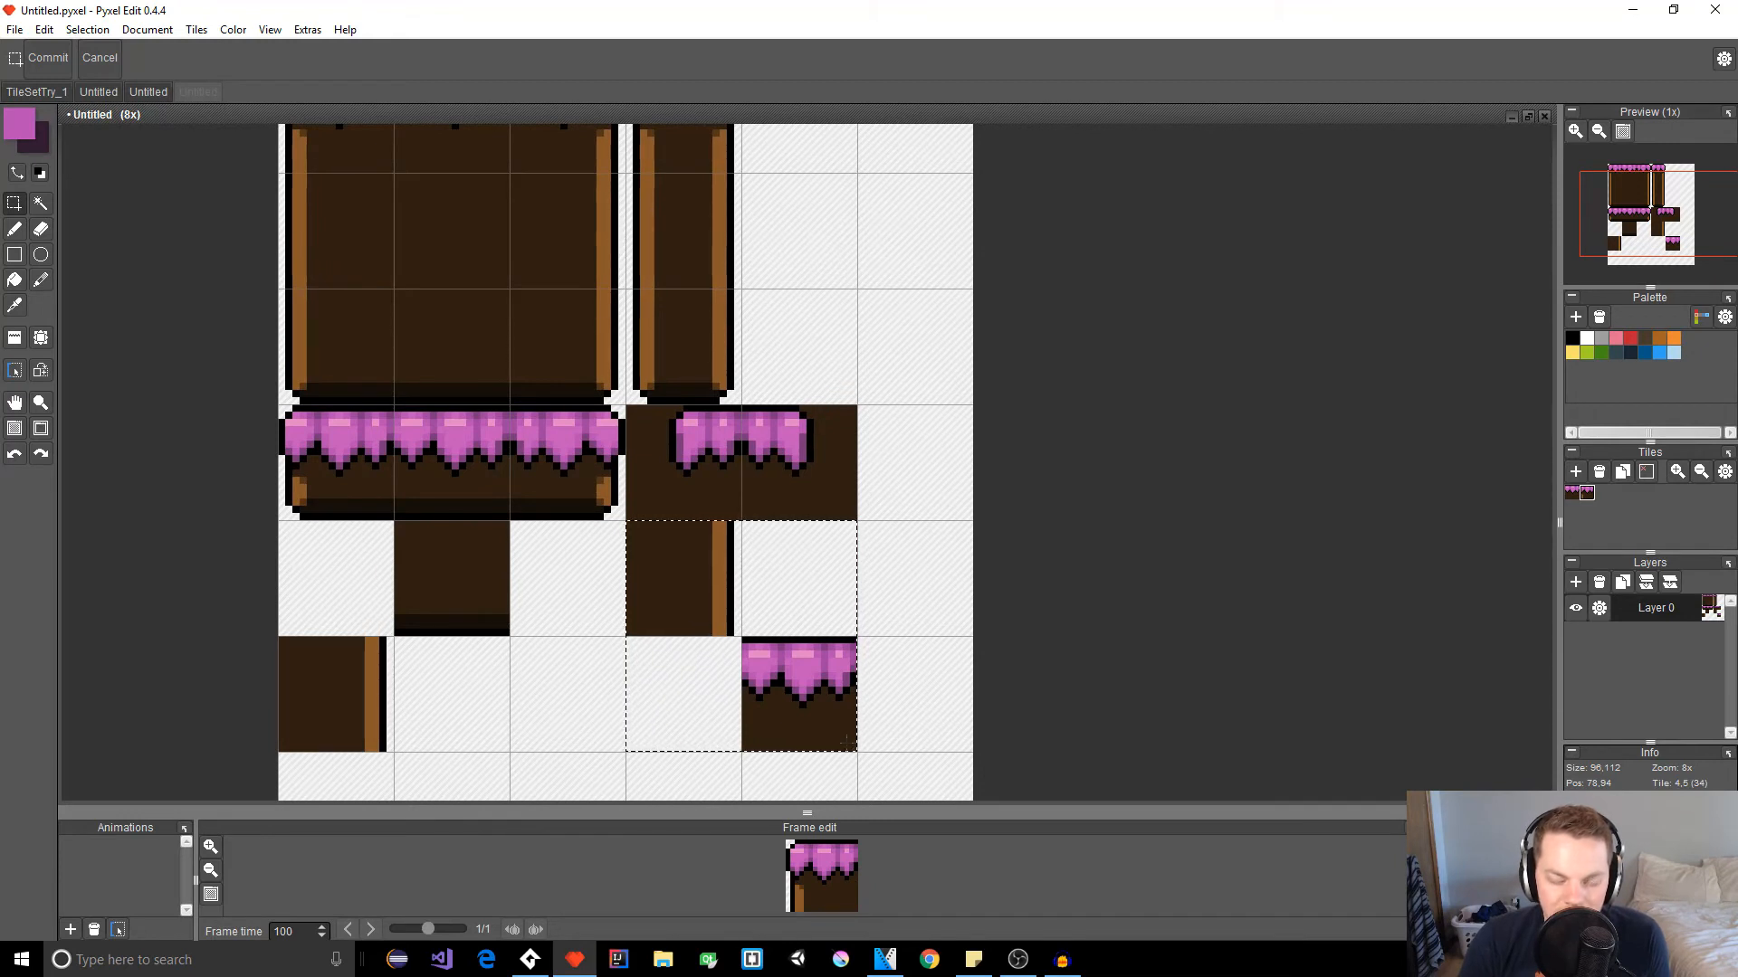
key(Delete)
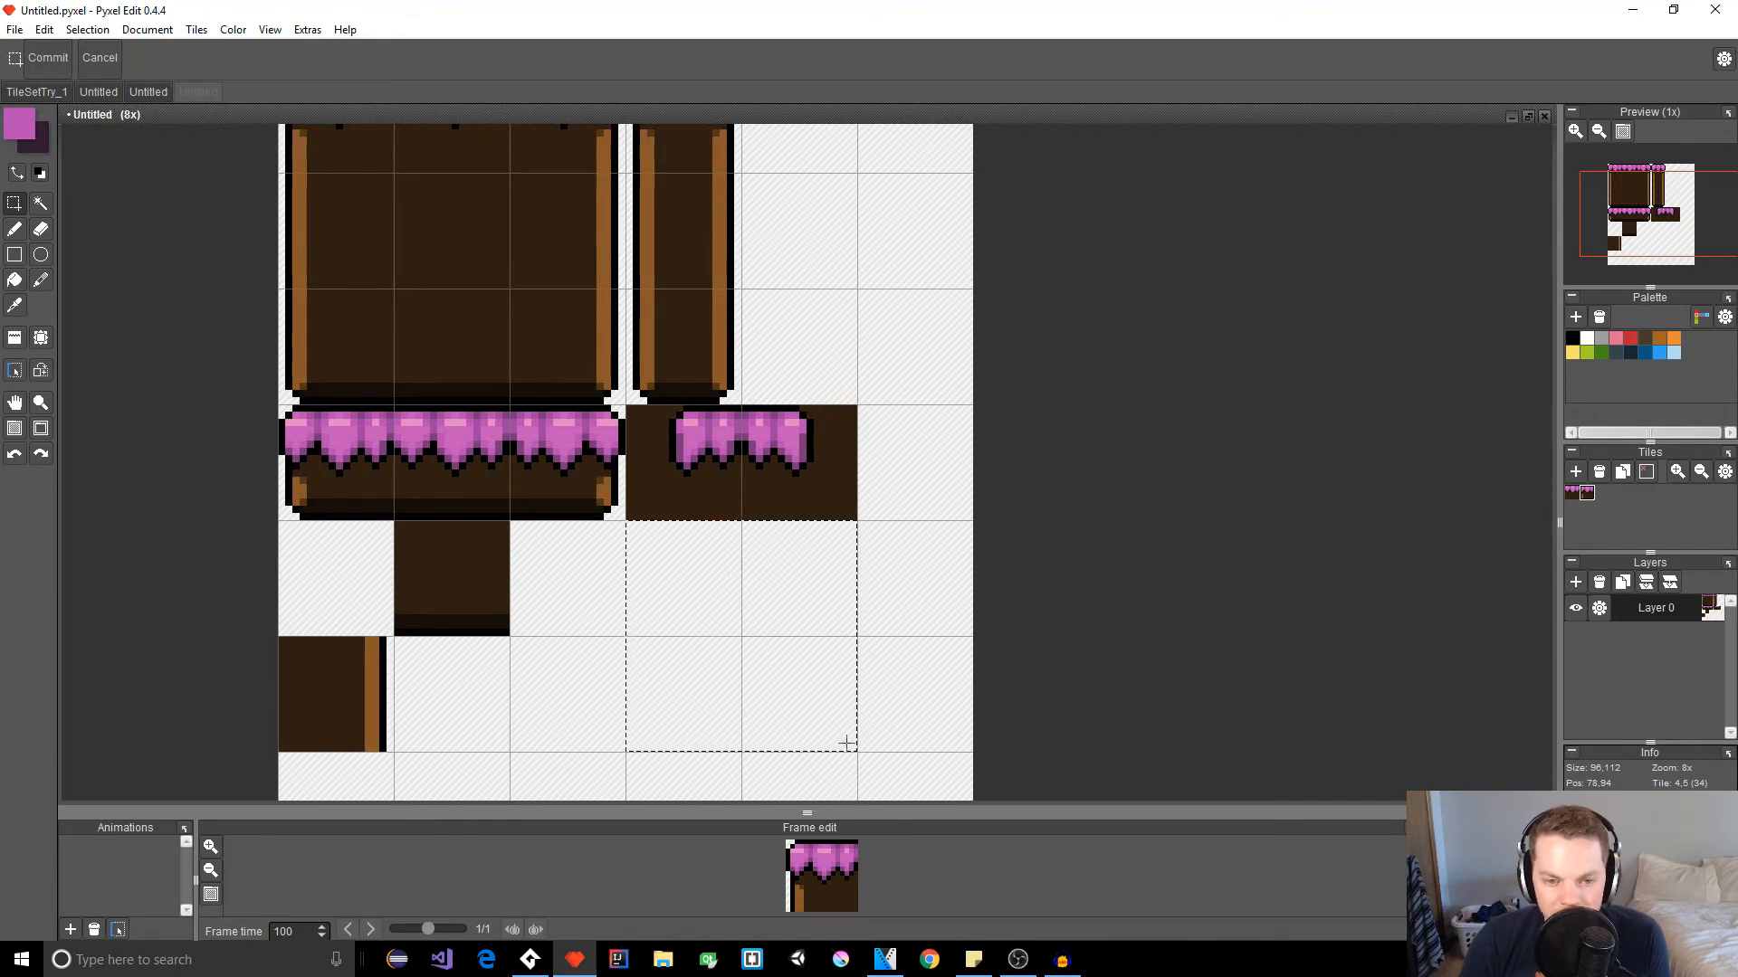
click(891, 563)
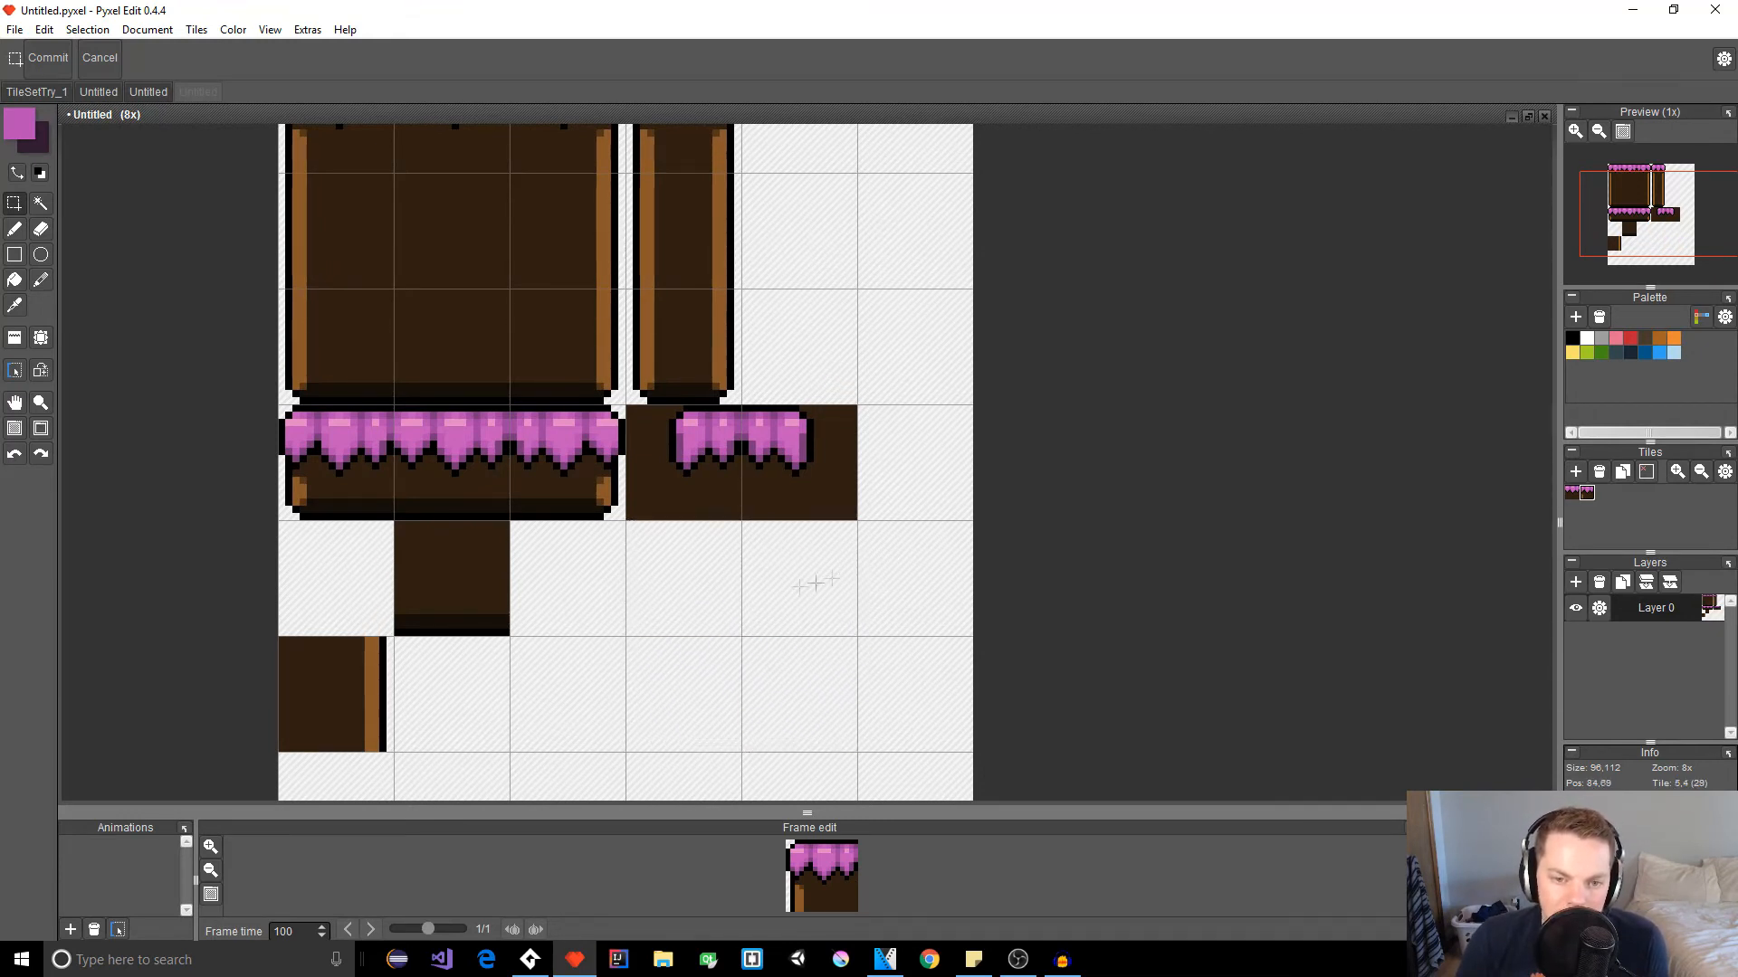
Step: Duplicate the bottom-middle tile beneath the platform into the empty first-column tile to its left
key(space)
drag(577, 596, 715, 650)
drag(534, 576, 512, 671)
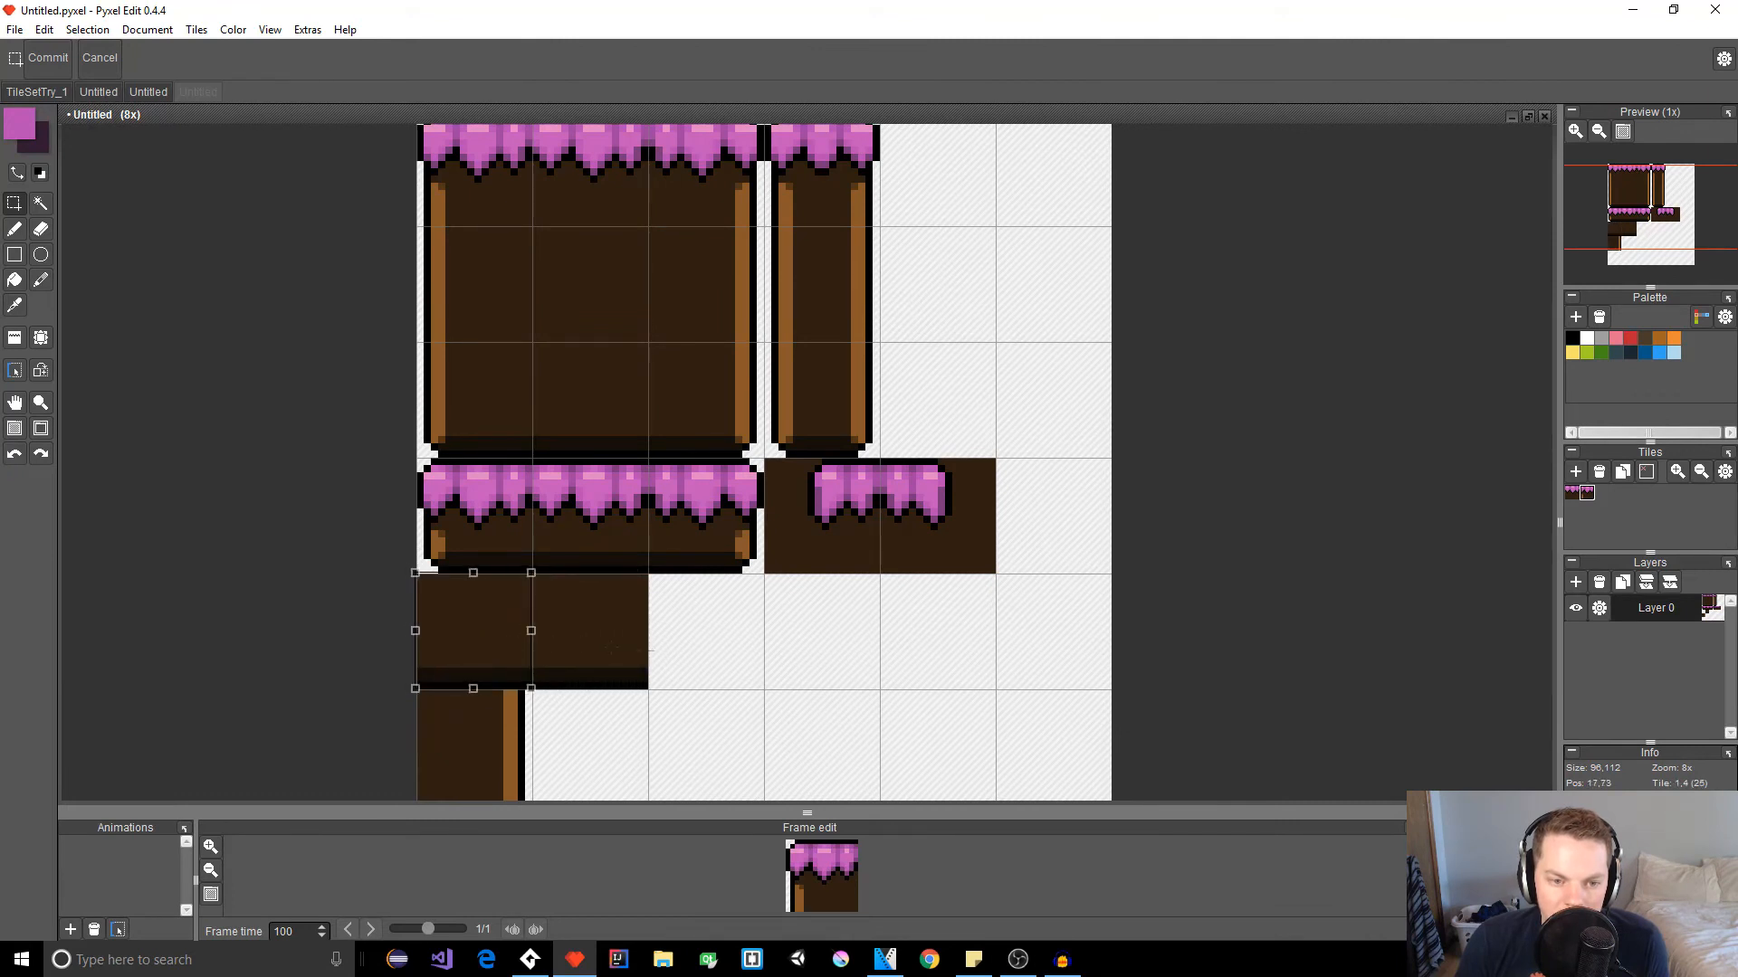
click(706, 652)
Step: Extend the orange edge diagonally into the first-column tile and paint the dark strips left of it brown to form an inner bottom corner
drag(610, 731, 756, 646)
scroll(737, 642, up, 2)
key(b)
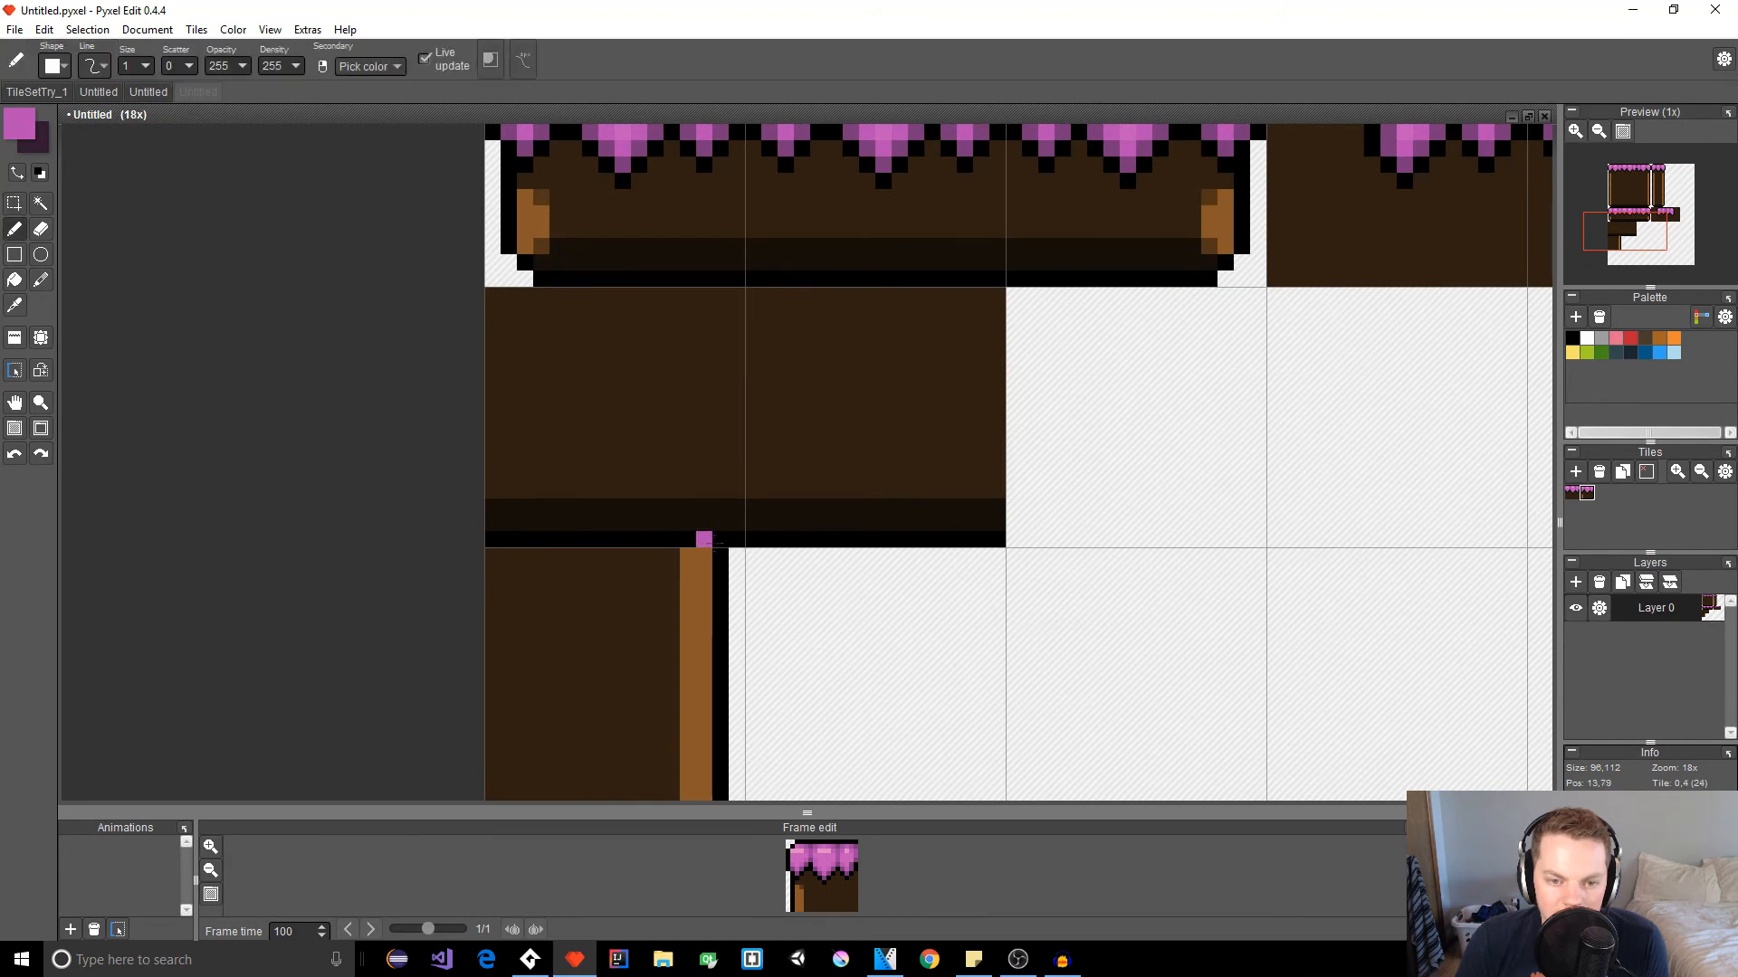
right_click(720, 542)
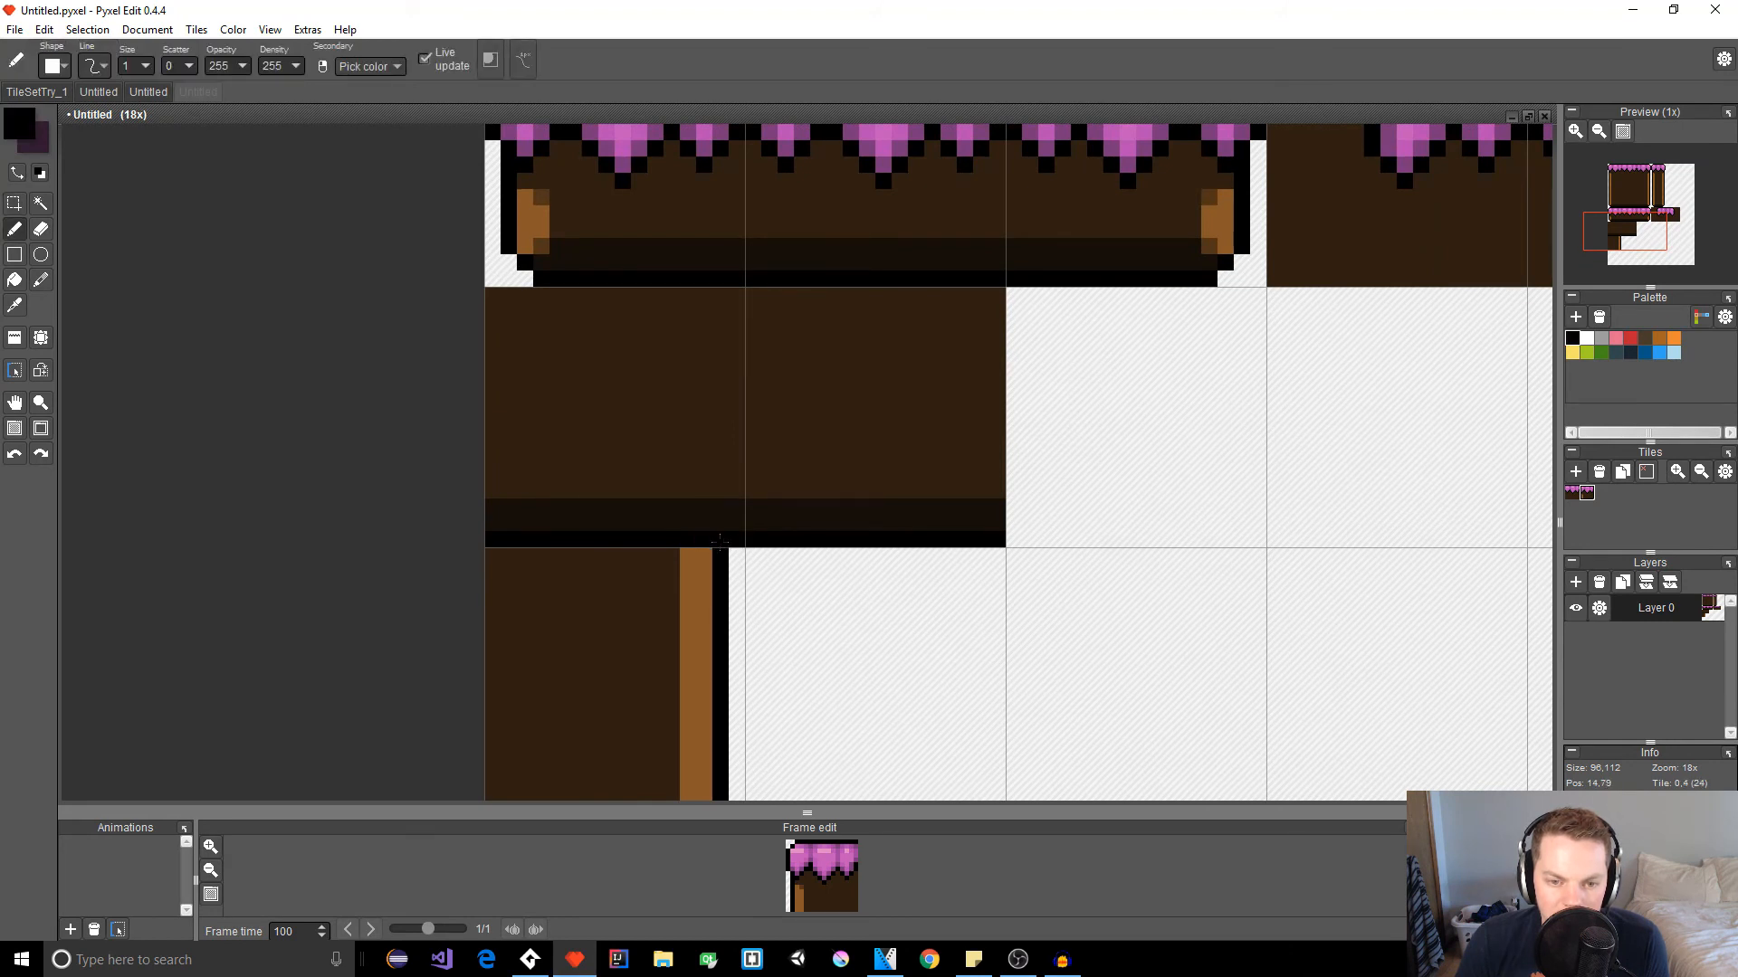
right_click(688, 555)
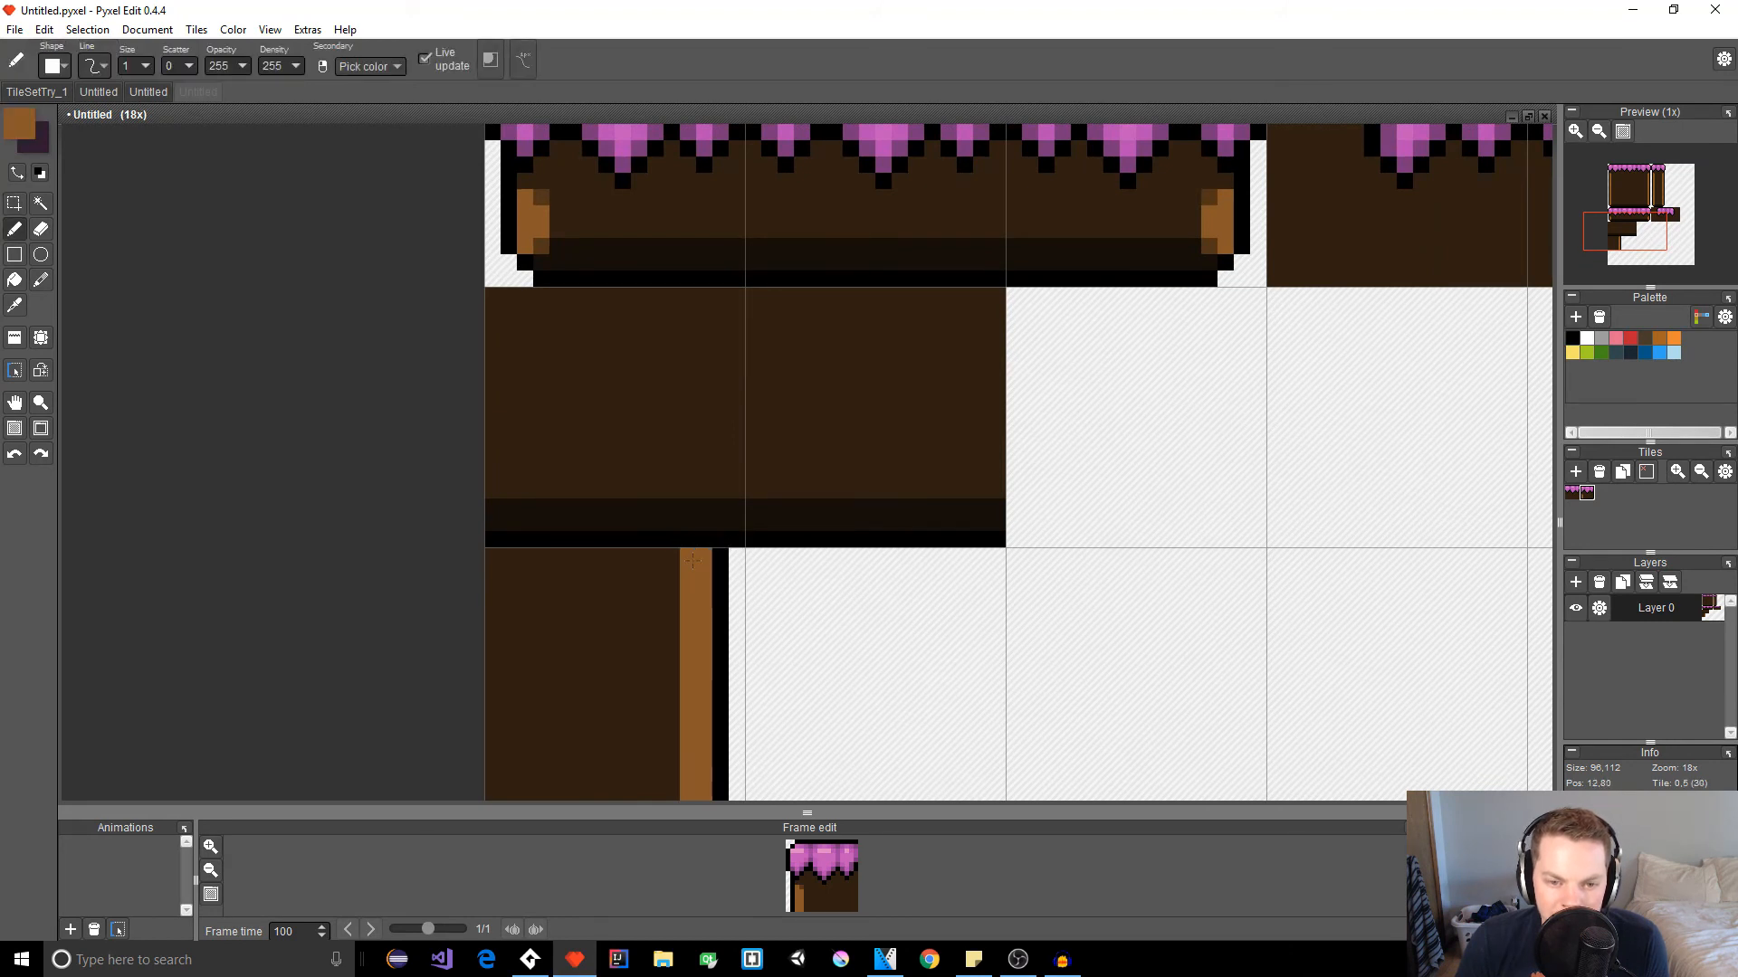
drag(687, 541, 703, 540)
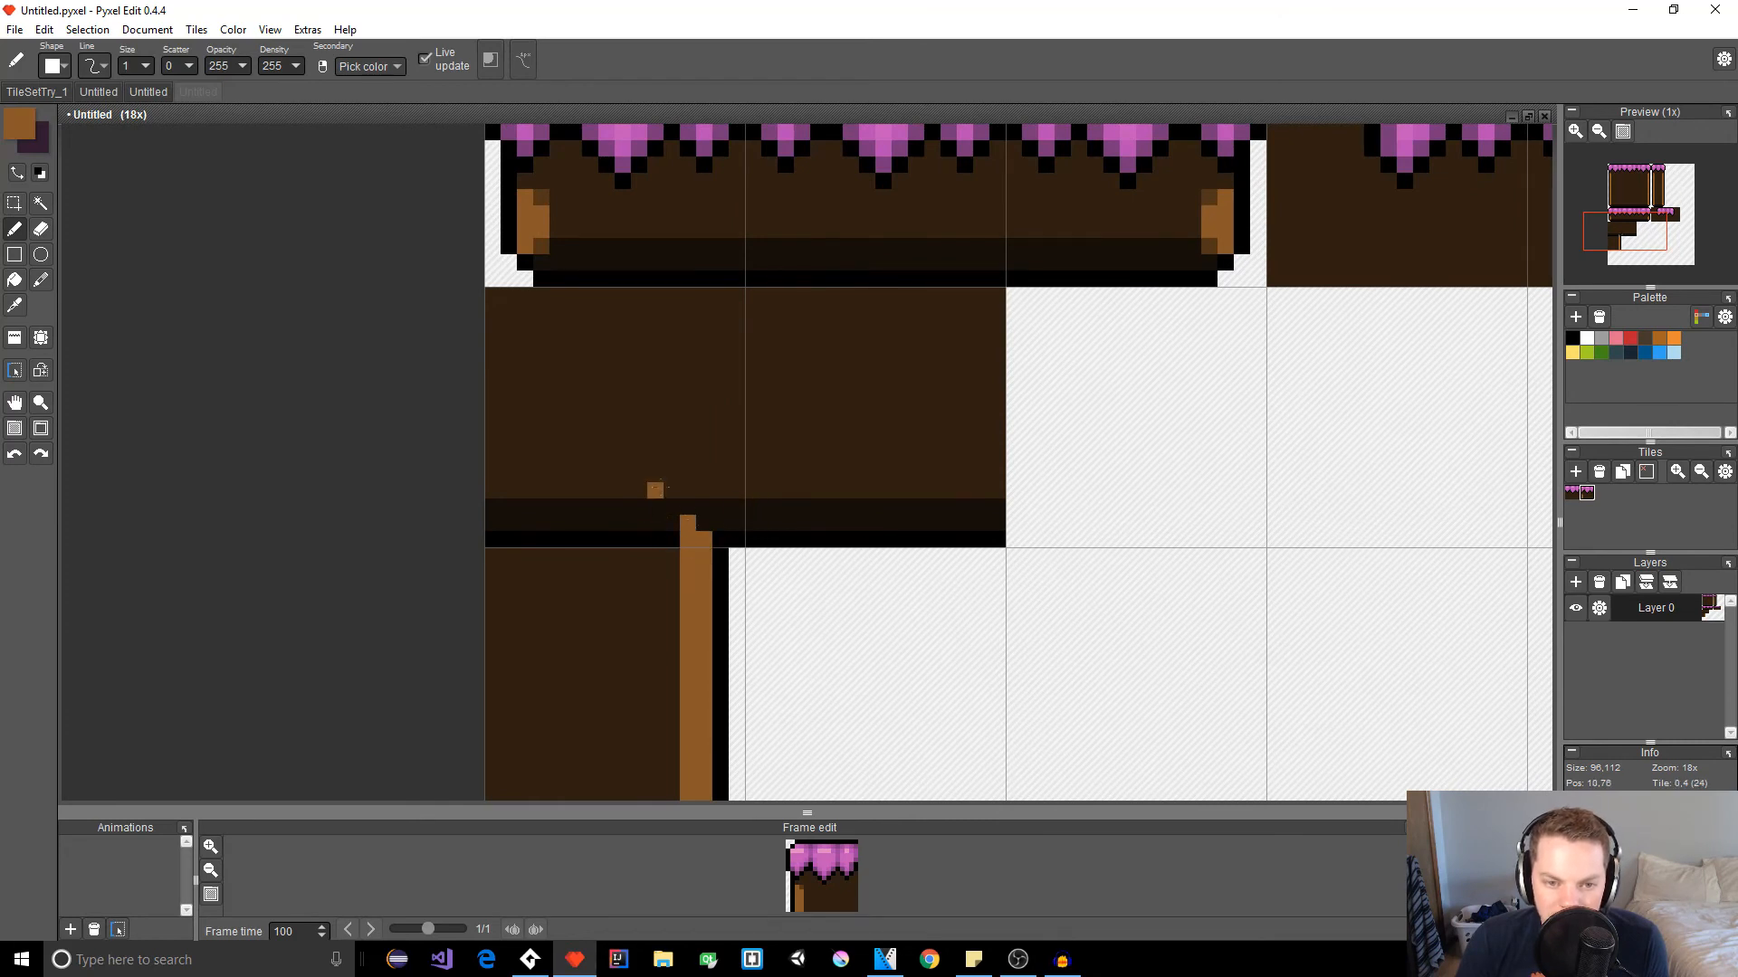
right_click(667, 487)
mouse_move(669, 506)
mouse_down()
mouse_move(660, 553)
mouse_move(659, 501)
mouse_move(618, 546)
mouse_move(645, 494)
mouse_move(591, 546)
mouse_move(598, 494)
mouse_move(605, 517)
mouse_move(557, 546)
mouse_move(573, 505)
mouse_move(534, 520)
mouse_move(530, 545)
mouse_move(495, 503)
mouse_move(492, 538)
mouse_up()
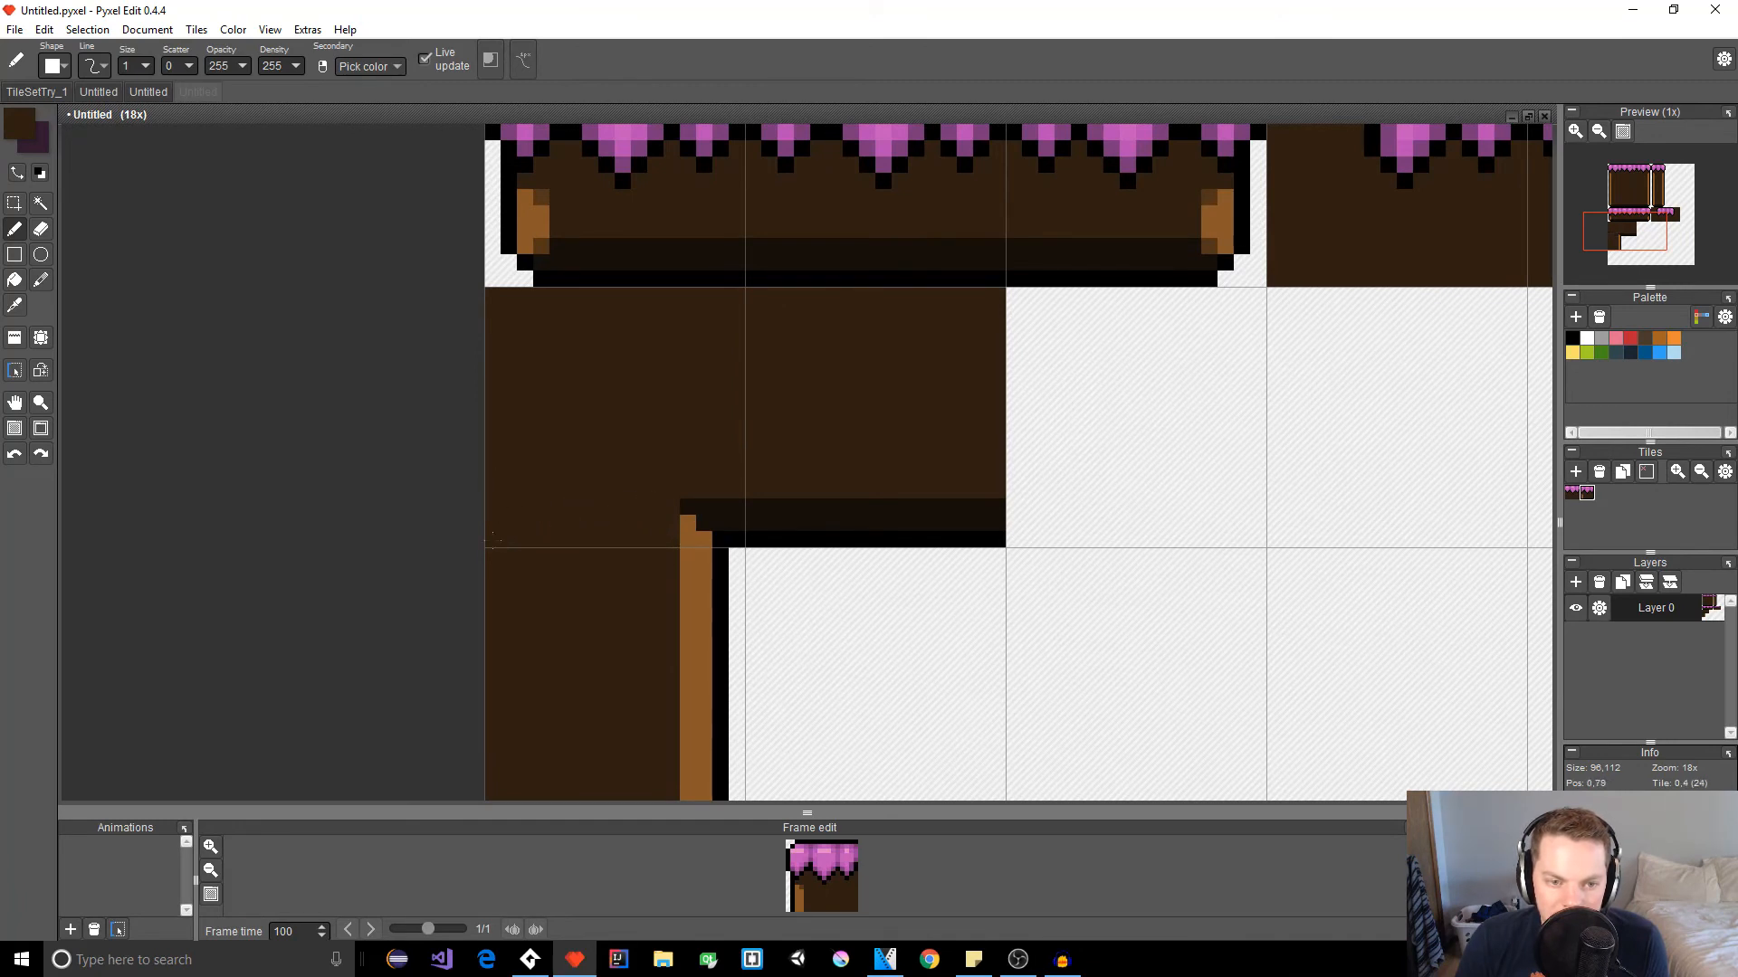
Step: Move the finished inner bottom-corner tile into the fifth column, beside the narrow pillar's base
scroll(620, 582, down, 3)
key(space)
drag(717, 539, 711, 563)
key(m)
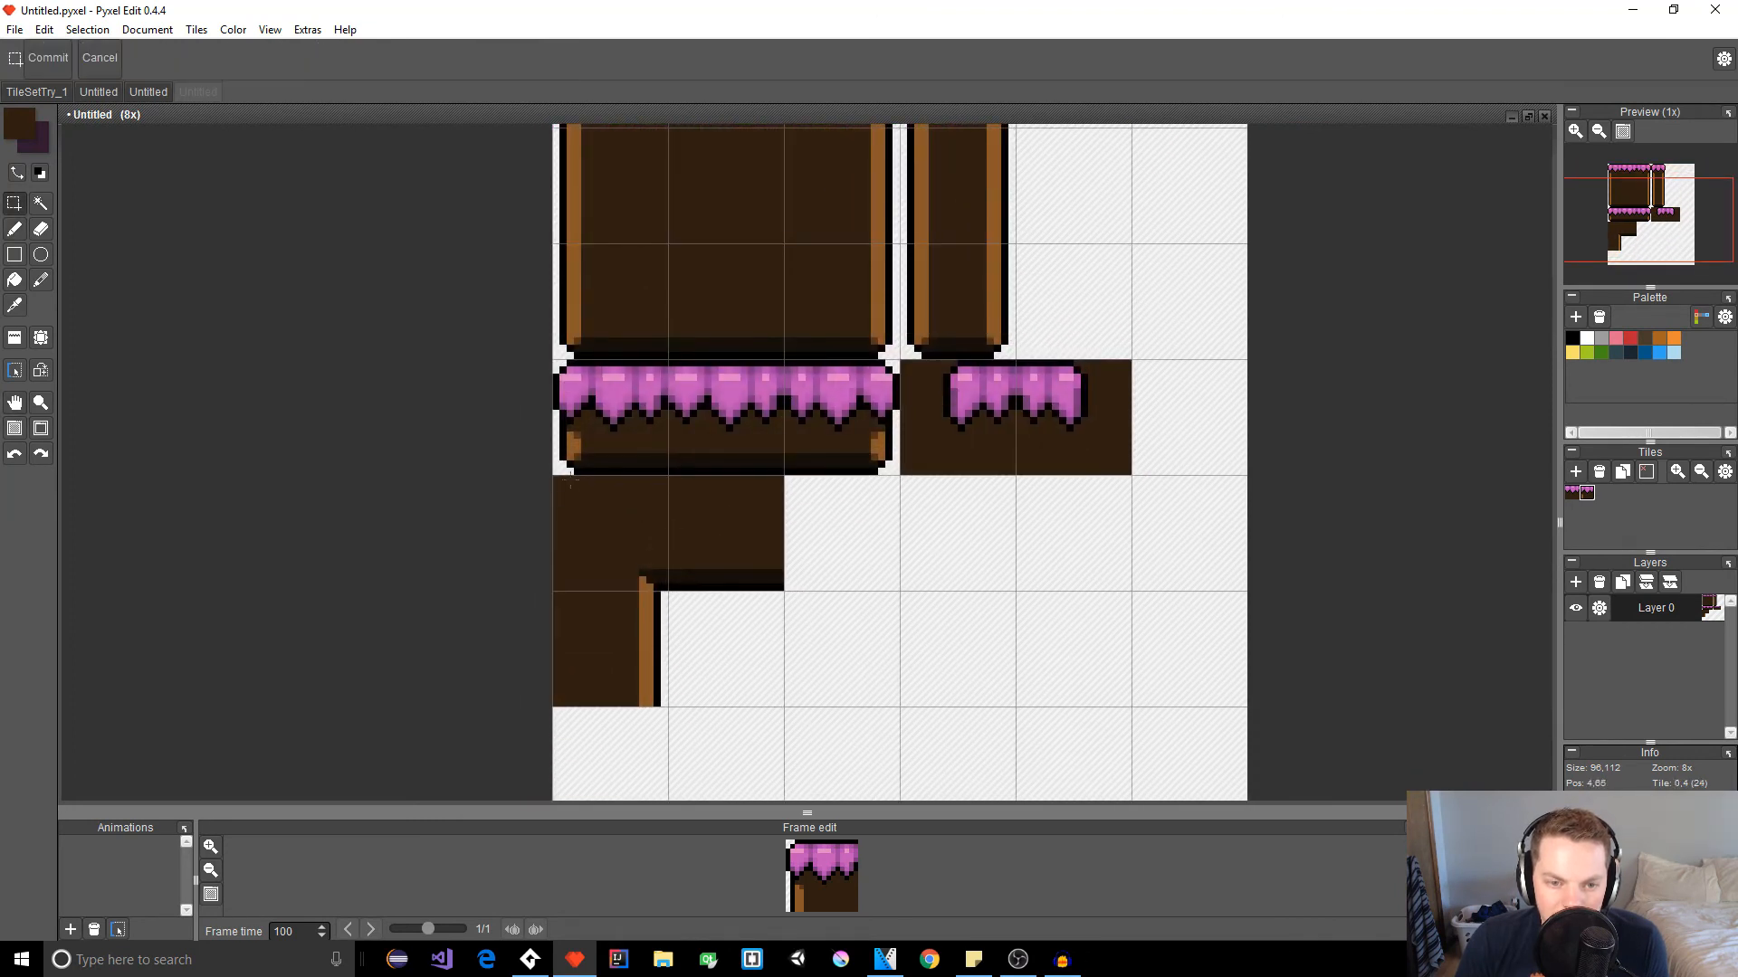
drag(552, 477, 666, 588)
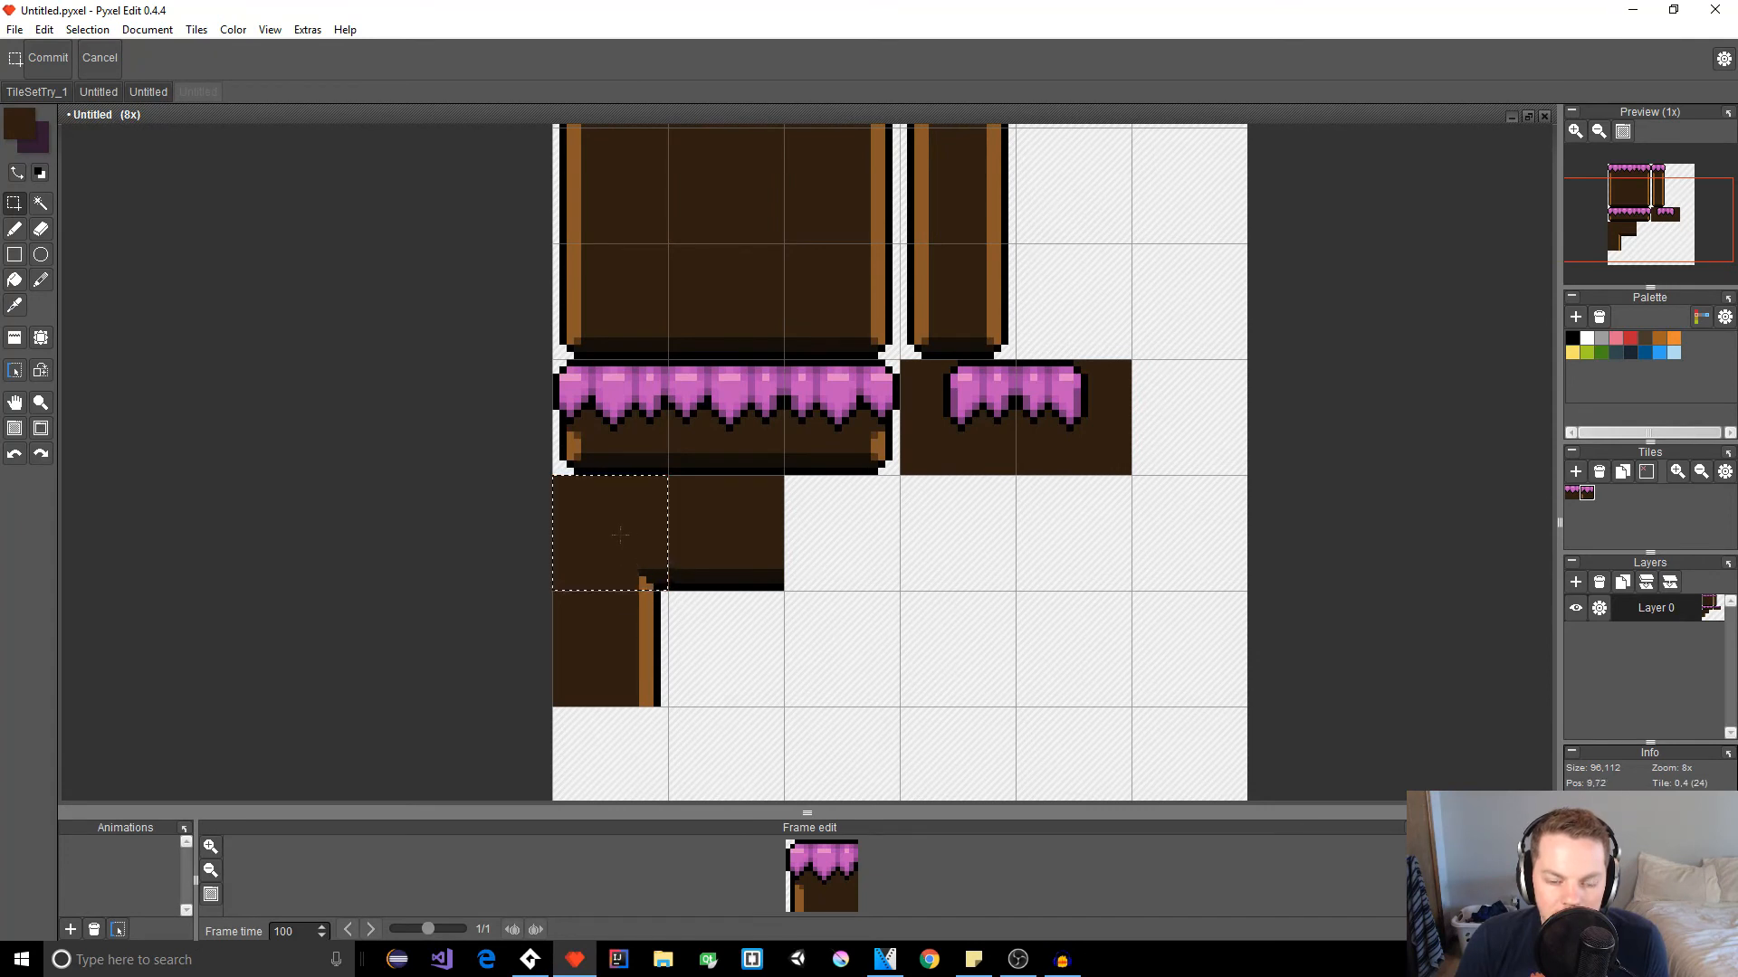
drag(601, 519, 1066, 286)
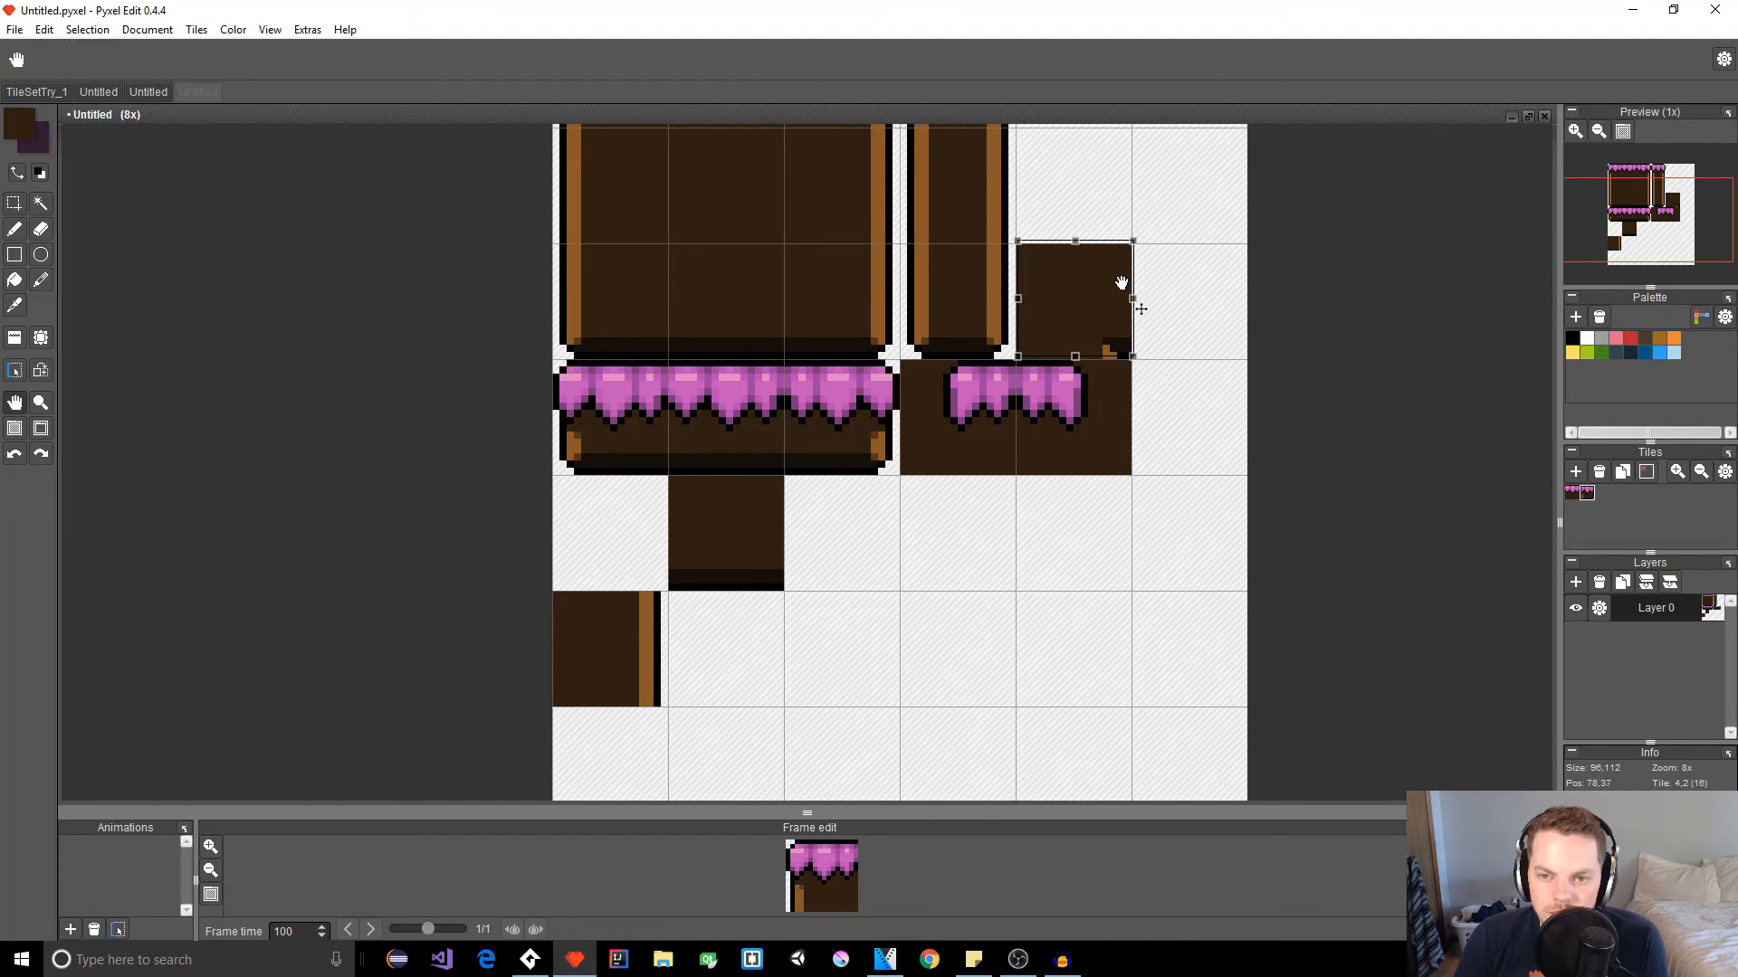
key(ctrl+v)
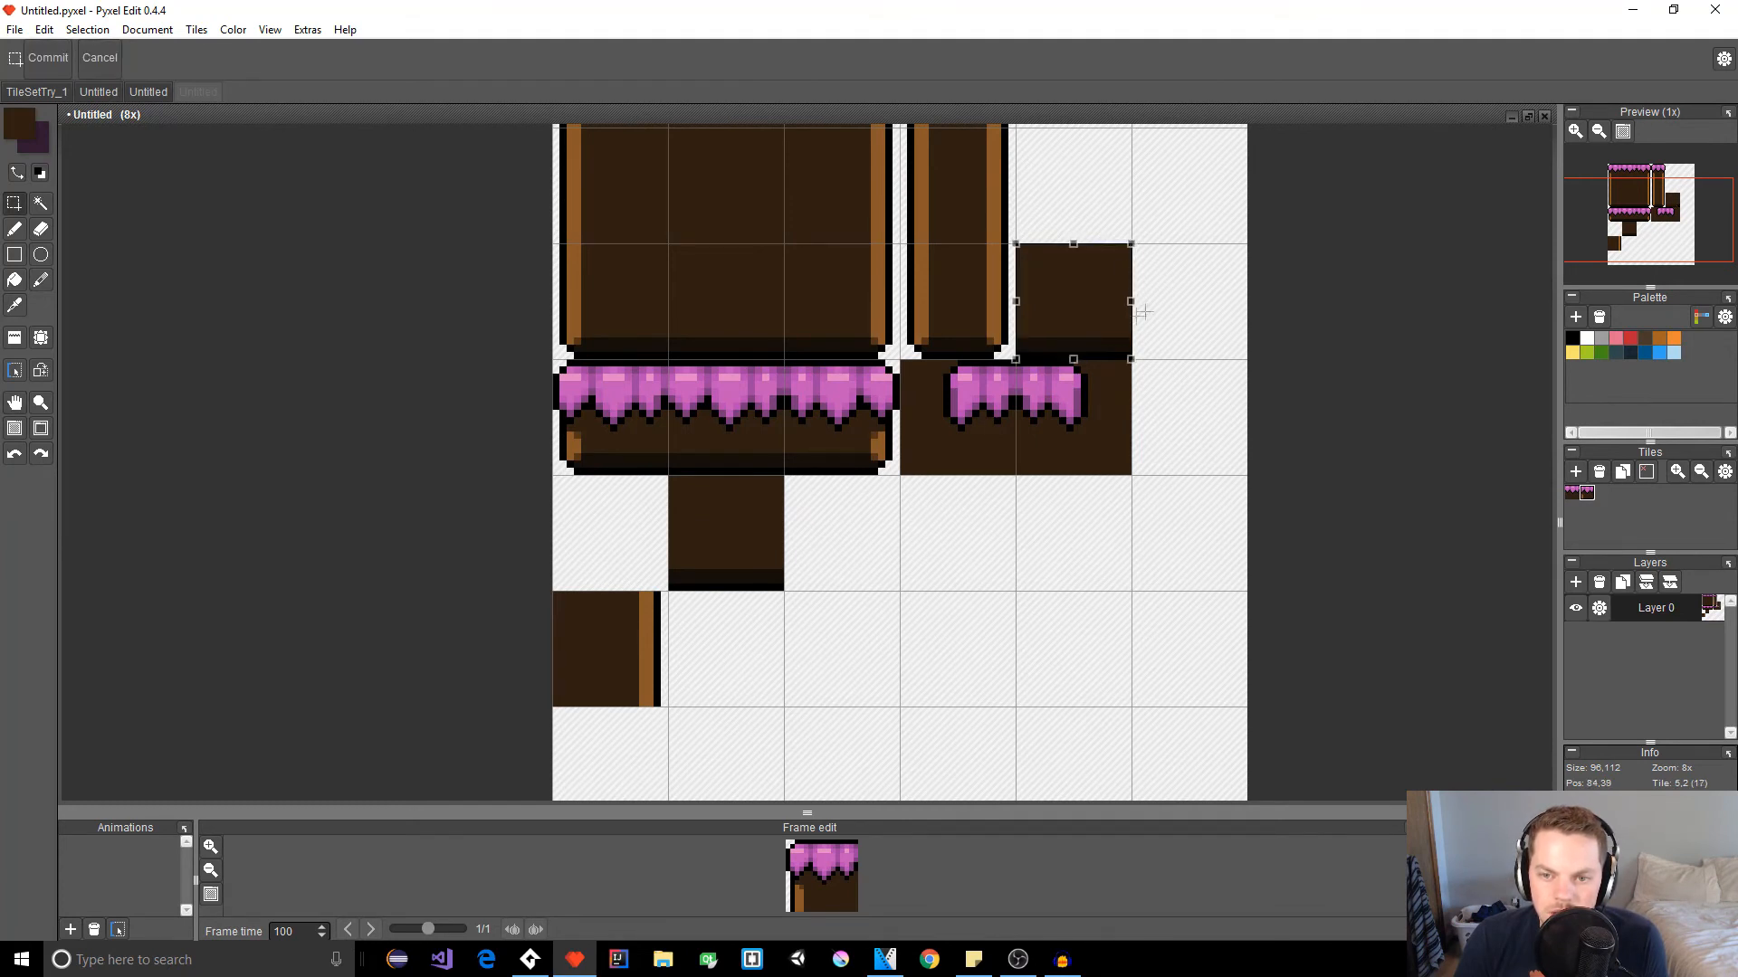
drag(1048, 327, 1057, 299)
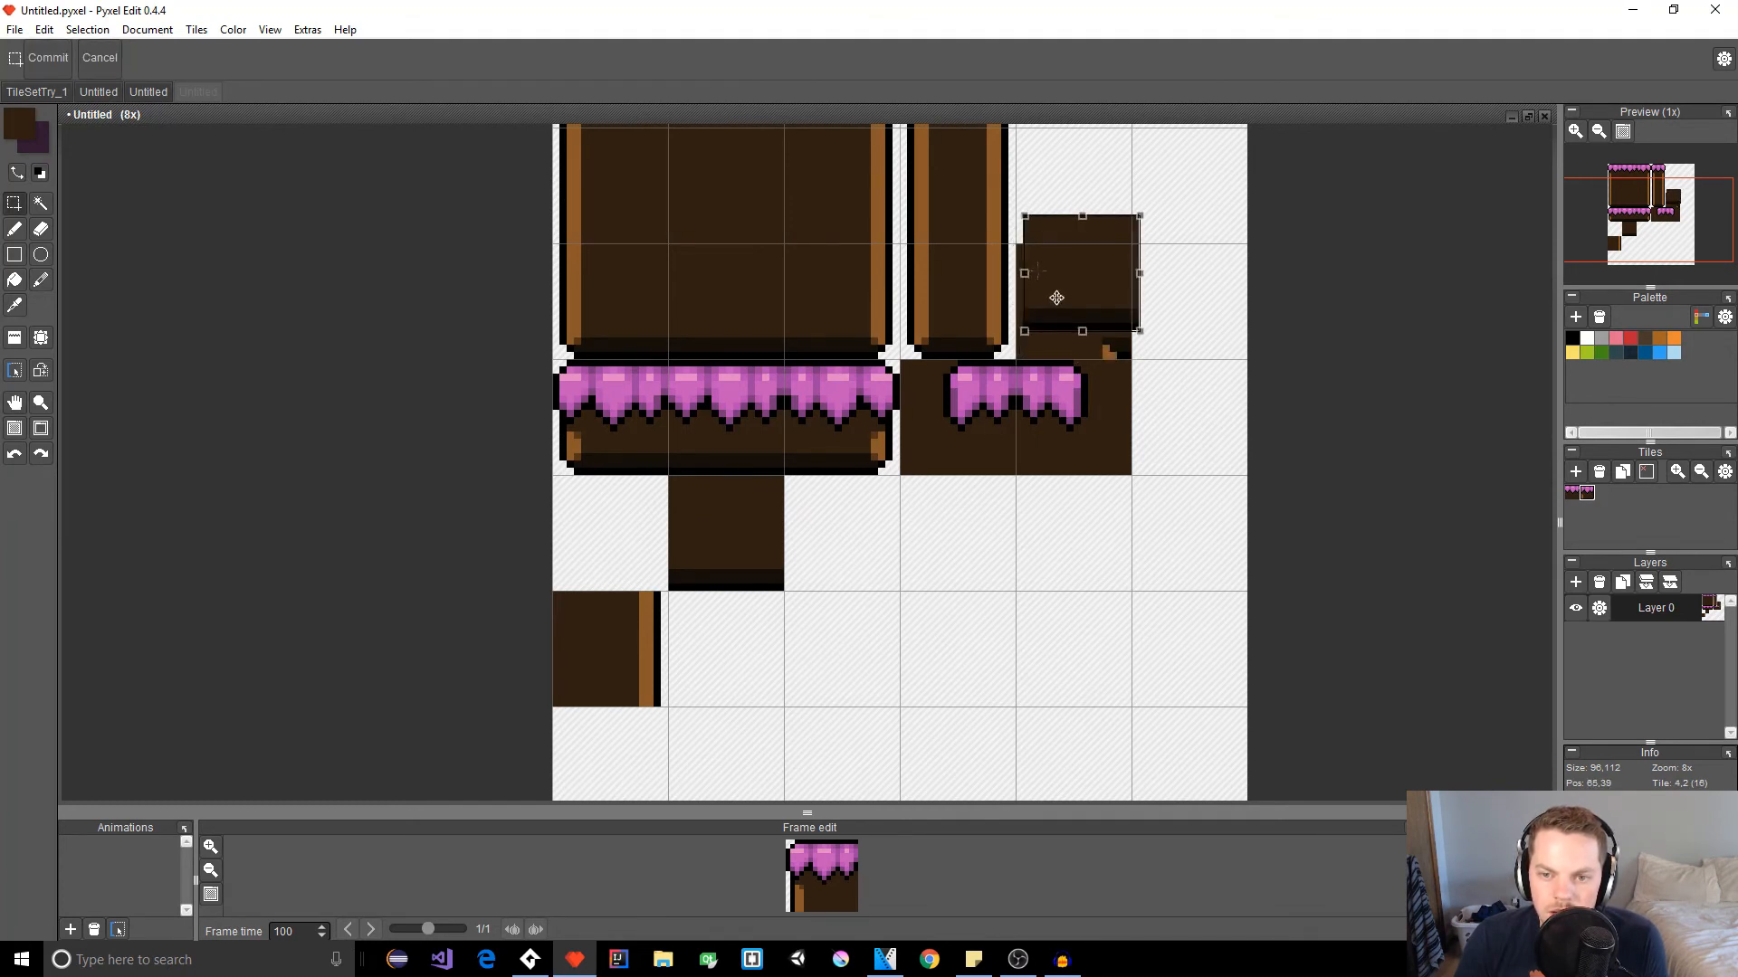
key(ctrl+z)
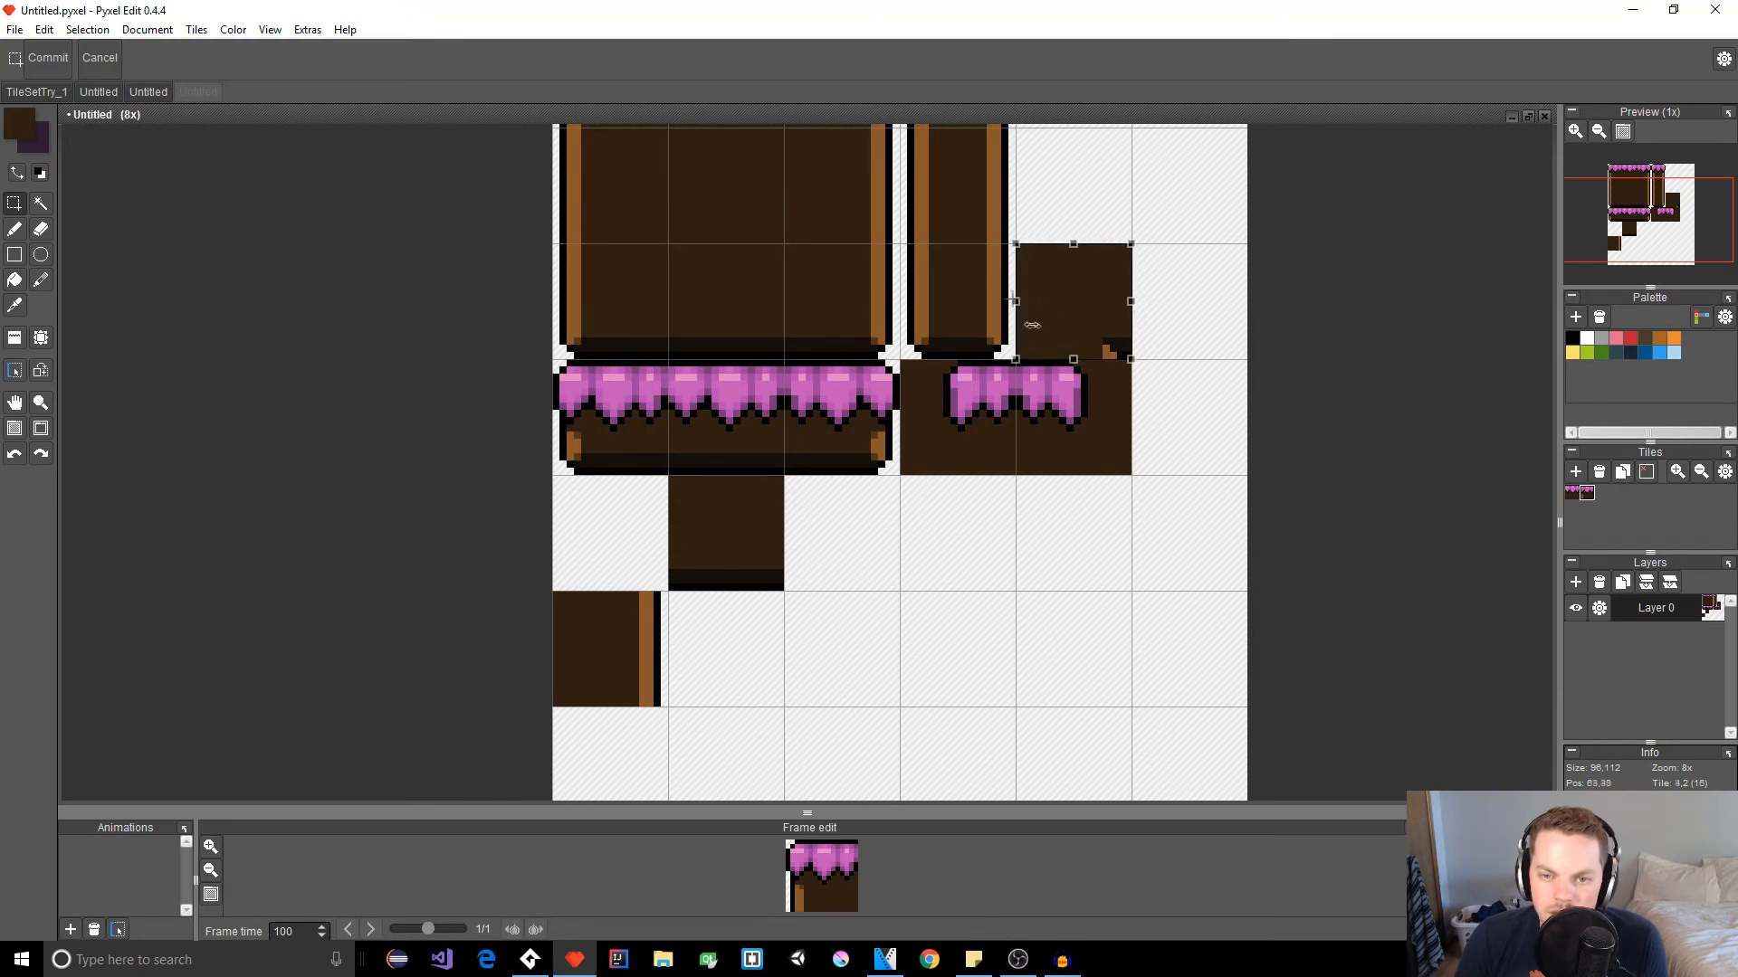
Step: Make a mirrored copy of the inner bottom-corner tile and place it directly above the original
drag(1015, 302, 1247, 303)
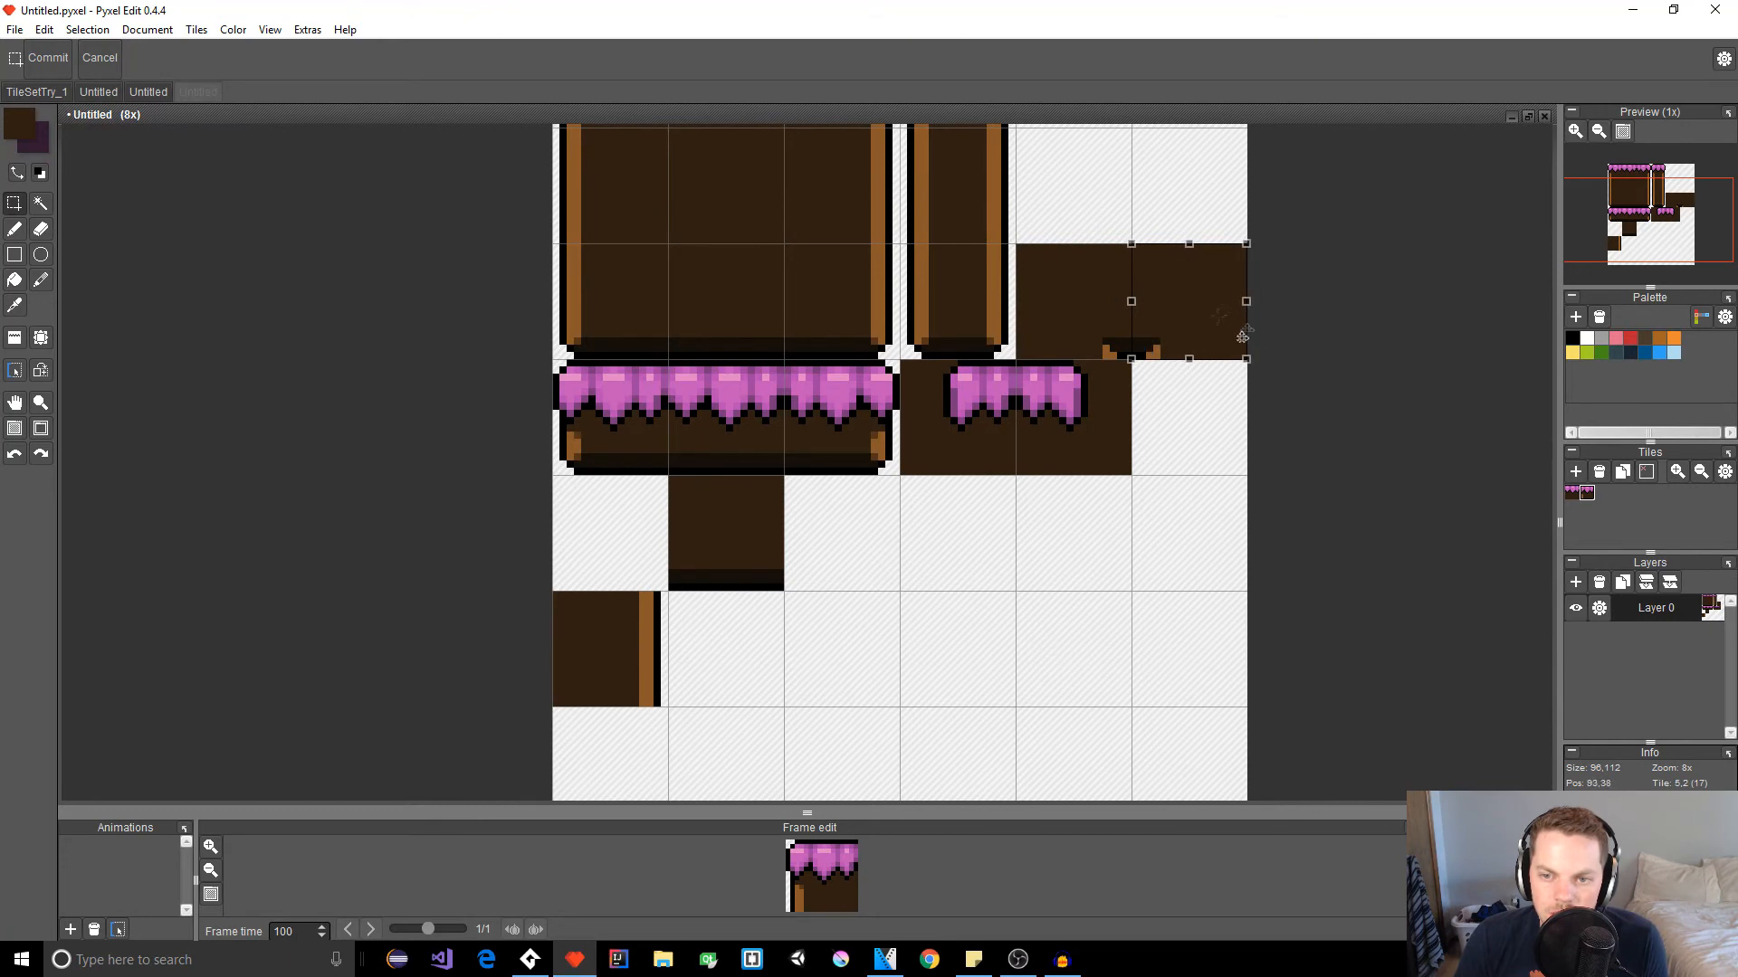
drag(1233, 344, 1118, 228)
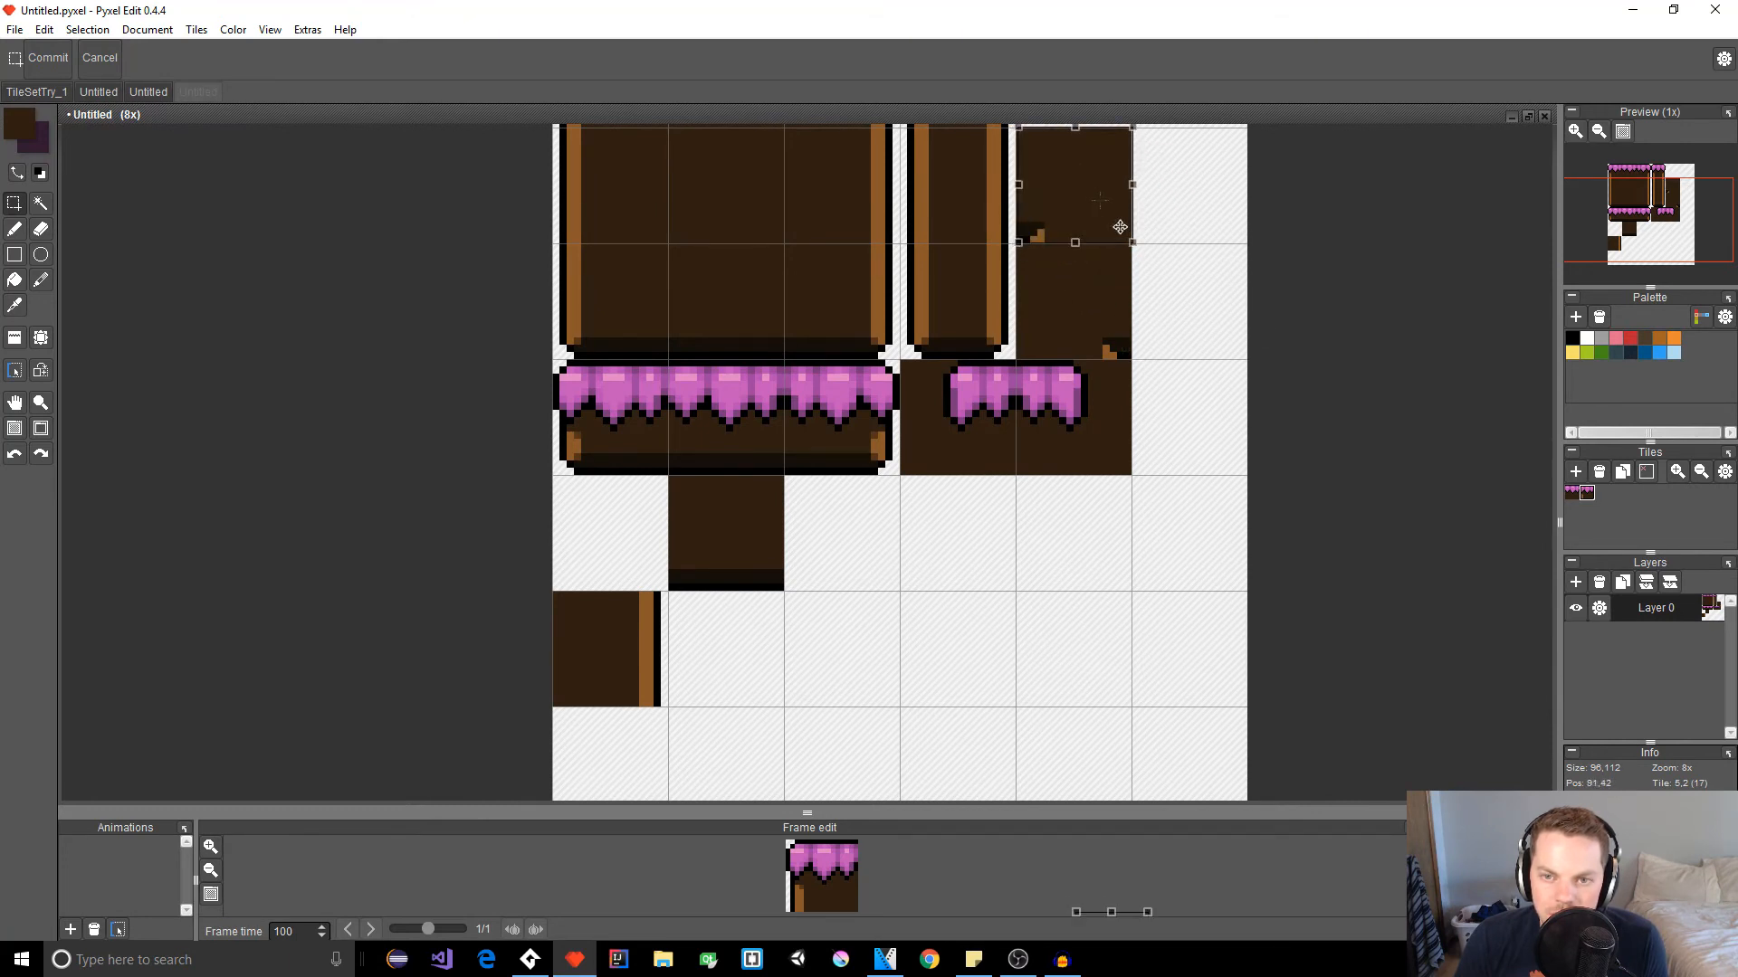
Step: Delete the leftover bottom-edge and right-edge tiles beneath the platform
drag(796, 481, 553, 707)
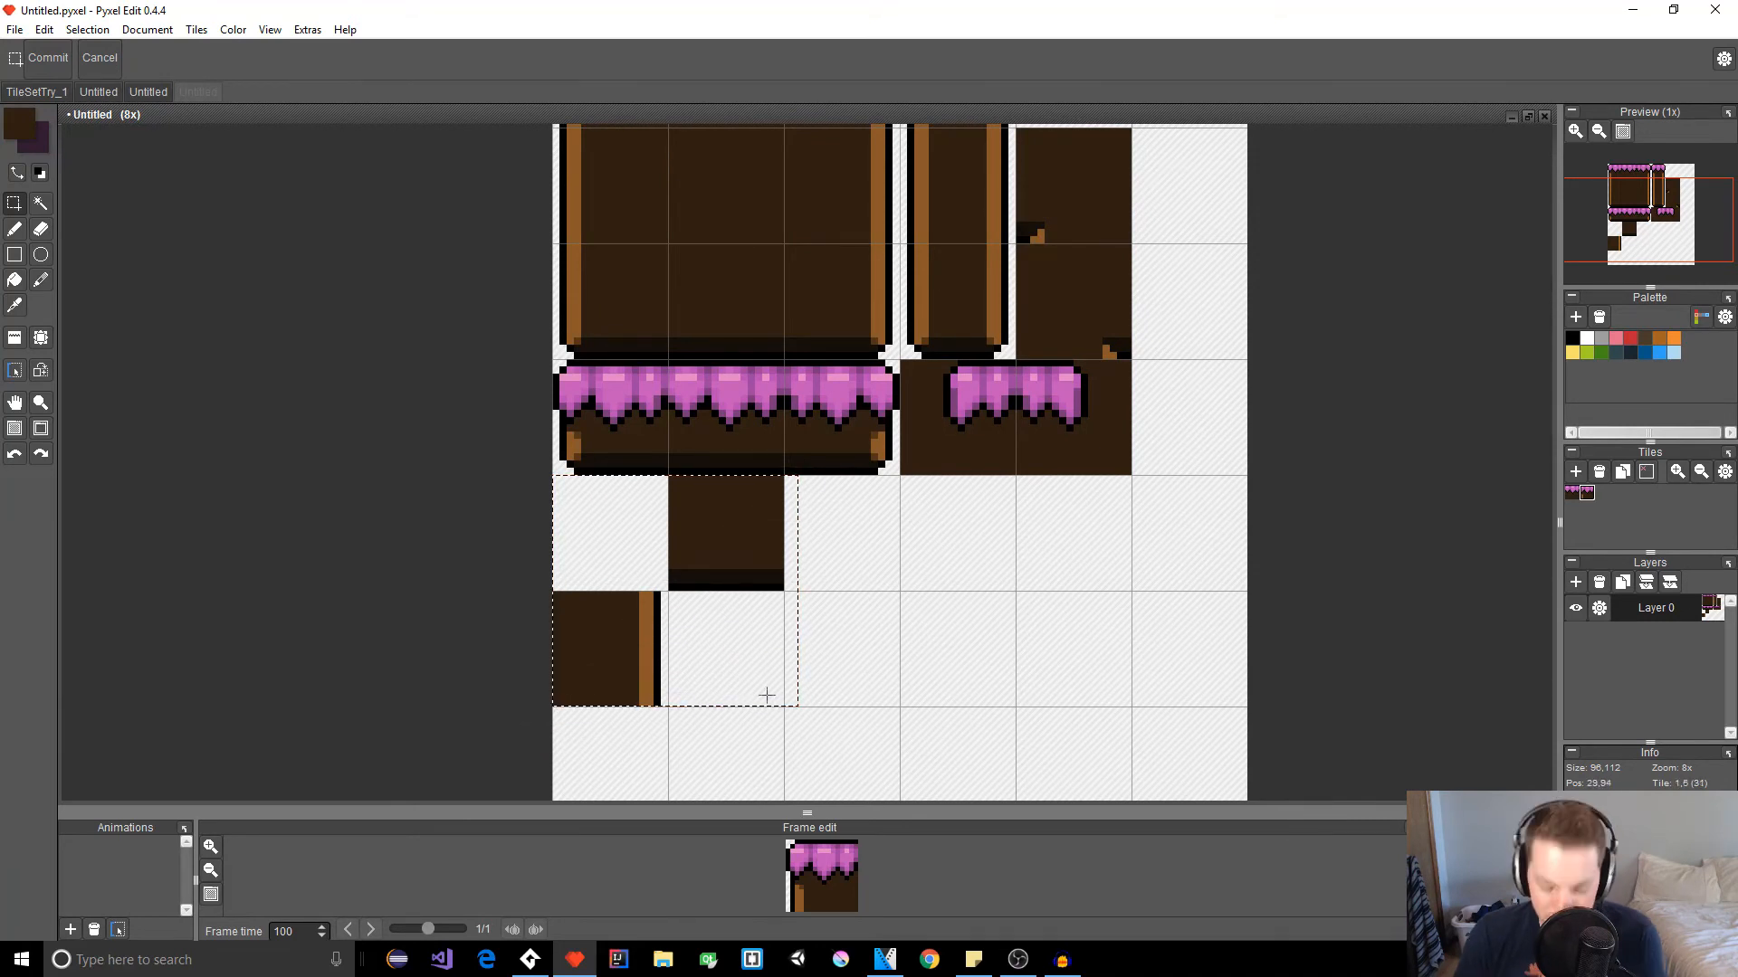
key(Delete)
key(space)
drag(866, 600, 762, 819)
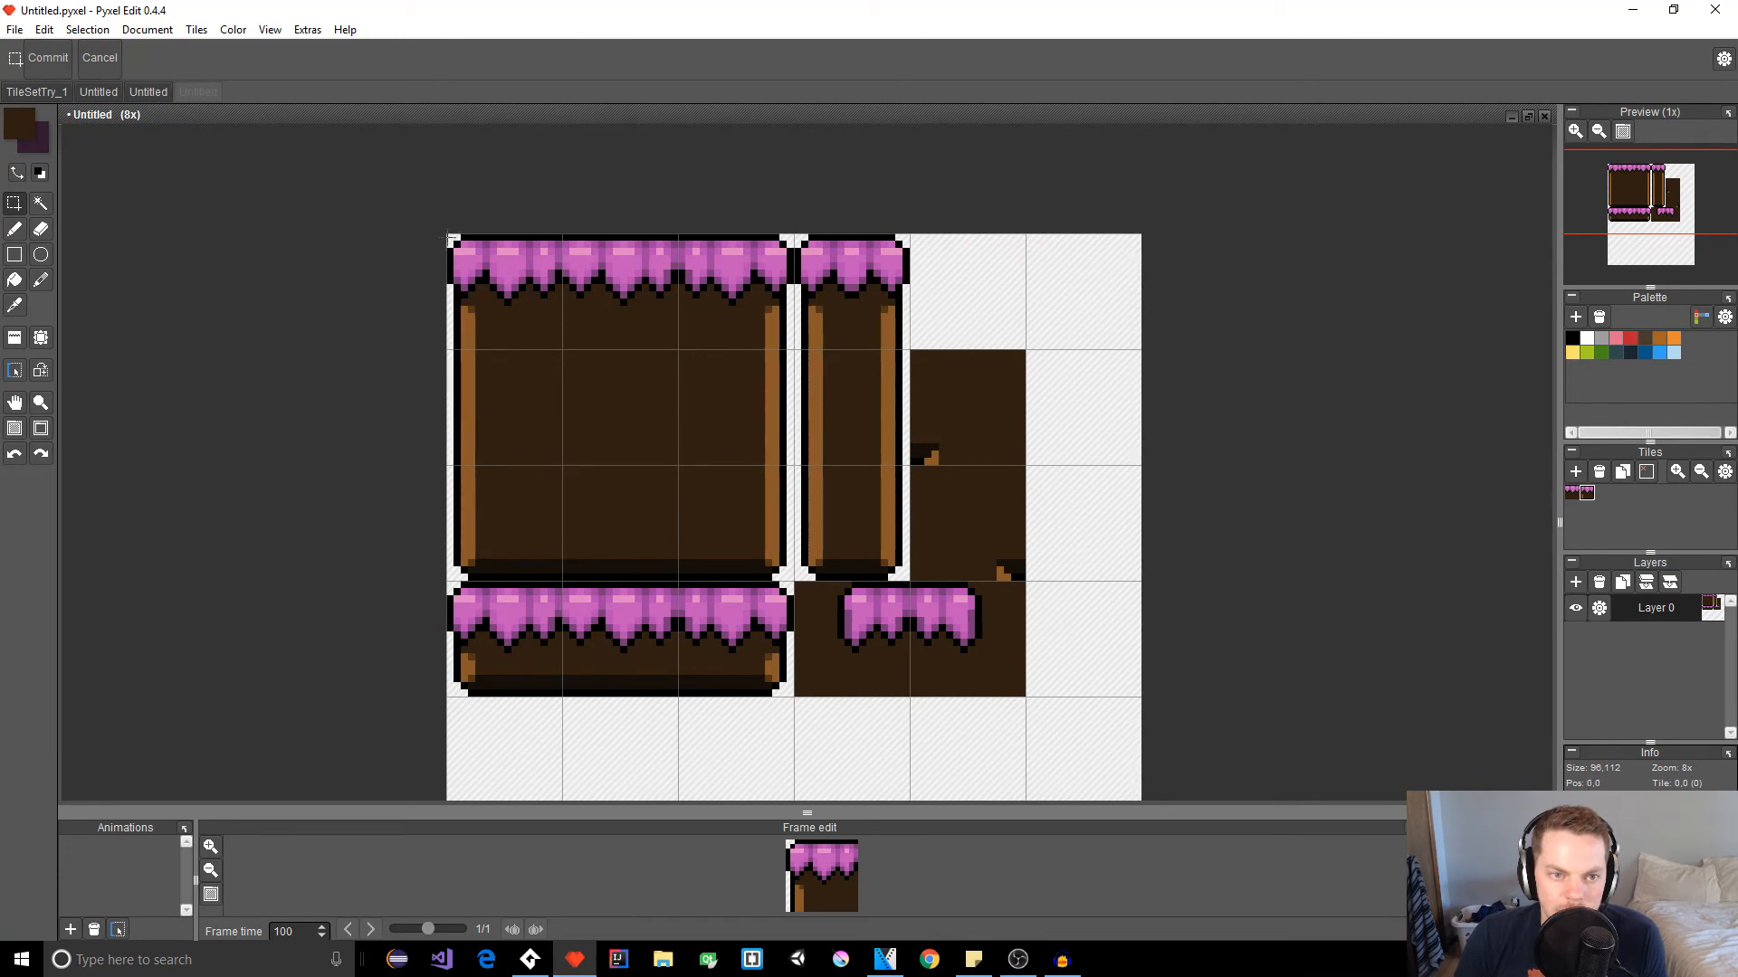
Step: Move the whole tileset artwork down by one tile row to free the canvas's top row
drag(449, 240, 1023, 695)
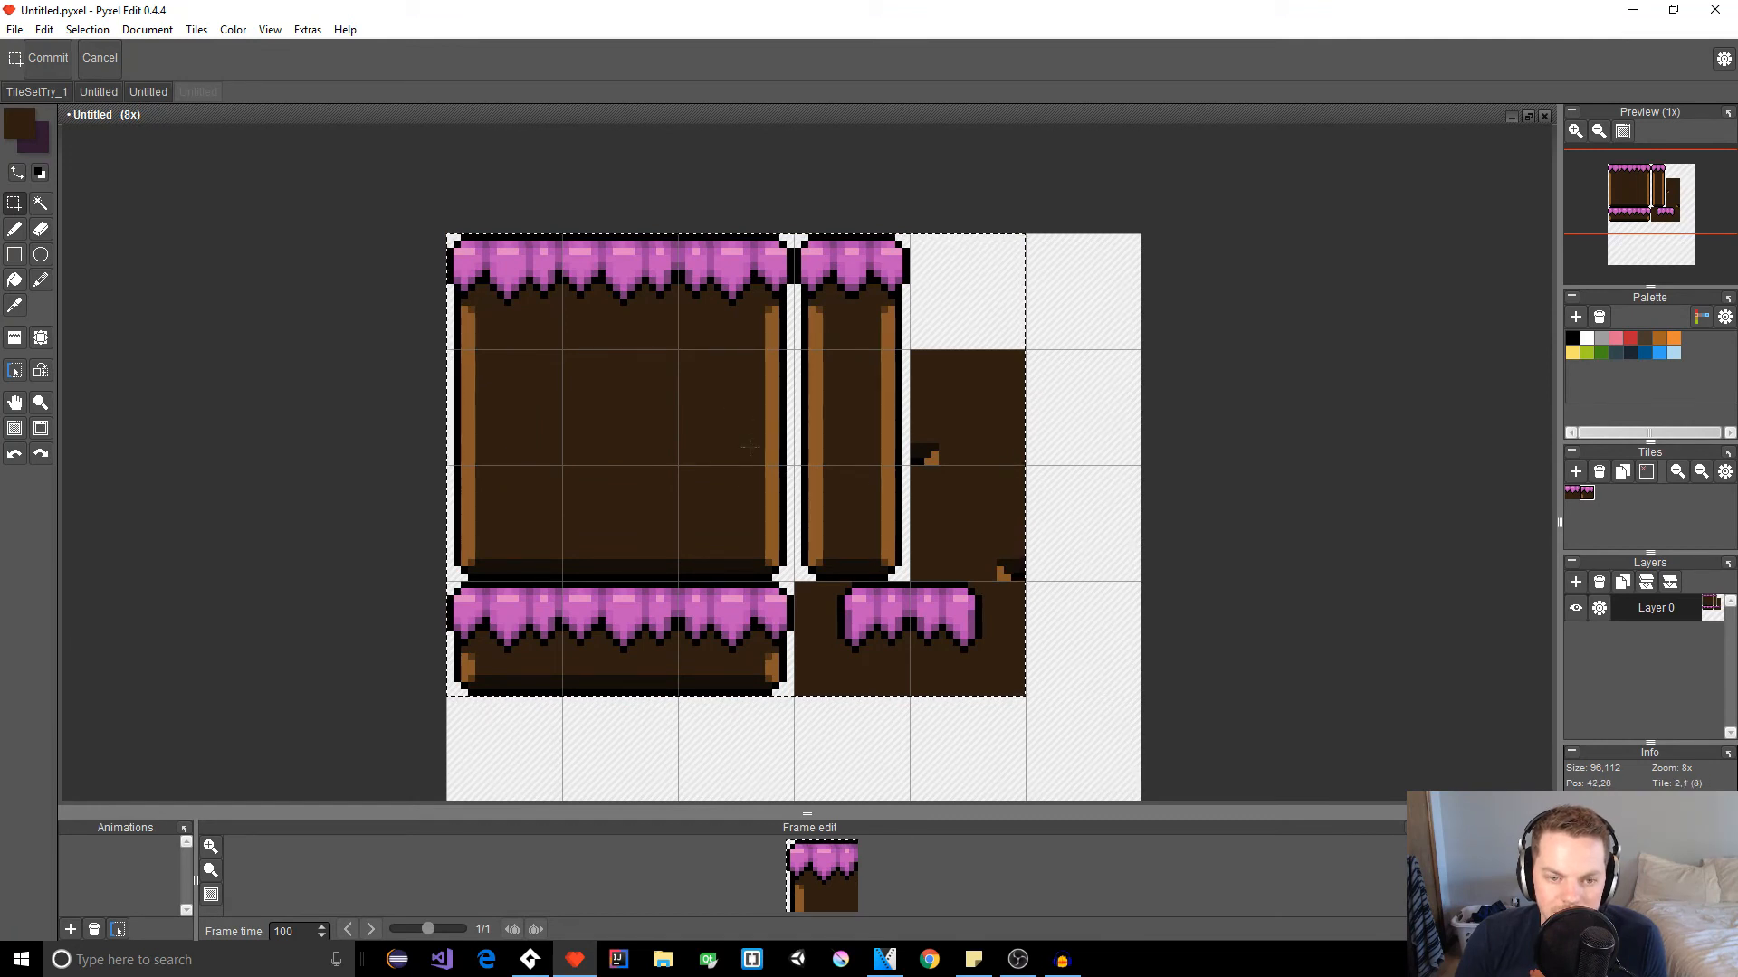
key(ctrl+t)
drag(729, 456, 730, 568)
key(Return)
click(1124, 383)
key(space)
drag(1074, 589, 1090, 508)
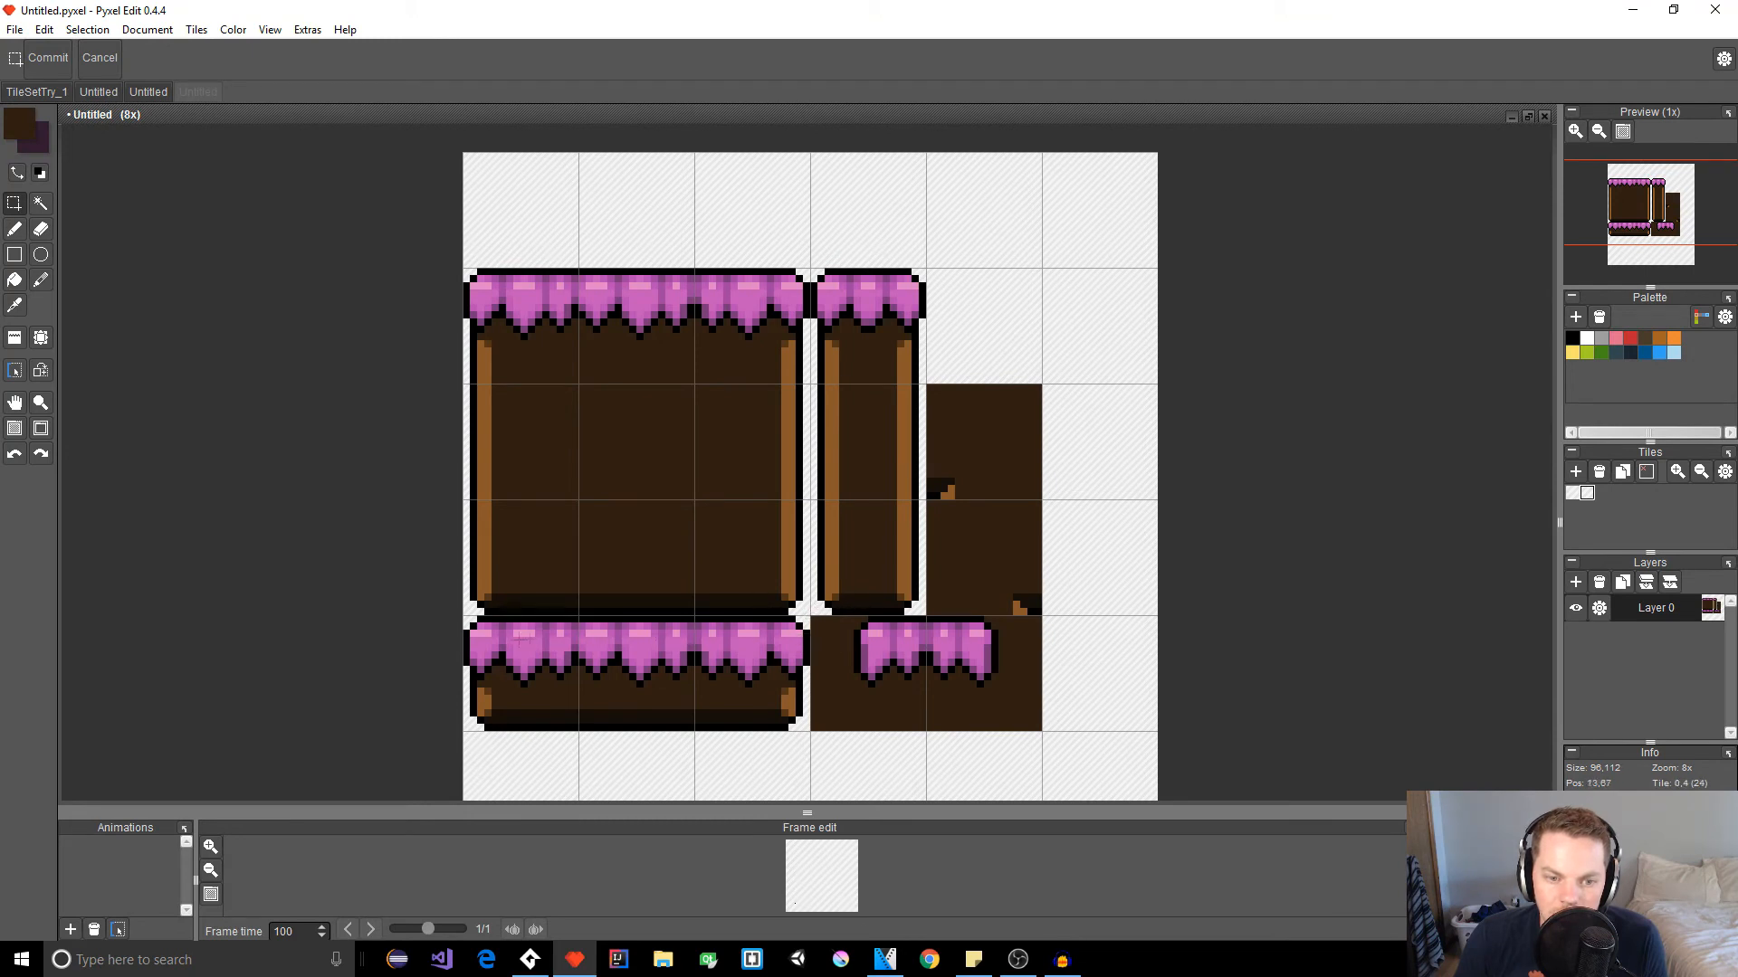
Step: Move the three-tile fringed platform from under the ground block to the top row, starting in the second column
drag(468, 617, 804, 726)
drag(470, 618, 790, 732)
drag(674, 674, 793, 212)
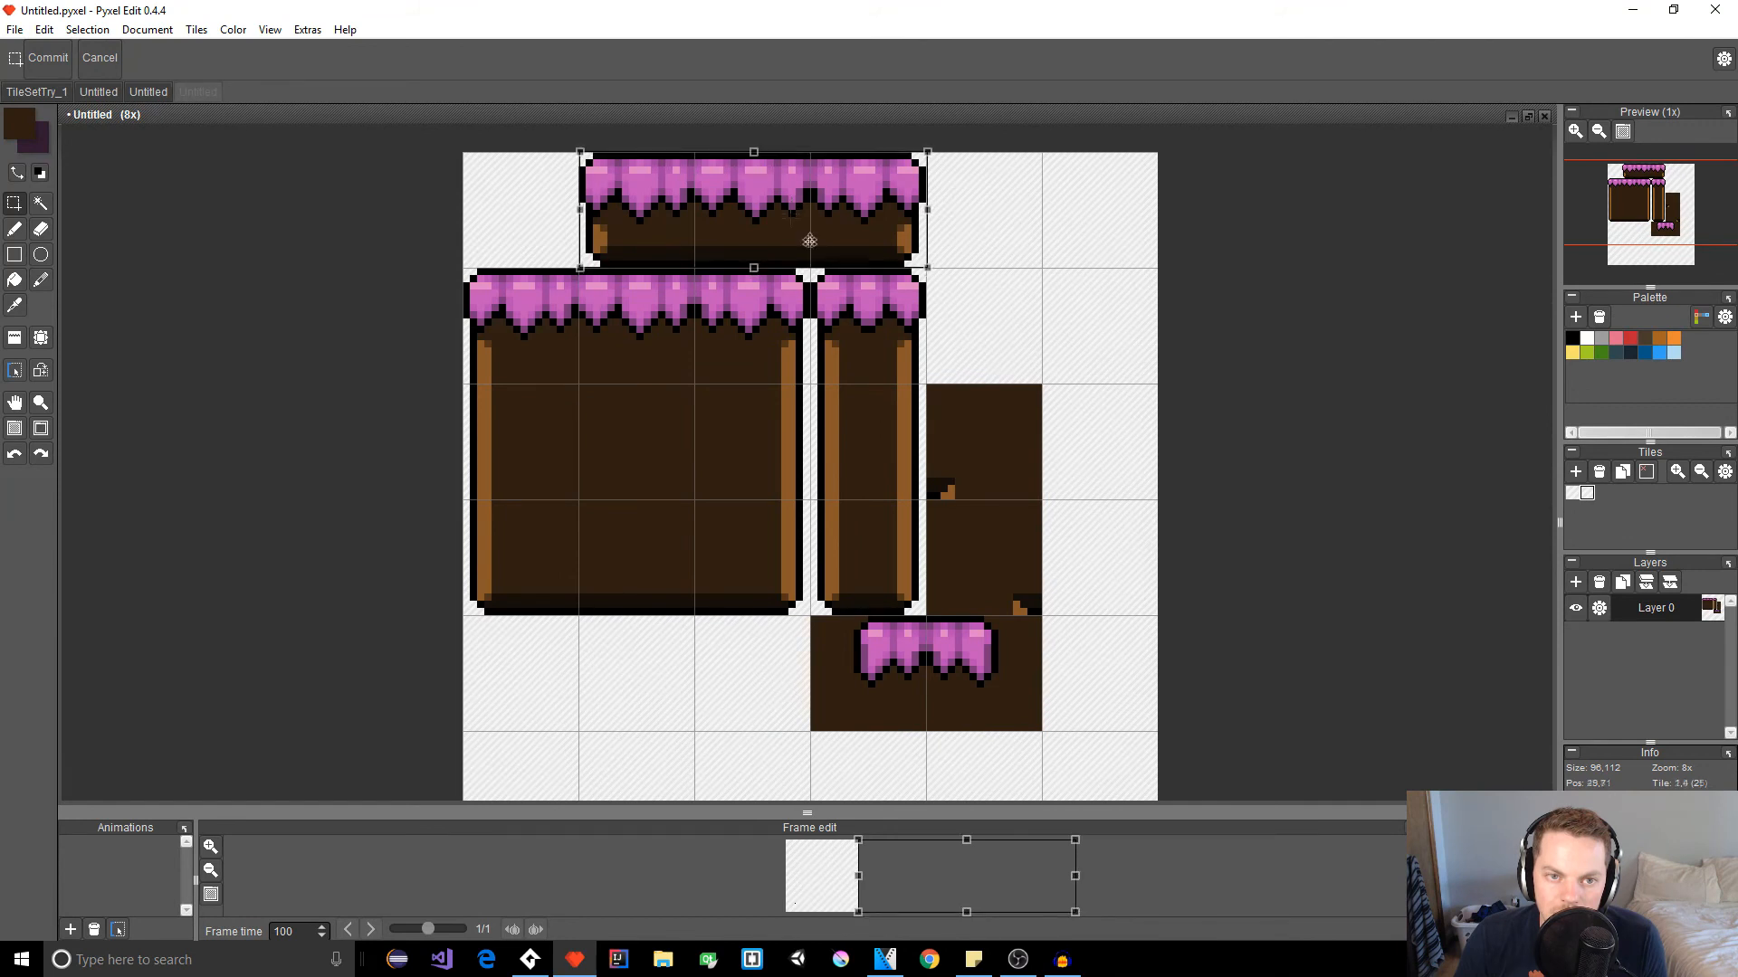
click(1035, 270)
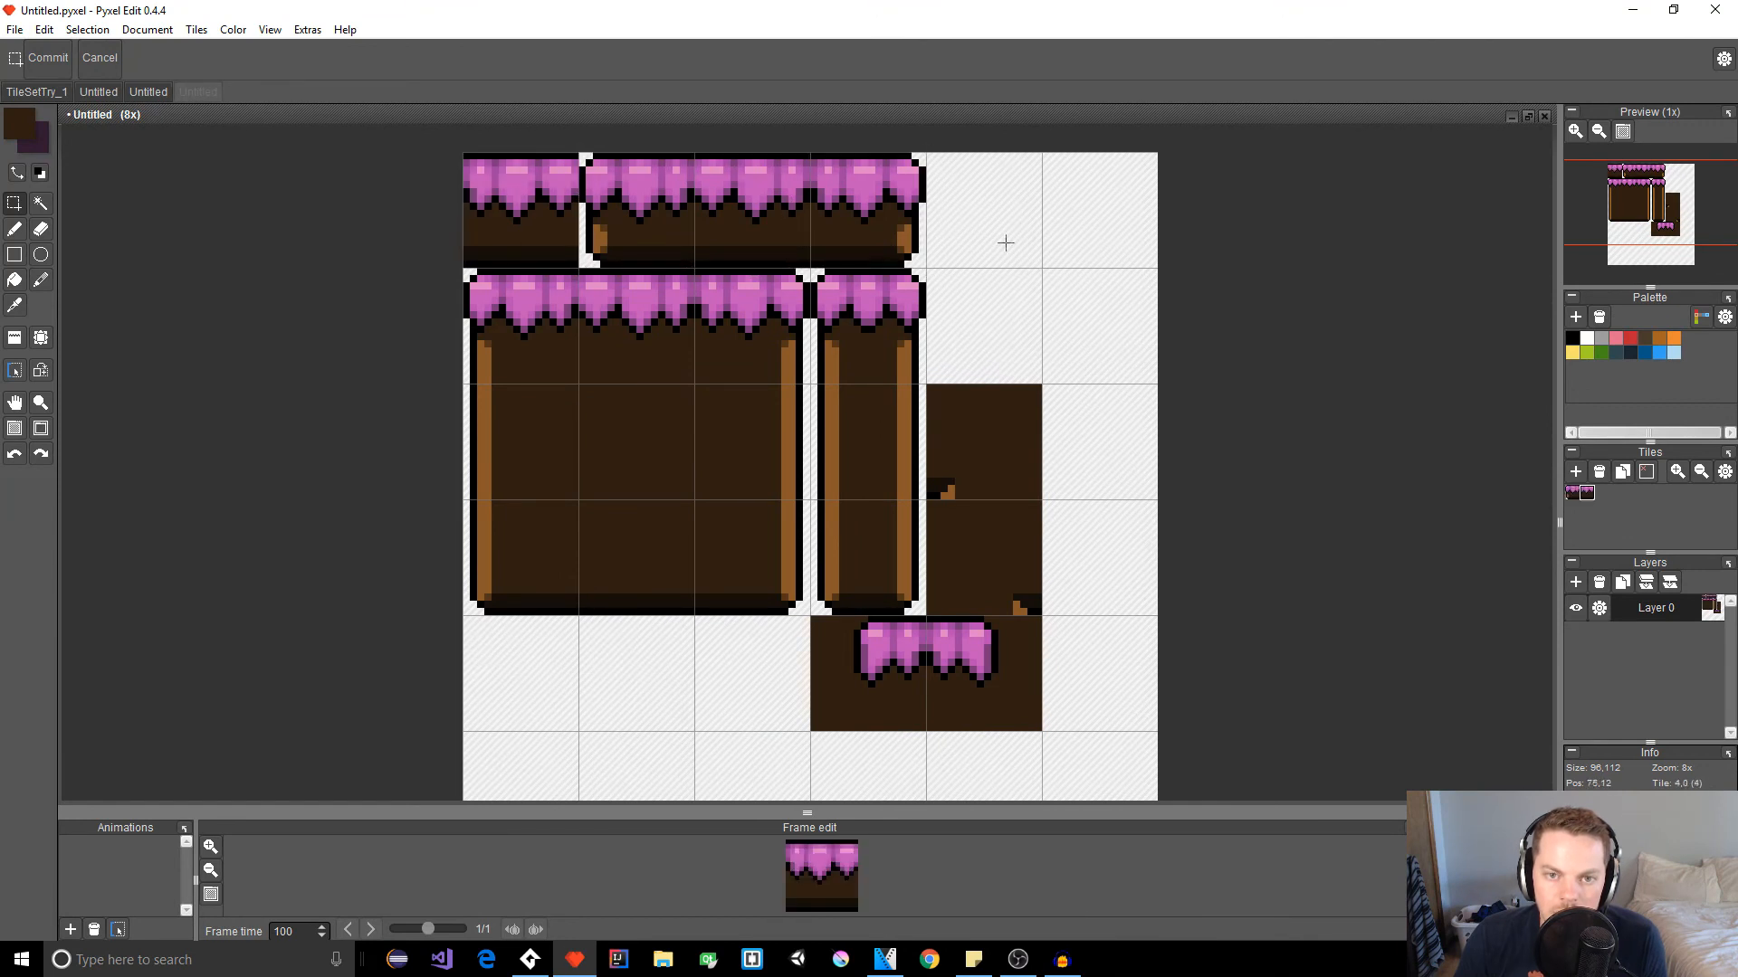
Step: Remove the stray fringed tile from the first cell of the top row, undoing the accidental tile placement
key(t)
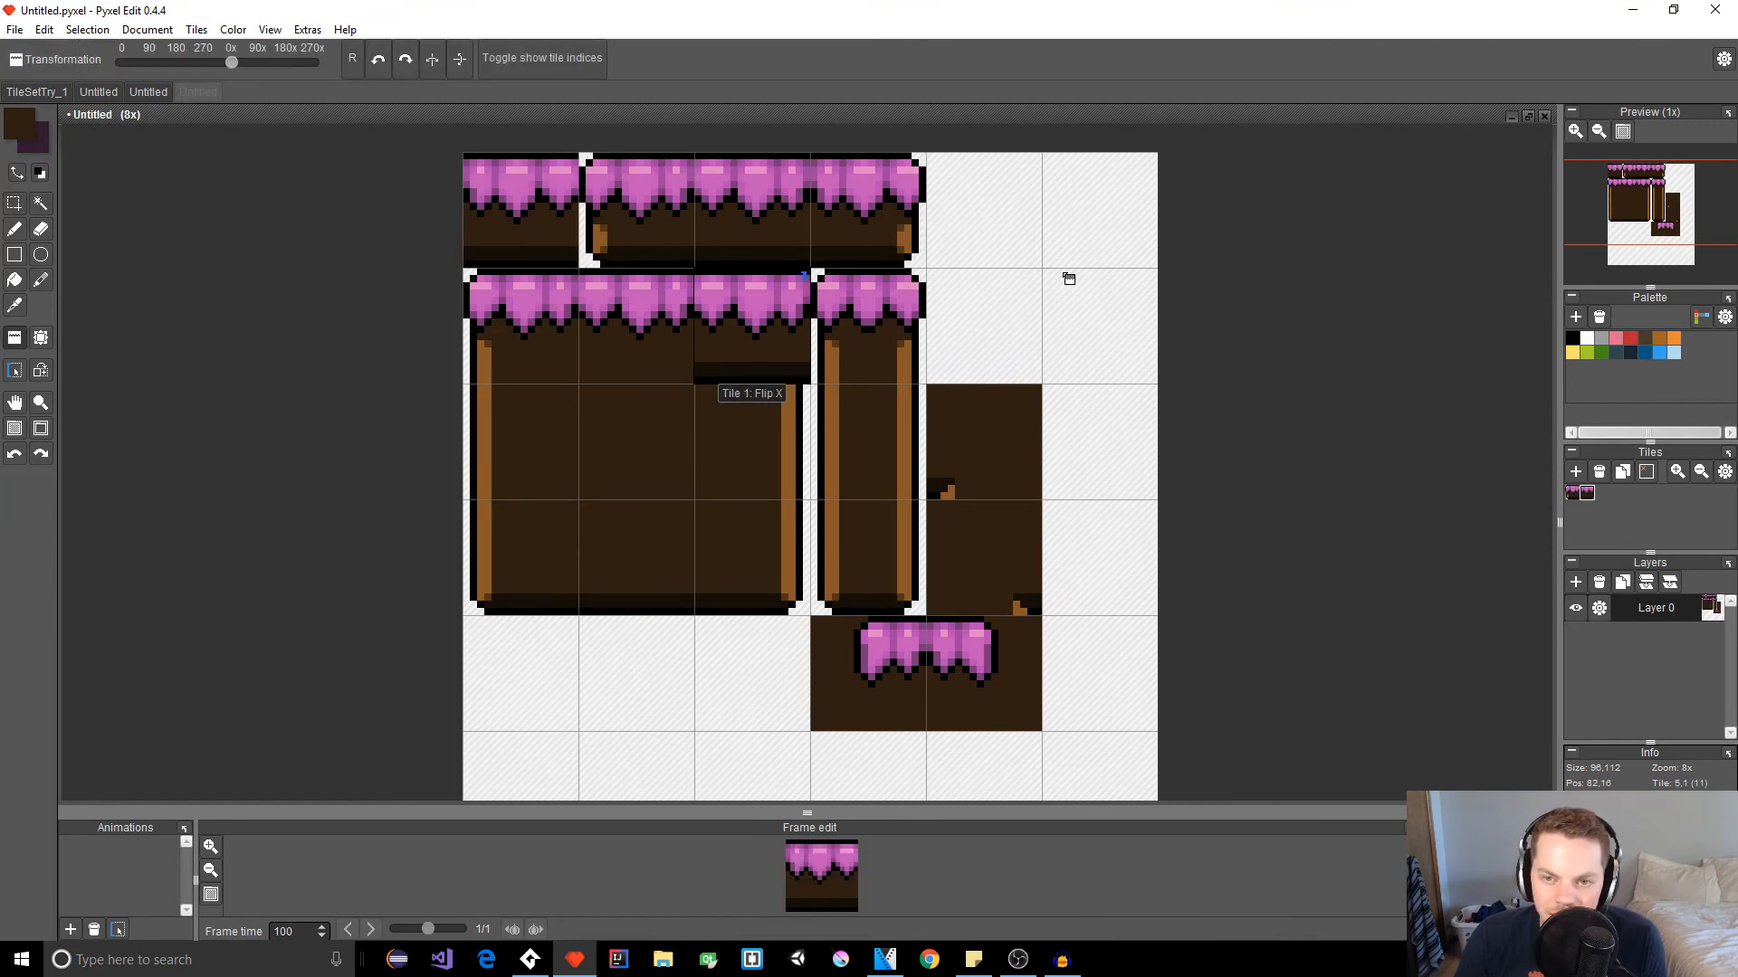
click(1122, 233)
key(ctrl+z)
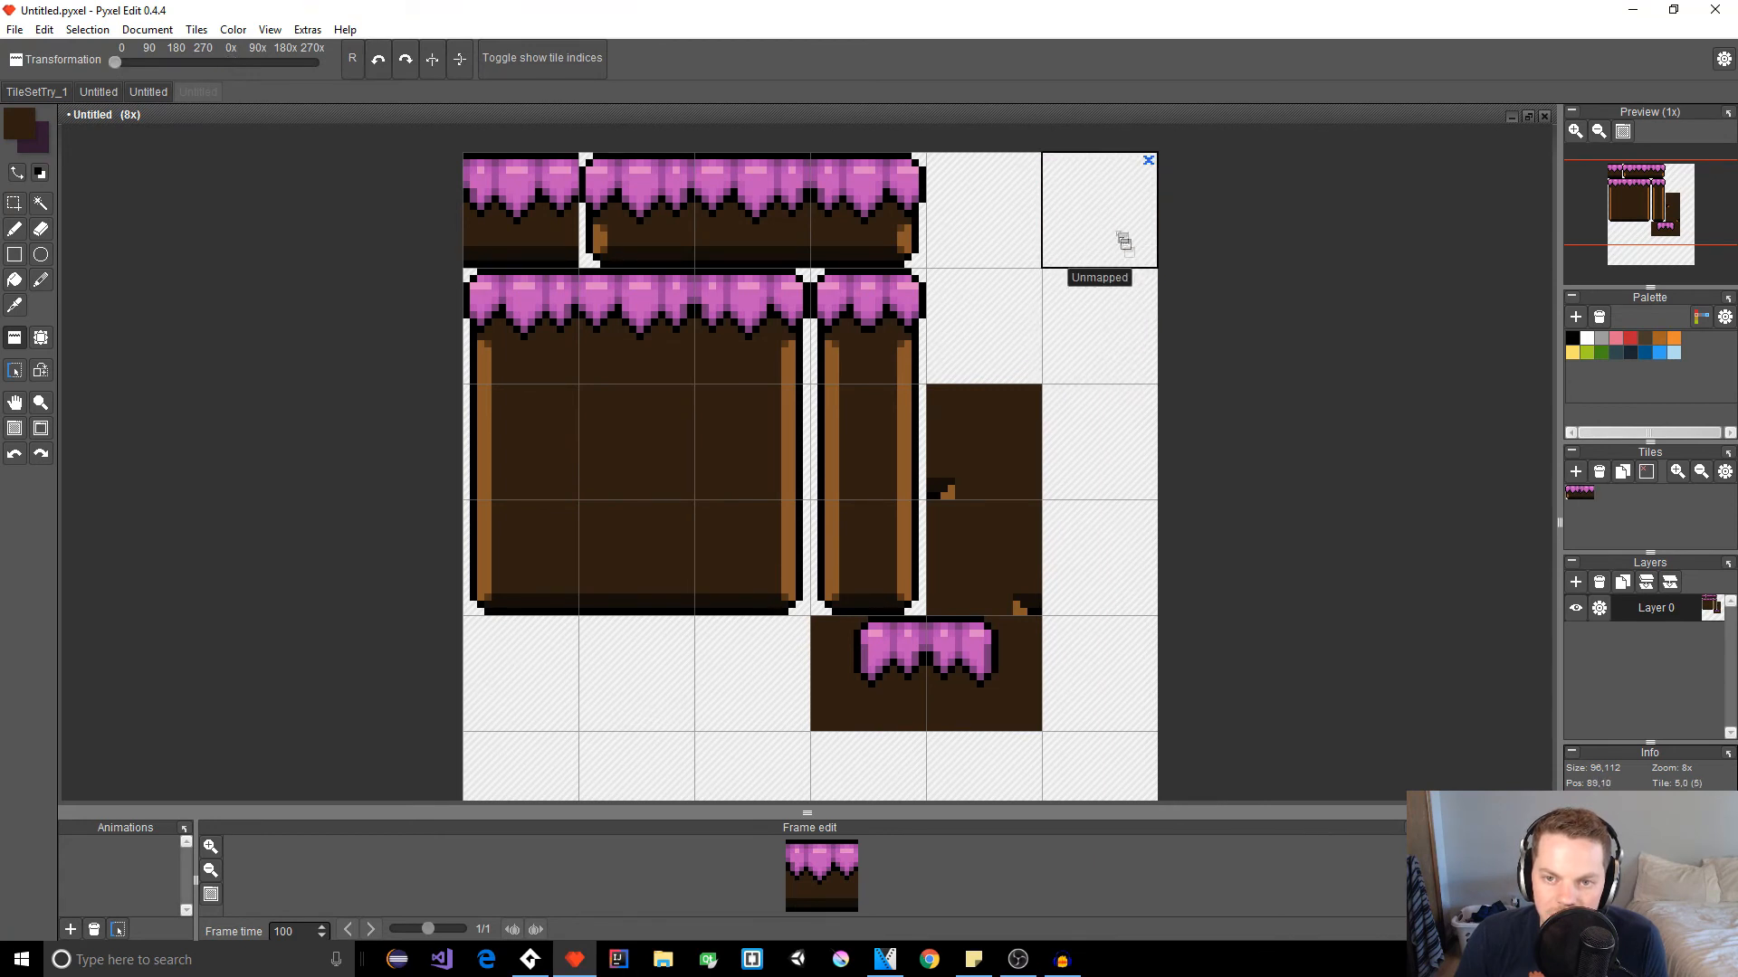
click(535, 218)
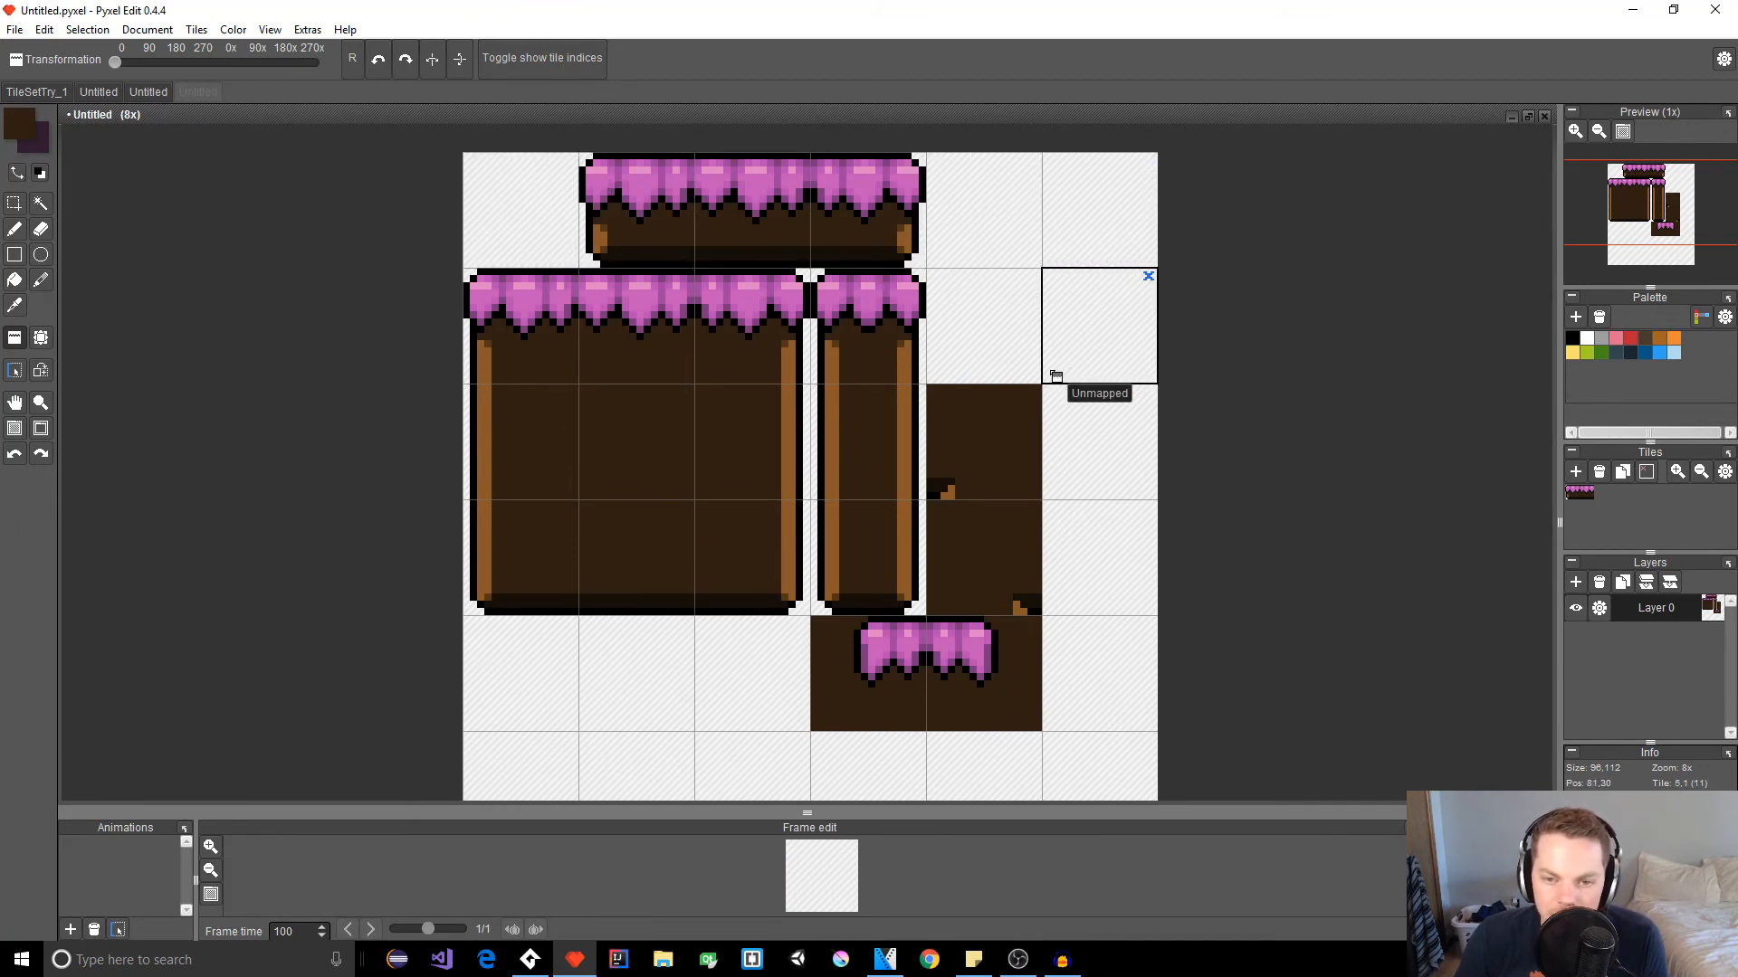
Step: Move the pair of fringed inner-corner tiles into the first two columns directly beneath the ground block
key(s)
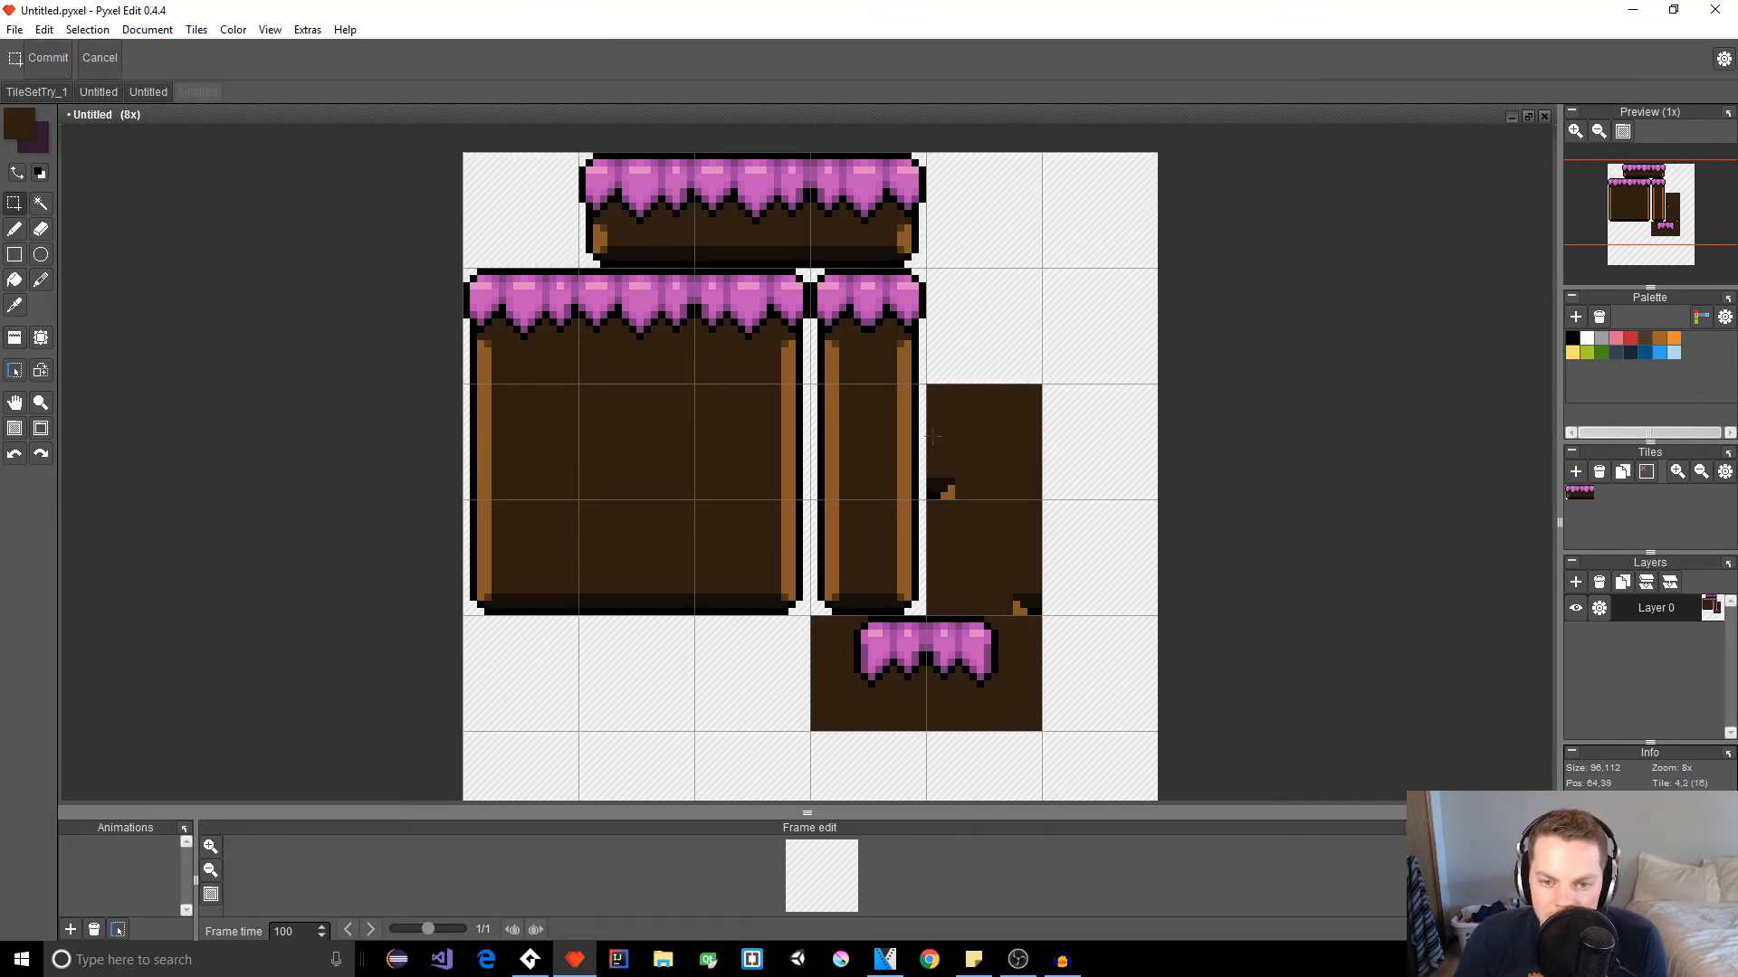
drag(811, 617, 1037, 727)
drag(811, 617, 1035, 729)
click(812, 619)
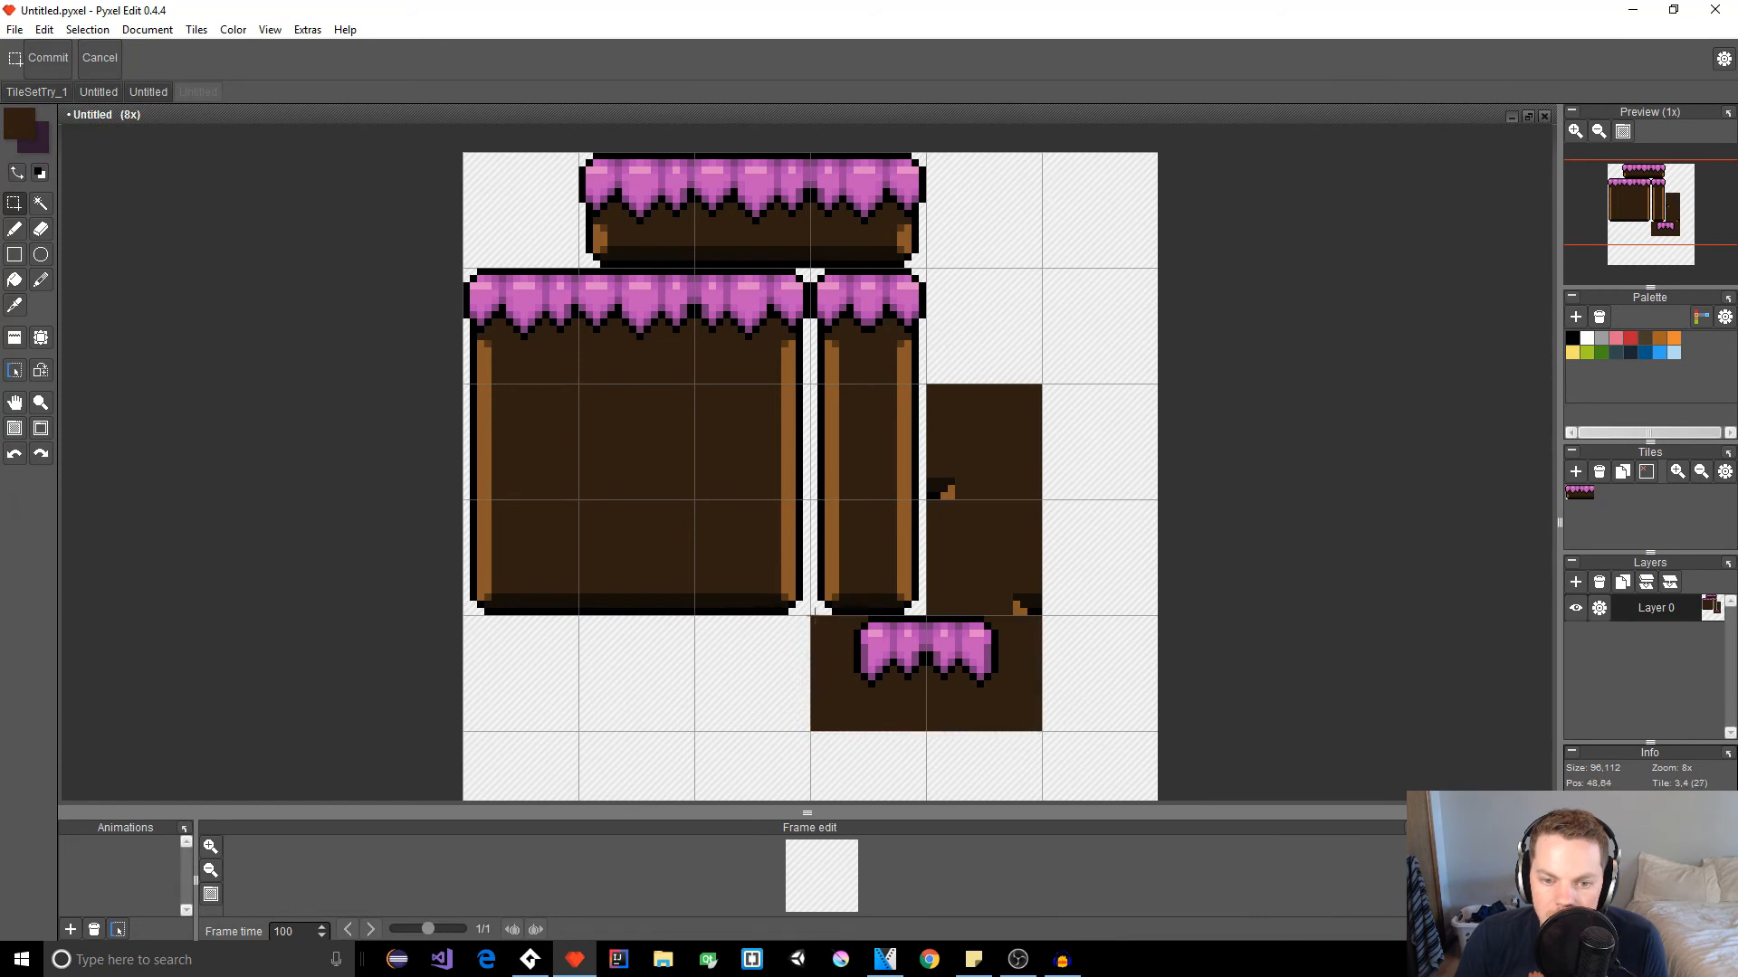
drag(811, 617, 1035, 729)
drag(963, 685, 614, 682)
click(886, 655)
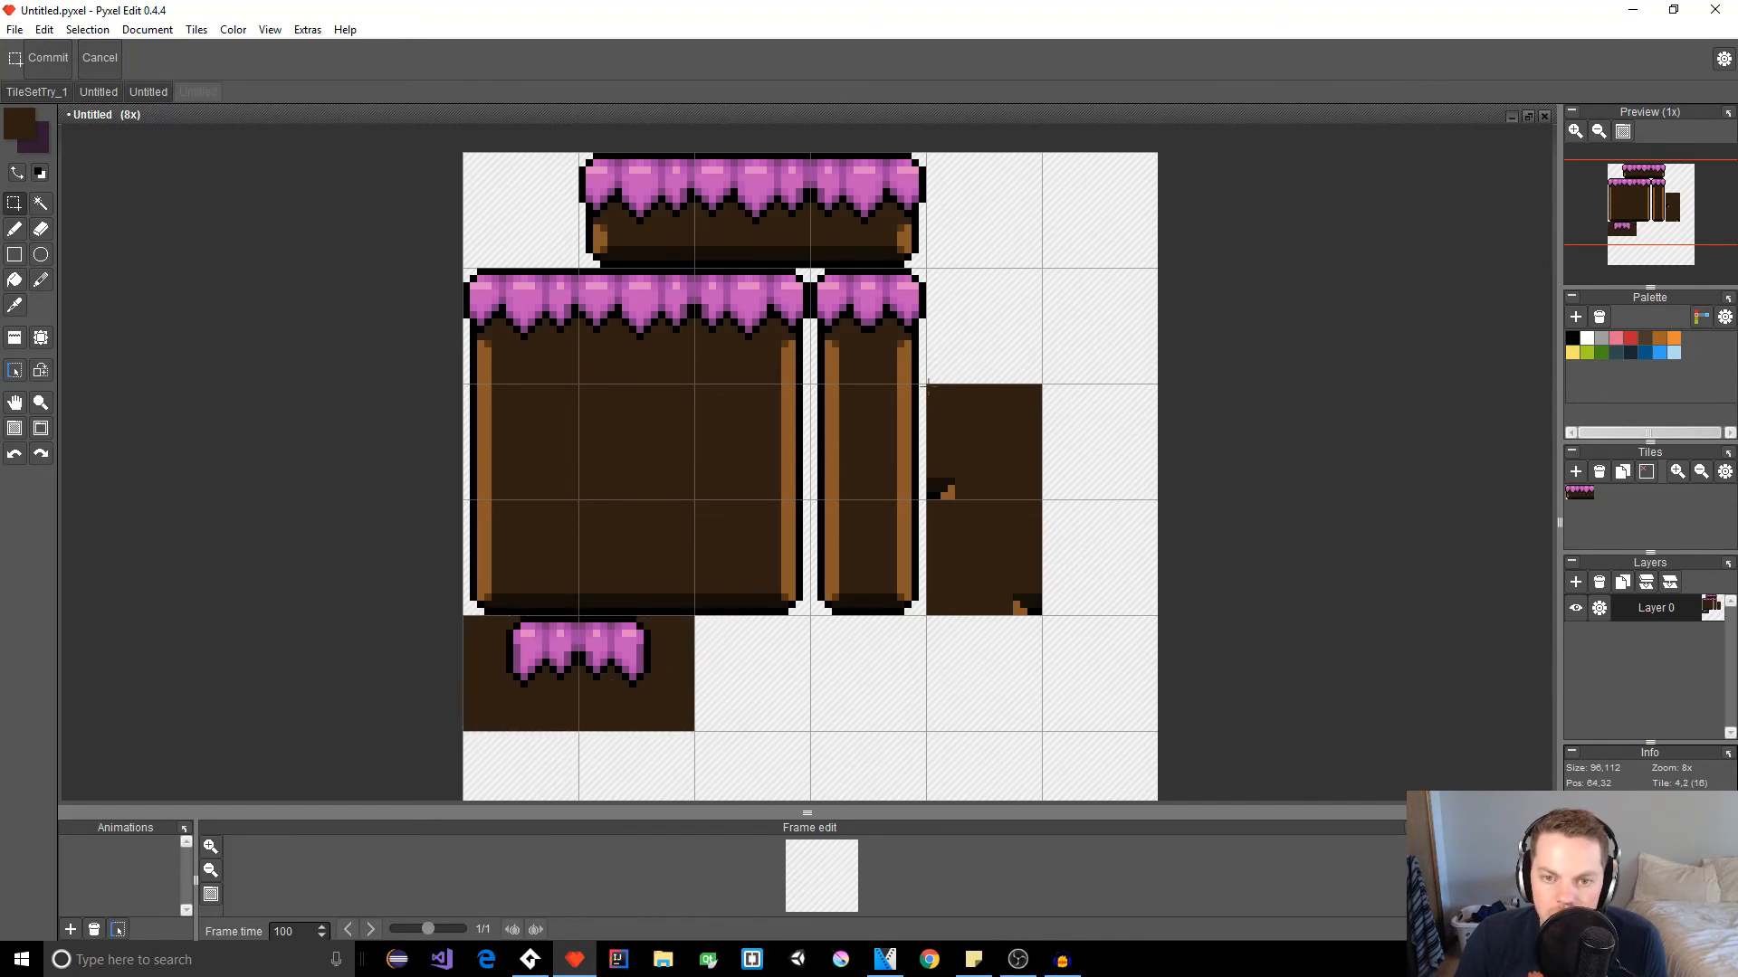
Step: Place the two inner bottom-corner tiles in the third and fourth columns beside the fringed inner corners
drag(927, 385, 773, 689)
drag(1075, 482, 941, 614)
click(1121, 481)
drag(1039, 497, 867, 694)
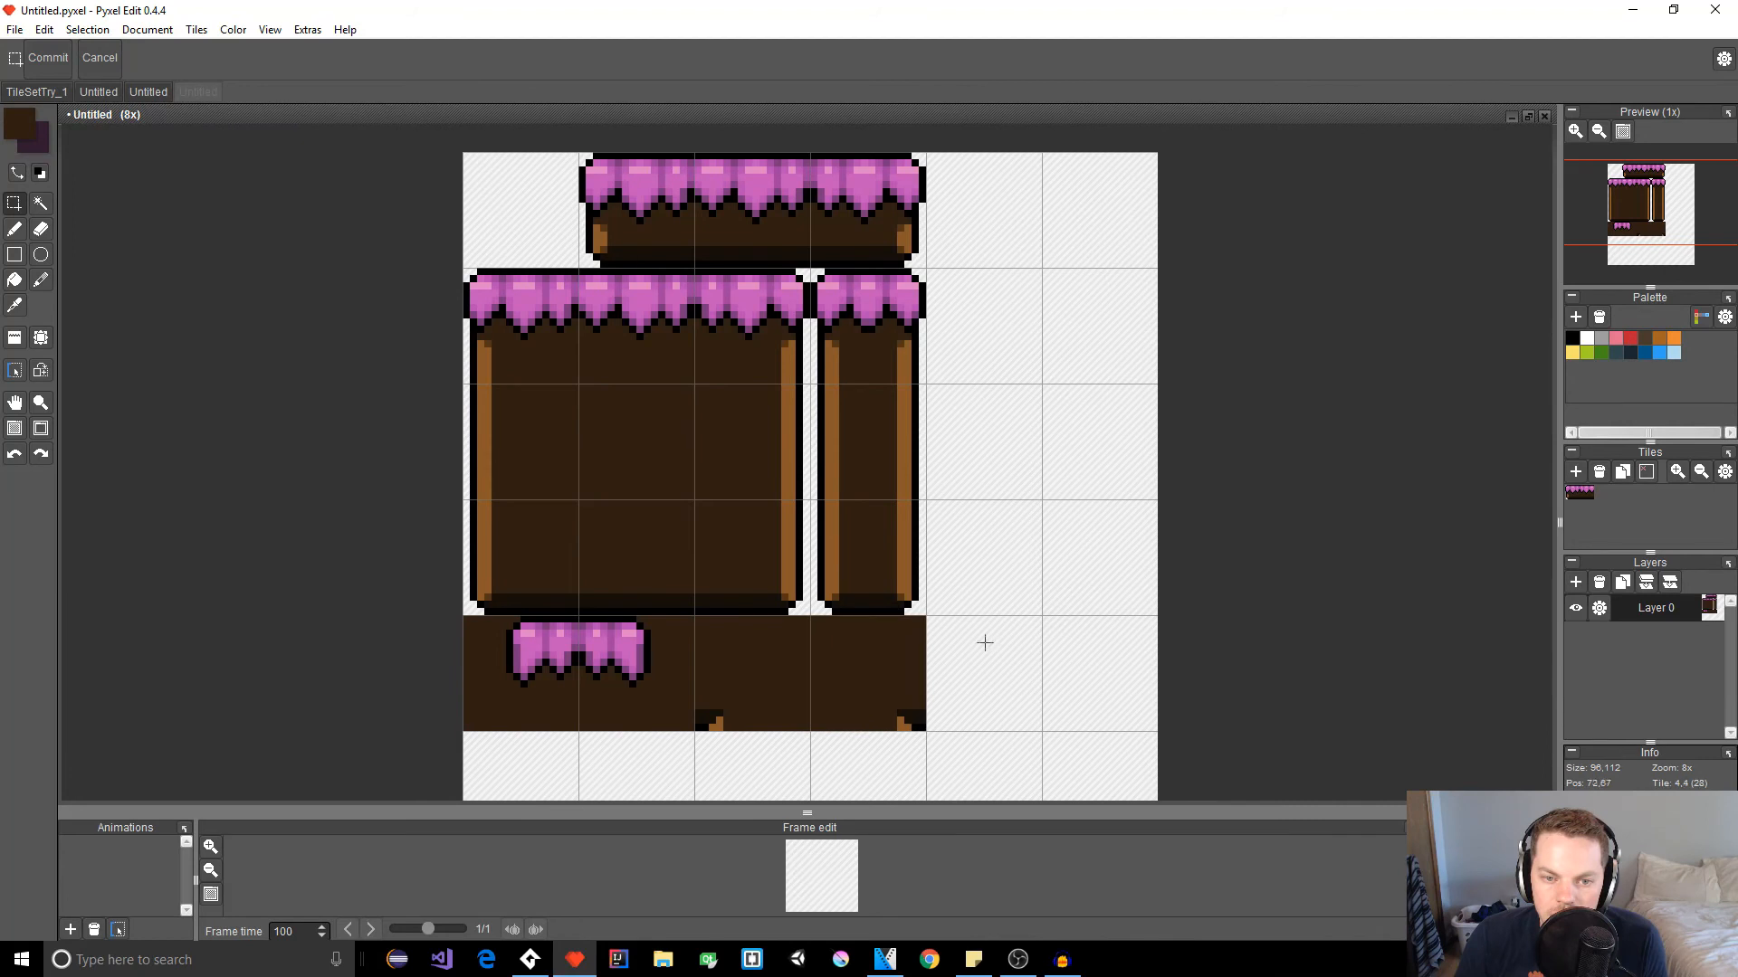
Step: Examine the rearranged tileset as a whole and up close, especially the ground block's plain interior
scroll(981, 639, down, 1)
scroll(1007, 600, down, 1)
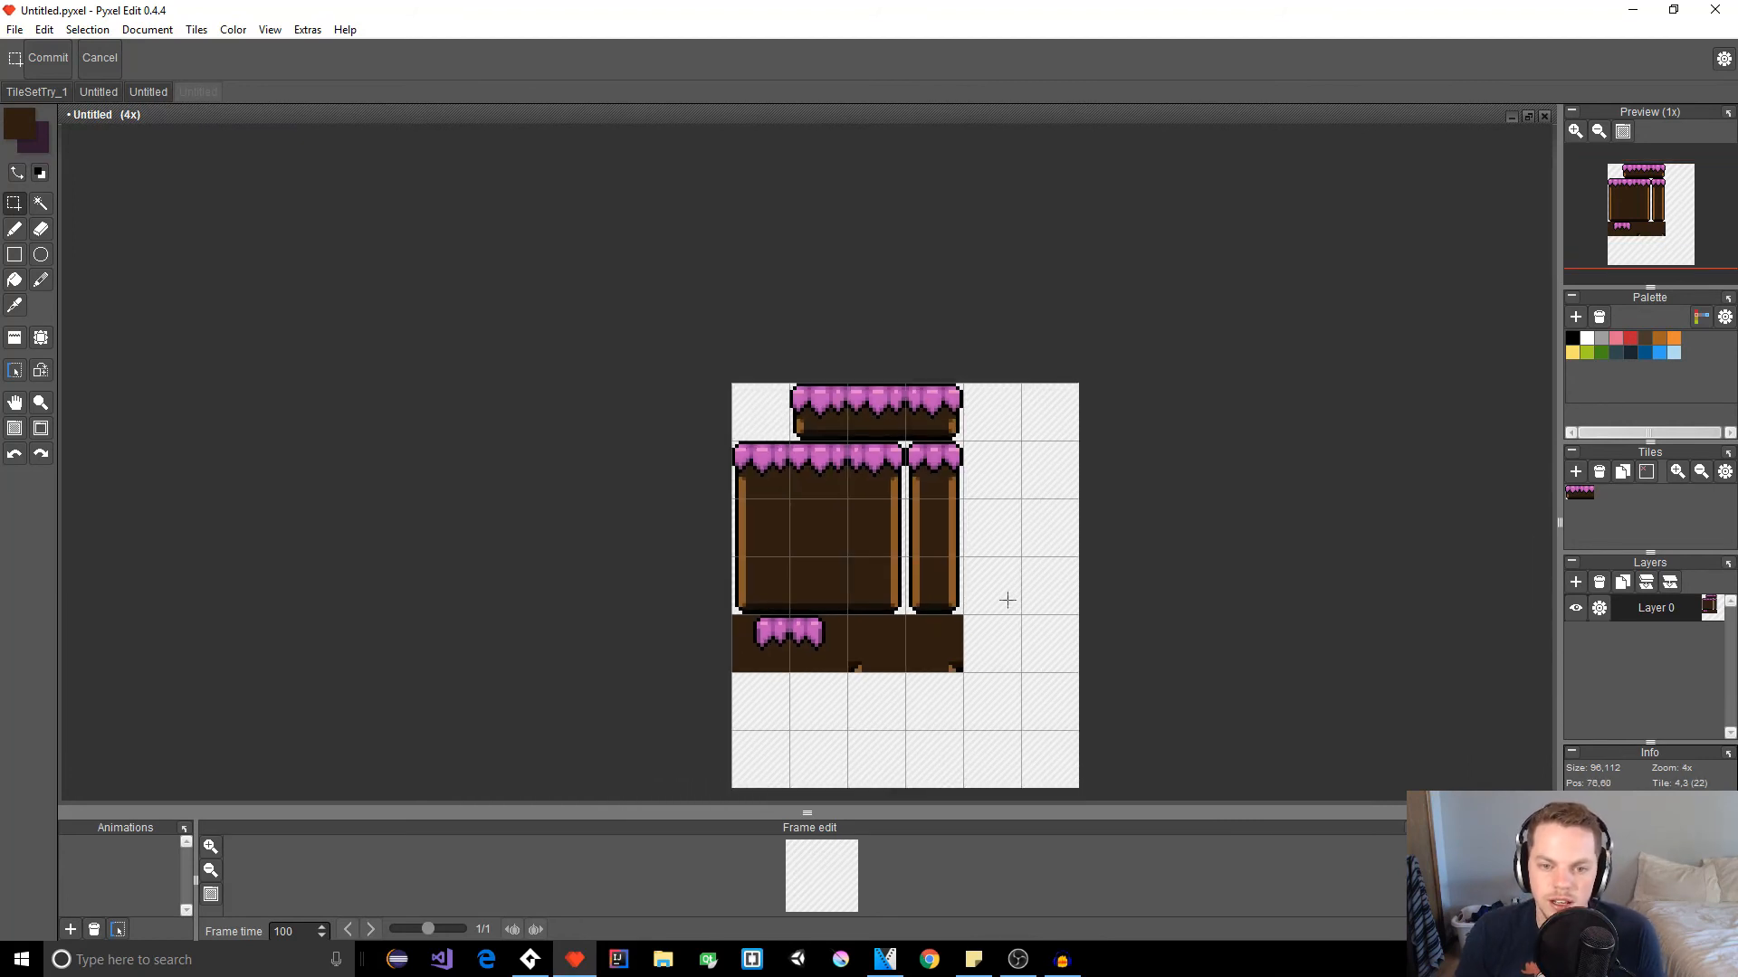
scroll(995, 599, up, 5)
scroll(986, 619, down, 5)
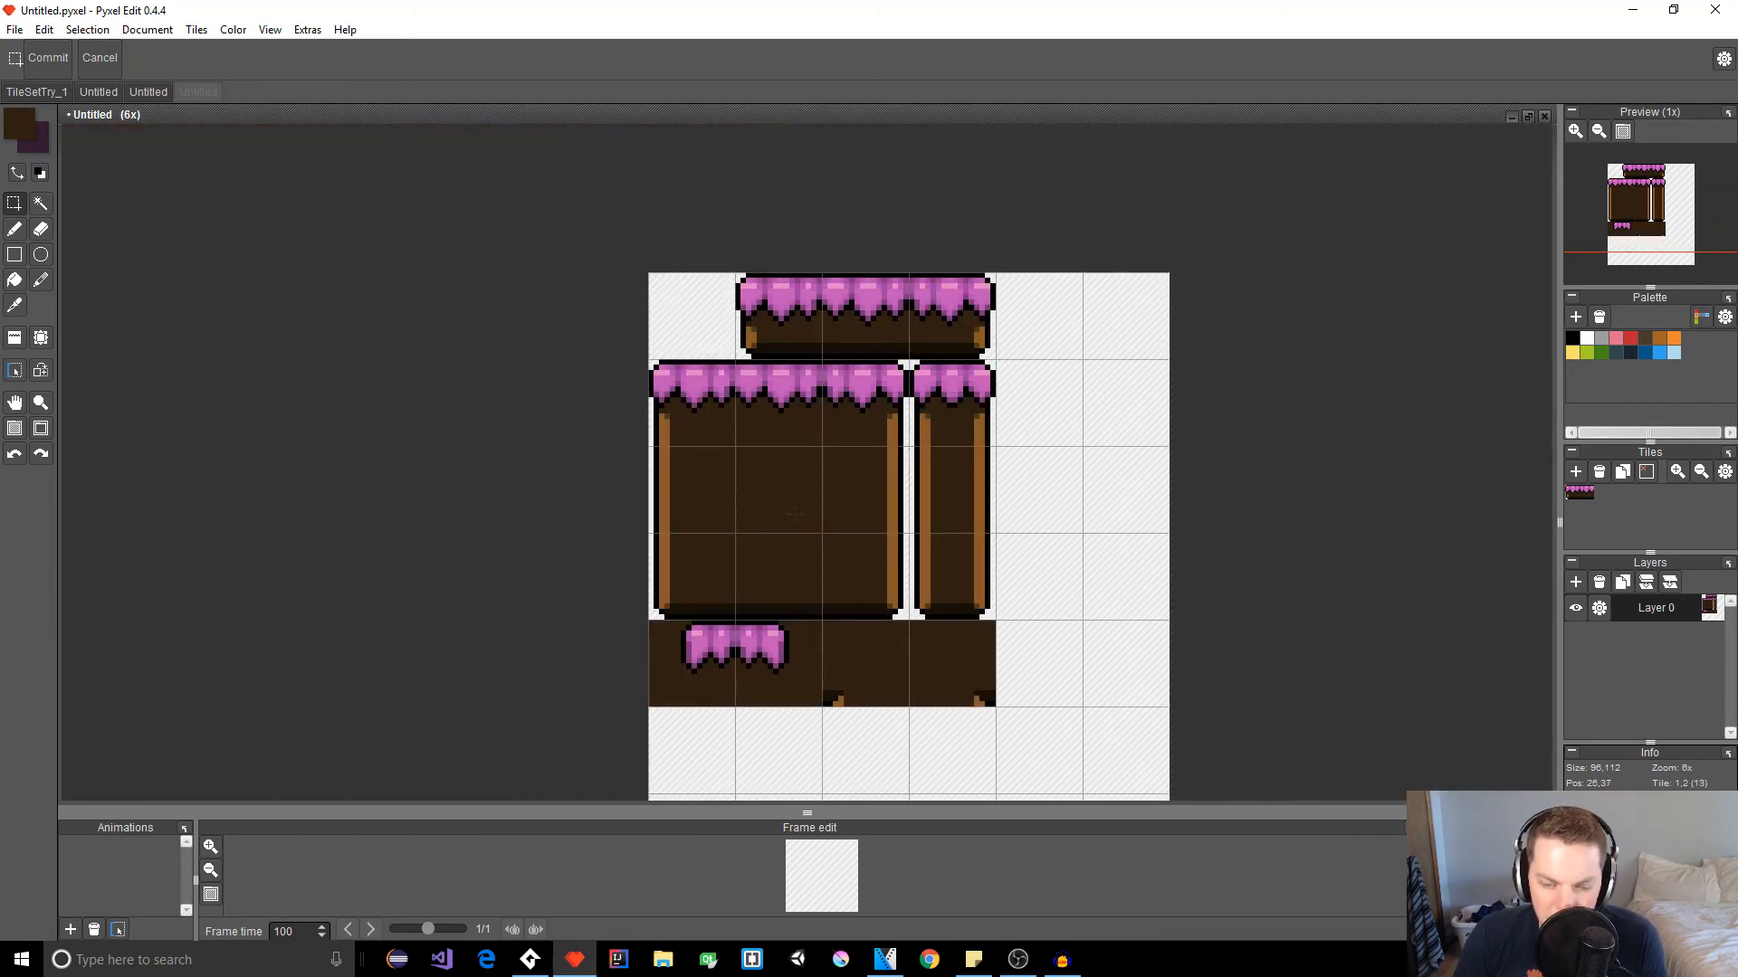
key(b)
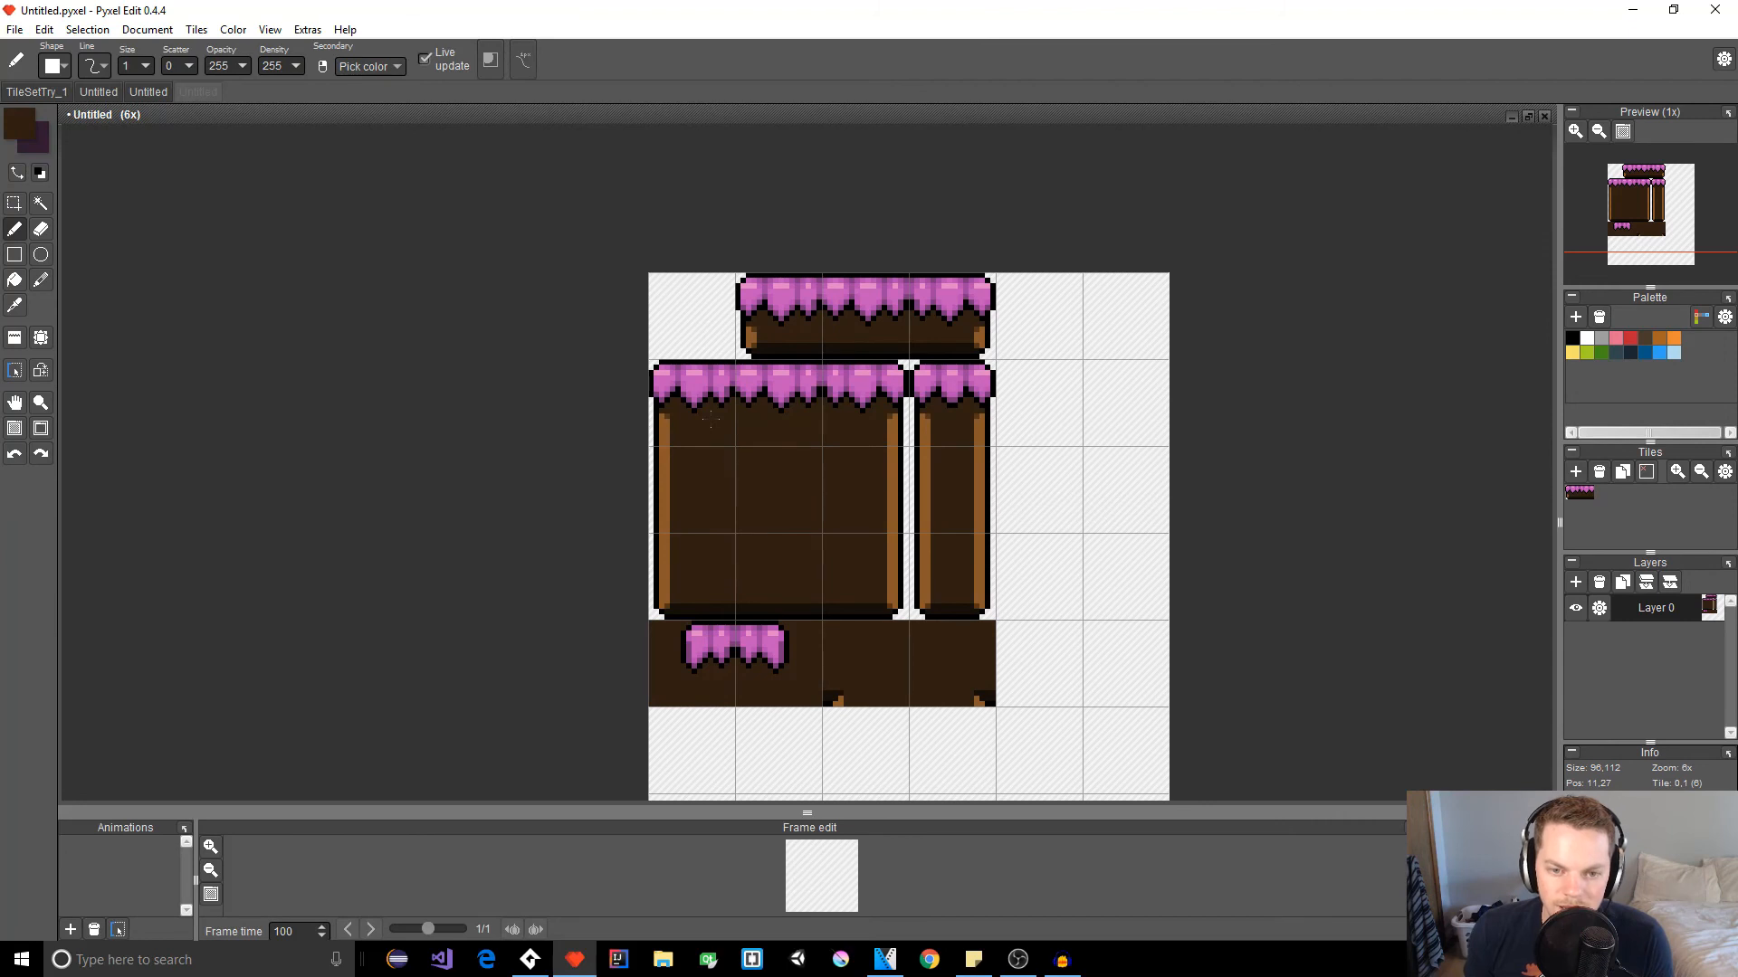
scroll(710, 423, up, 2)
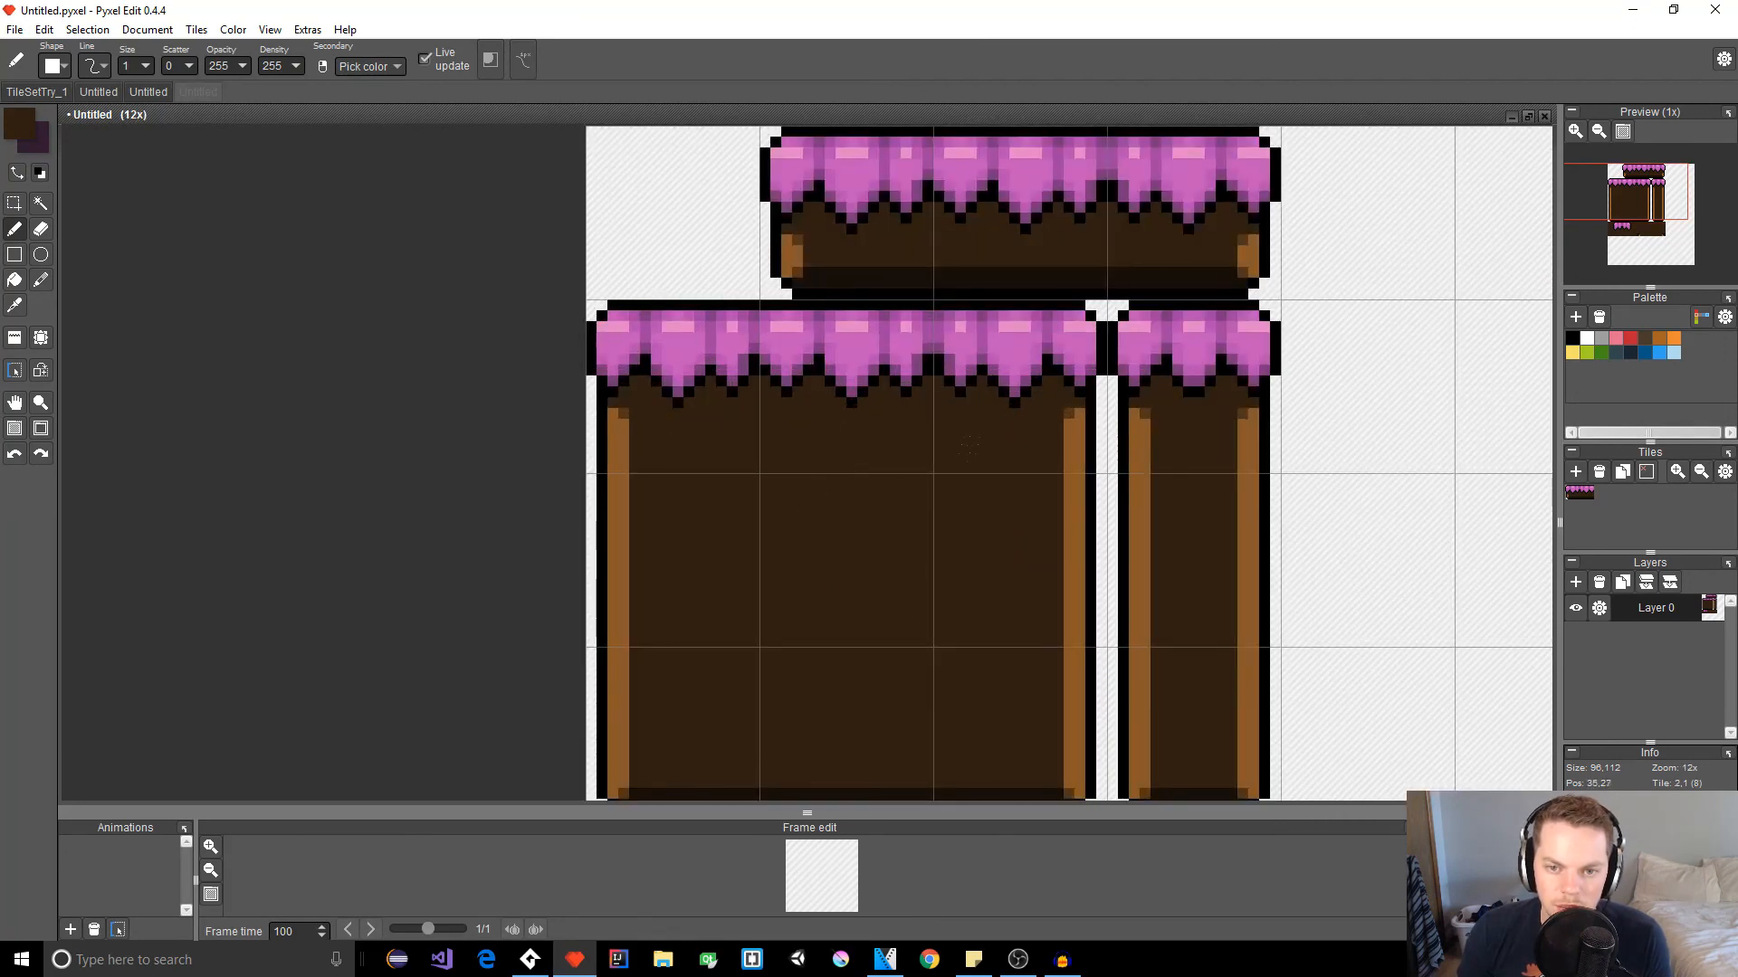
scroll(969, 446, down, 2)
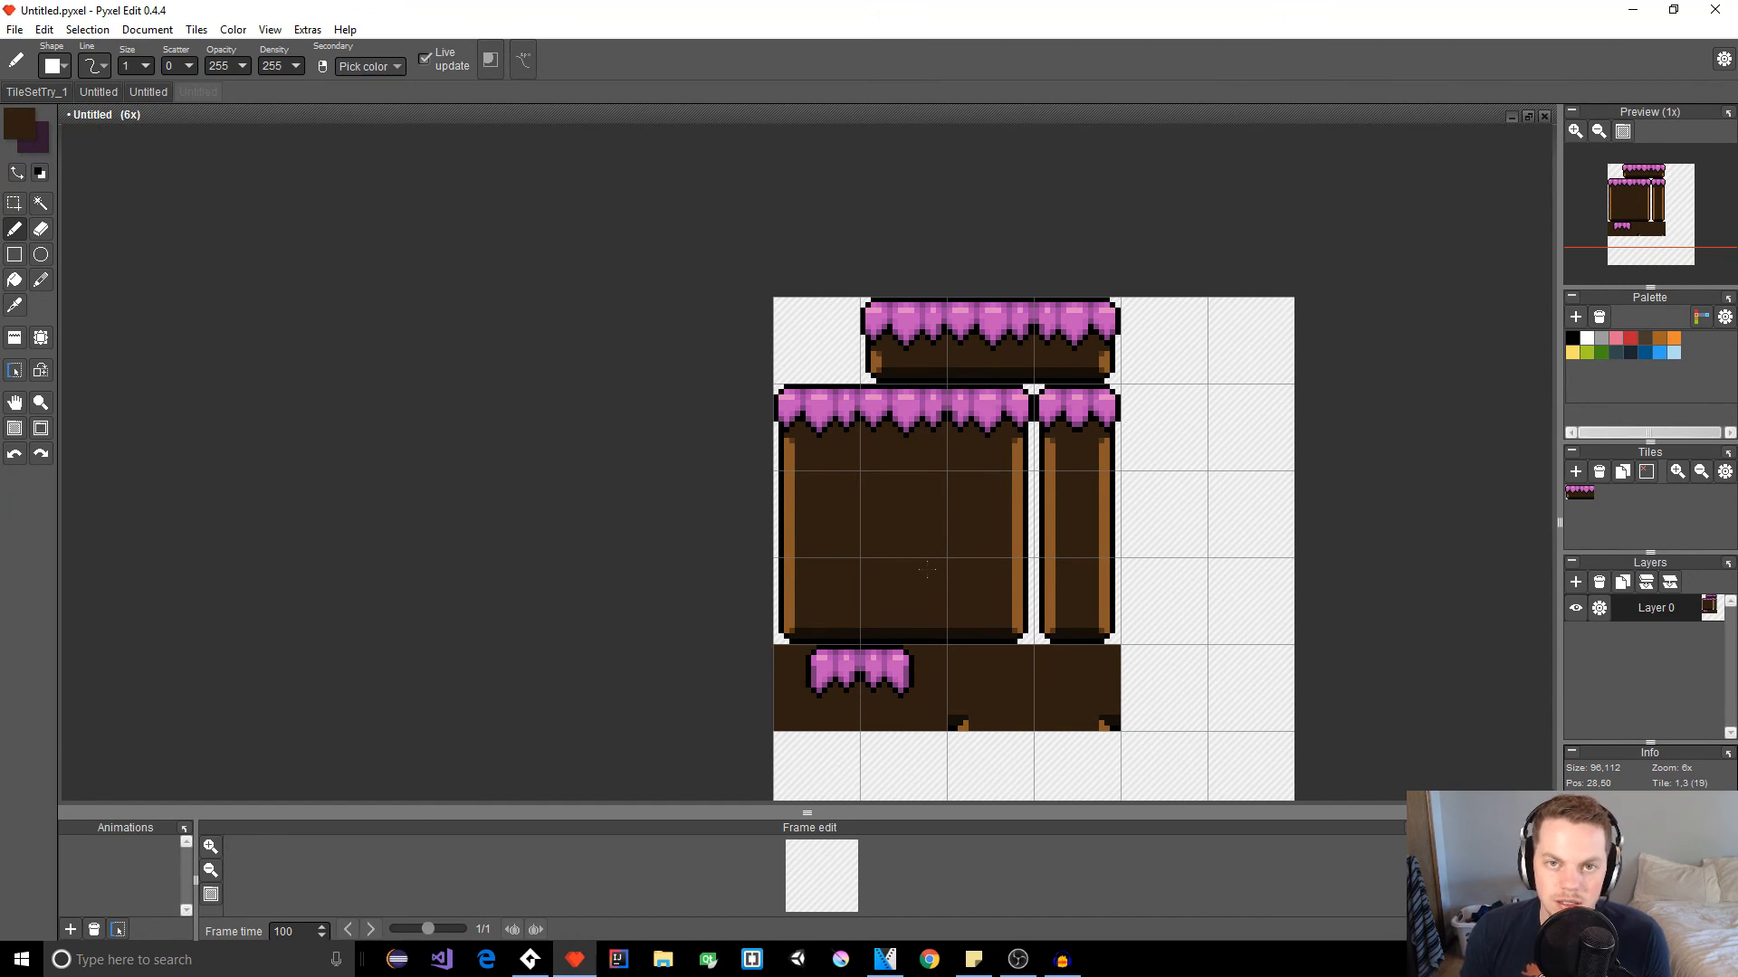
scroll(927, 469, up, 2)
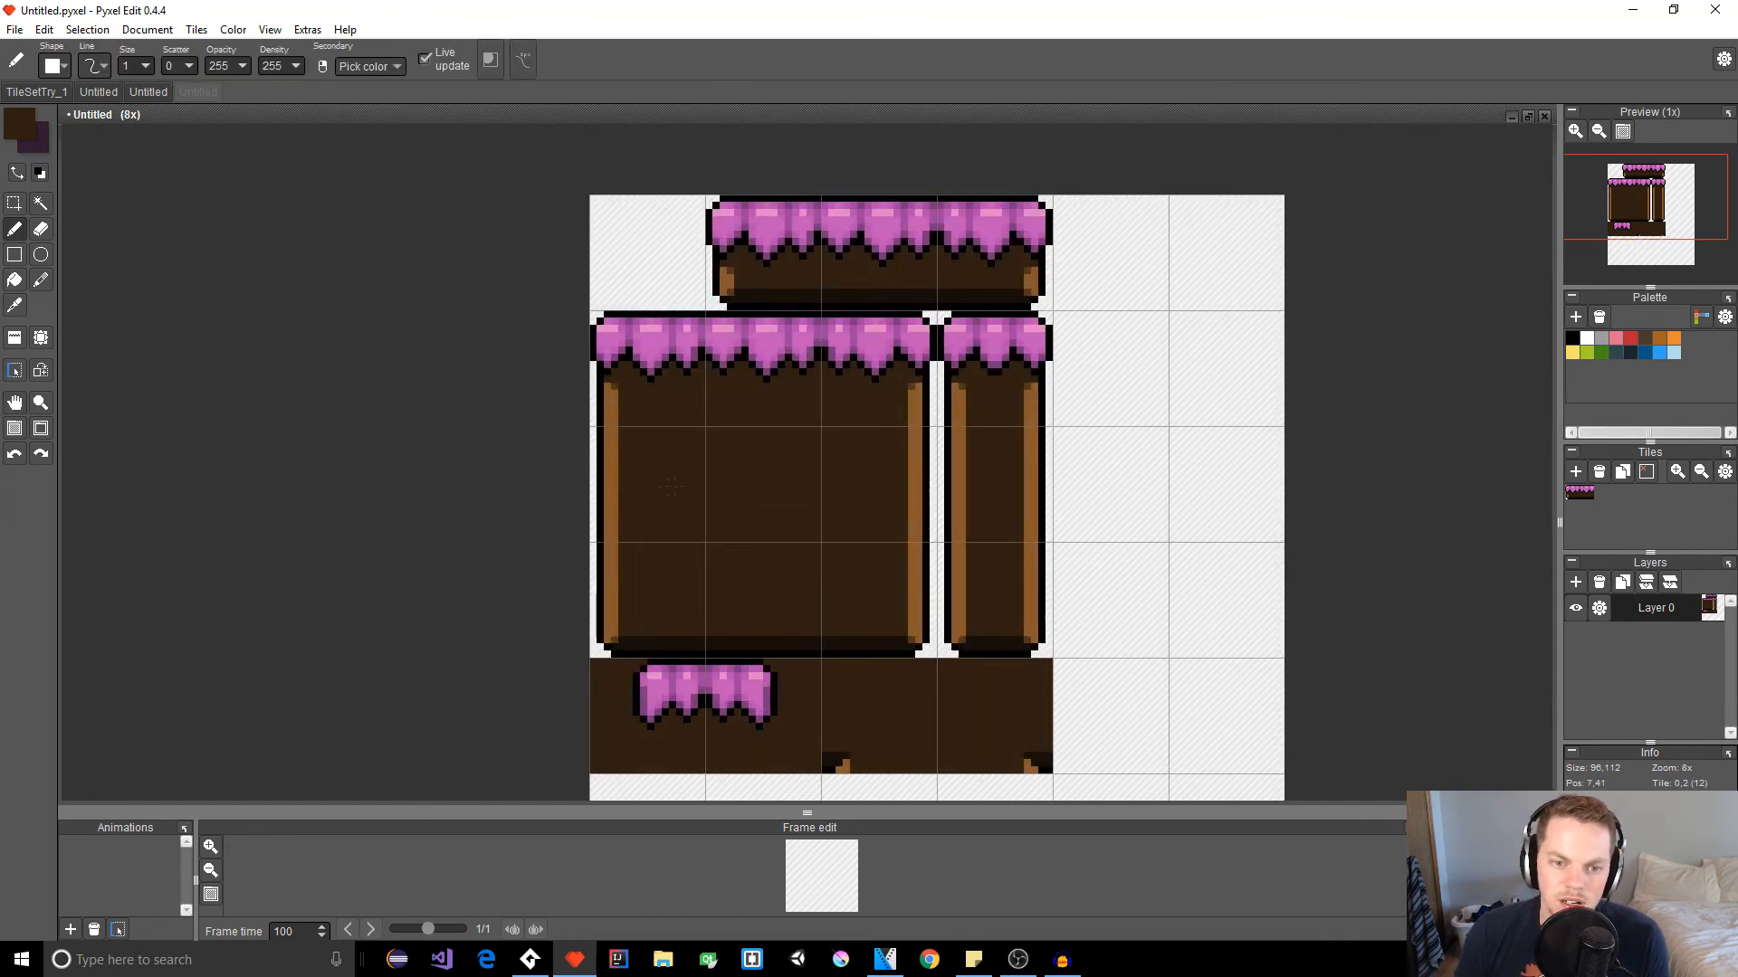
right_click(611, 460)
mouse_move(628, 465)
mouse_down()
mouse_move(904, 445)
mouse_move(757, 496)
mouse_move(623, 480)
mouse_move(865, 491)
mouse_move(767, 493)
mouse_move(629, 449)
mouse_move(820, 496)
mouse_up()
key(ctrl+z)
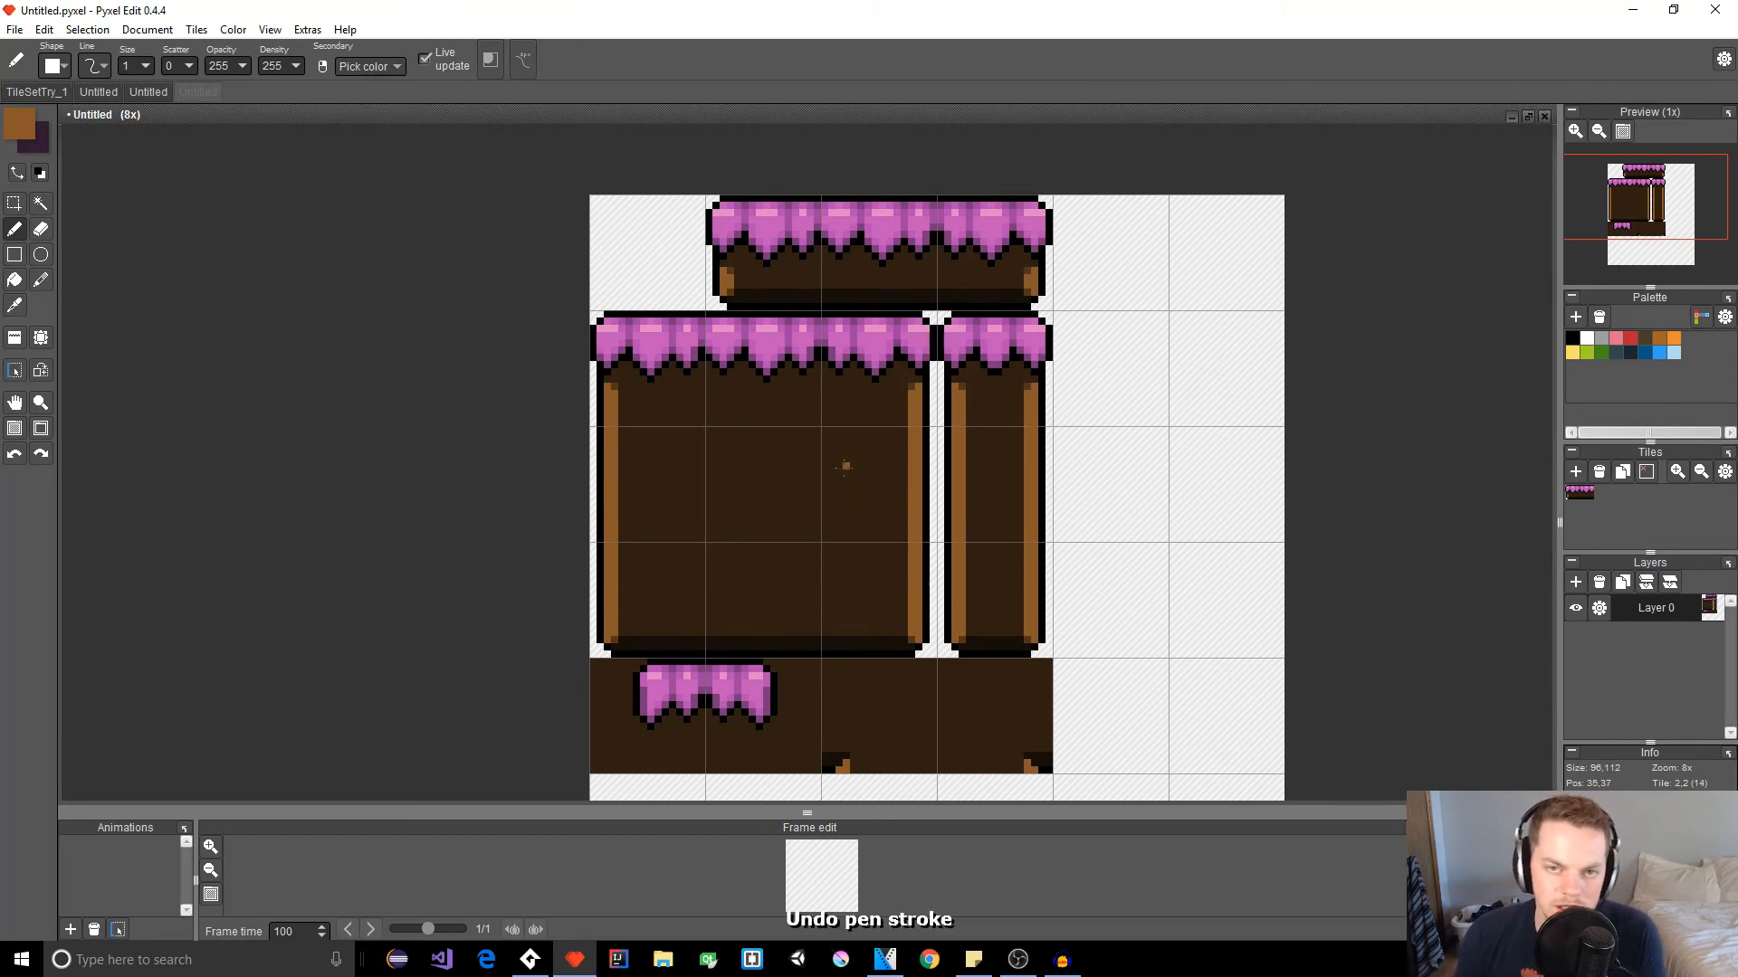
Step: Try notching the black top outline of the ground block down into its pink fringe, then undo the pixel edits
scroll(845, 466, up, 1)
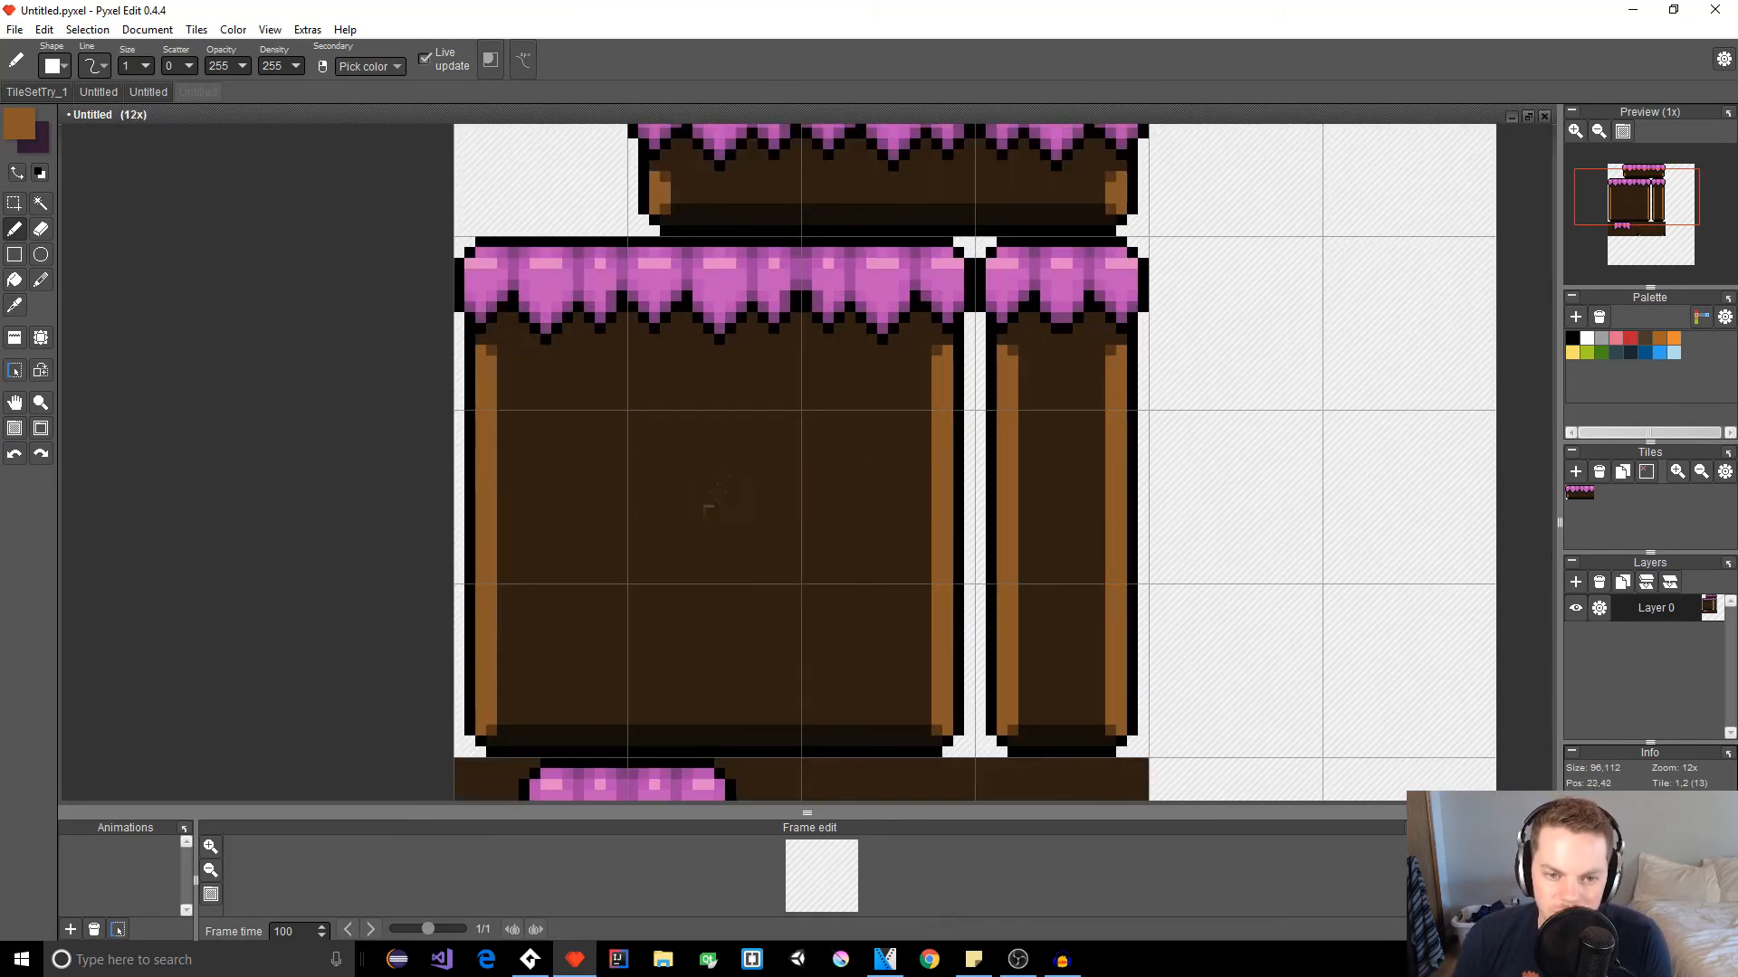
click(15, 204)
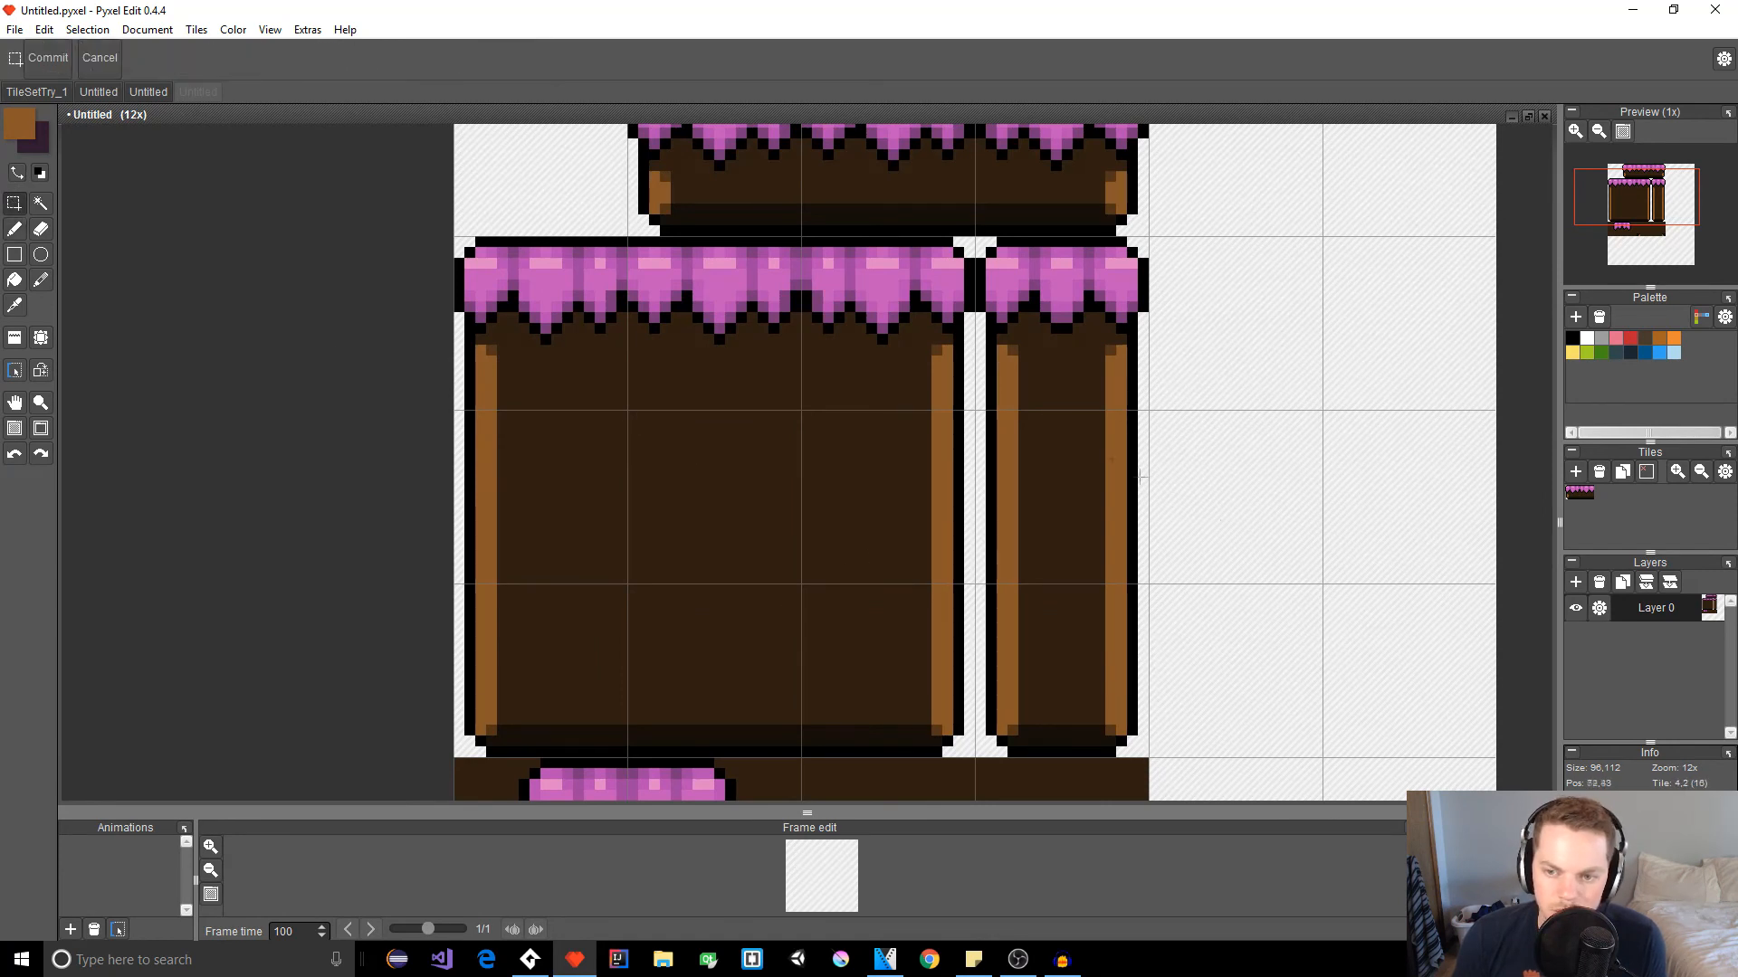
key(space)
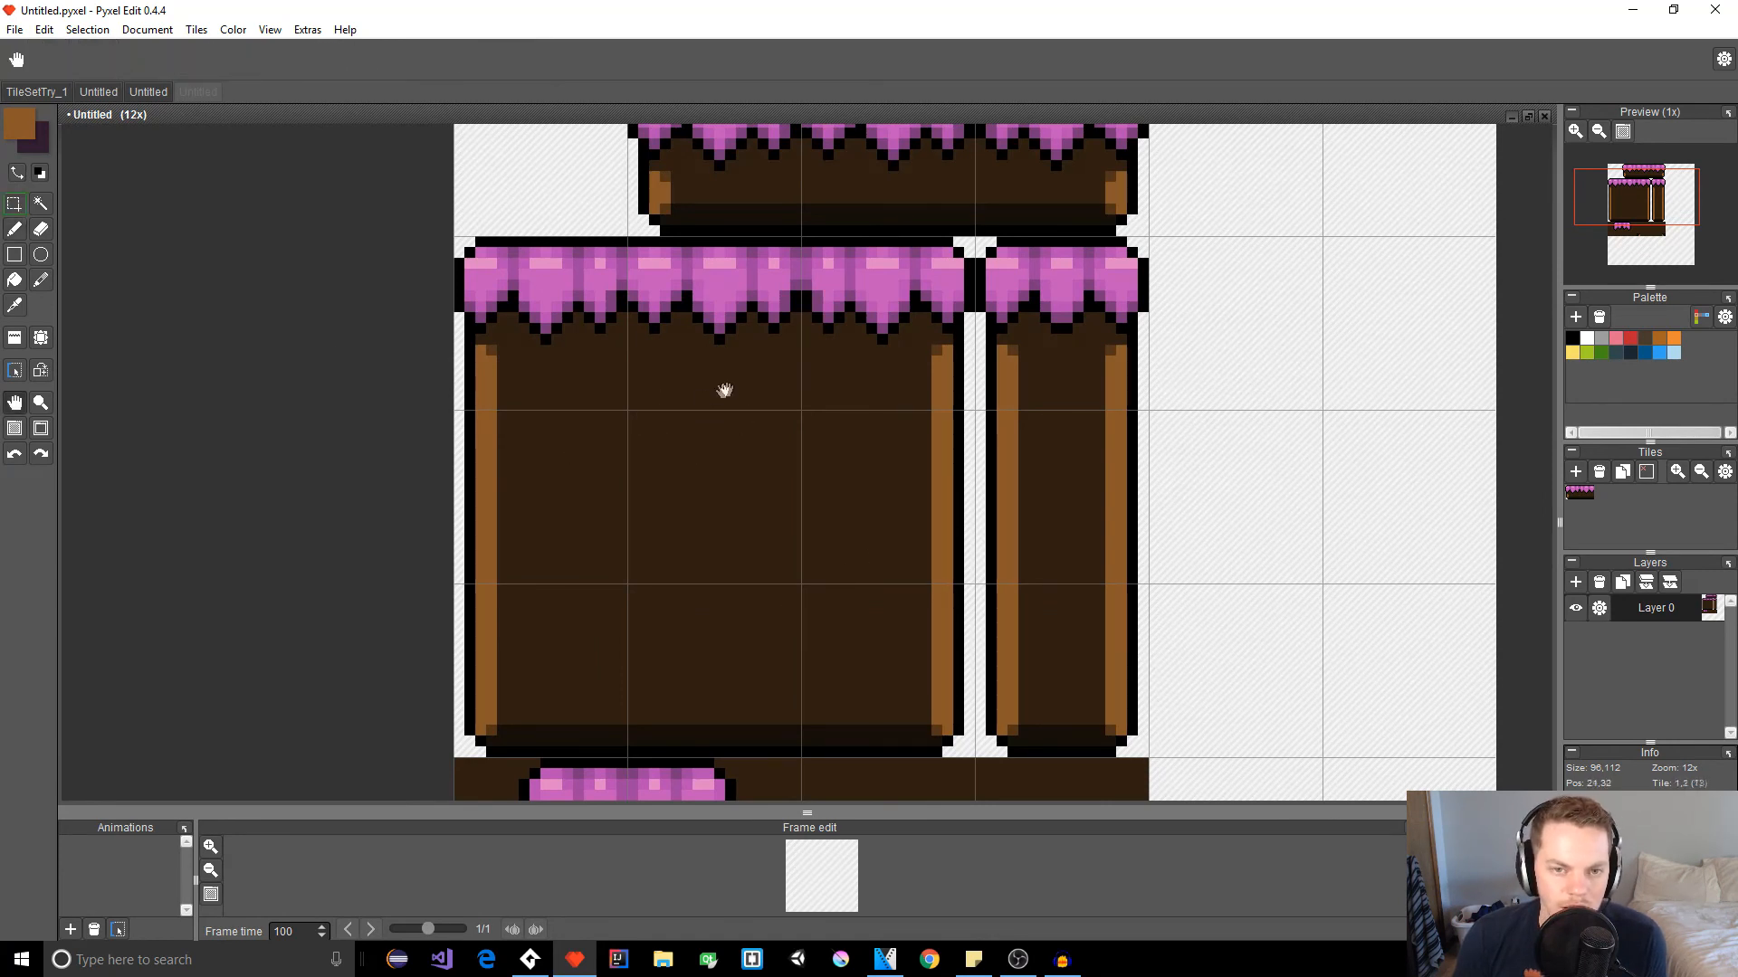
drag(709, 395, 679, 527)
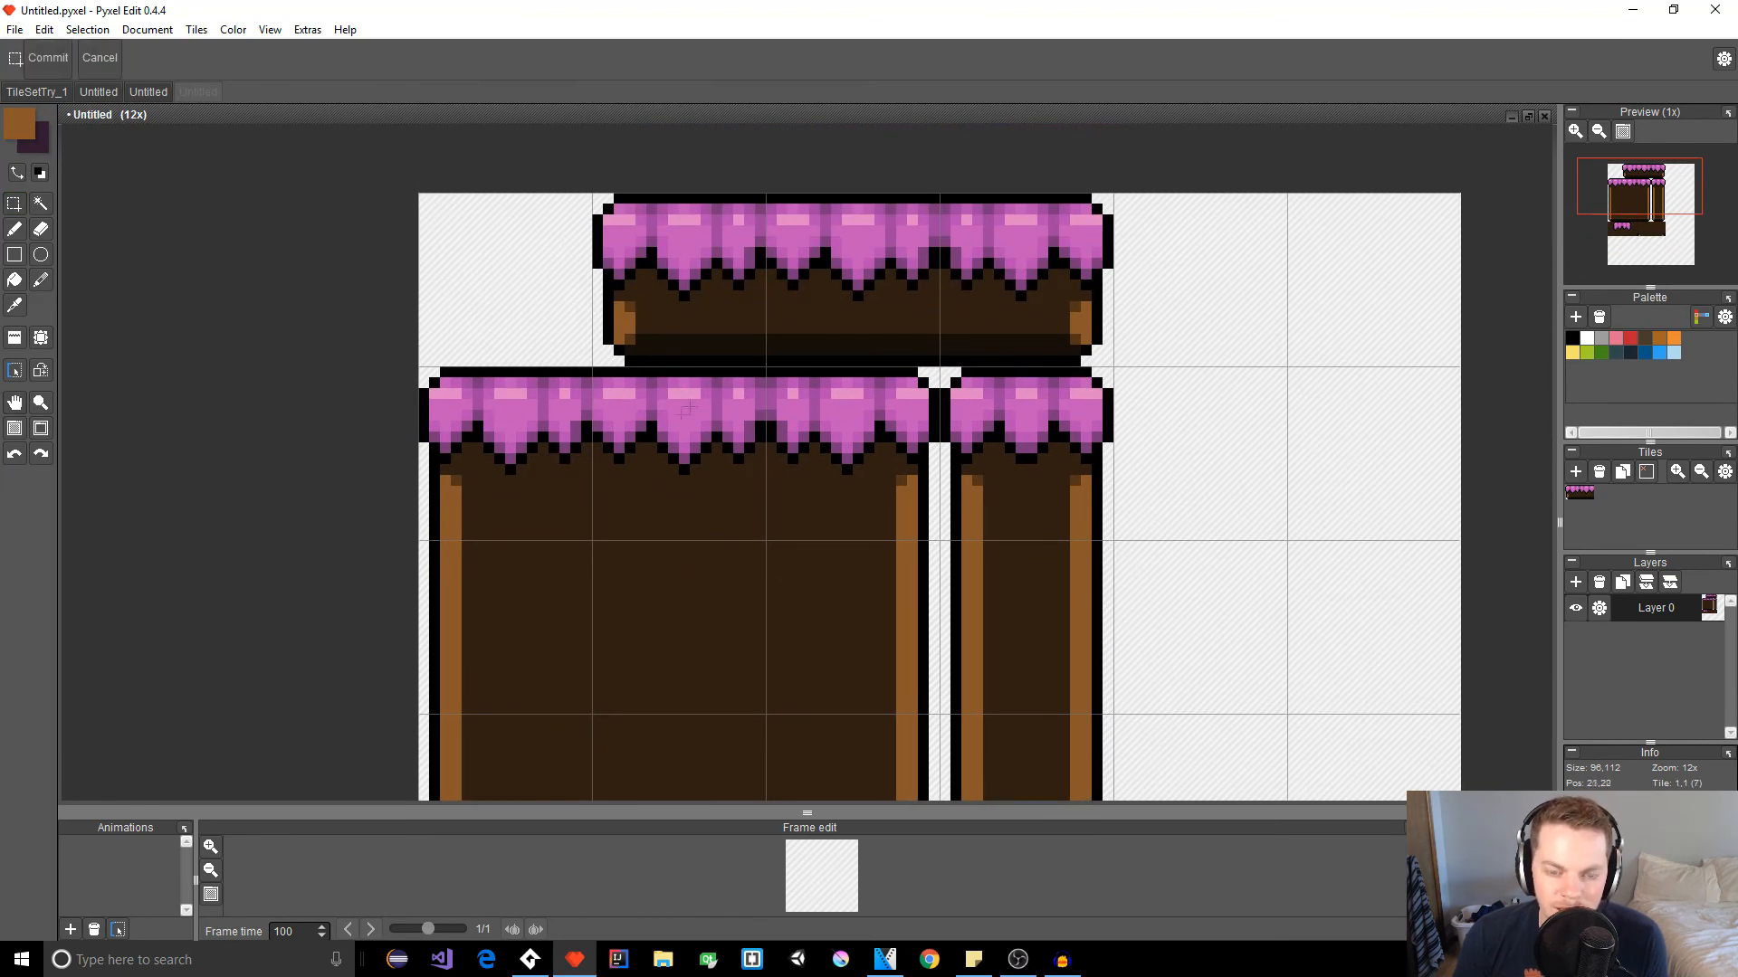
click(14, 229)
alt+click(499, 375)
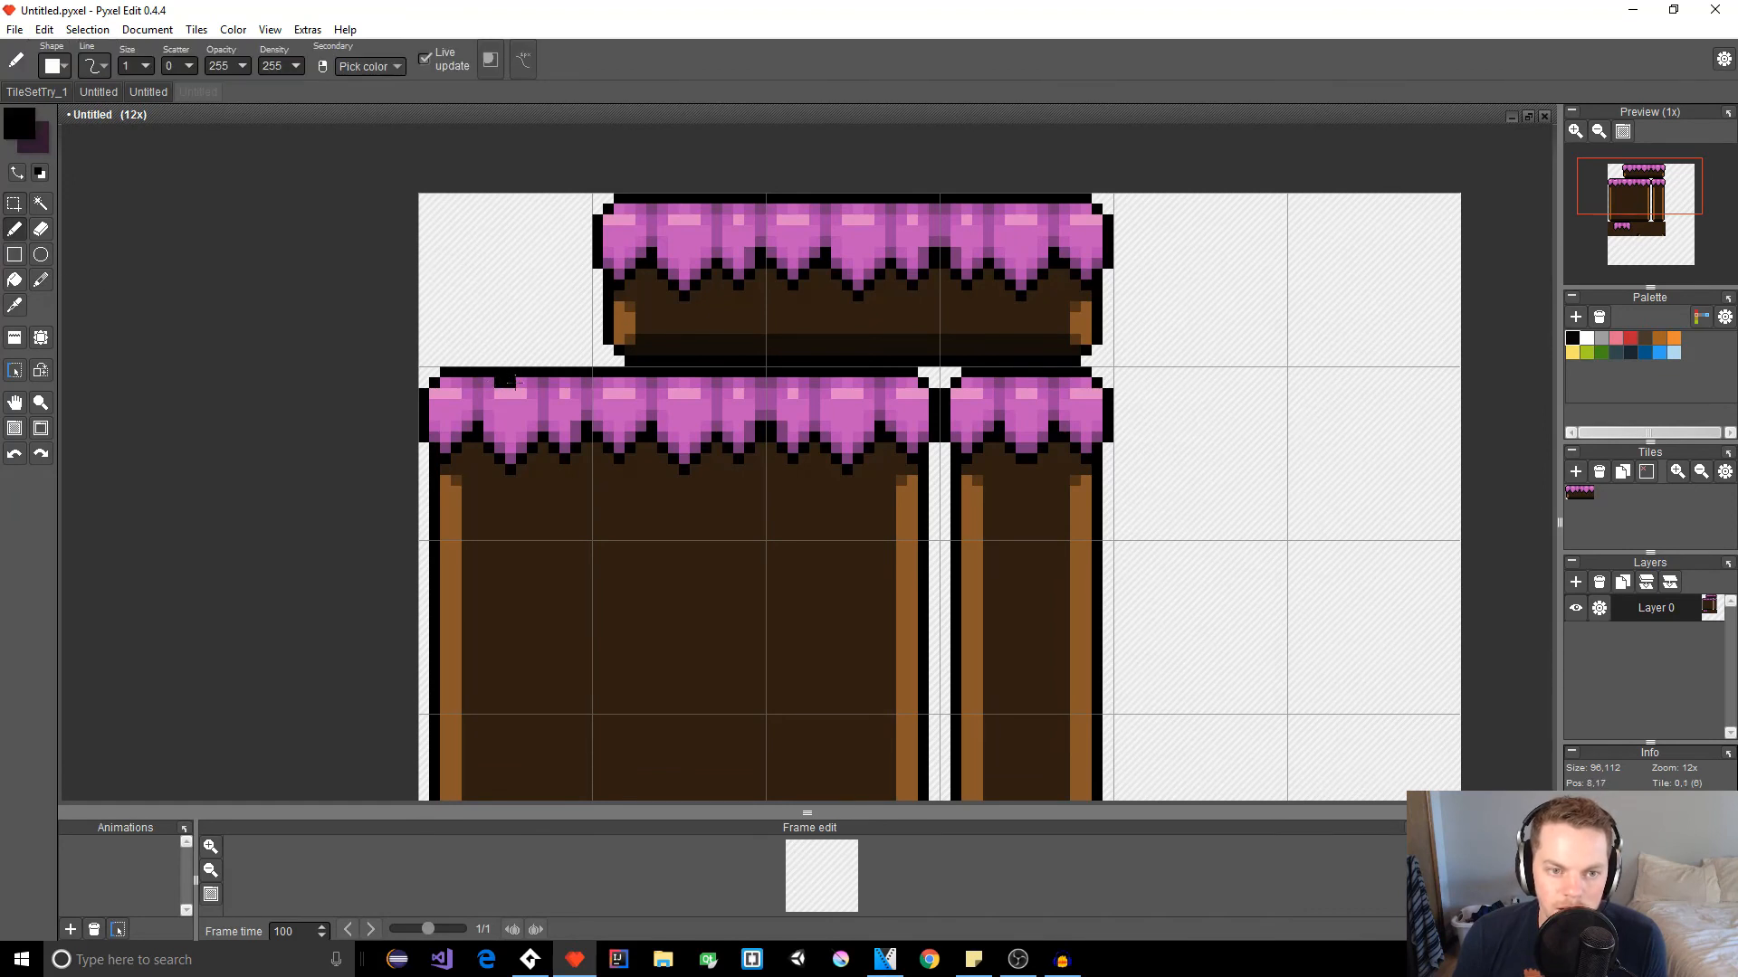
key(e)
drag(500, 373, 521, 373)
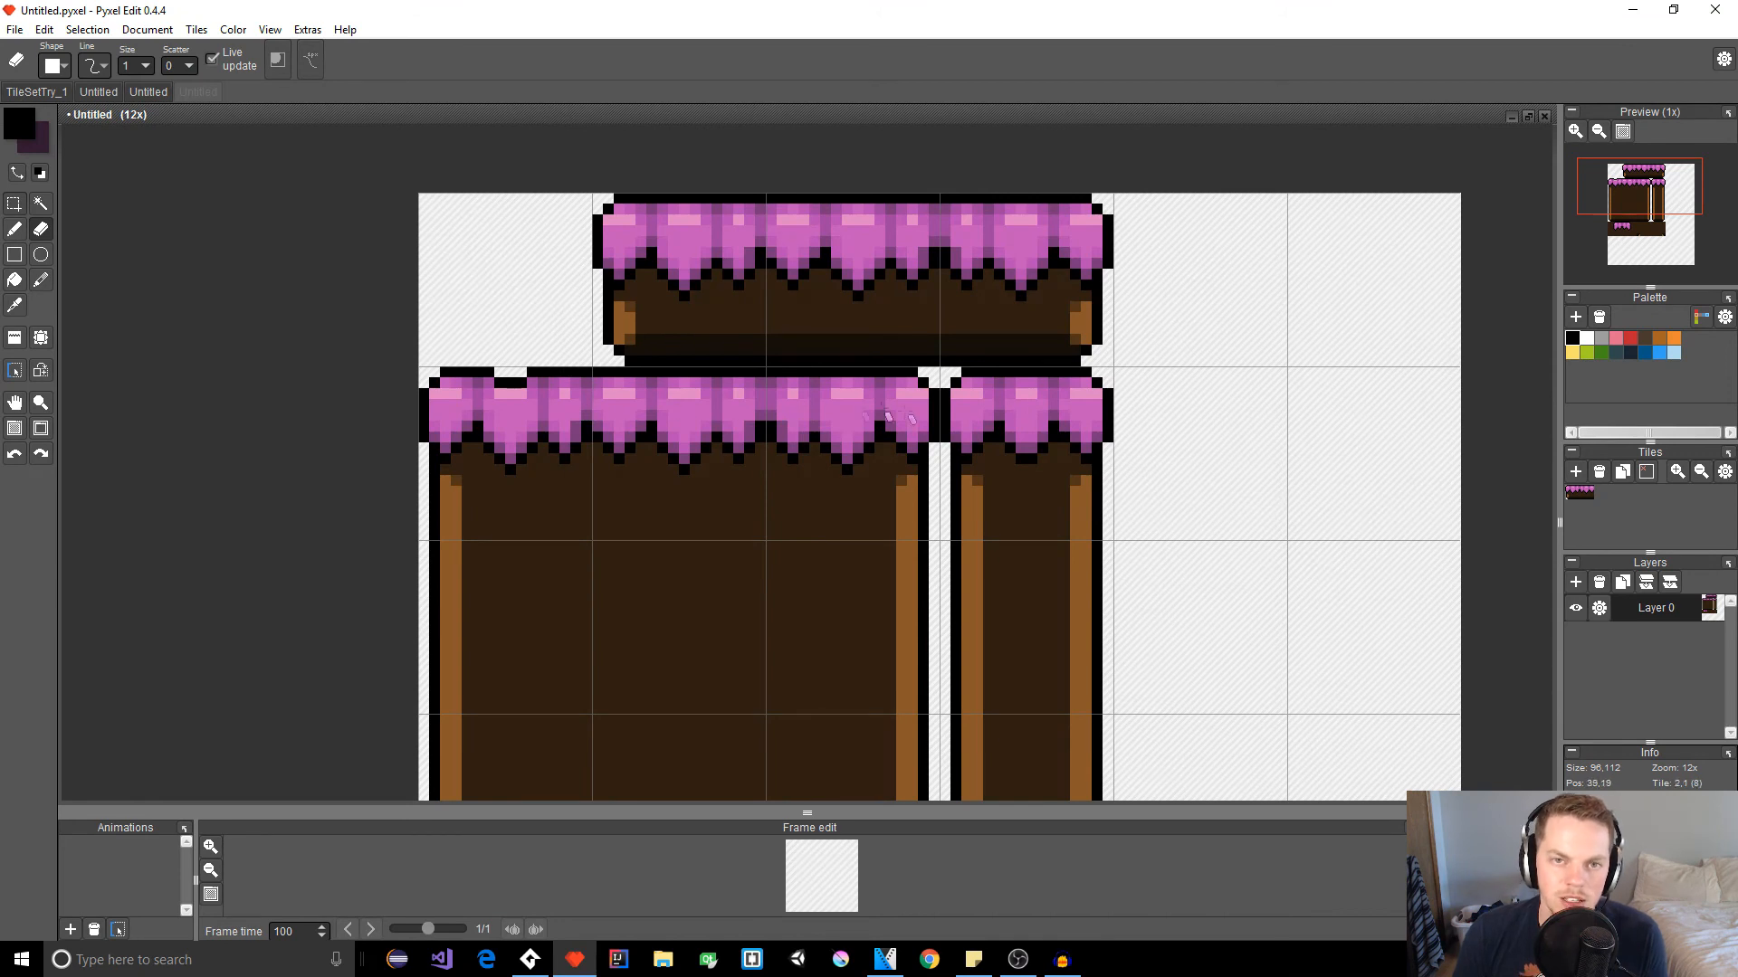
key(ctrl+z)
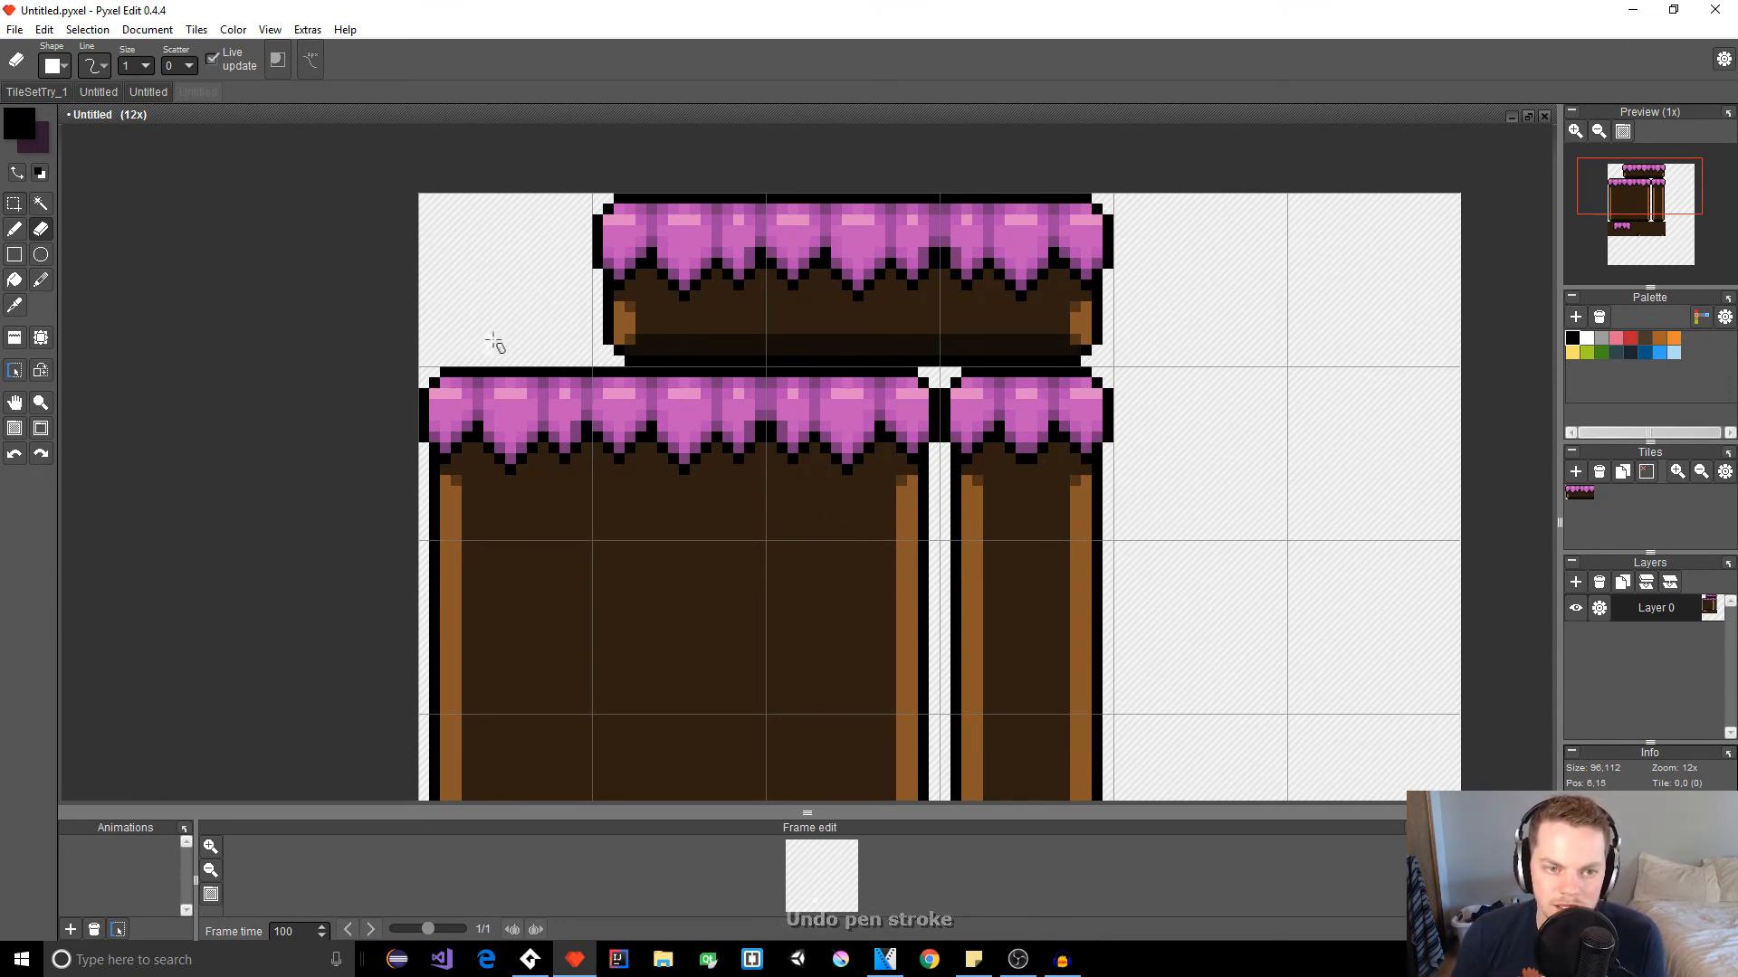
Step: Compare the whole tileset with the other open tileset drawings, including TileSetTry_1, and return to the current one
key(space)
scroll(803, 411, down, 3)
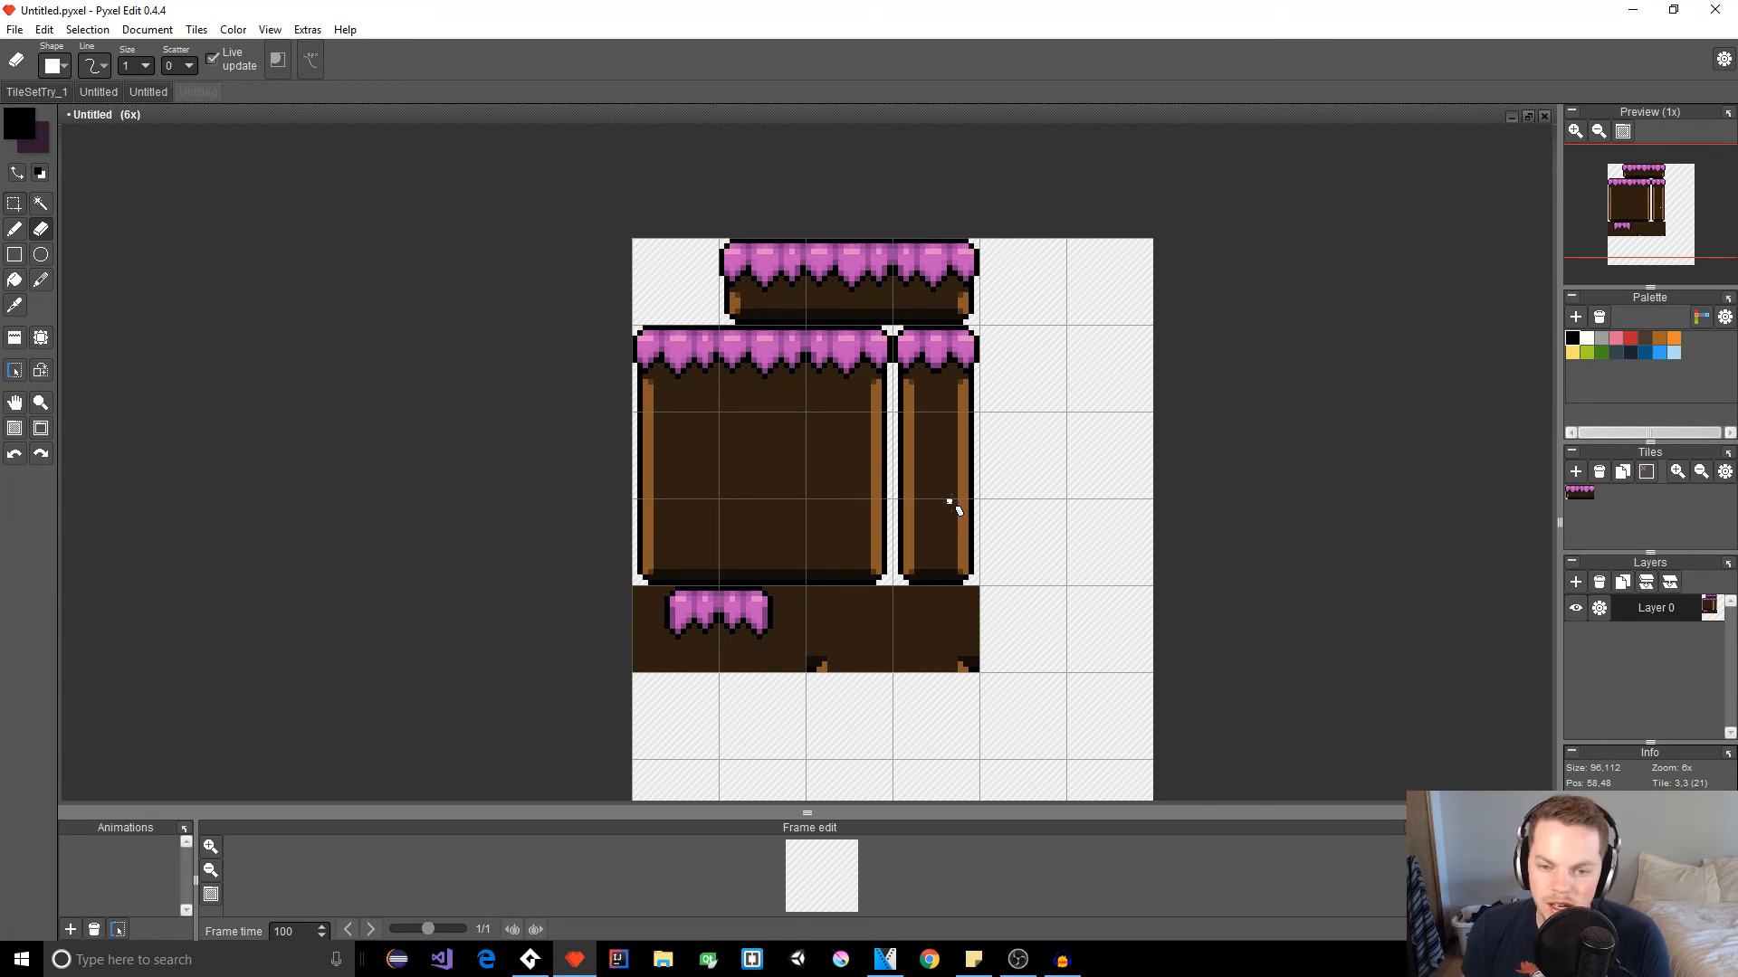
click(150, 94)
click(89, 94)
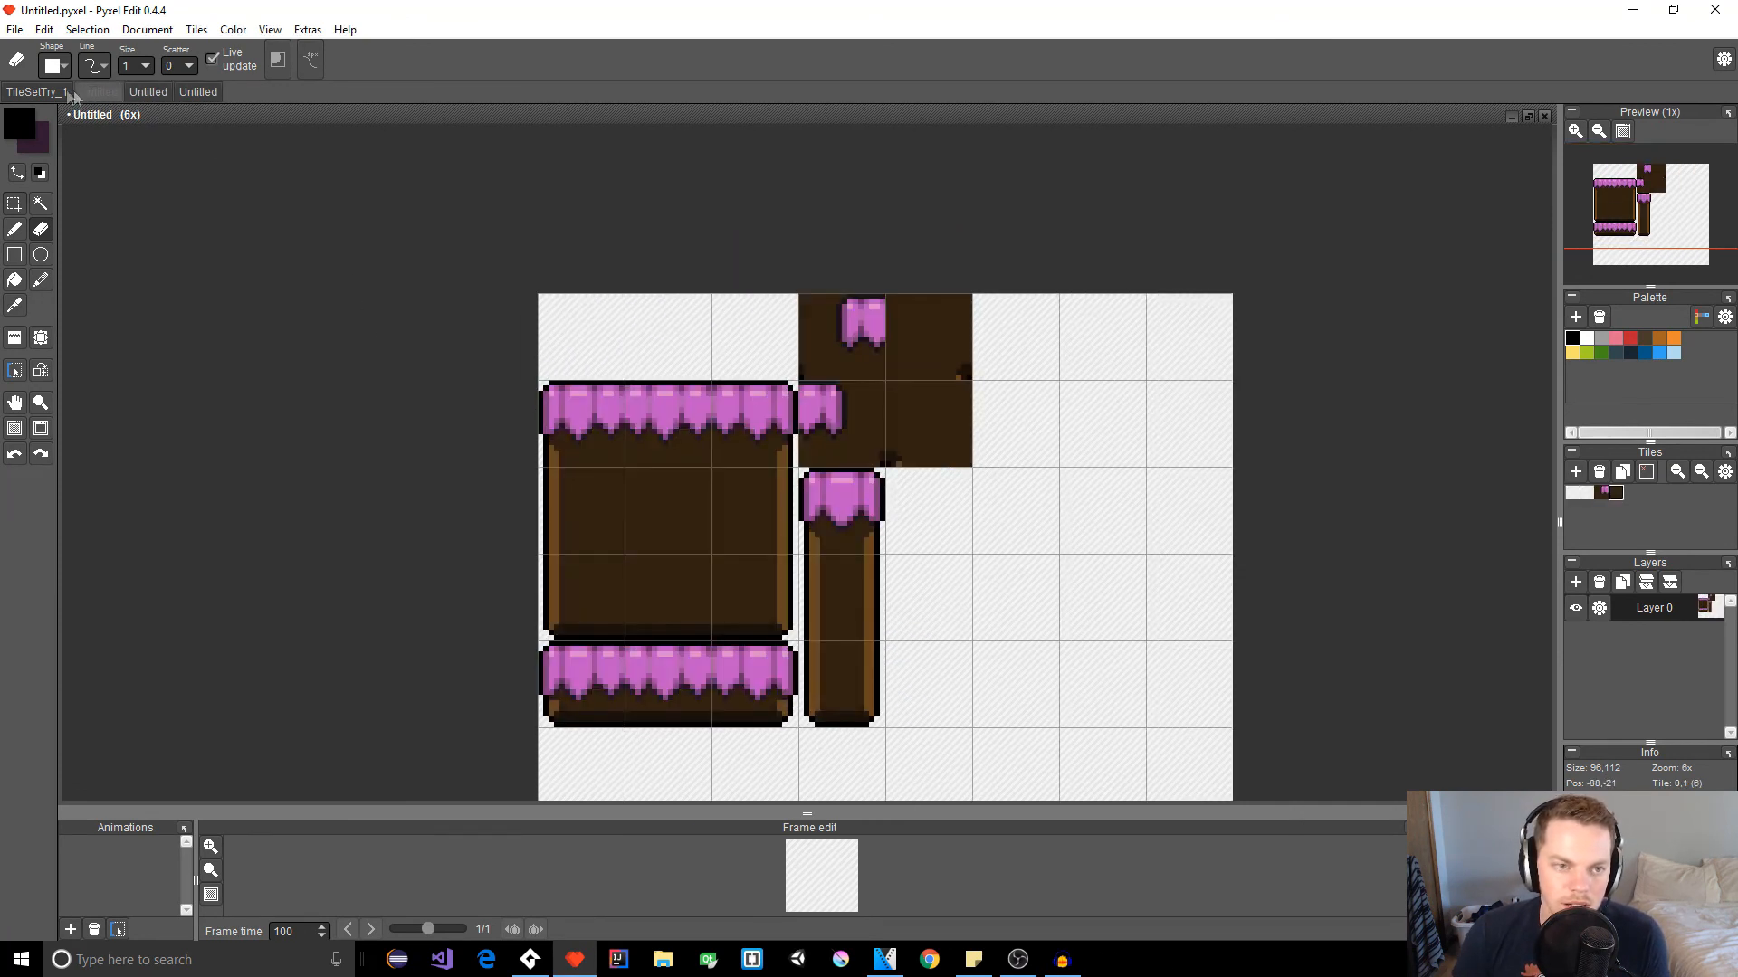
click(37, 91)
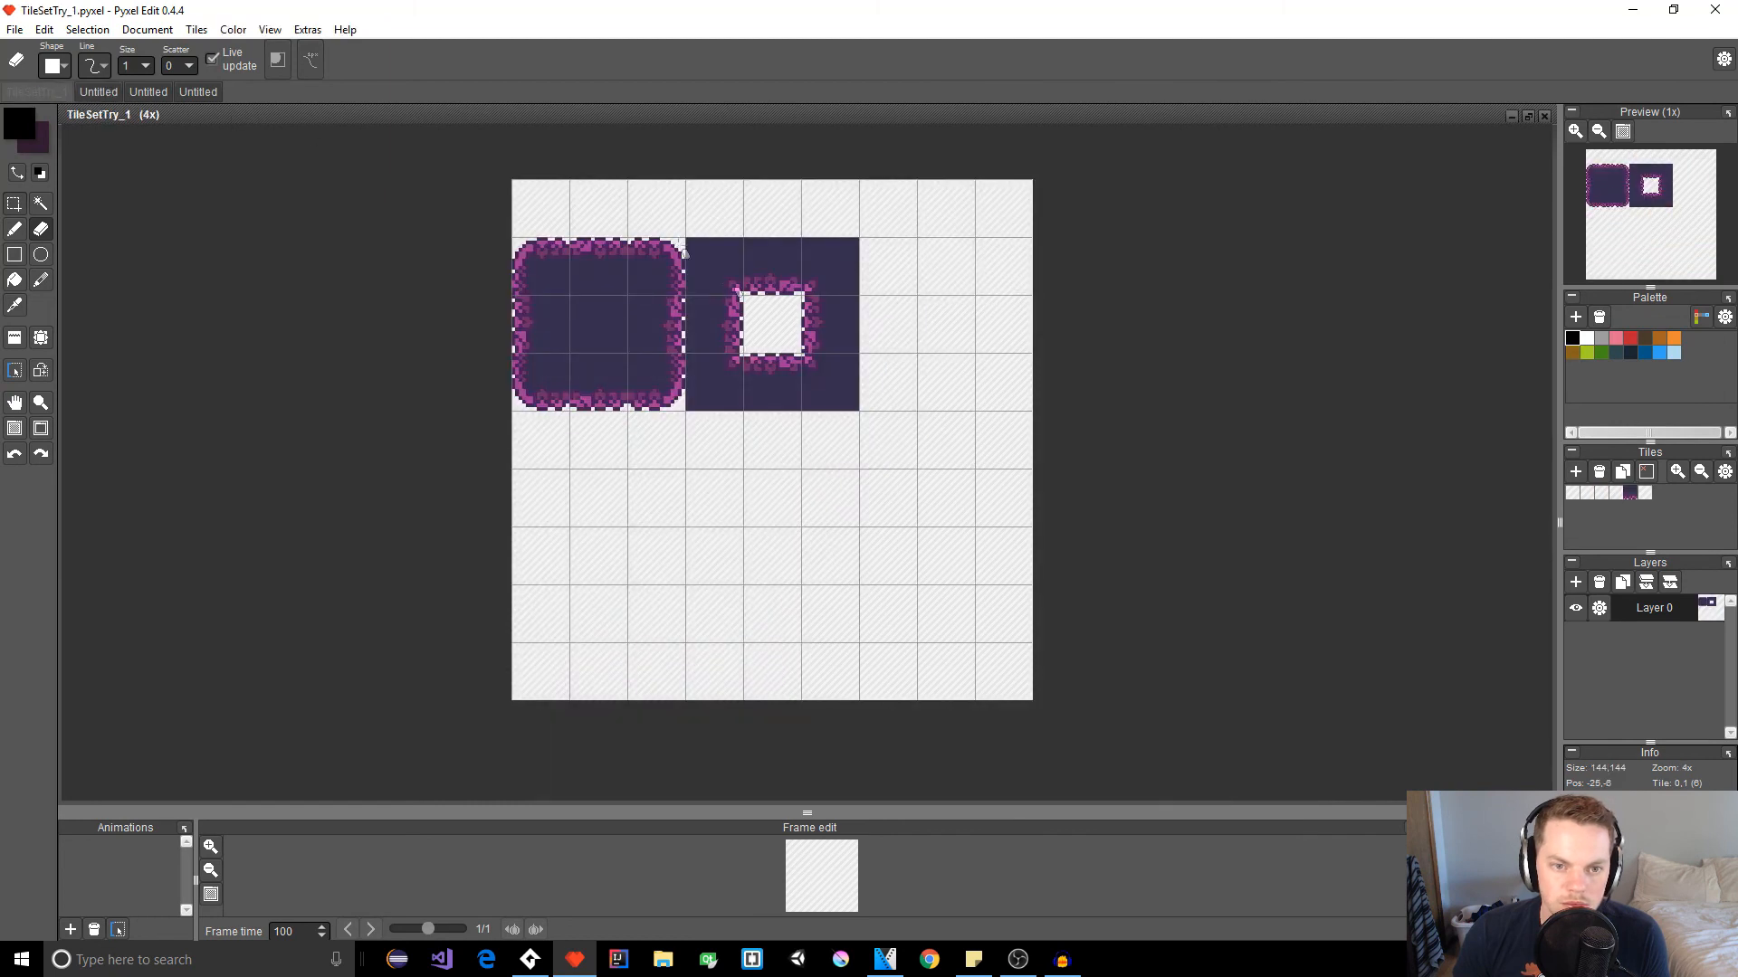
click(192, 92)
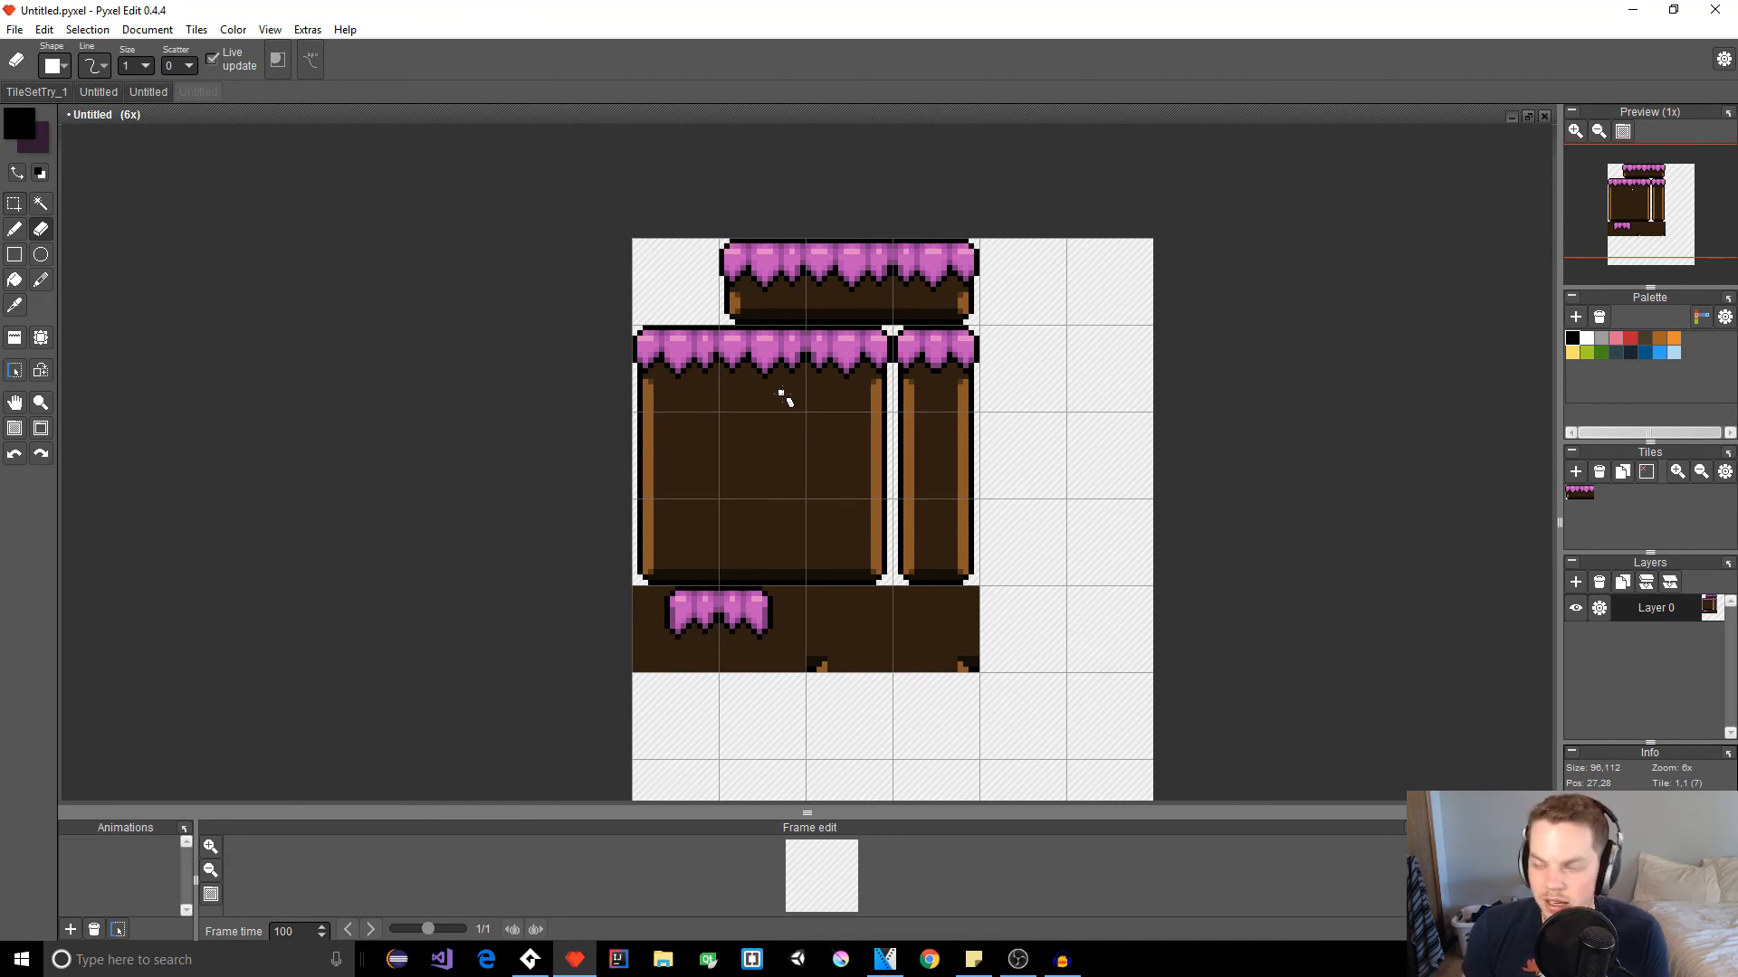
Step: Soften the ground block's inner bottom corners with darker brown pixels picked from the existing corner shading, and undo the surplus stroke
scroll(795, 379, up, 2)
scroll(814, 431, down, 2)
scroll(815, 449, up, 1)
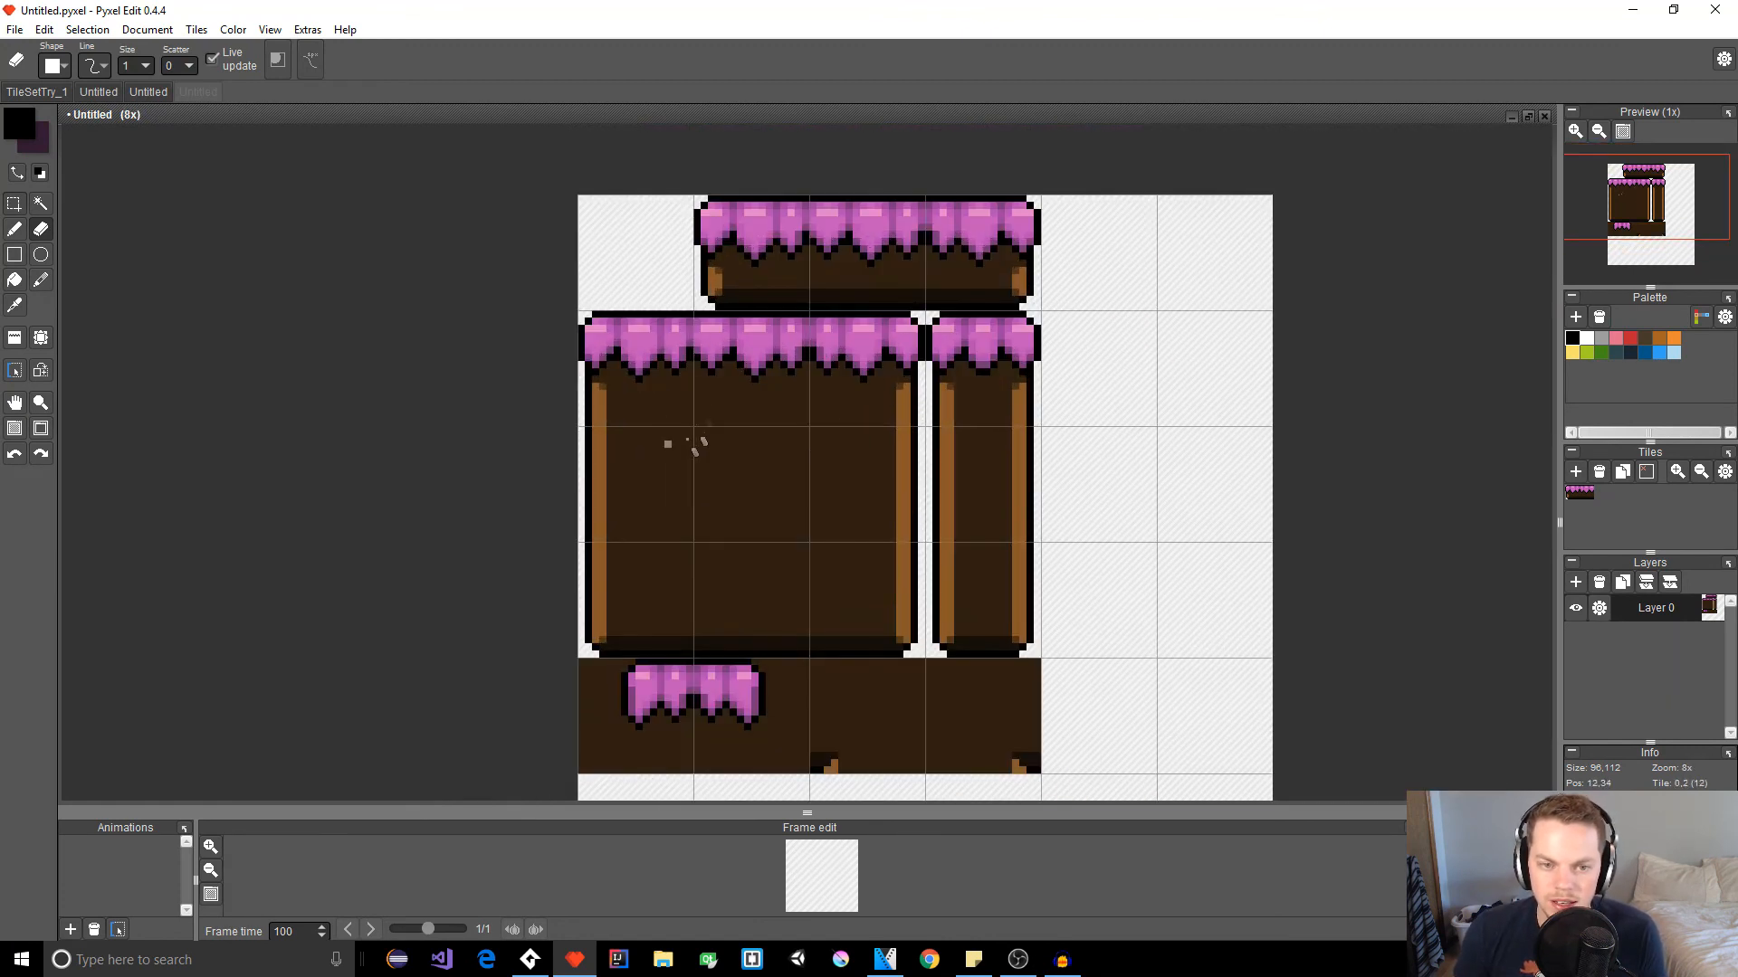
key(space)
drag(818, 499, 673, 442)
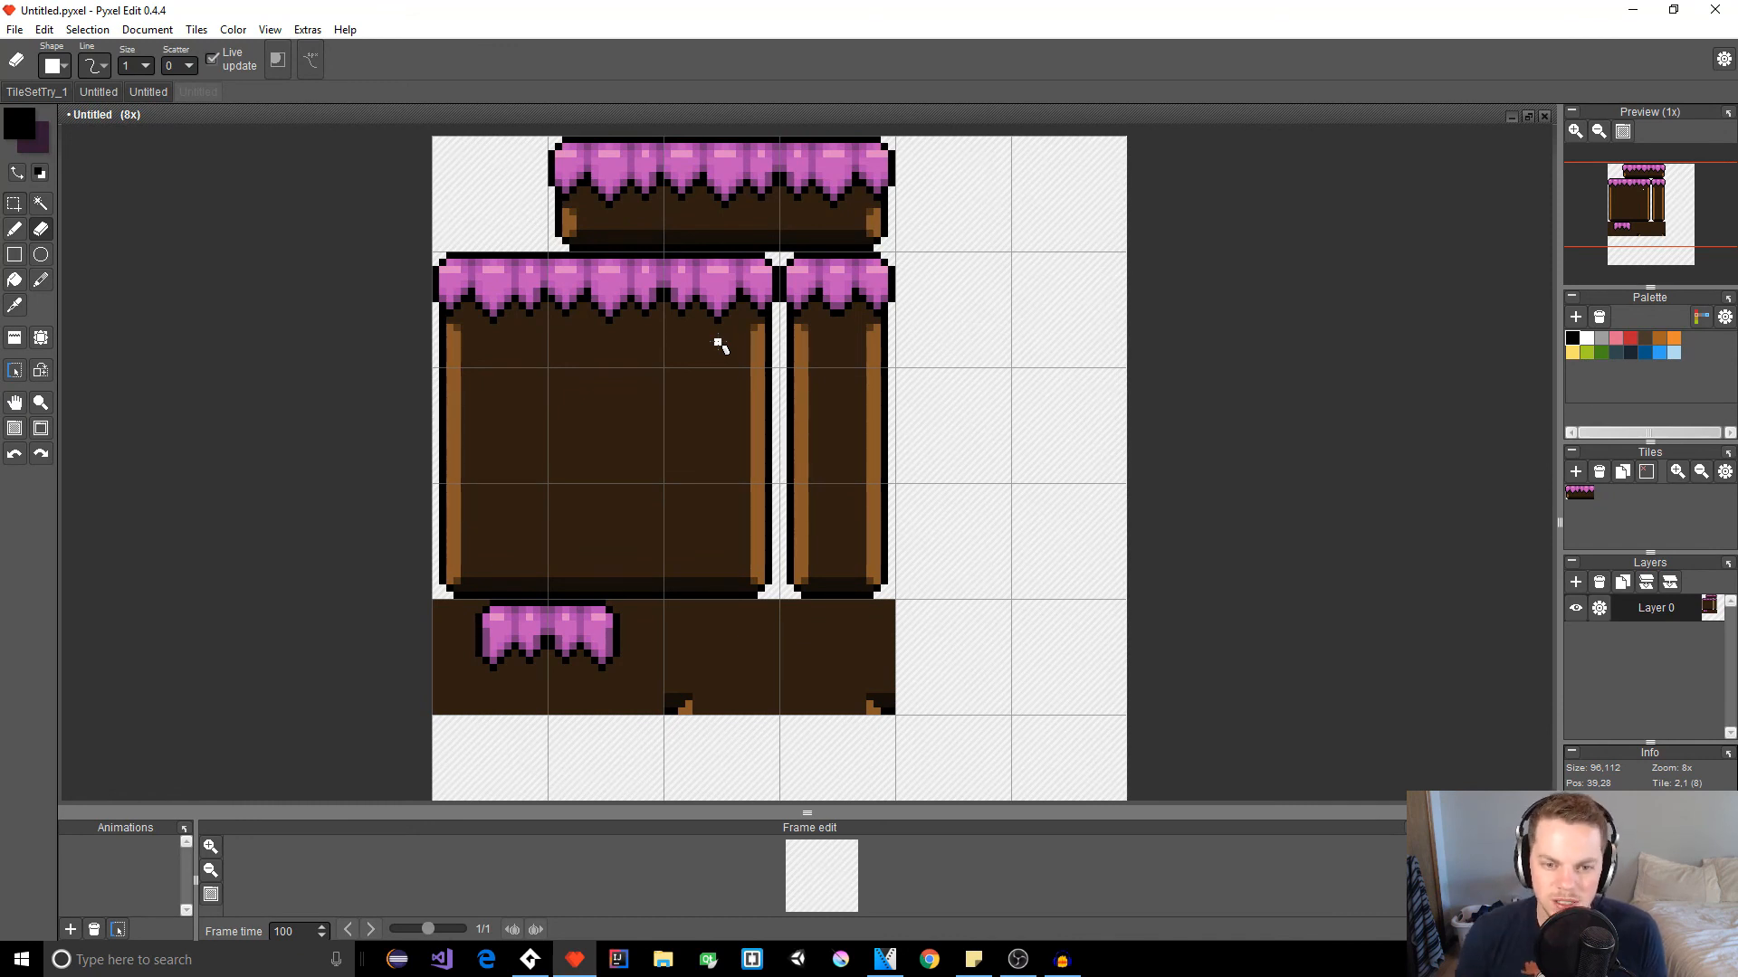
alt+click(457, 554)
key(b)
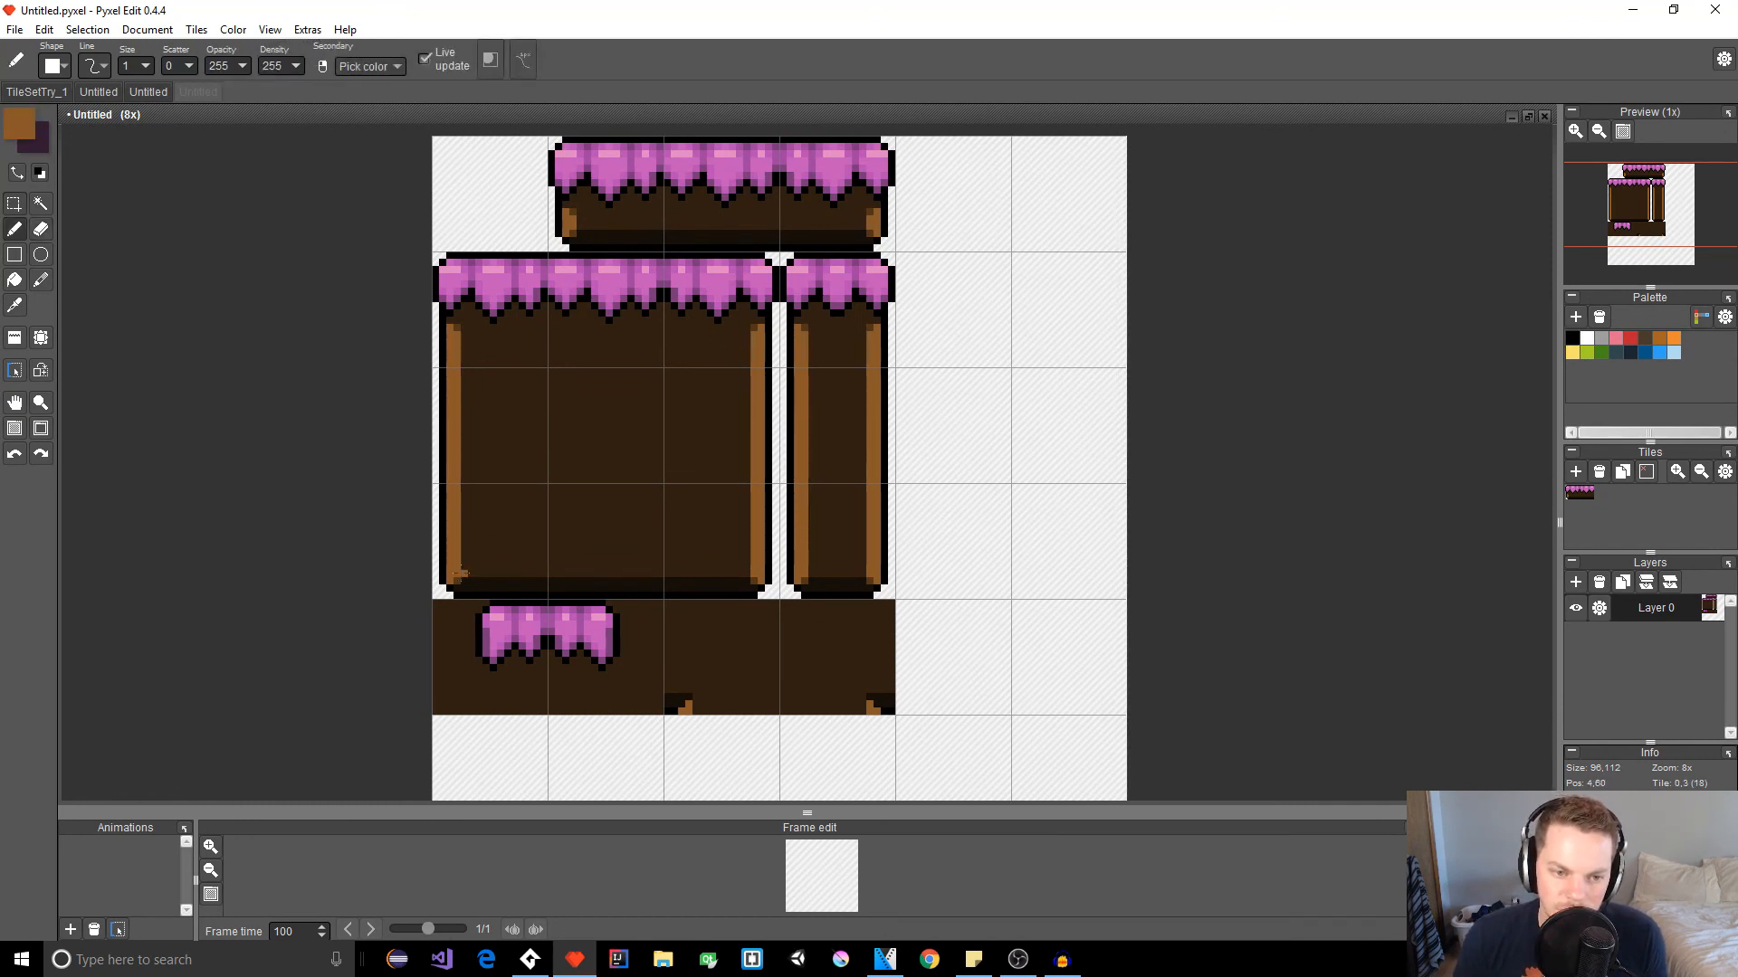
right_click(458, 581)
click(464, 573)
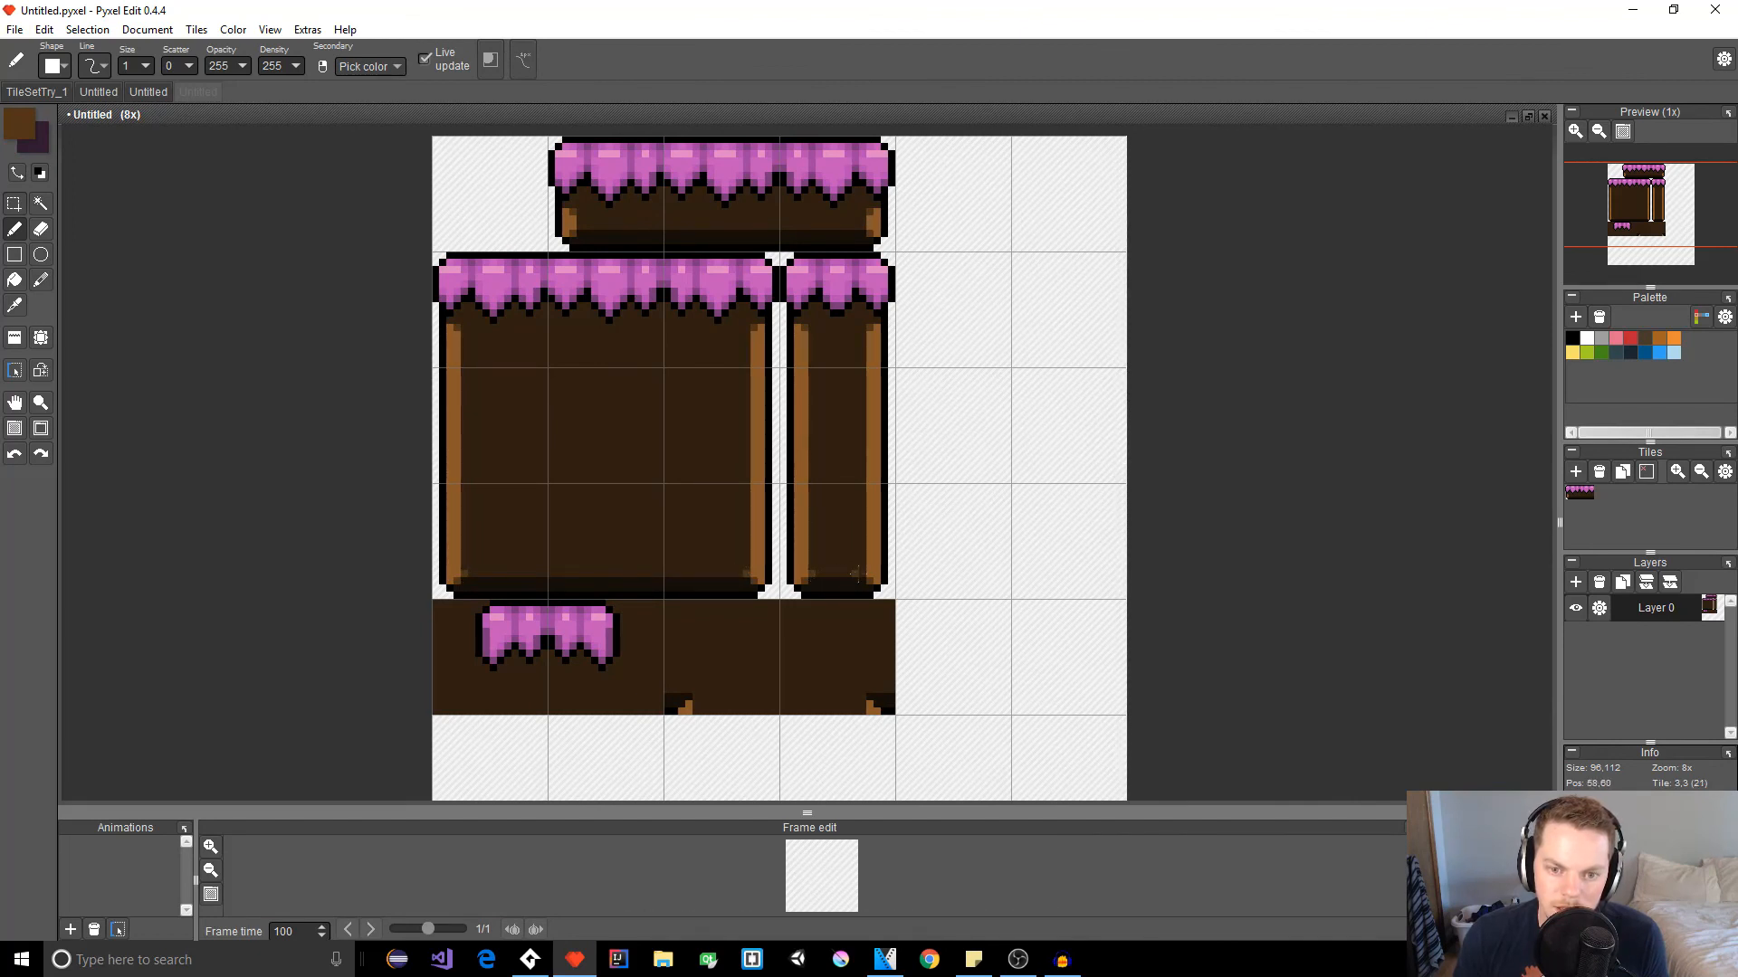
key(ctrl+z)
scroll(861, 474, up, 1)
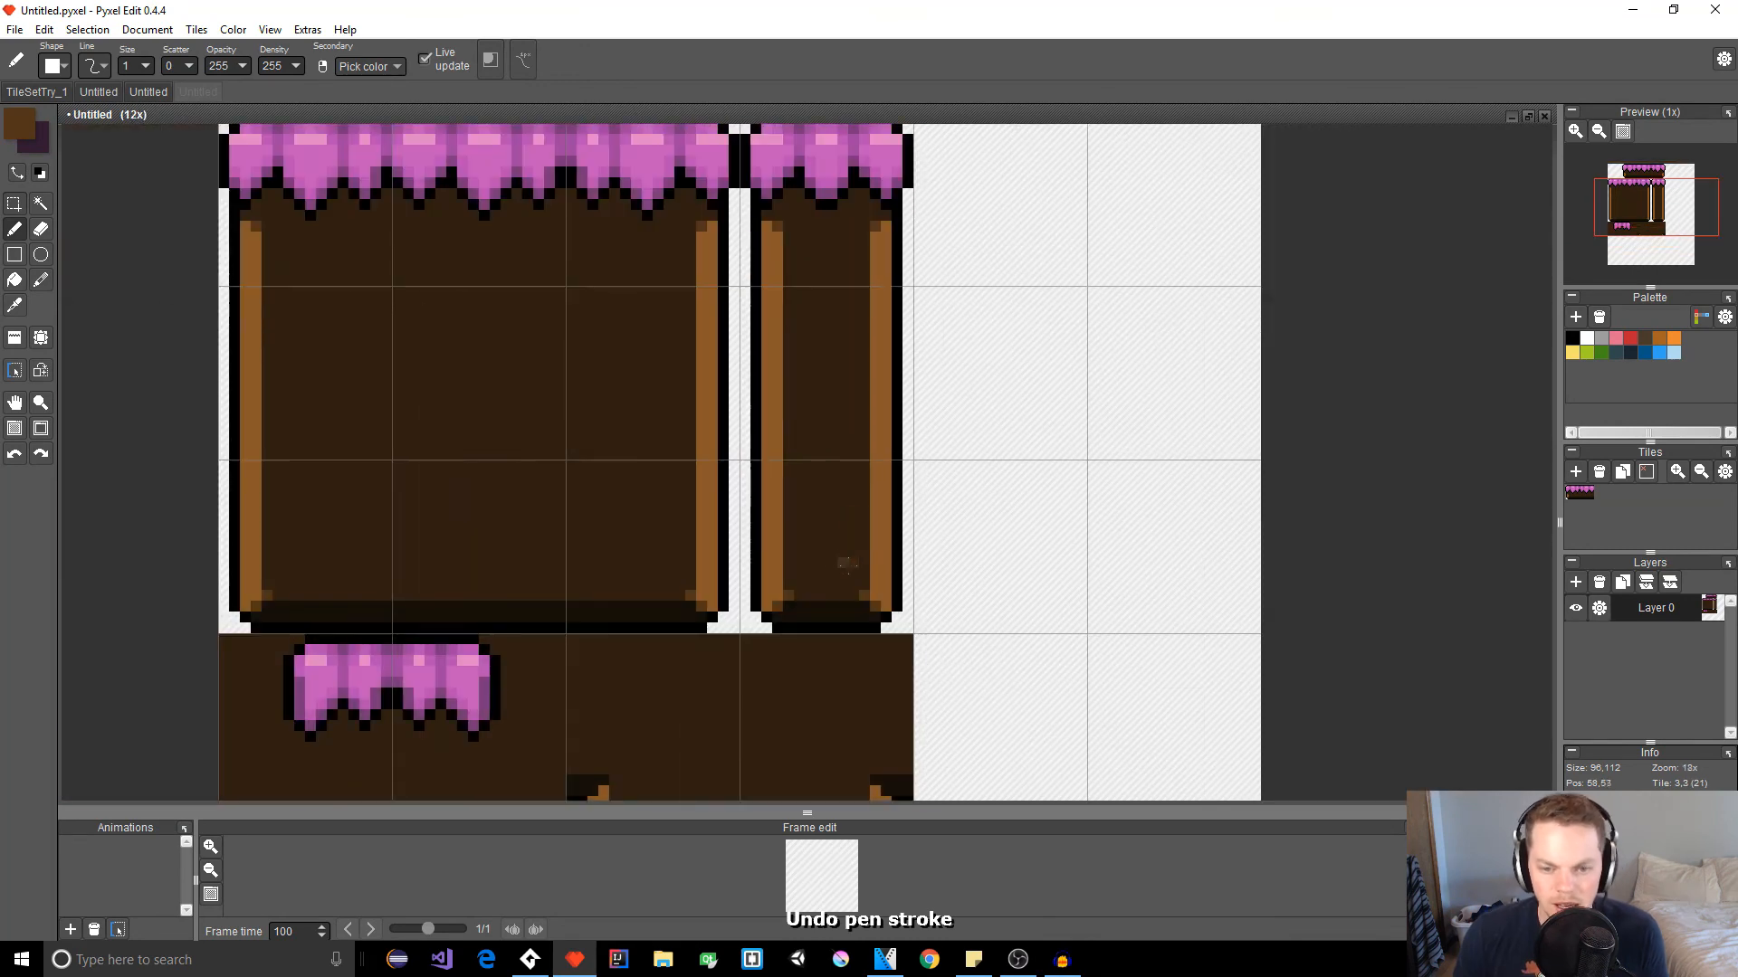
scroll(855, 507, down, 2)
scroll(849, 531, up, 1)
scroll(845, 515, down, 1)
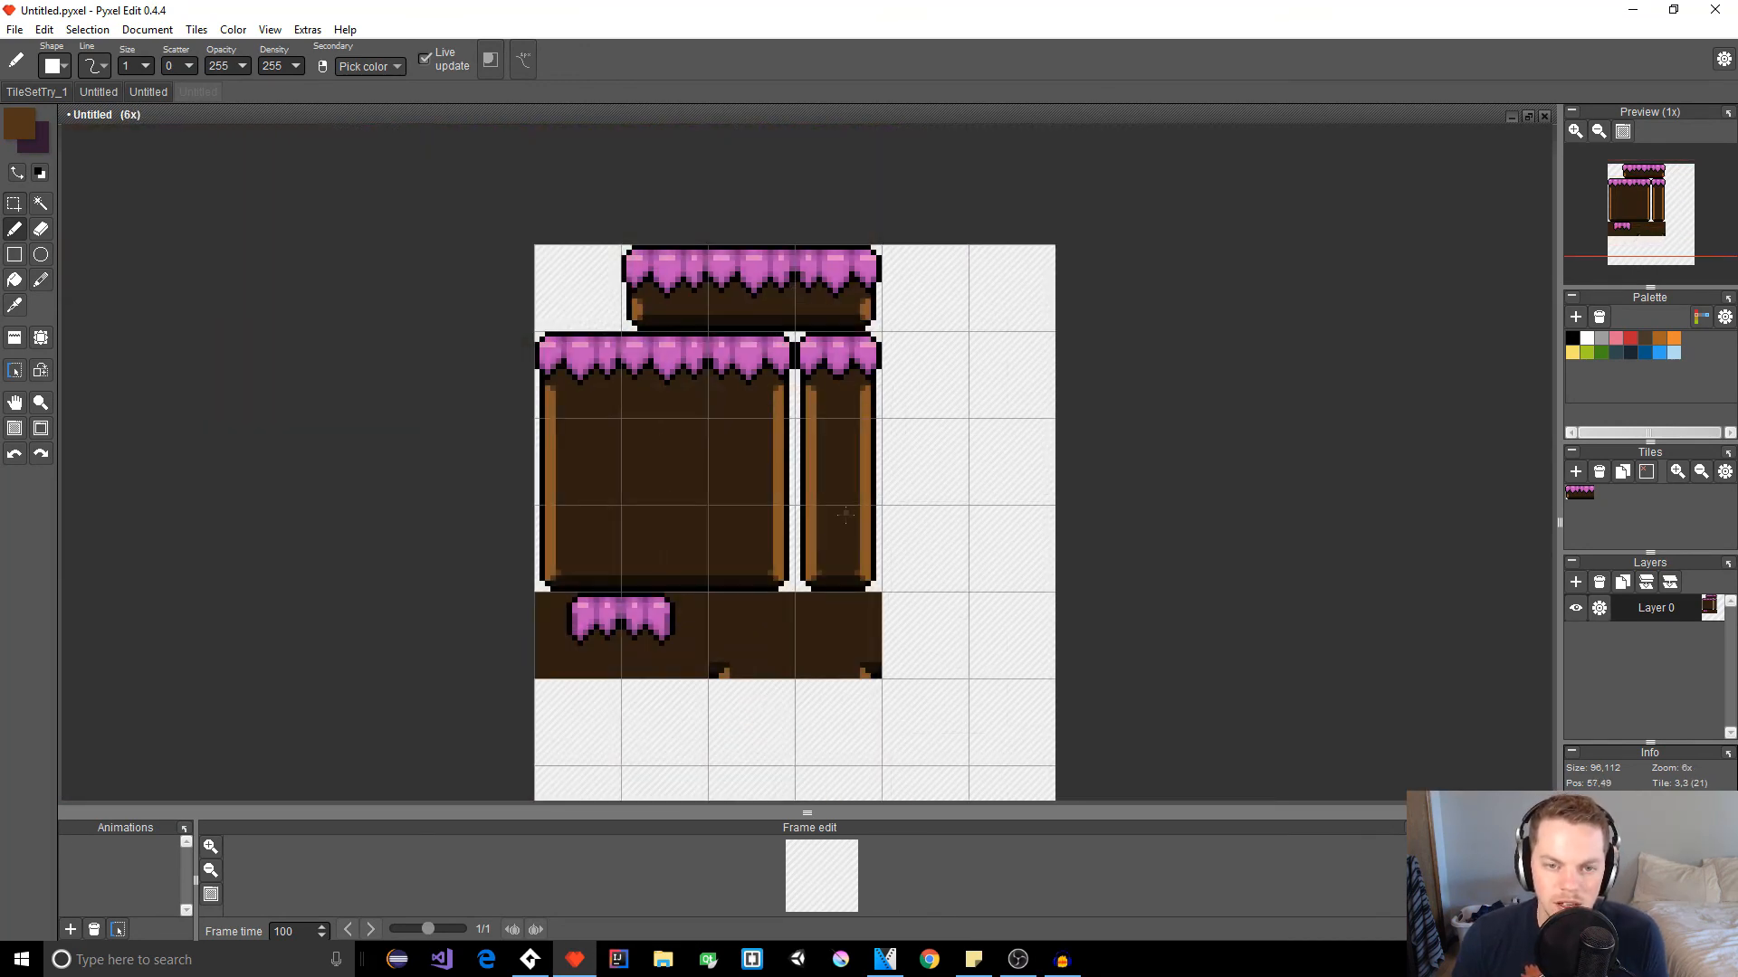
scroll(746, 503, up, 1)
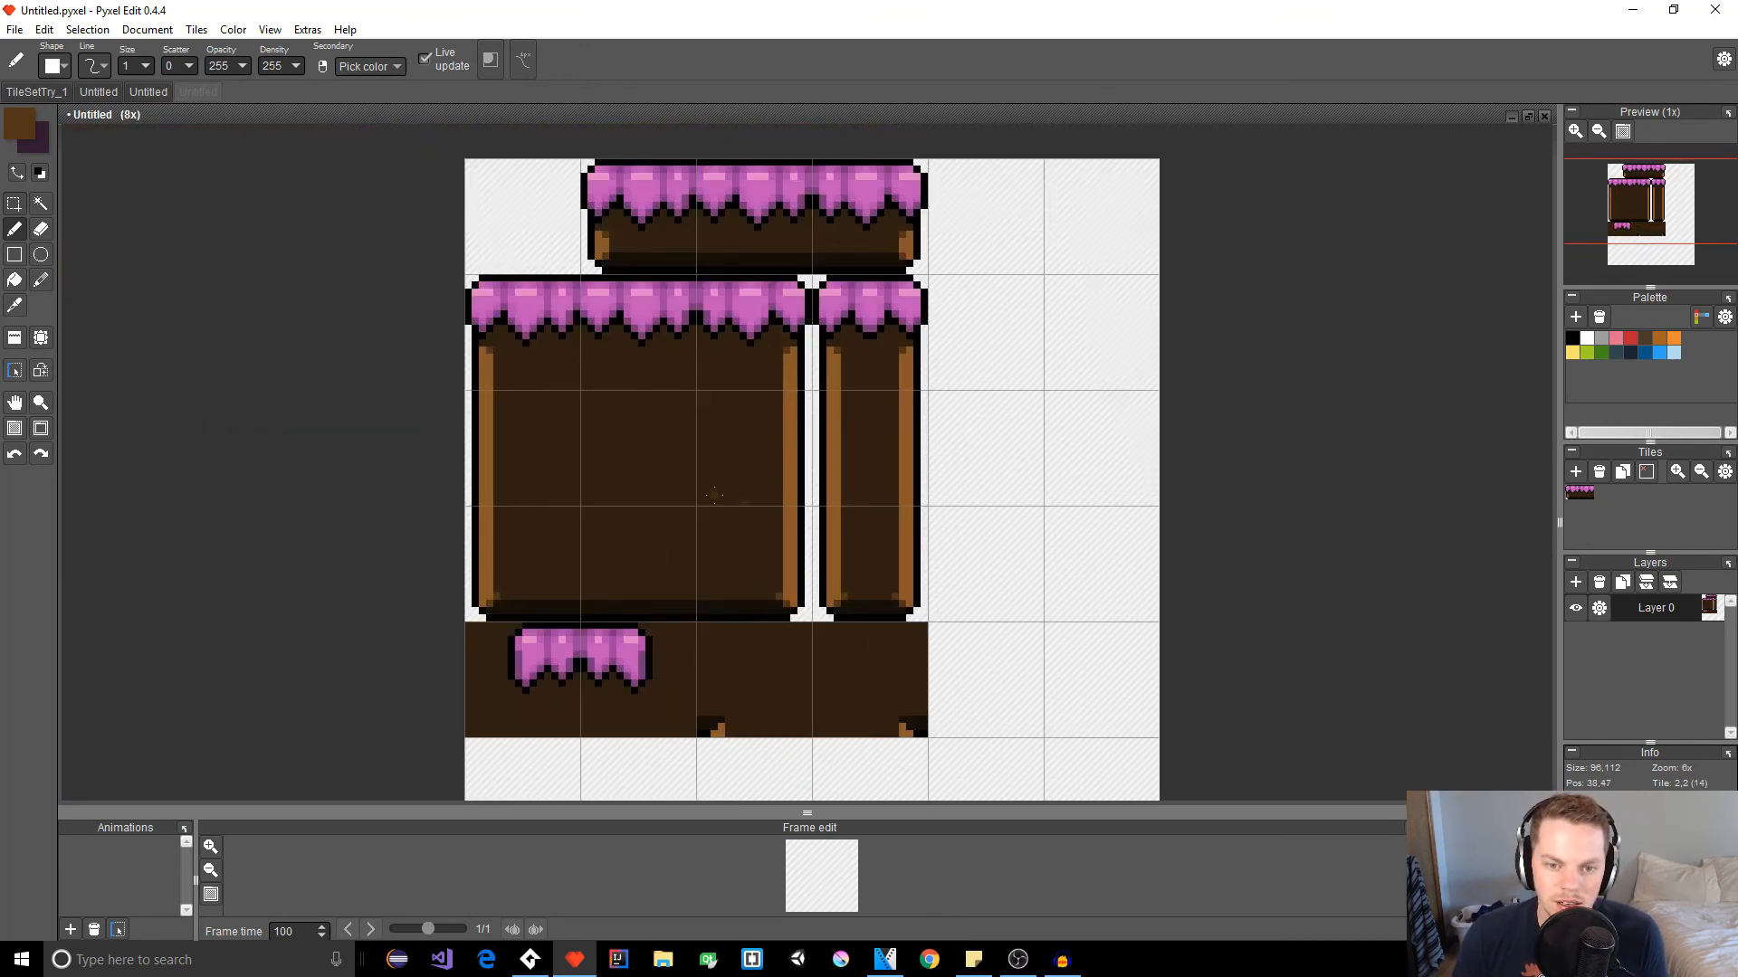
Step: Set up a PNG image export of the tileset named TileSetPinkGrass with a pixel scale of 4
click(11, 29)
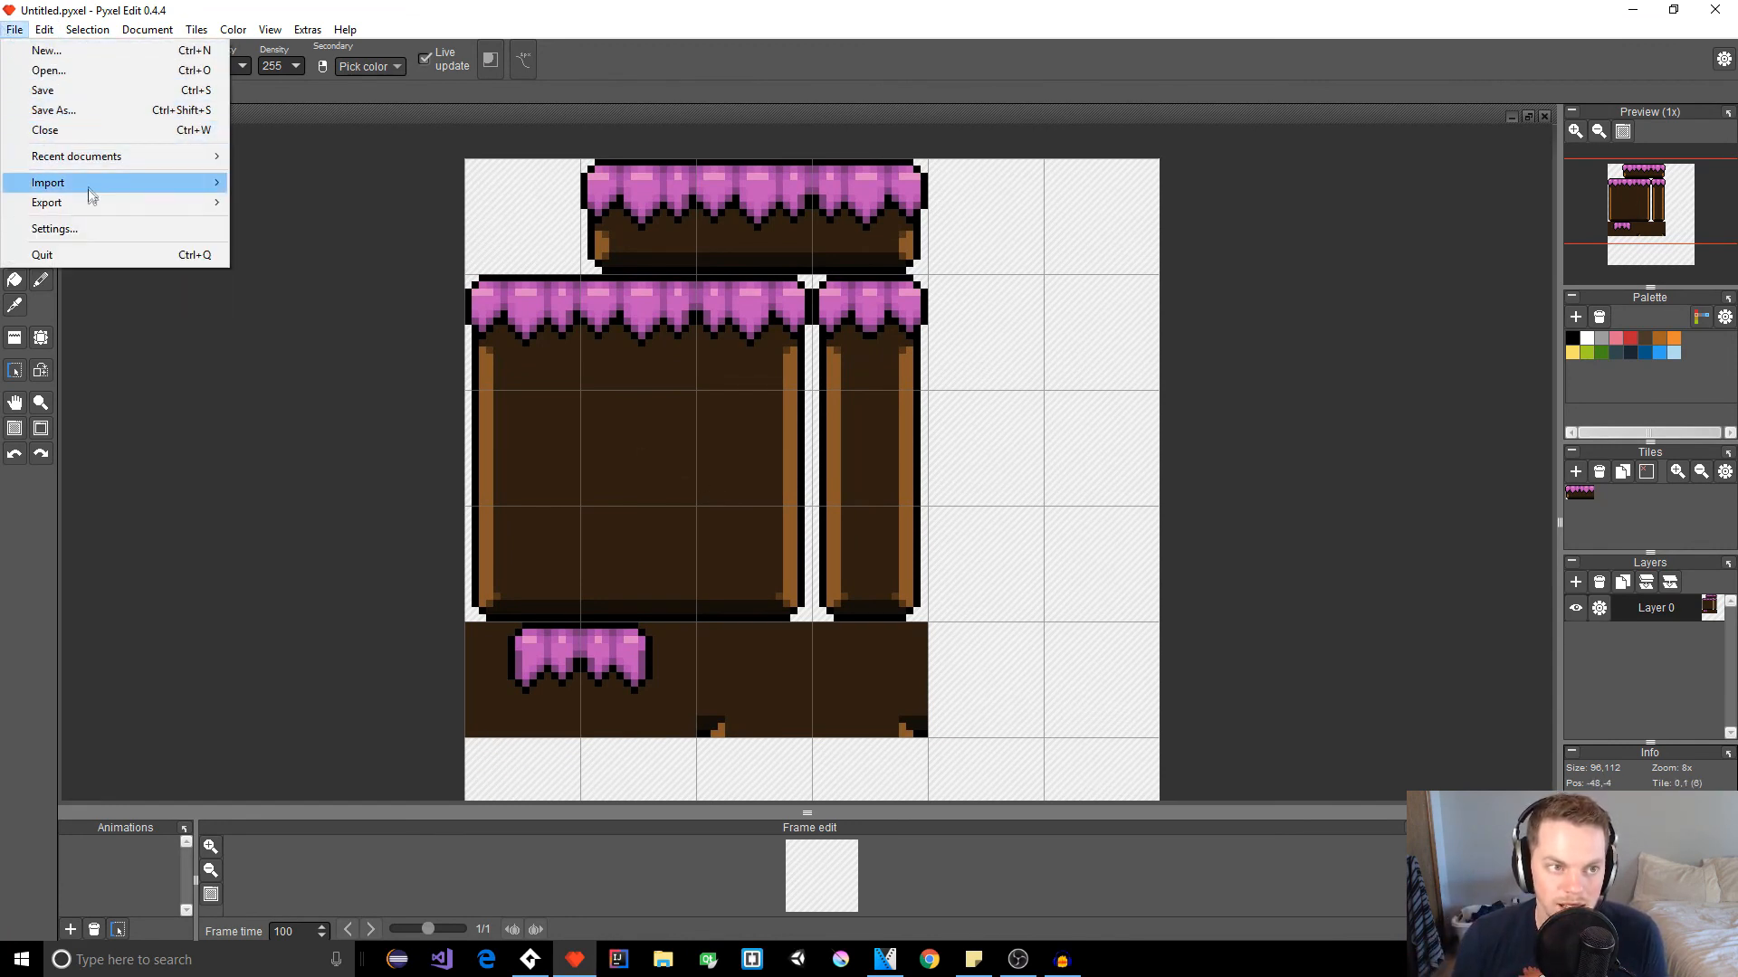
mouse_move(100, 214)
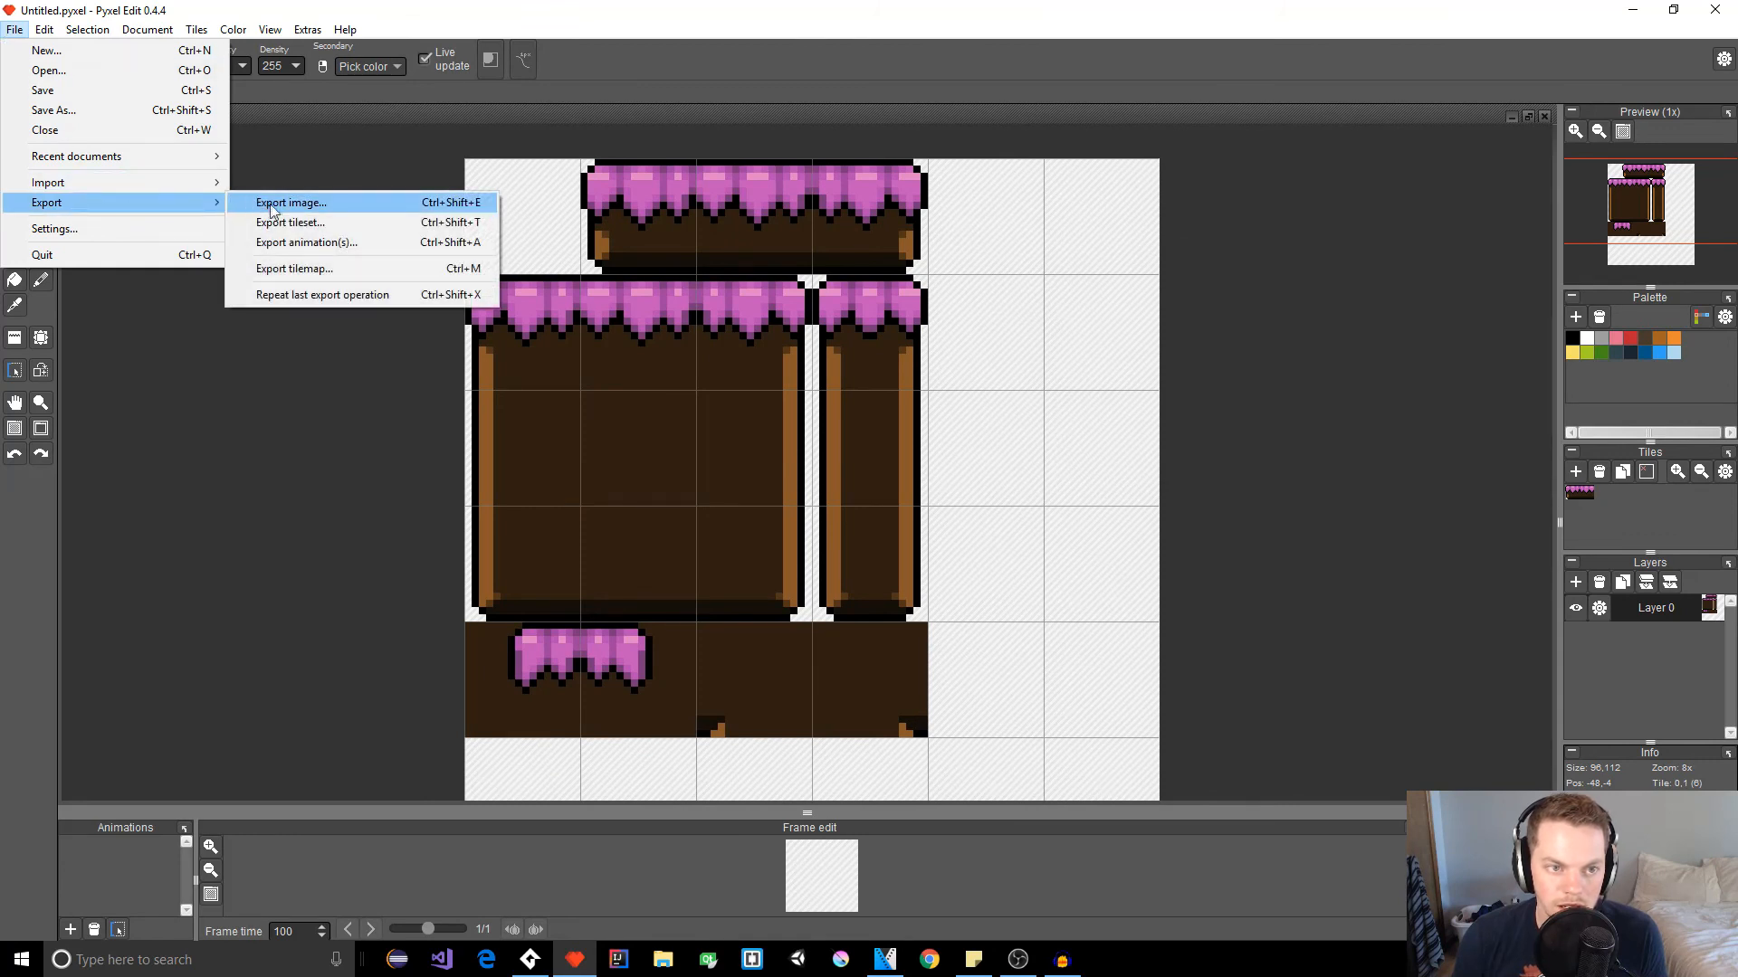
click(332, 205)
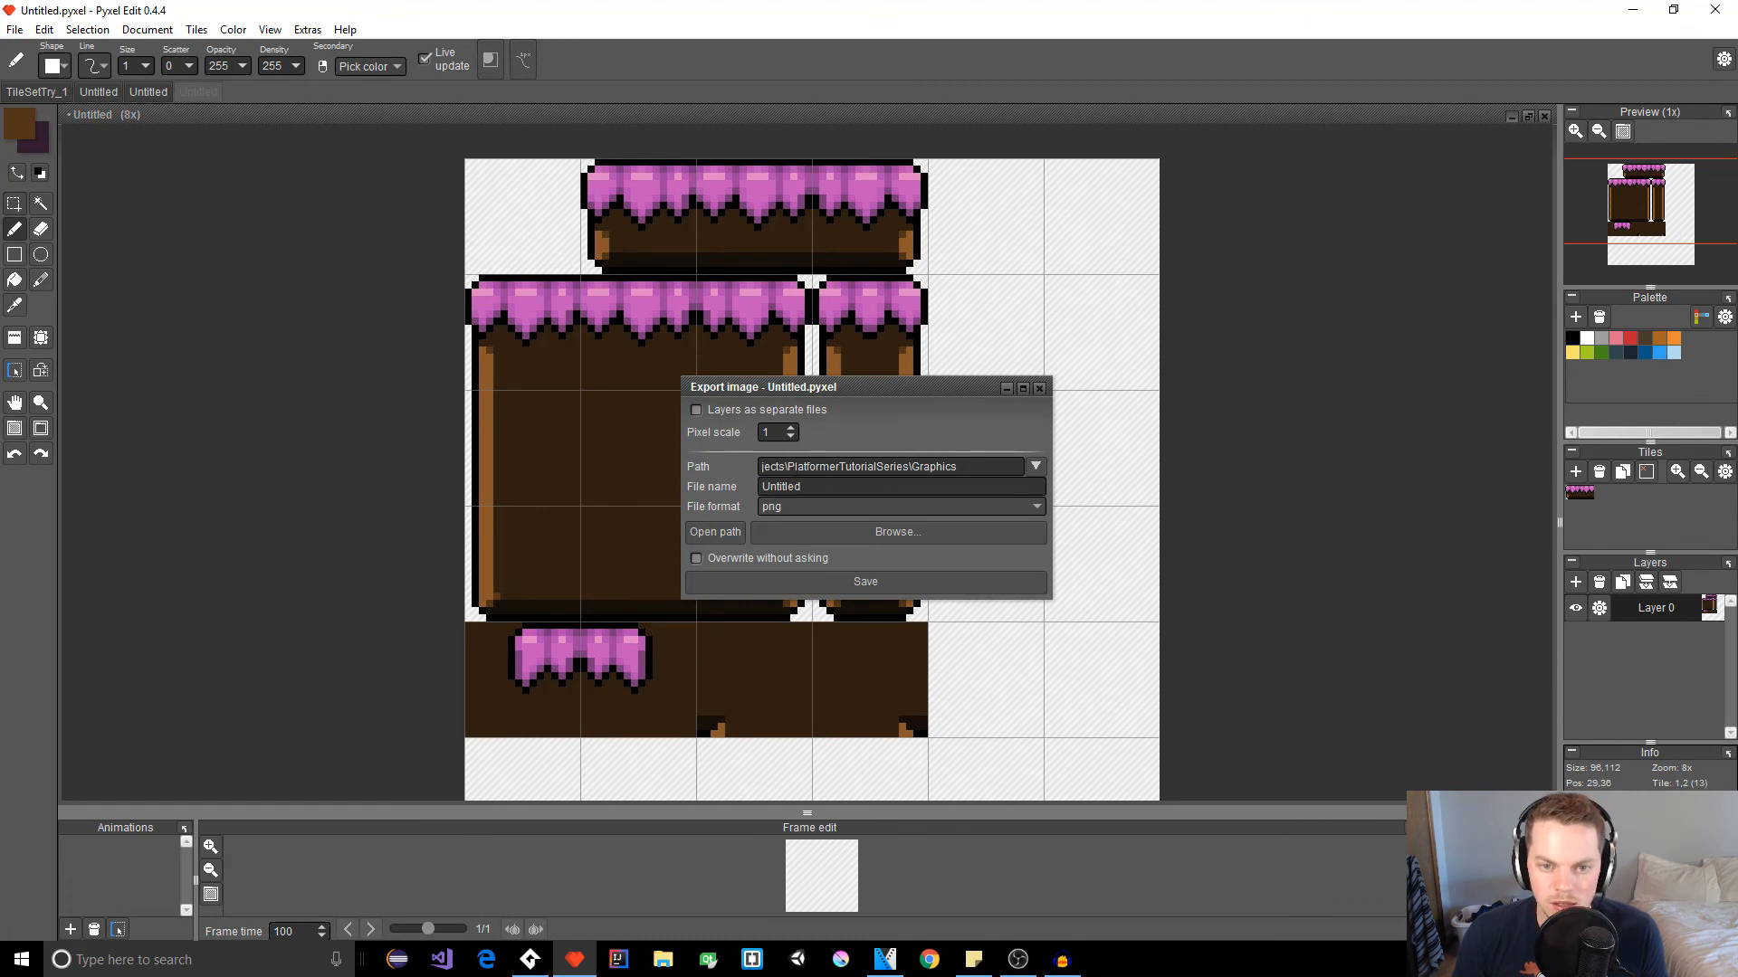
double_click(824, 486)
text(TileSetPinkGrass)
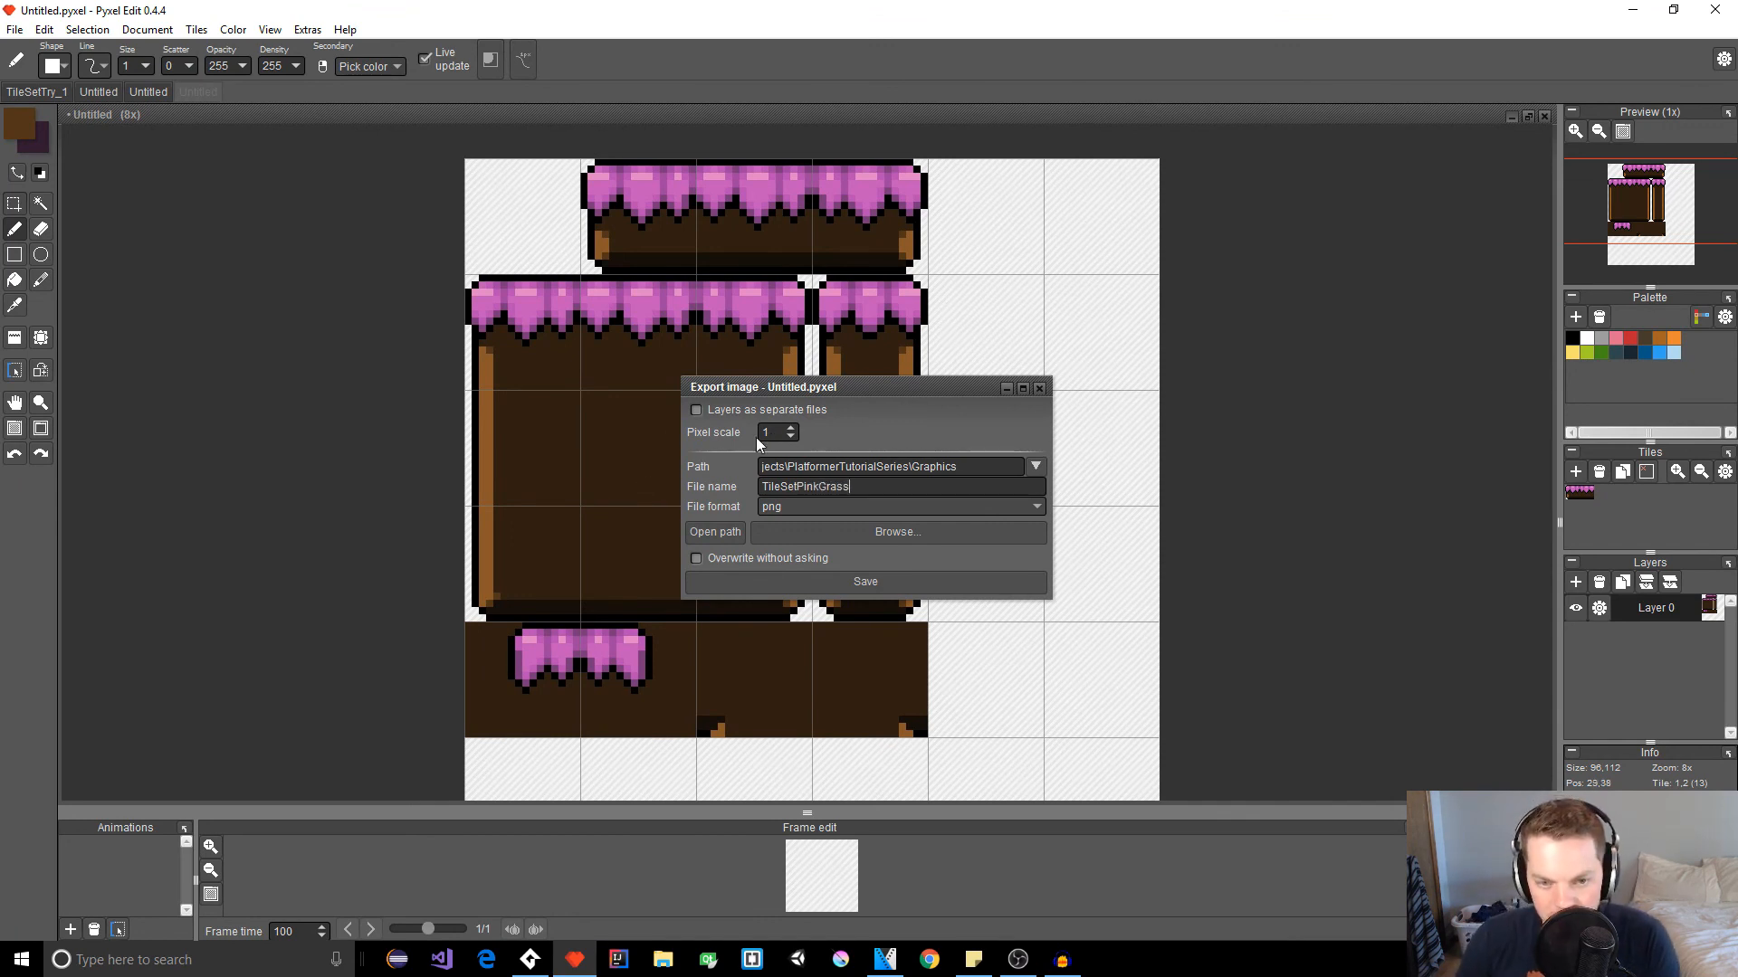
click(792, 427)
click(793, 427)
click(793, 427)
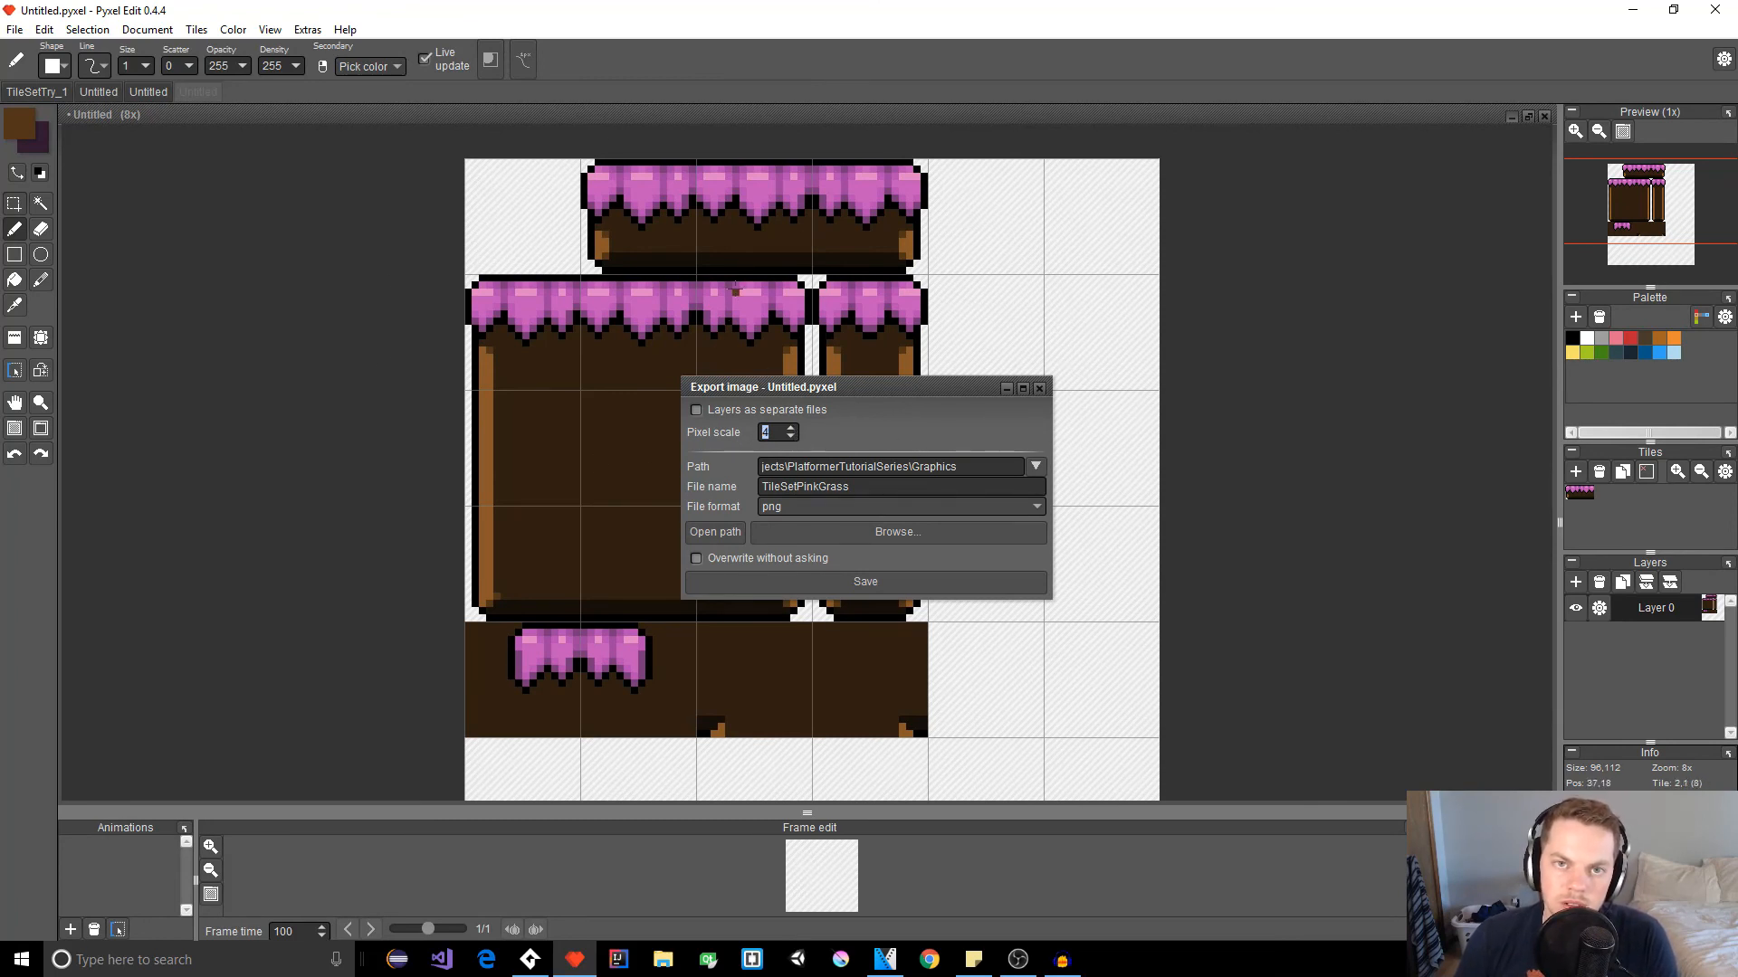
click(832, 583)
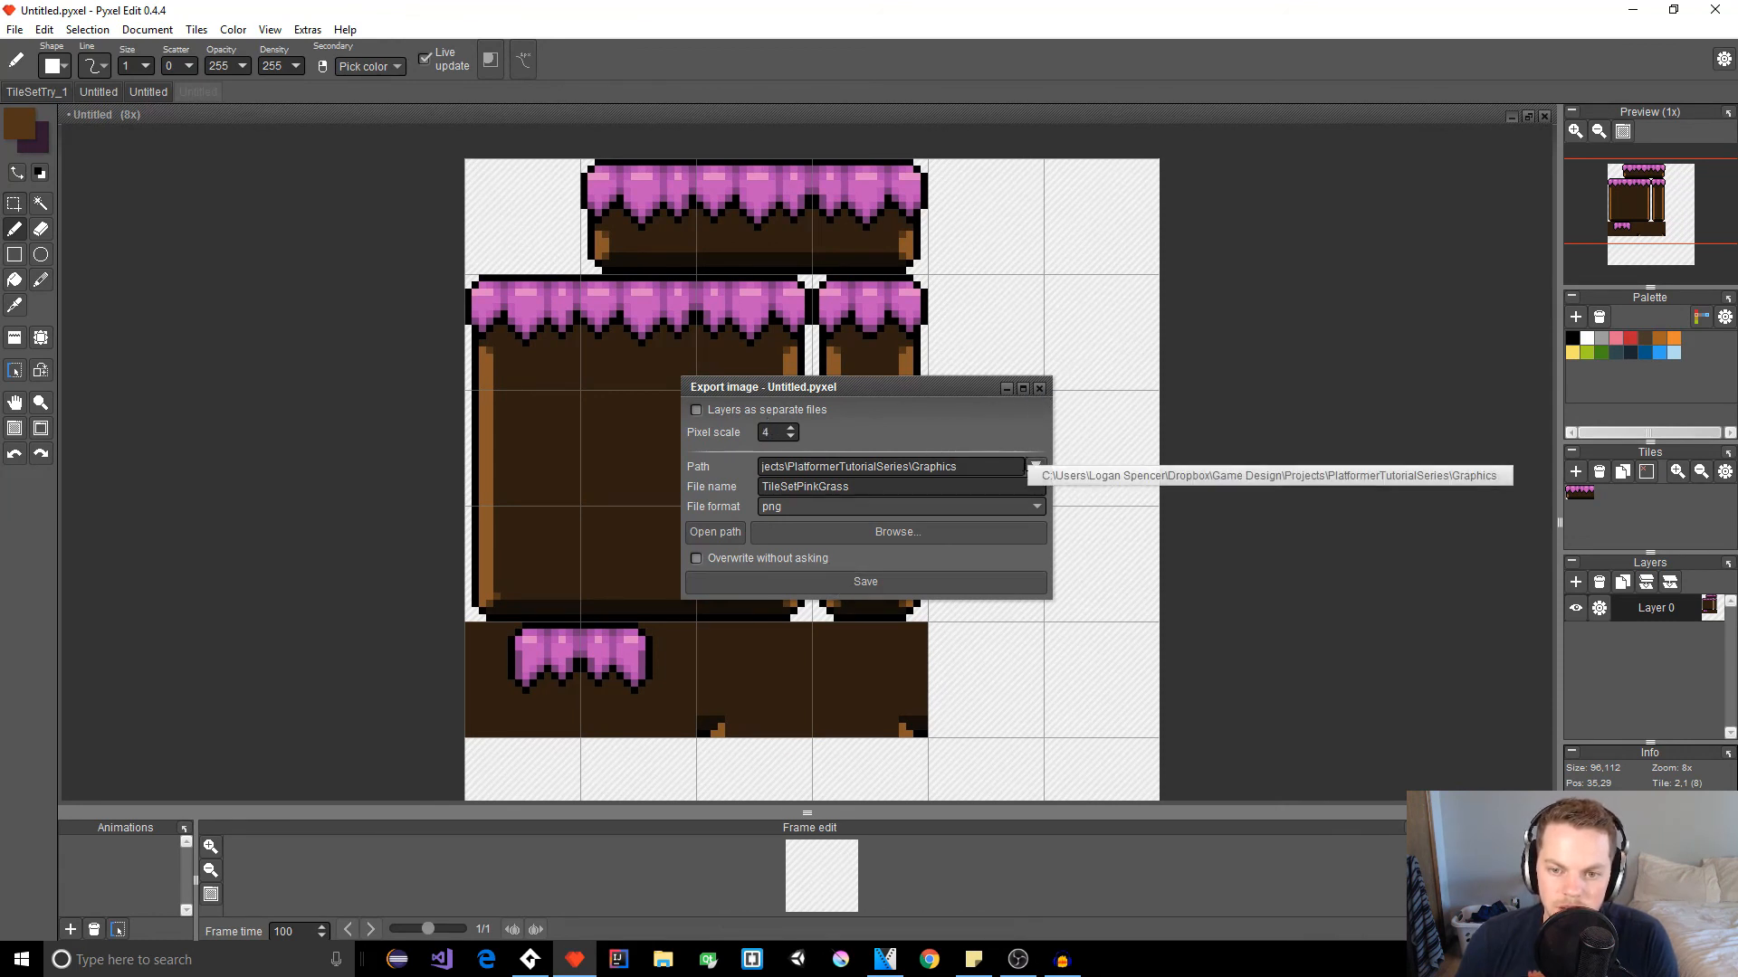
Step: Check the export's destination folder through its path and the folder chooser, keeping PlatformerTutorialSeries\Graphics
click(970, 469)
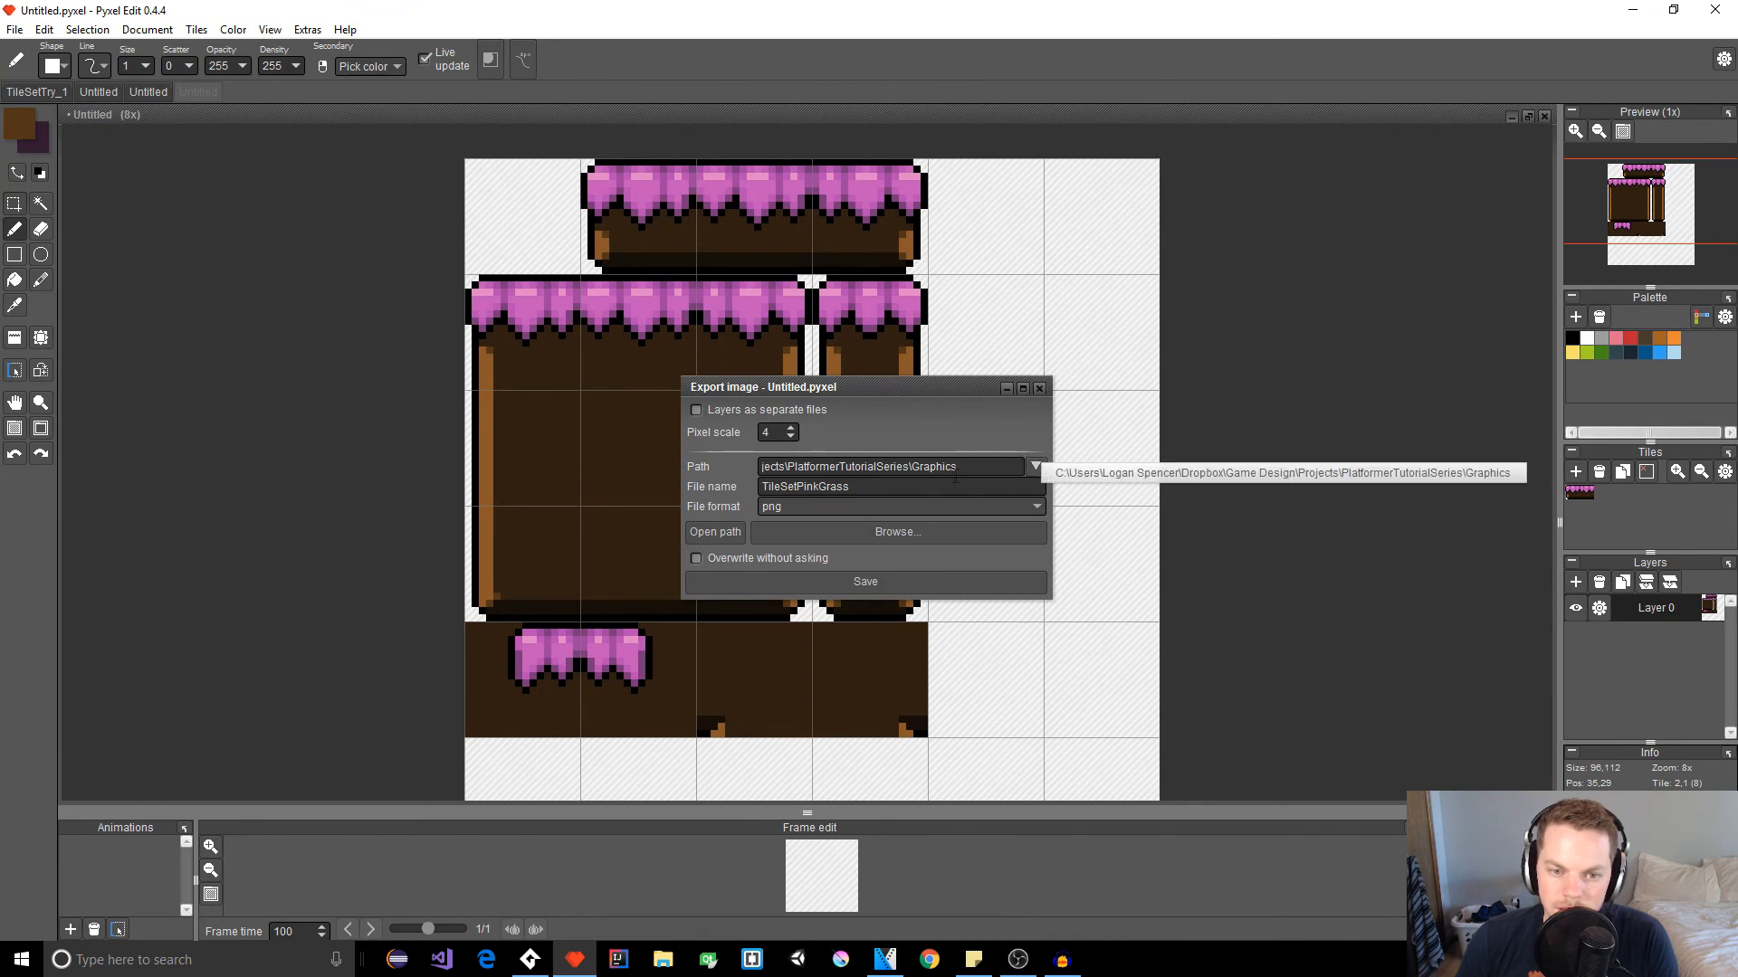
click(712, 534)
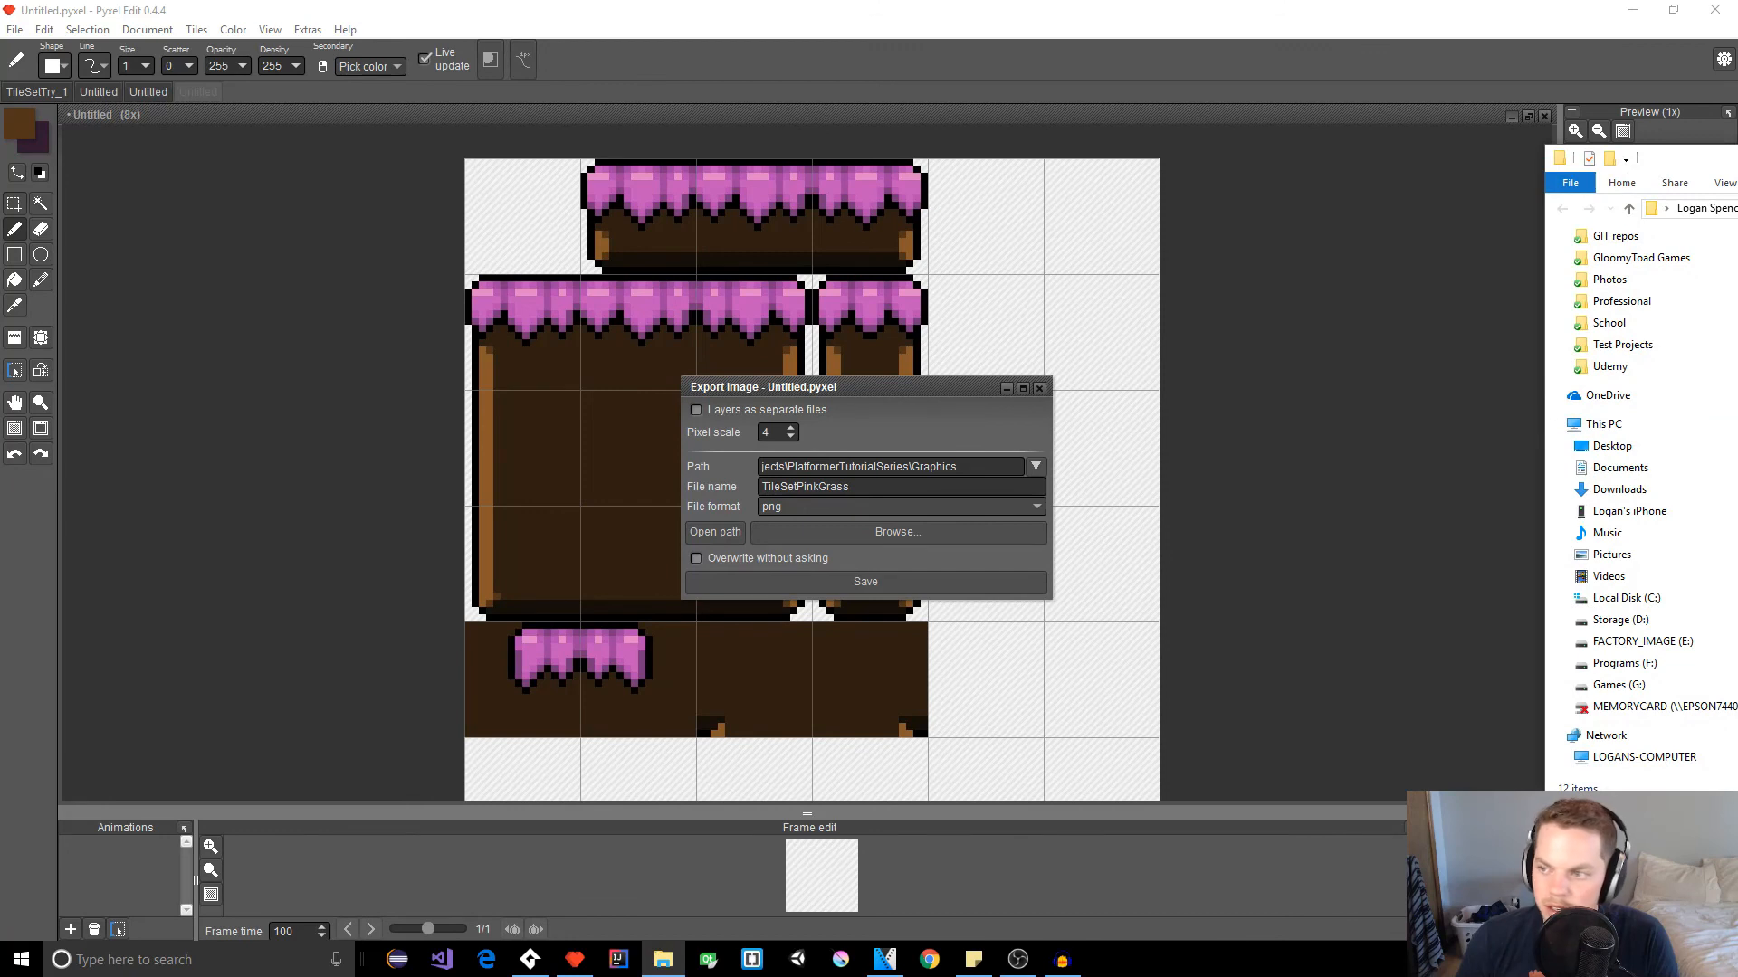
click(898, 532)
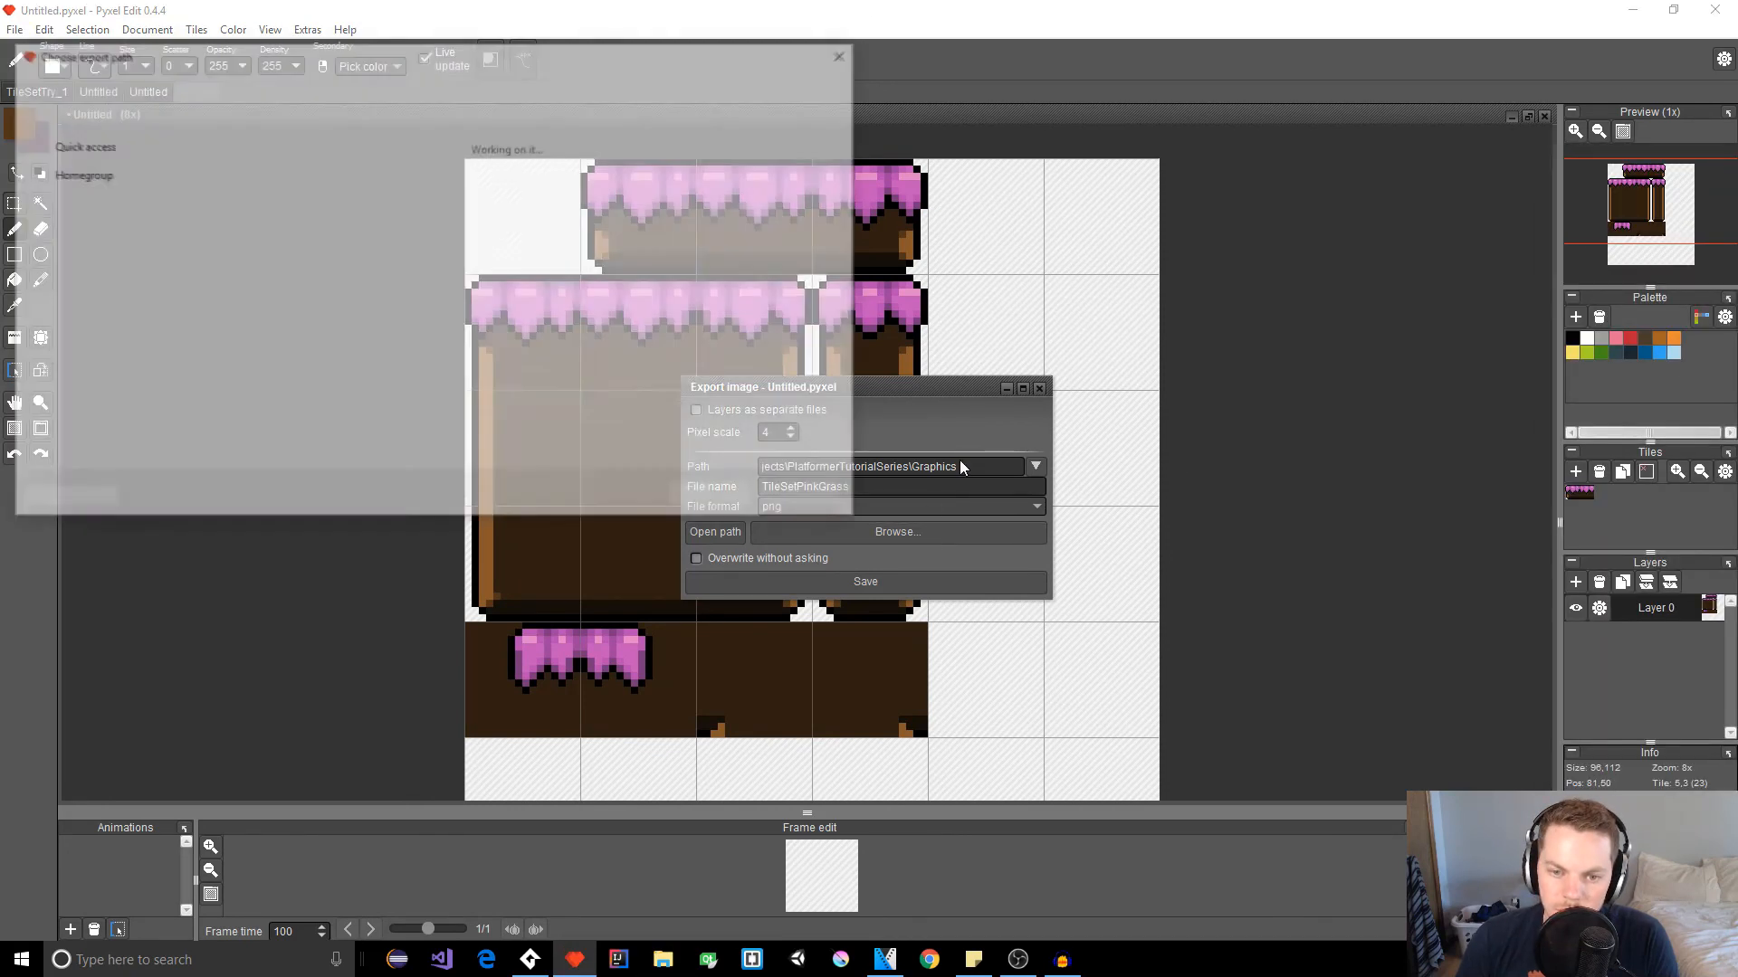
click(848, 52)
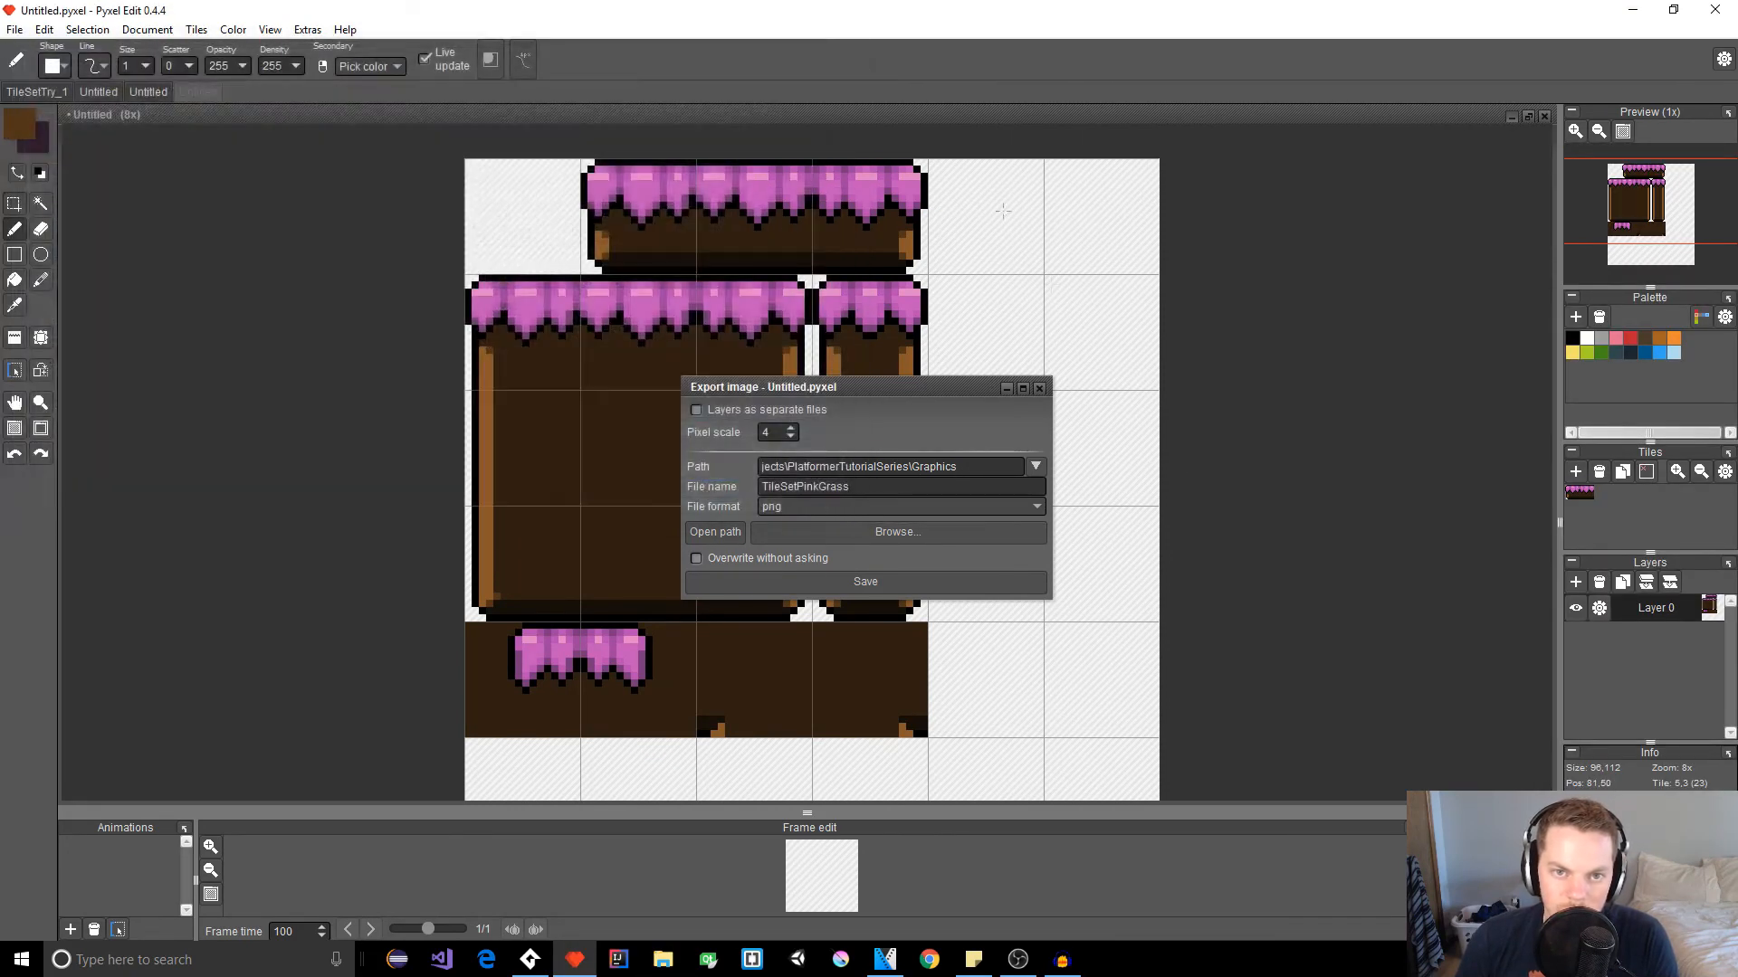